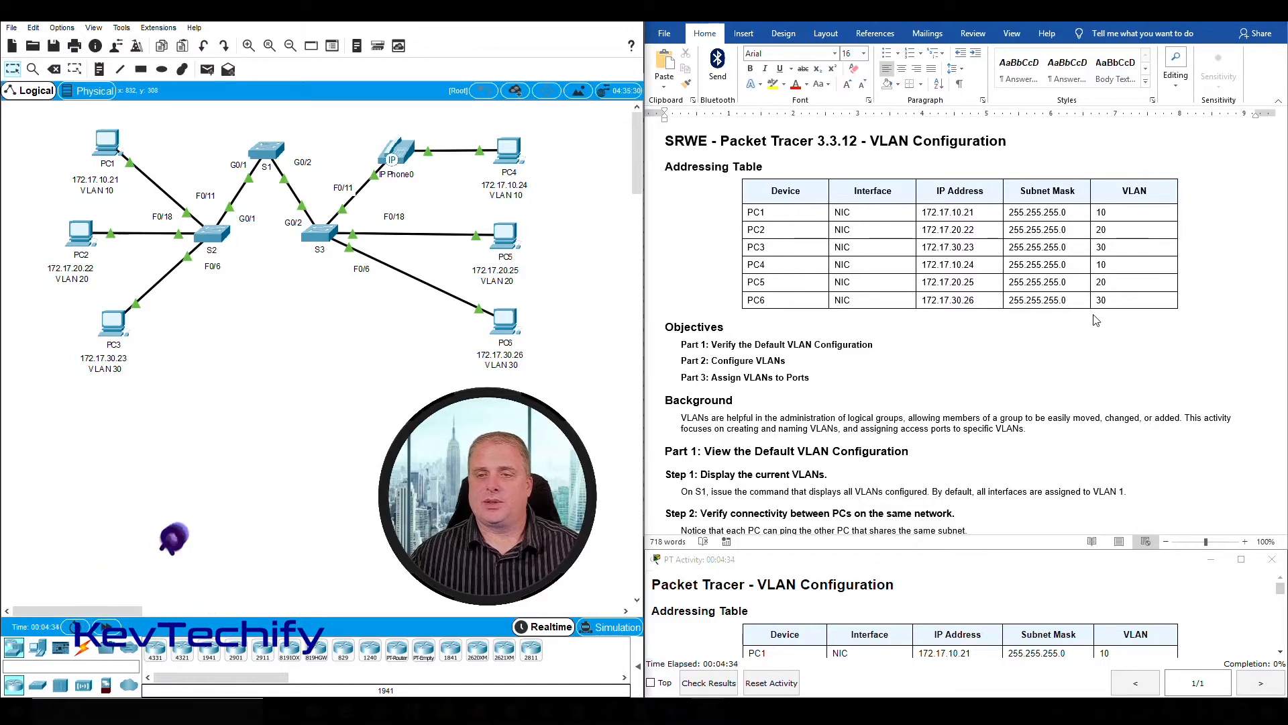
Open switch S1's command line in a wider window and enter privileged EXEC mode with enable.
scroll(866, 373, down, 3)
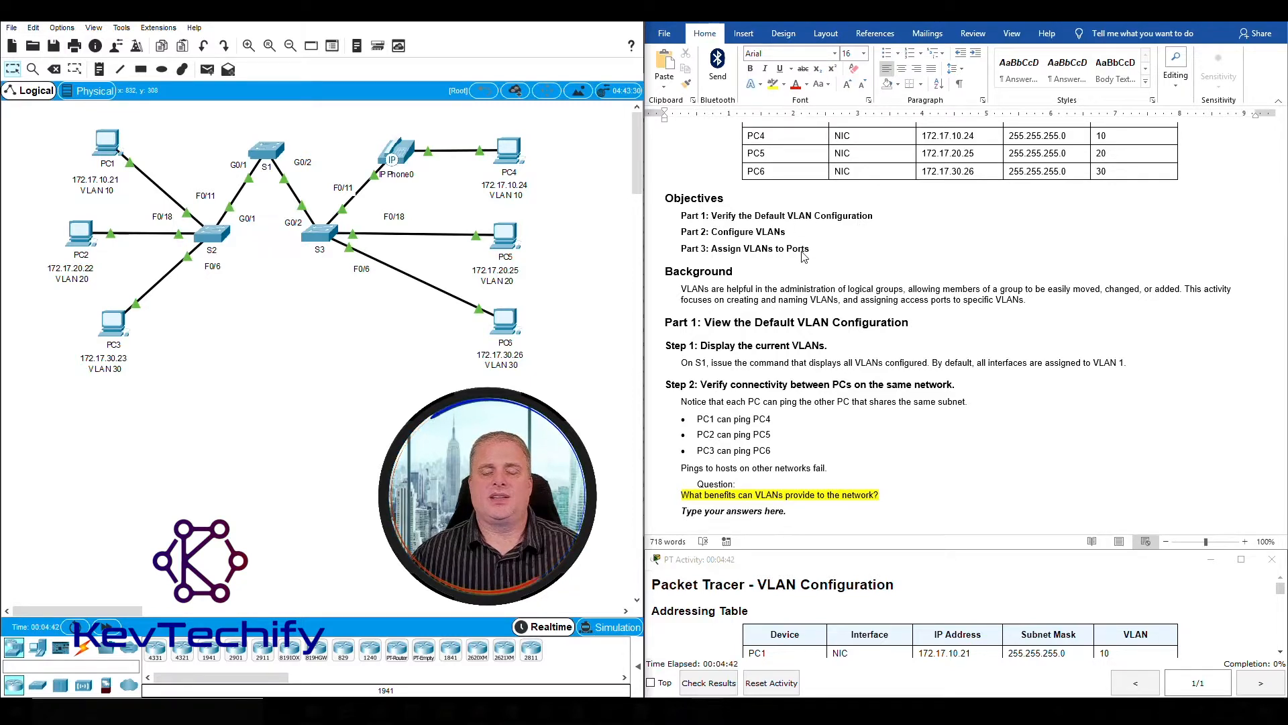
scroll(829, 270, down, 3)
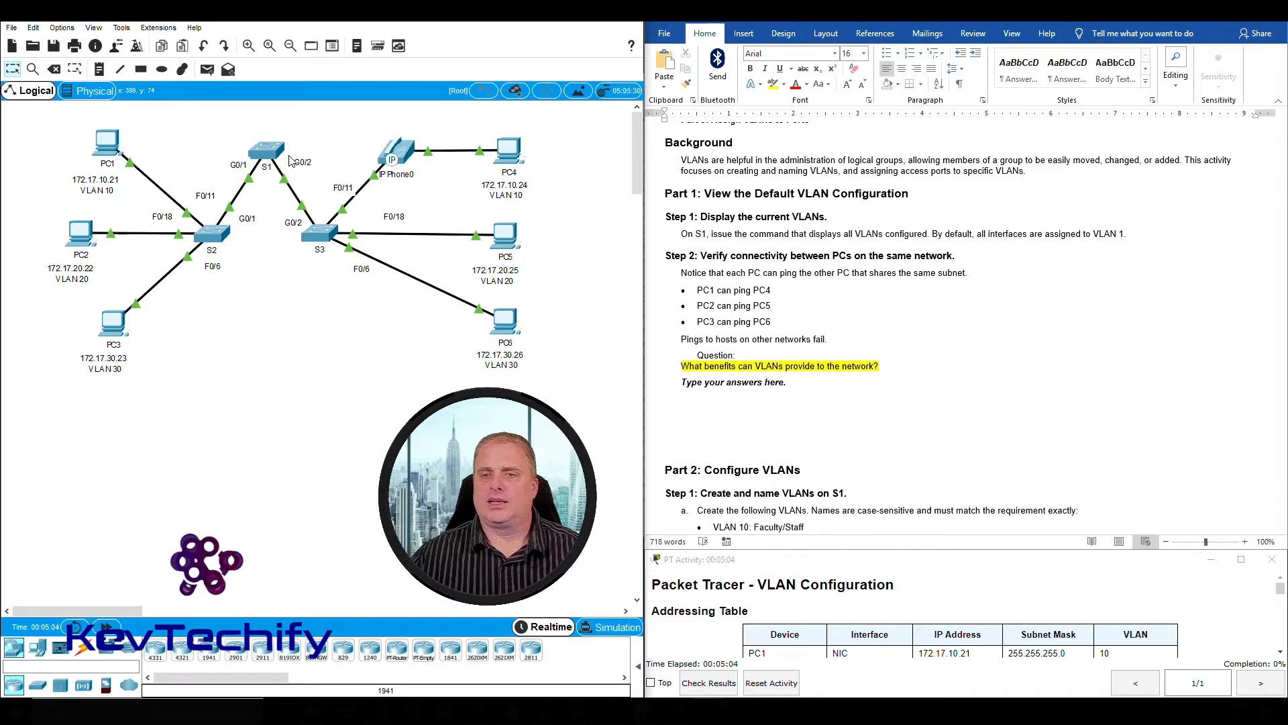
click(269, 151)
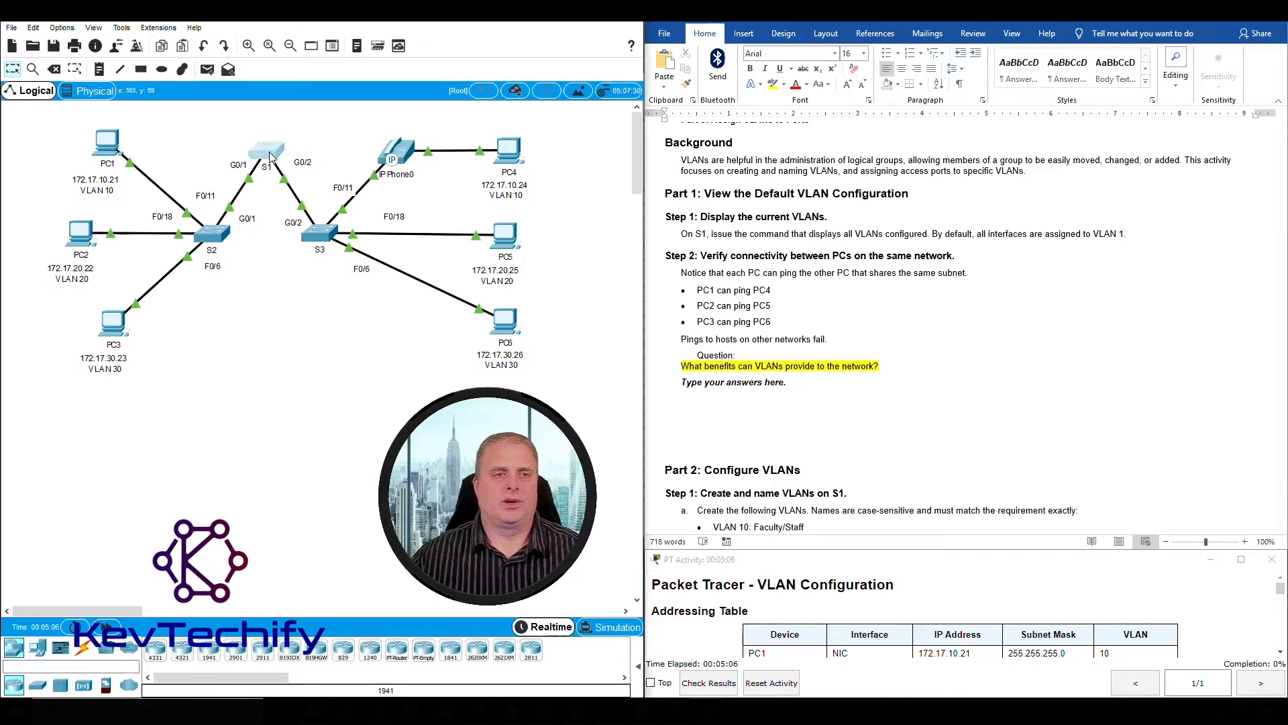
drag(572, 157, 188, 42)
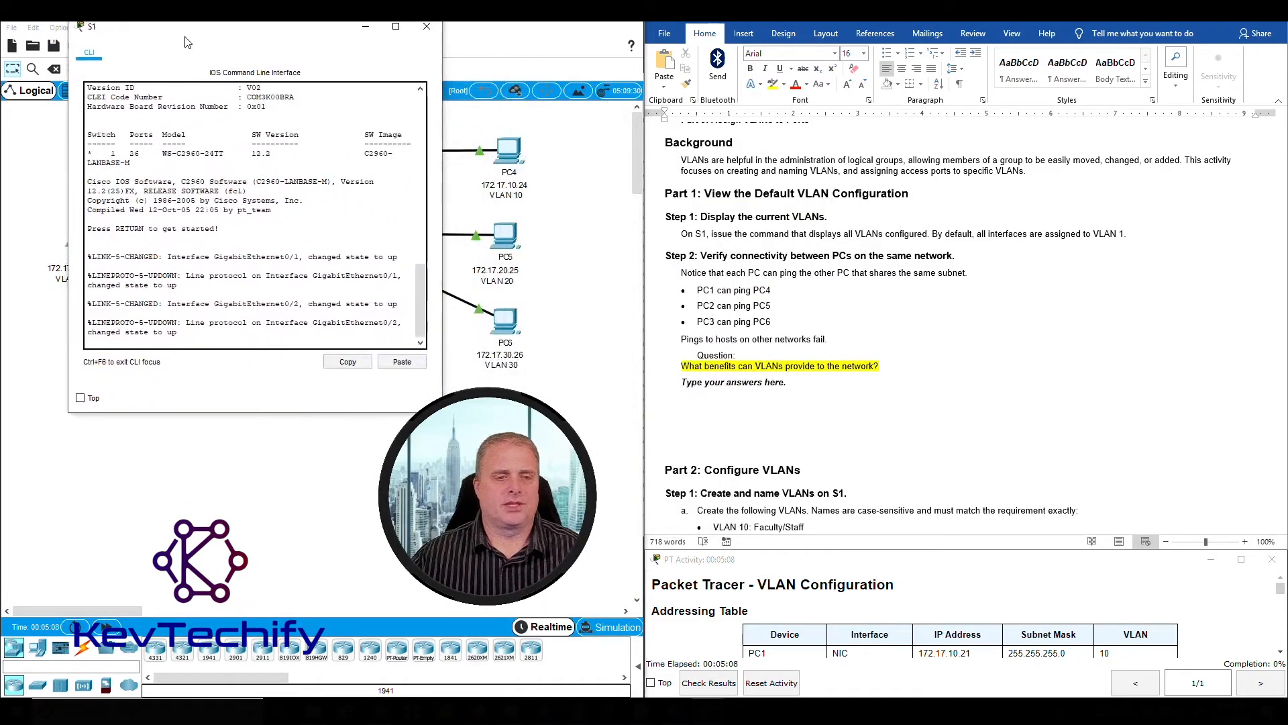
drag(443, 200, 596, 204)
key(Return)
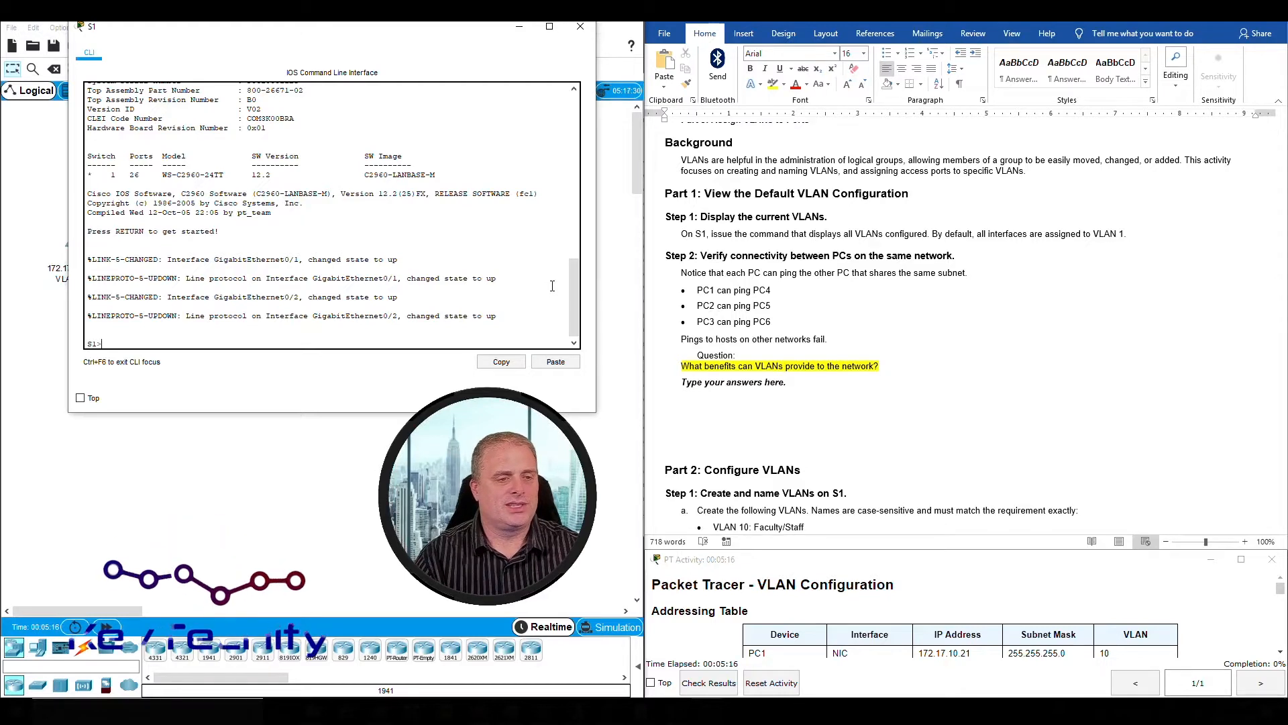
text(ena)
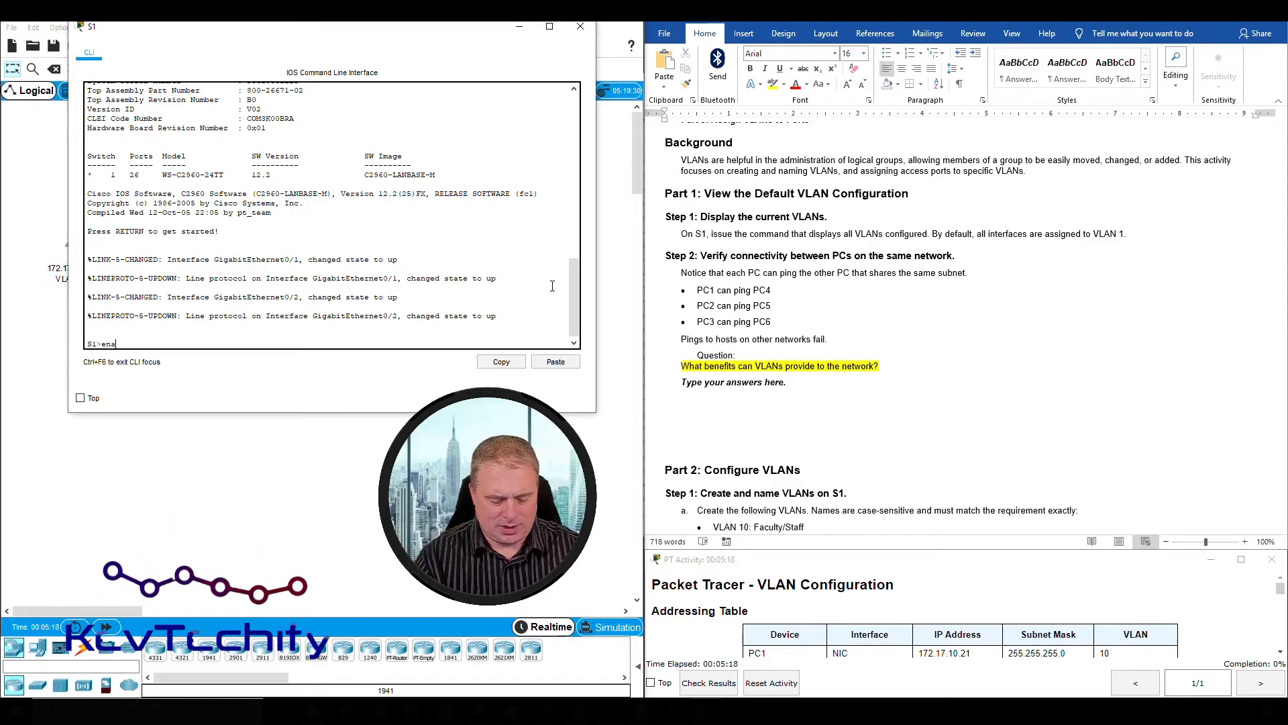
text(ble)
key(Return)
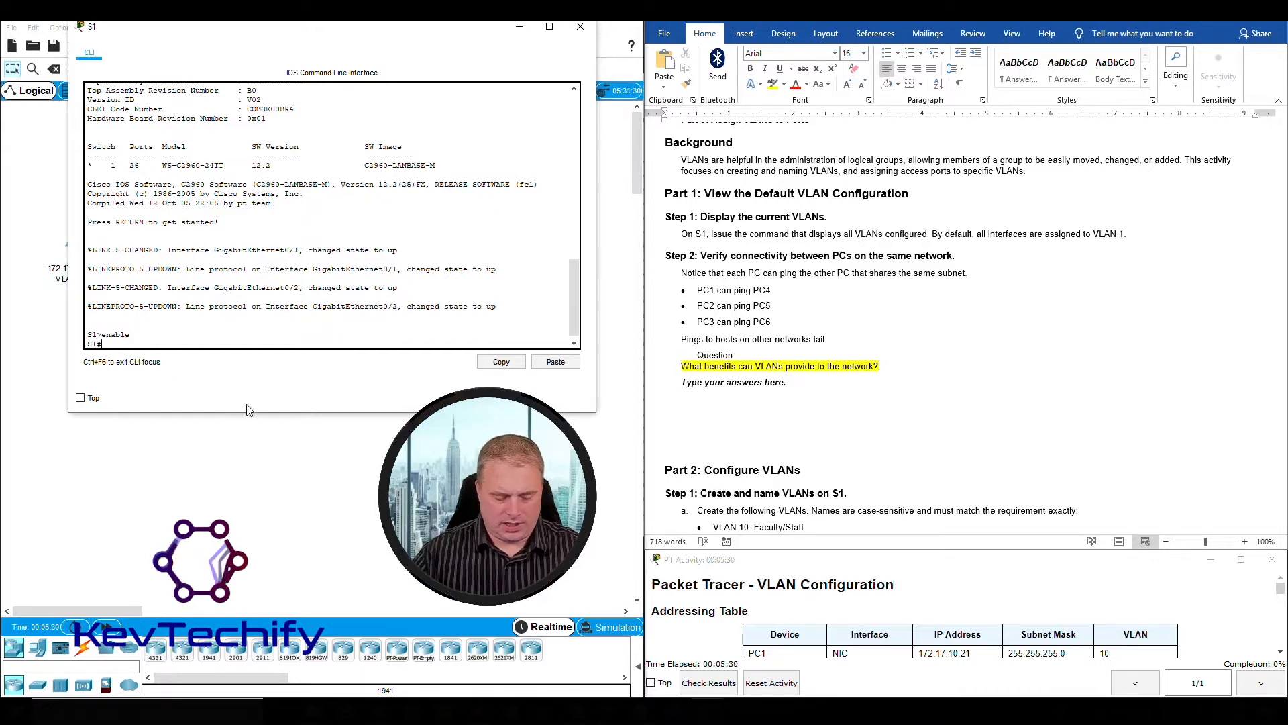
Display all VLANs on S1 with sho vlan, review the ports assigned to the default VLAN, and minimize the S1 window.
text(sho vl)
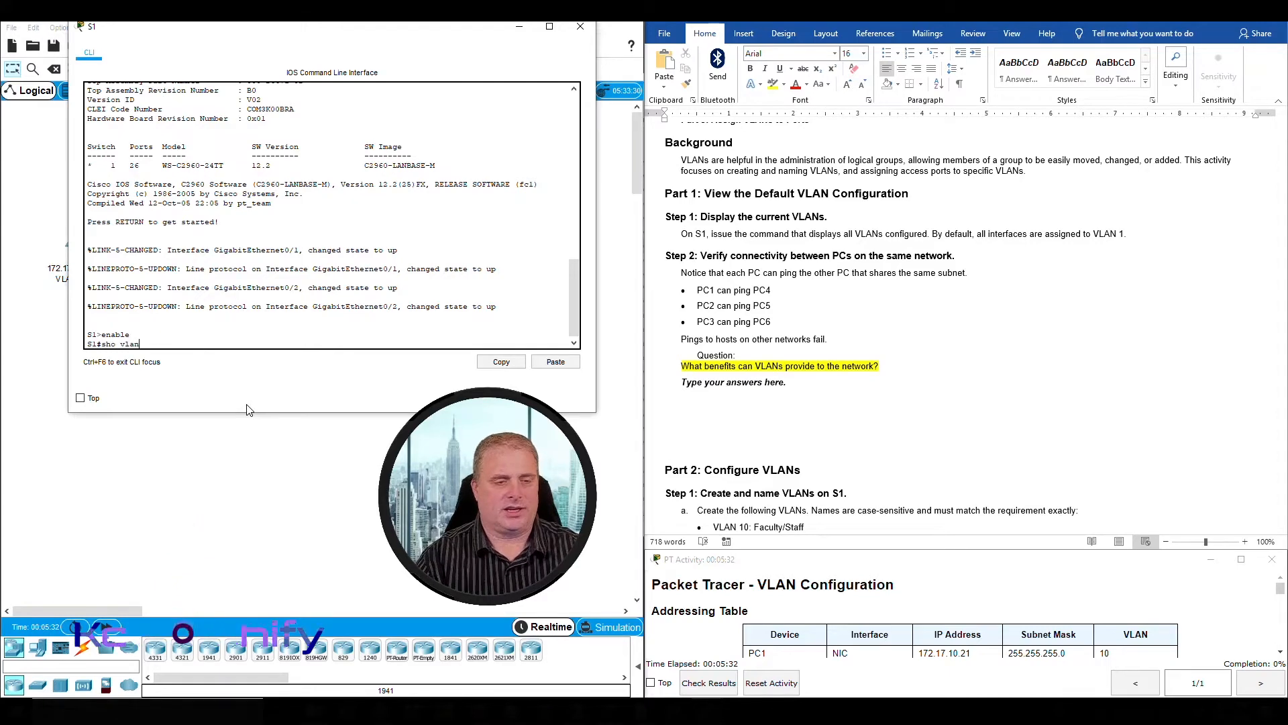
text(an)
key(Return)
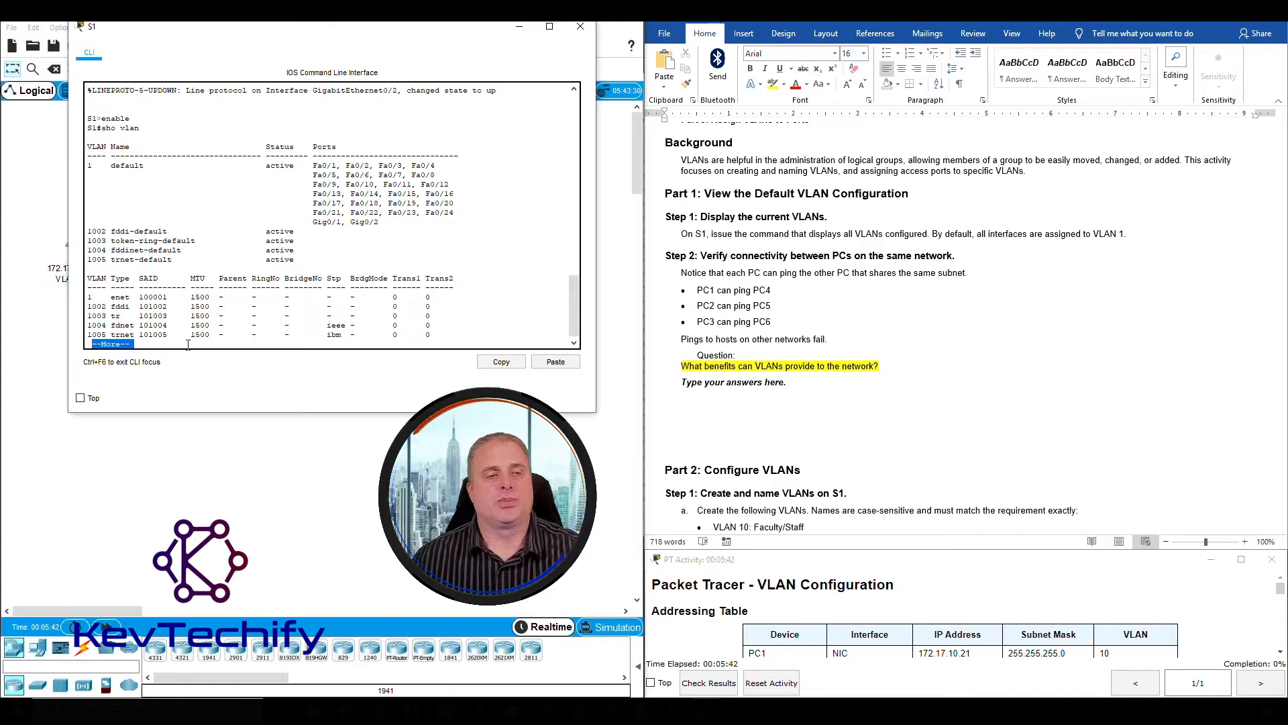
key(space)
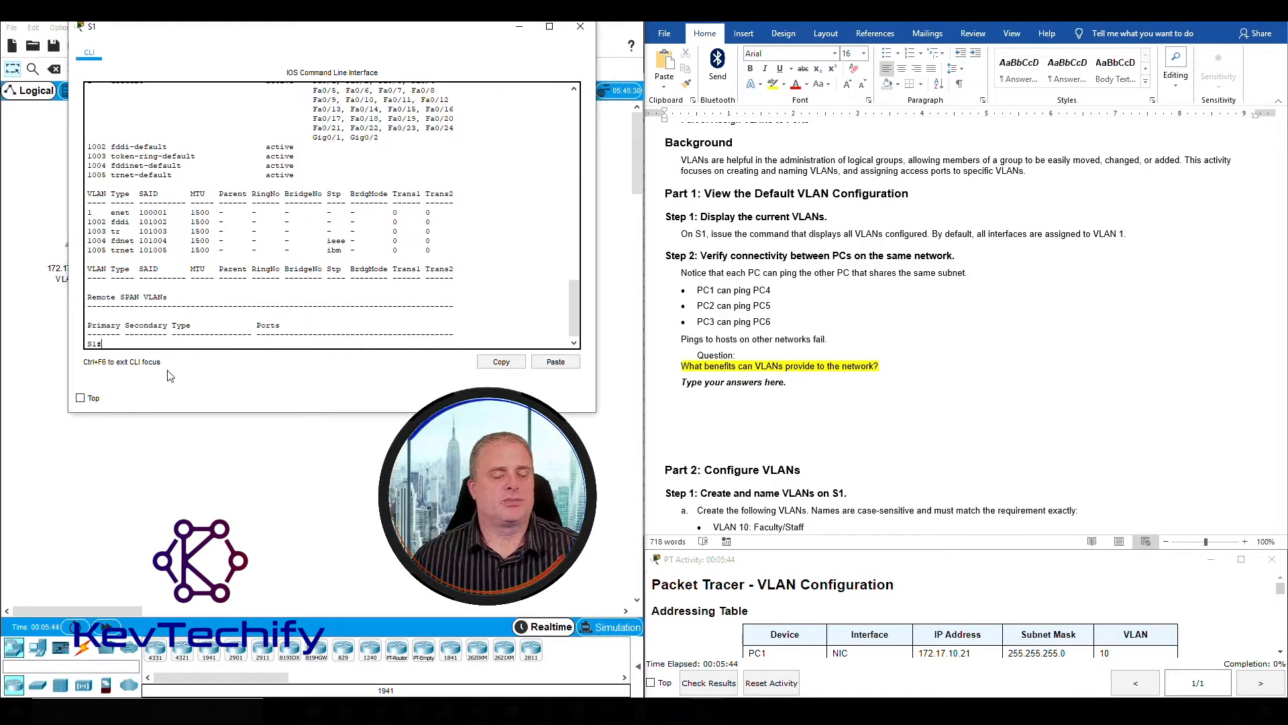
drag(574, 302, 574, 290)
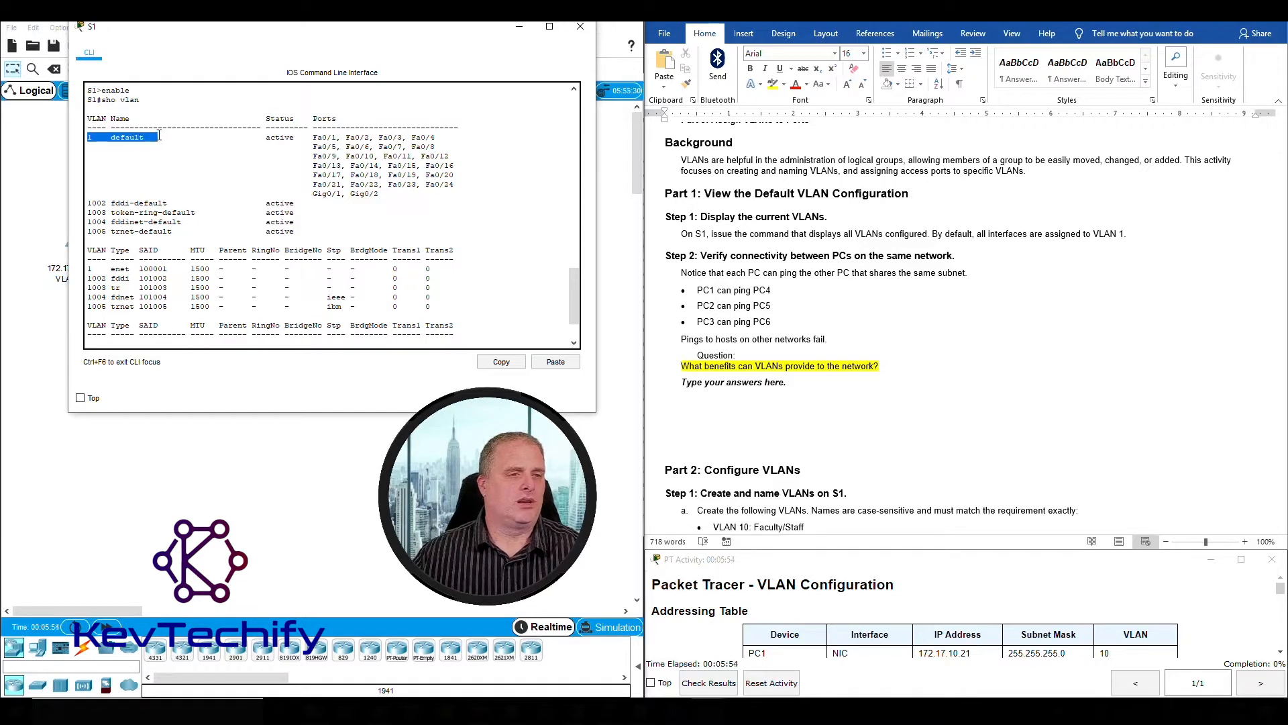
drag(159, 136, 457, 192)
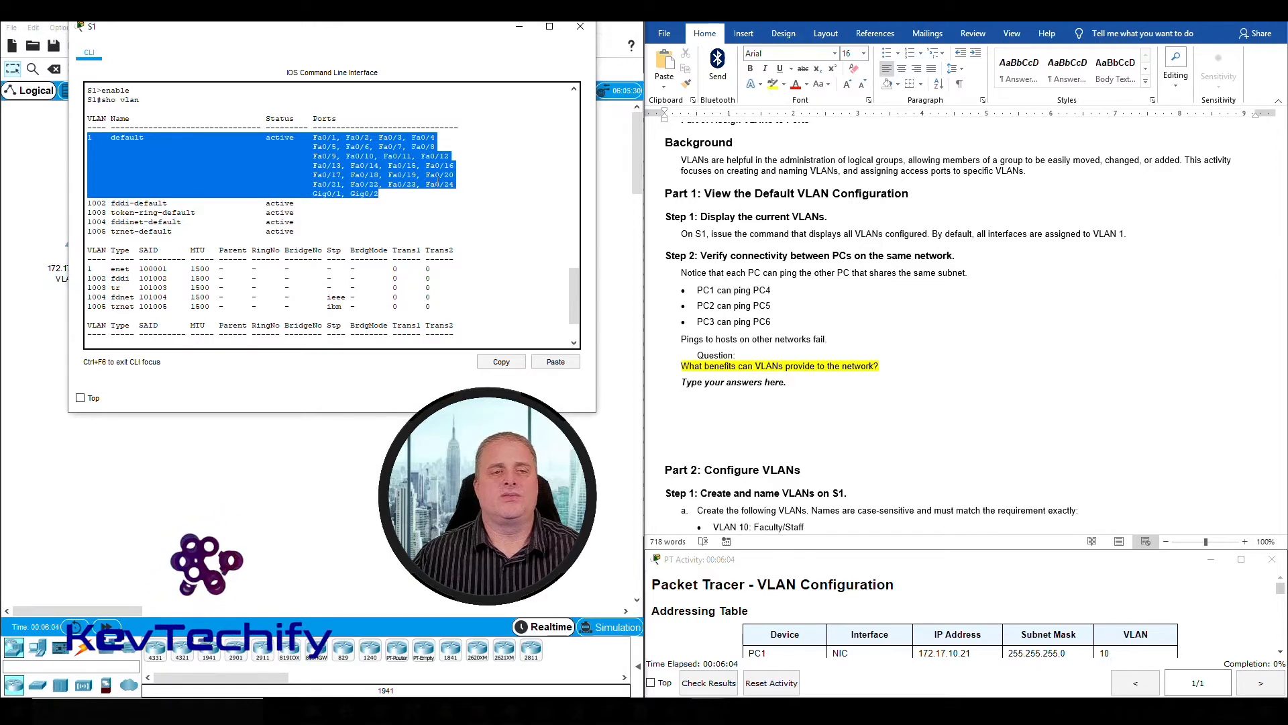
click(438, 181)
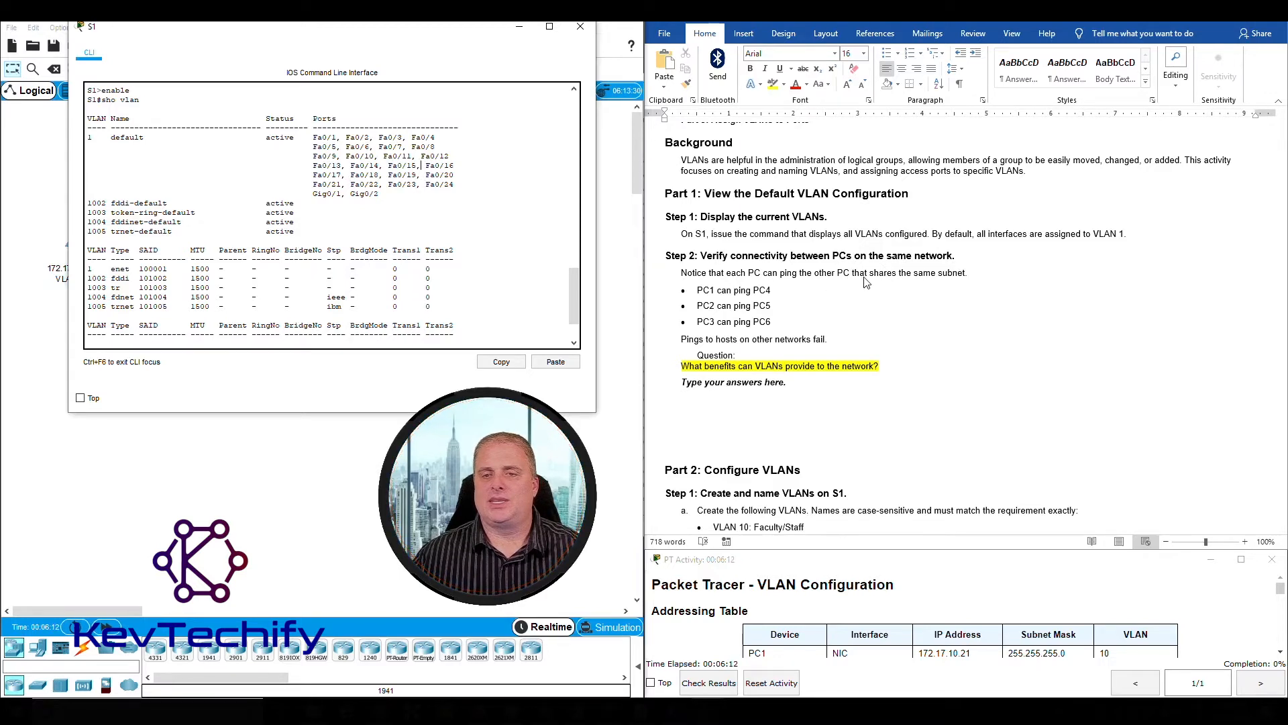
click(520, 30)
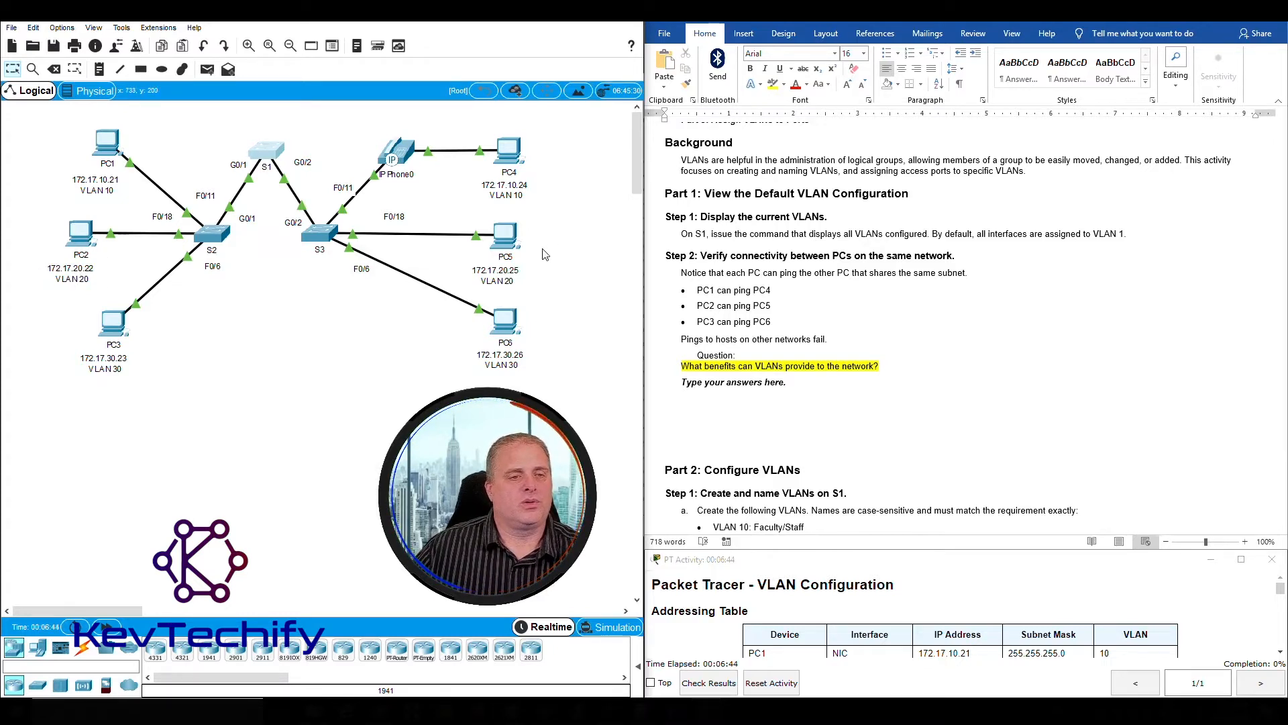
drag(54, 374, 574, 299)
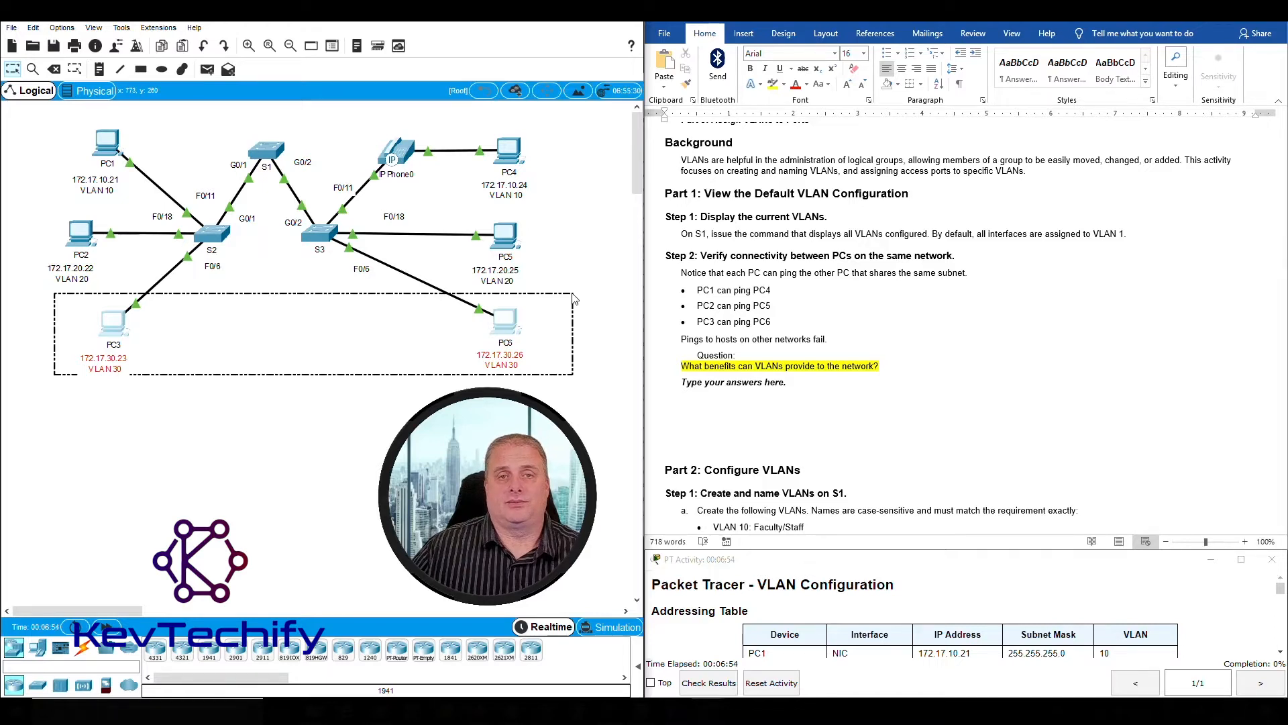
click(586, 387)
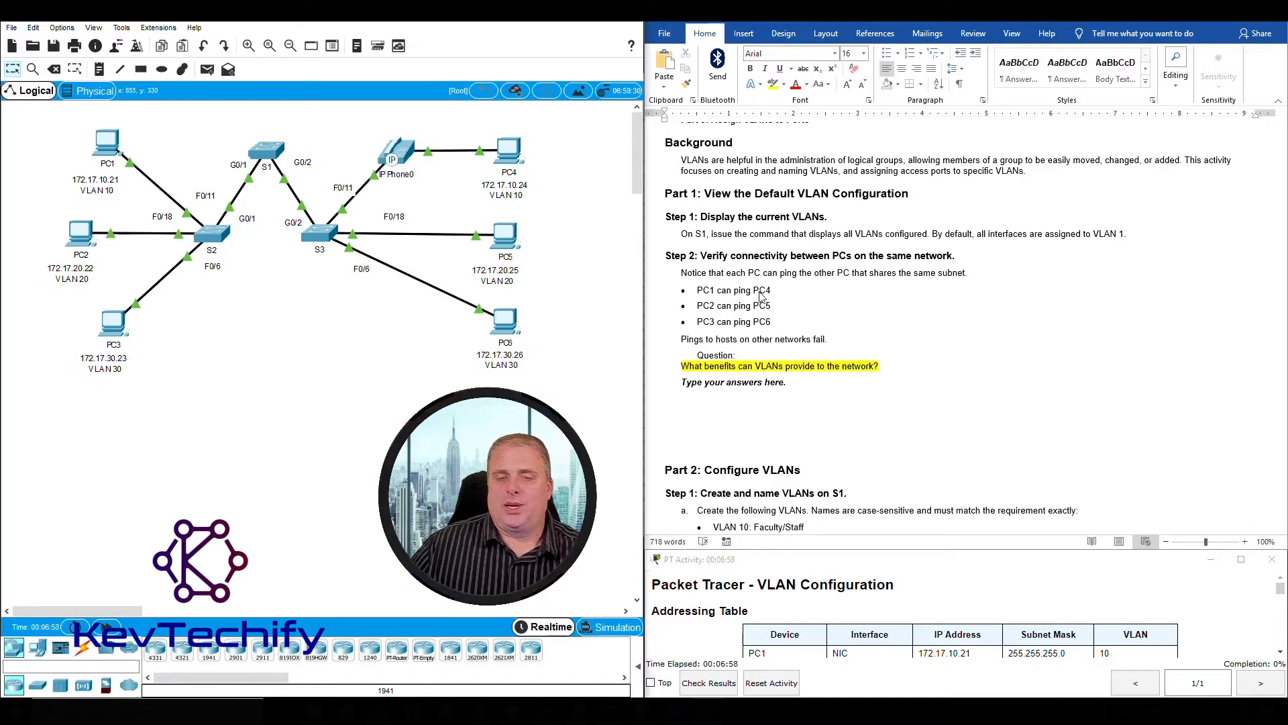
Open the Command Prompt on PC1 and move its window over the topology.
click(107, 144)
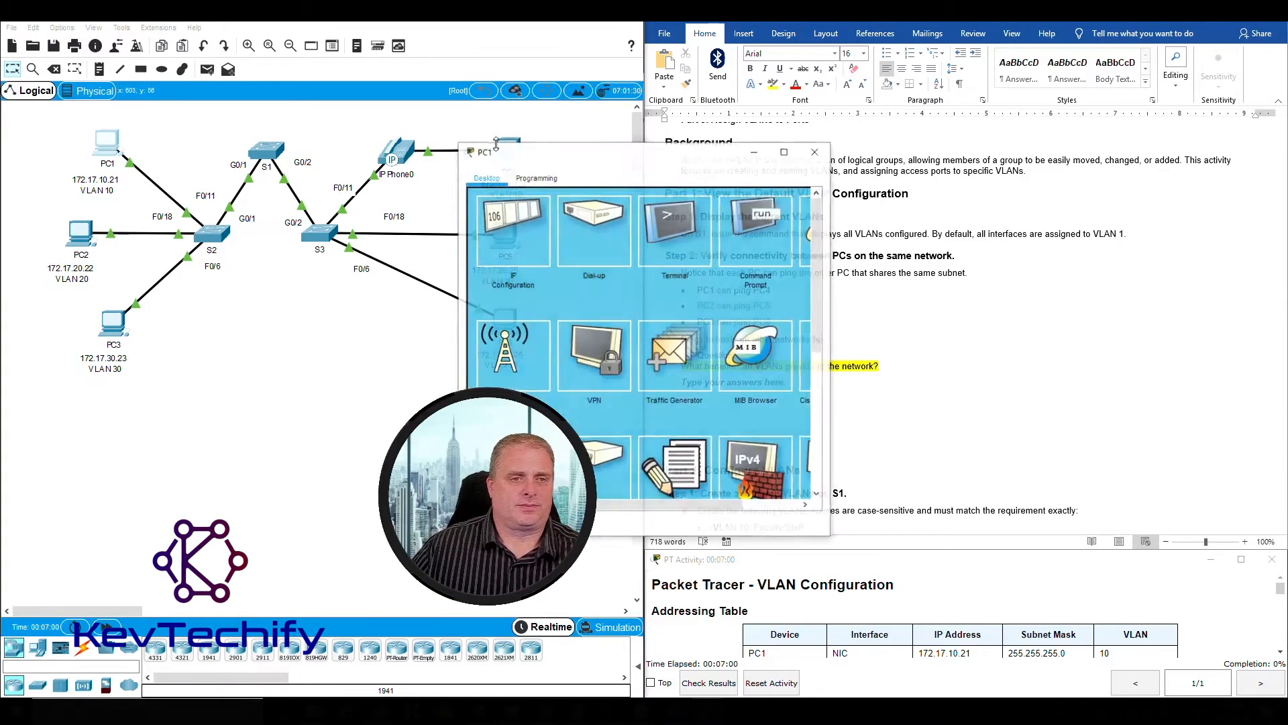
drag(706, 161, 306, 30)
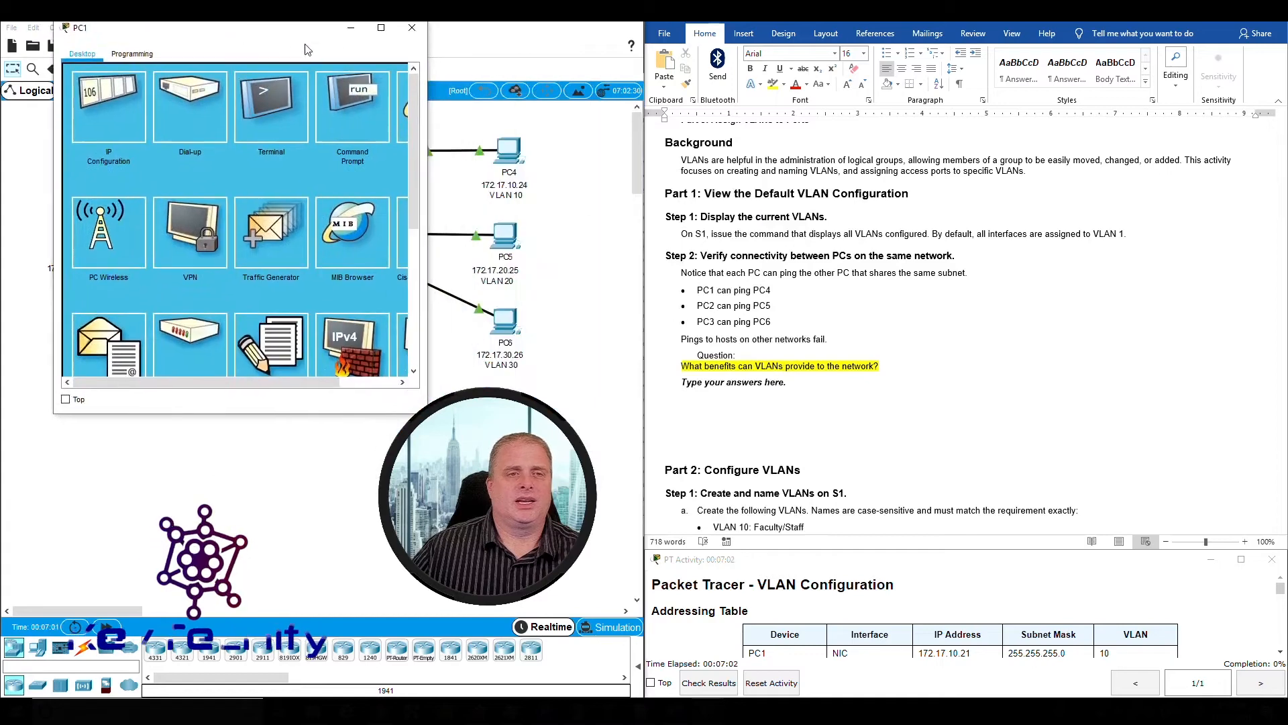
click(352, 107)
Look up PC4 in the addressing table, ping 172.17.10.24 from PC1, and minimize the PC1 window.
scroll(904, 306, up, 4)
scroll(904, 305, up, 1)
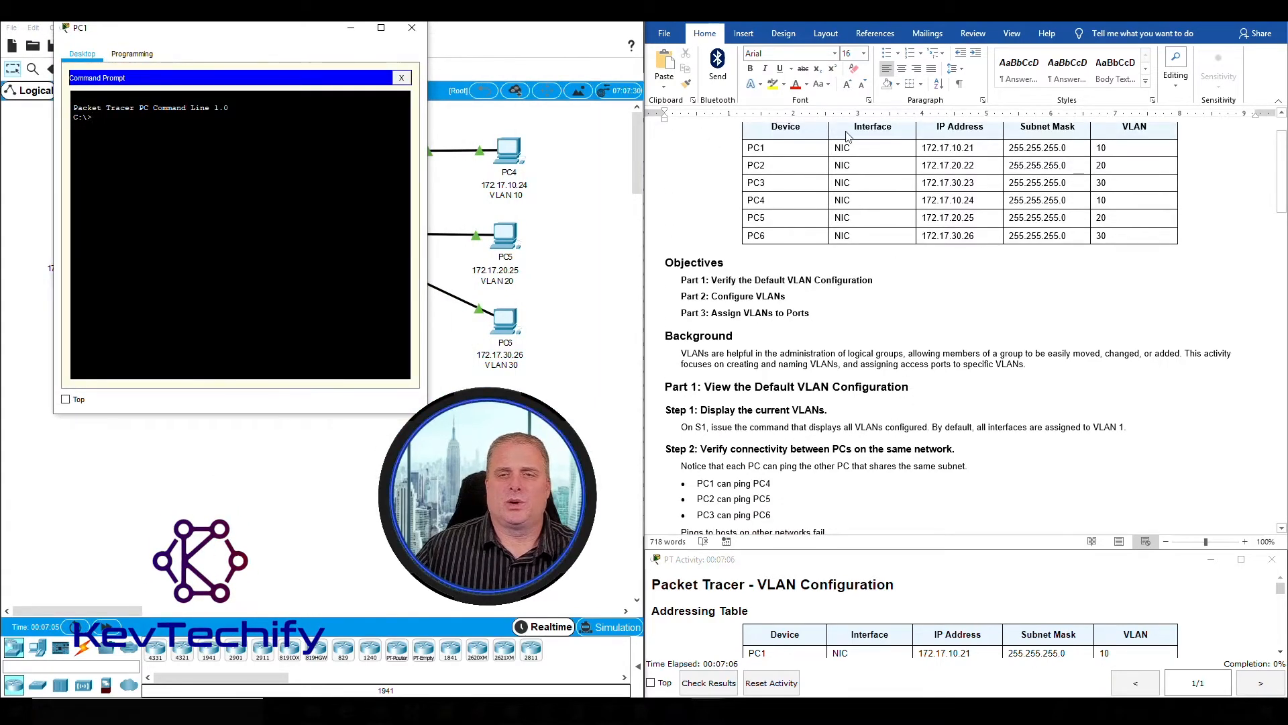
click(841, 199)
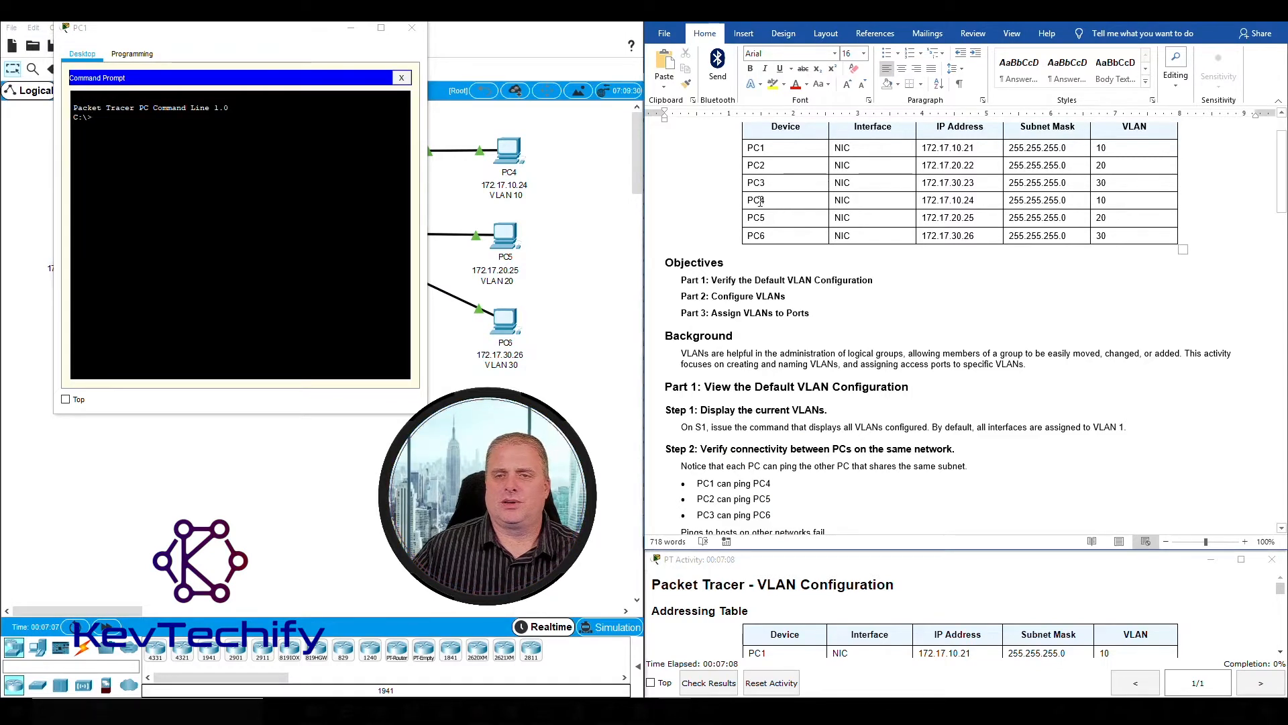
drag(761, 200, 985, 205)
click(166, 127)
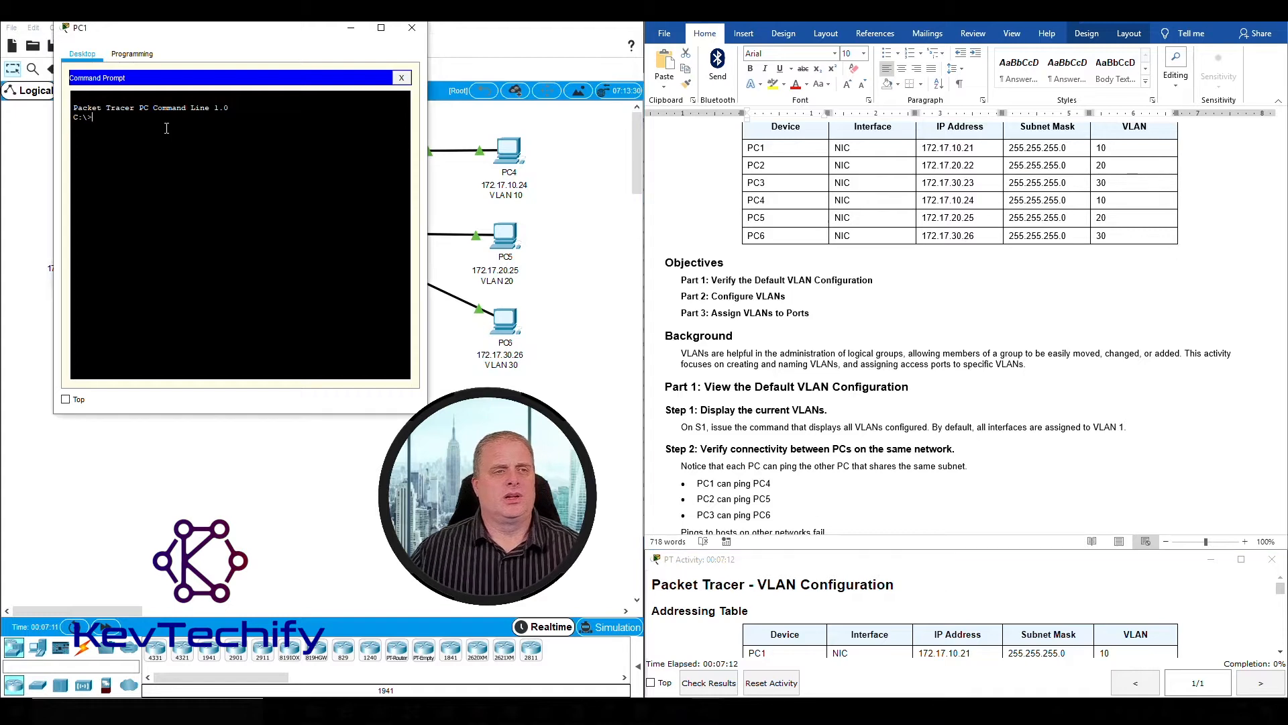
text(ping)
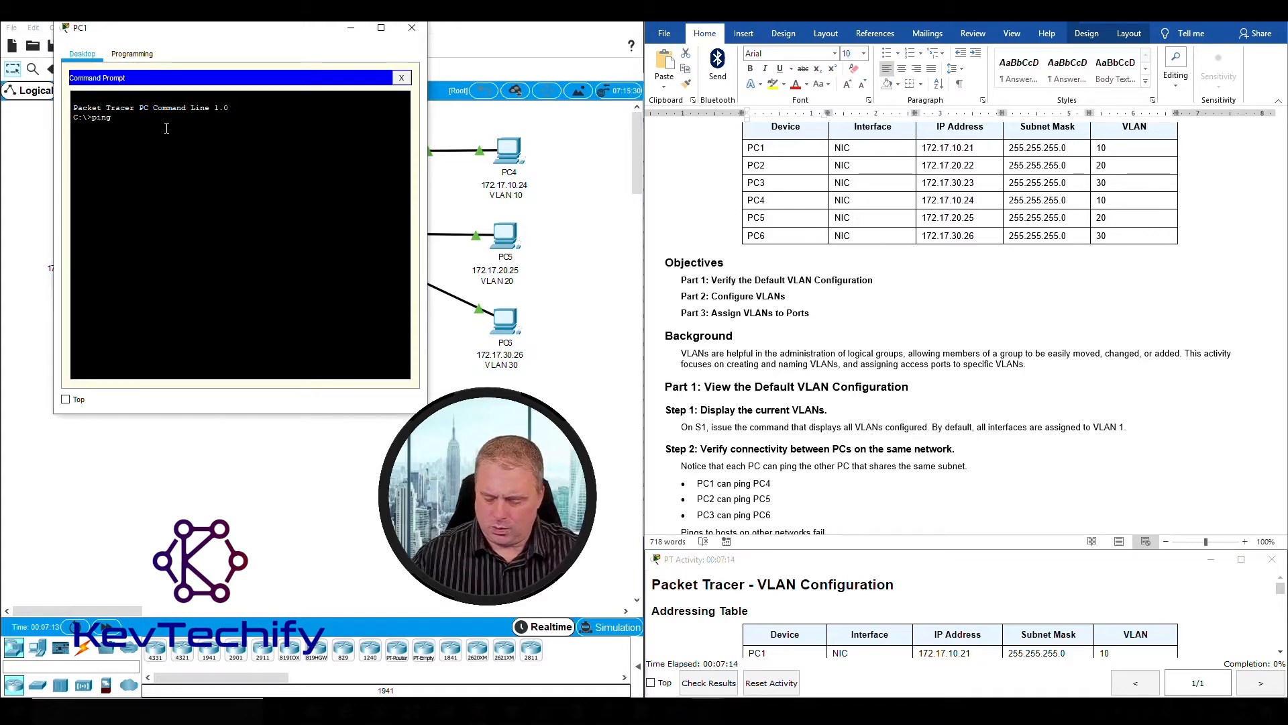
text( 172.)
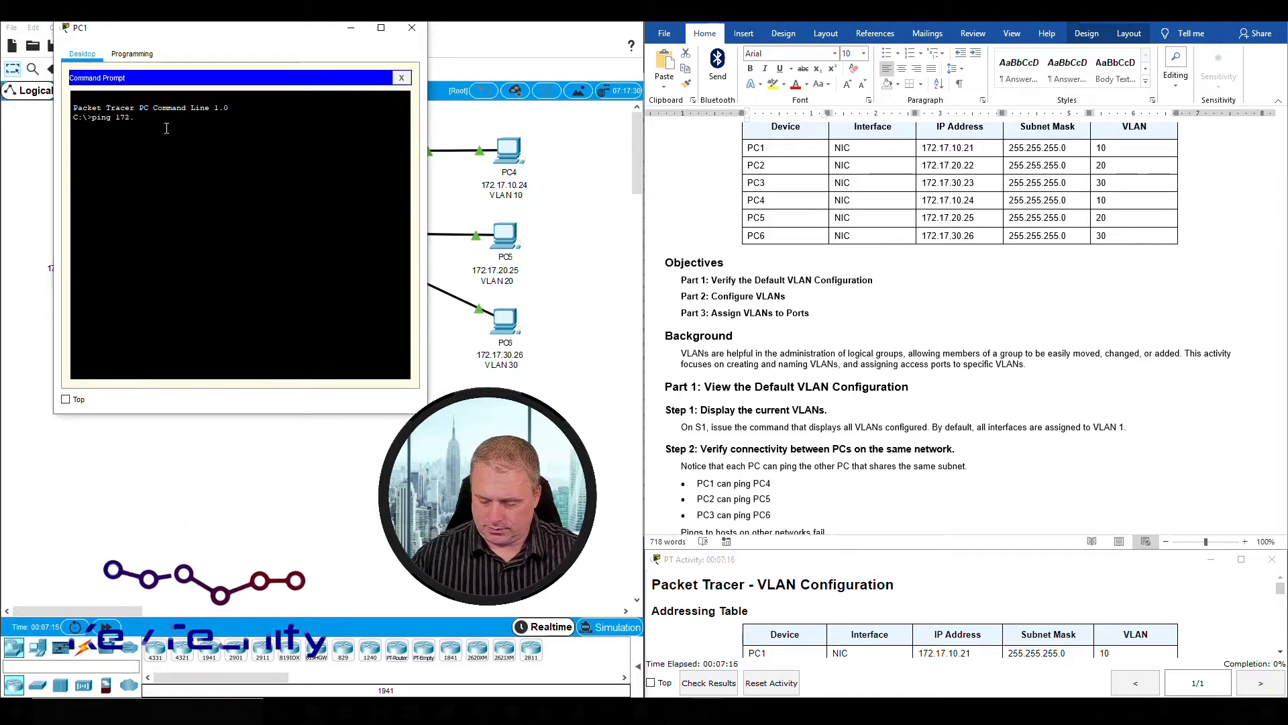
text(17.)
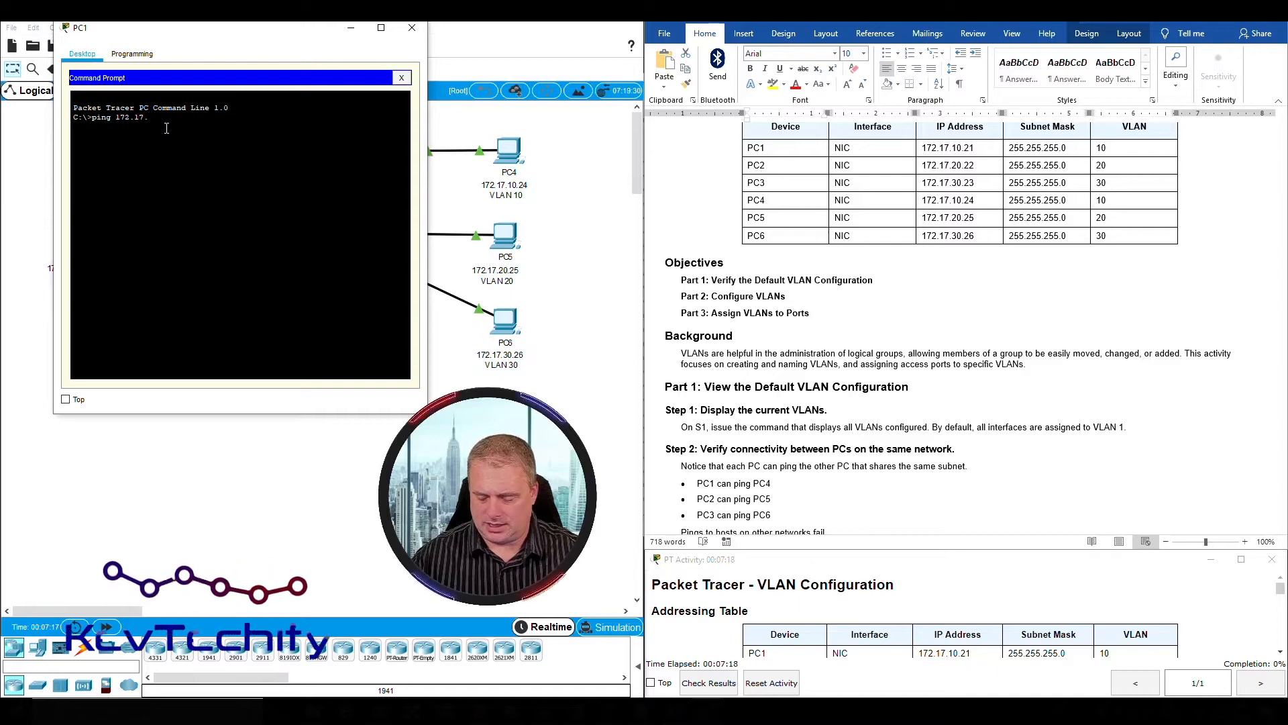
text(10.24)
key(Return)
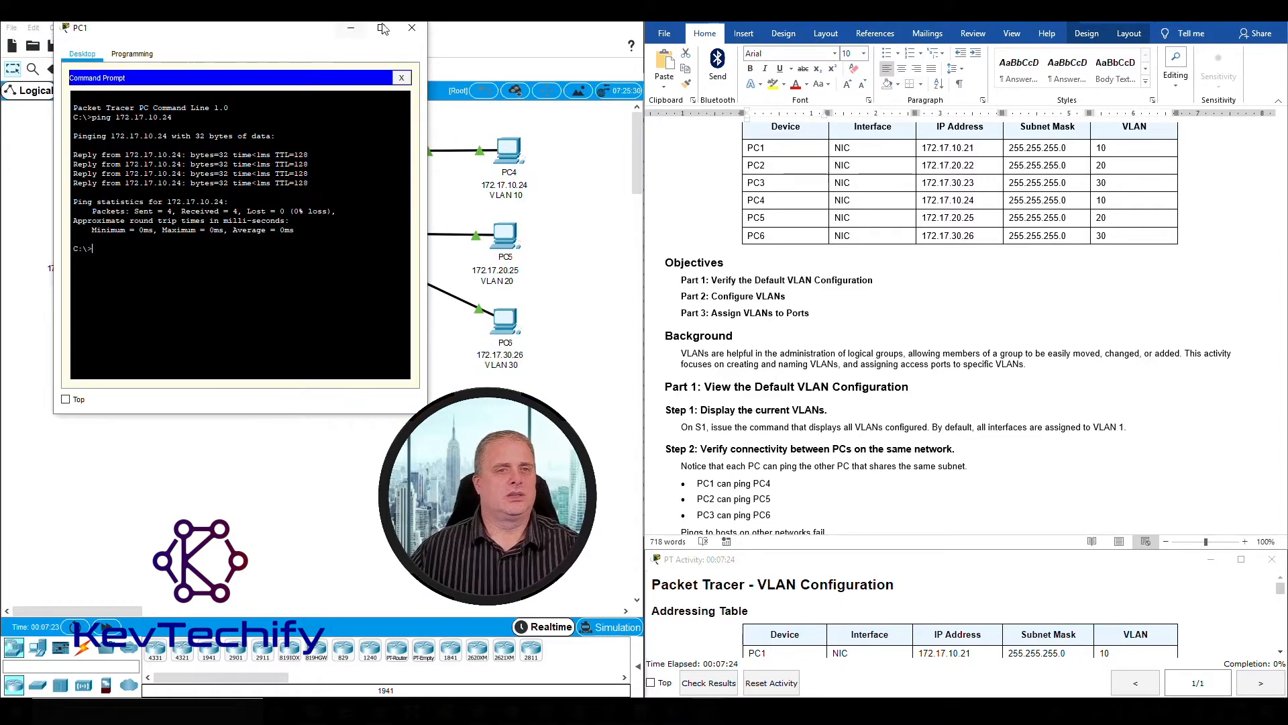
click(351, 29)
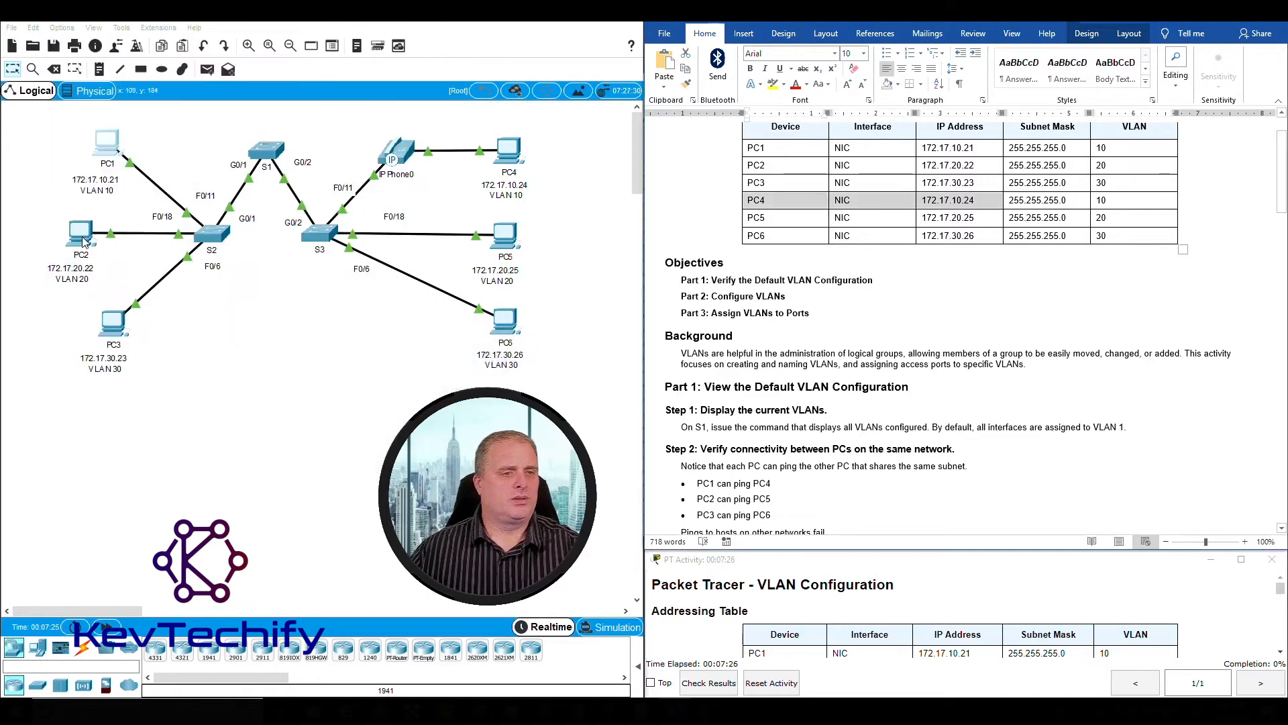
Open the Command Prompt on PC2 and move its window over the topology.
click(82, 242)
drag(722, 164, 377, 28)
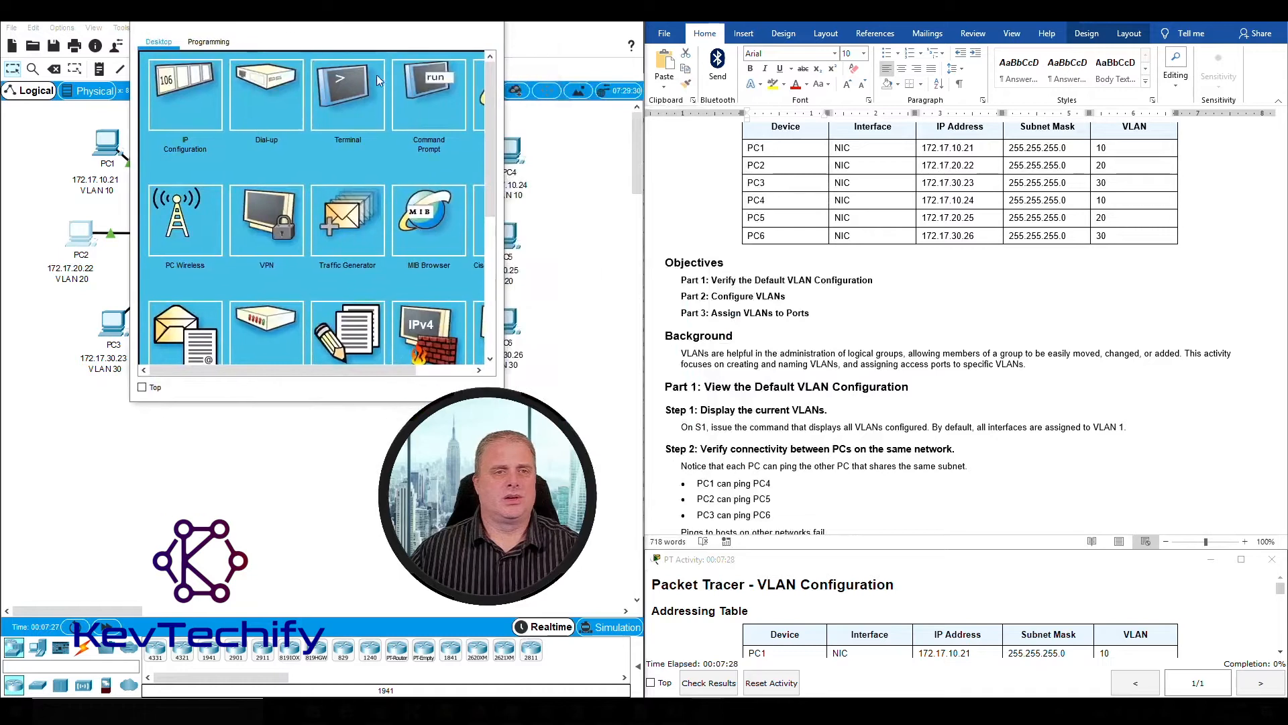
click(427, 93)
Ping PC5 at 172.17.20.25 from PC2, taking the address from the addressing table.
text(ping)
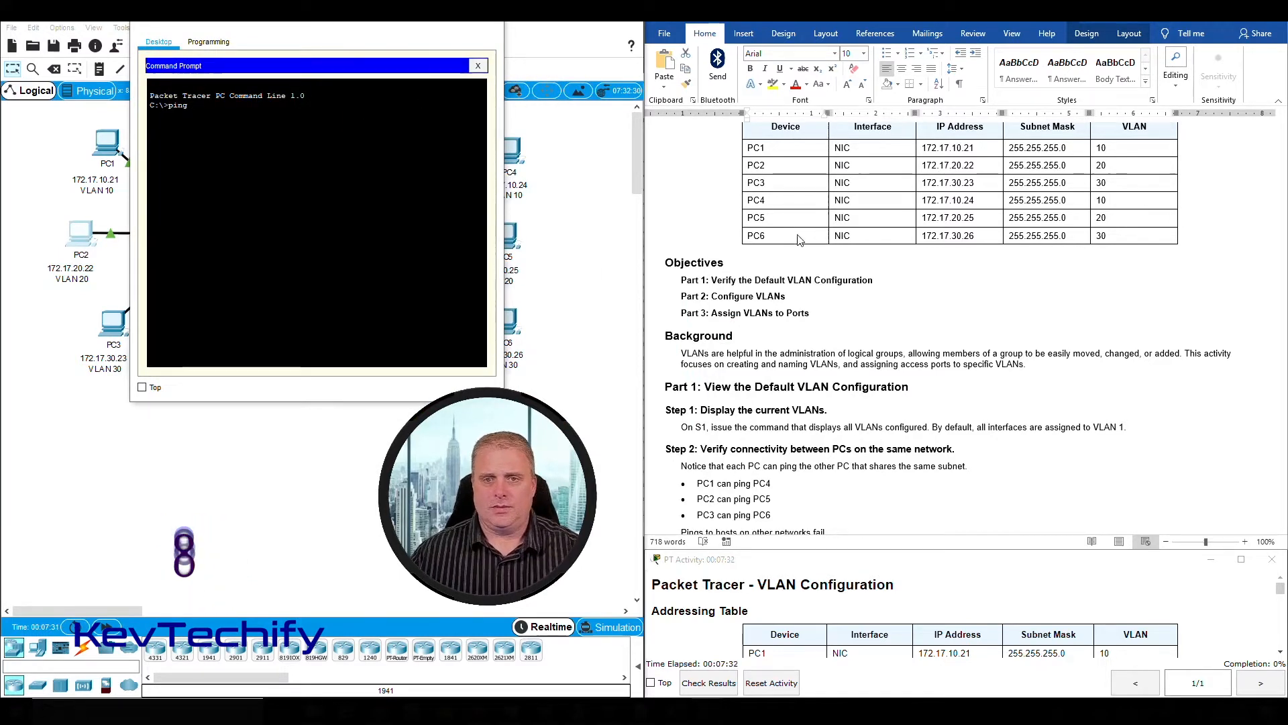
mouse_move(966, 200)
mouse_down()
mouse_move(750, 201)
mouse_move(751, 218)
mouse_move(973, 218)
mouse_up()
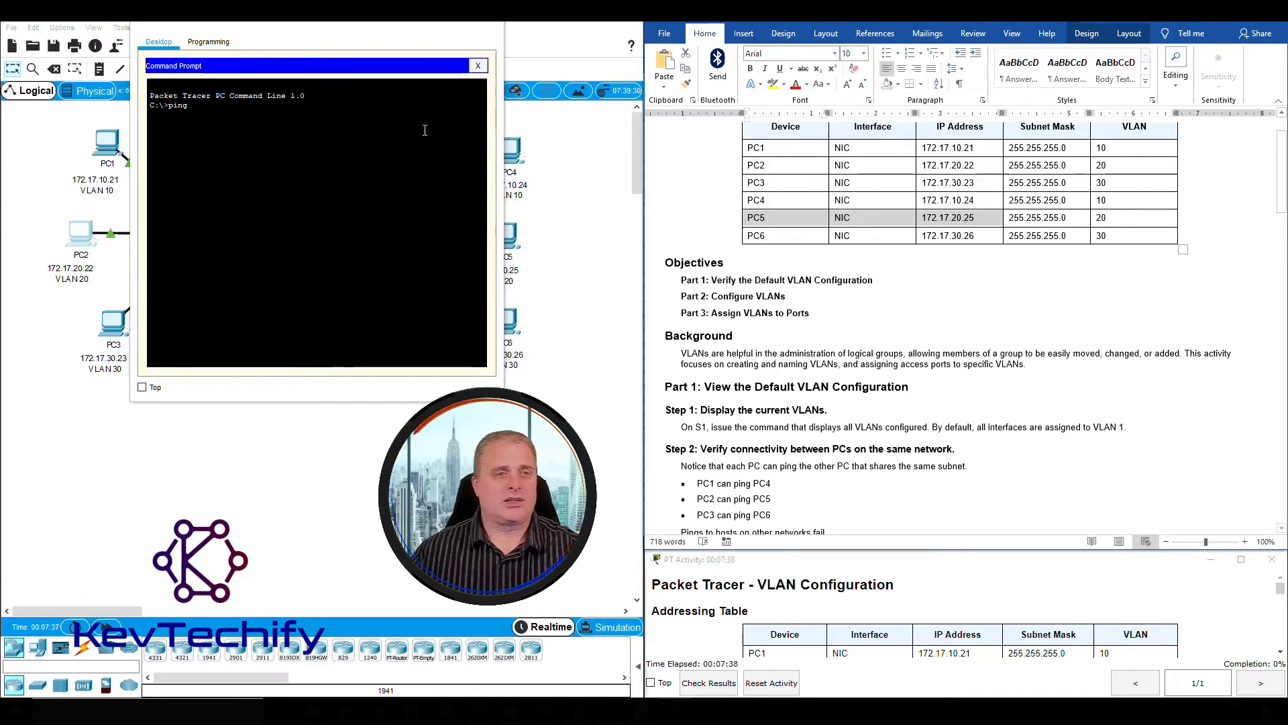
click(294, 113)
text(17)
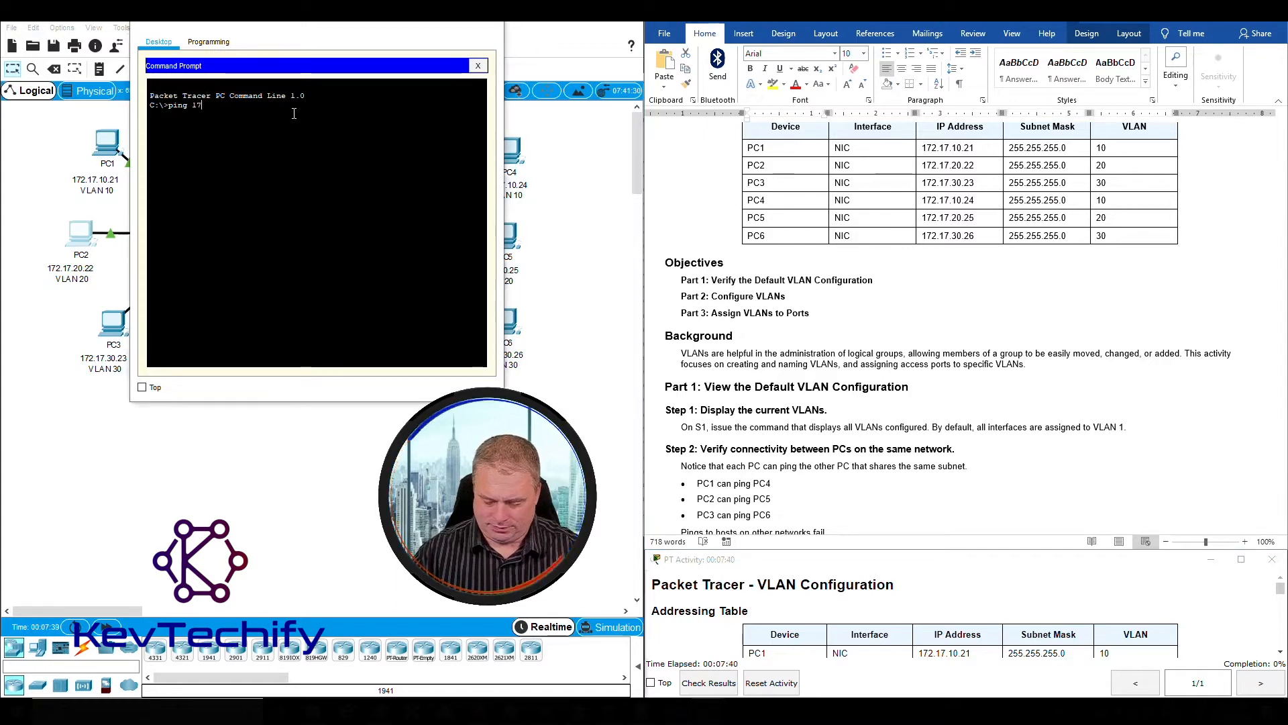
text(2.1)
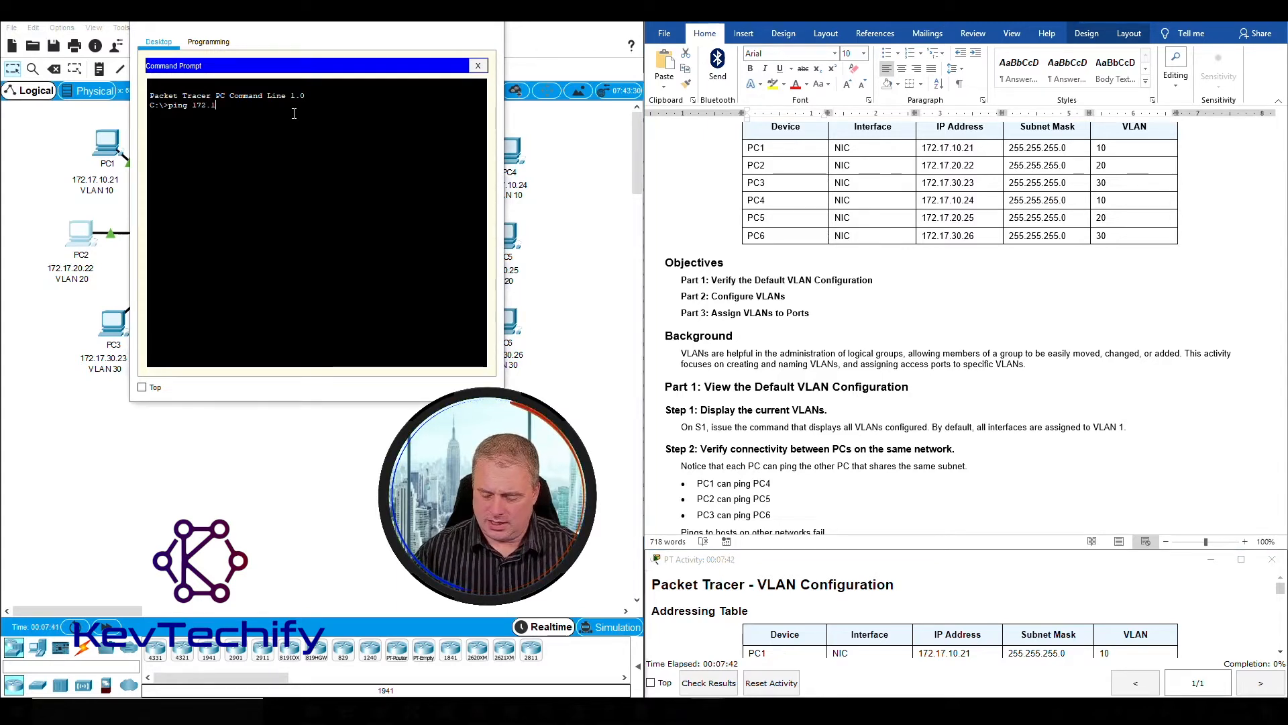
key(BackSpace)
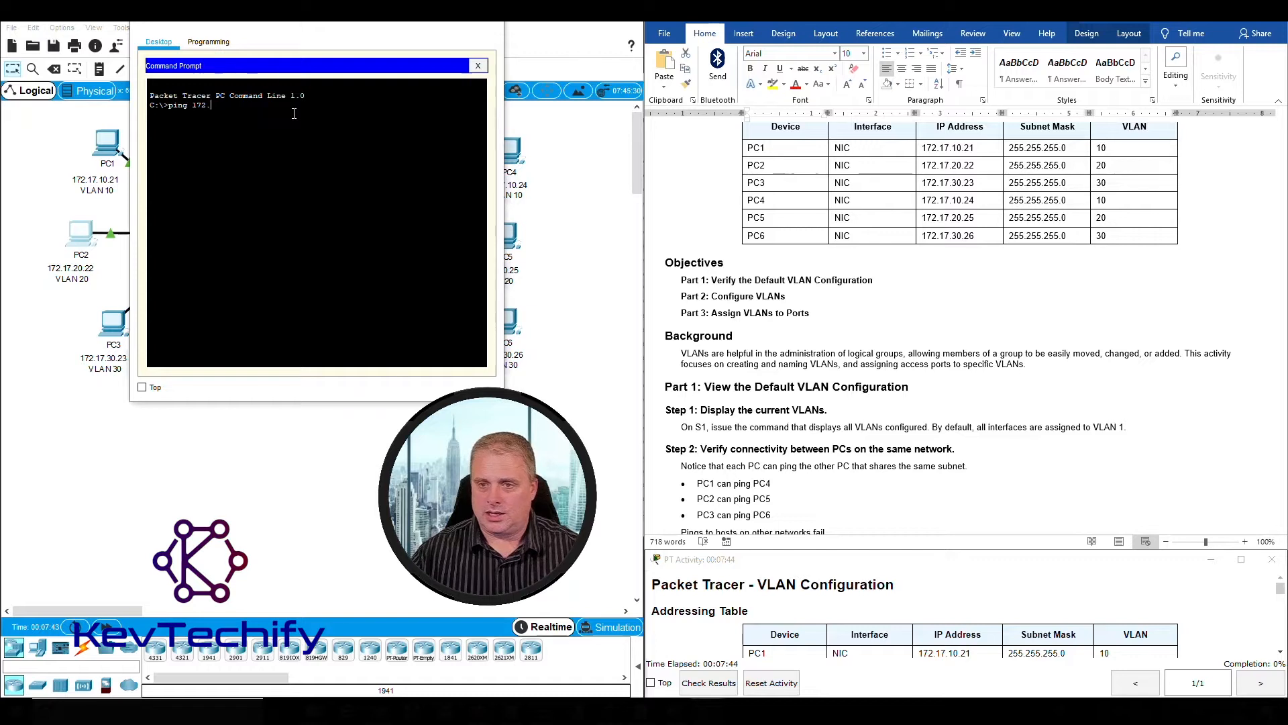
text(17.)
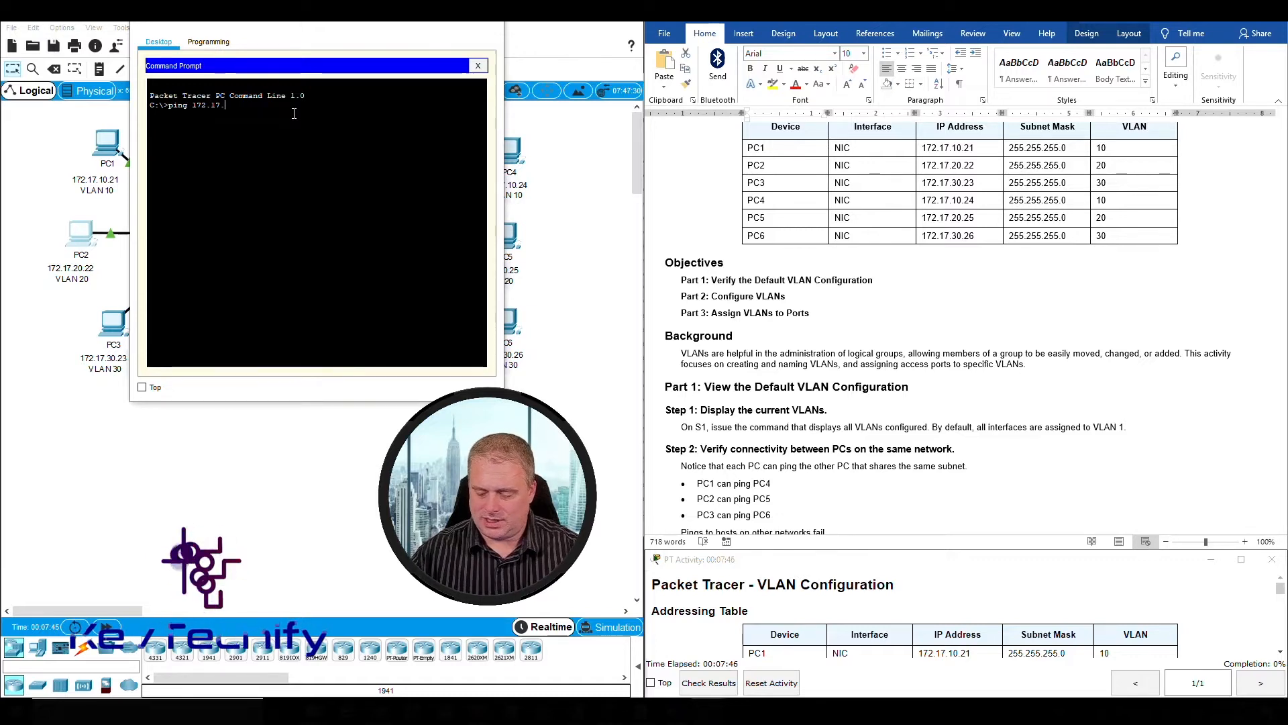
text(20.25)
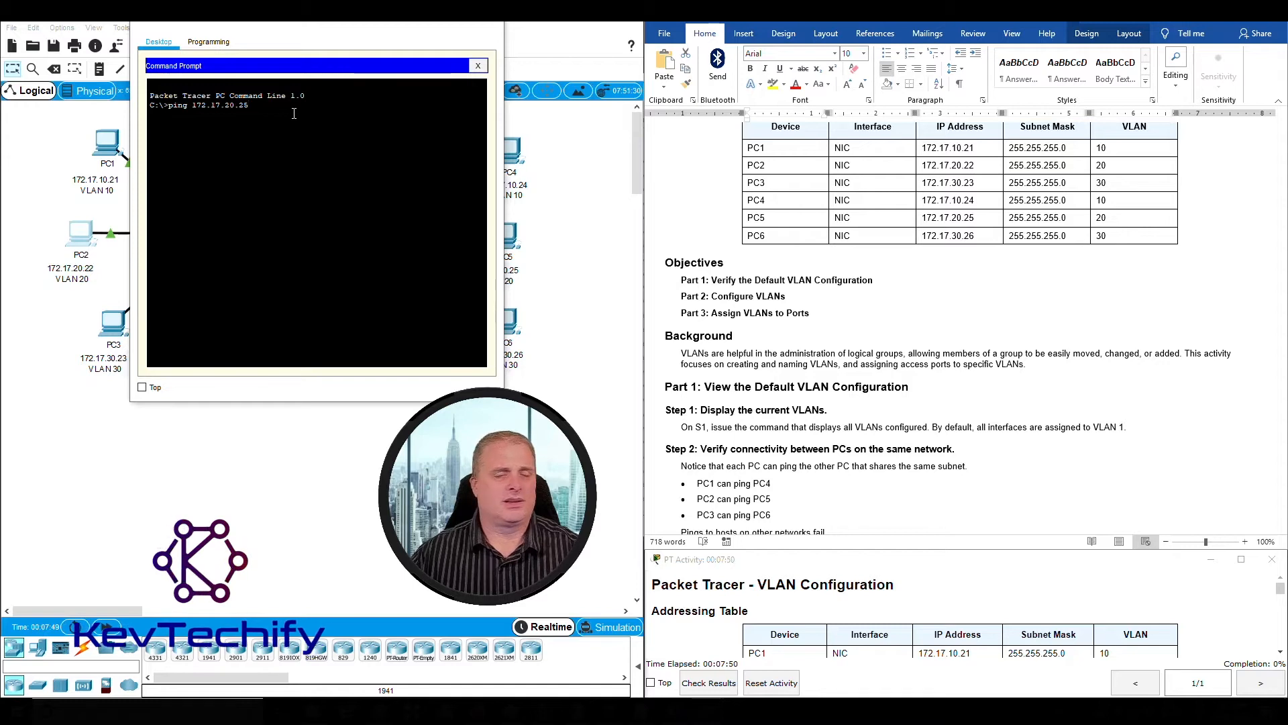
key(Return)
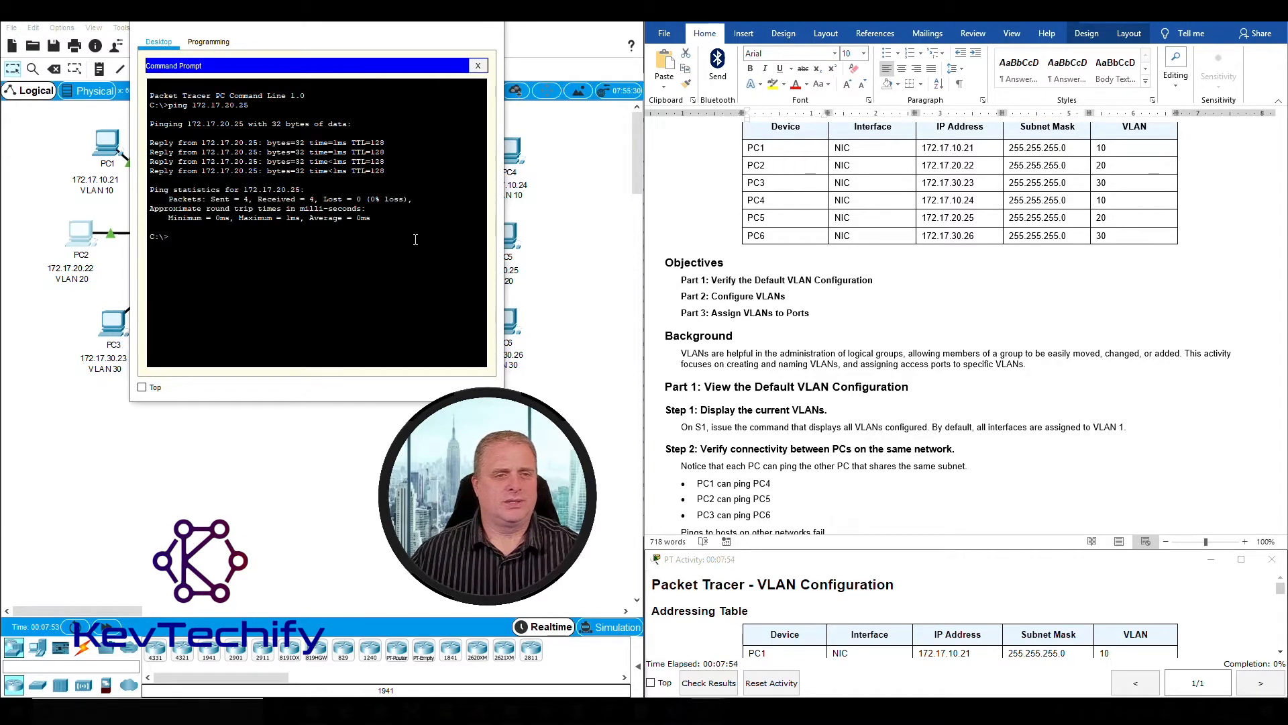
Minimize the PC2 window, and open the Command Prompt on PC3 with its window moved over the topology.
click(488, 16)
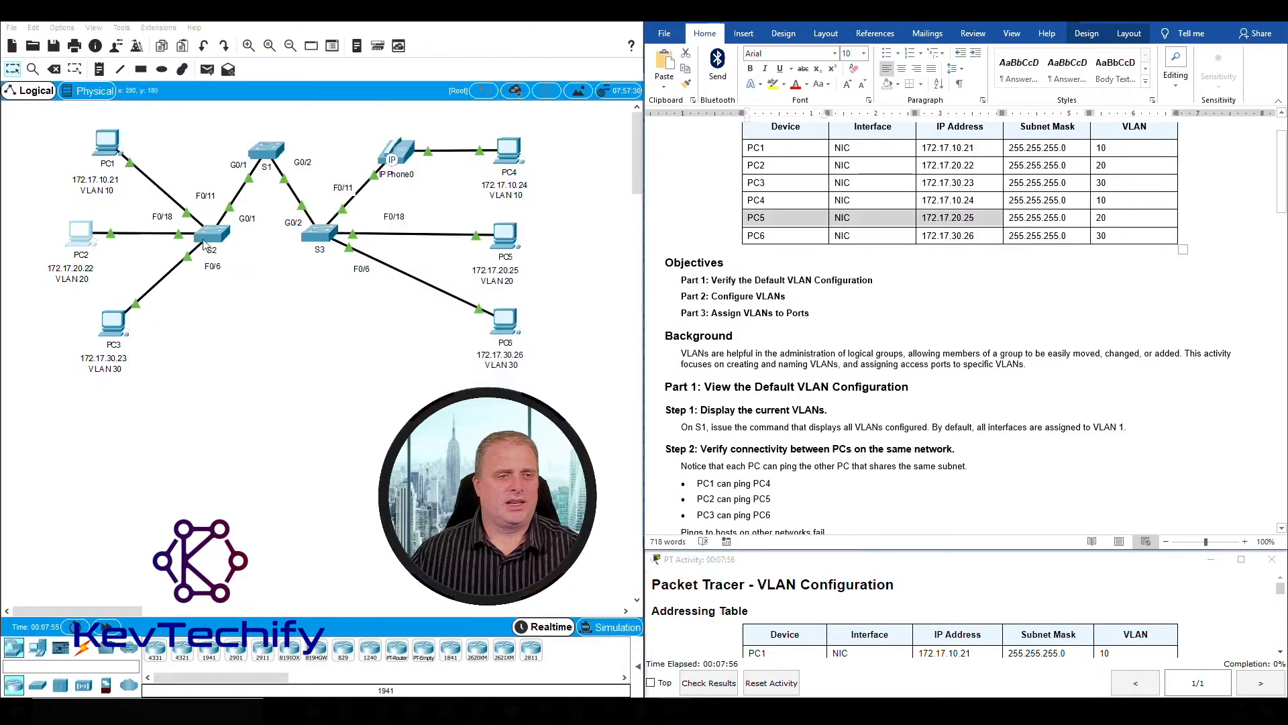
click(109, 326)
drag(691, 158, 349, 15)
click(406, 84)
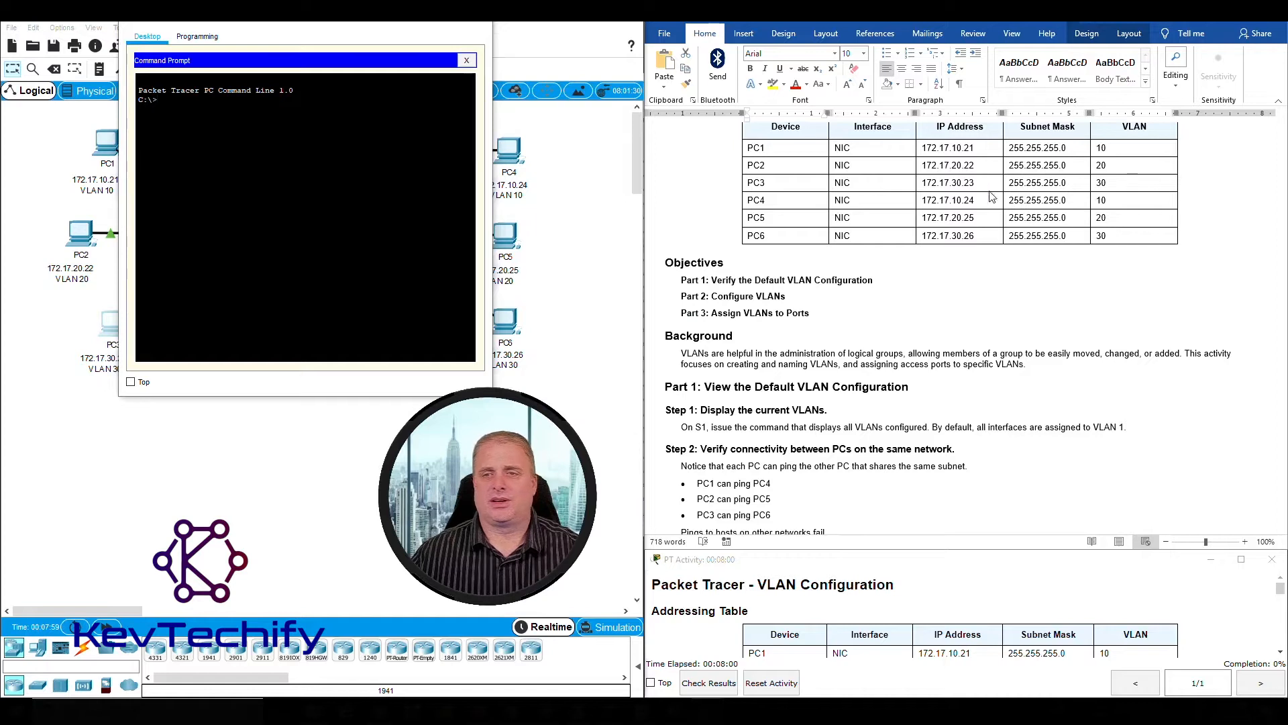
Look up PC6 in the addressing table, ping 172.17.30.26 from PC3, and minimize the PC3 window.
click(749, 236)
click(749, 236)
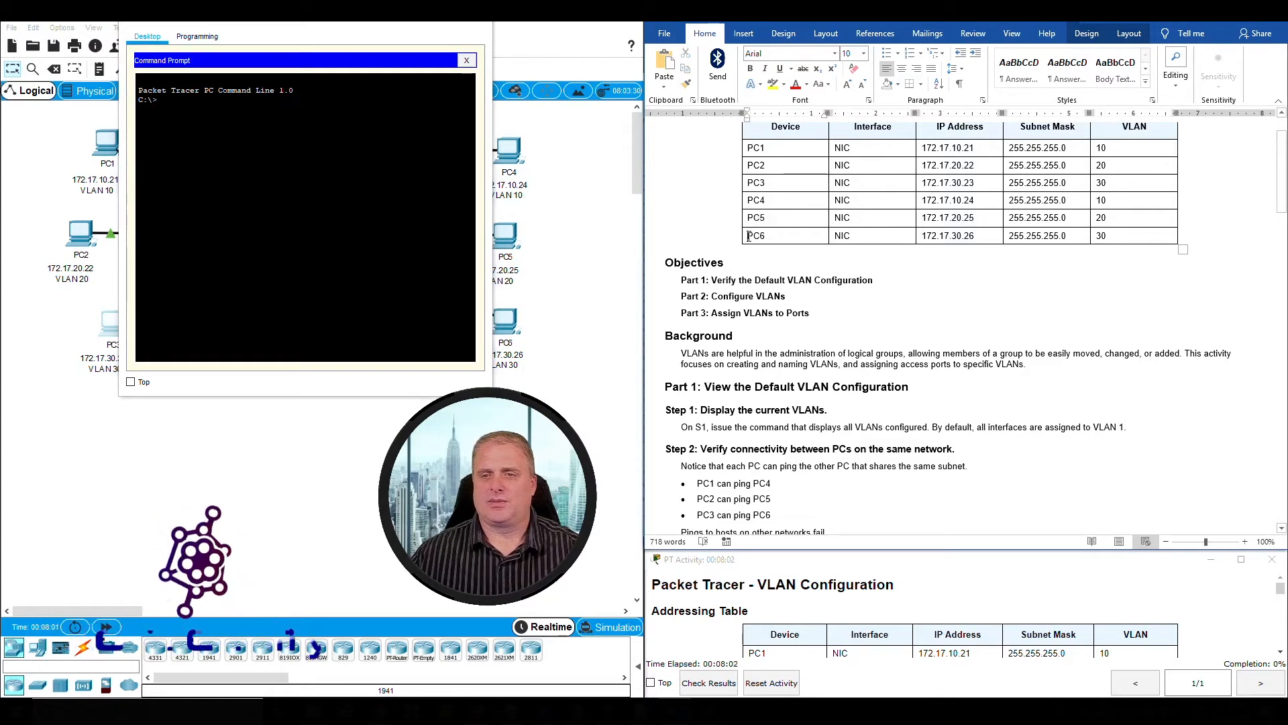
drag(749, 236, 941, 245)
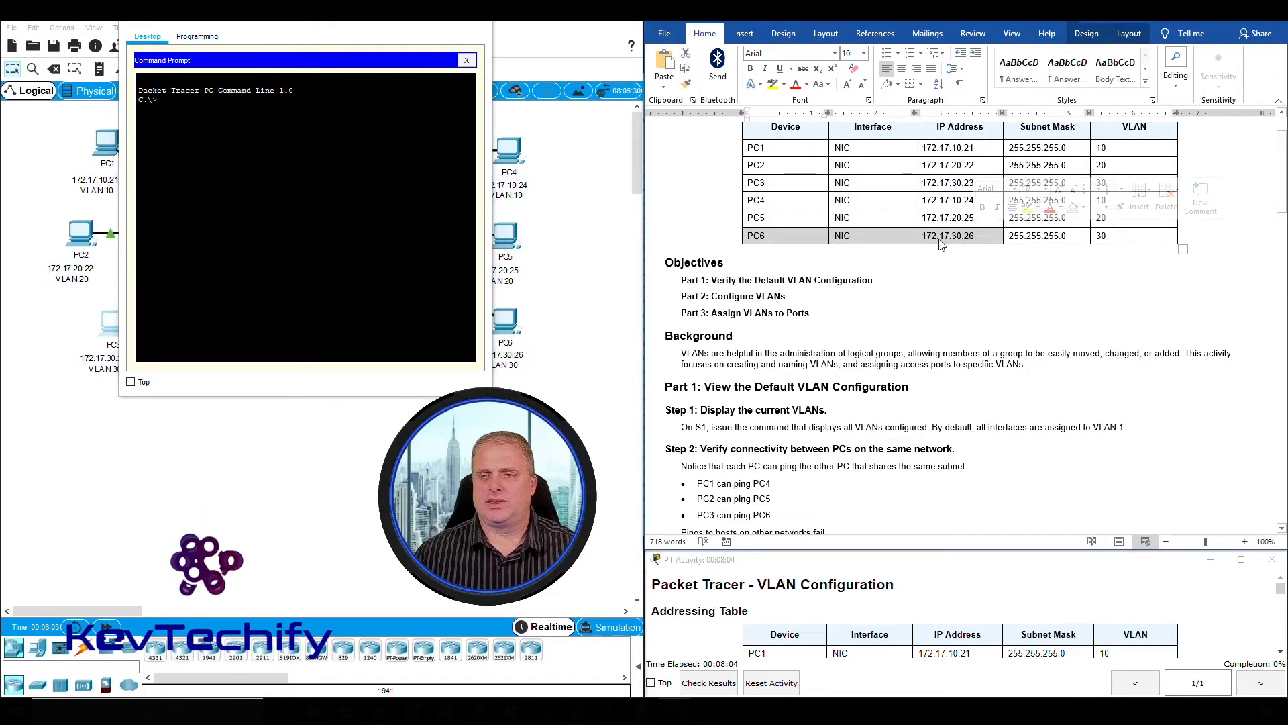
click(259, 107)
text(ping)
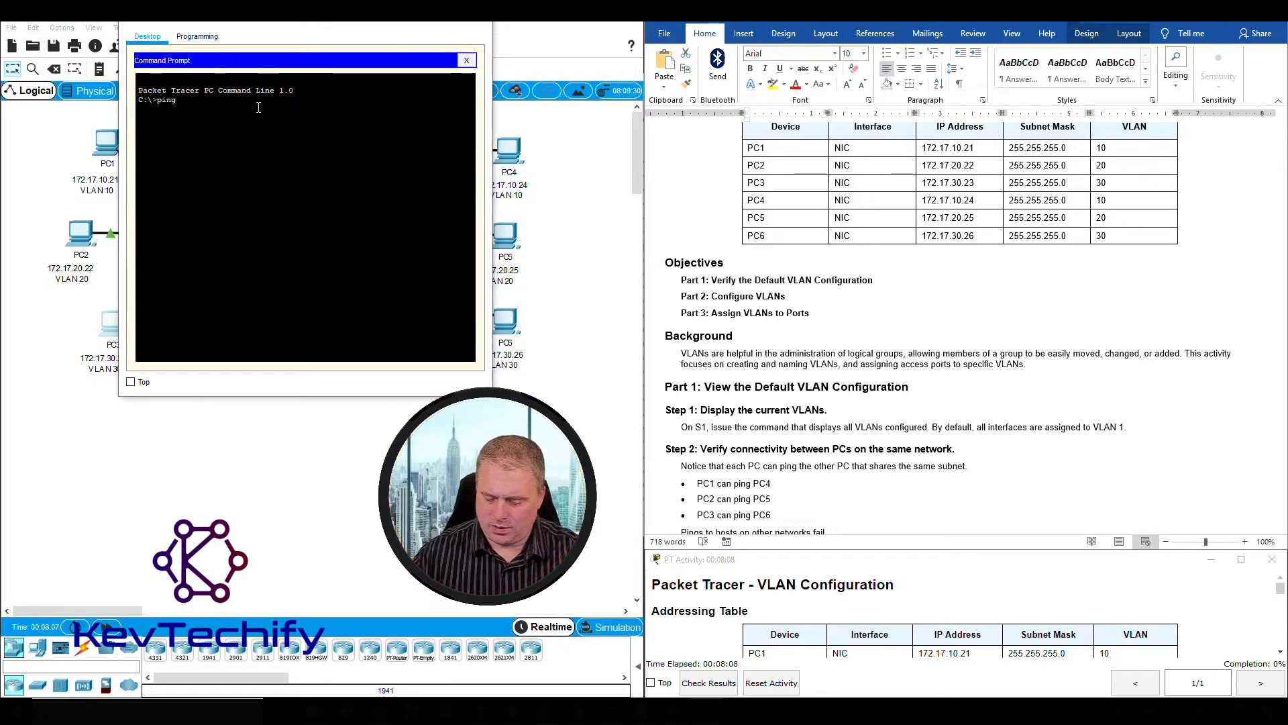
text( 172.1)
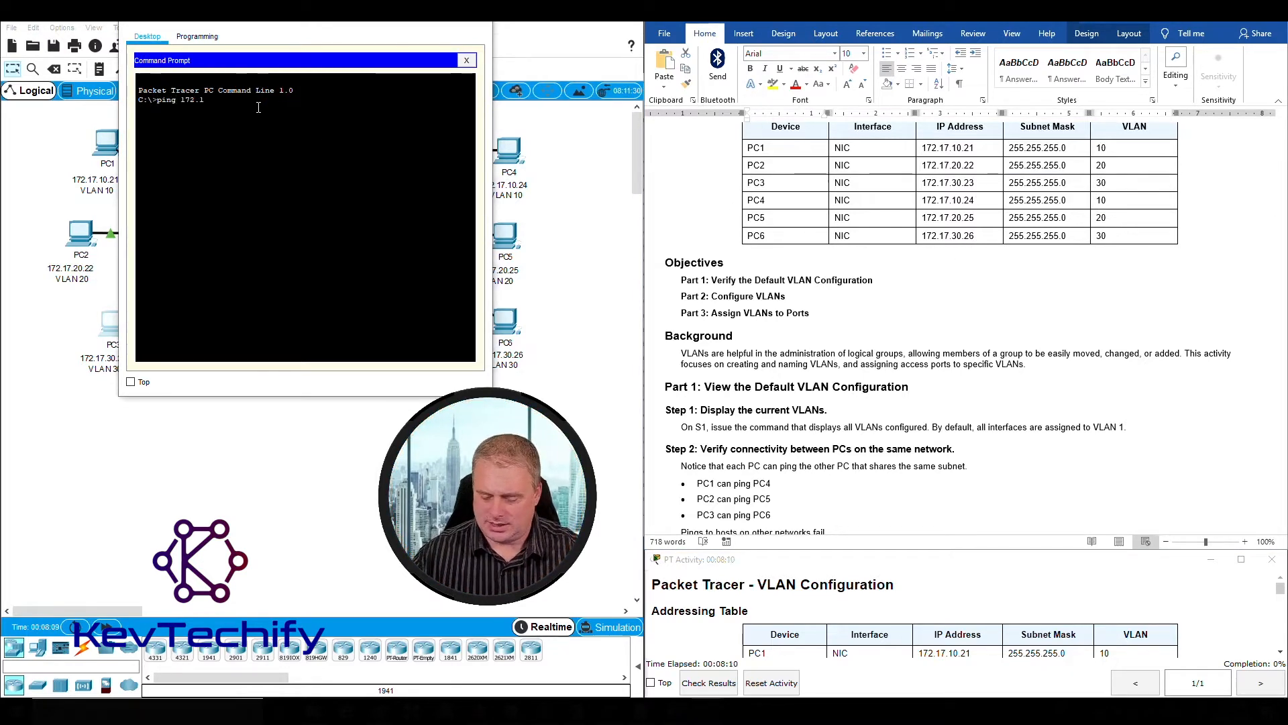
text(7.30)
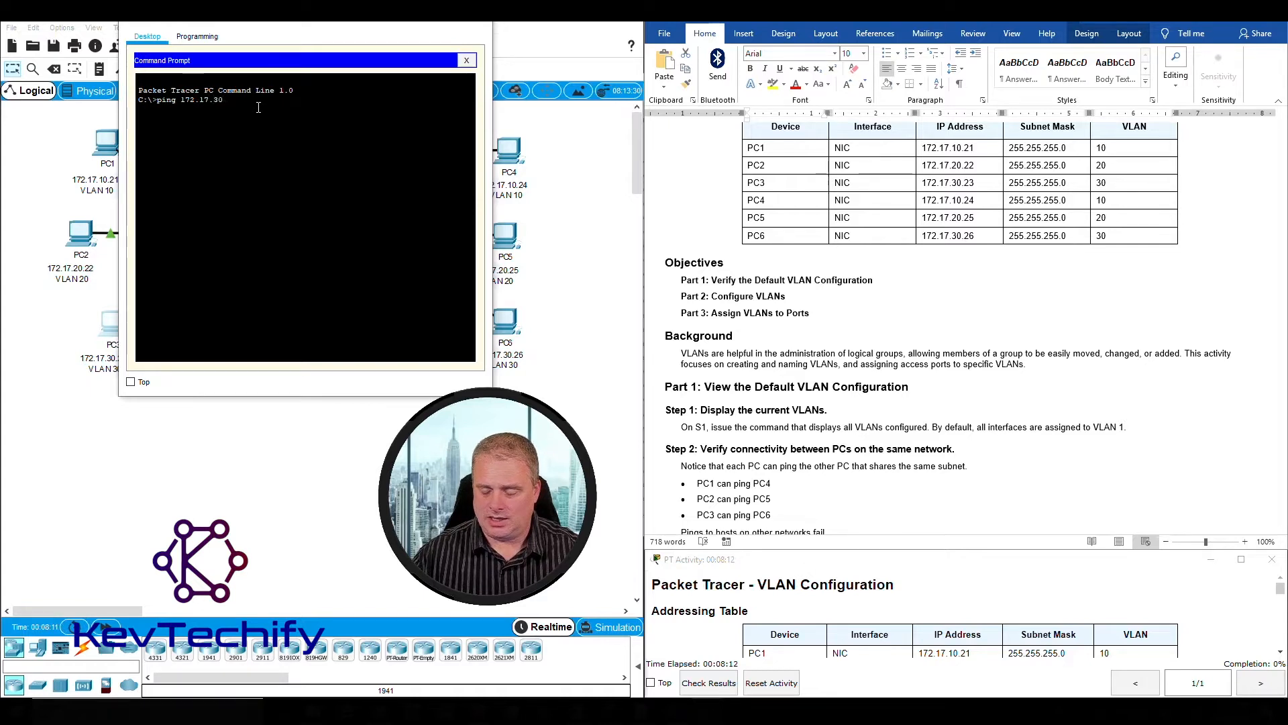
text(.26)
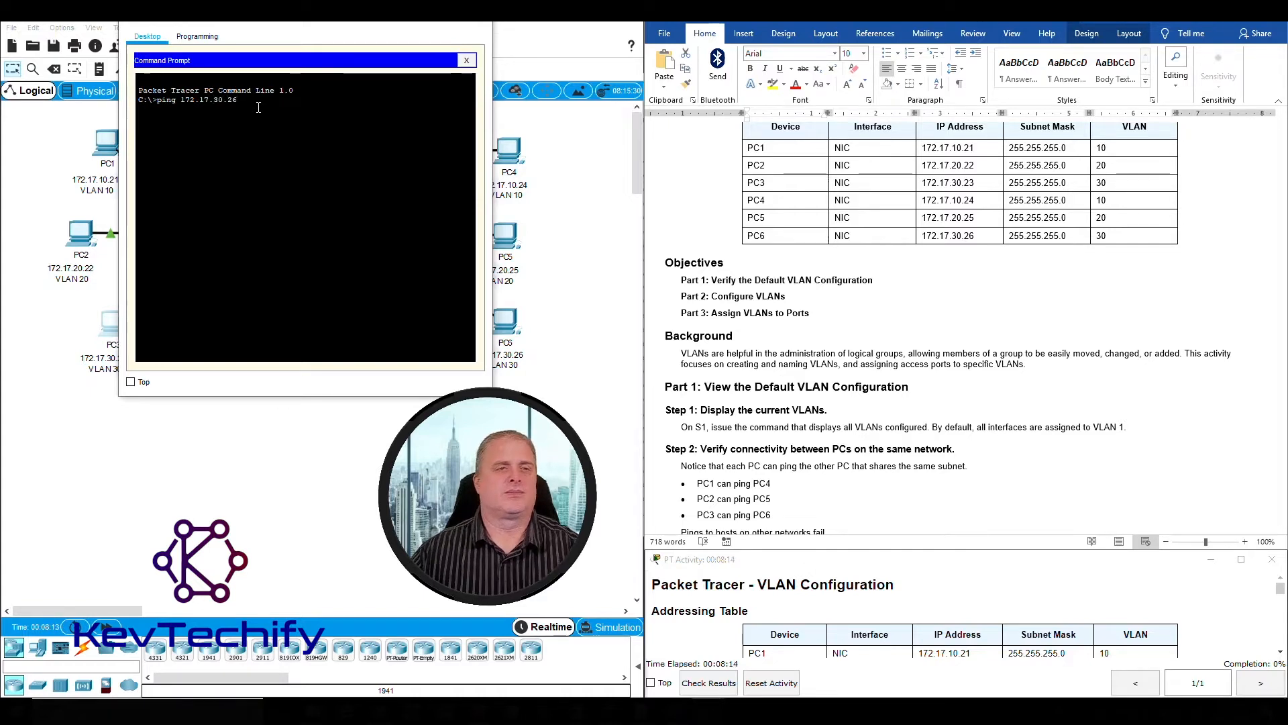
key(Return)
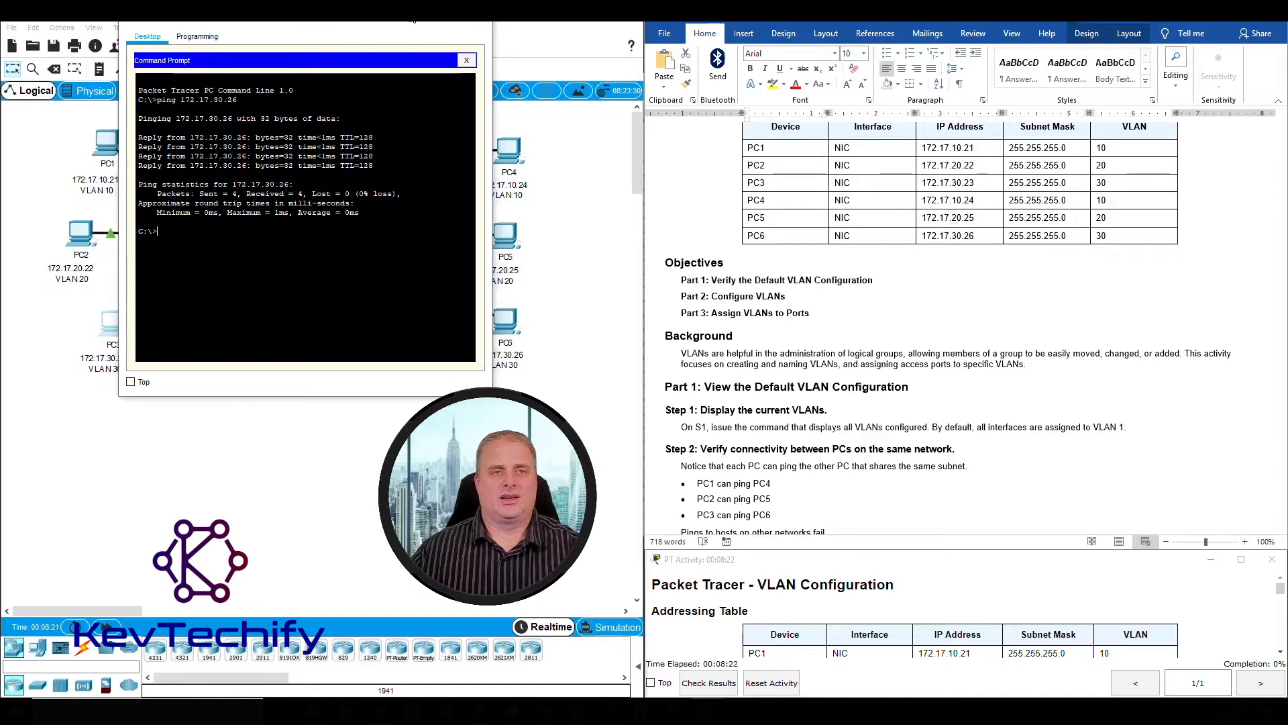
click(410, 12)
Reopen PC1's Command Prompt beside the device labels and ping PC2 at 172.17.20.22 to test a host on another network.
scroll(755, 397, down, 4)
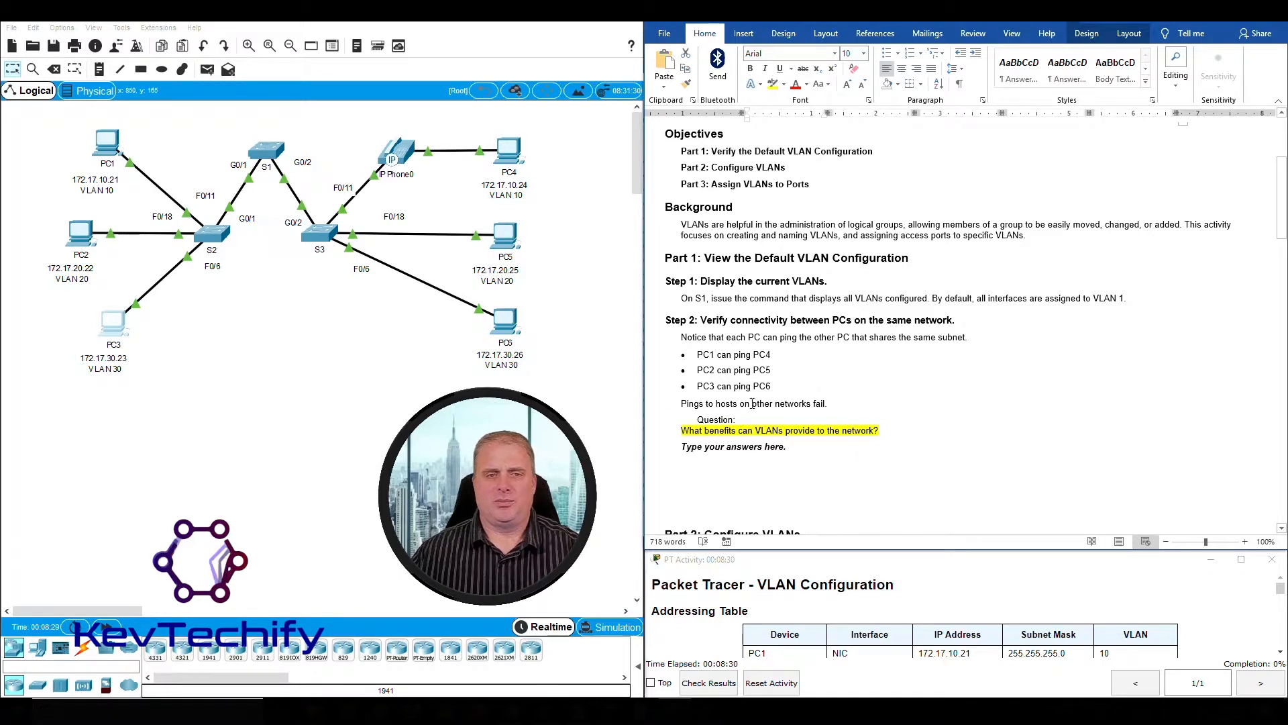
click(104, 148)
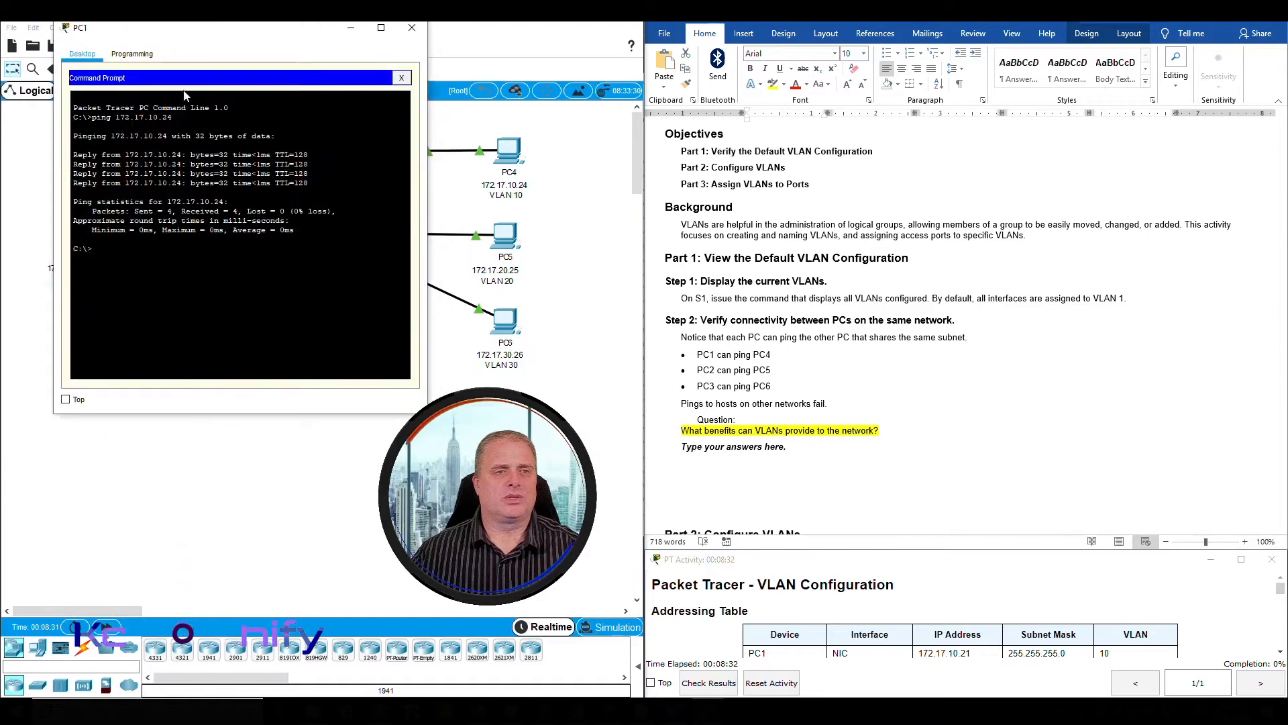
drag(145, 31, 251, 31)
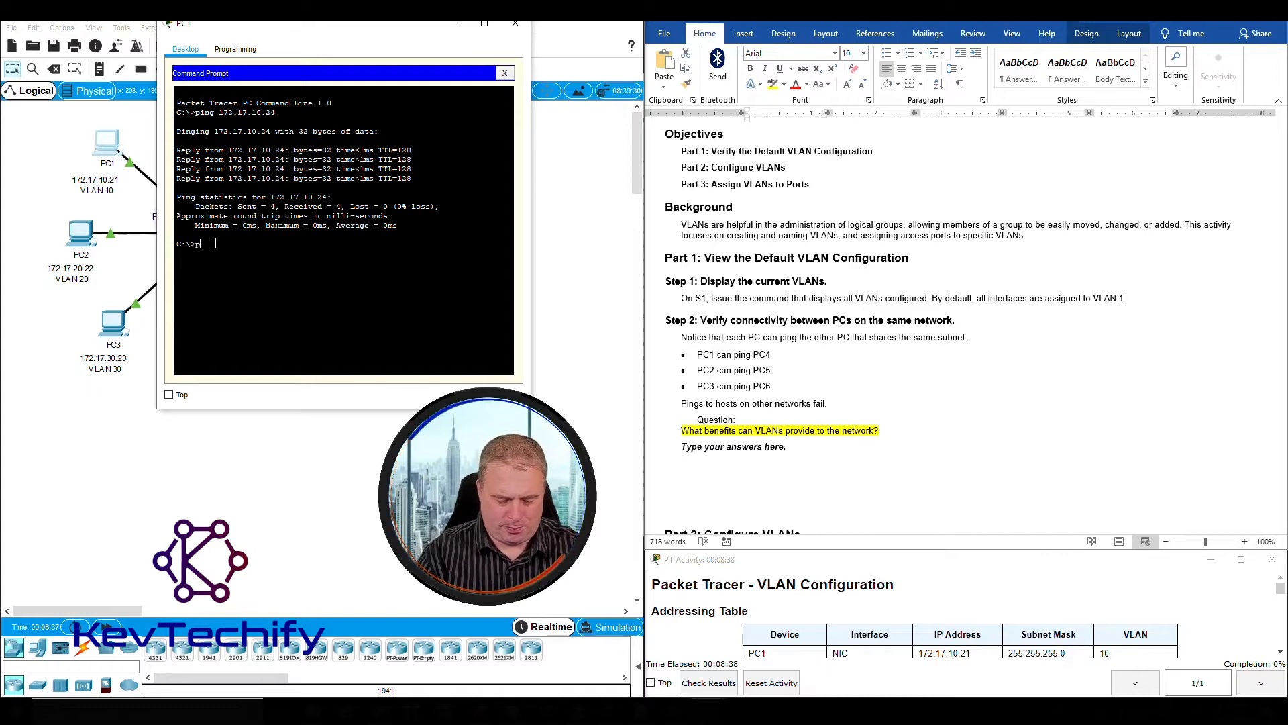
text(ping 172.)
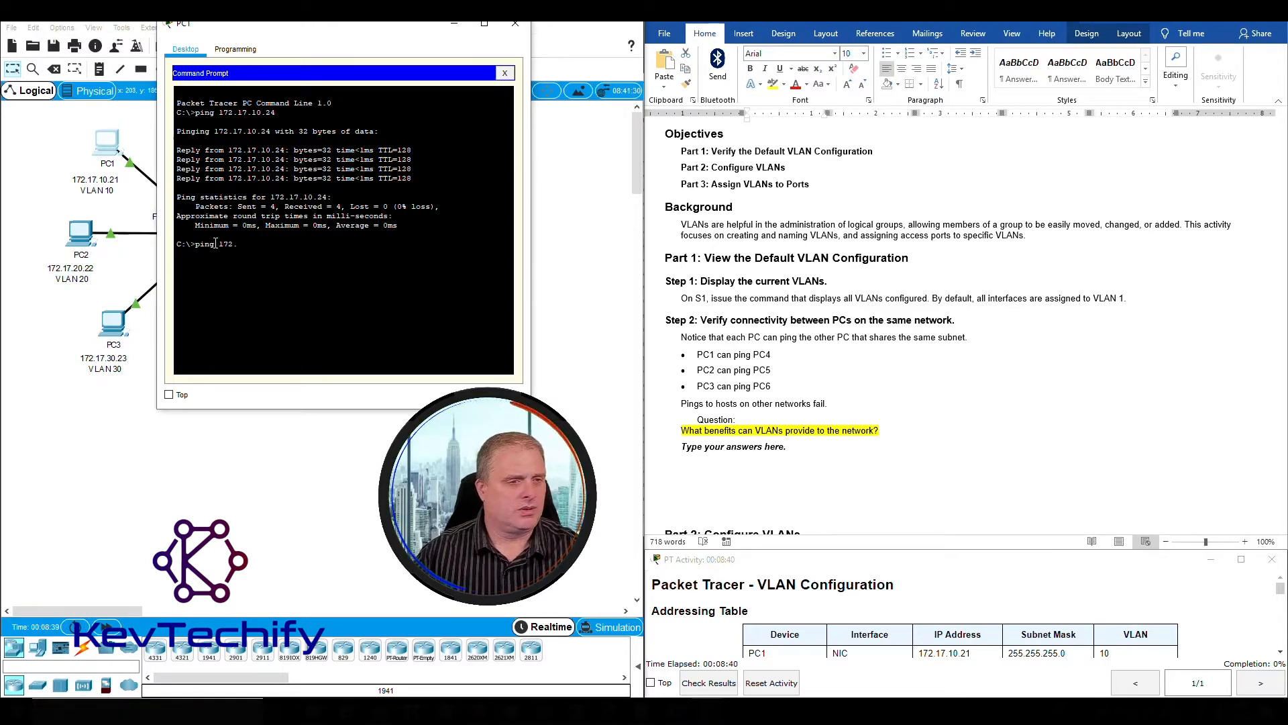
text(17.20.22)
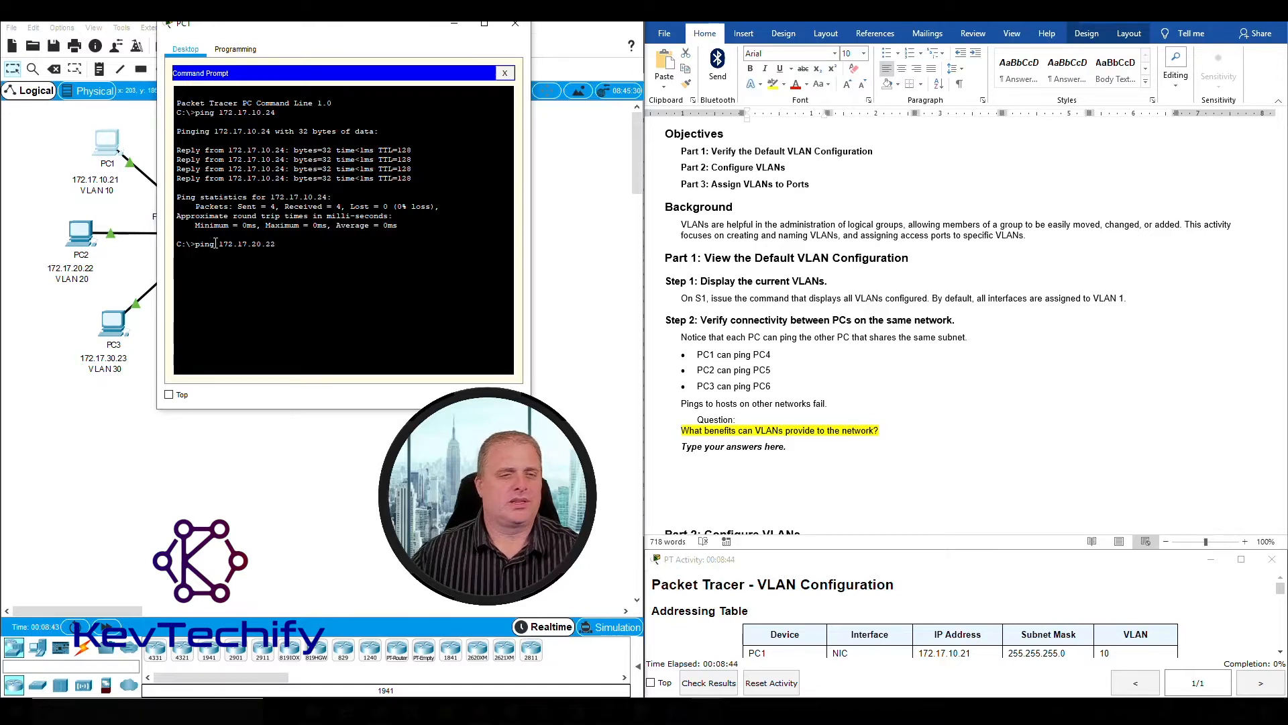
key(Return)
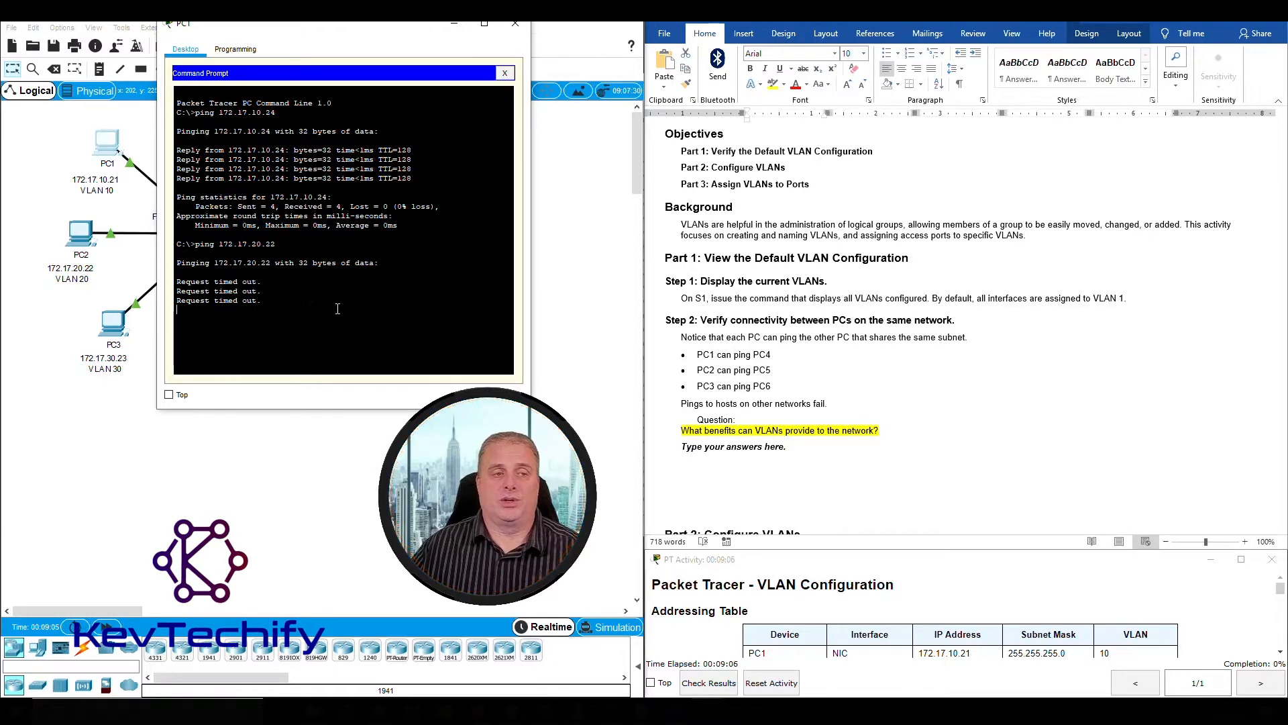
Read the note on pings to other networks and the question about VLAN benefits, and minimize the PC1 window.
click(780, 408)
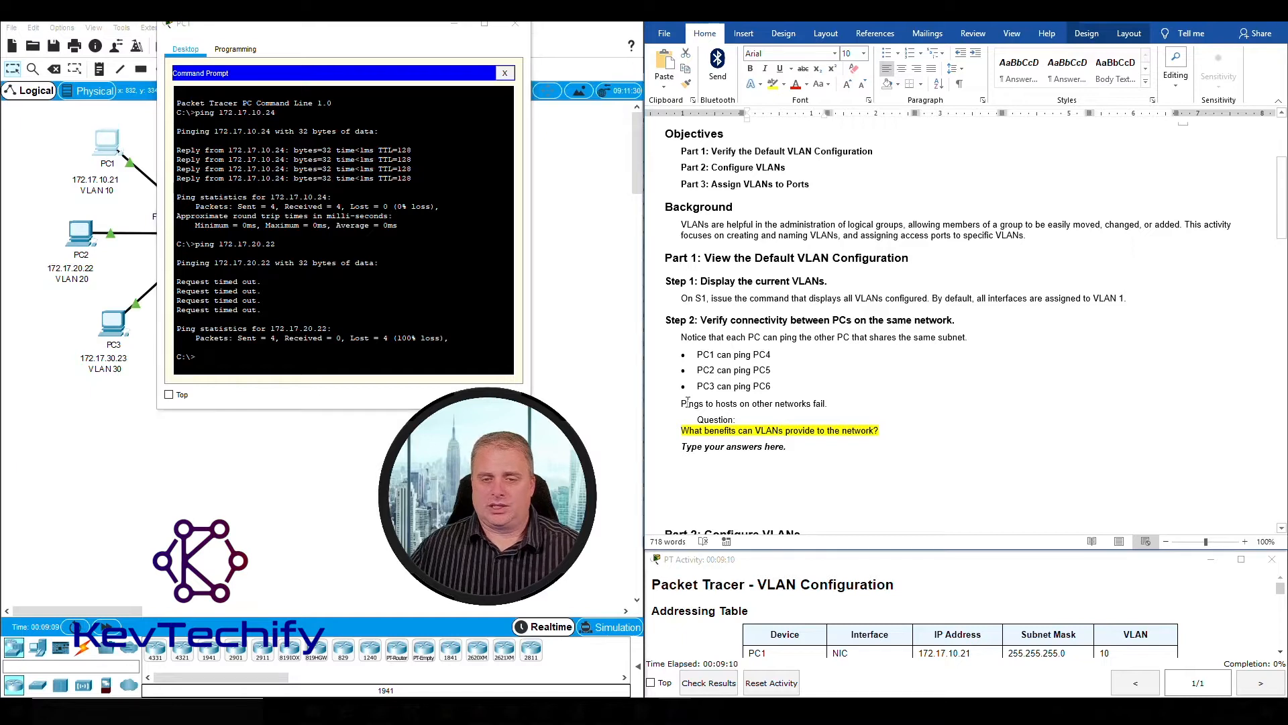
drag(715, 401, 841, 402)
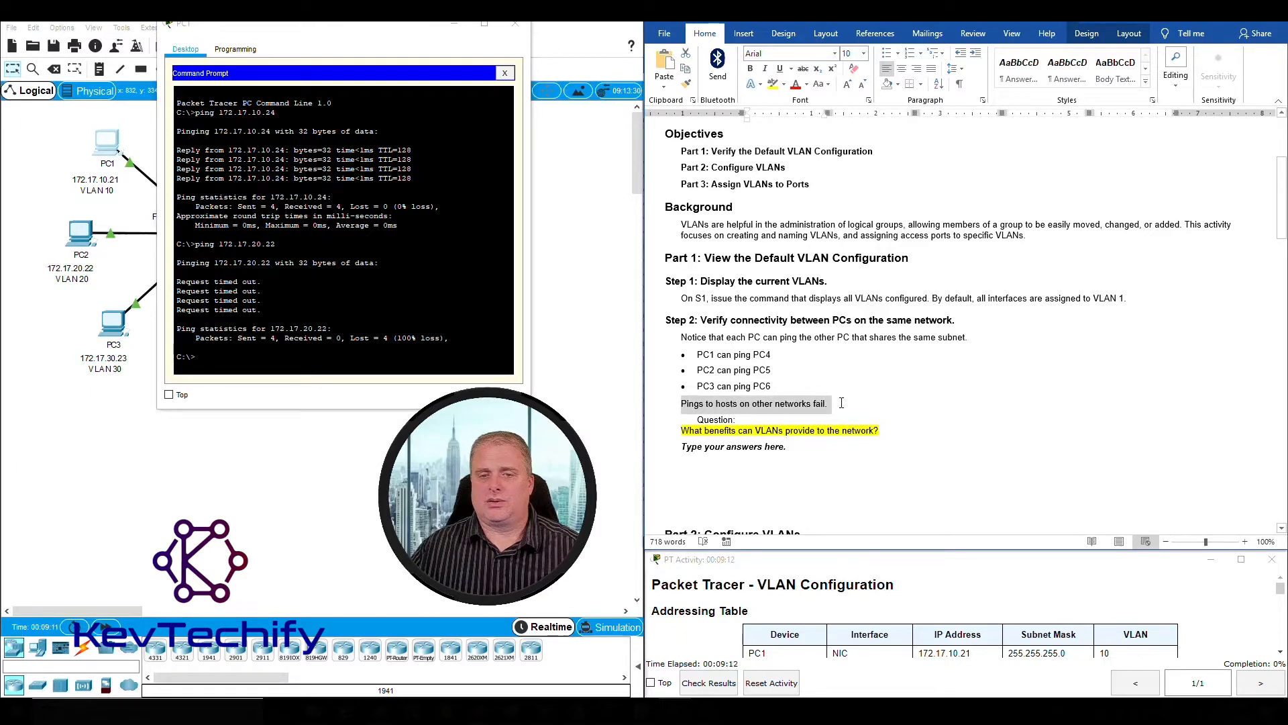
click(752, 430)
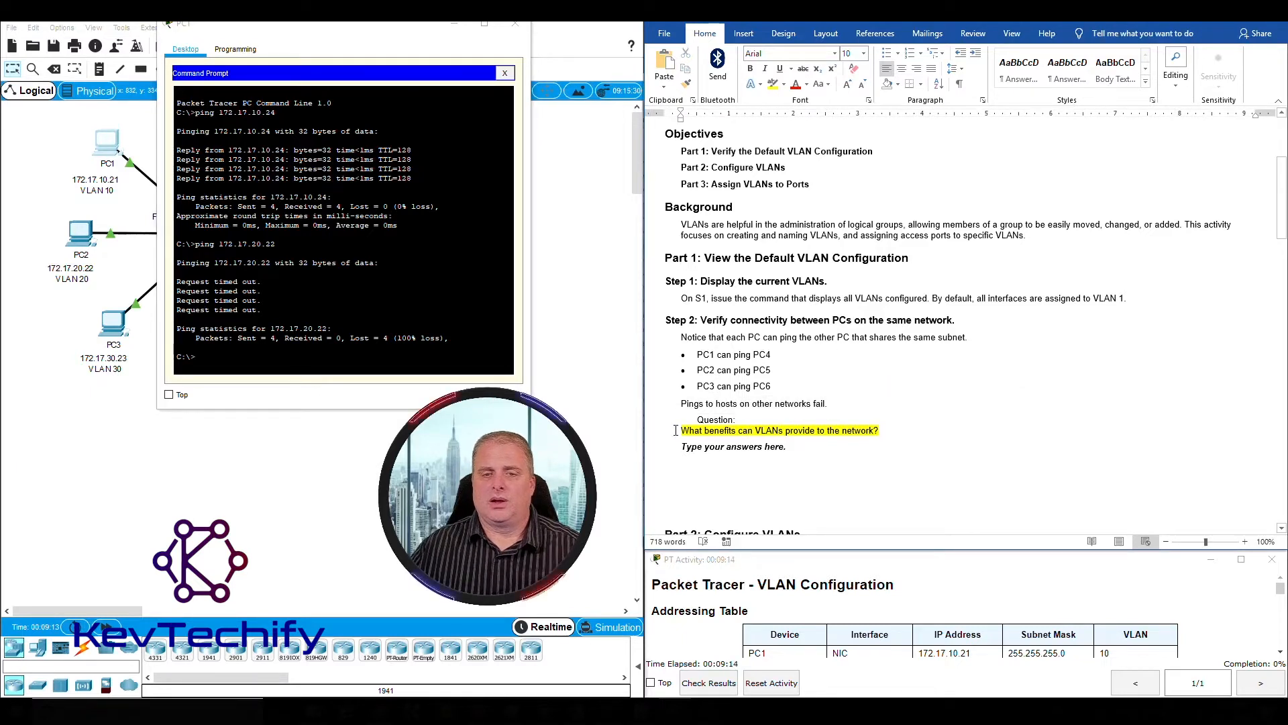
drag(681, 430, 879, 431)
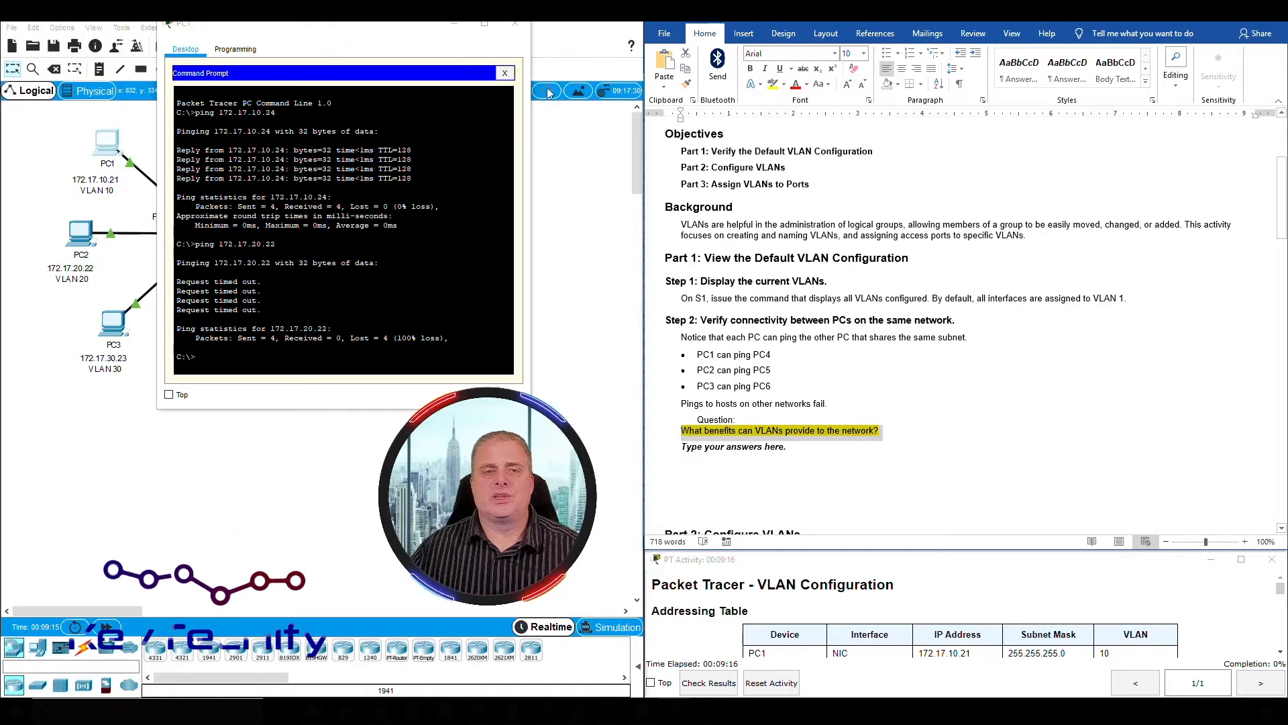
click(461, 25)
Replace the answer placeholder under the VLAN benefits question with "The primary benefits of using VLANs are security,".
click(682, 448)
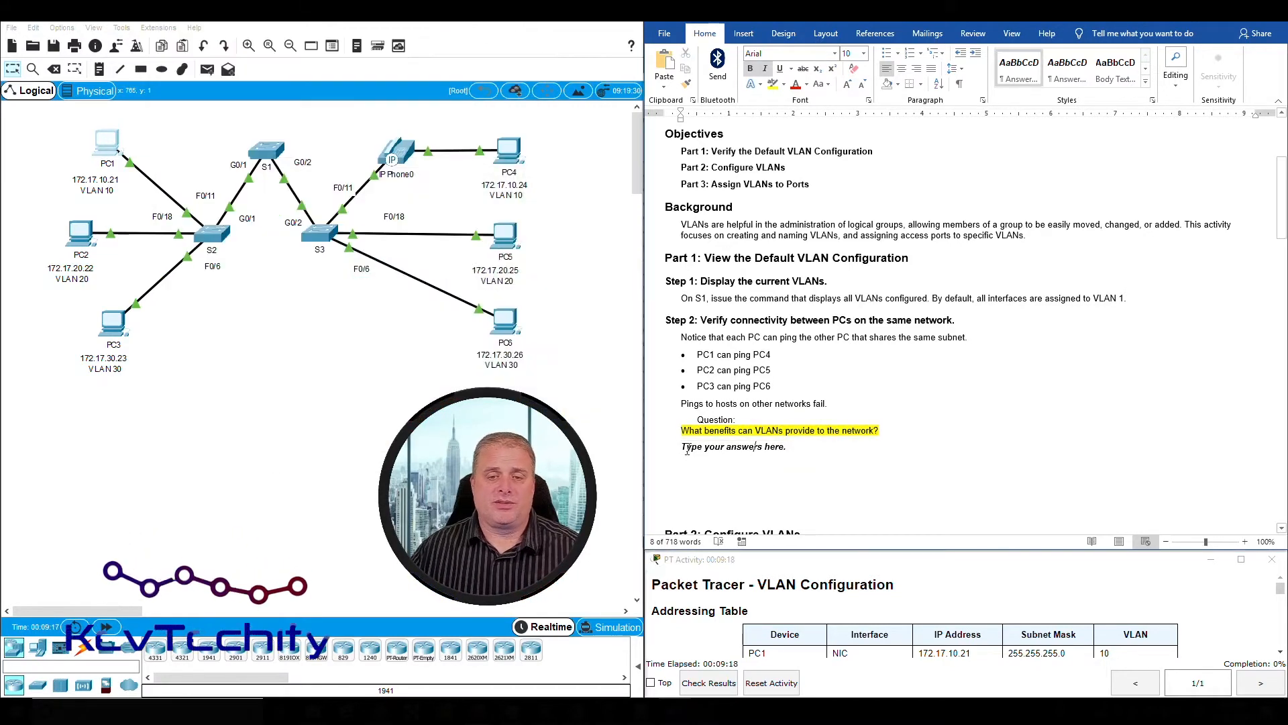
drag(682, 447, 790, 448)
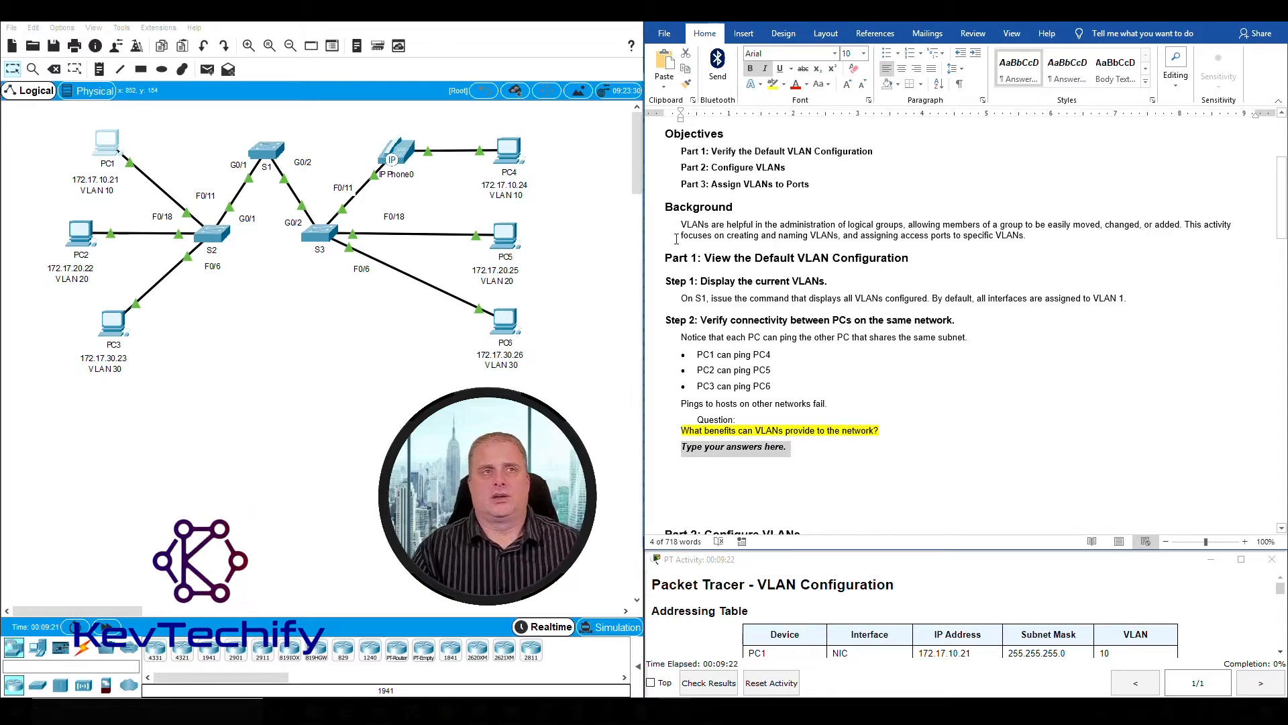
text(The primary bene)
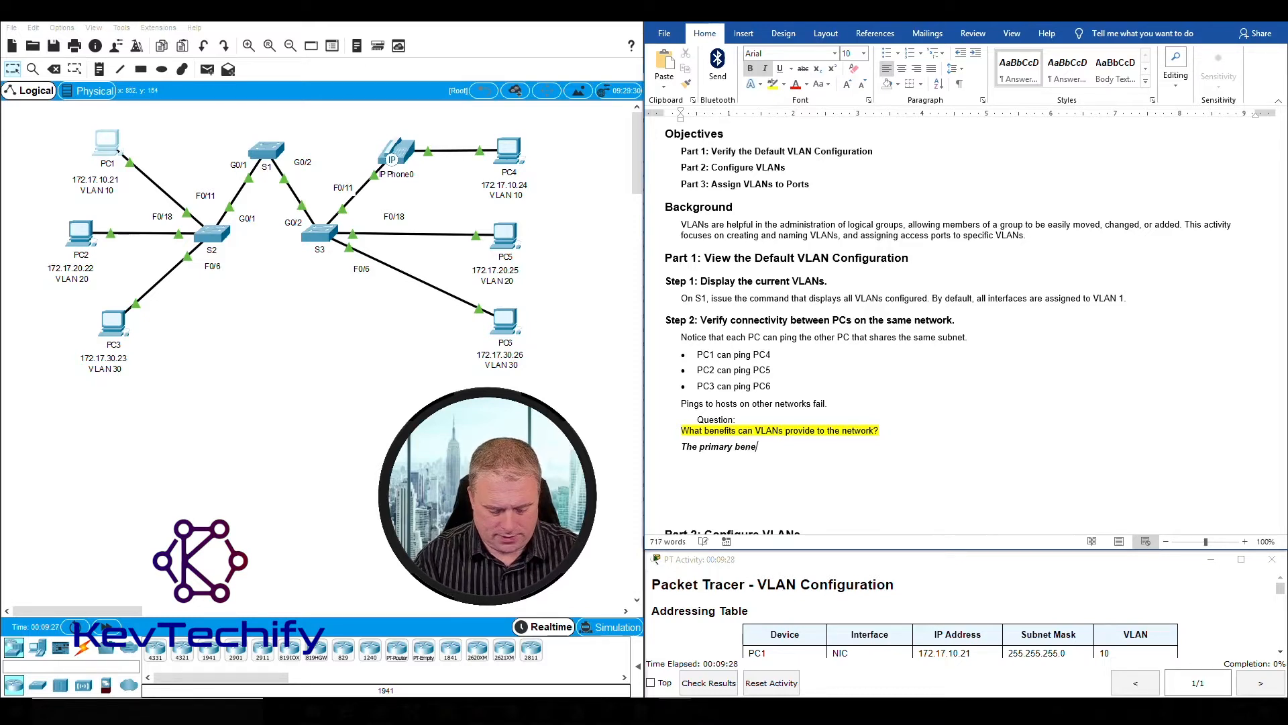
text(fits of usin)
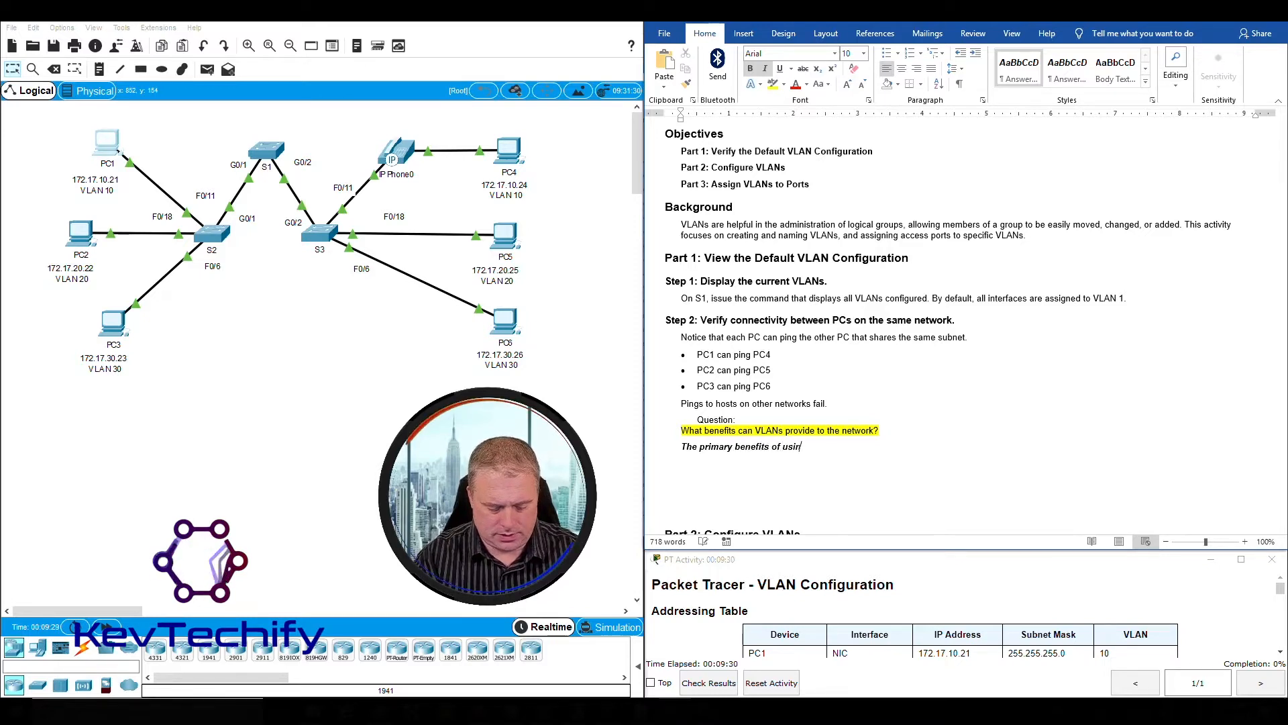
text(g VLANs )
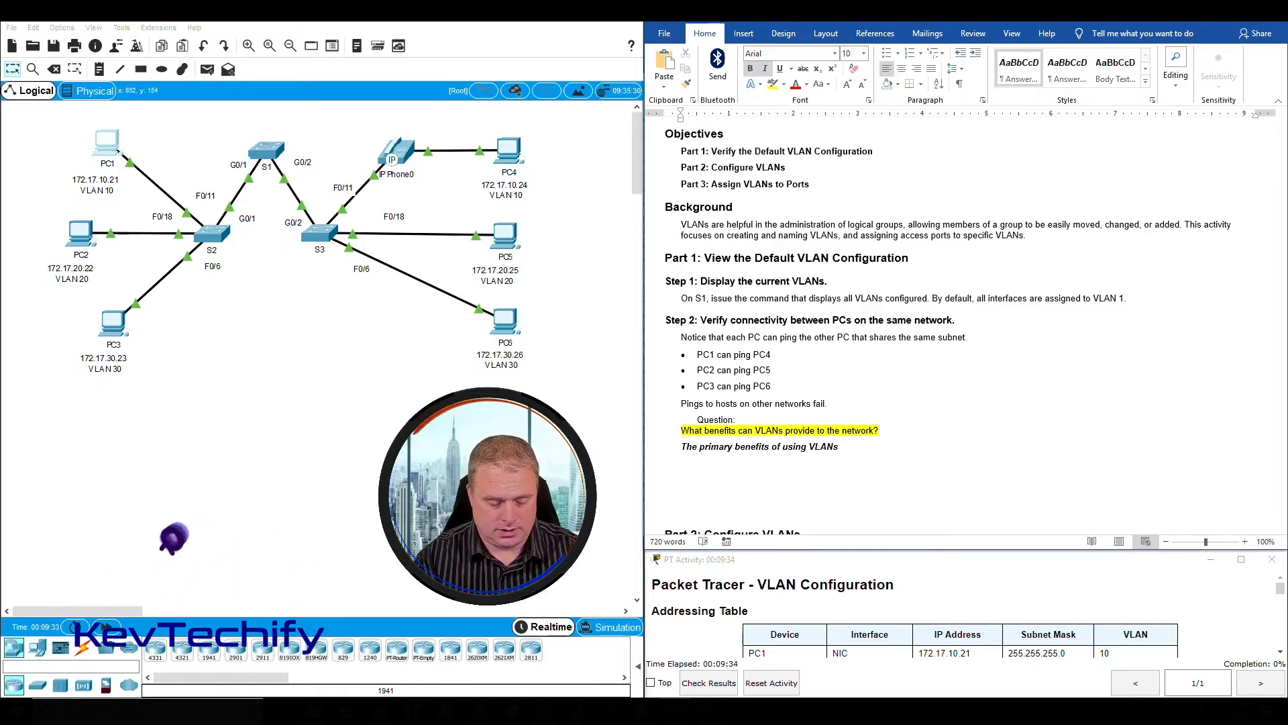
text(are )
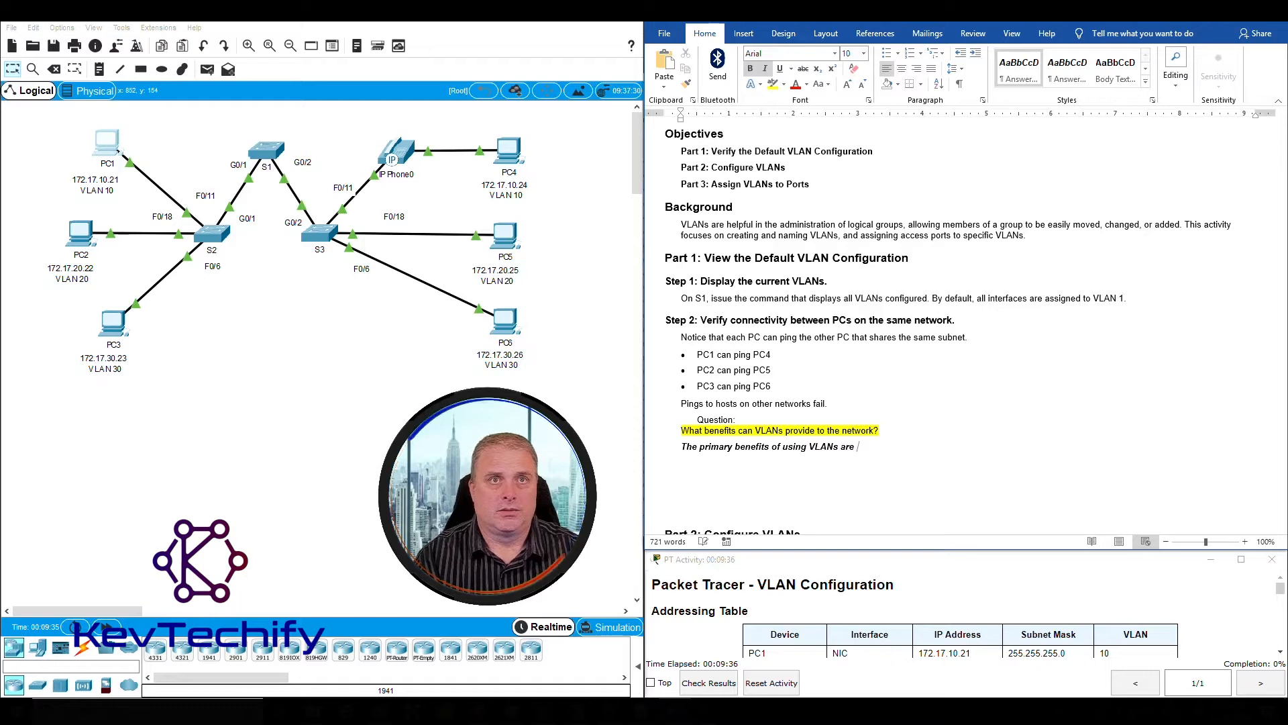
text(sec)
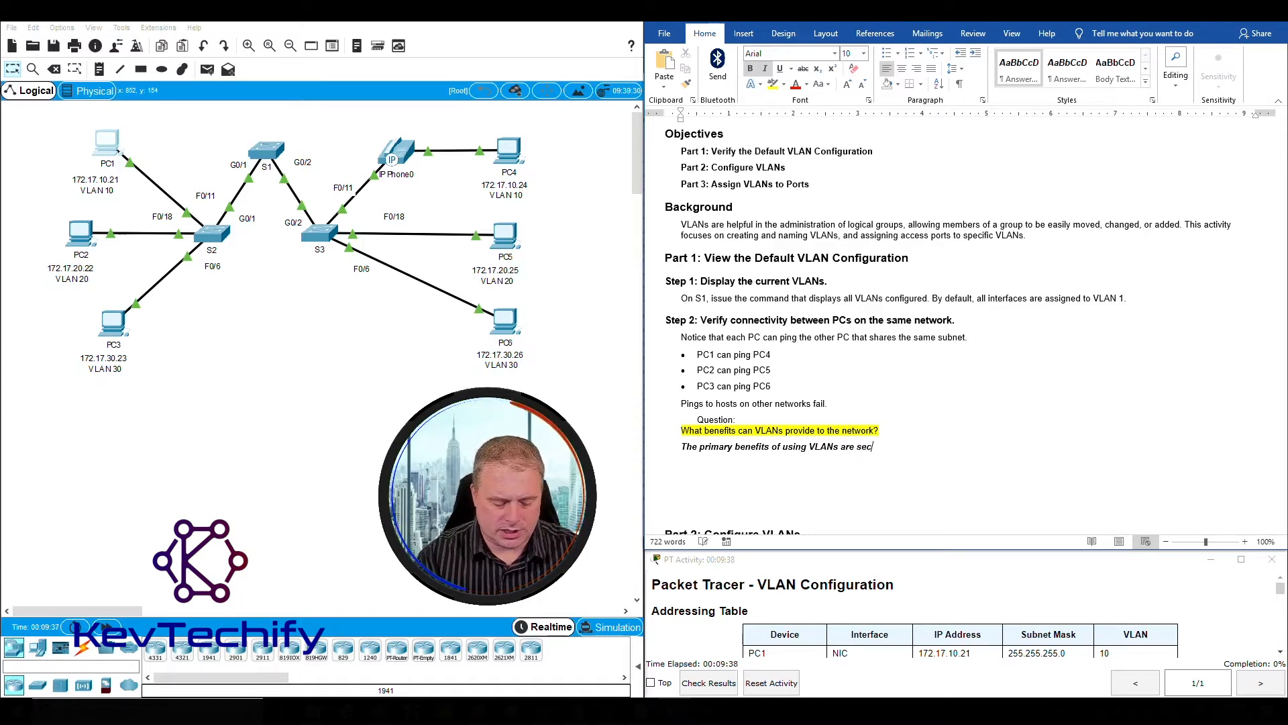
text(us)
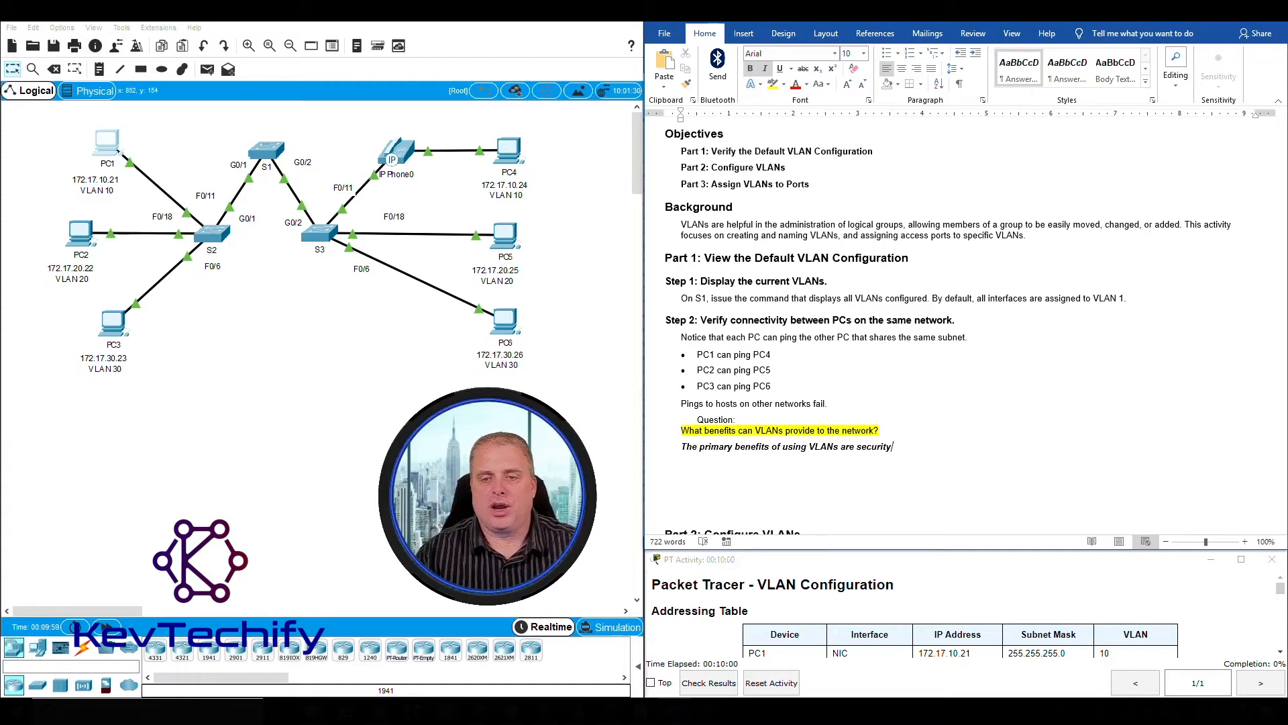
text(,)
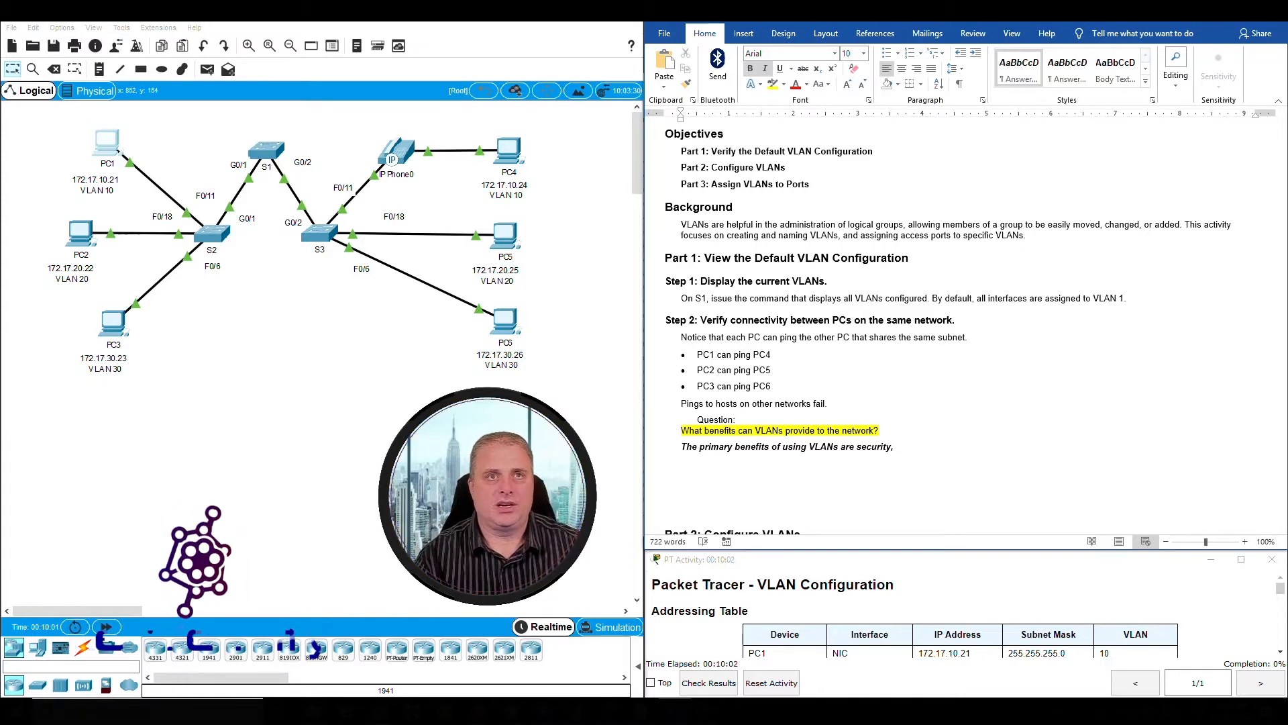
Add "cost reduction" to the VLAN benefits answer, correcting the misspelled "cosct" to "cost".
text( cosct reduction)
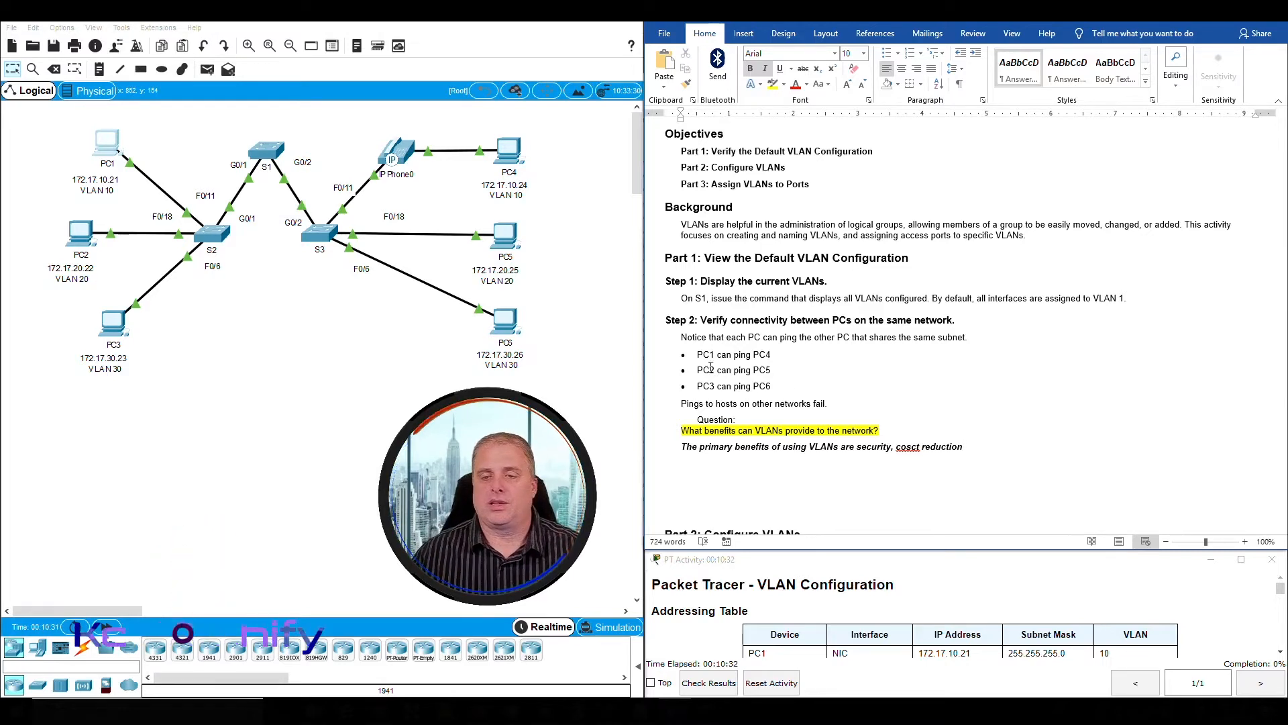
right_click(908, 447)
click(832, 461)
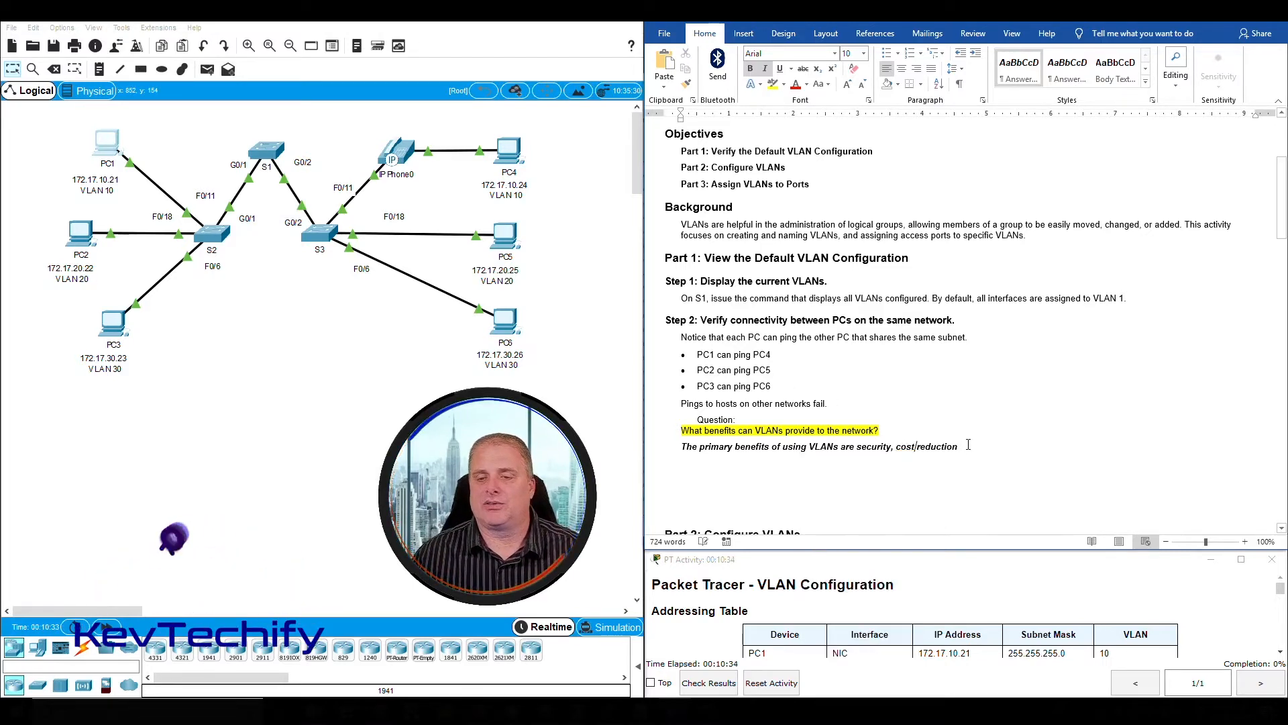
Append ", higher performance," to the VLAN benefits answer, correcting the misspelled "performace" to "performance".
click(968, 445)
text(, higher performace,)
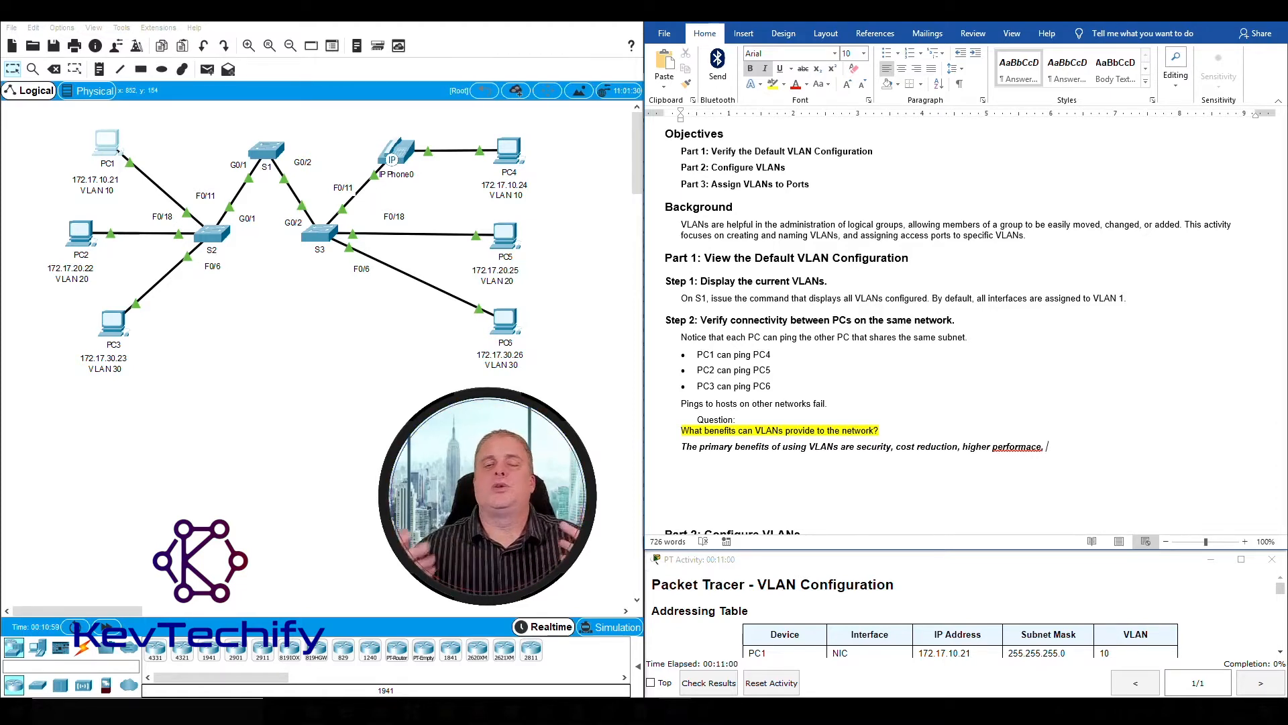
right_click(1021, 447)
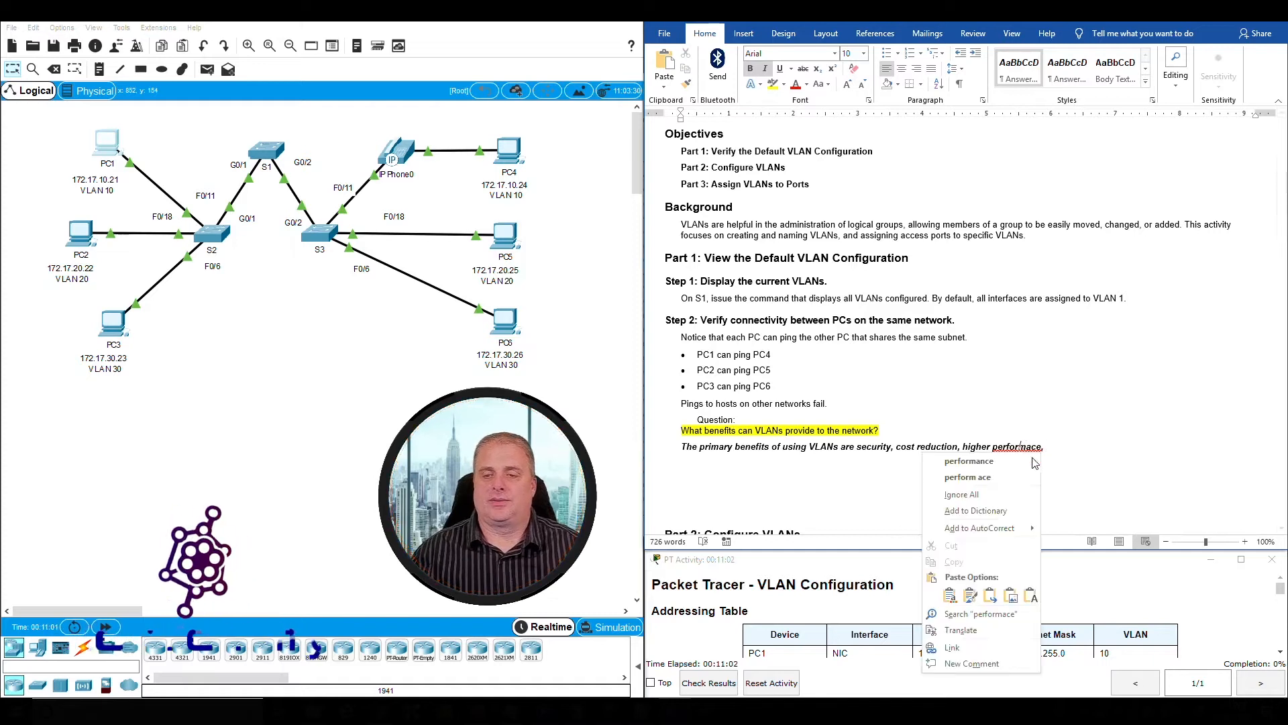
click(1034, 462)
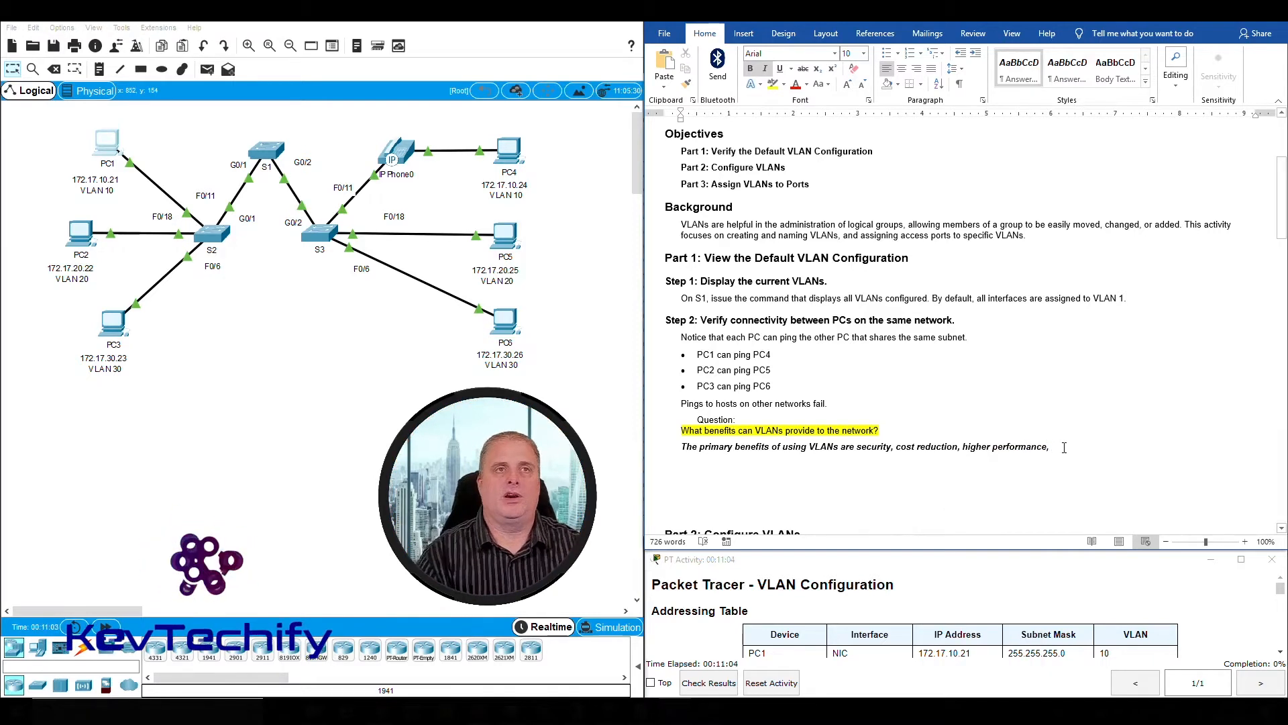
Continue the VLAN benefits answer with "broadcast storm mitigation,".
text(broadcast s)
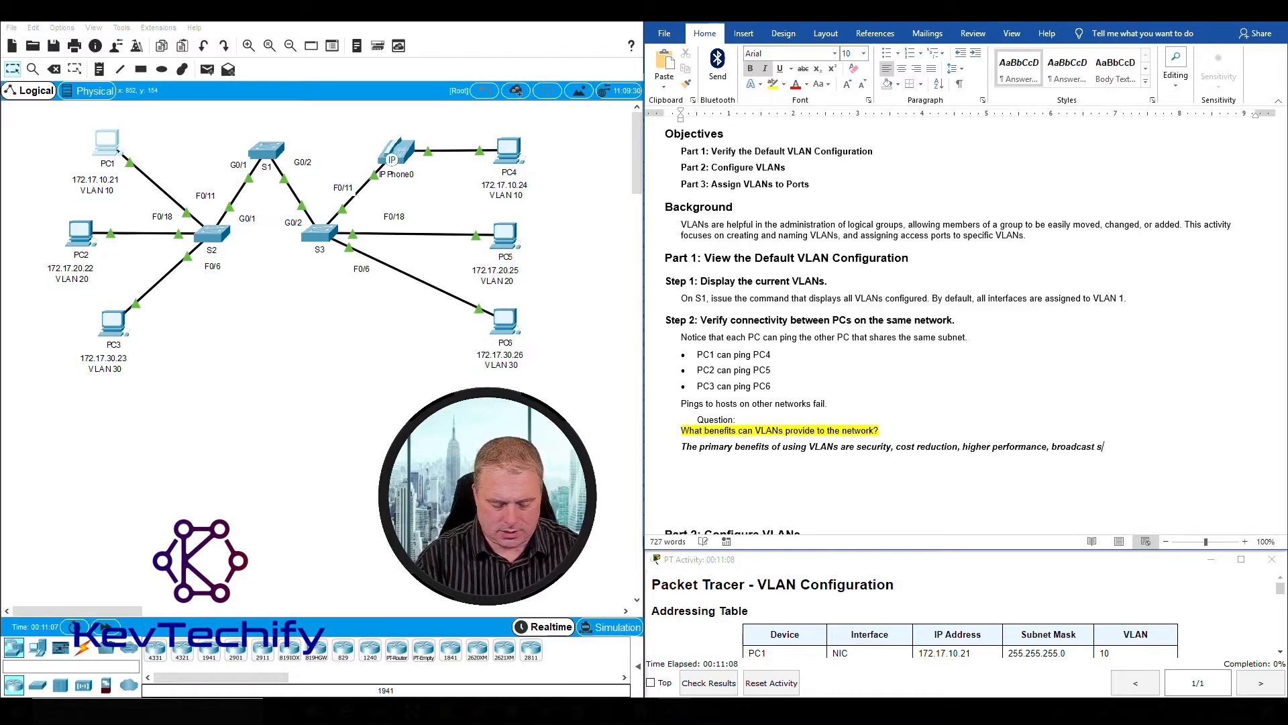
text(torm mit)
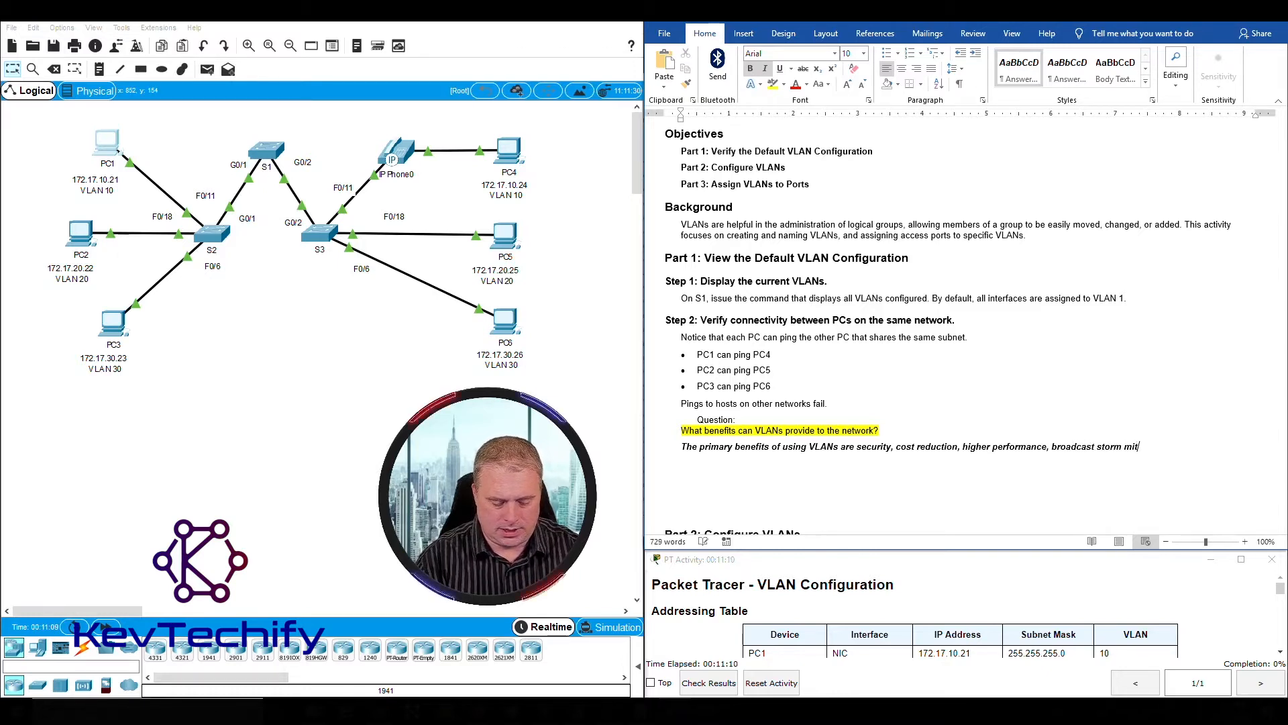
text(igation,)
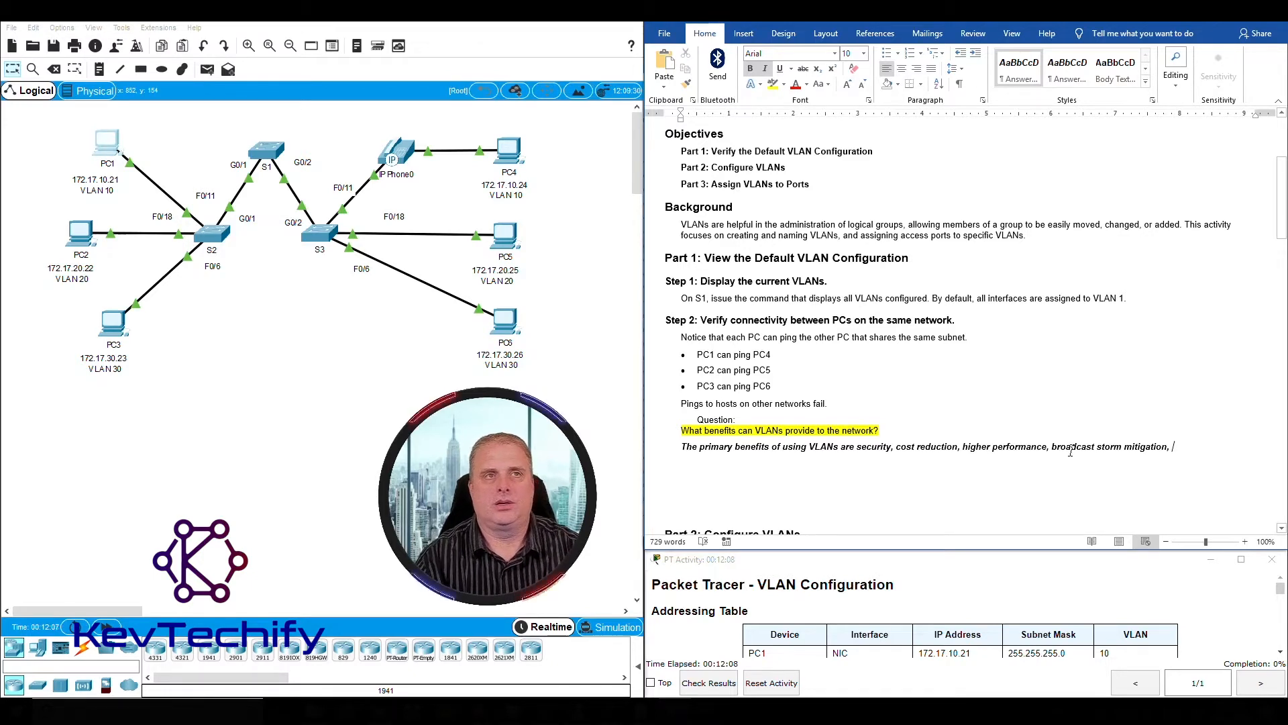
Add "improve IT staff efficiency" to the VLAN benefits answer, correcting the spelling of "efficiency".
text(im)
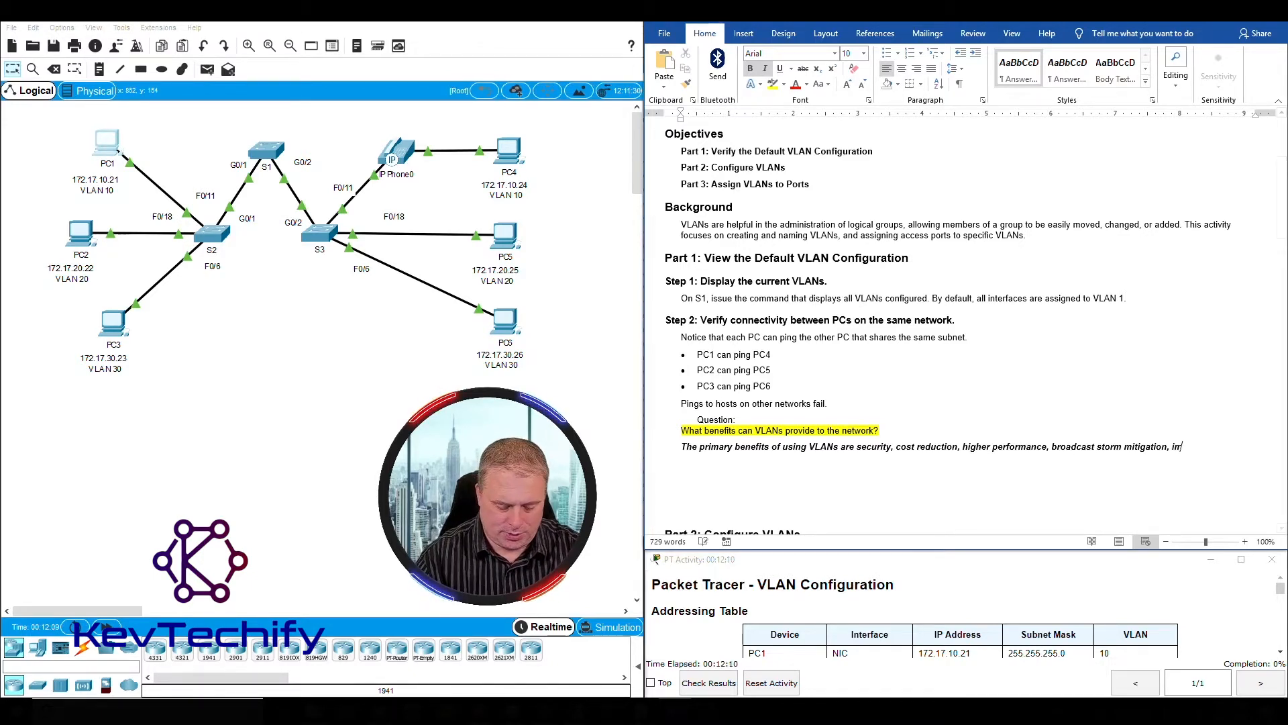
text(por)
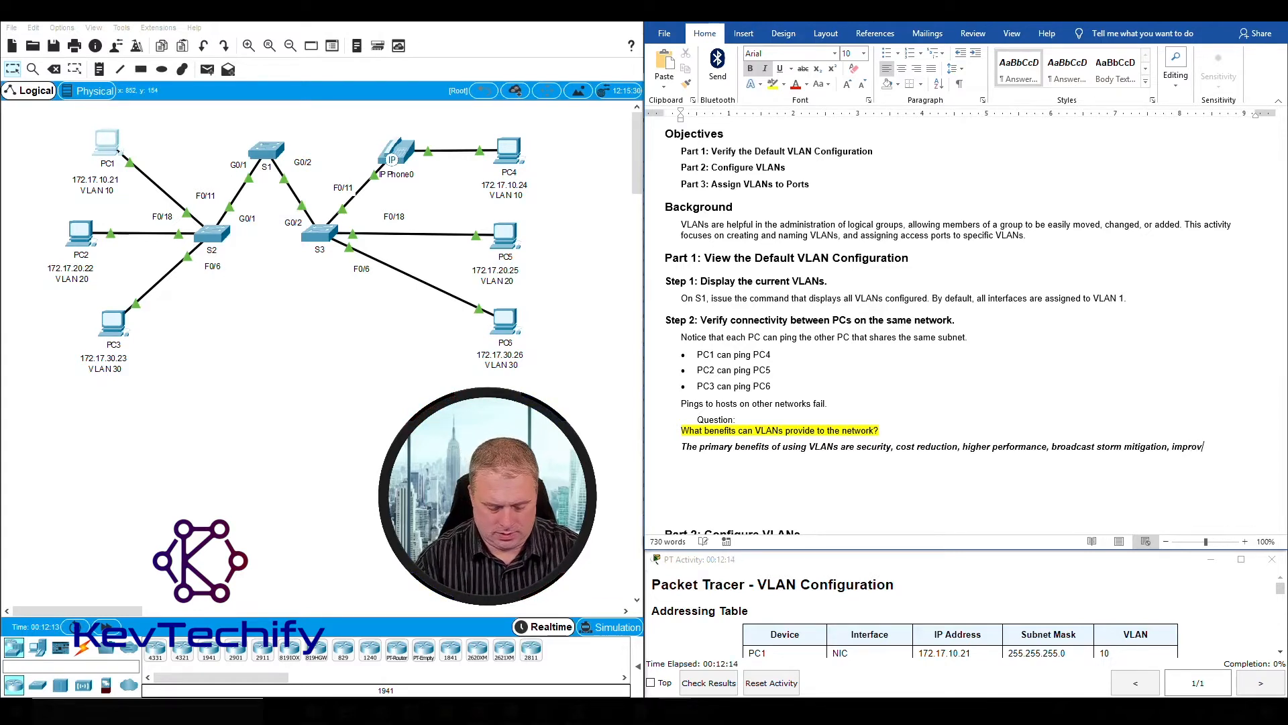
text(ve IT sta)
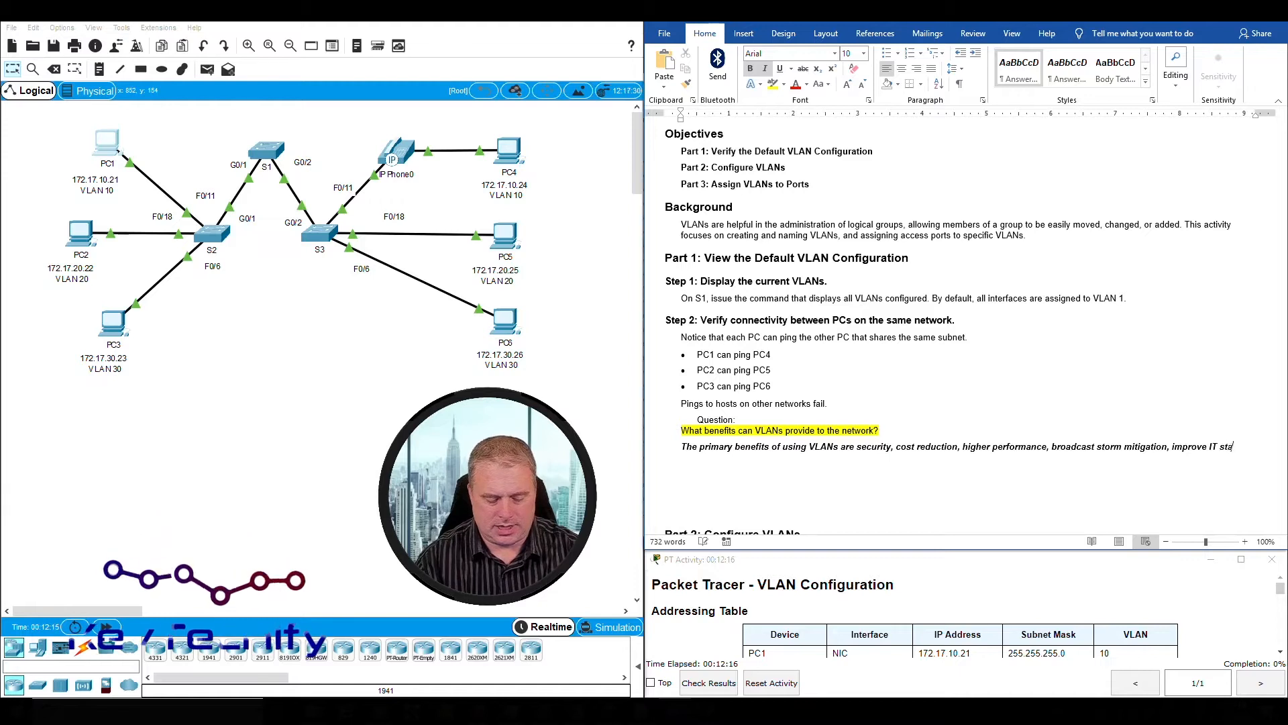
text(ff efffec)
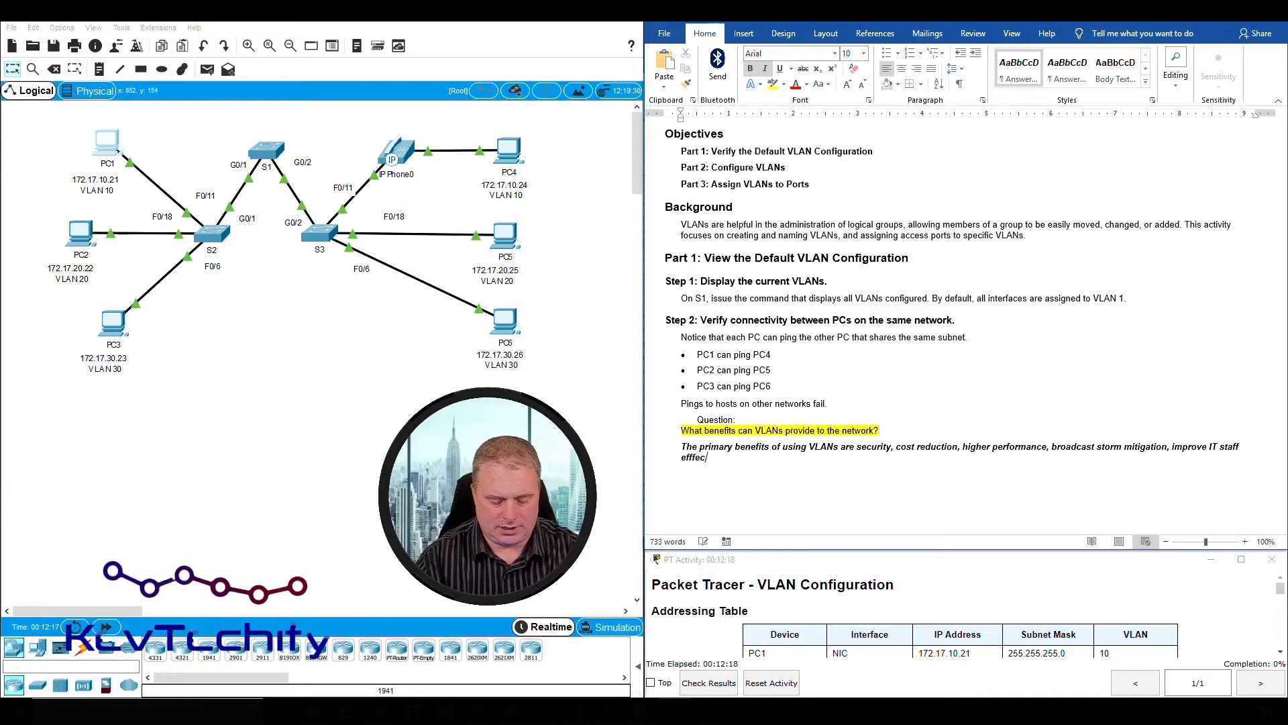
text(incy.)
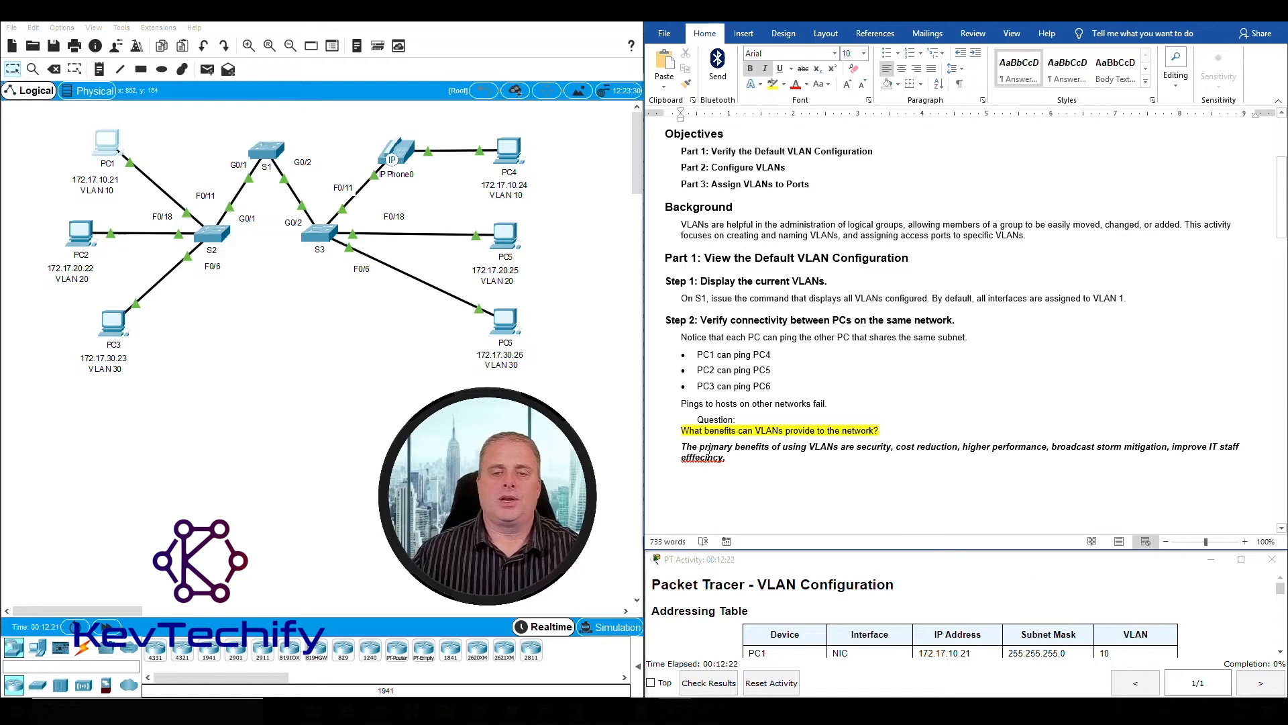
right_click(709, 455)
click(673, 226)
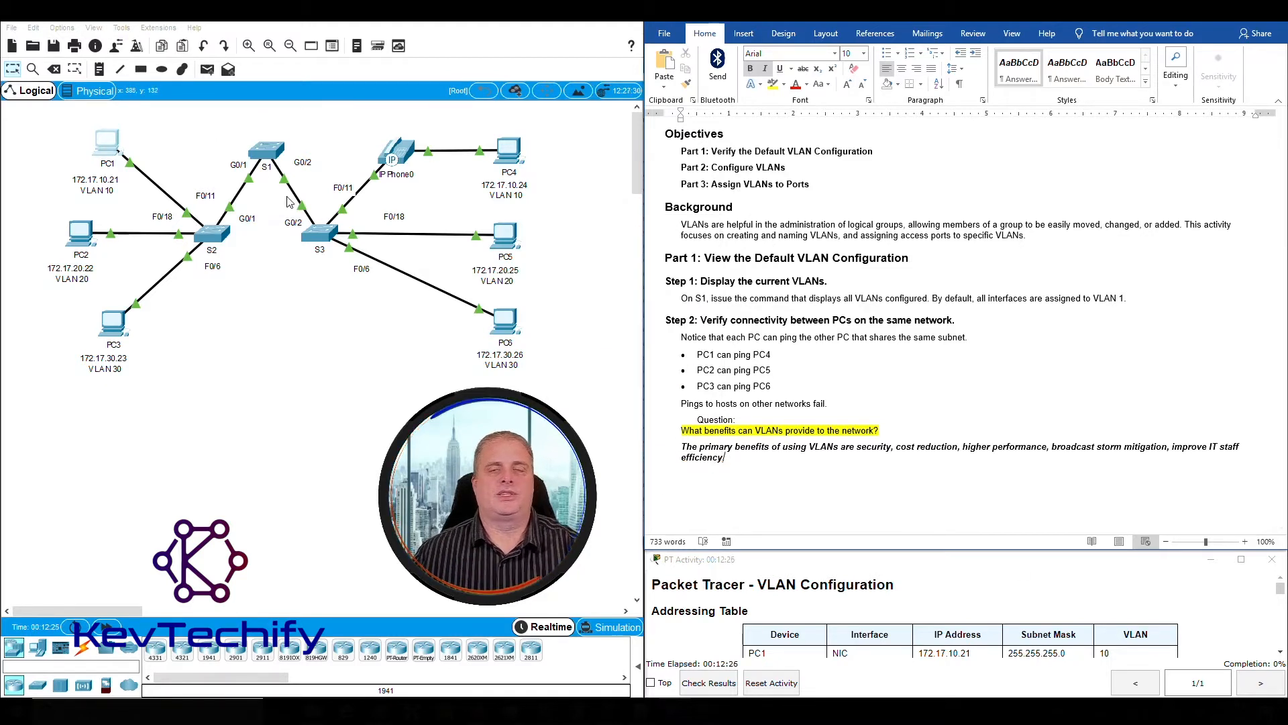
Finish the VLAN benefits answer with ", and simpler project and application management.".
text(,)
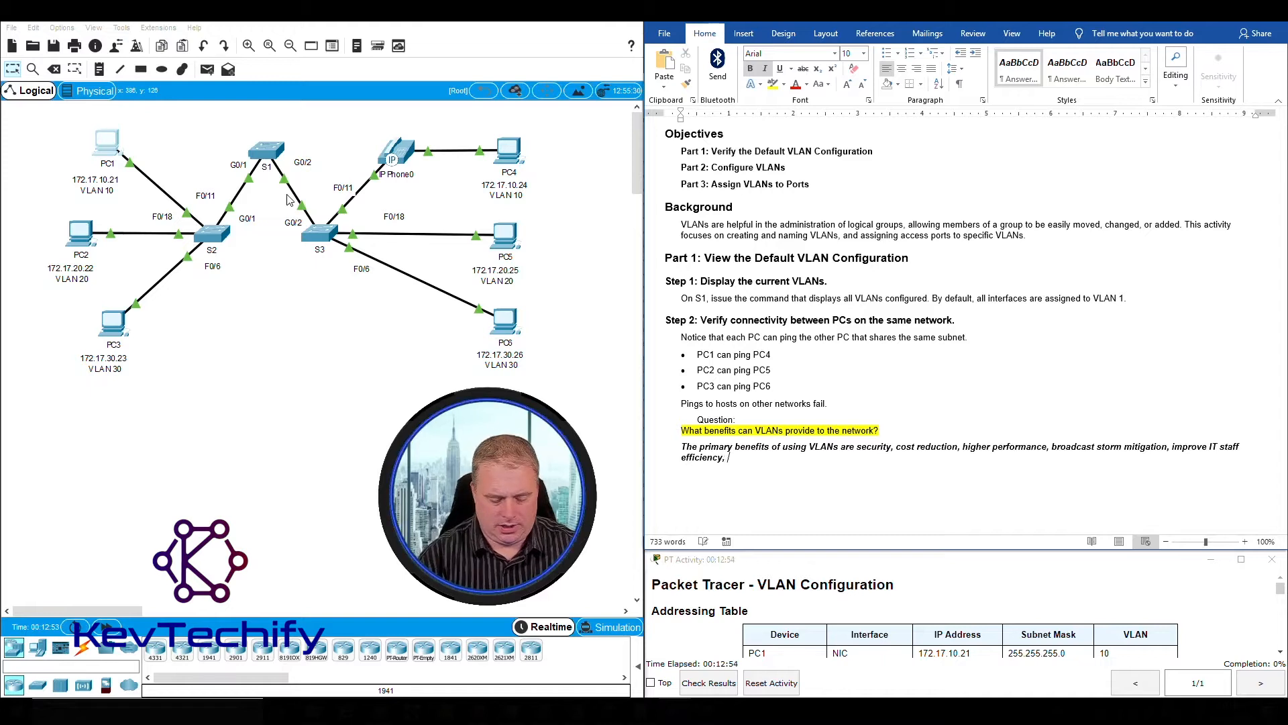
text(and )
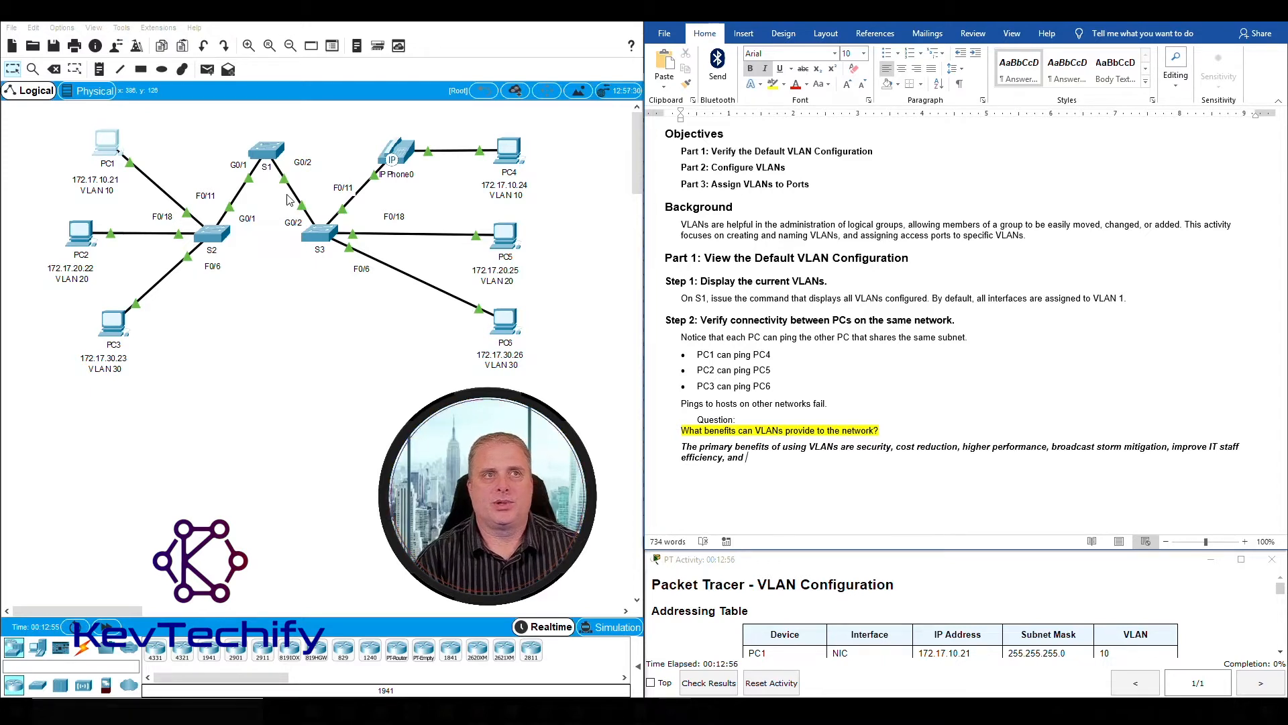
text(sim)
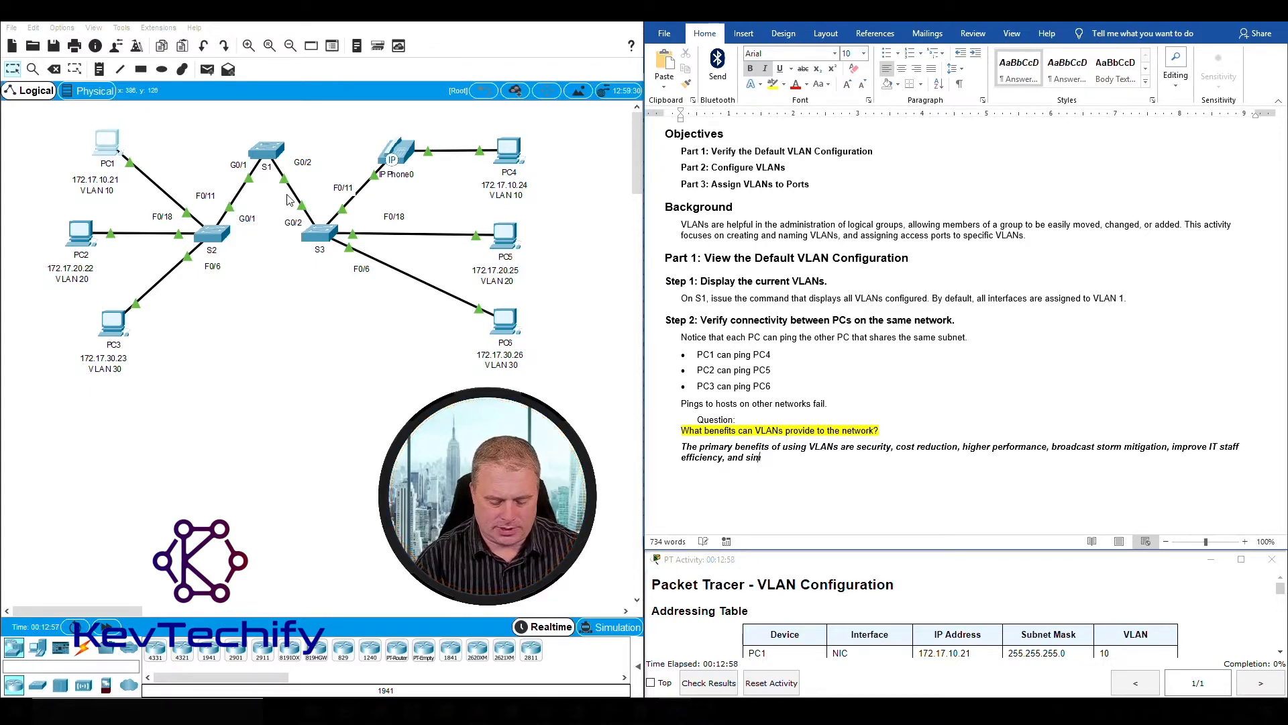
text(pler pro)
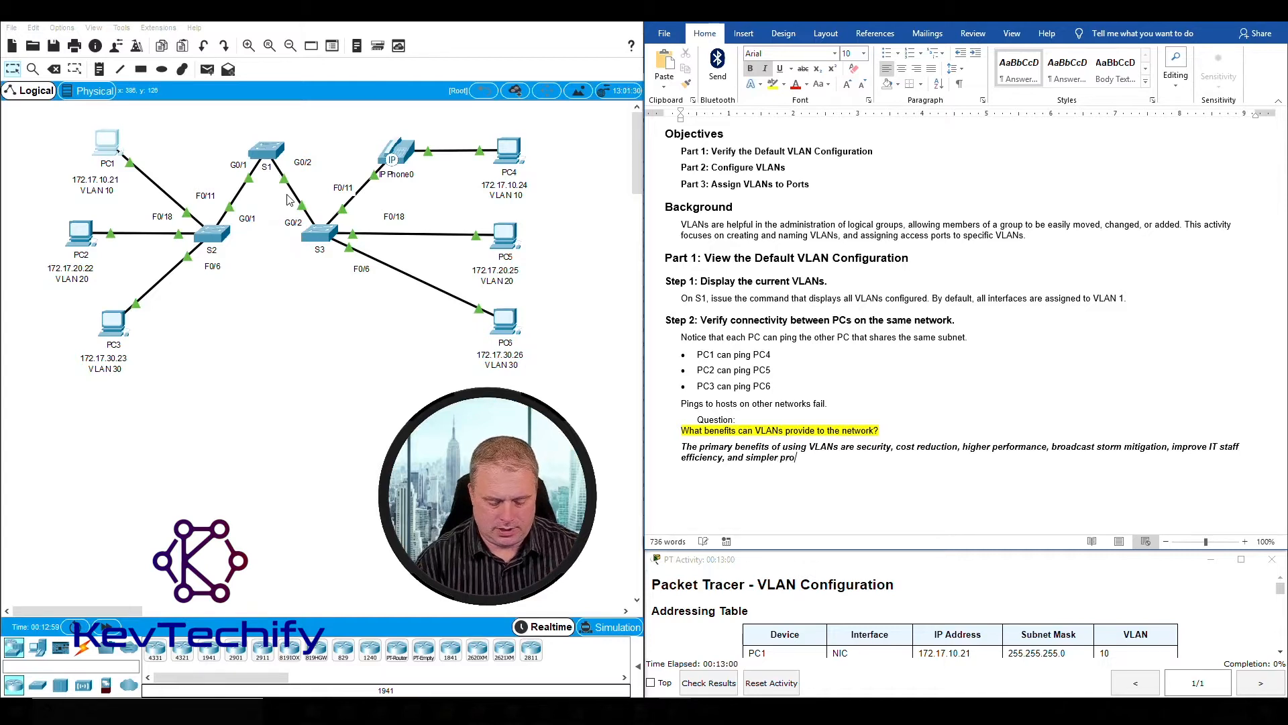
text(ject and app)
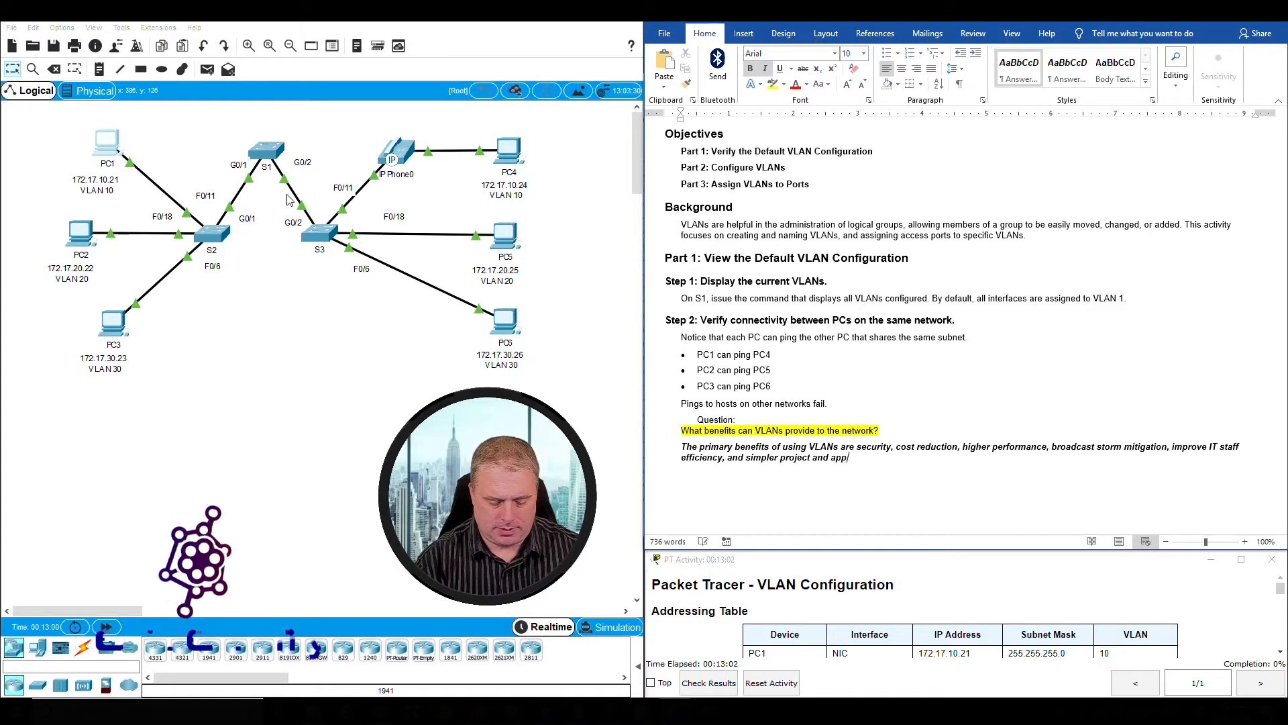
text(lication manag)
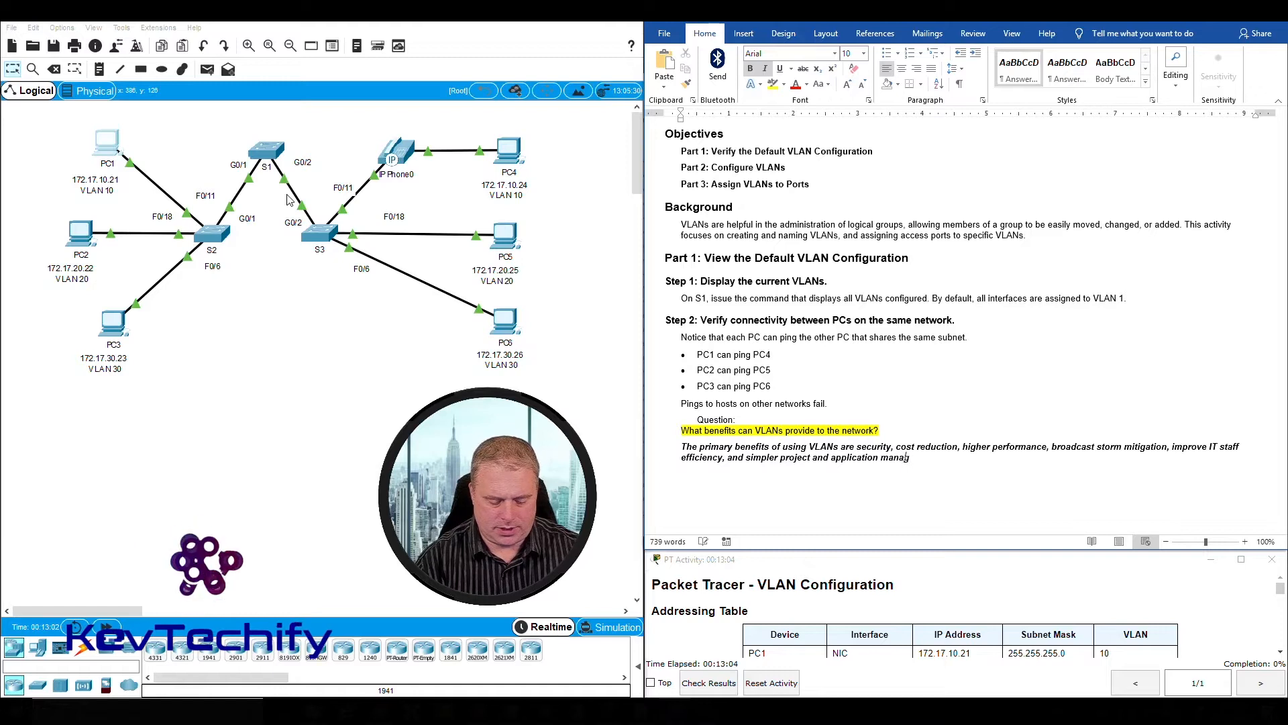
text(ement.)
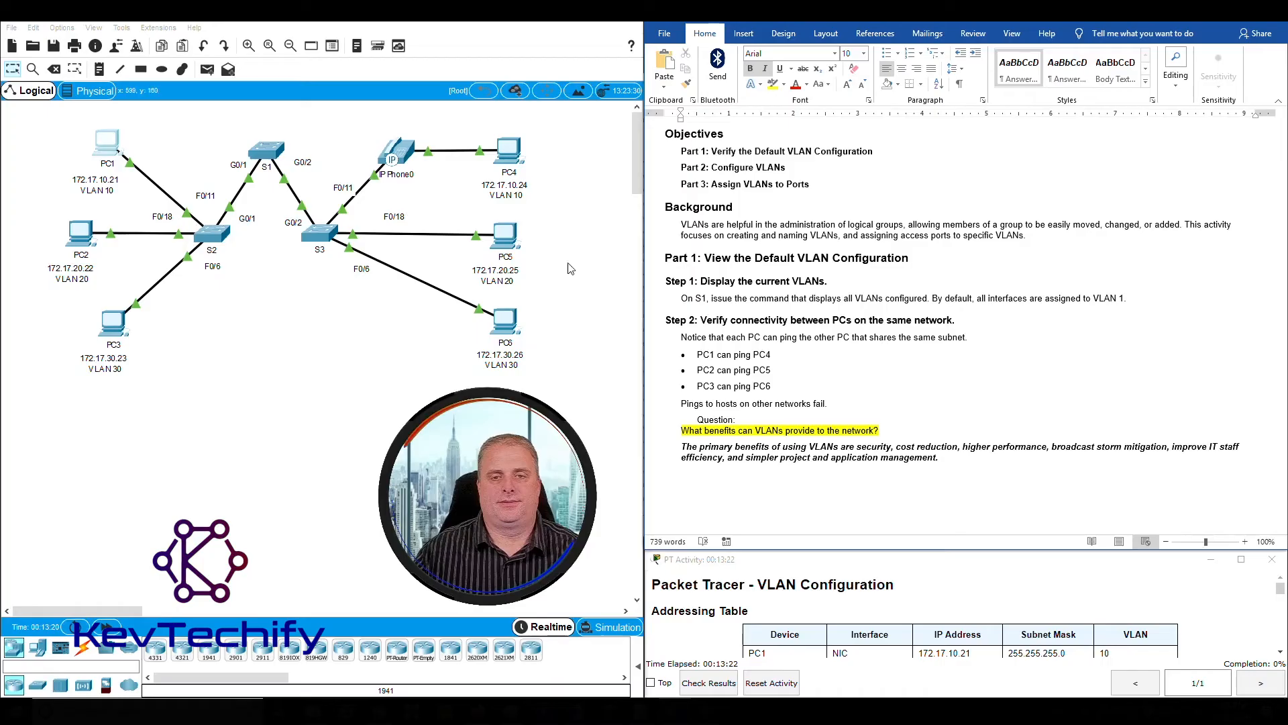
Read the Part 2 instructions for creating and naming VLANs, and open switch S1's command line.
scroll(694, 228, down, 9)
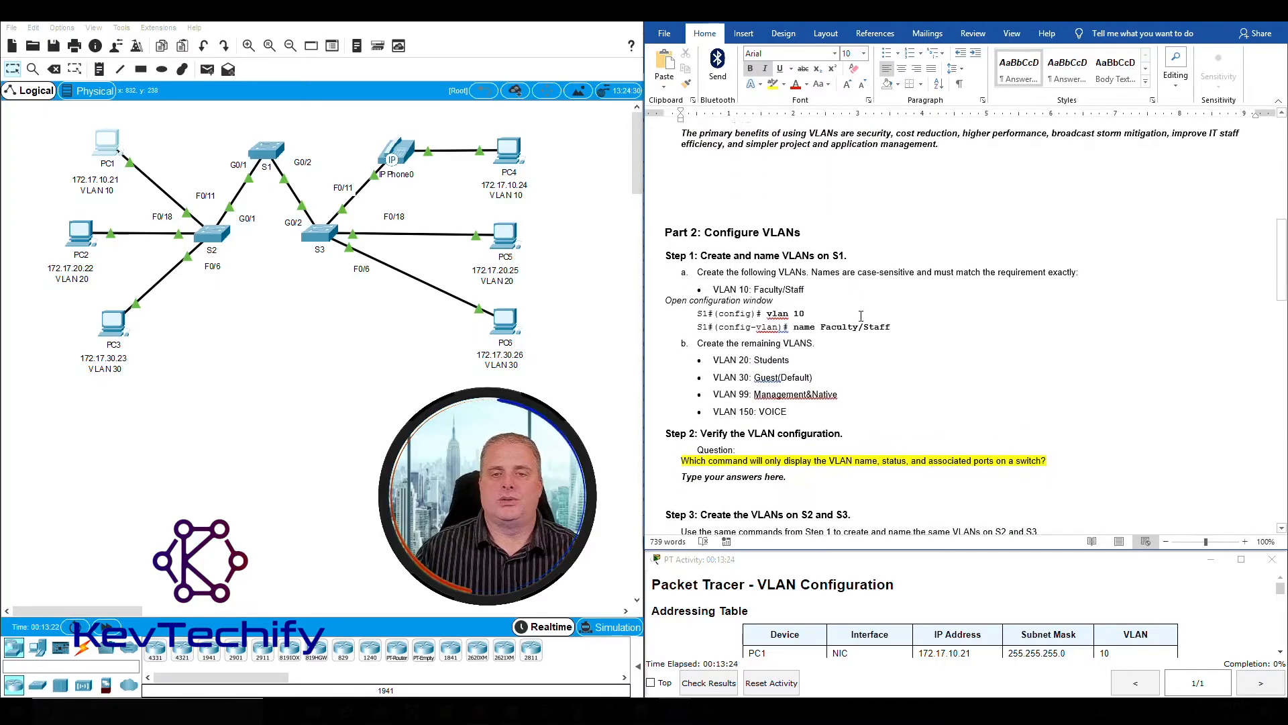
scroll(694, 229, down, 3)
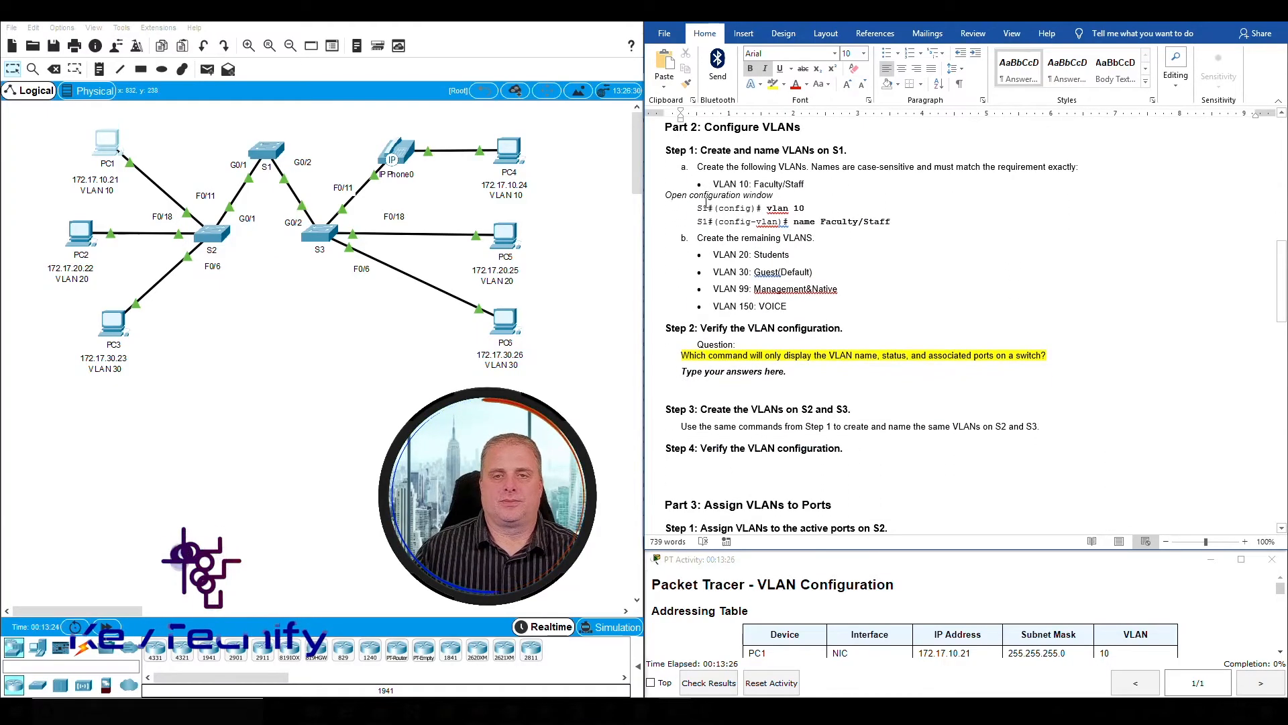
scroll(706, 202, up, 1)
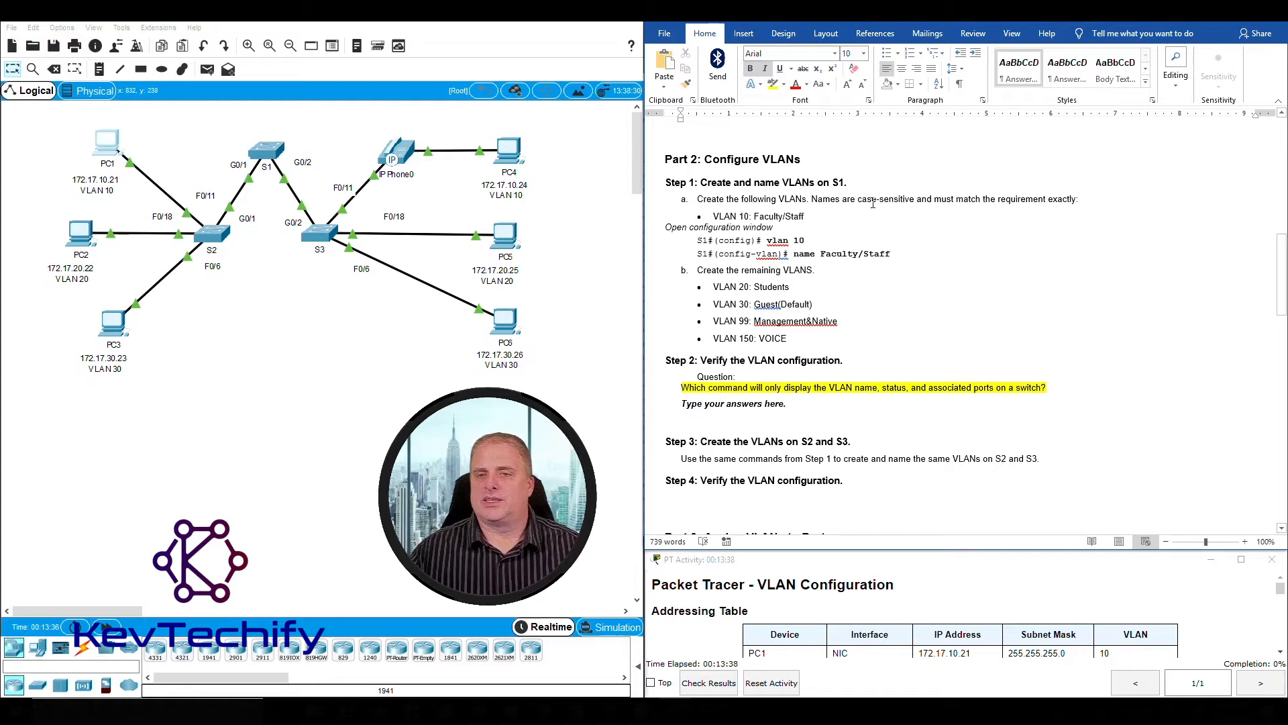
click(268, 151)
drag(473, 37, 492, 62)
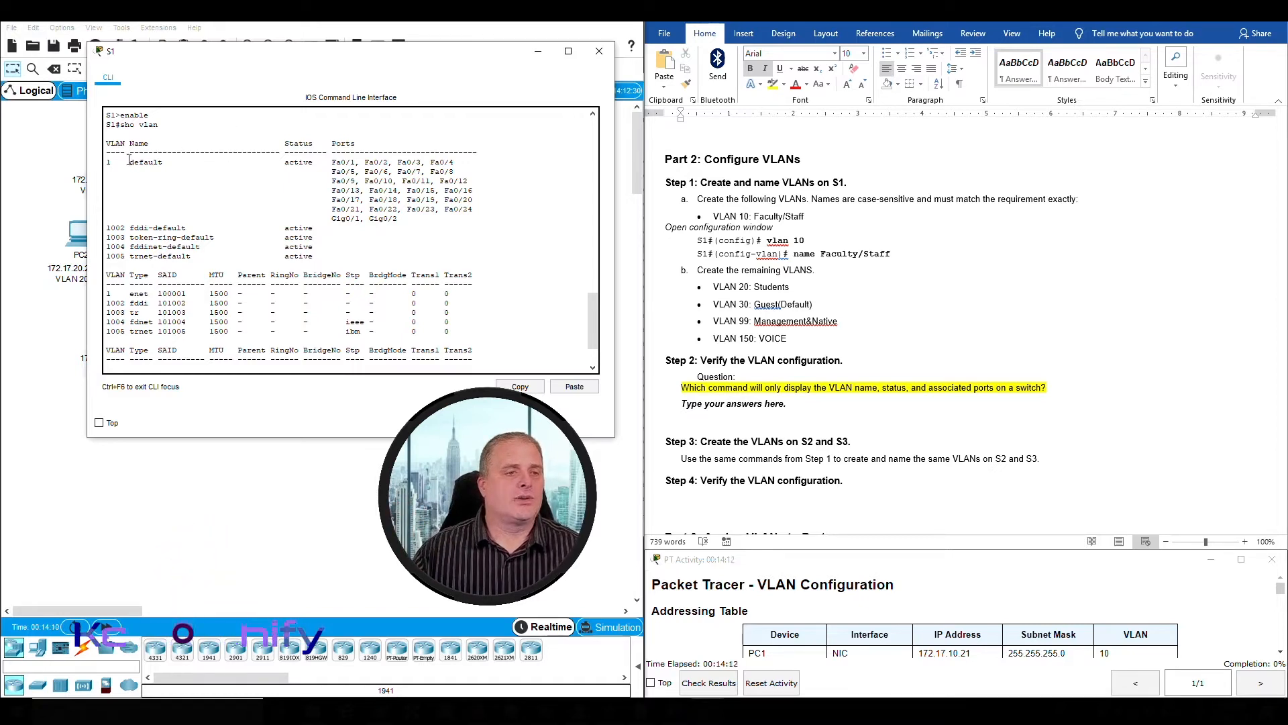
Examine the ports of the default VLAN in S1's VLAN table and the "vlan 10" command in the lab instructions.
drag(106, 162, 455, 221)
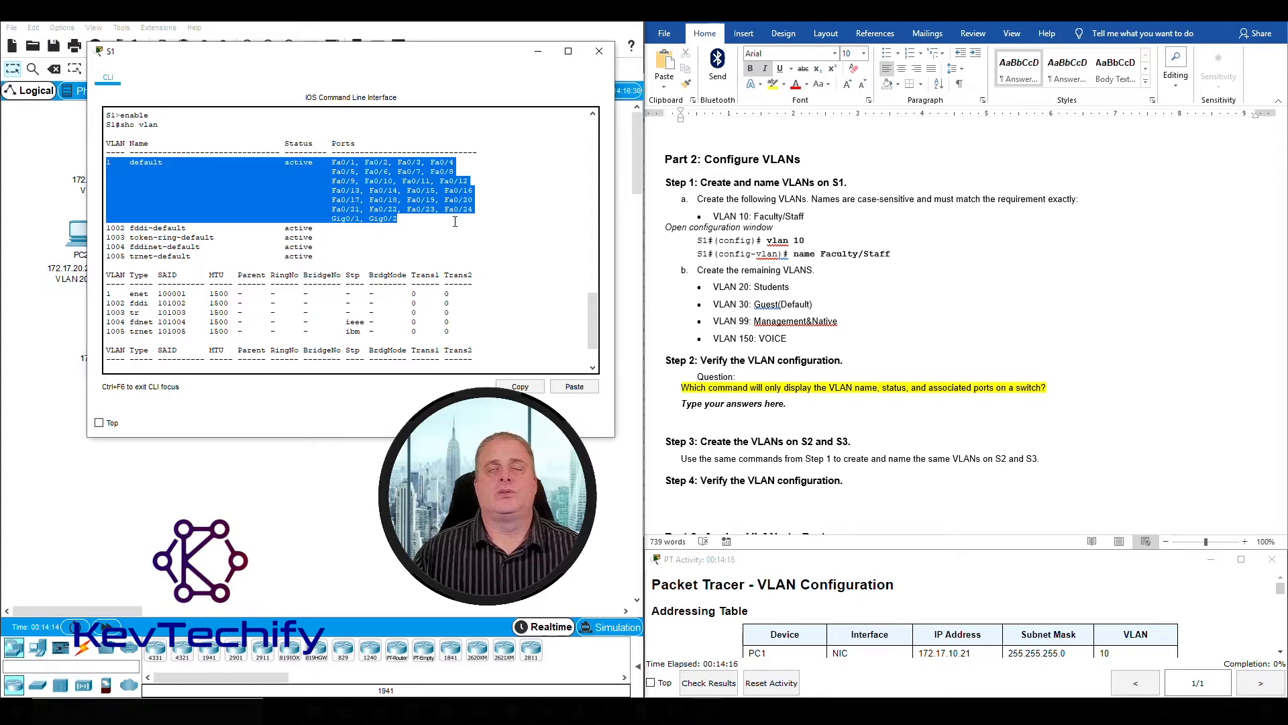
drag(455, 221, 460, 163)
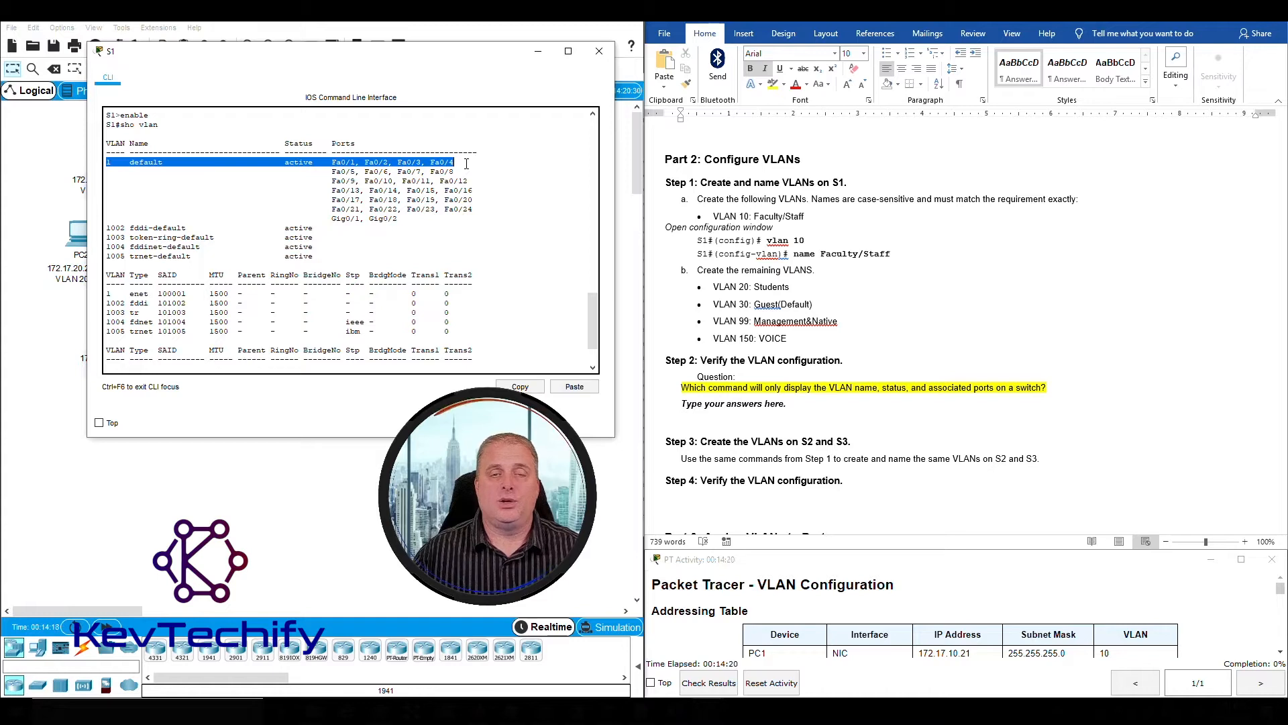
click(467, 166)
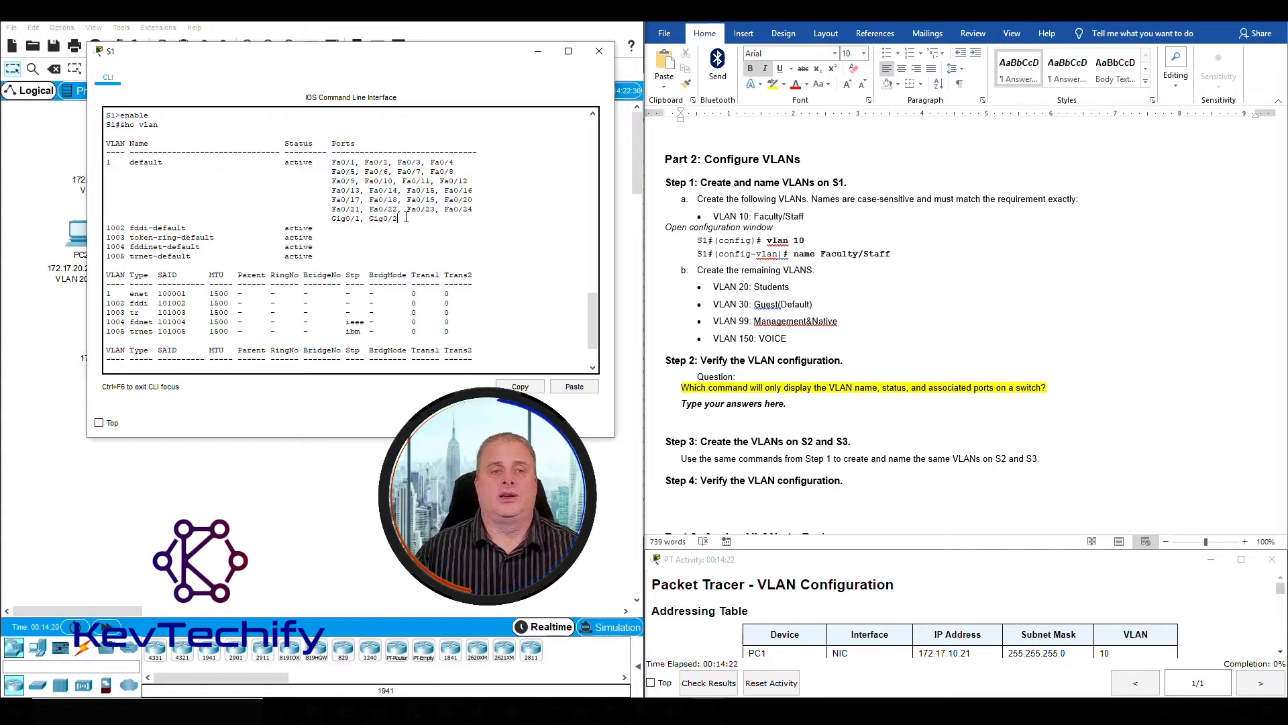
drag(106, 162, 430, 218)
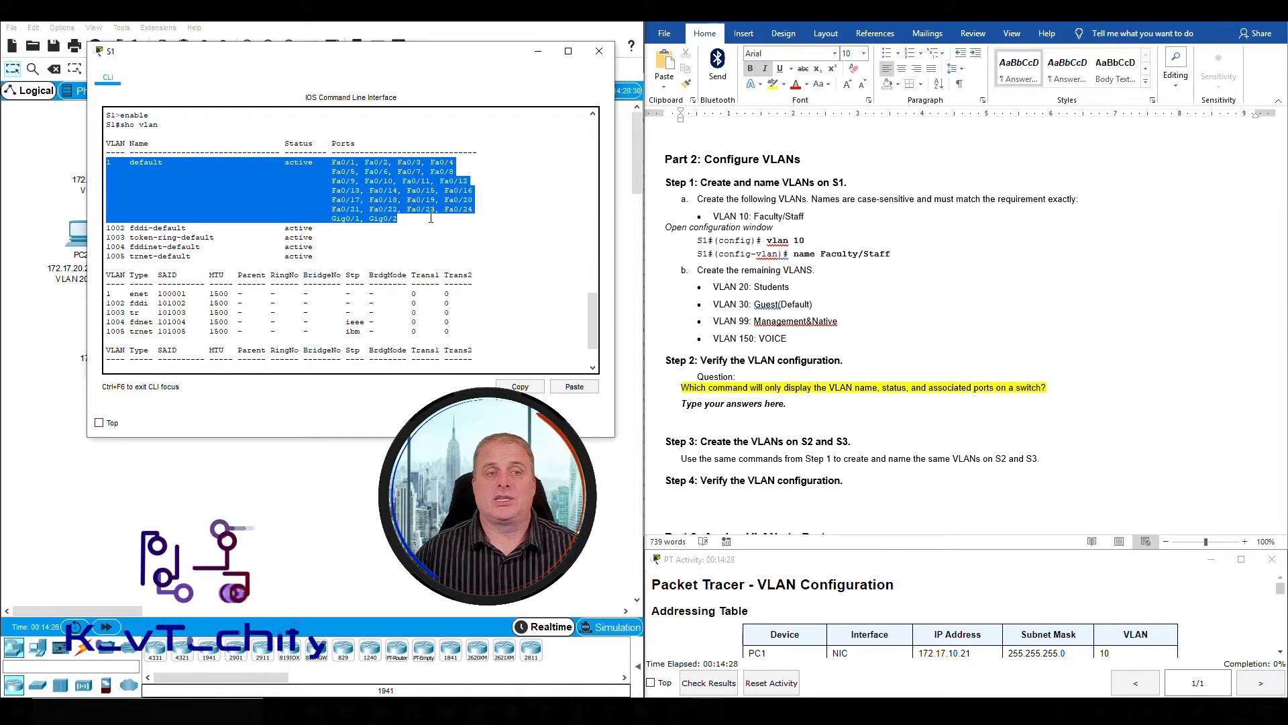
click(389, 188)
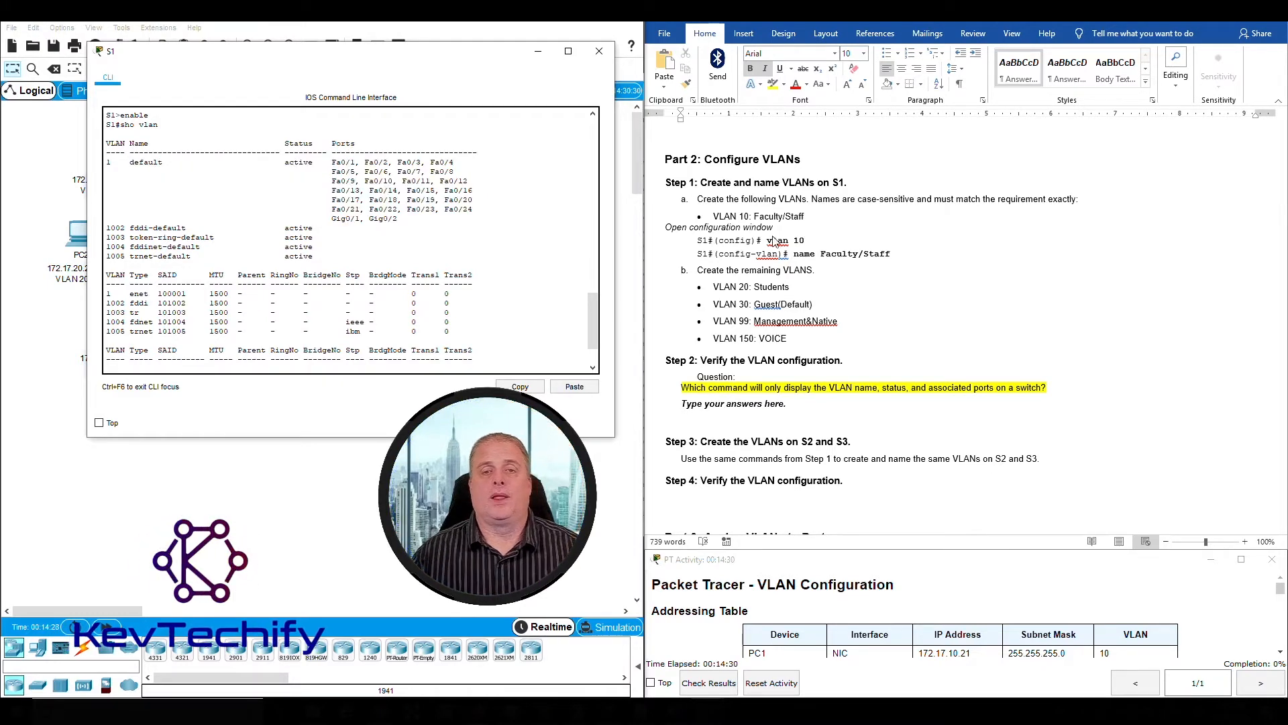
click(721, 241)
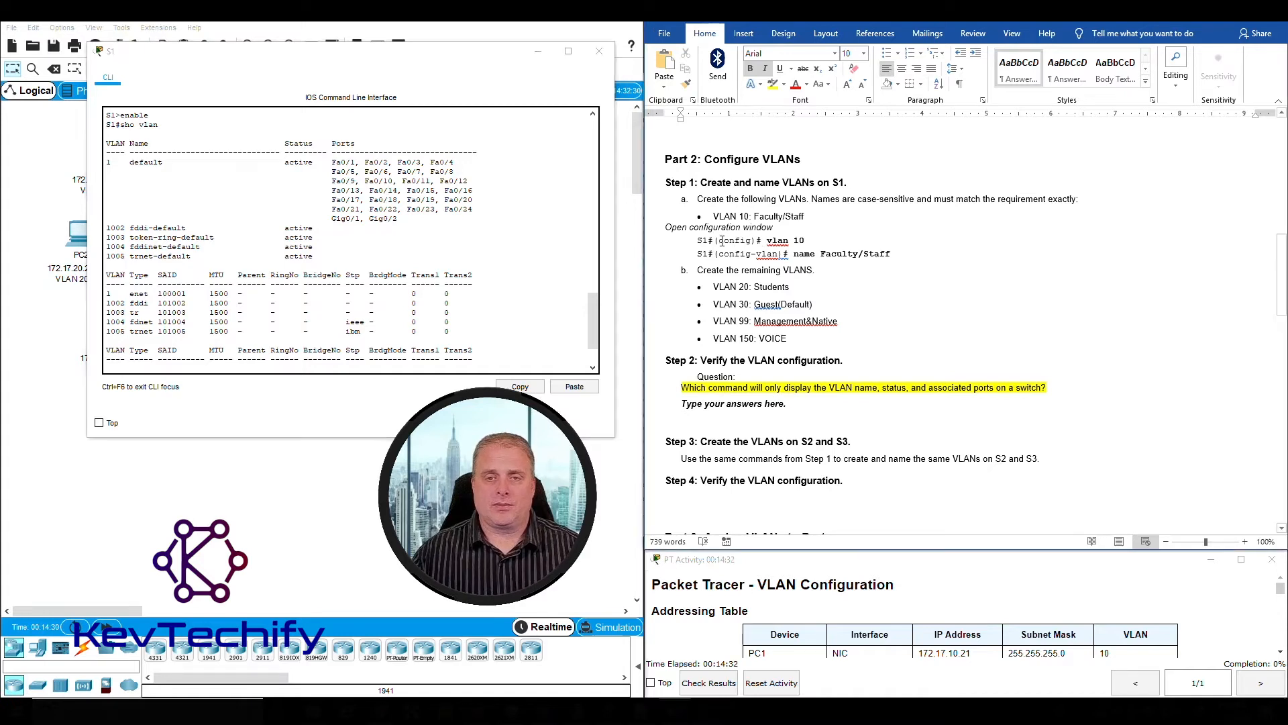
drag(698, 241, 808, 239)
click(807, 243)
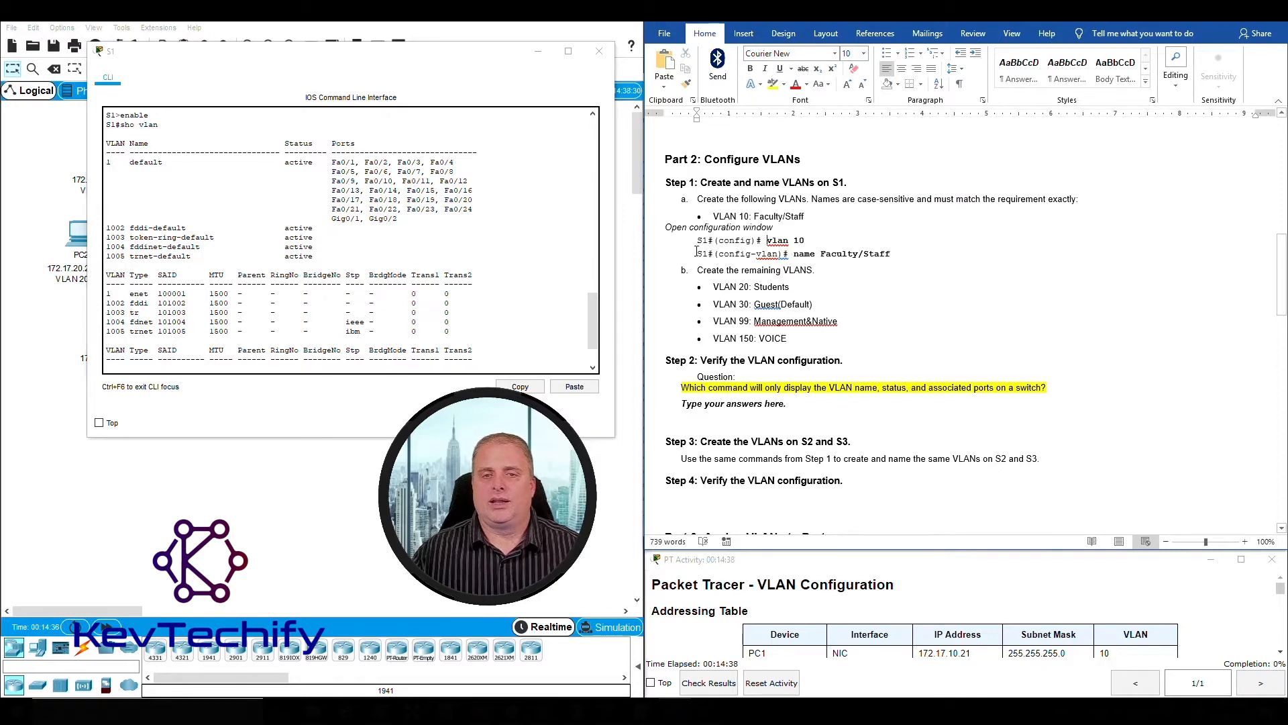
Enter global configuration mode on S1 with "conf t".
click(312, 337)
key(Return)
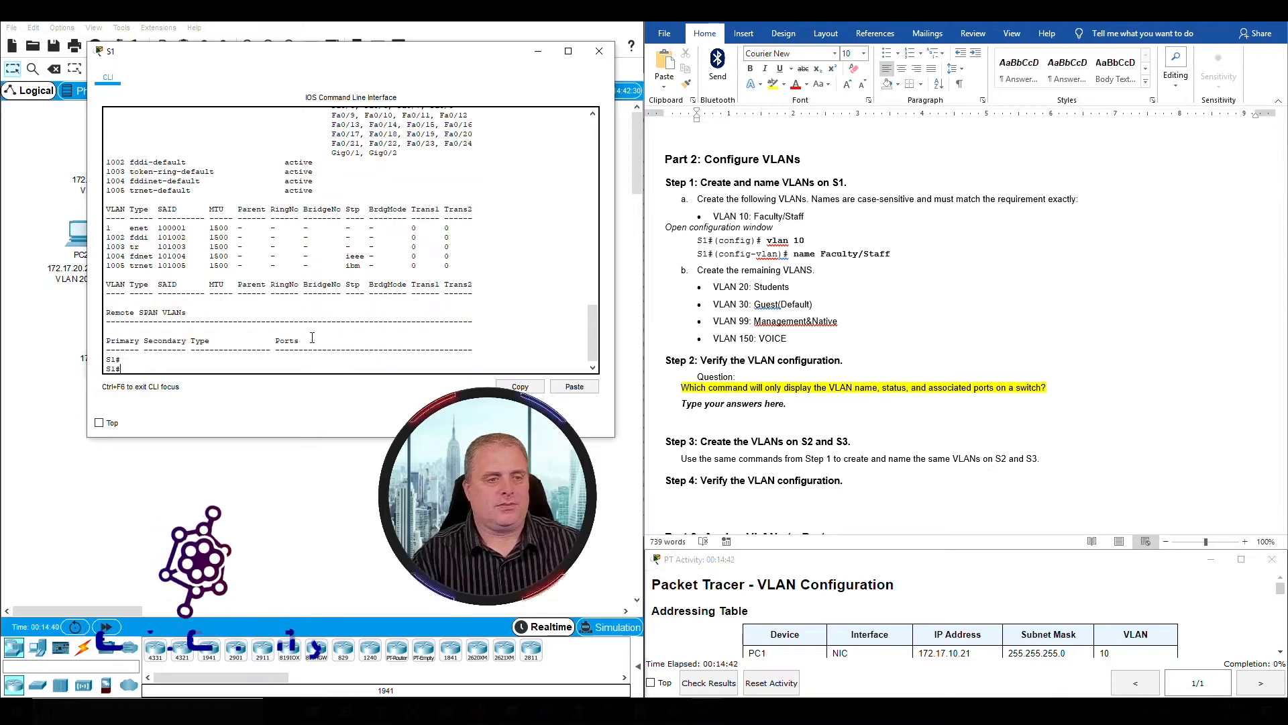
key(Return)
key(Return)
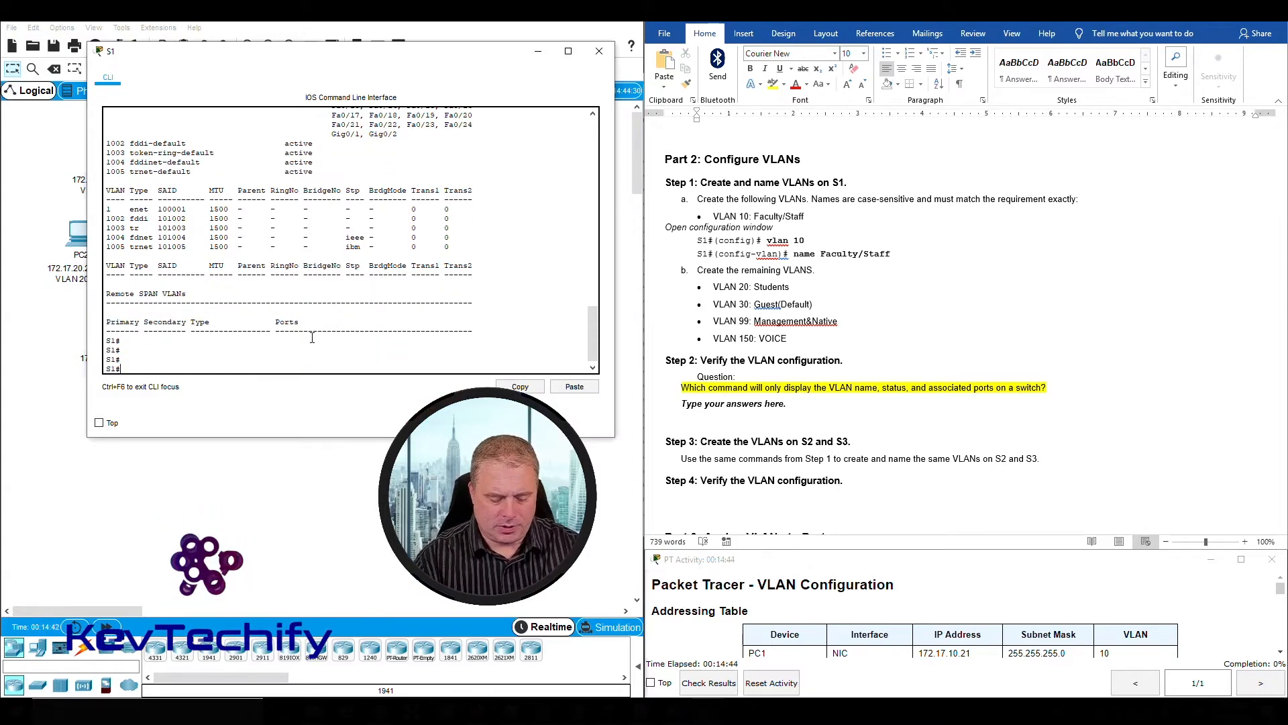
text(conf)
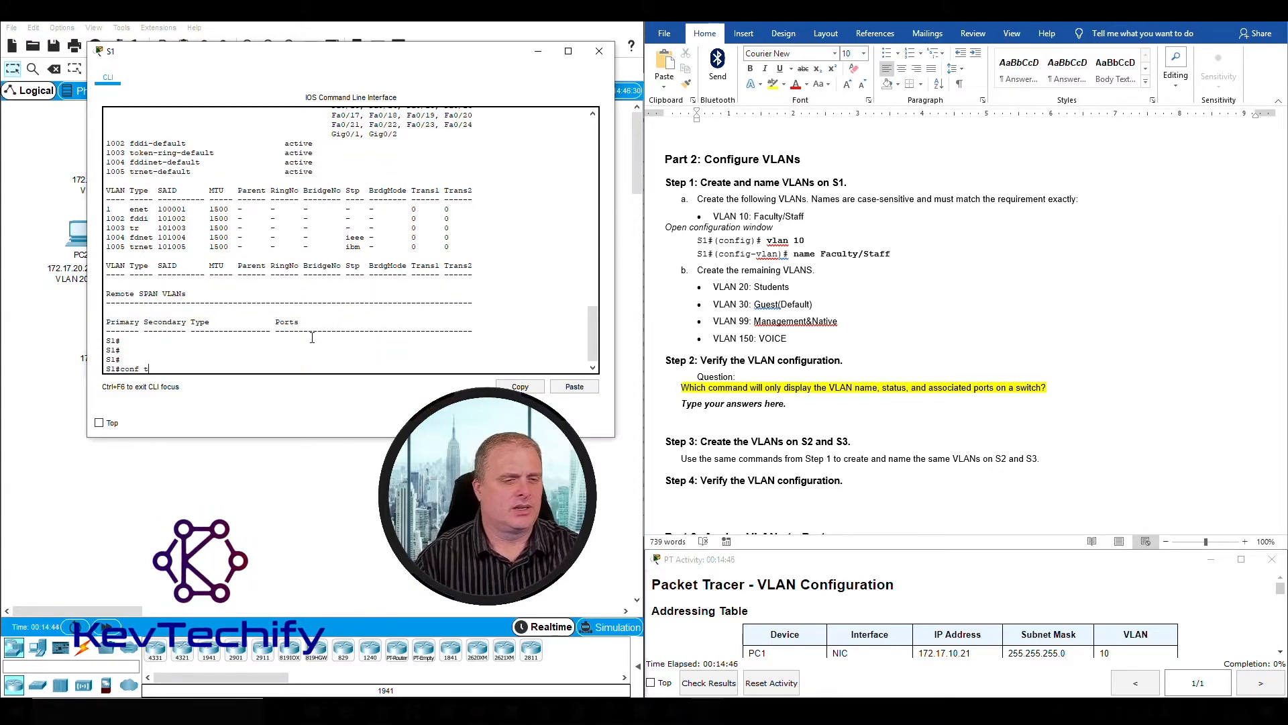
text( t)
key(Return)
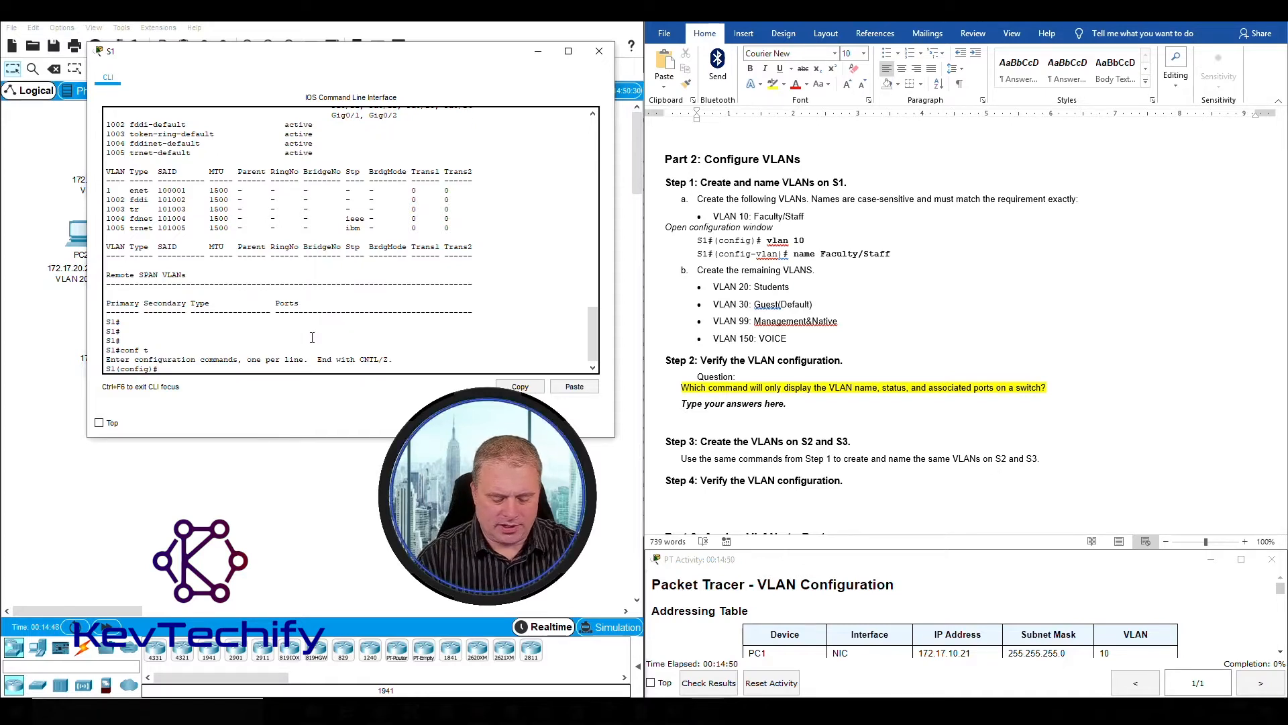
Create VLAN 10 on S1 and name it Faculty/Staff.
text(vlan)
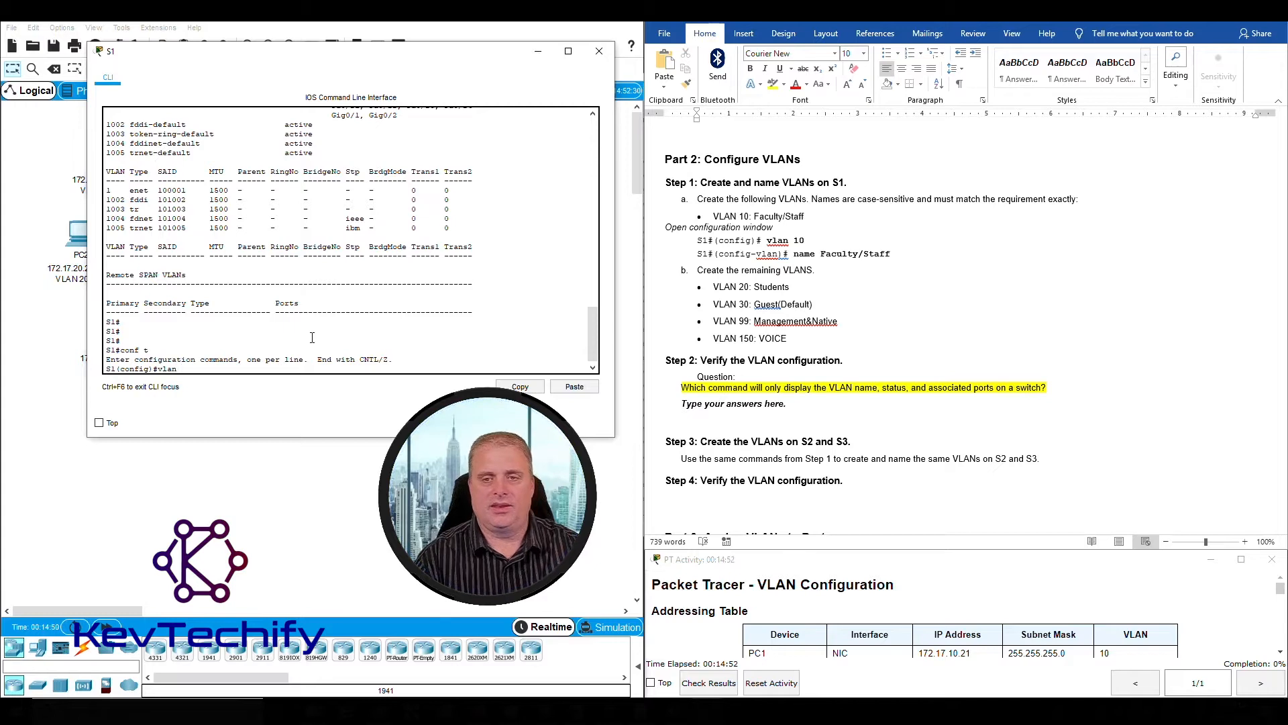
text( 1)
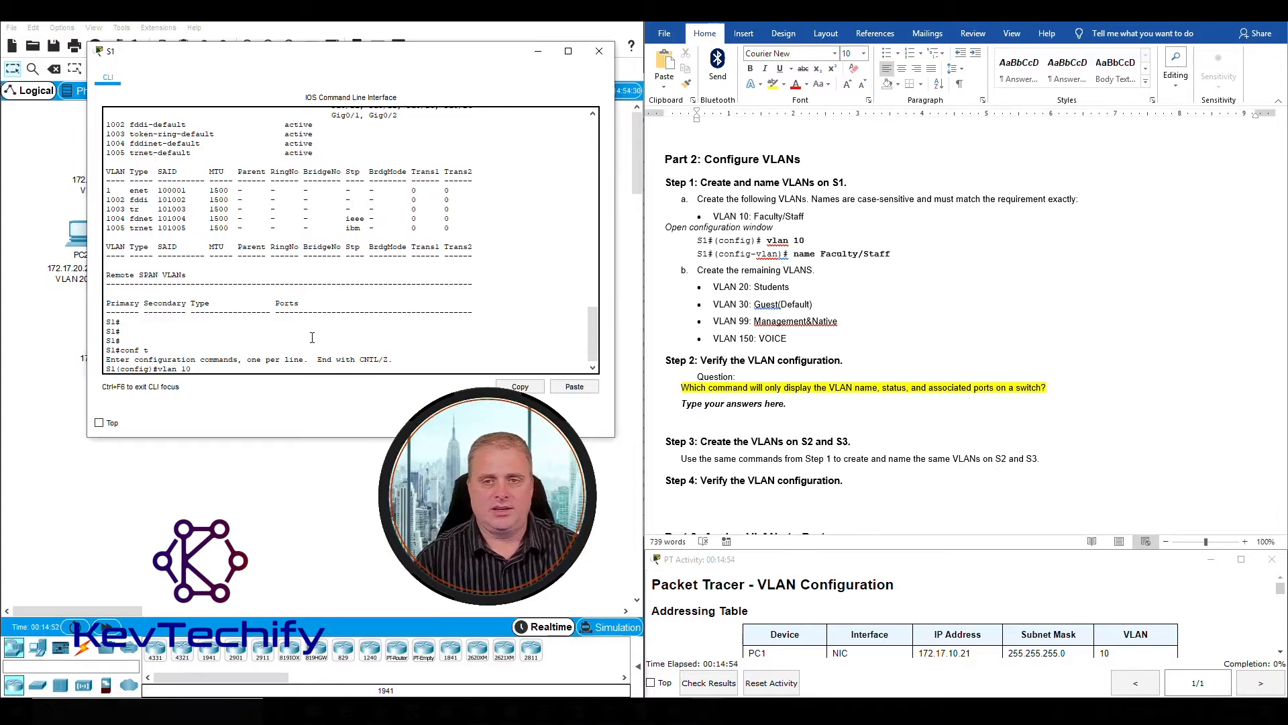
text(0)
key(Return)
text(n)
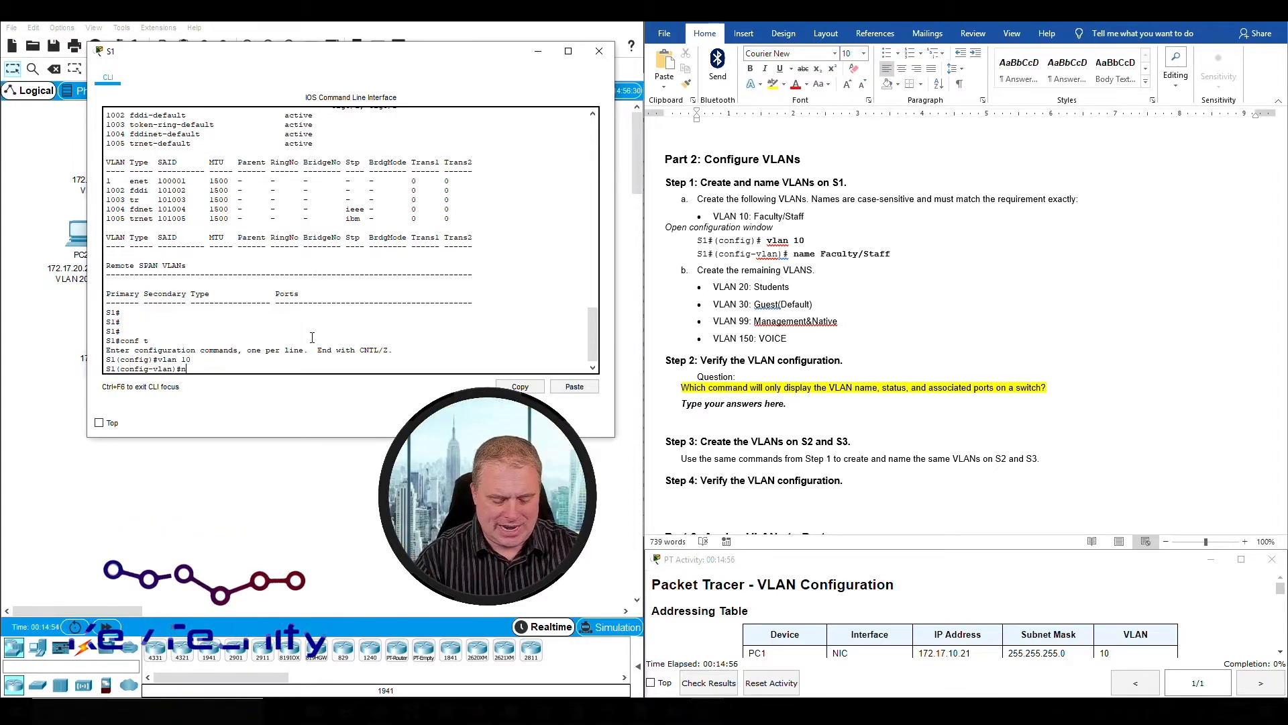
text(ame Faculty)
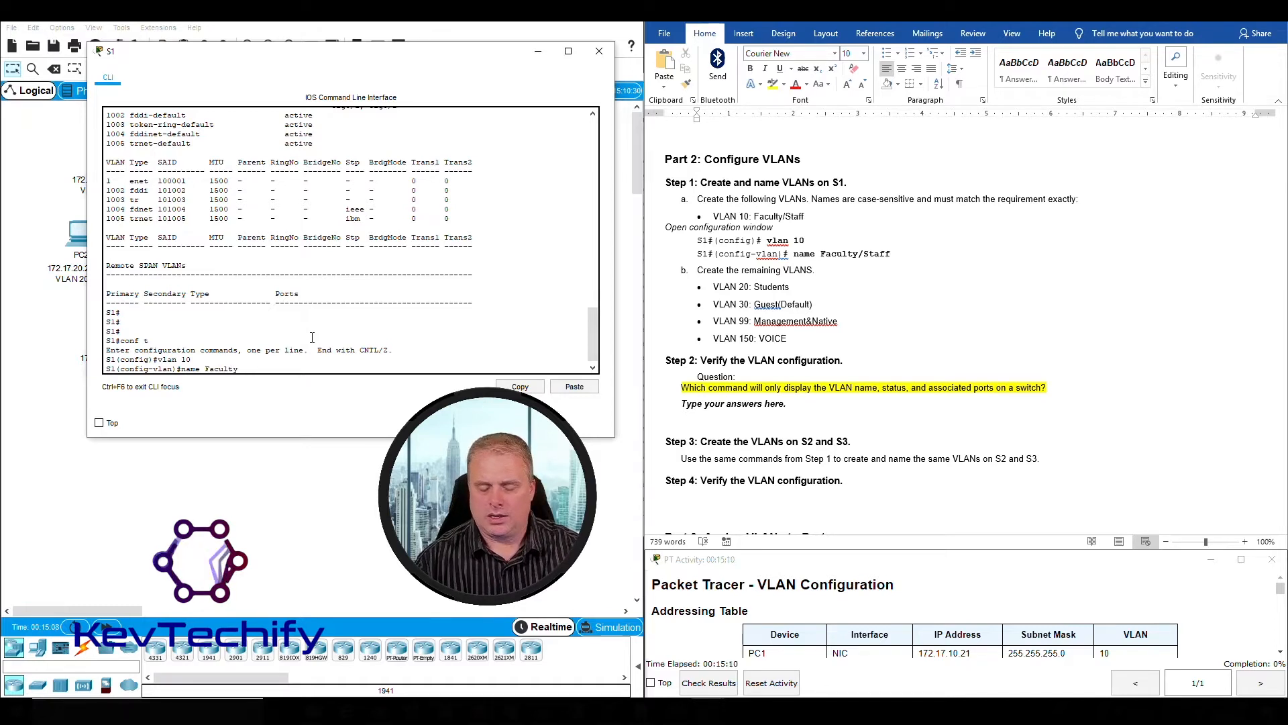
text(/Staff)
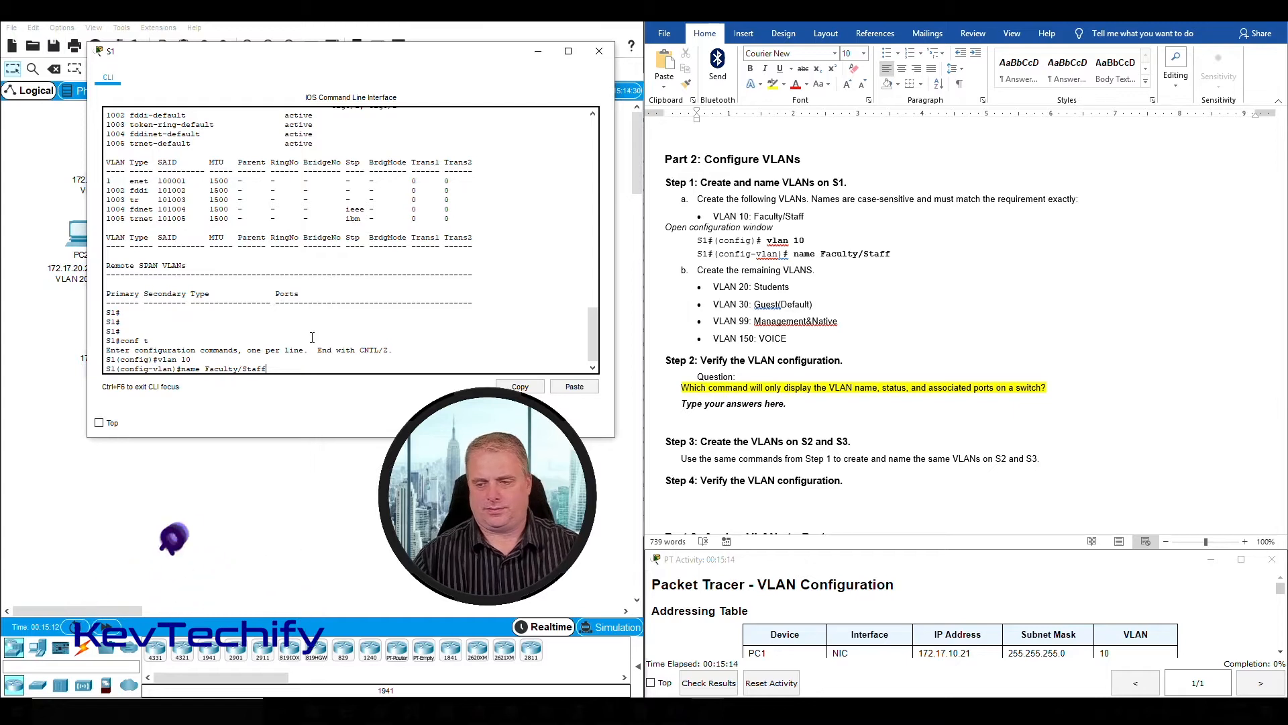
key(Return)
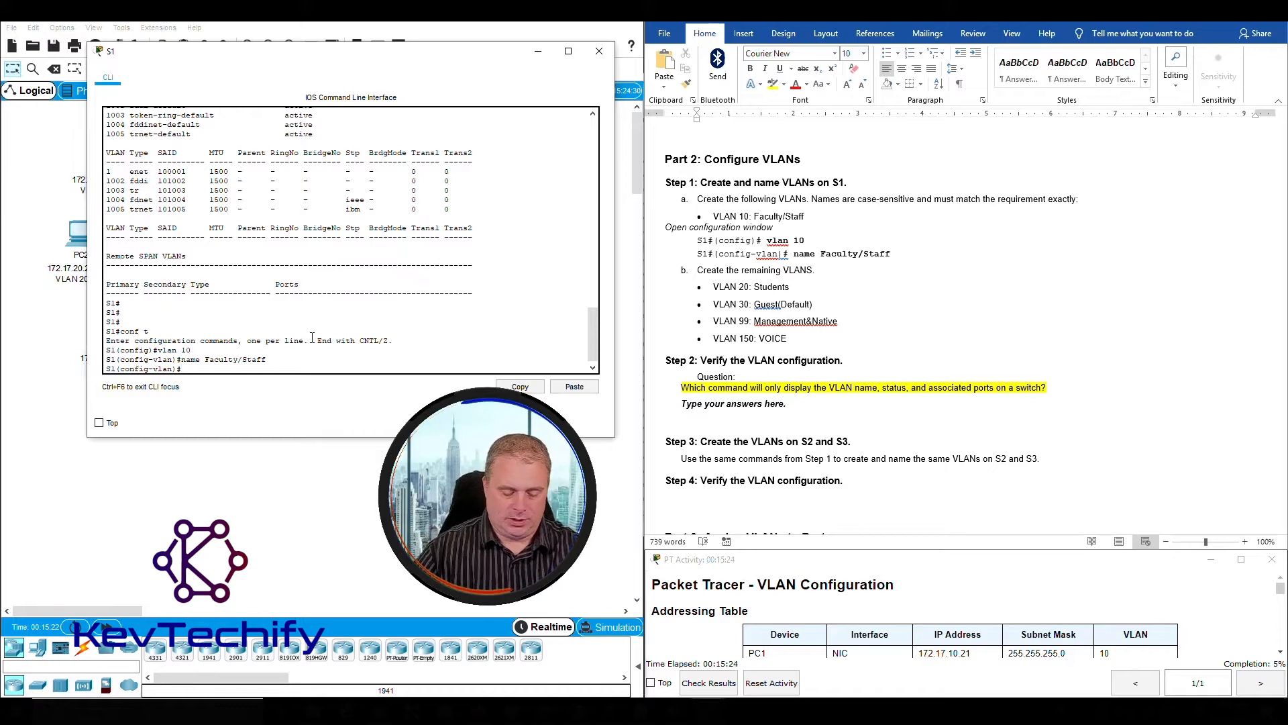
Create VLAN 20 on S1 and name it Students.
text(vlan 20)
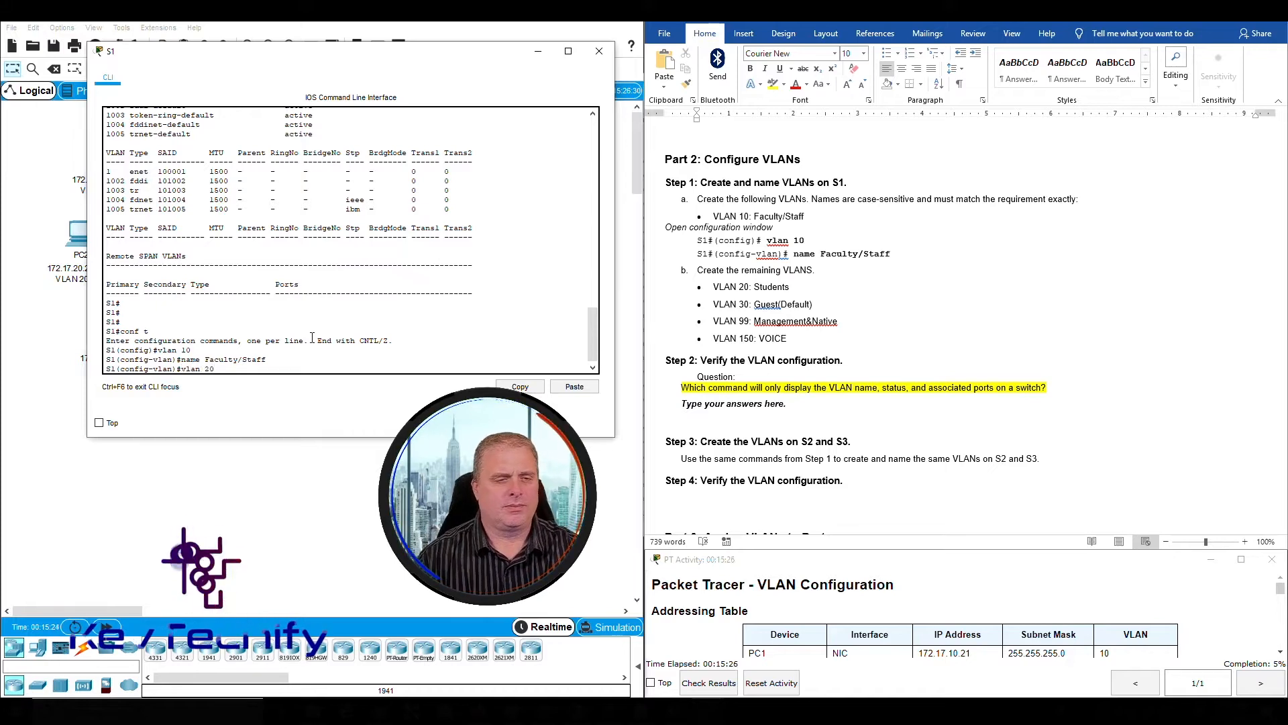
key(Return)
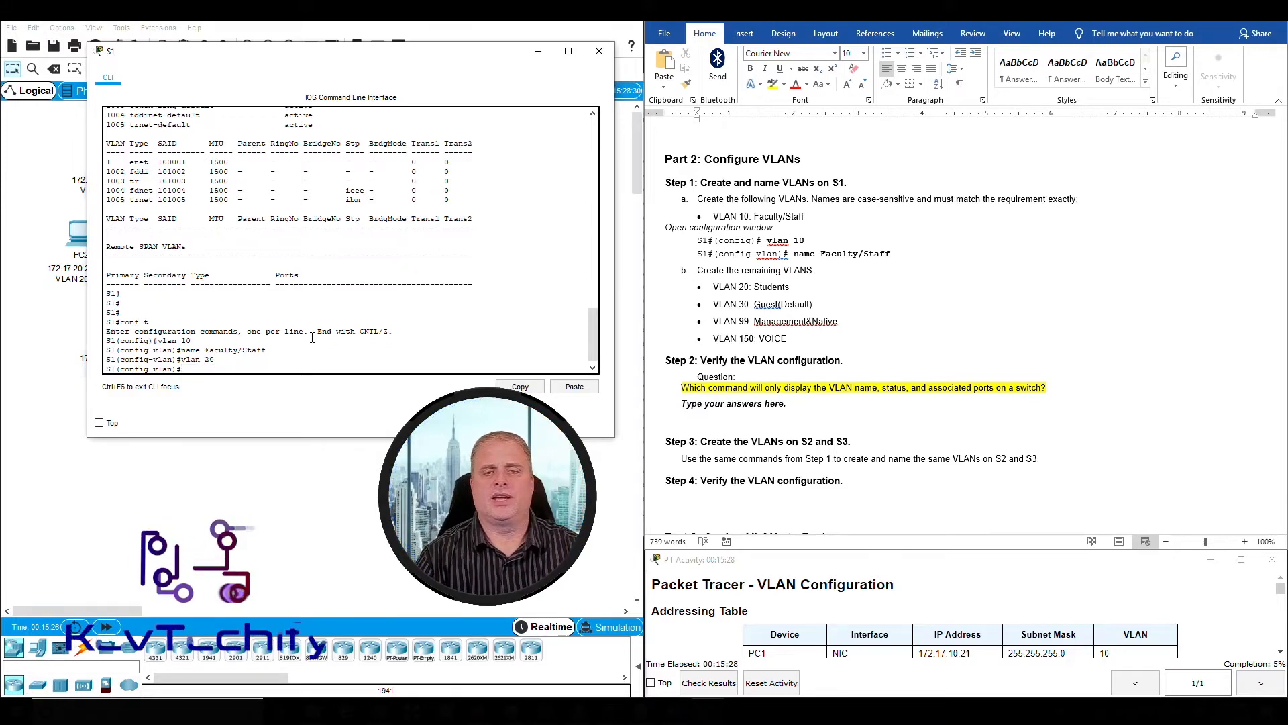
text(name Students)
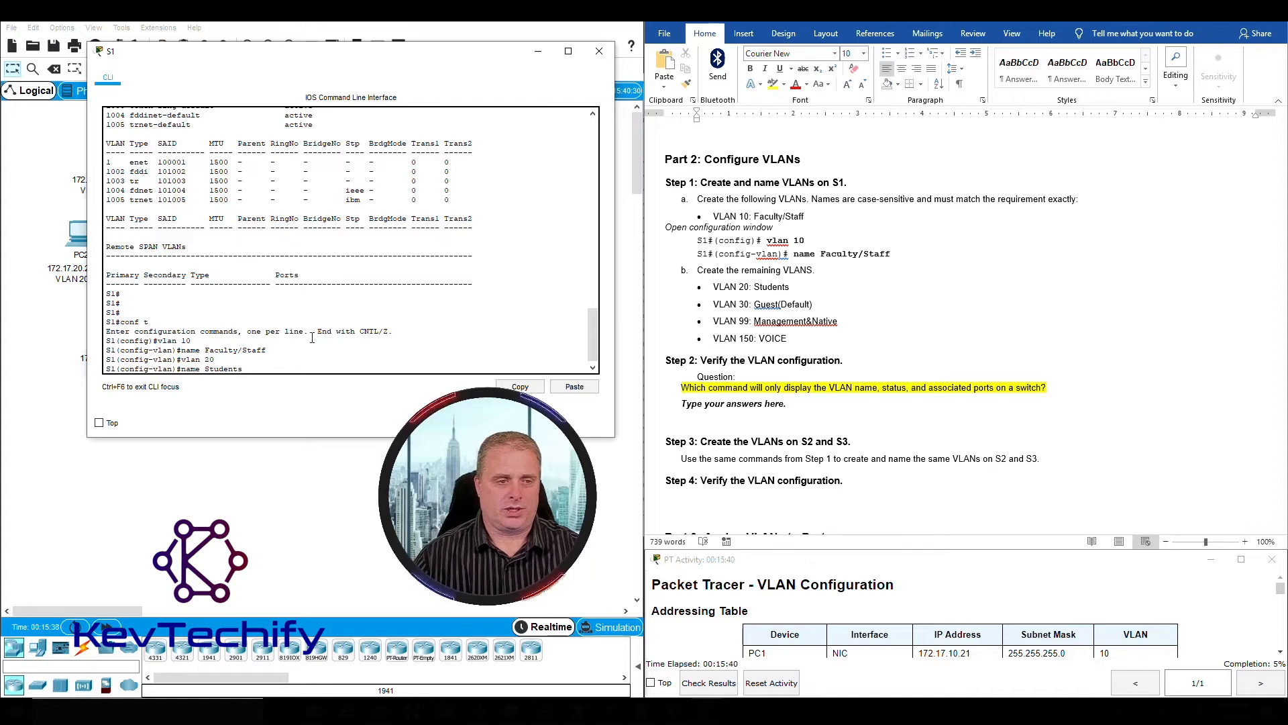
key(Return)
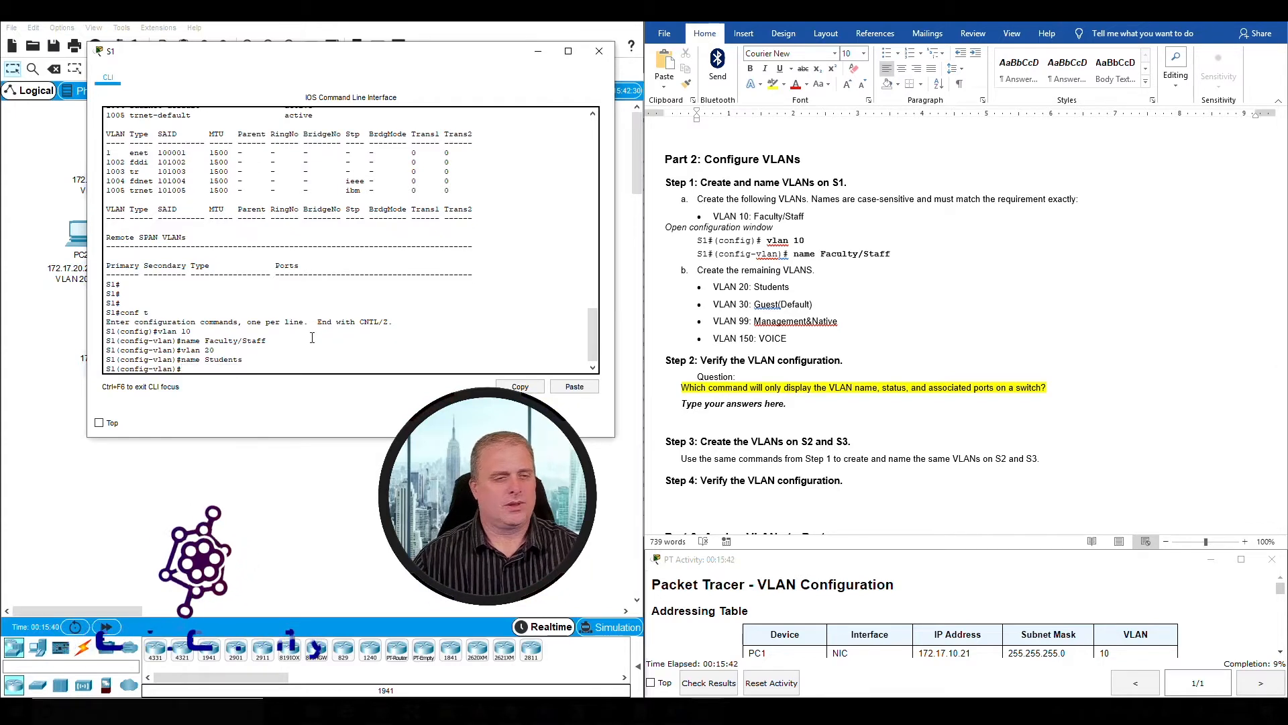
Create VLAN 30 on S1 and name it Guest(Default).
text(vlan)
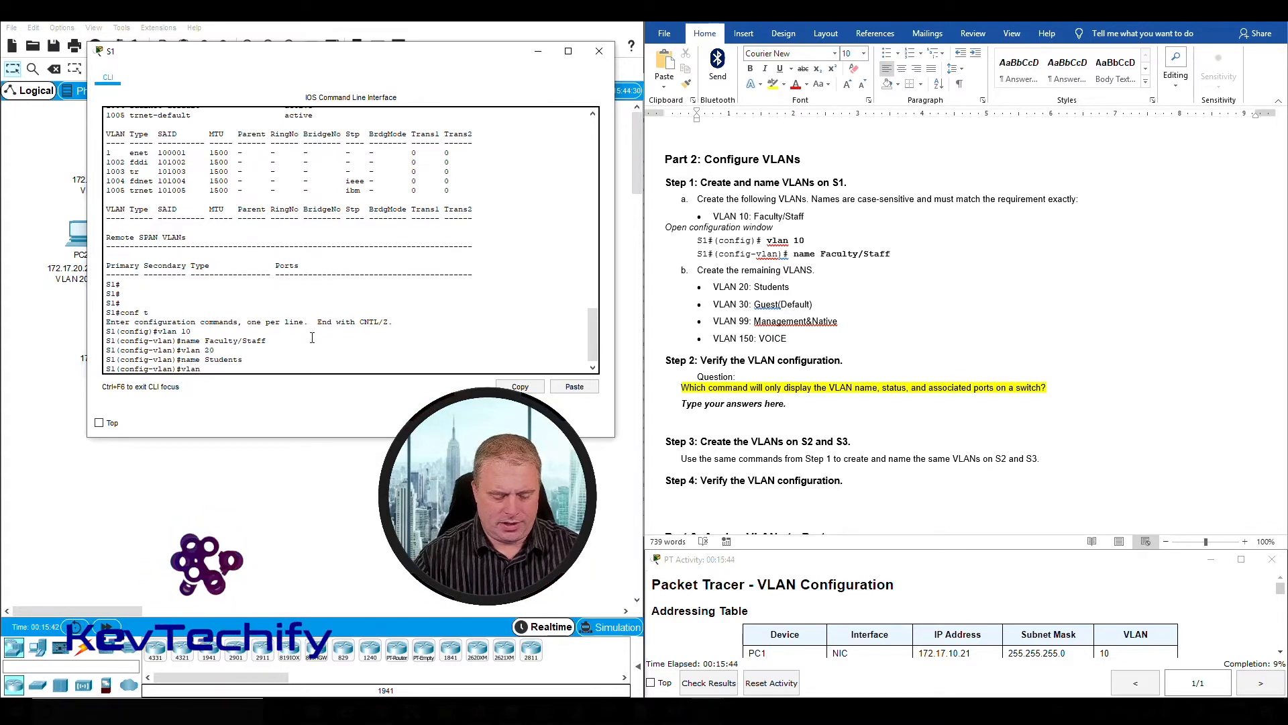
text( 30)
key(Return)
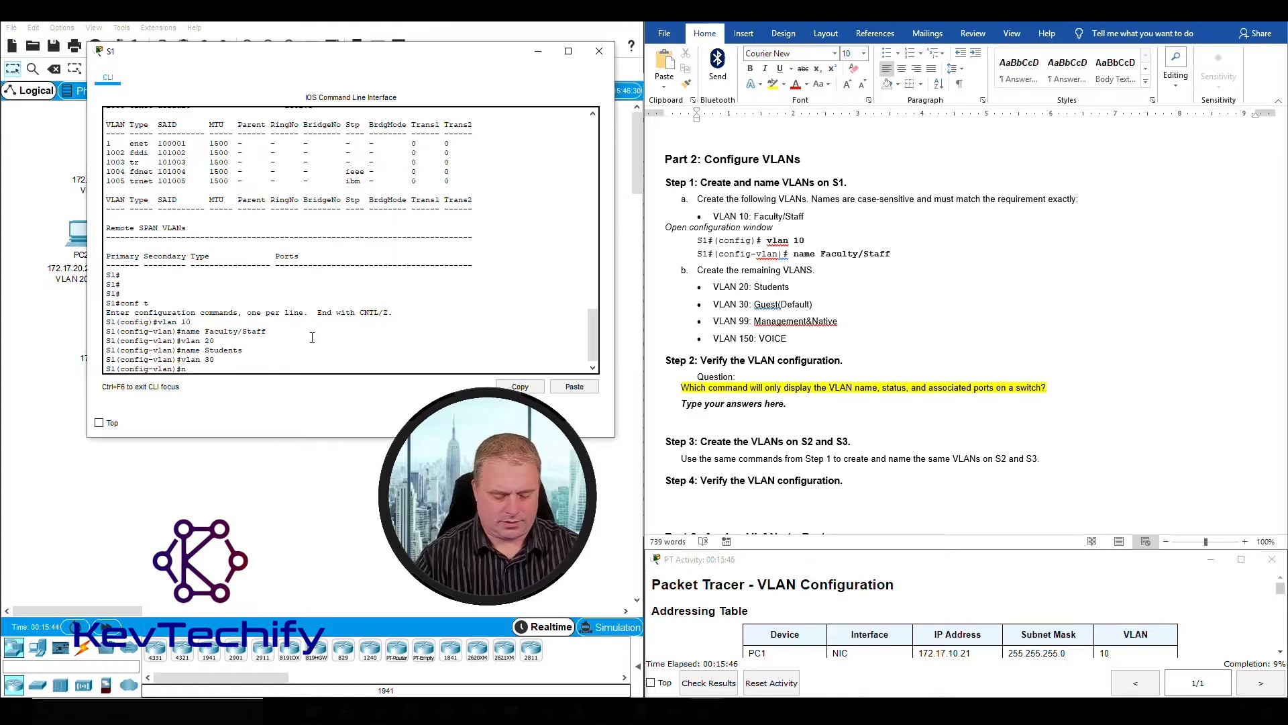
text(name)
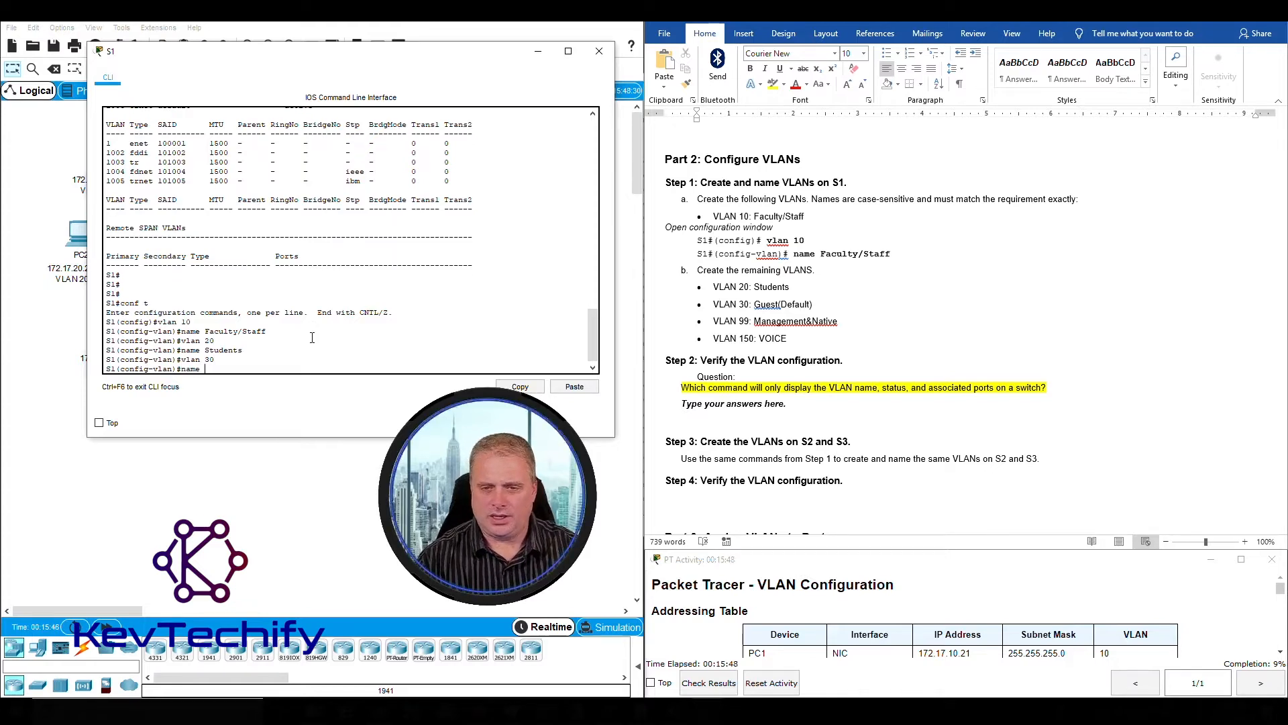
text( Guest(Defaul)
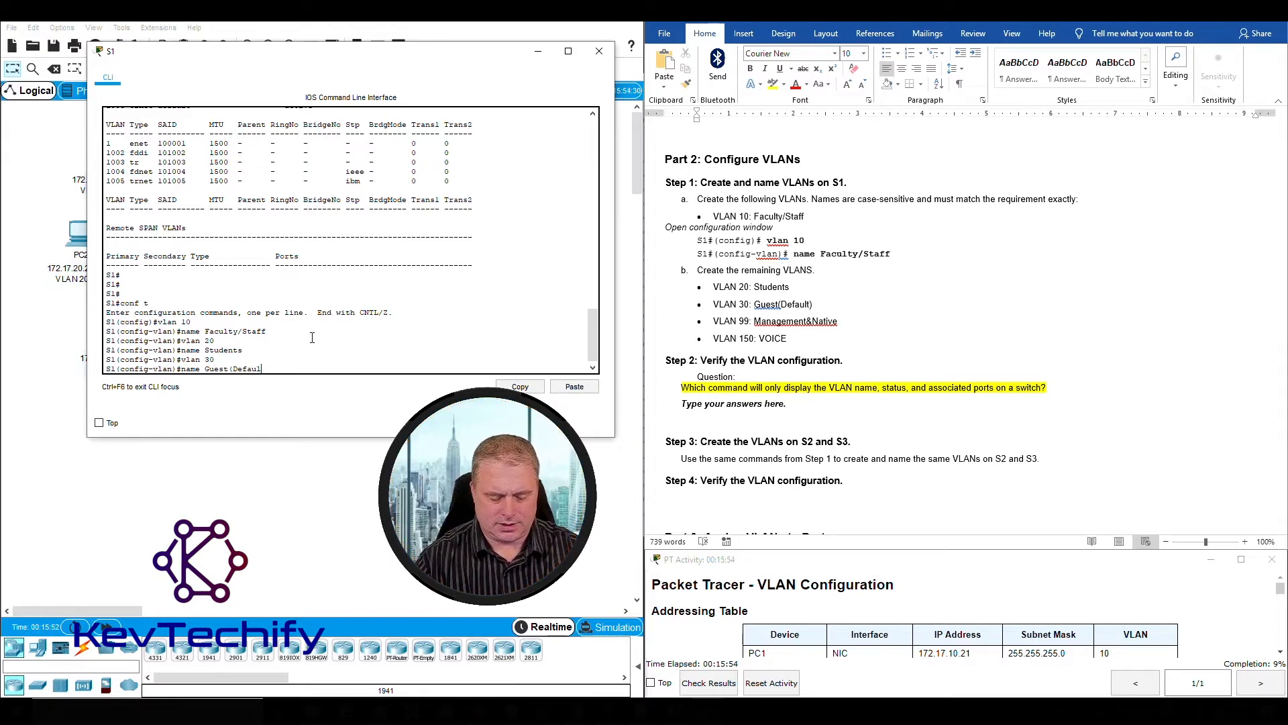
text(t)
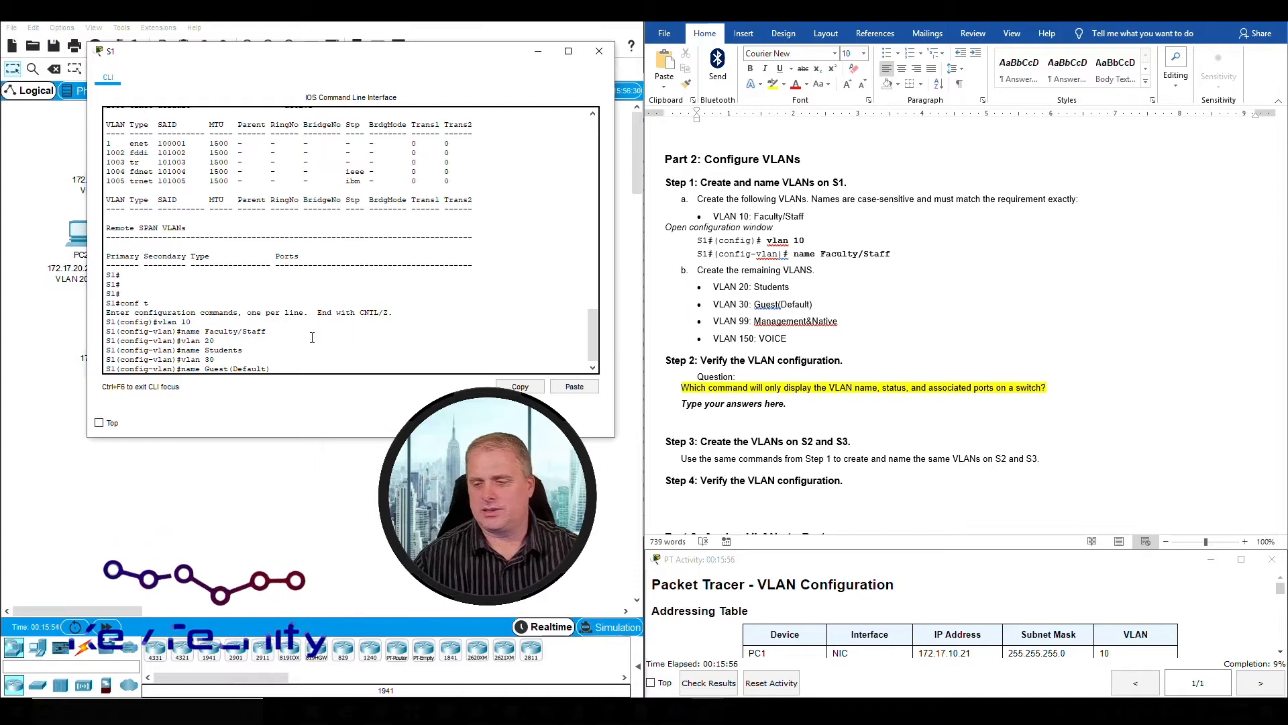
text())
key(Return)
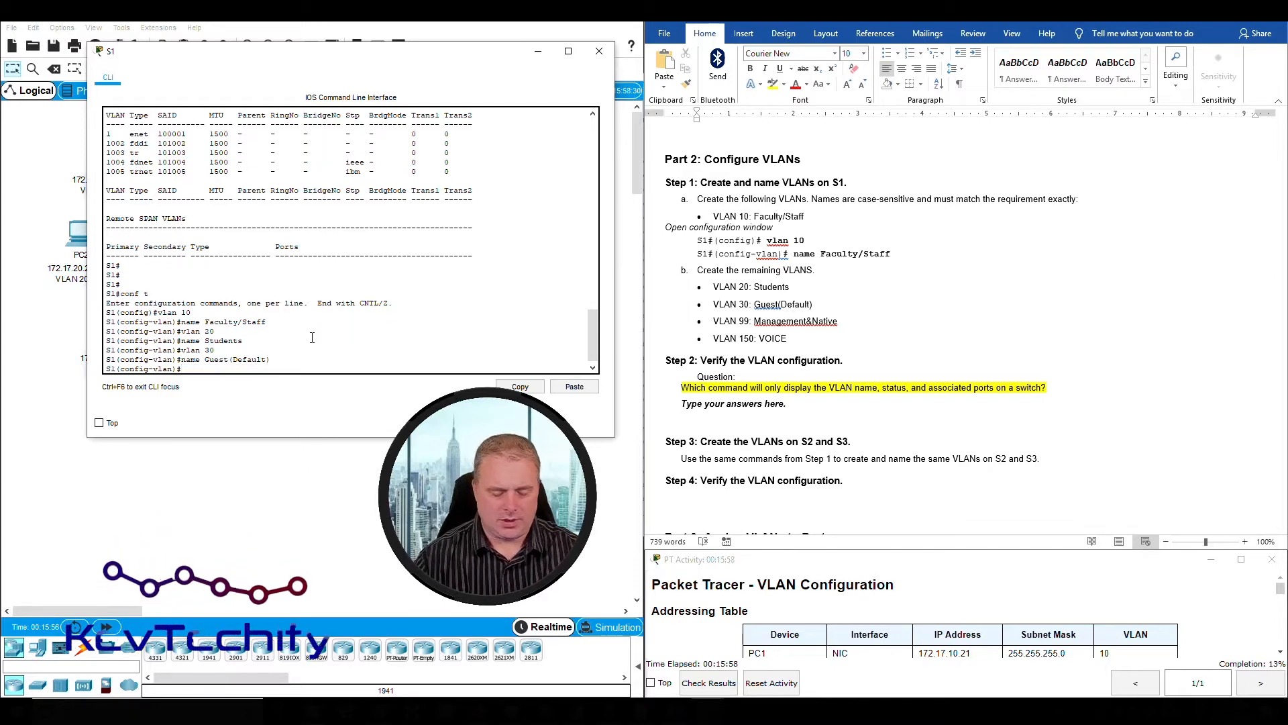
Create VLAN 150 on S1 and name it VOICE.
text(vlan 150)
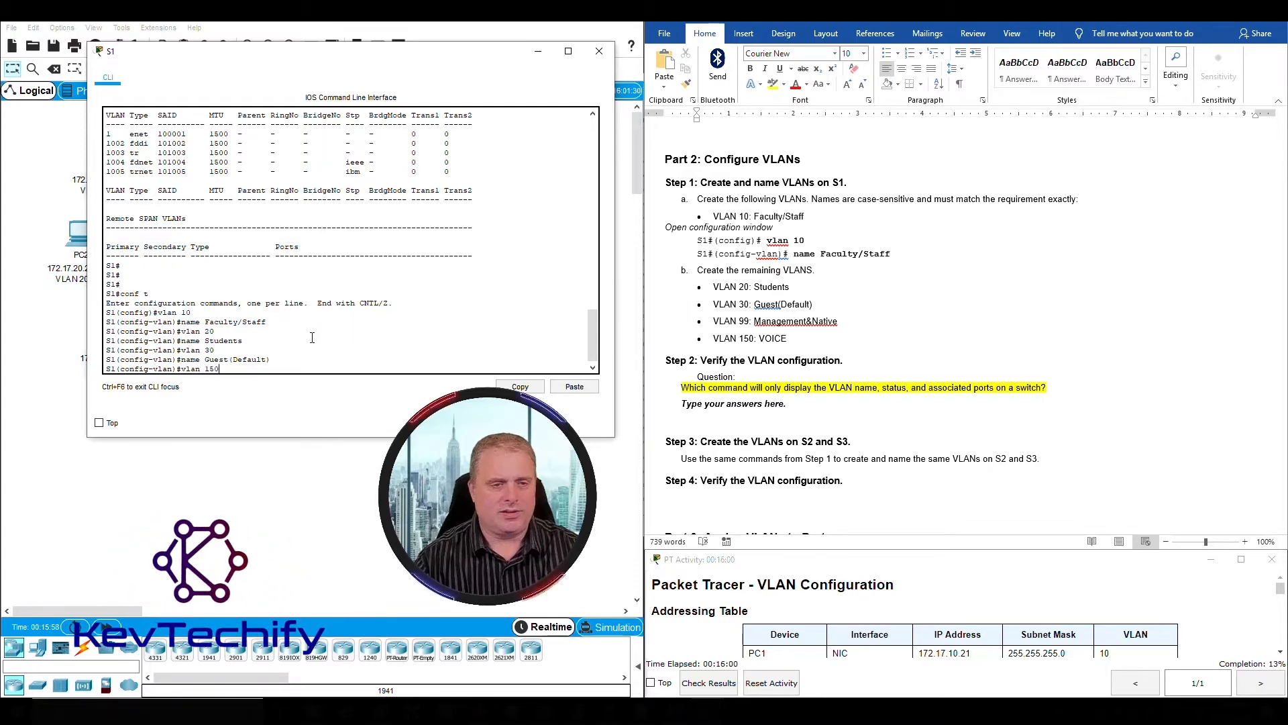
key(Return)
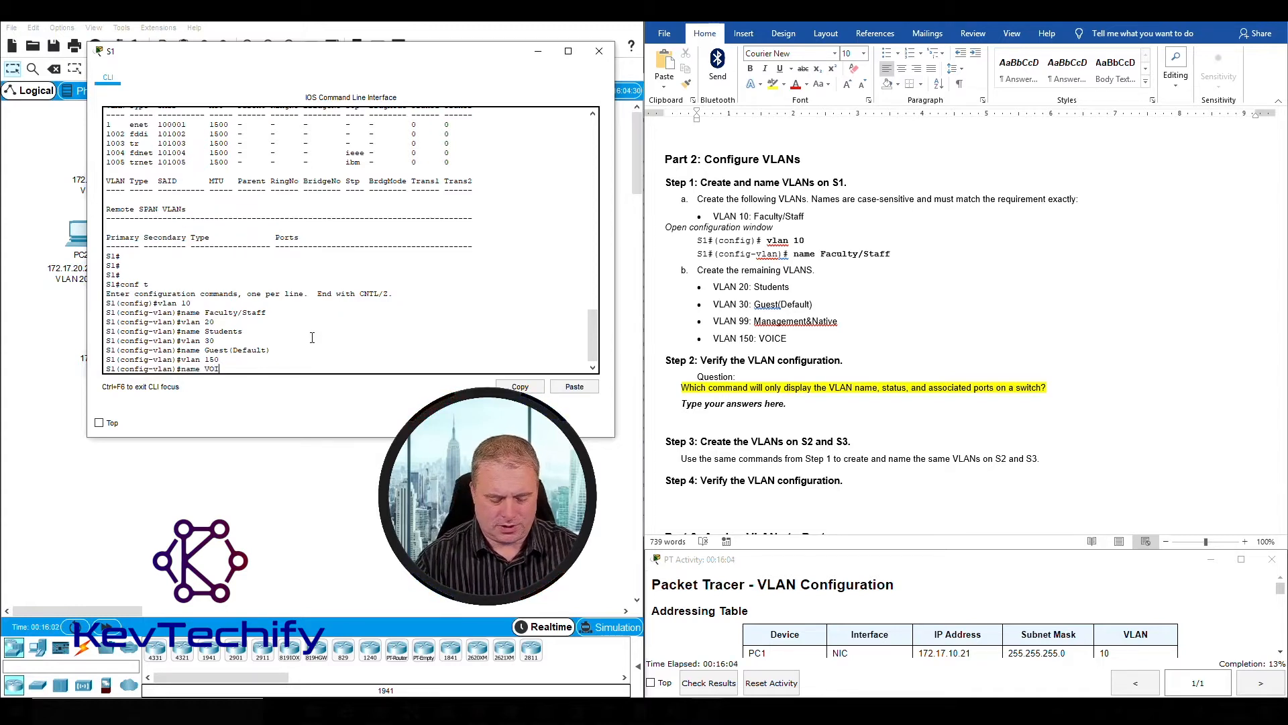
key(Return)
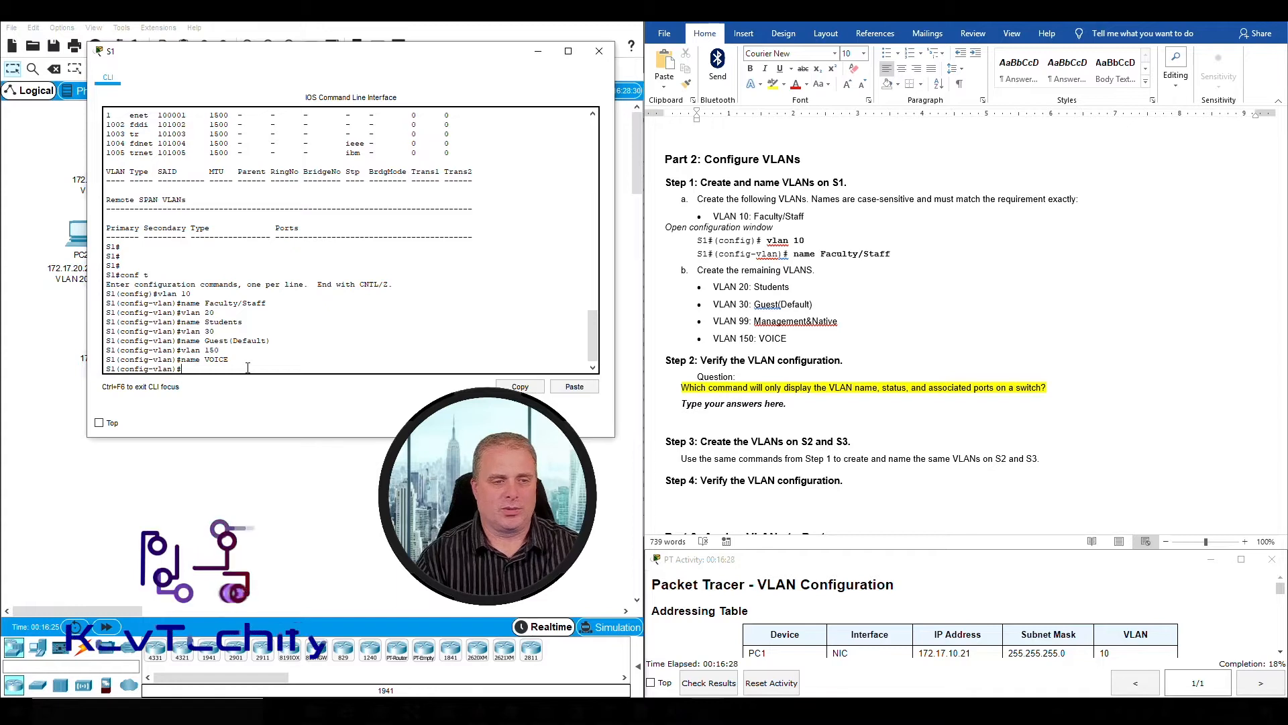
Exit VLAN and global configuration modes on S1 to return to the privileged EXEC prompt.
text(ex)
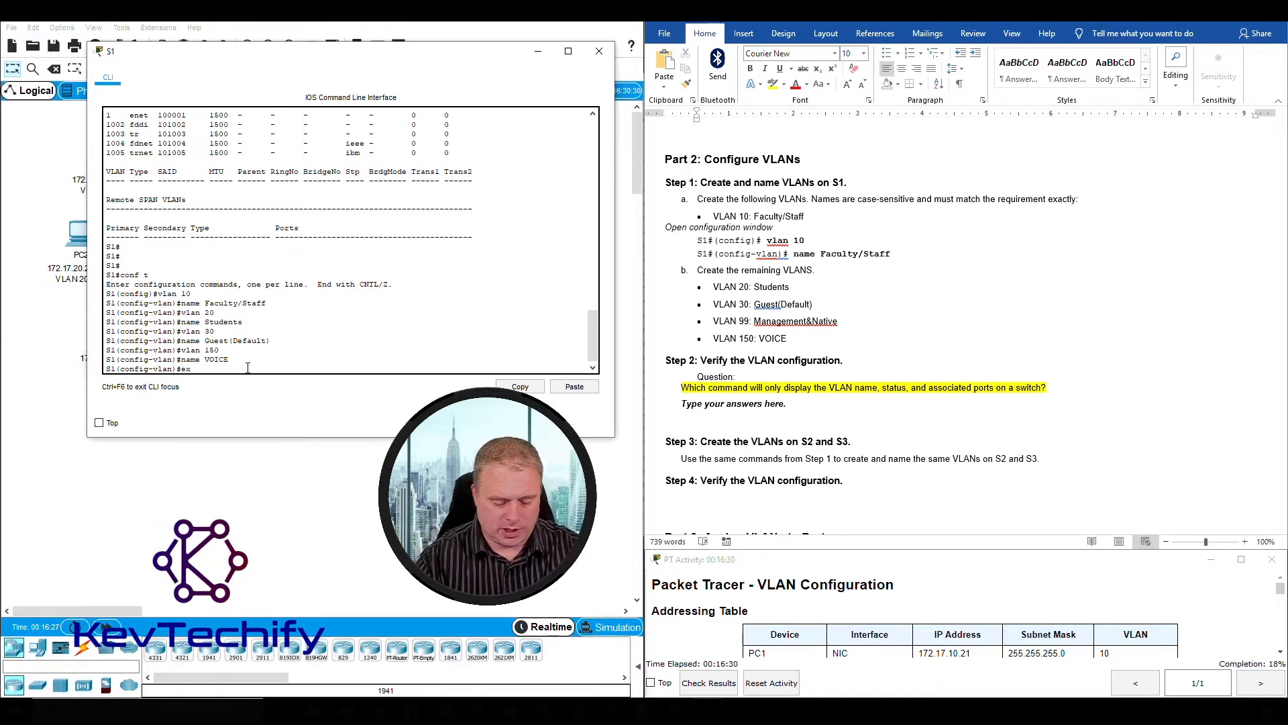
text(it)
key(Return)
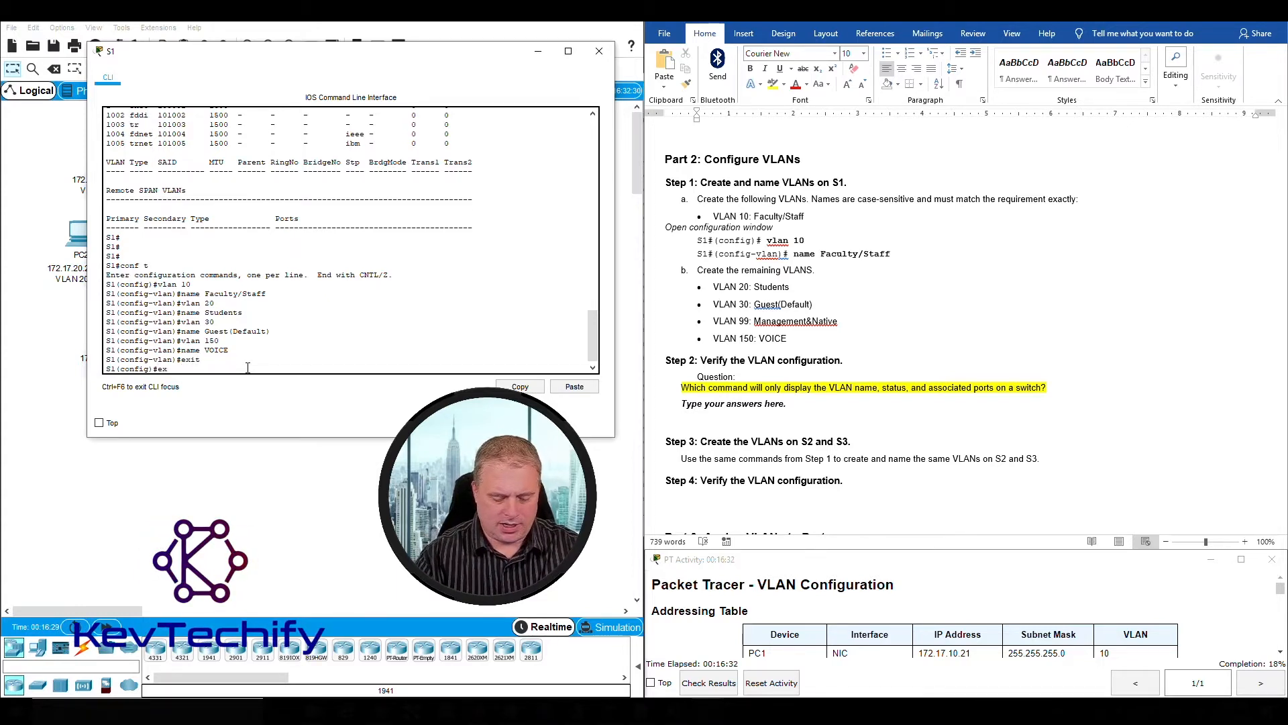
text(exit)
key(Return)
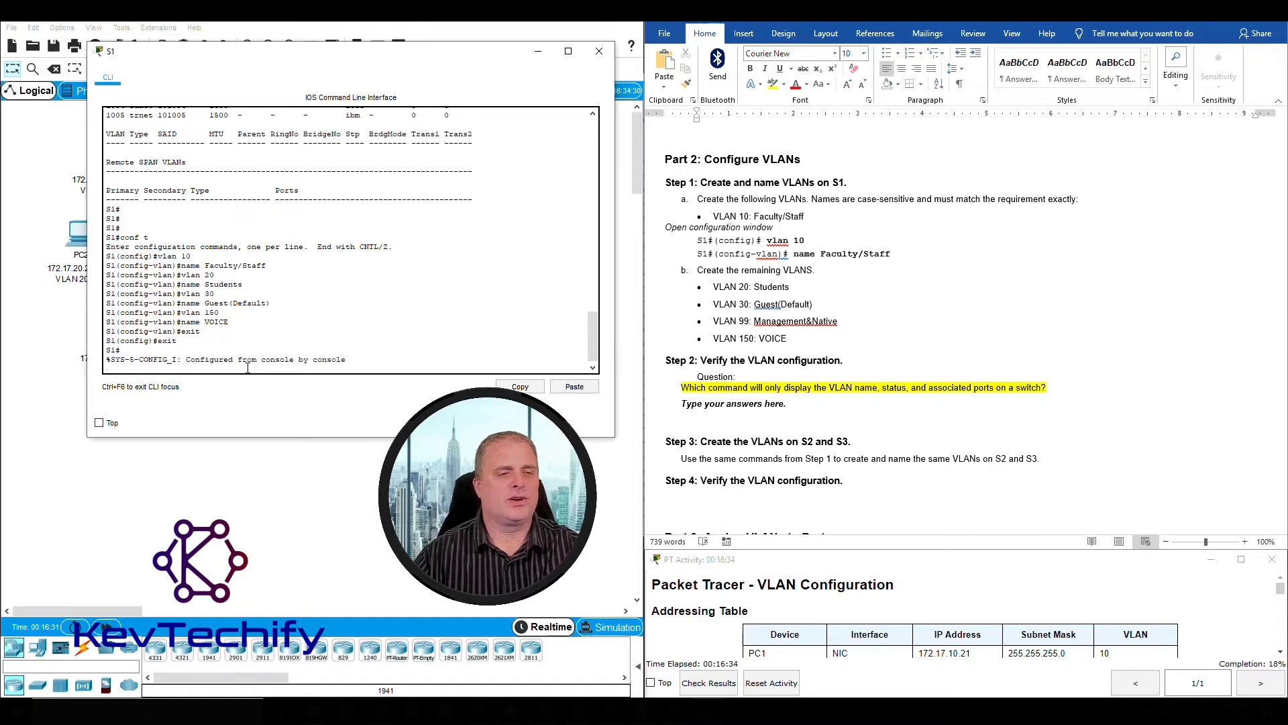
key(Return)
key(Return)
key(Return)
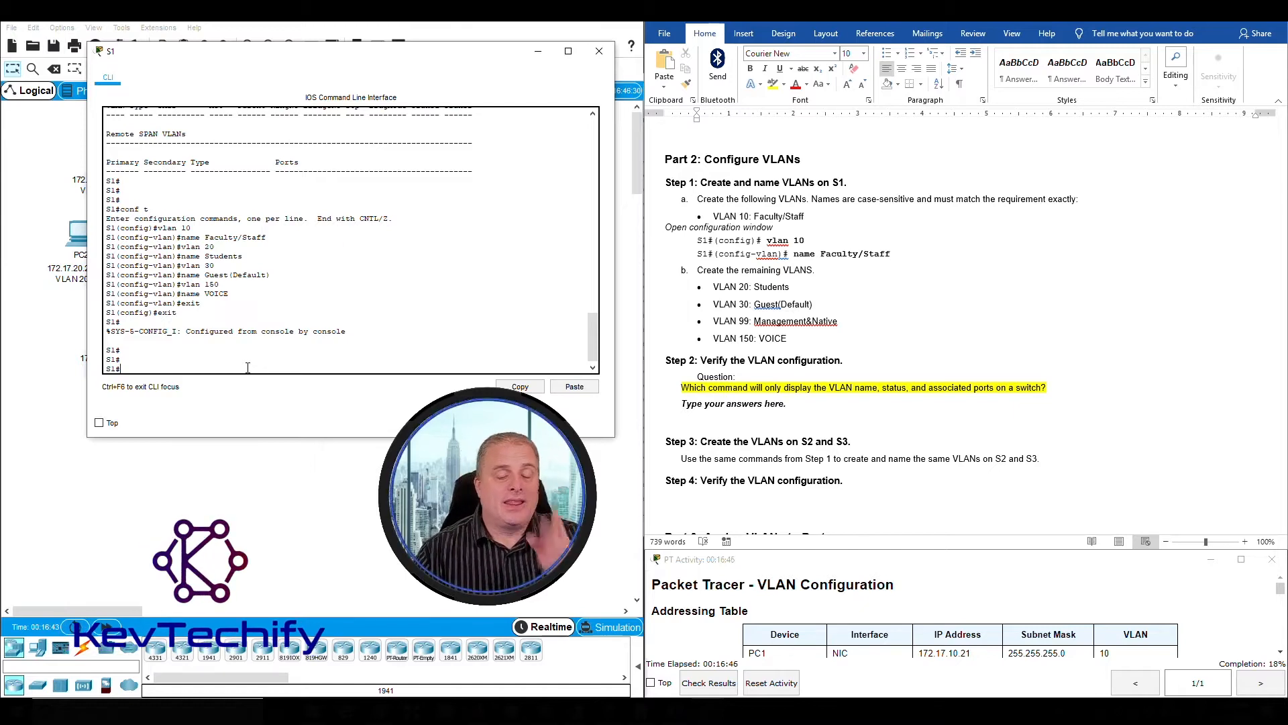
Run "sho vlan brief" on S1 and highlight the rows of the newly created VLANs.
text(sho v)
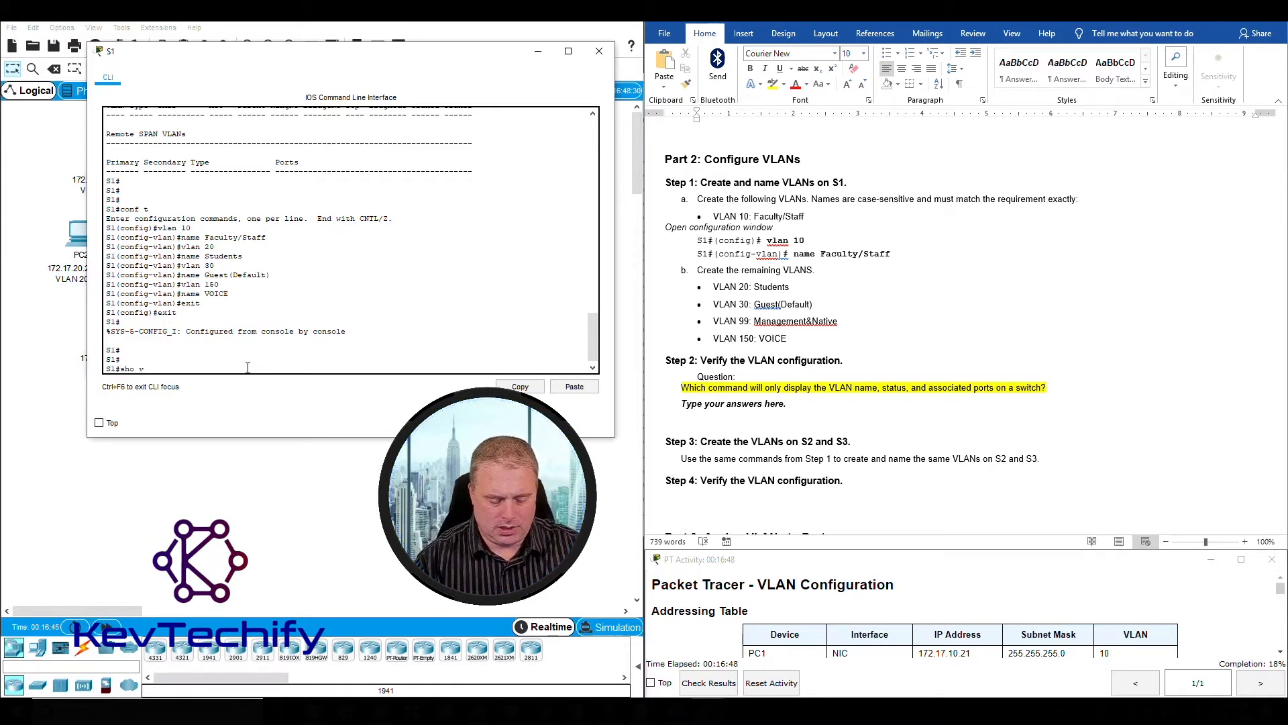
text(lan brief)
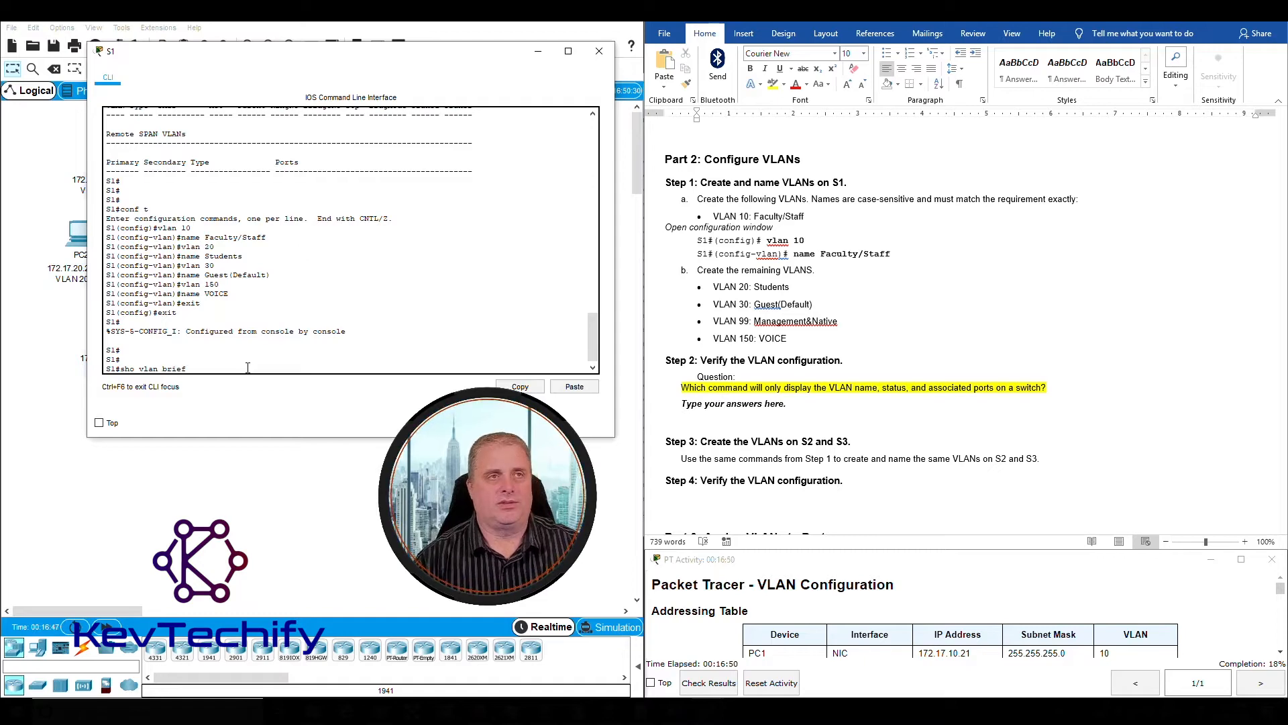
key(Return)
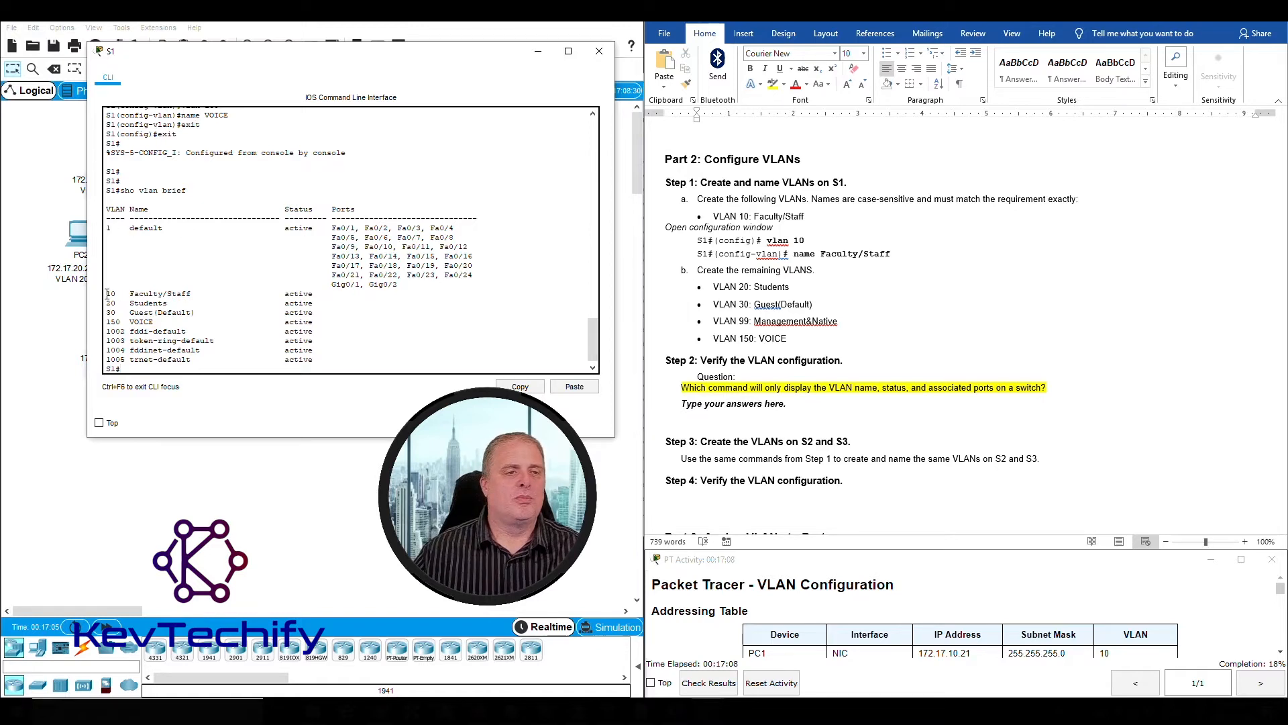
drag(106, 293, 360, 320)
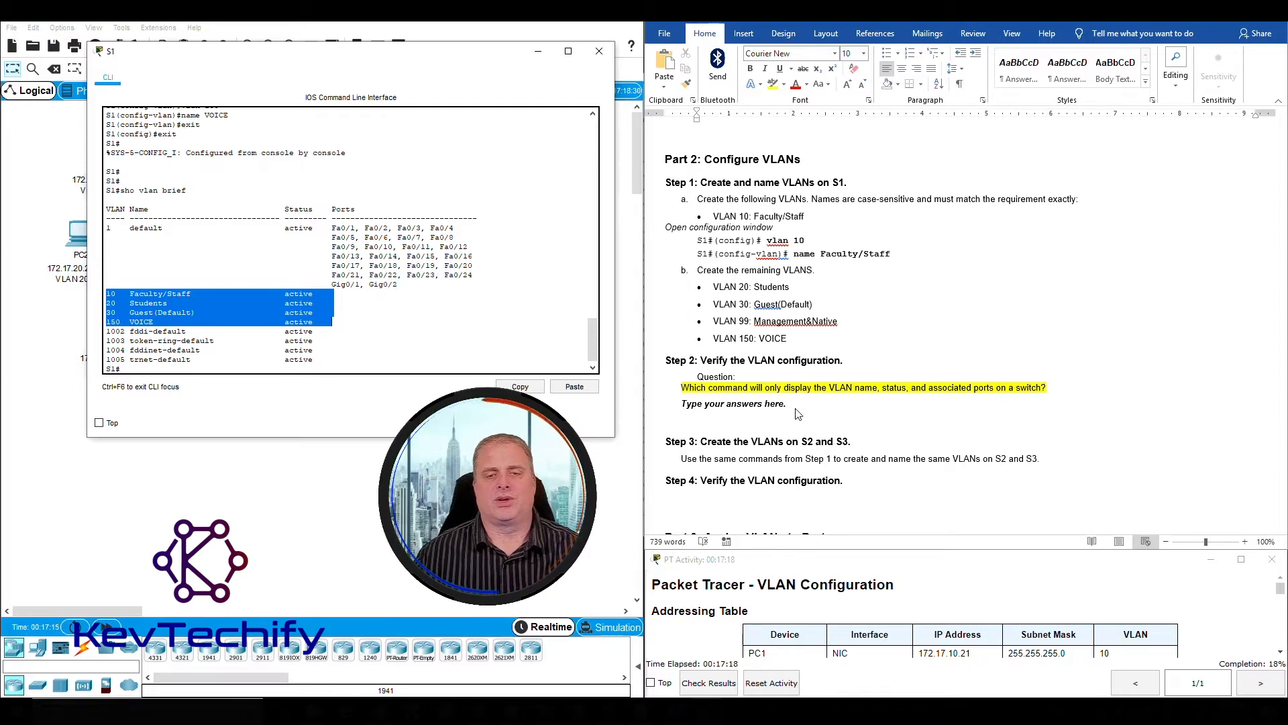
Replace the answer placeholder under the Step 2 question in the lab document with "Switch# show vlan brief".
click(738, 402)
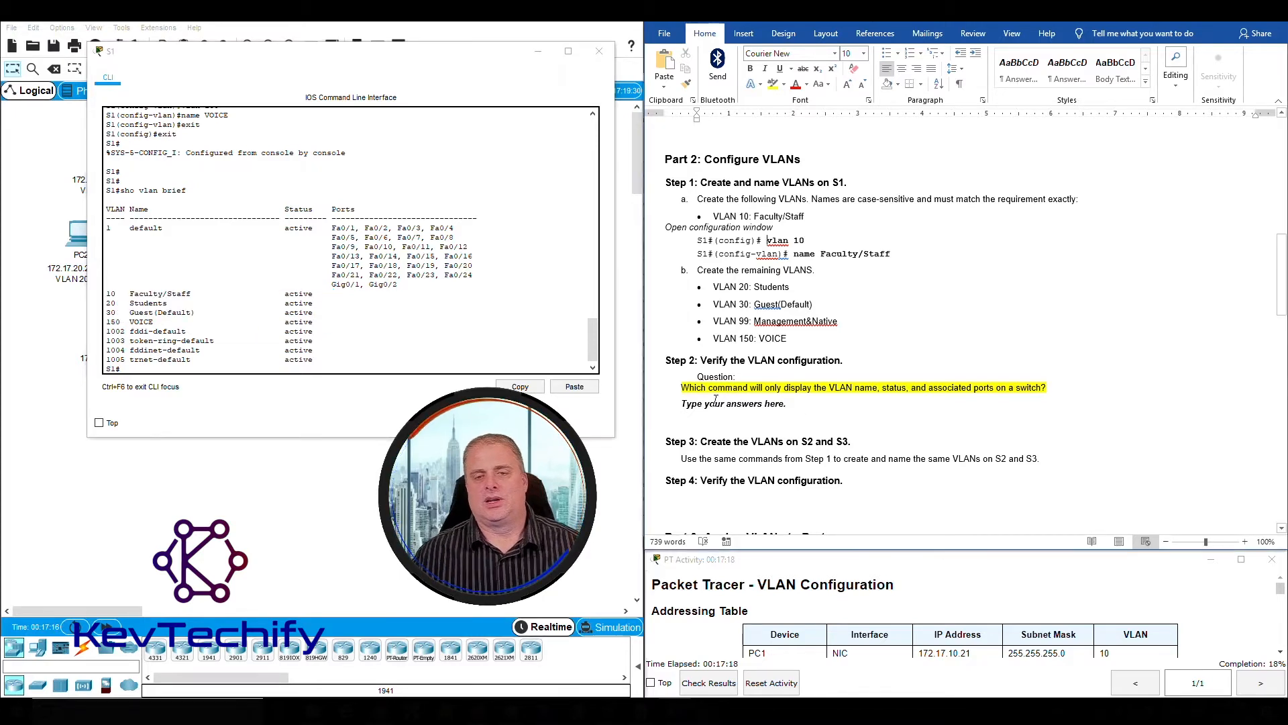
click(800, 404)
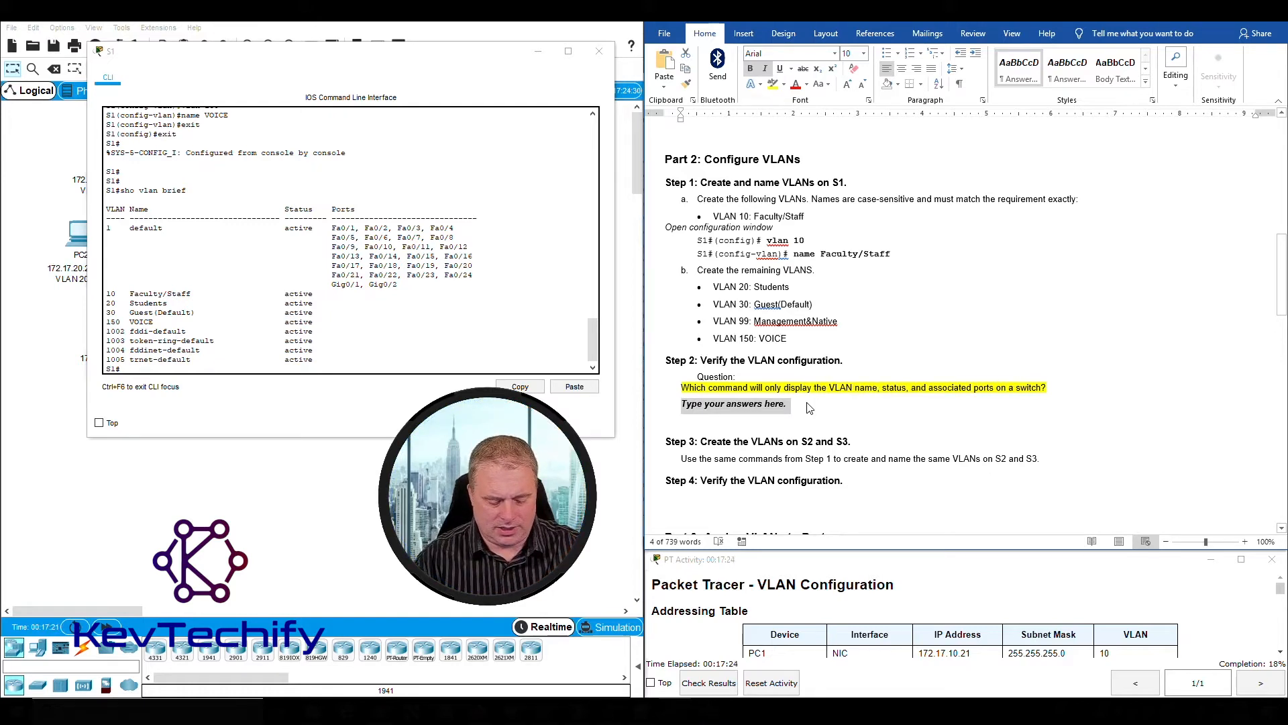
text(Switch# show vlan bri)
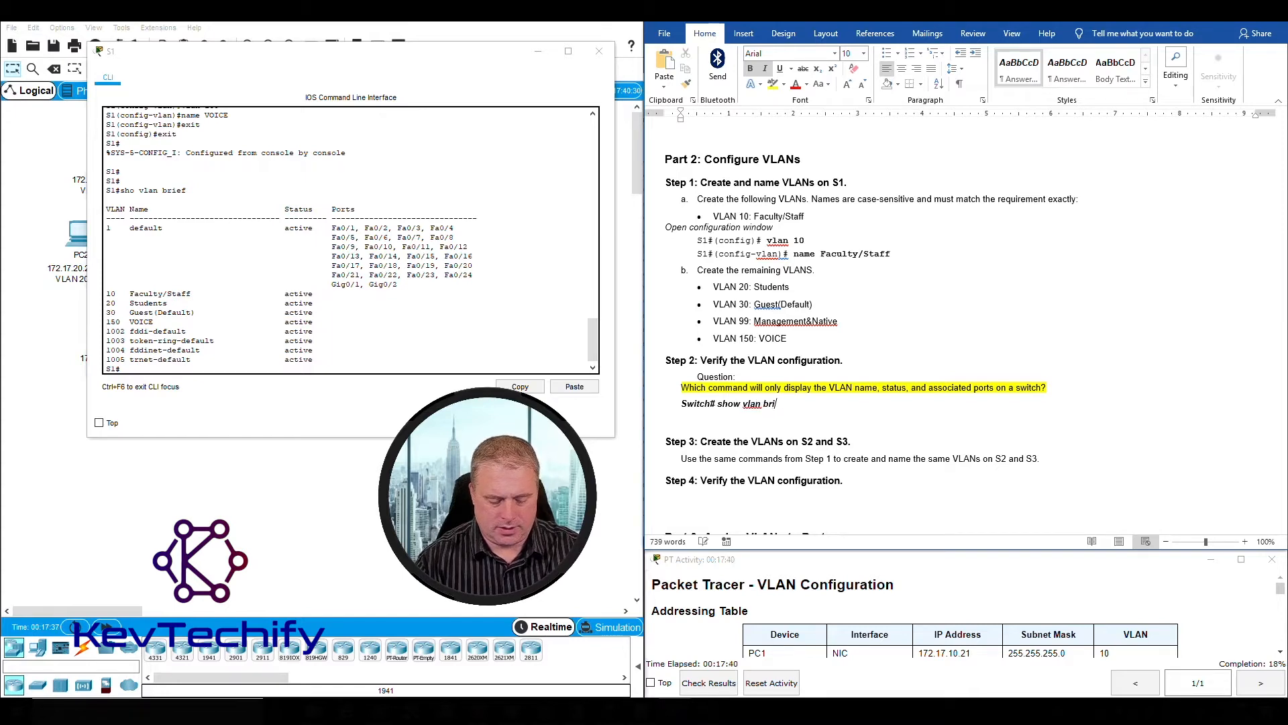
text(ef)
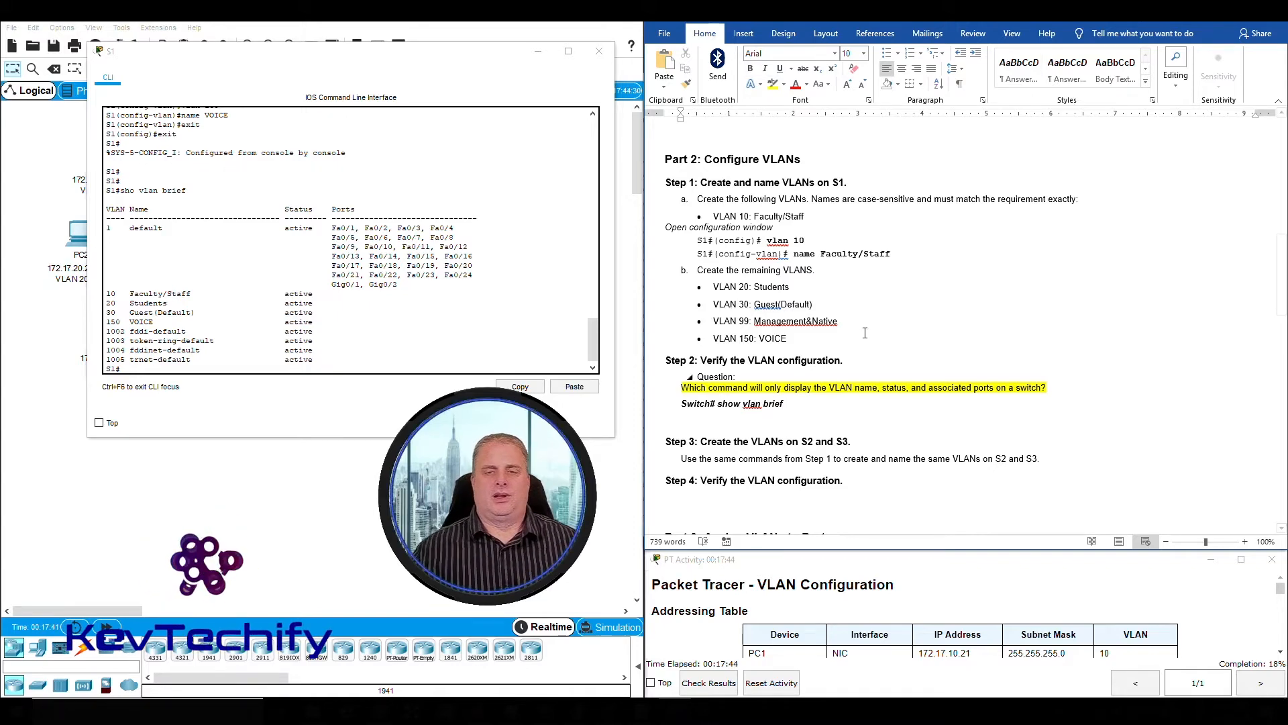
Close the S1 window and open the S2 command line, moving and widening its window beside the lab instructions.
scroll(865, 334, down, 4)
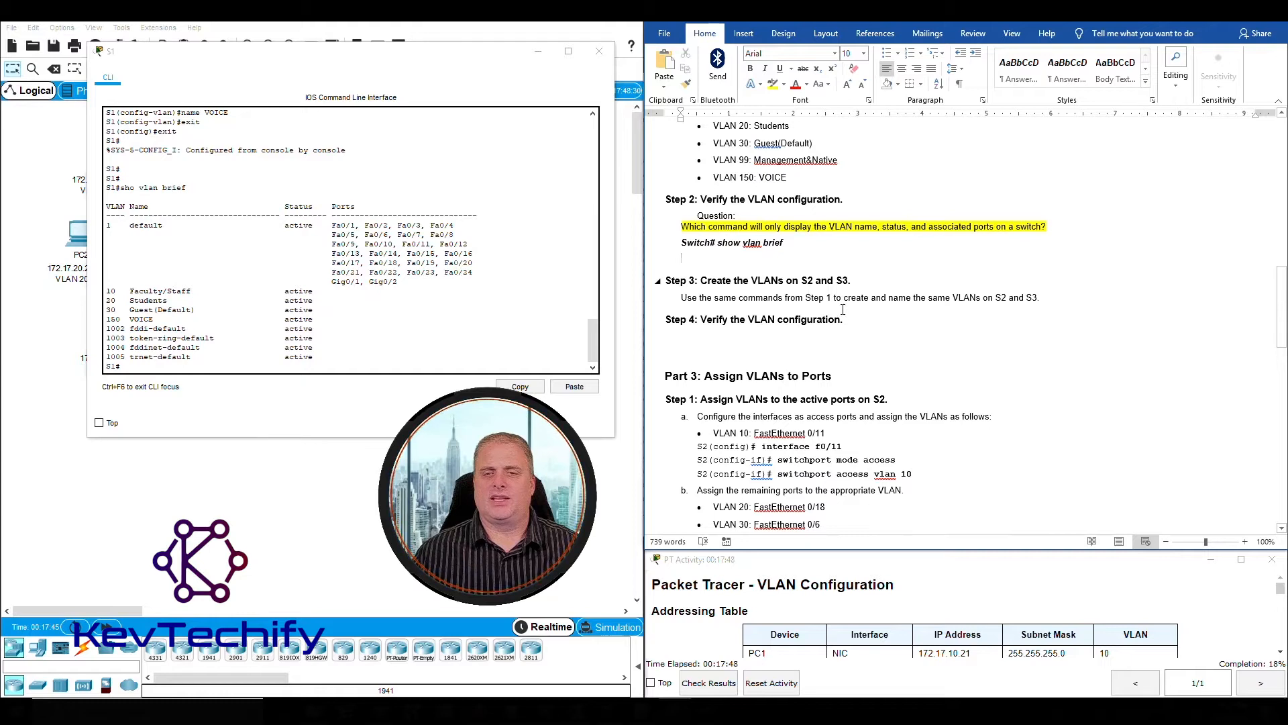
scroll(849, 320, up, 1)
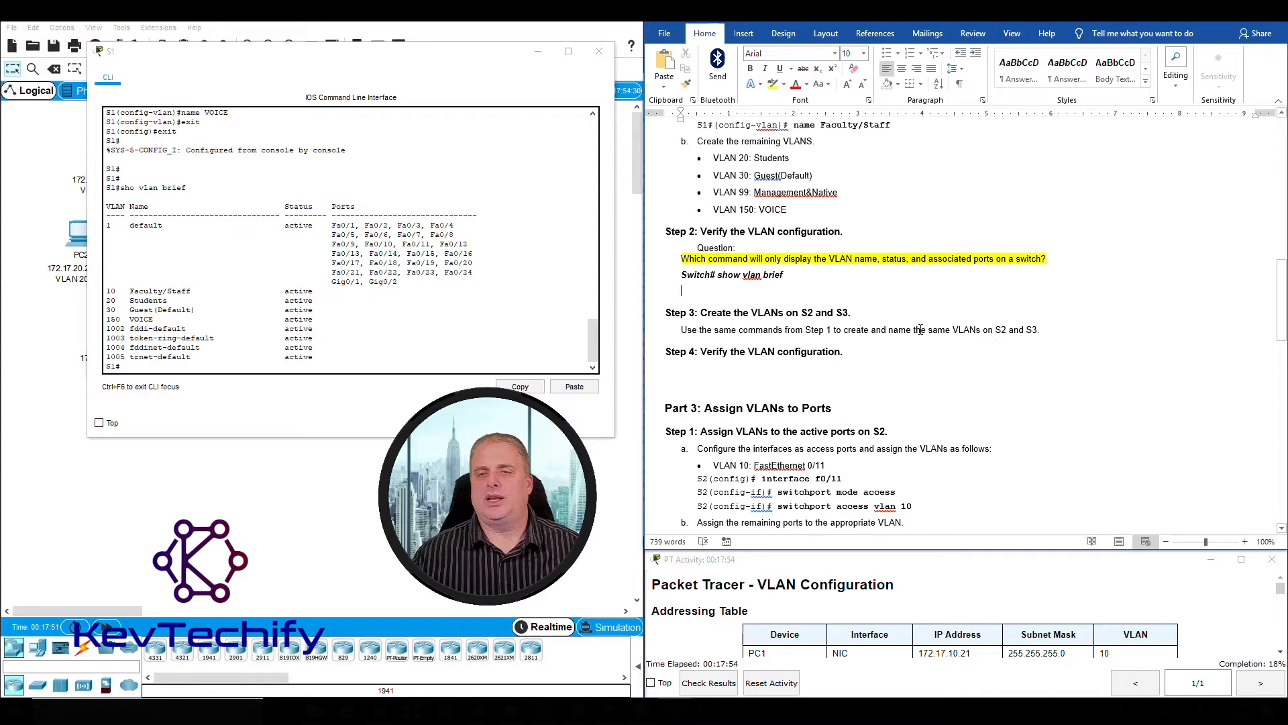
scroll(938, 328, up, 3)
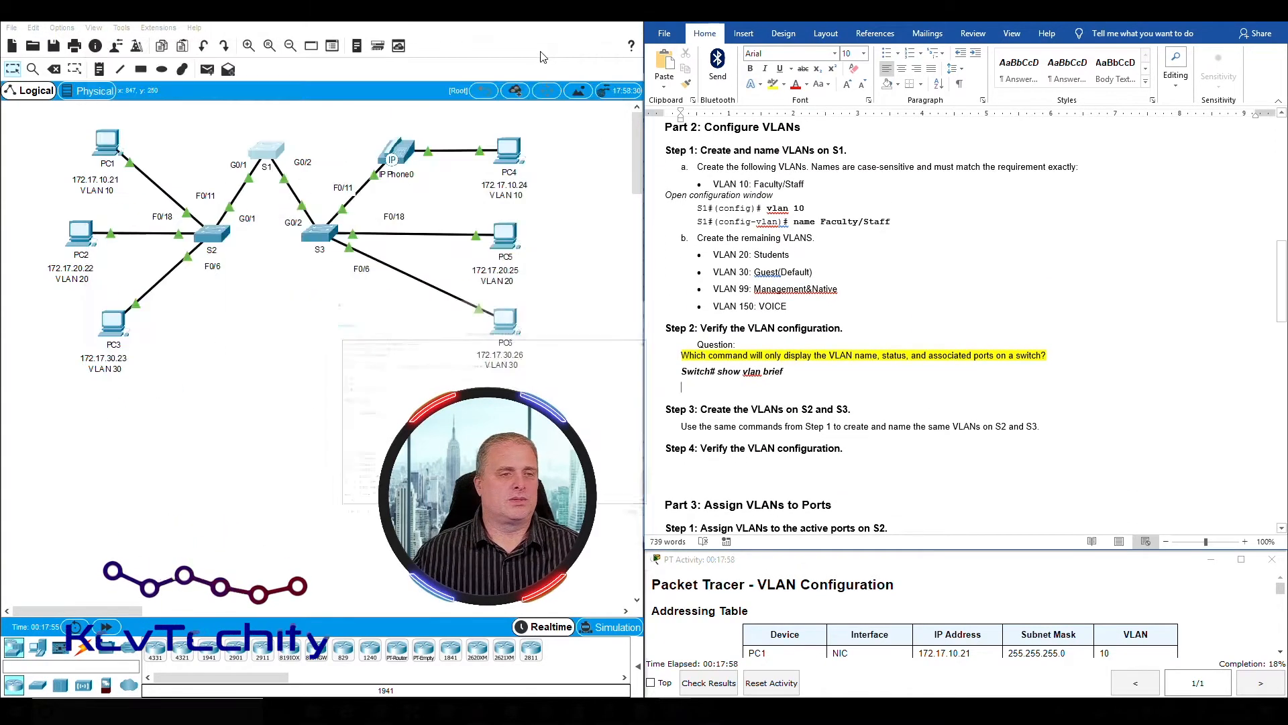
click(599, 51)
click(211, 233)
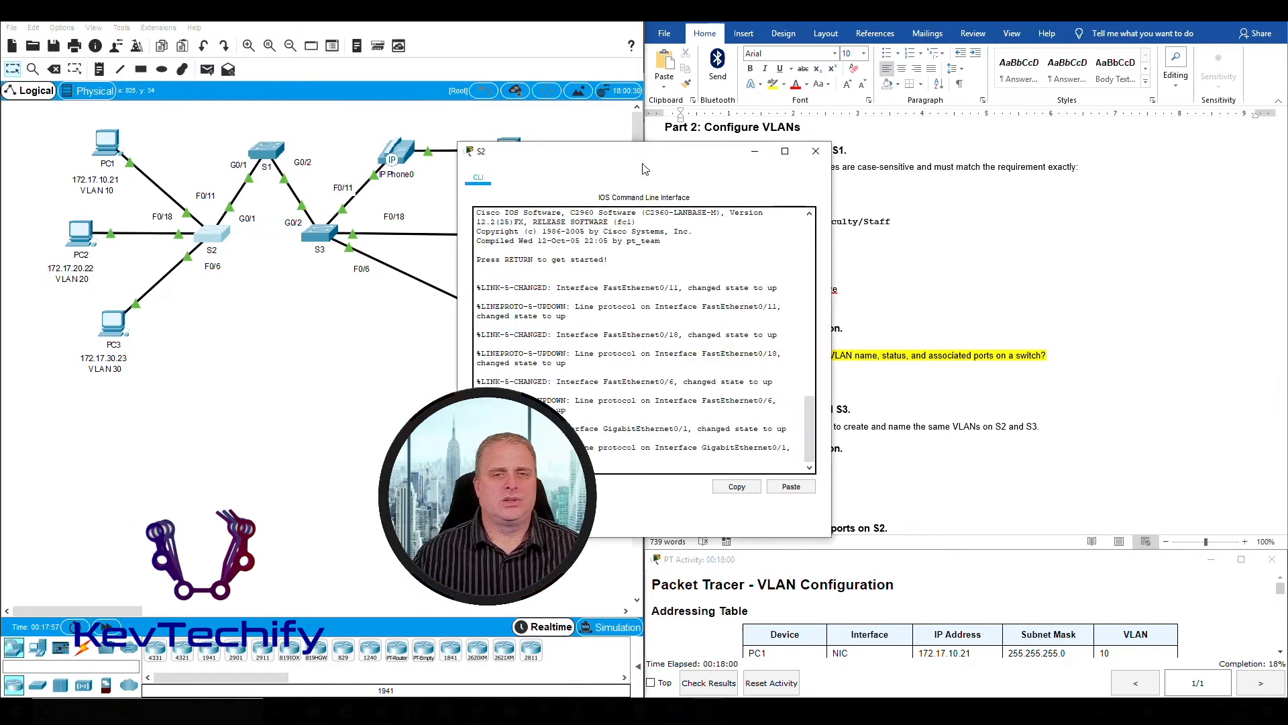
drag(636, 143, 274, 27)
drag(463, 171, 609, 170)
Enter privileged EXEC mode on S2 with "enable" and open global configuration mode with "conf t".
key(Return)
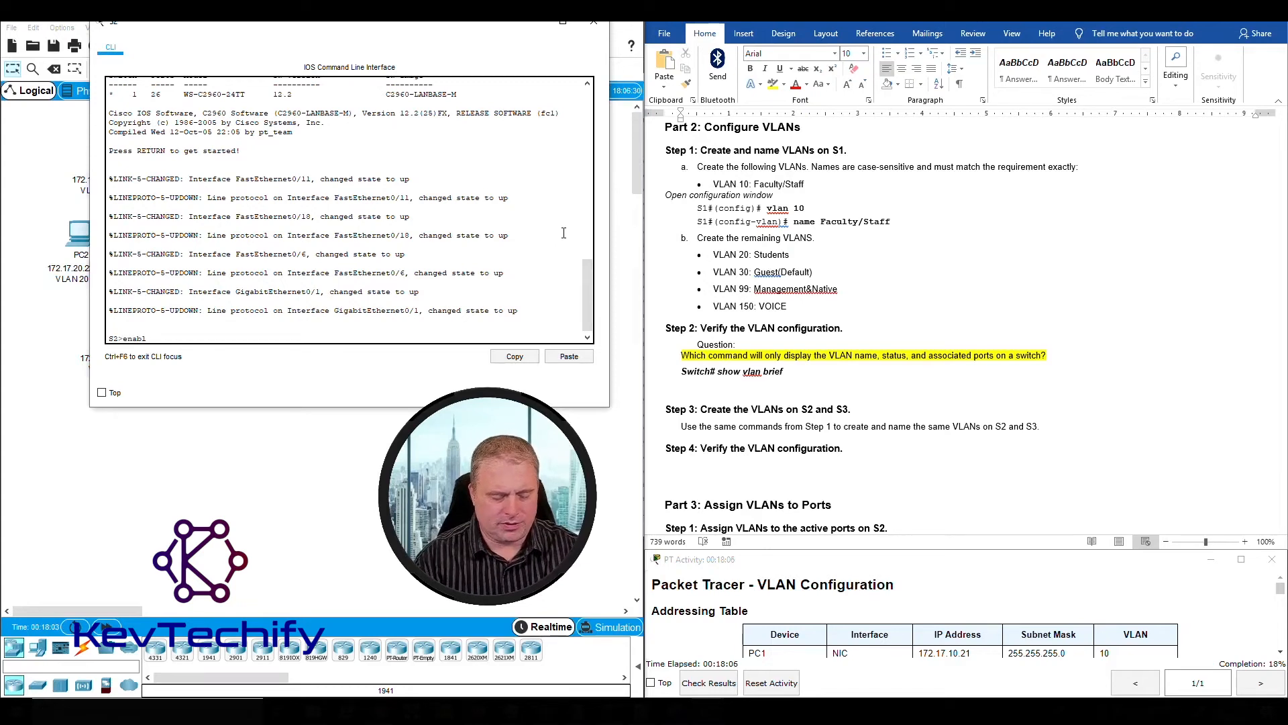
key(Return)
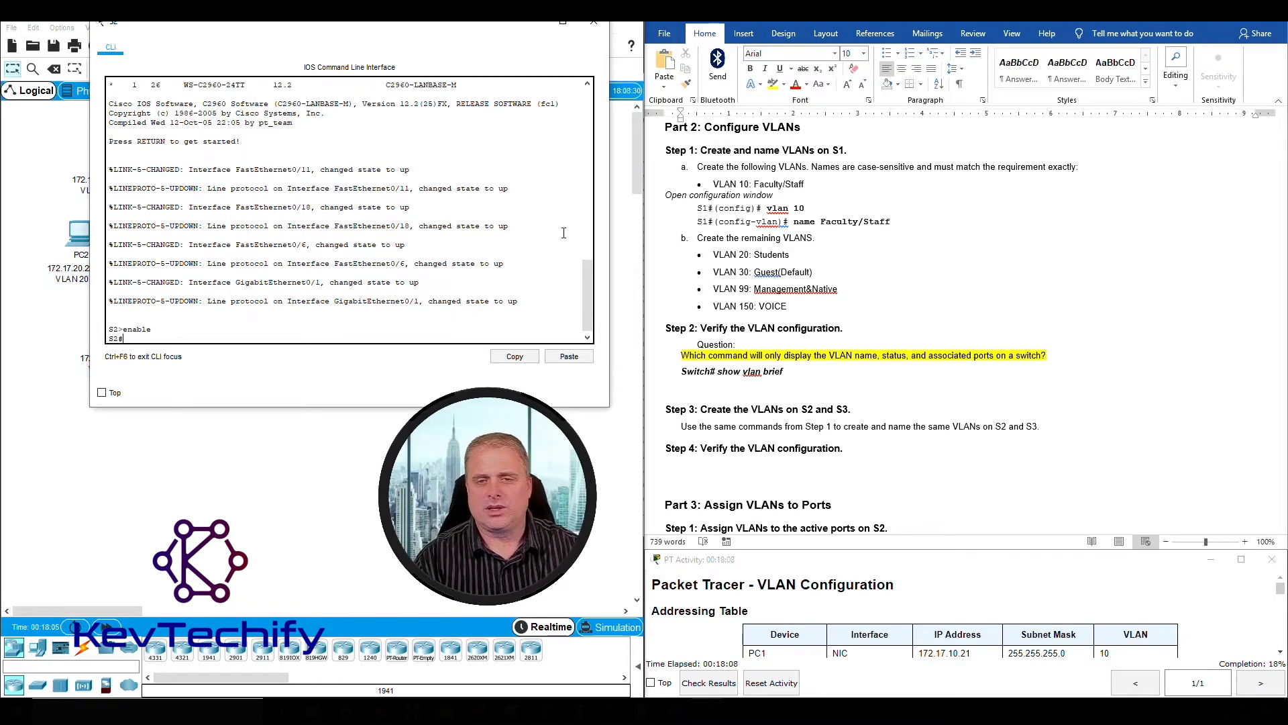
text(conf)
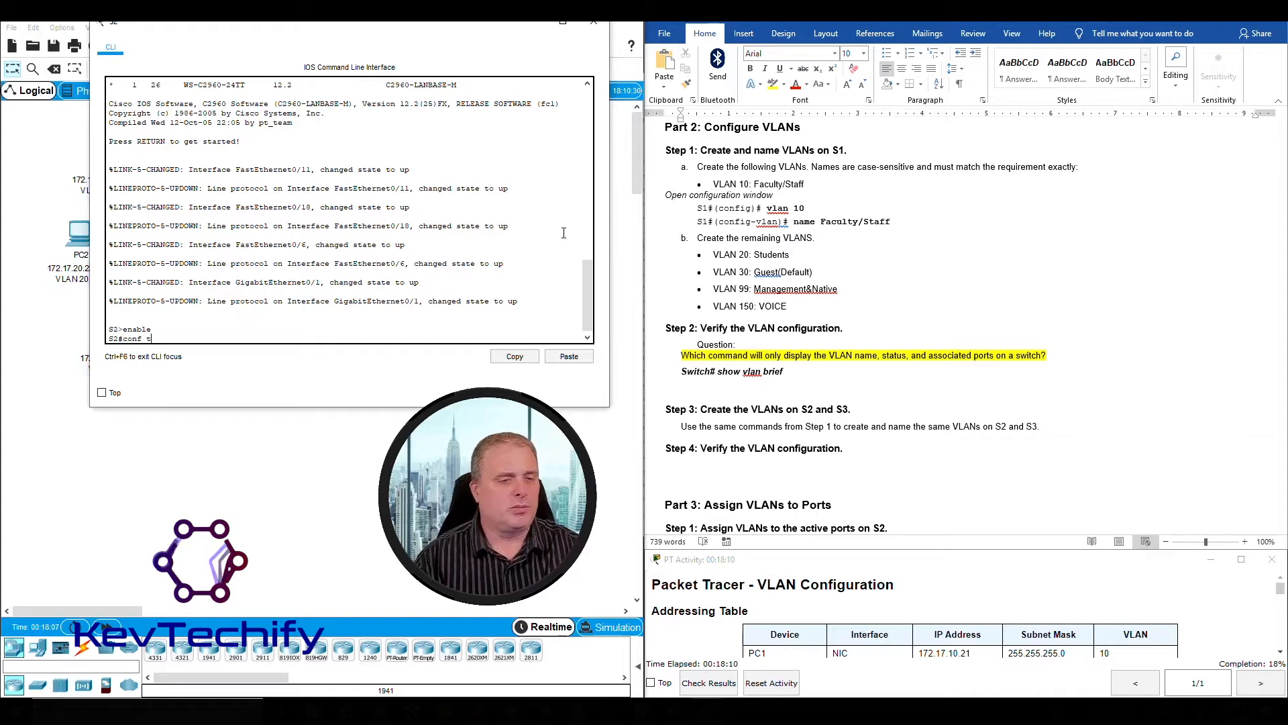
text( t)
key(Return)
Create VLAN 10 on S2 and name it Faculty/Staff.
text(vlan)
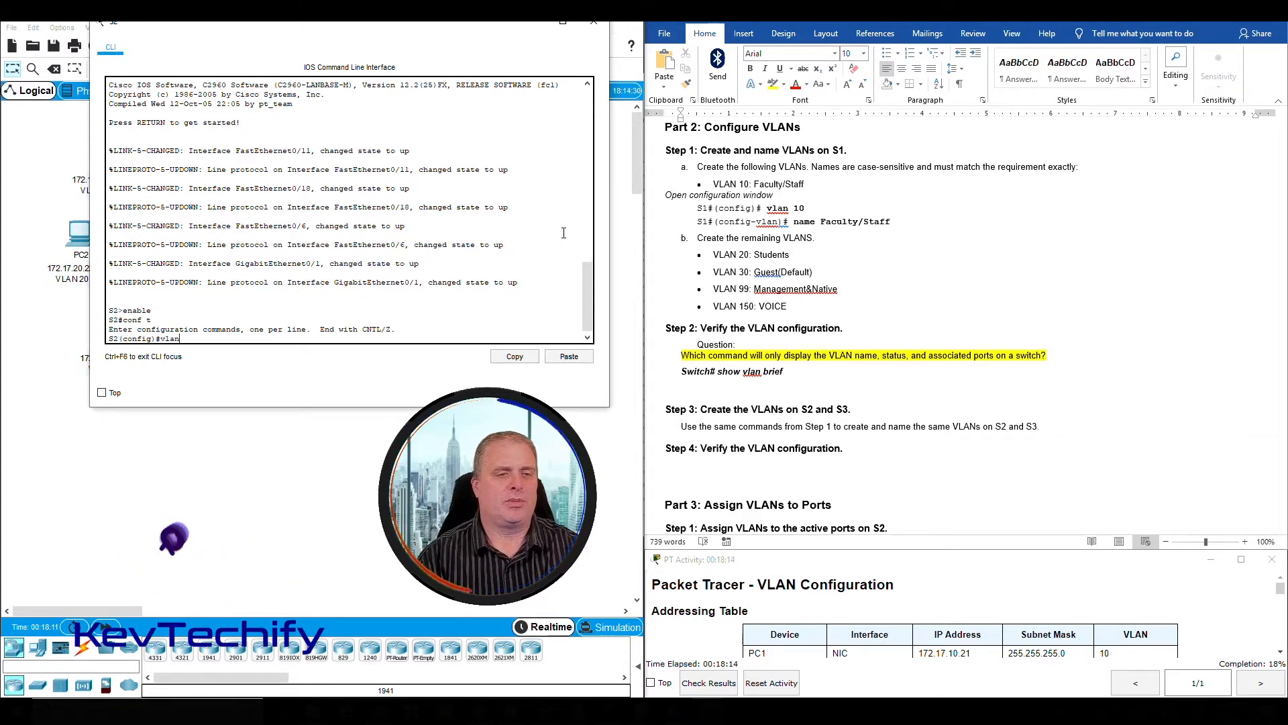
text( 10)
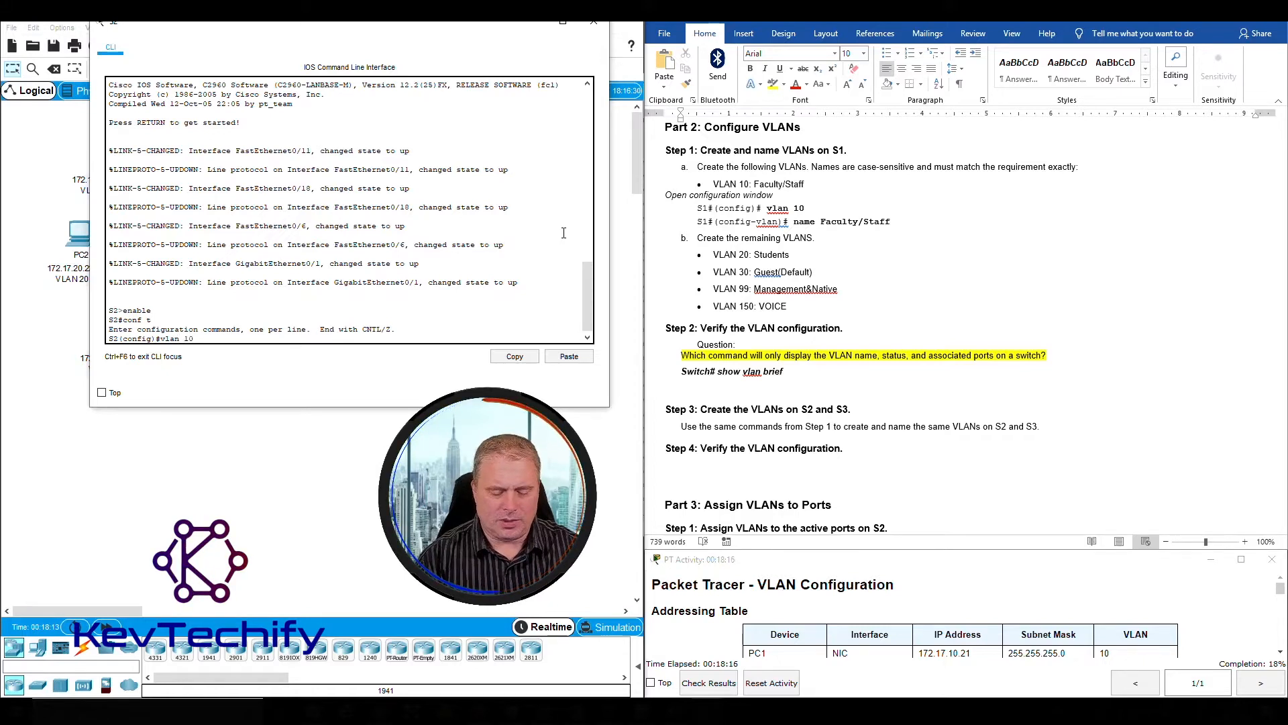
key(Return)
text(nam)
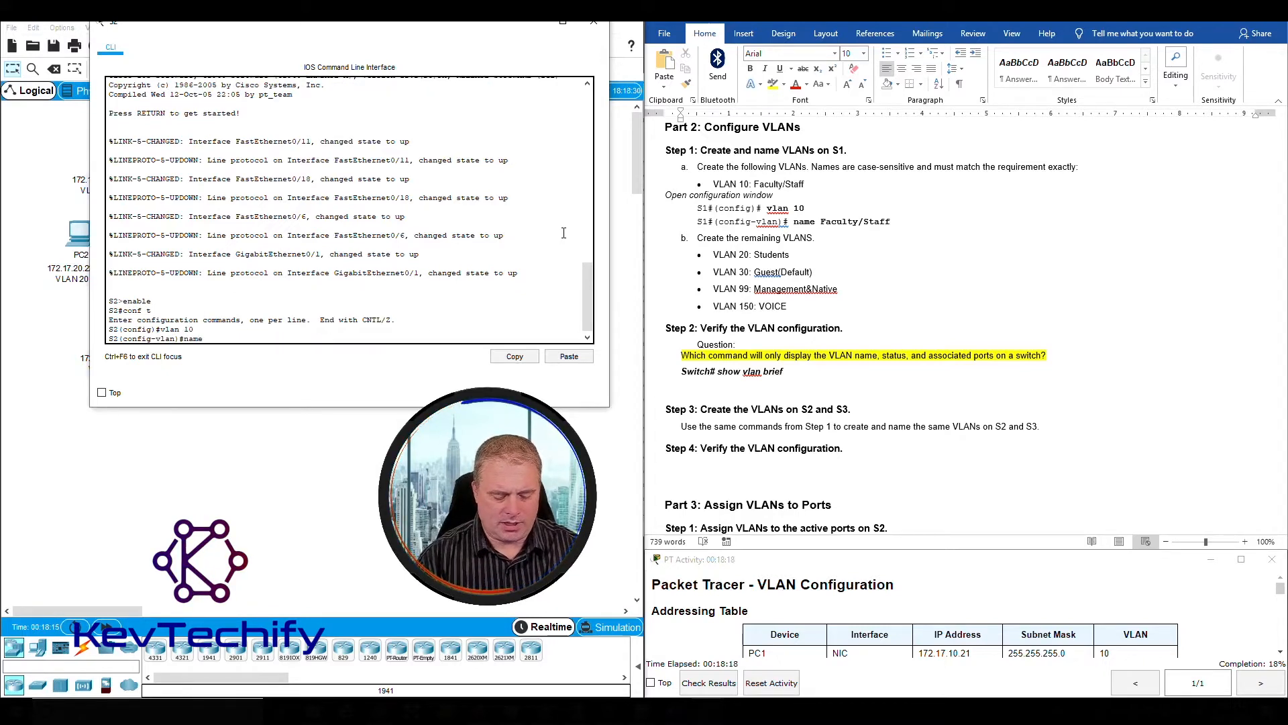
text(e Faculty/Staff)
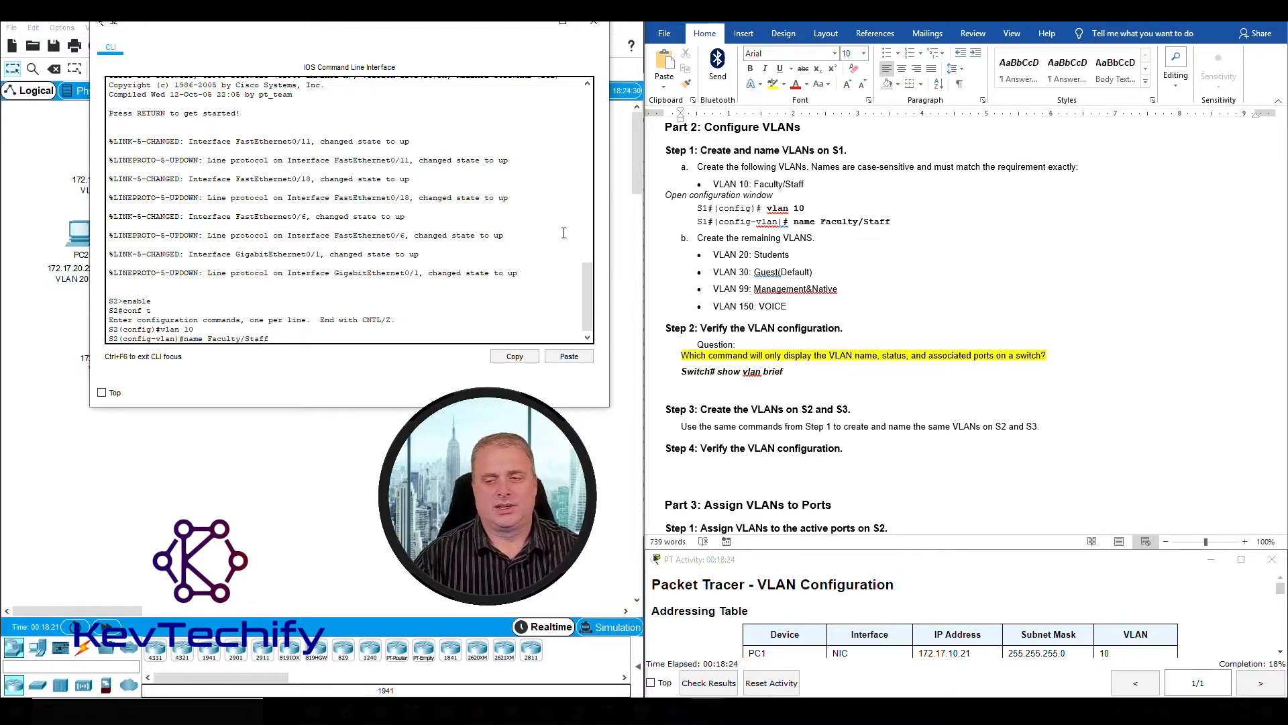
key(Return)
Create VLAN 20 on S2 and name it Students.
text(vlan )
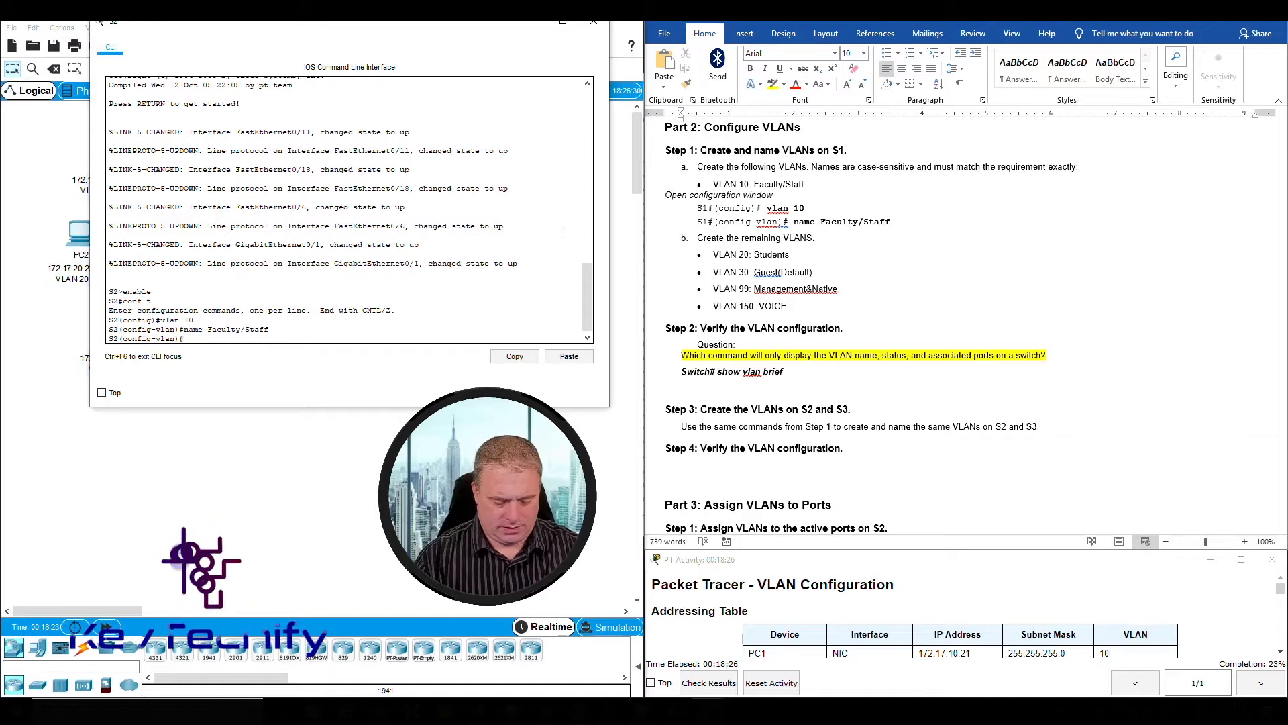
text(20)
key(Return)
text(name Students)
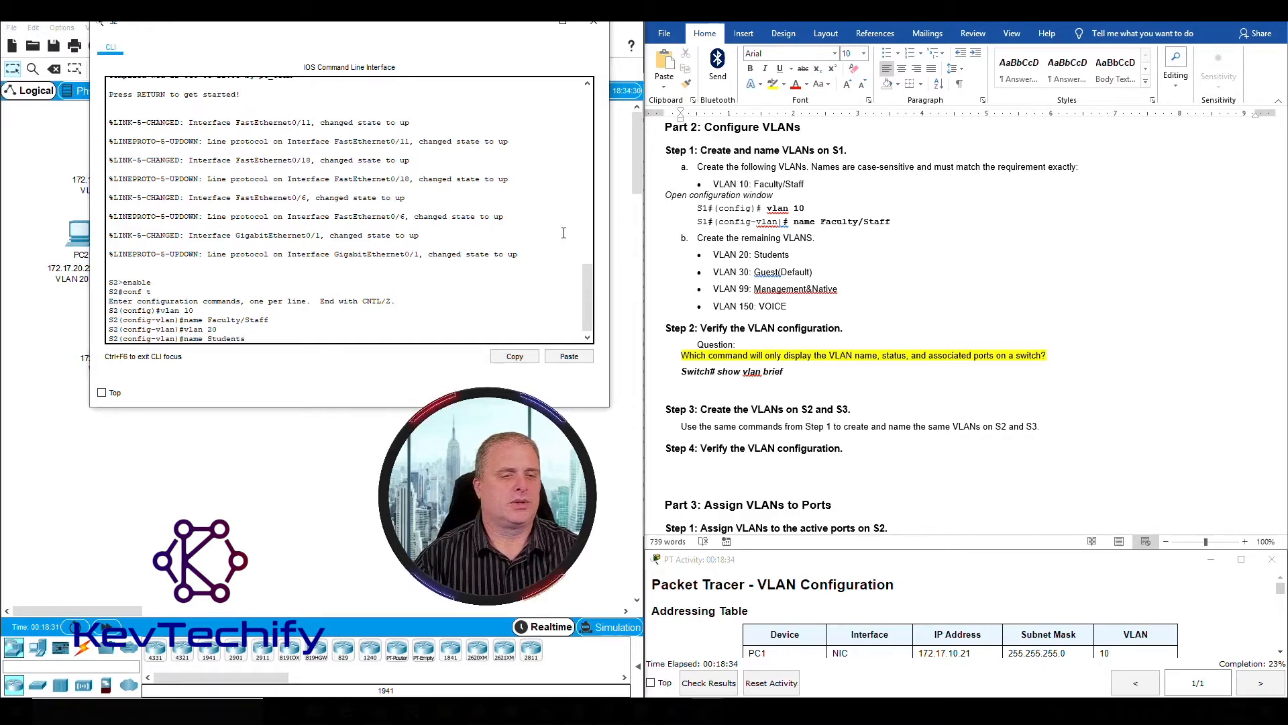
key(Return)
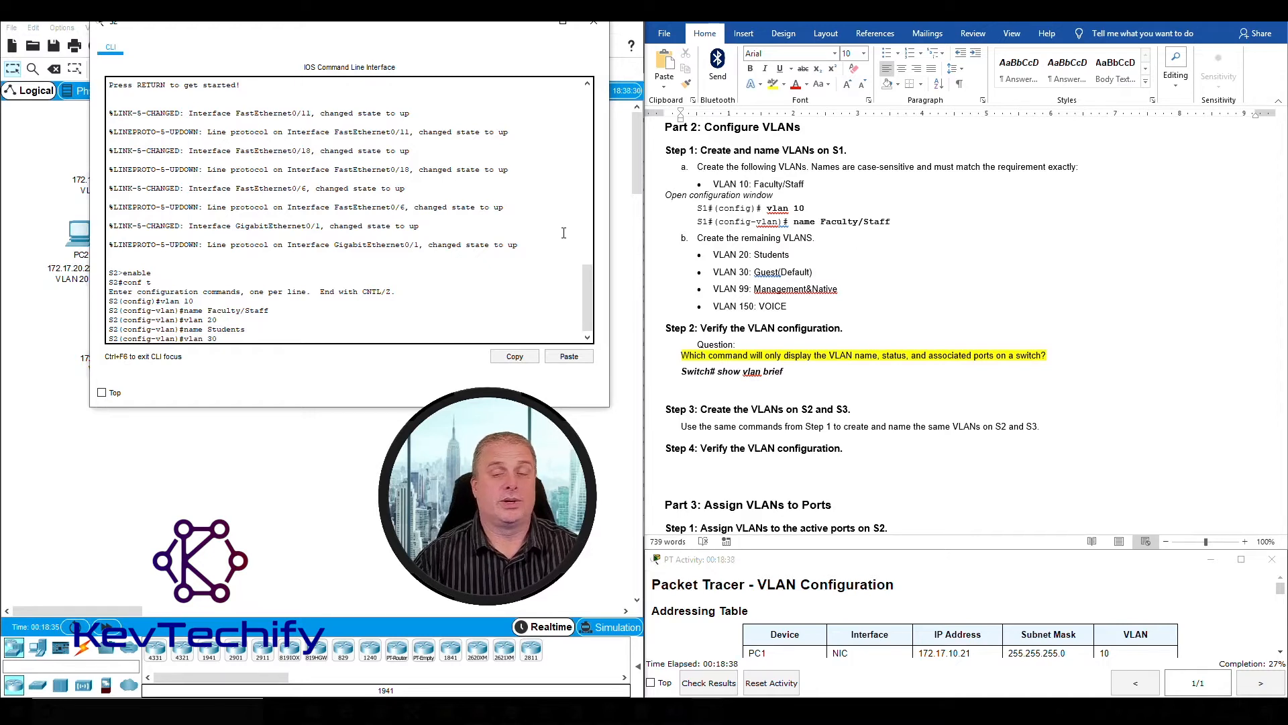
Create VLAN 30 on S2 and name it Guest(Default).
text(vlan 30)
key(Return)
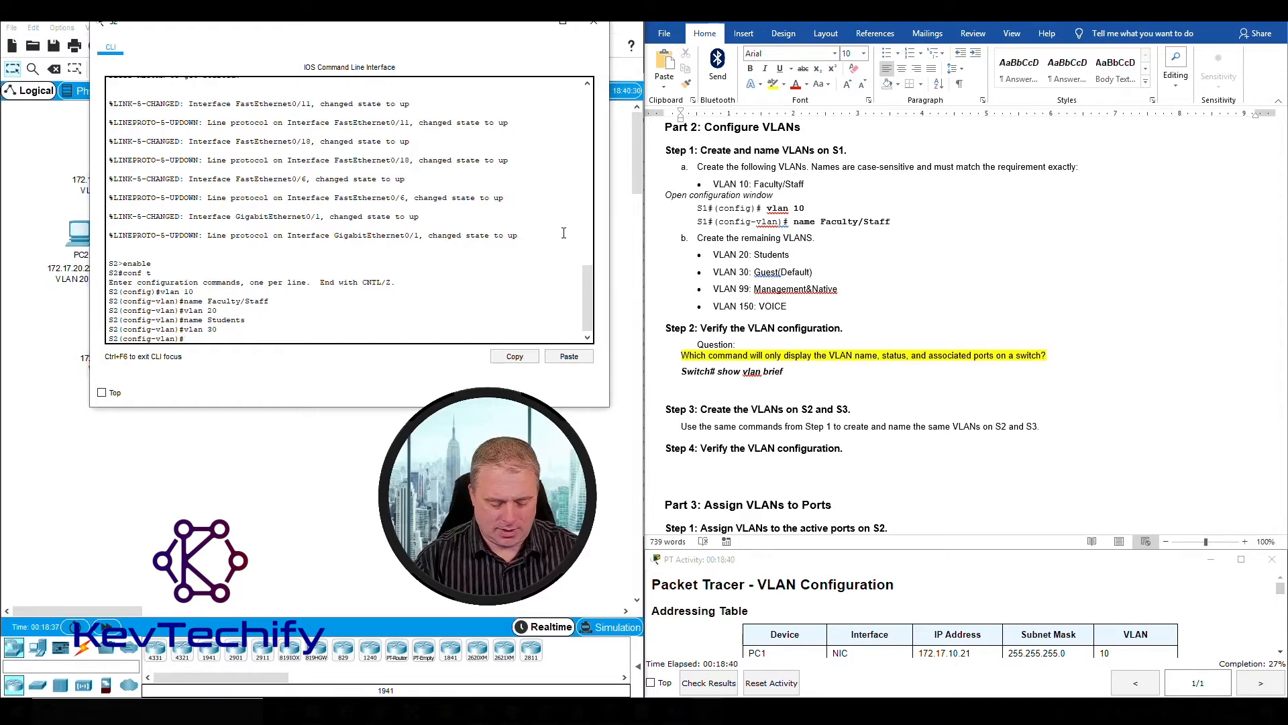
text(name Gues)
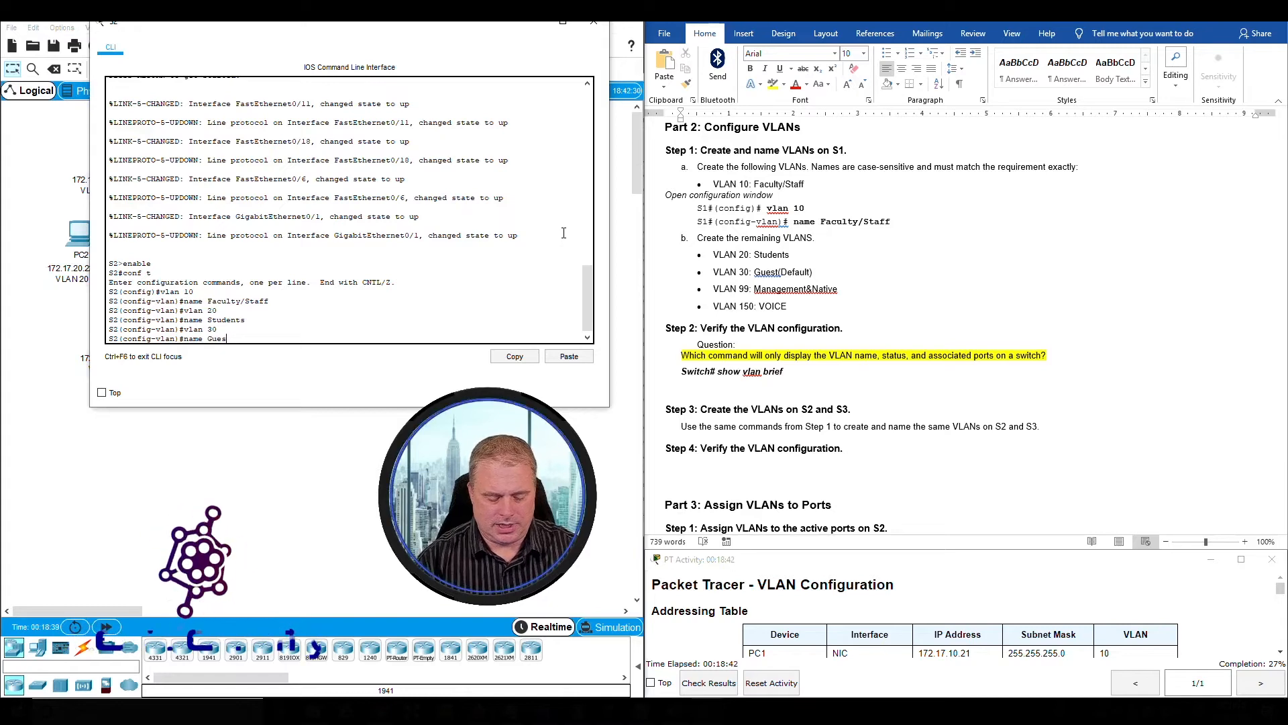
text(t()
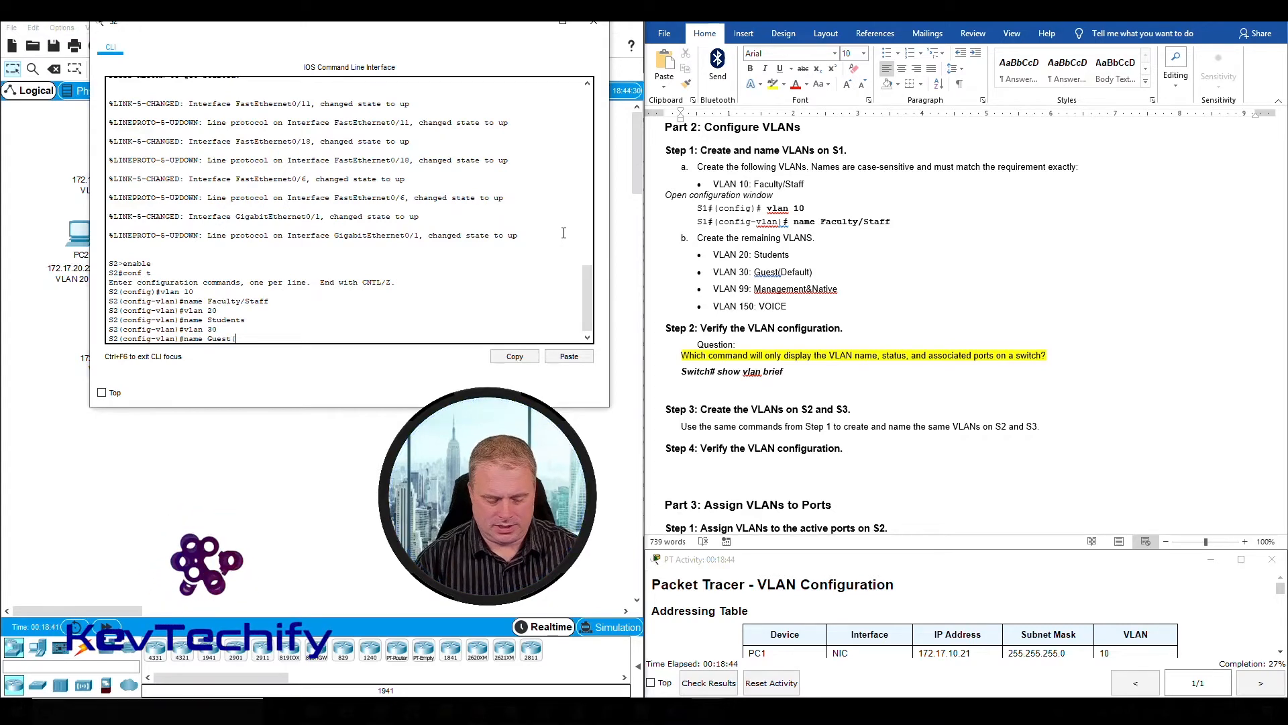
text(Default)
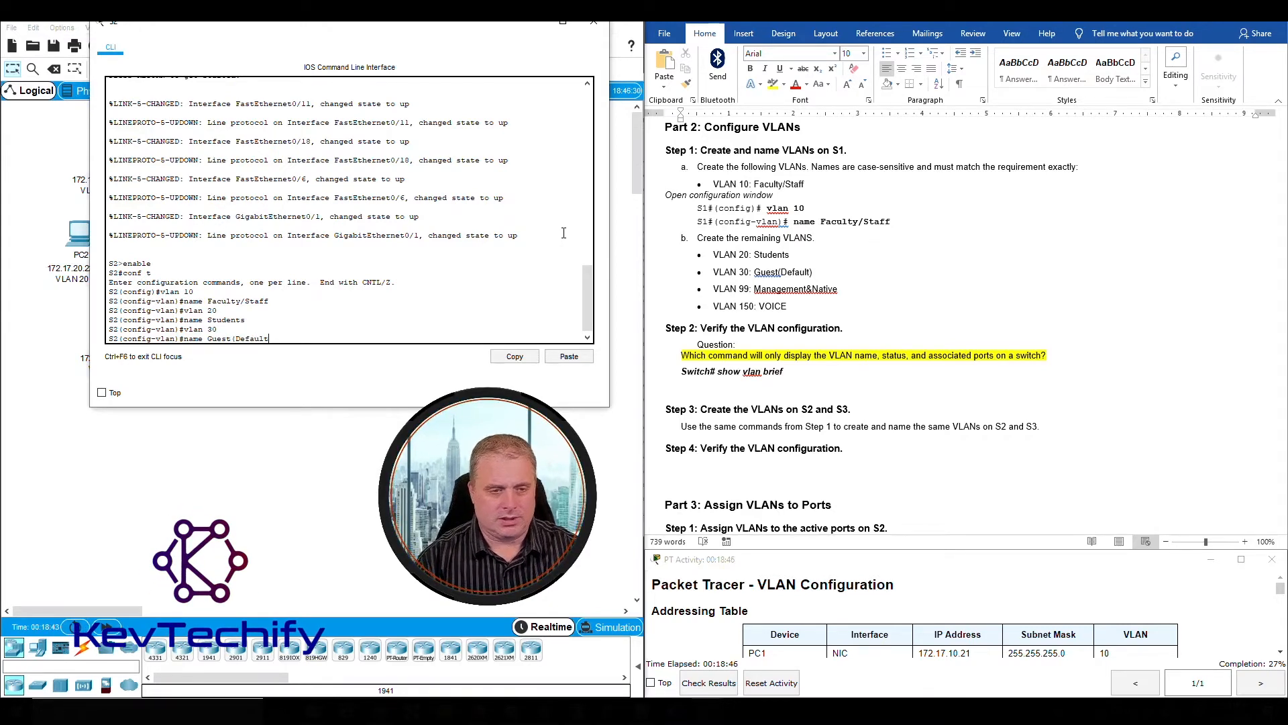
text())
key(Return)
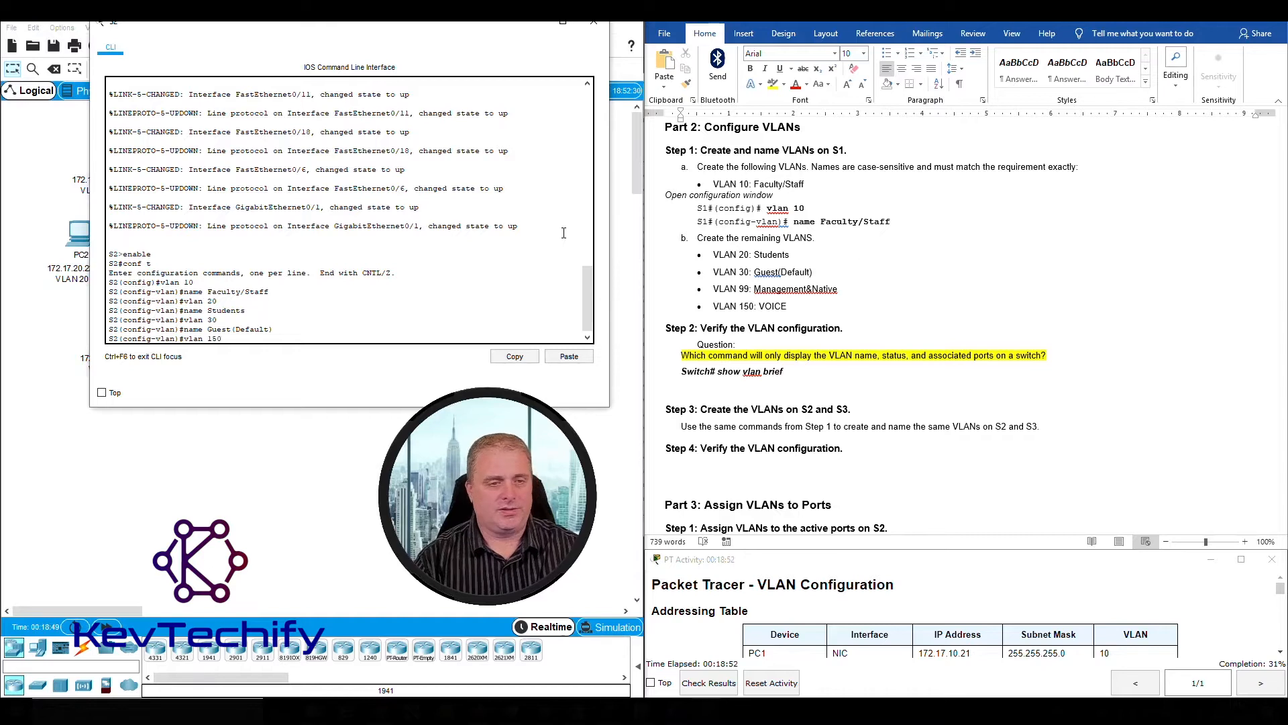
Create VLAN 150 on S2 and name it VOICE.
key(Return)
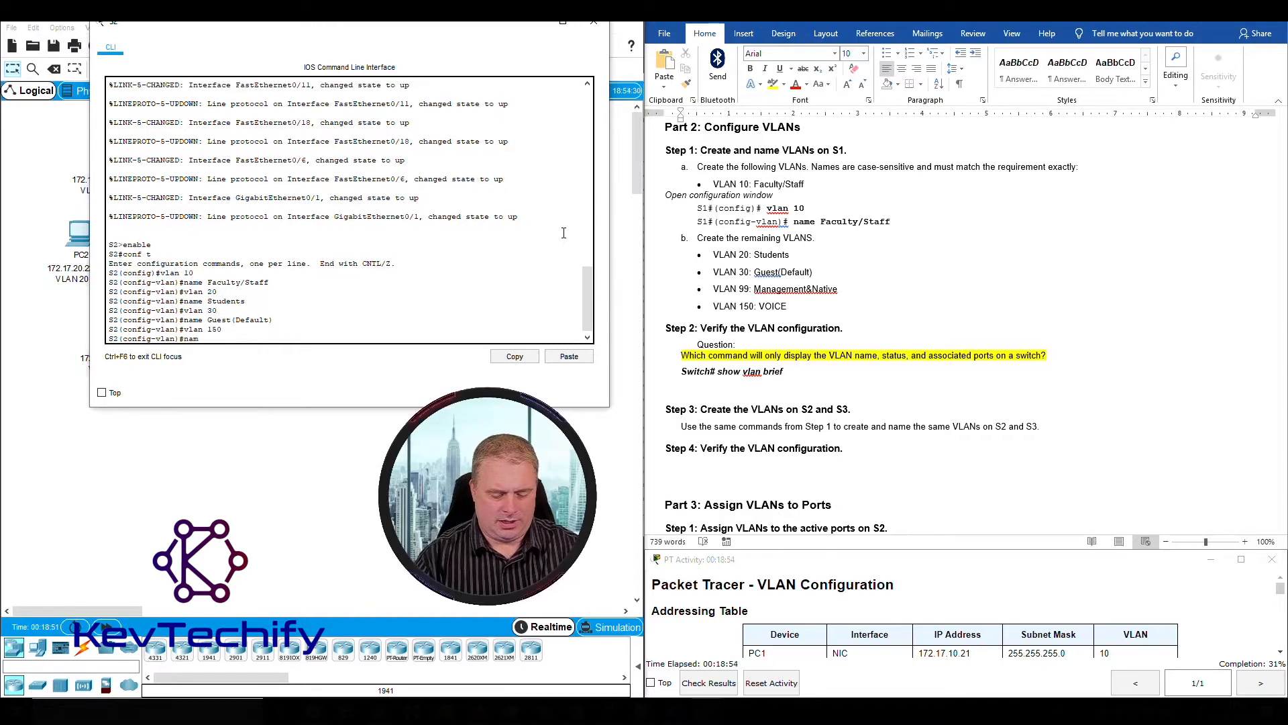
text(name VOICE)
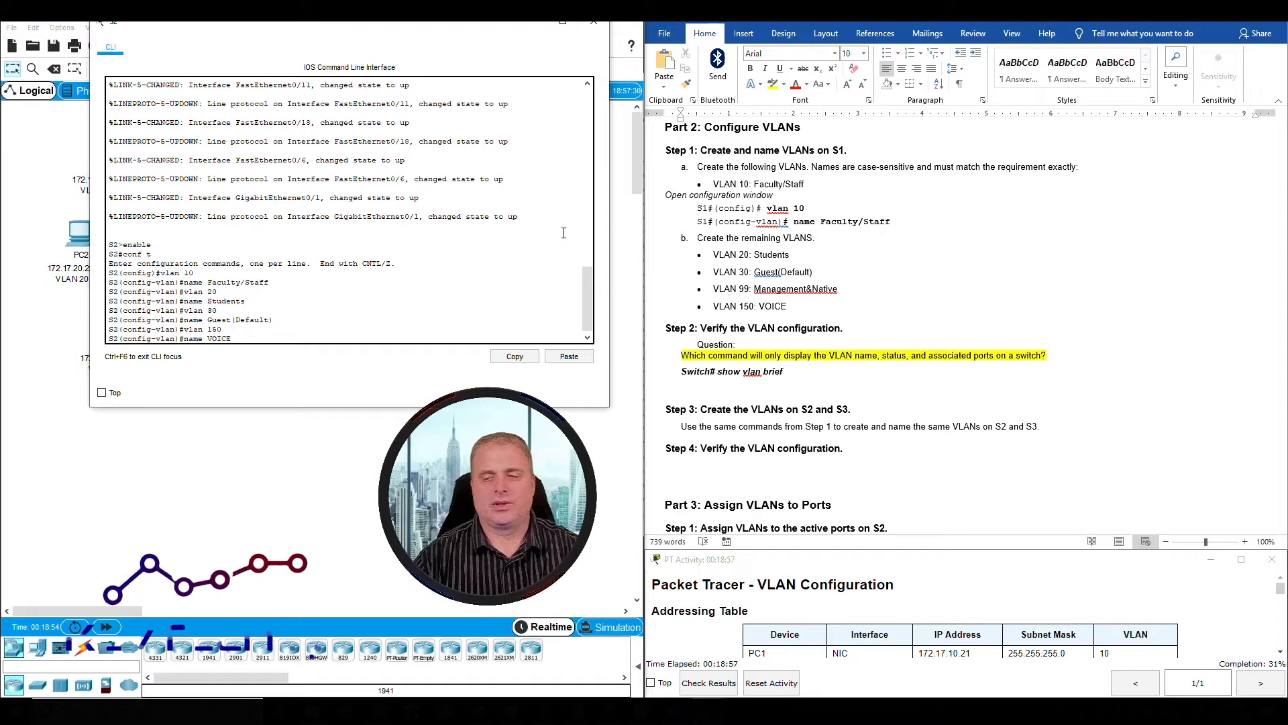
key(Return)
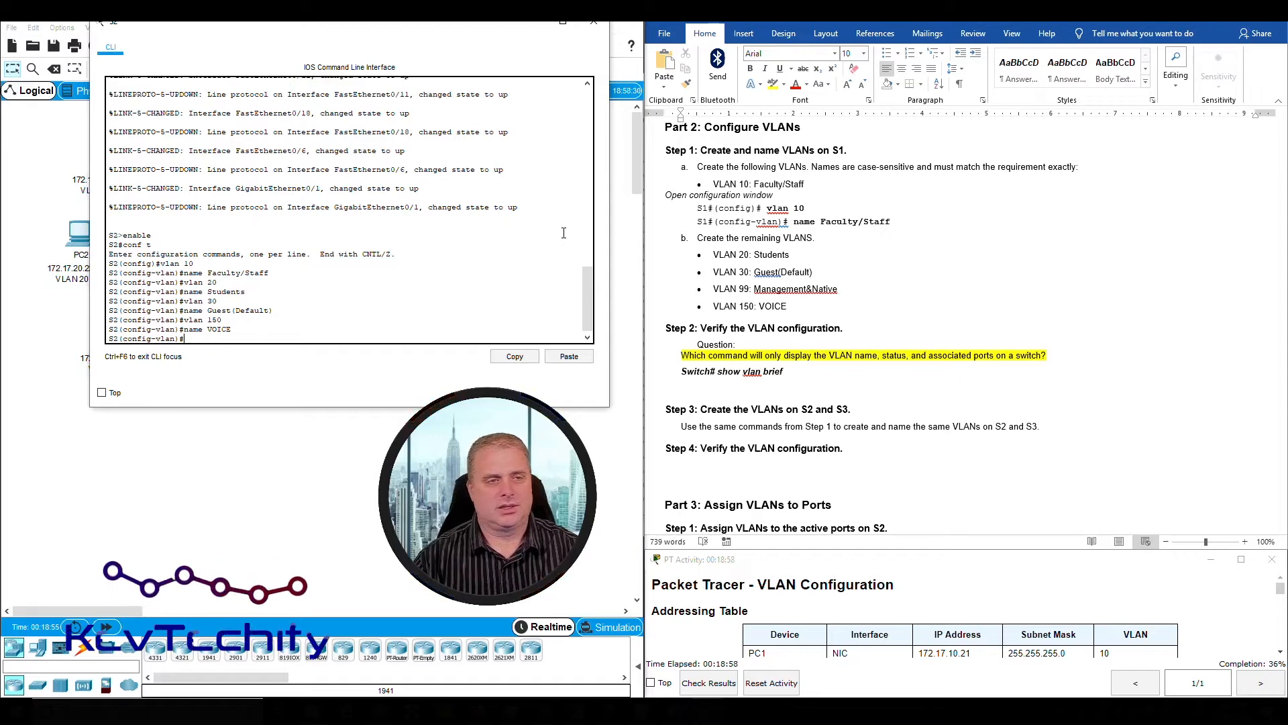
Exit VLAN and global configuration modes on S2 to return to the privileged EXEC prompt.
text(exit)
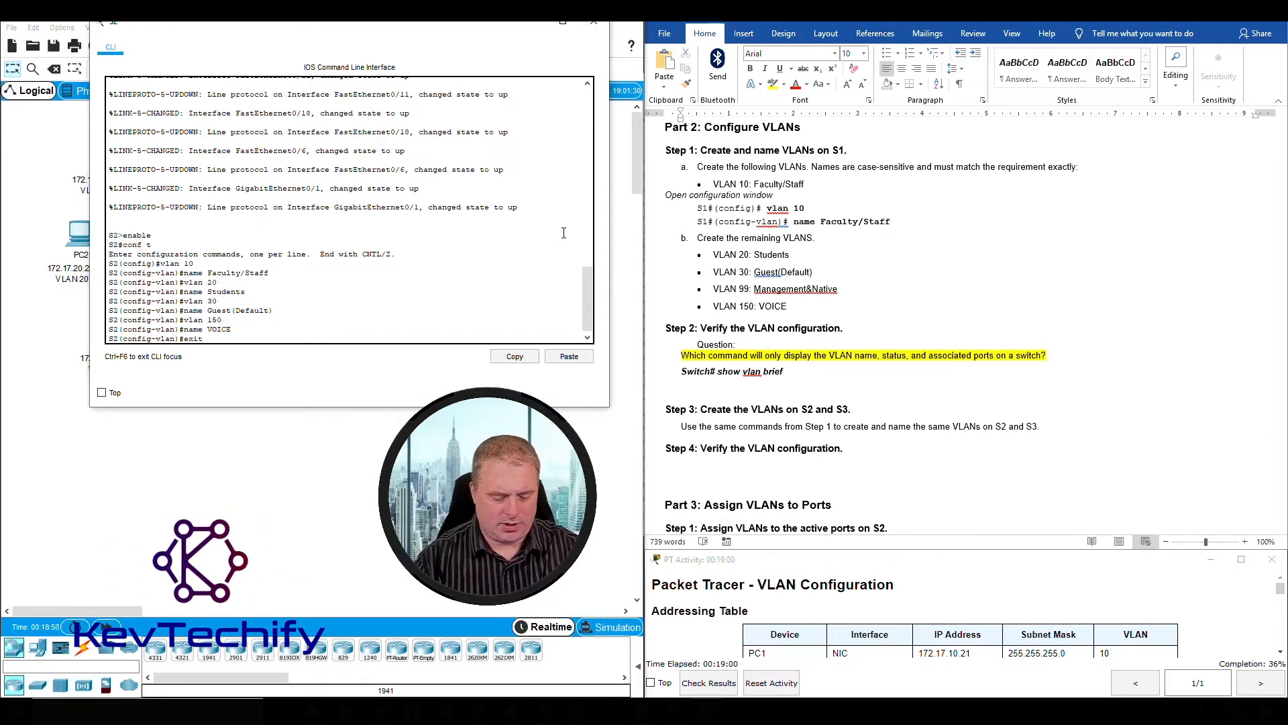
key(Return)
text(exit)
key(Return)
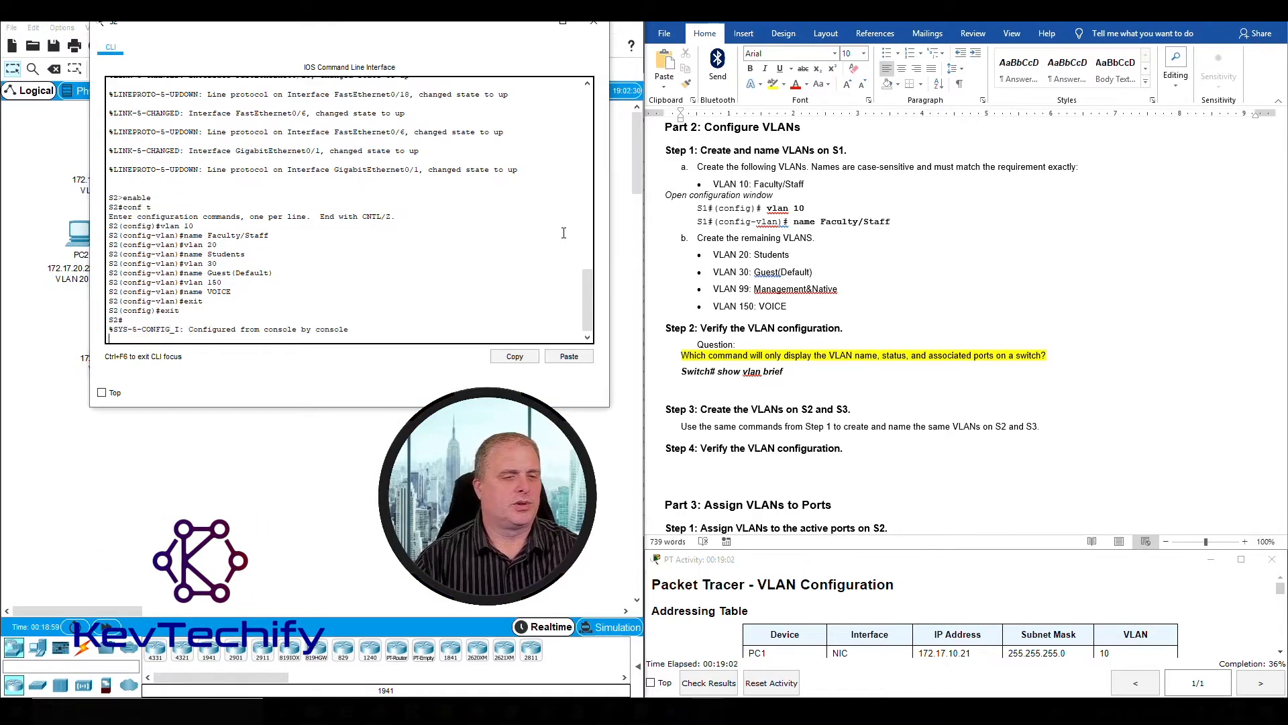
key(Return)
key(Return)
Run "sho vlan br" on S2 and highlight the rows of the newly created VLANs.
text(sho)
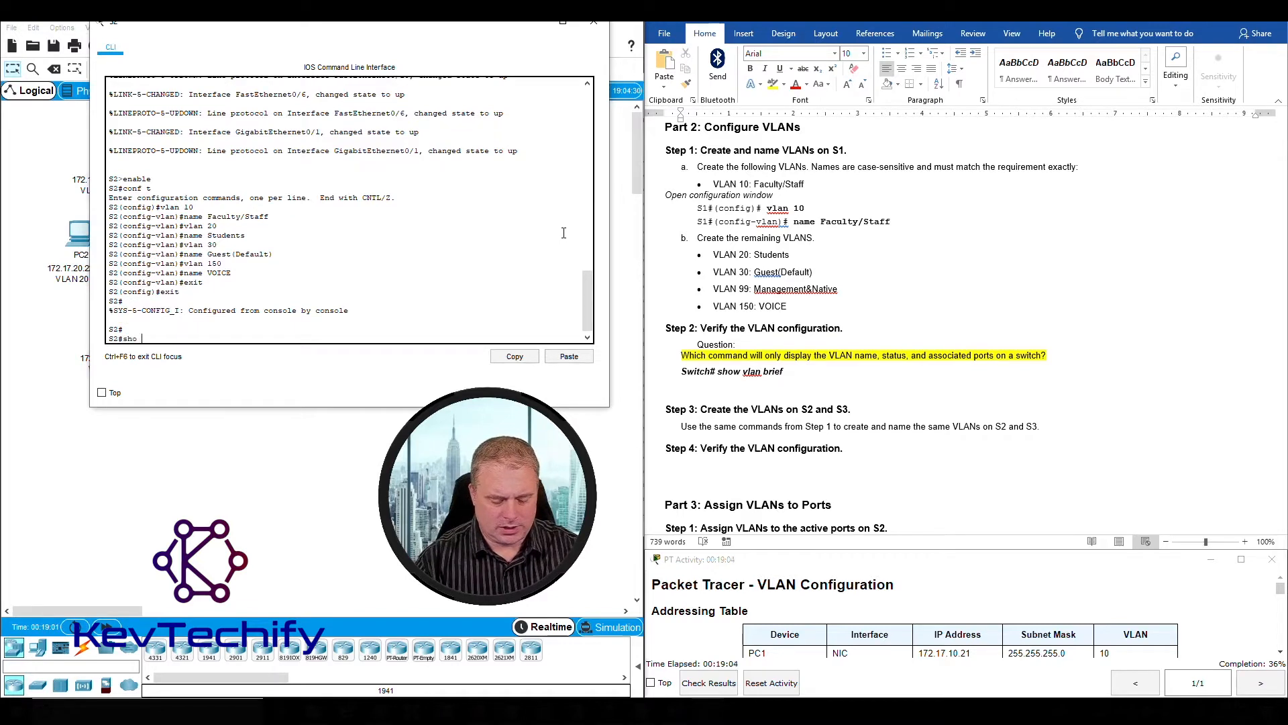
text( vlan br)
key(Return)
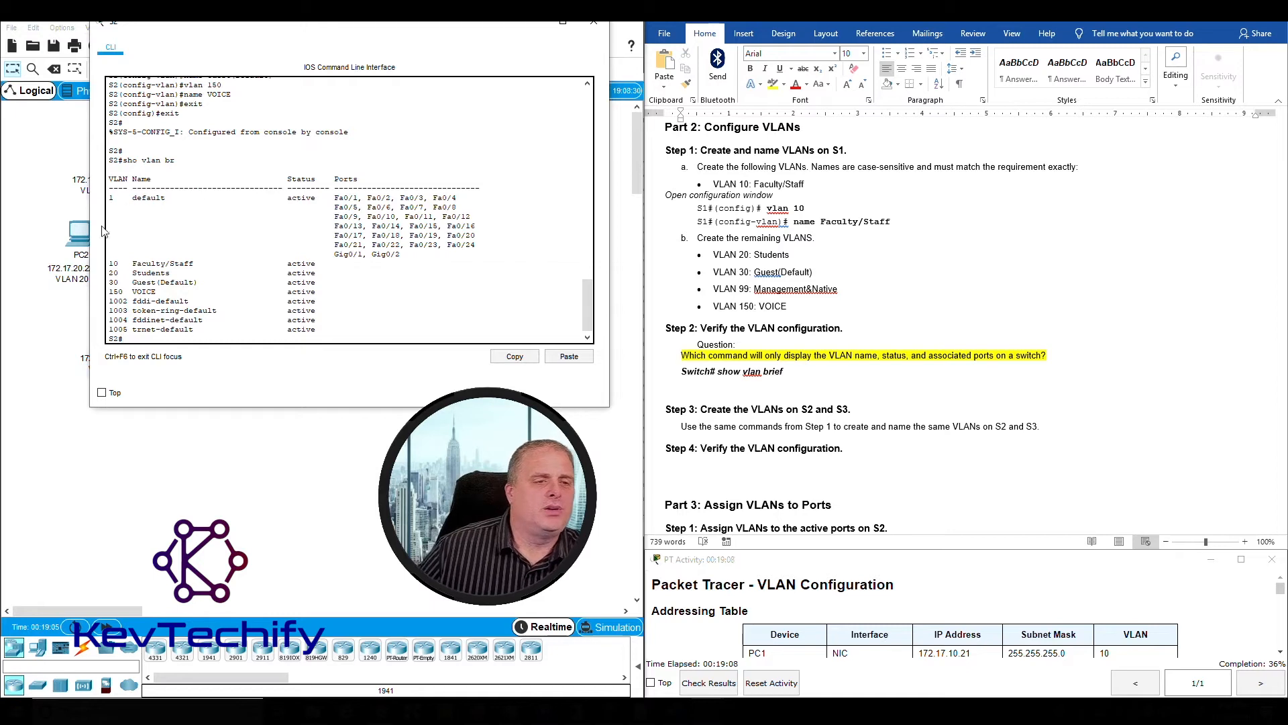
drag(112, 264, 346, 292)
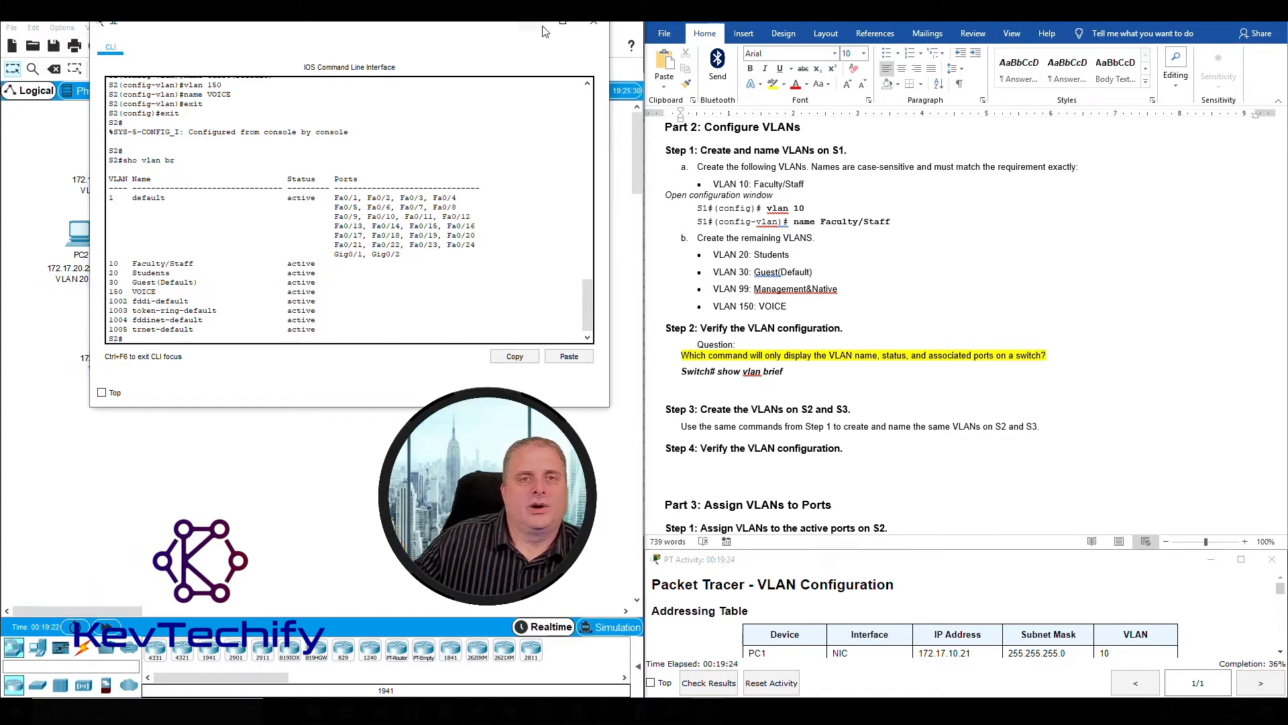
Switch from the S2 window to the S3 command line, moving and widening its window beside the lab instructions.
click(532, 26)
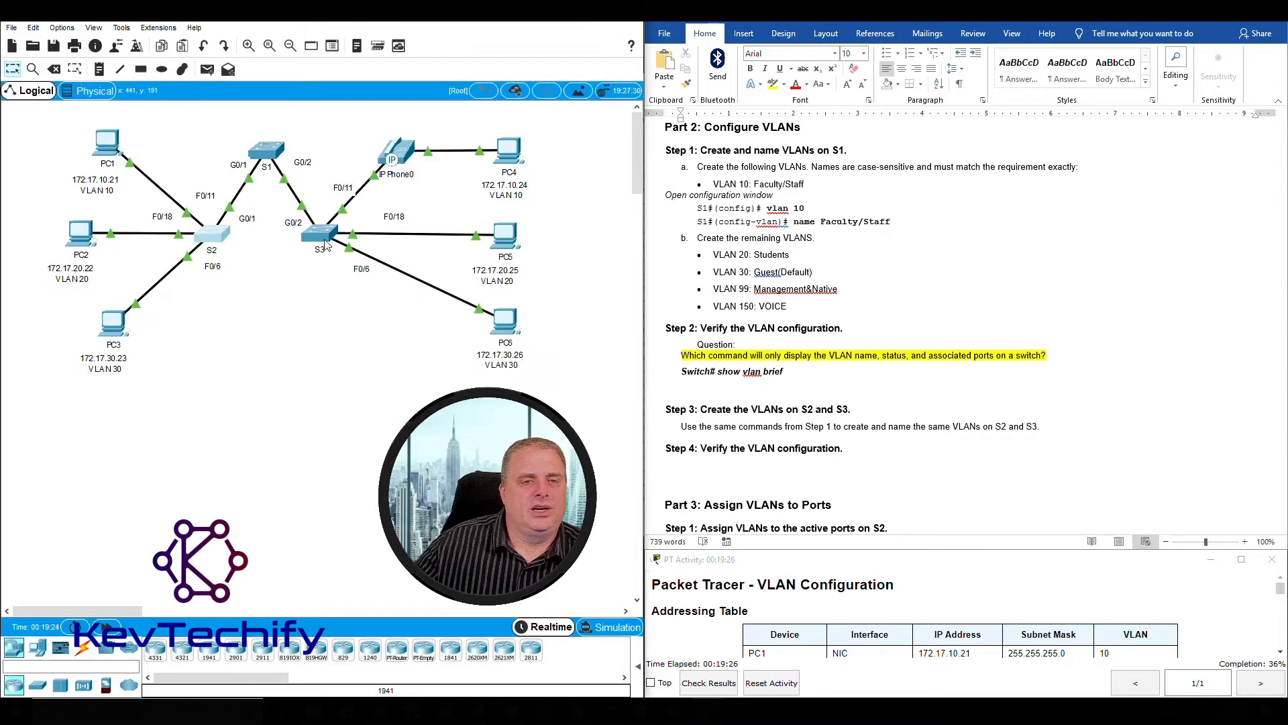
click(325, 245)
drag(745, 165, 280, 30)
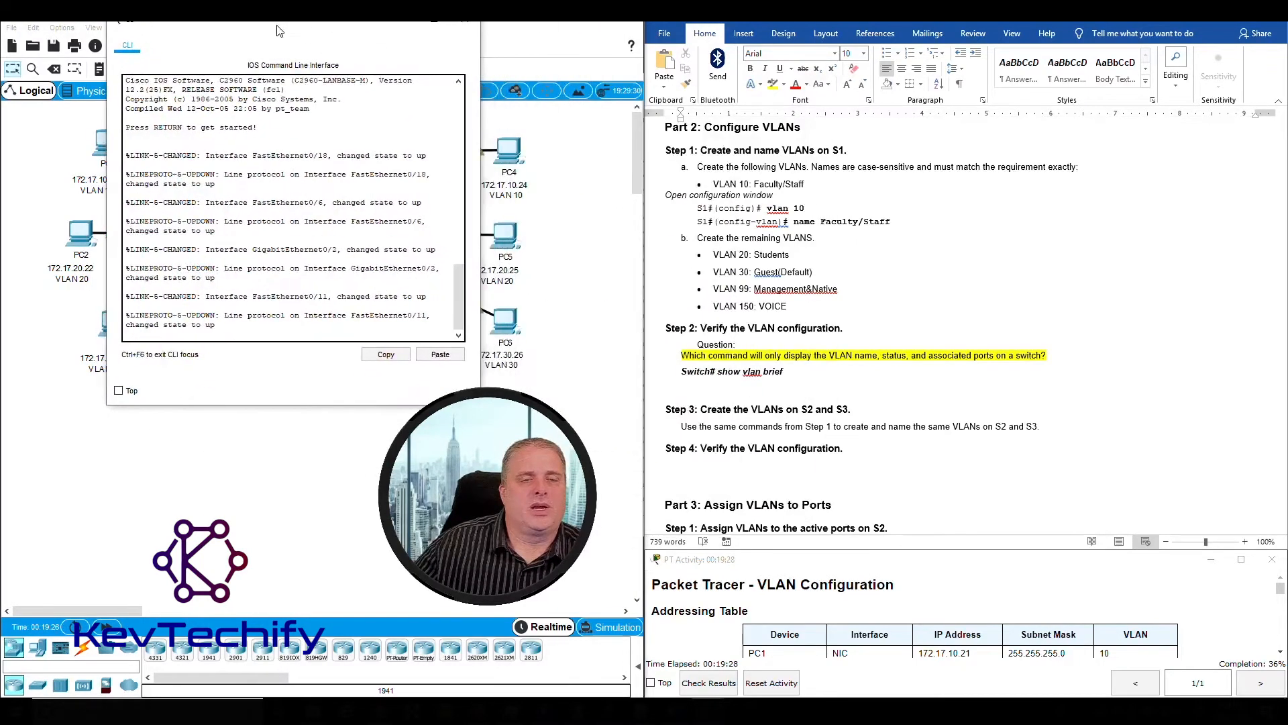
drag(481, 162, 631, 161)
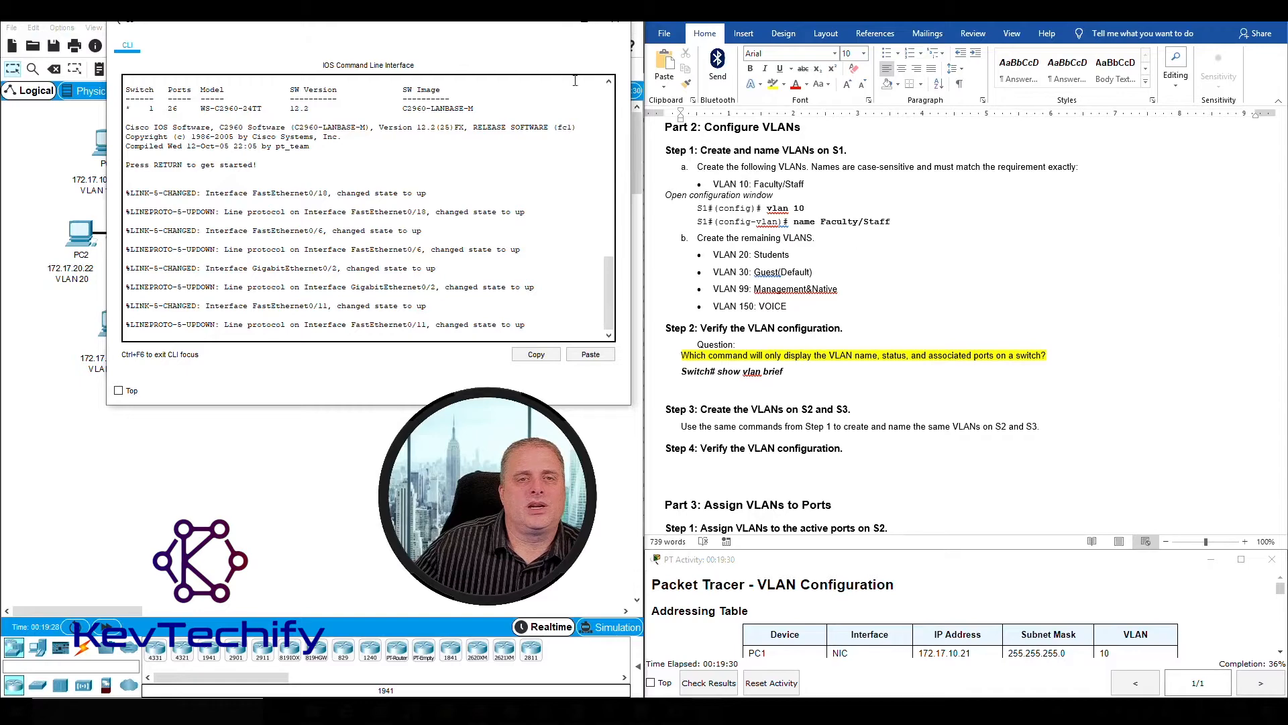
drag(501, 26, 462, 25)
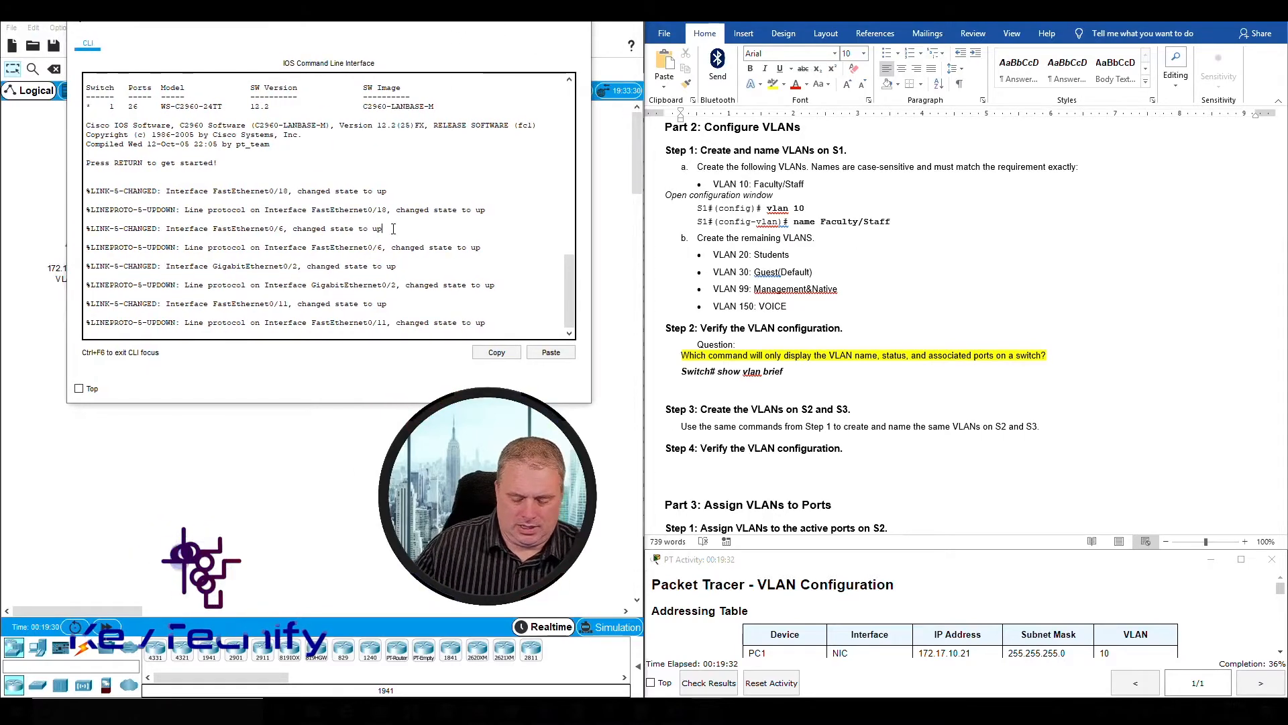
Enter privileged EXEC mode on S3 with "enable" and open global configuration mode with "conf t".
key(Return)
key(Return)
text(enab)
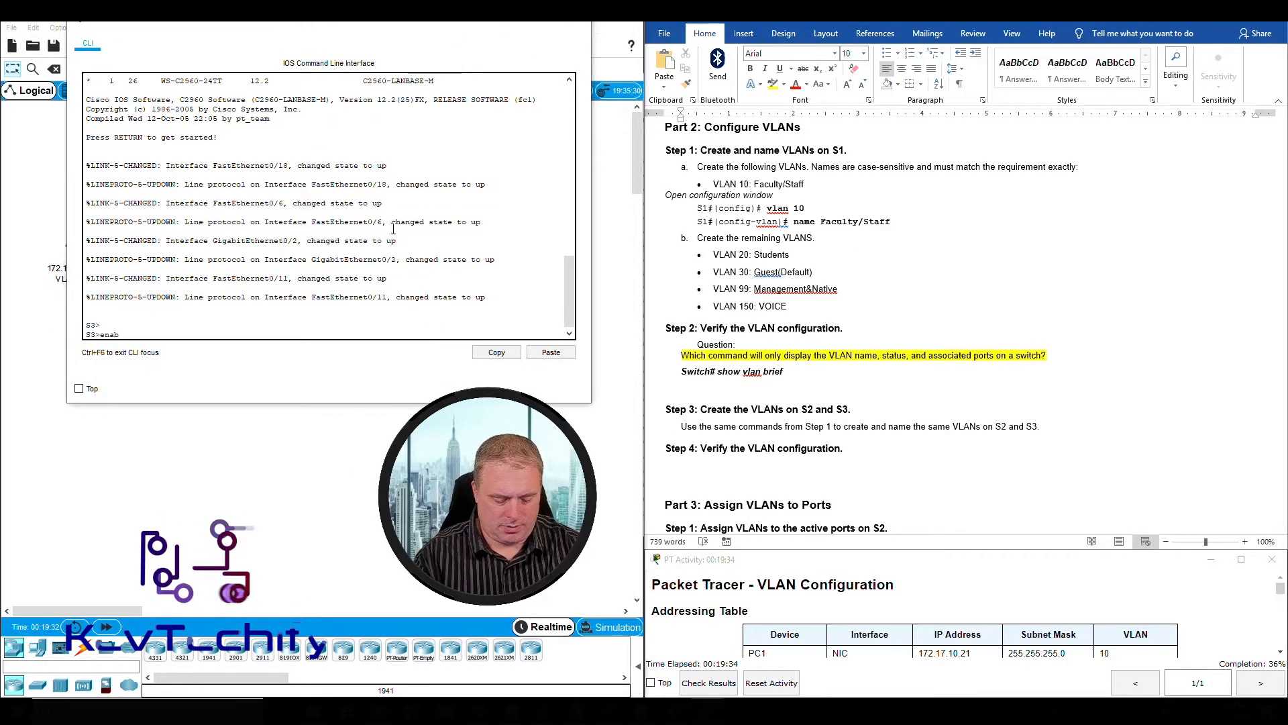
text(le)
key(Return)
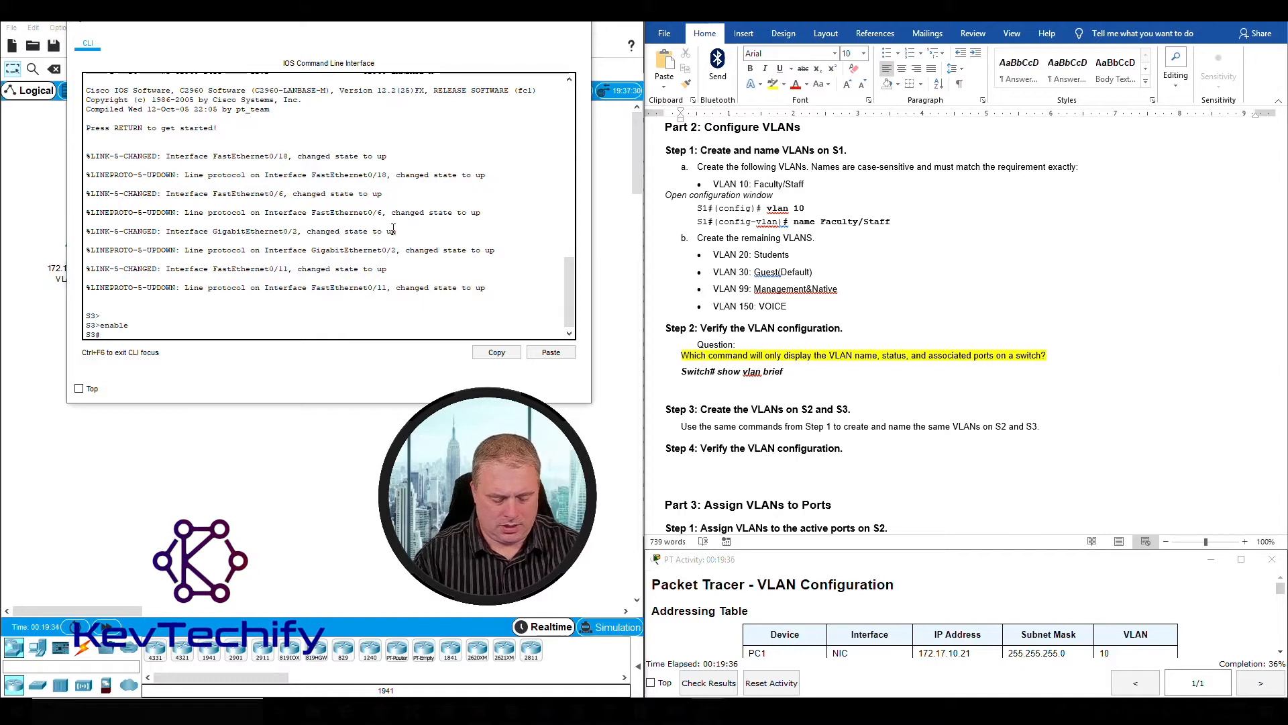
text(conf t)
key(Return)
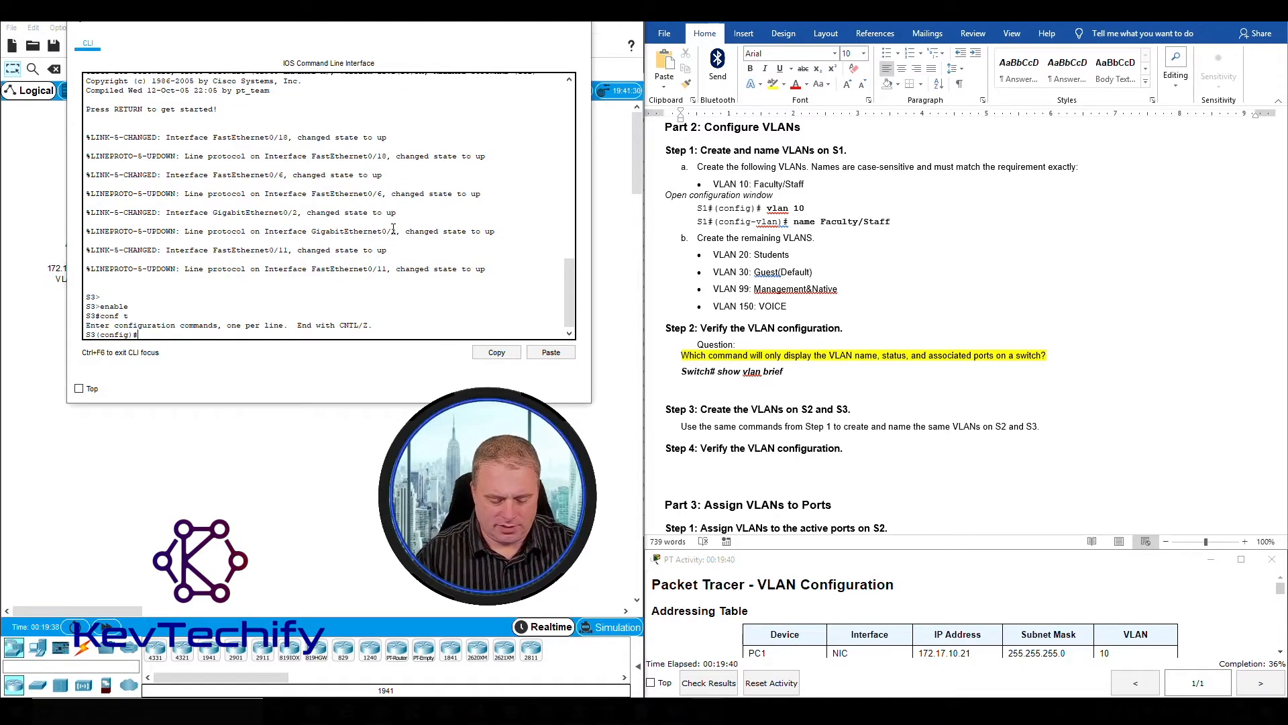
Create VLAN 10 on S3 and name it Faculty/Staff.
text(vlan 10)
key(Return)
text(name)
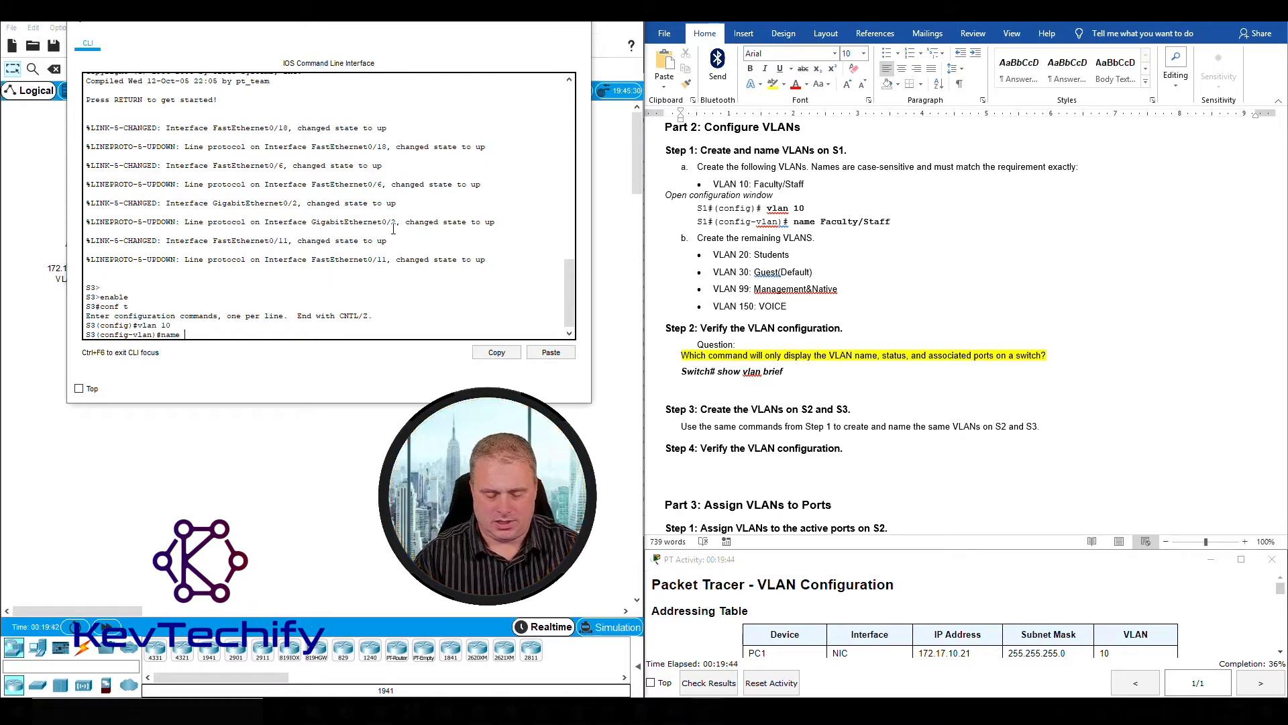
text( Faculty)
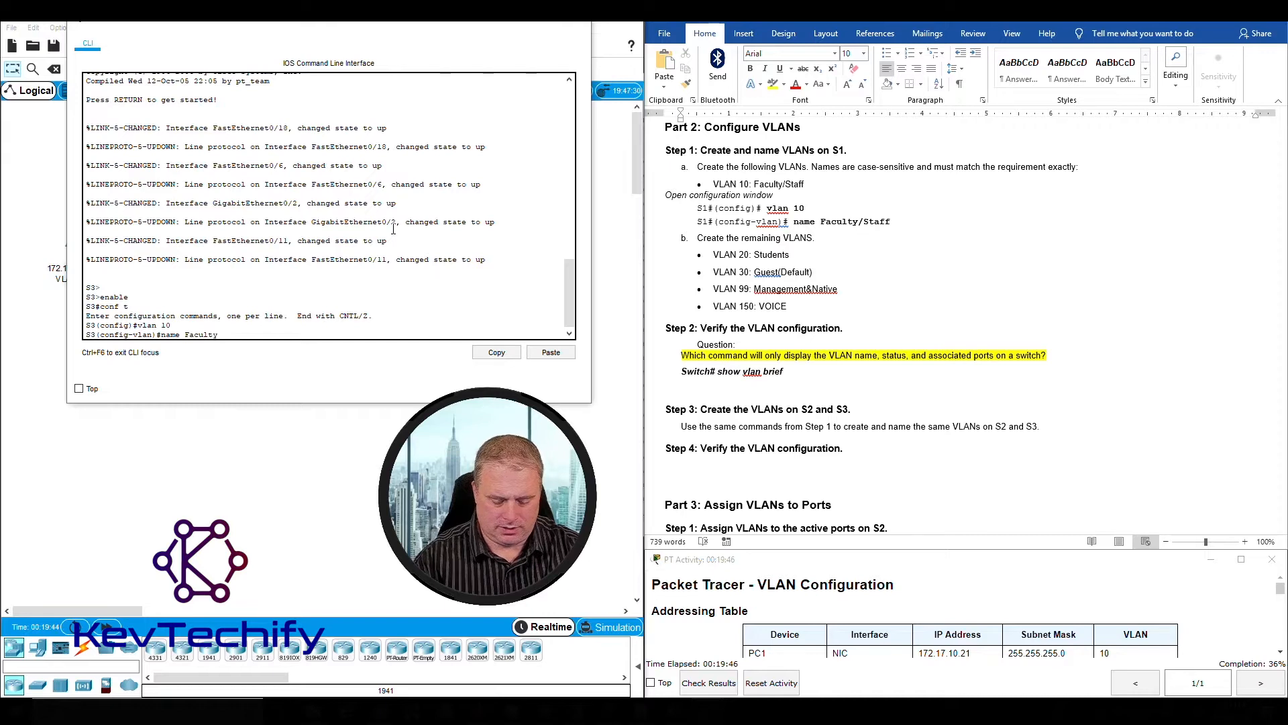
text(/Sta)
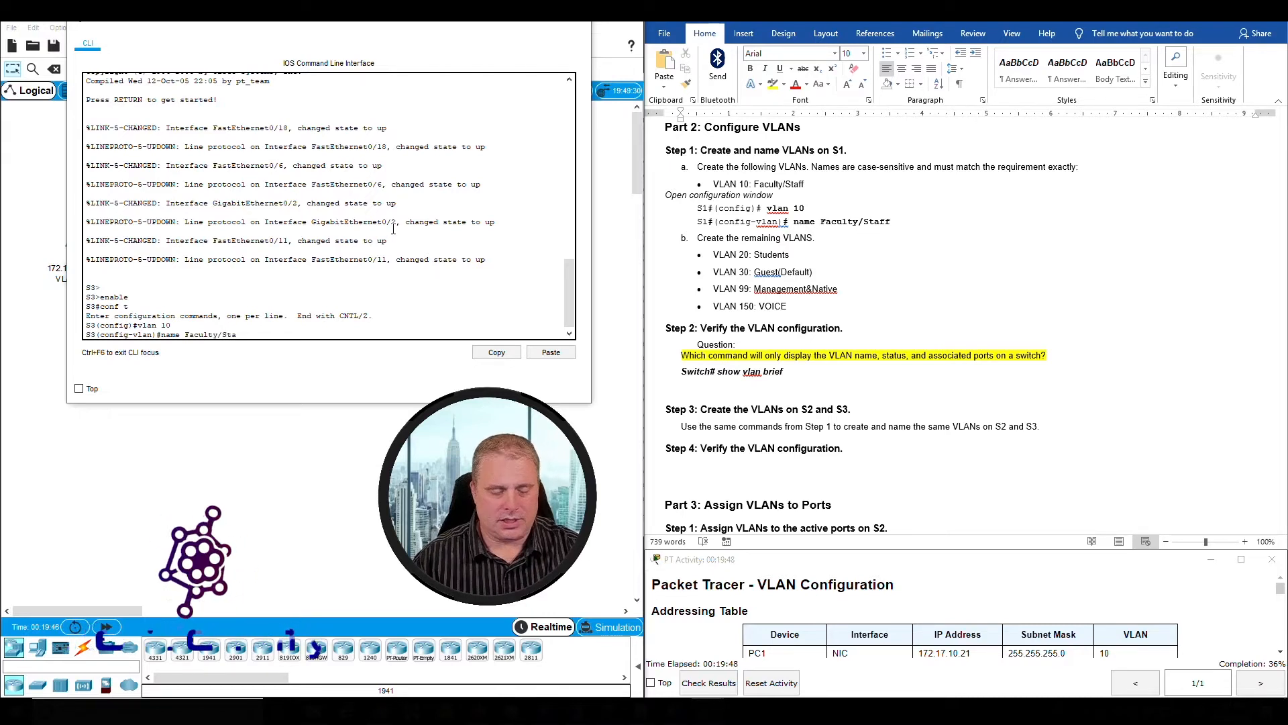
text(ff)
key(Return)
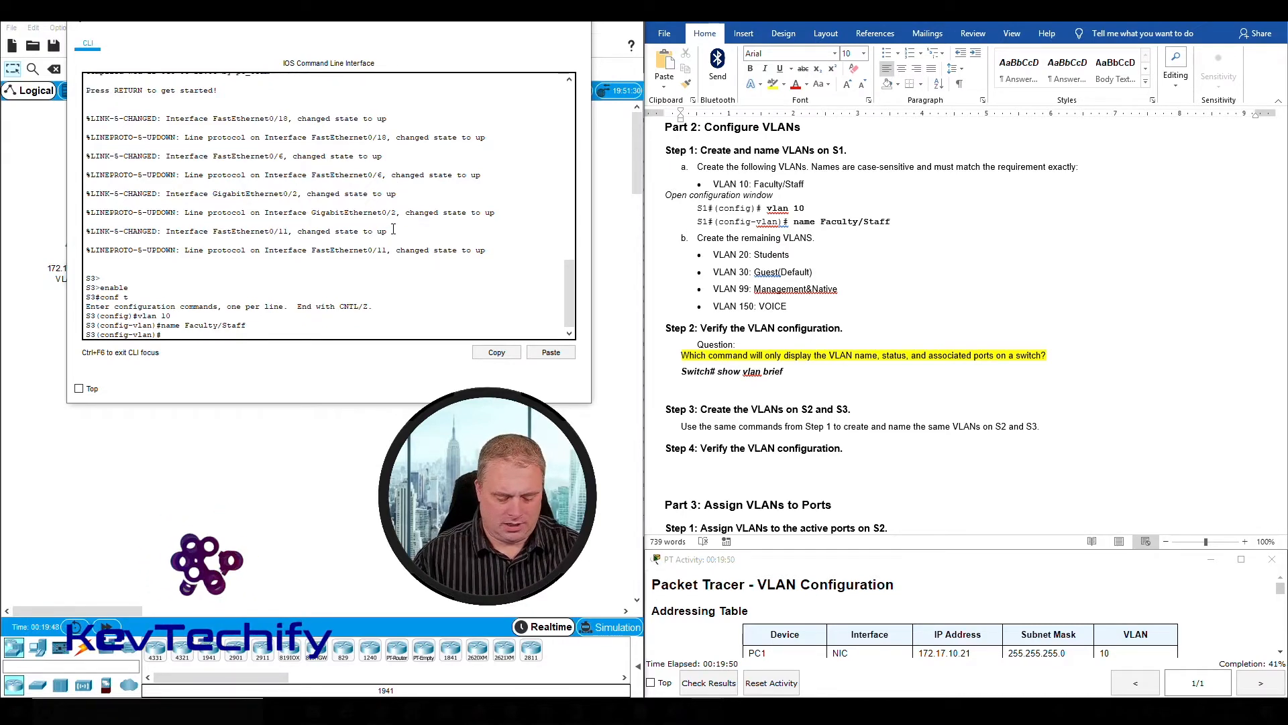
Create VLAN 20 on S3 and name it Students.
text(vlan 20)
key(Return)
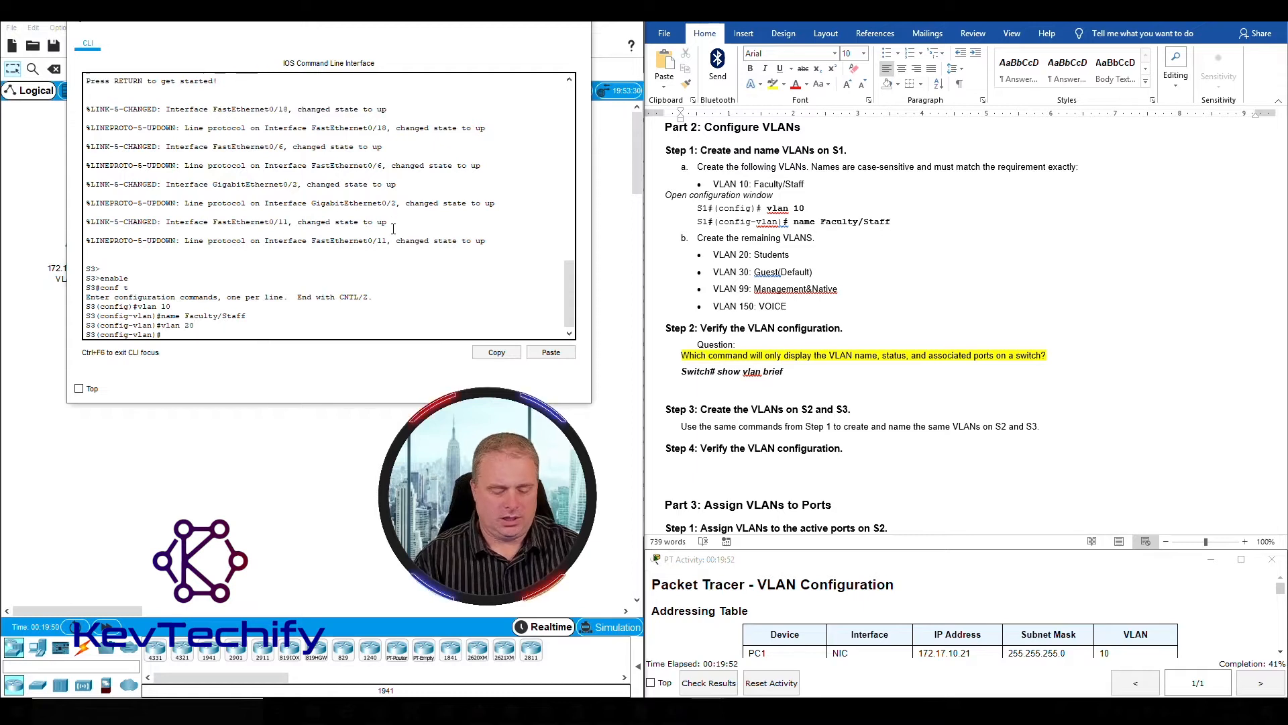
text(name )
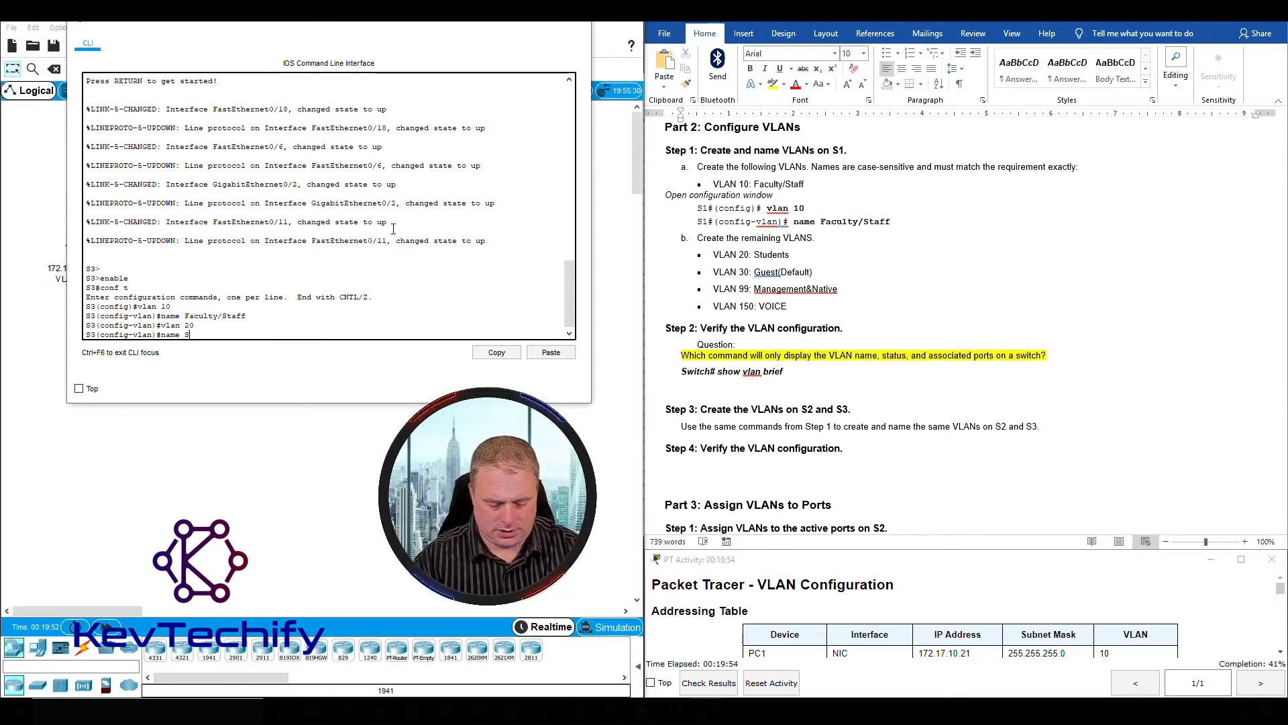
text(Students)
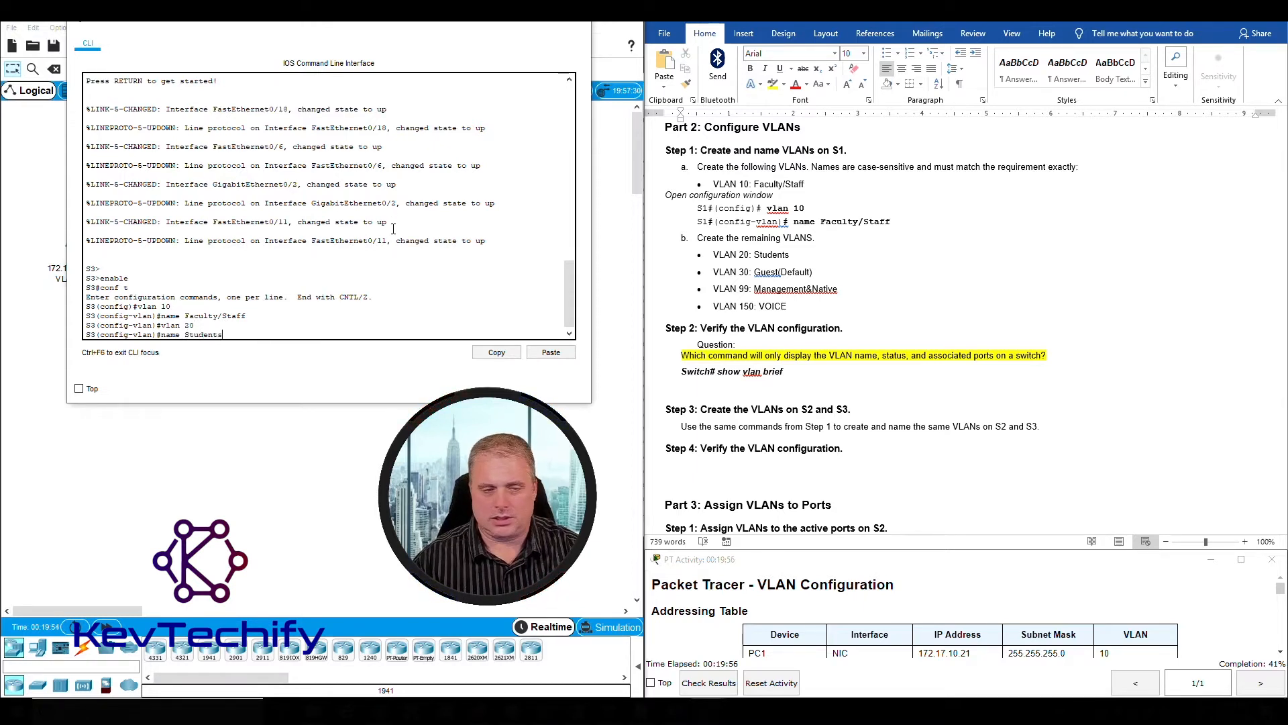
key(Return)
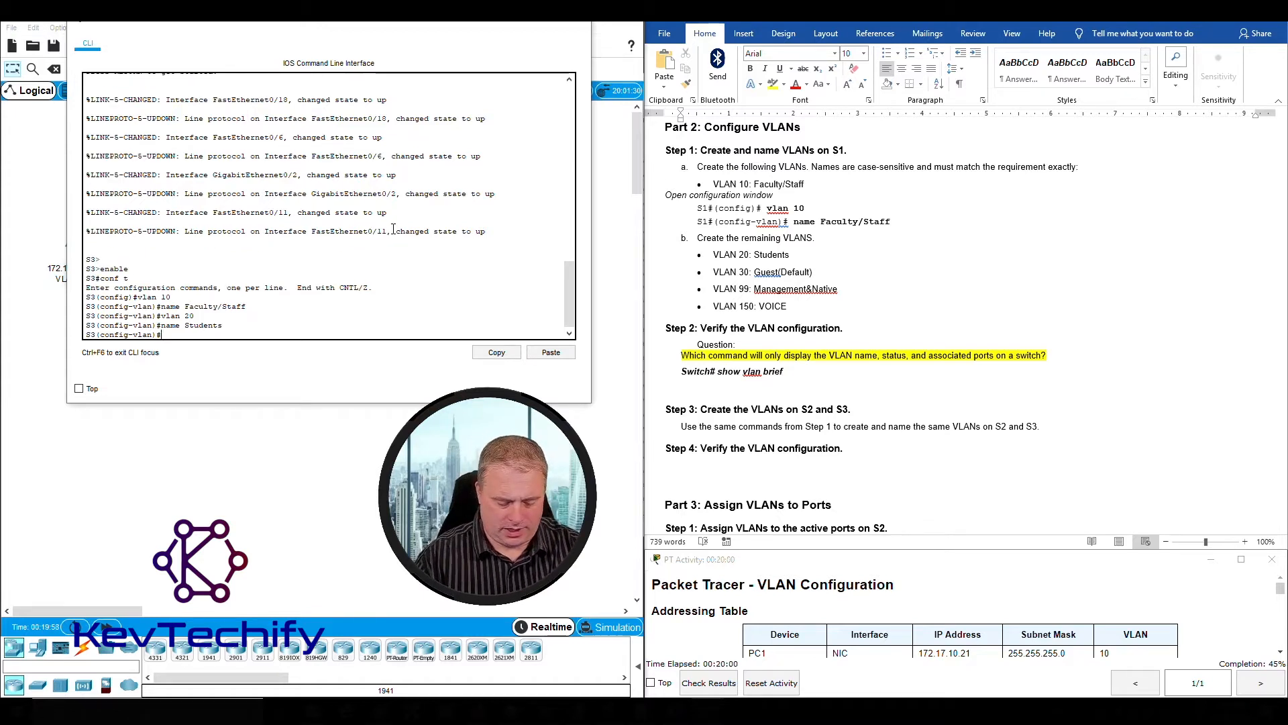
Create VLAN 30 on S3 and name it Guest(Default).
text(vlan )
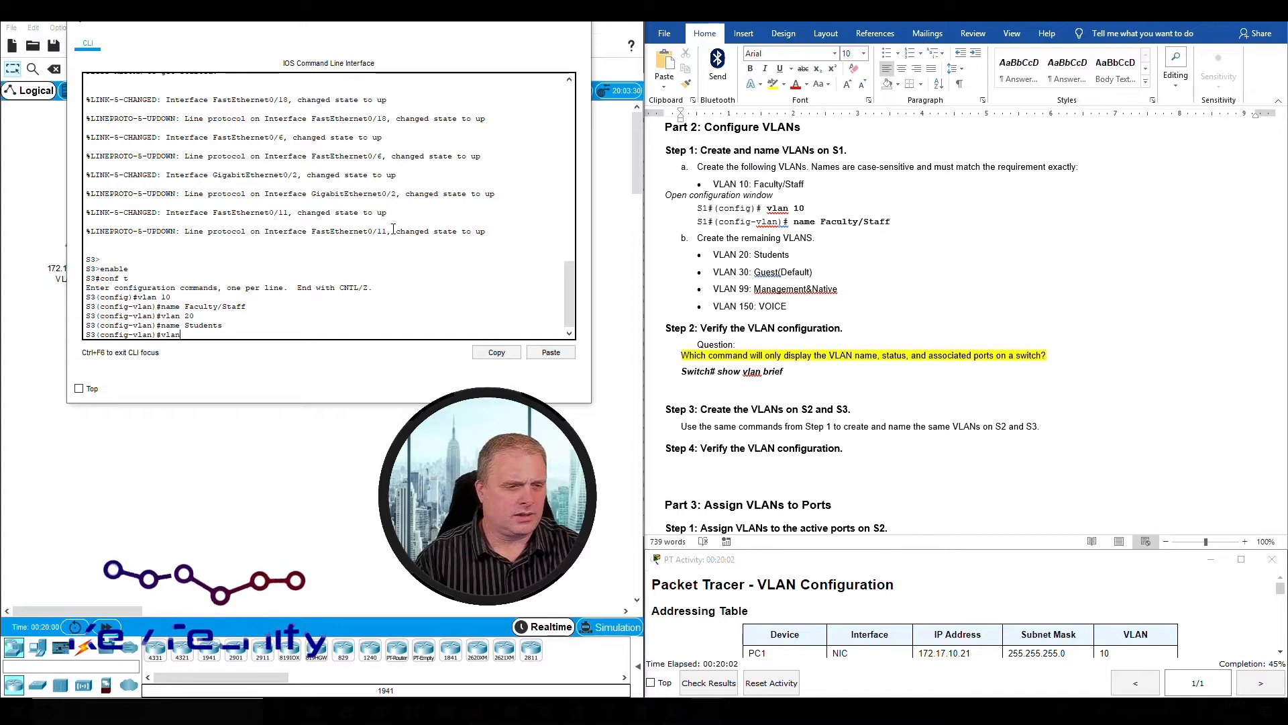
text(30)
key(Return)
text(name)
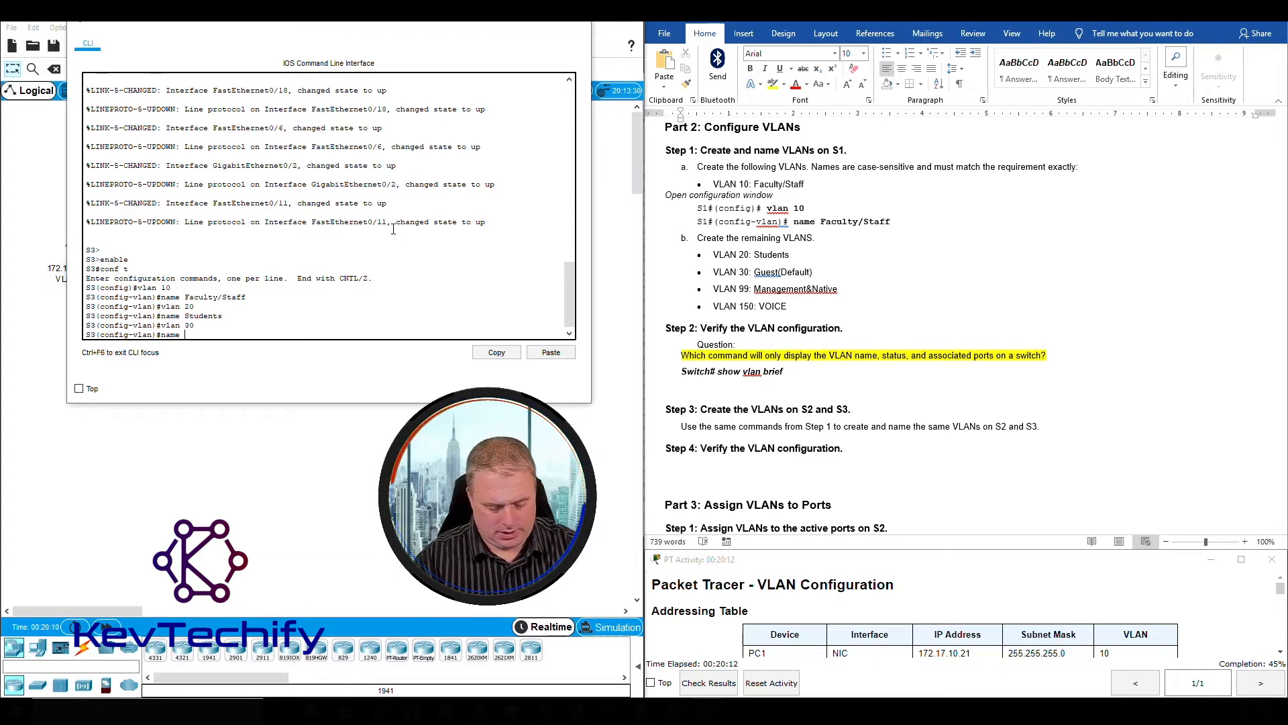
text(Guest)
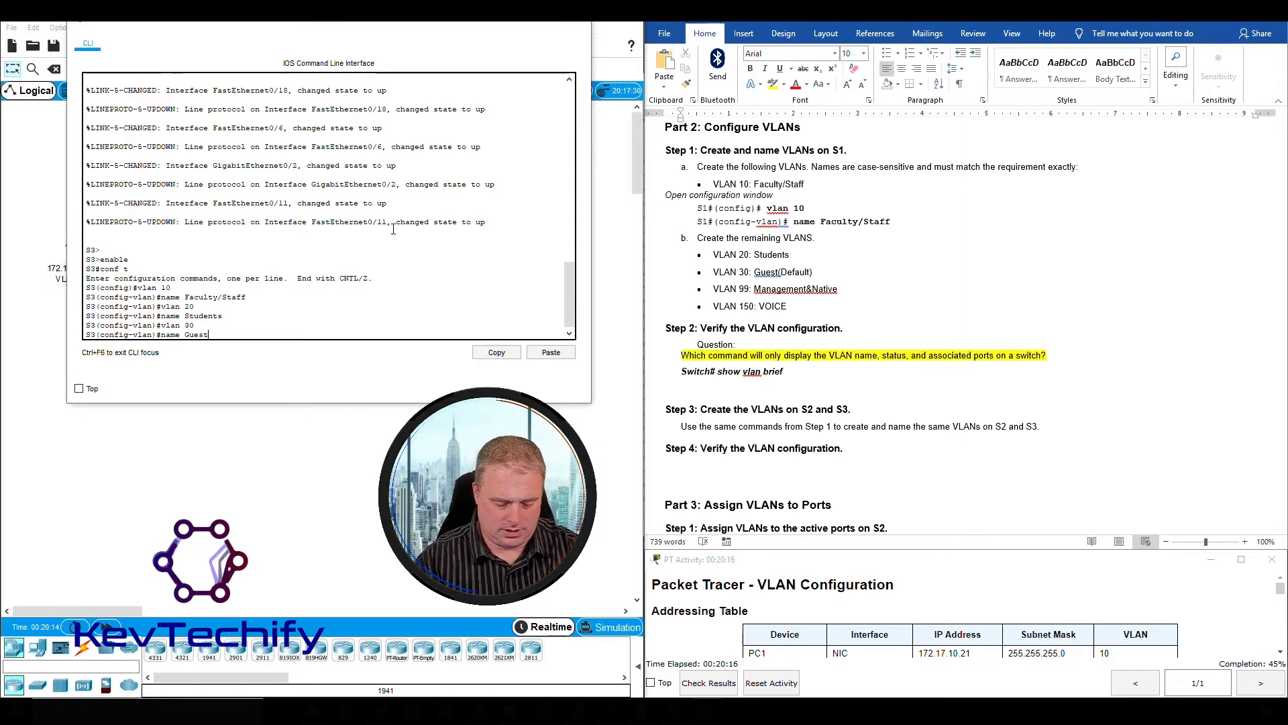
text((Default)
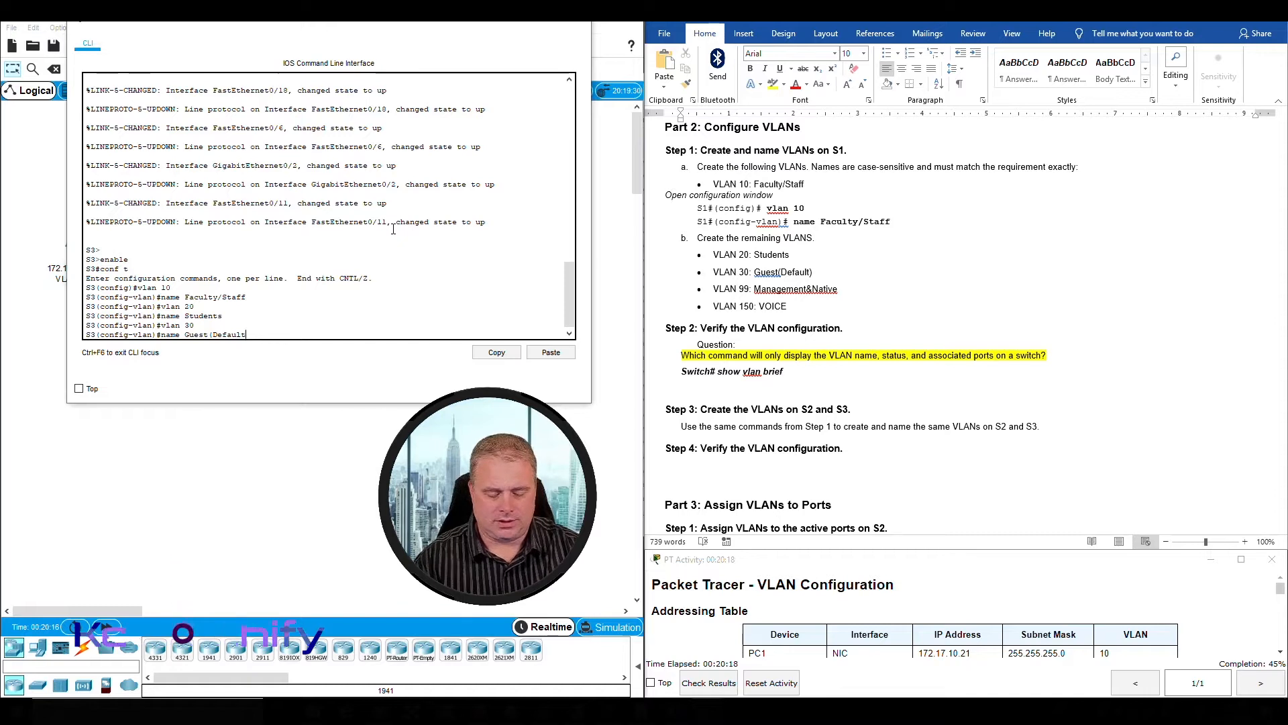
text())
key(Return)
Create VLAN 150 on S3 and name it VOICE.
text(vlan 15)
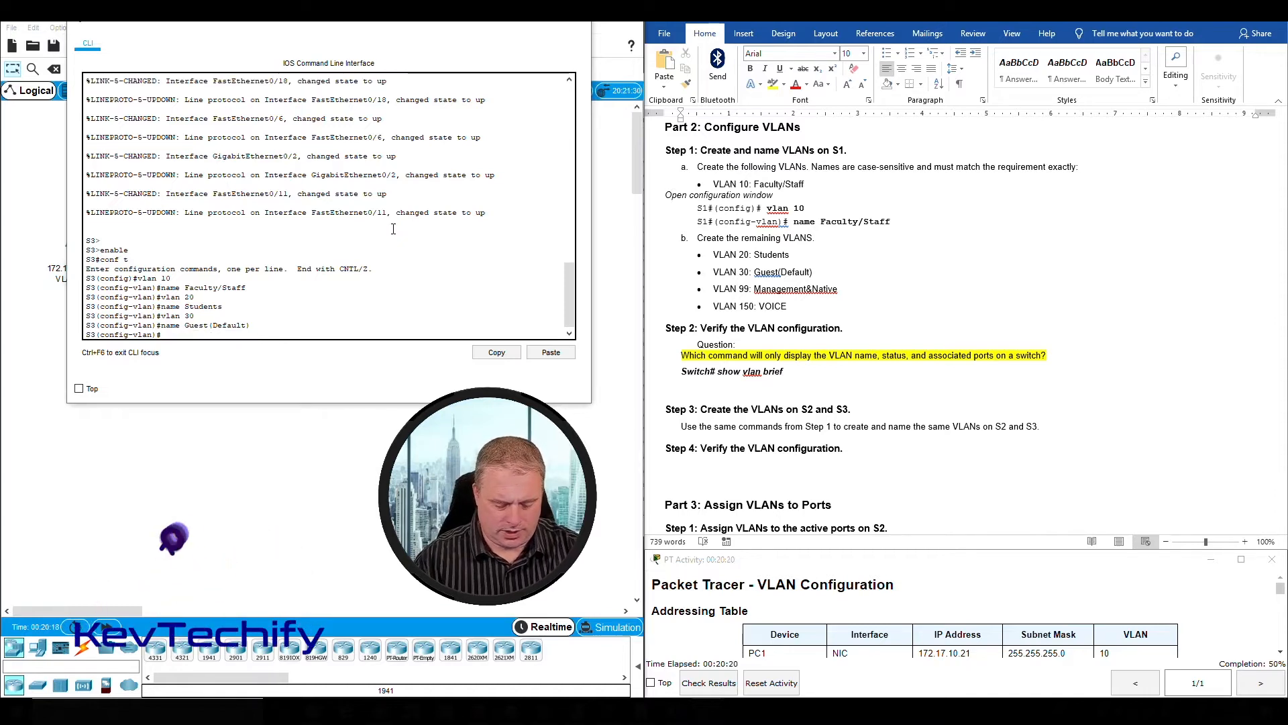
text(0)
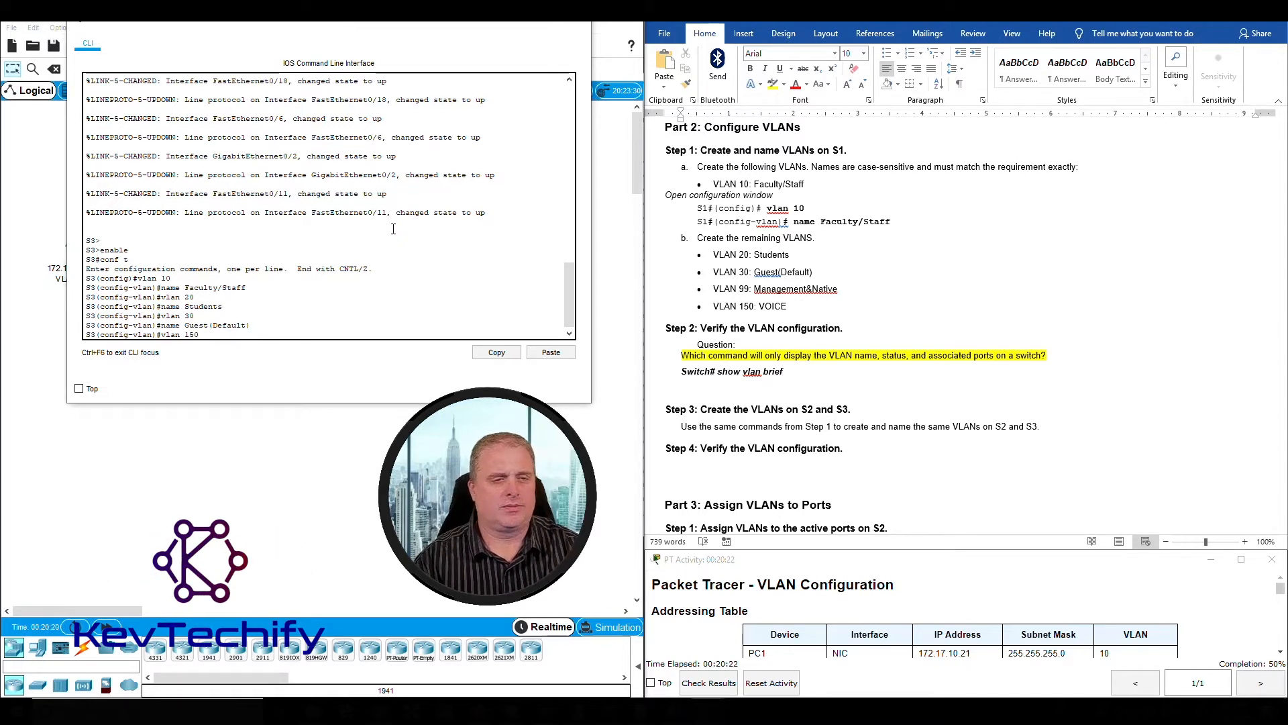
key(Return)
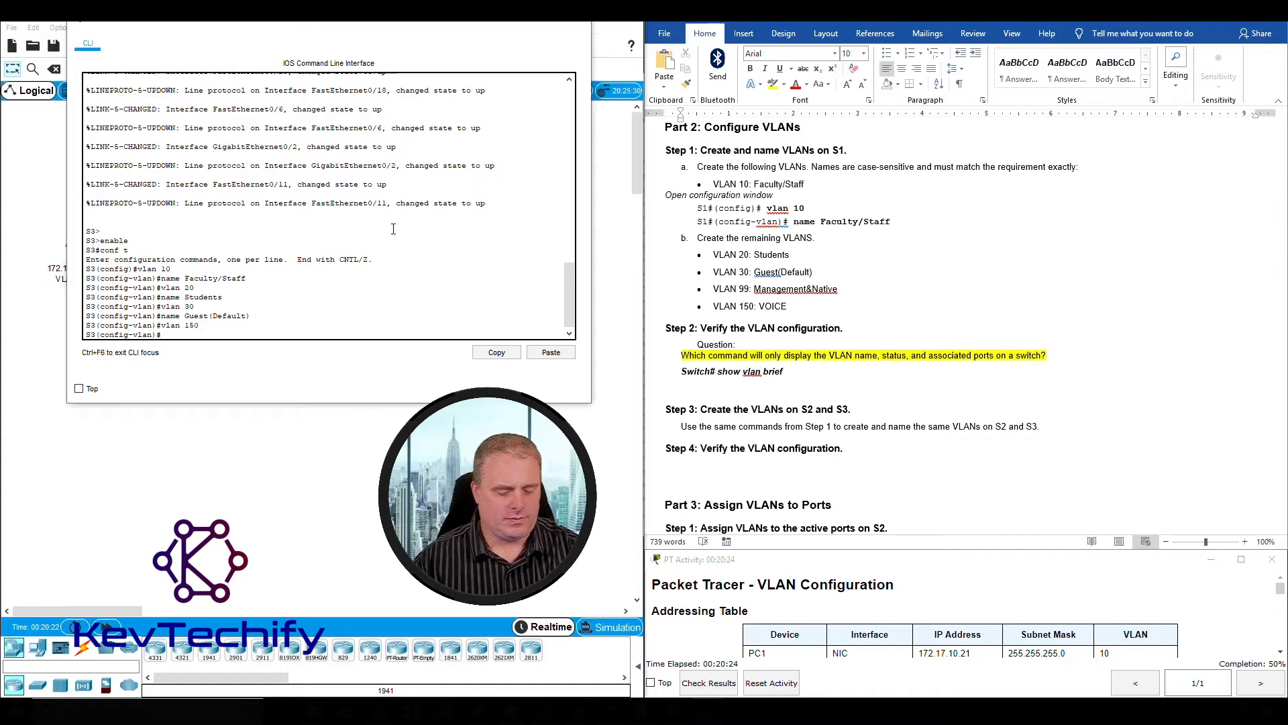
text(name)
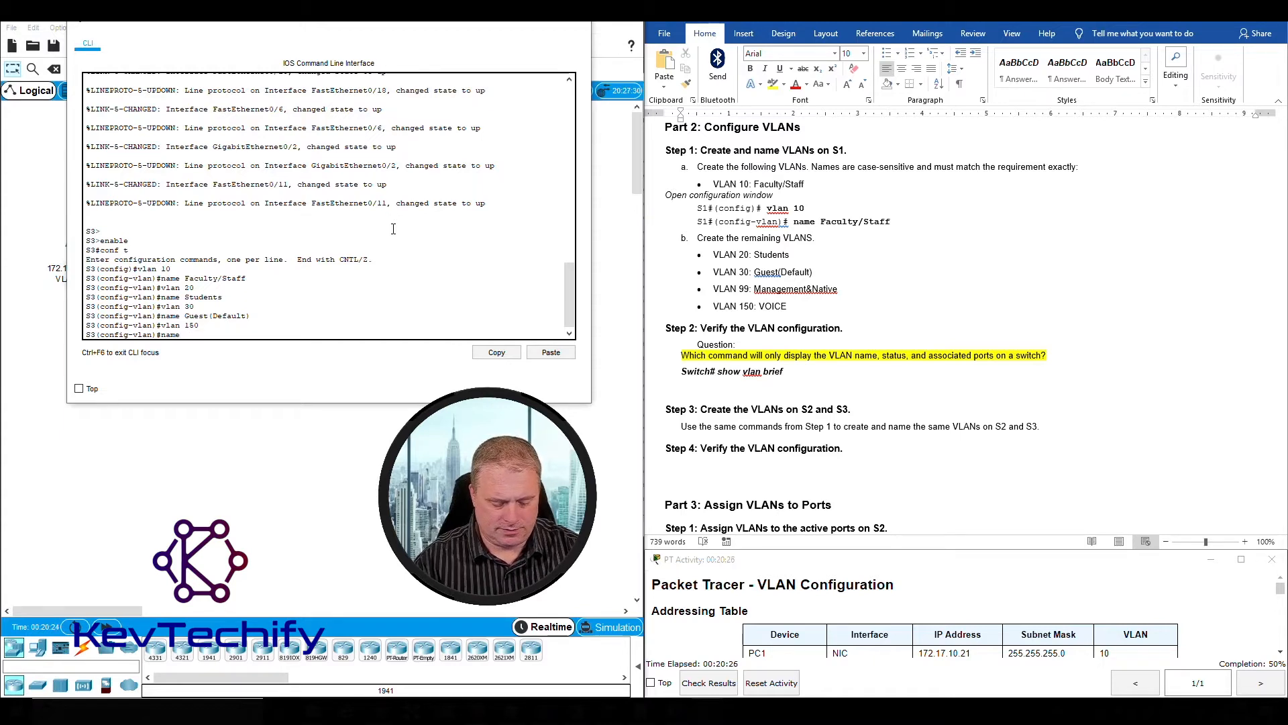
text( VOICE)
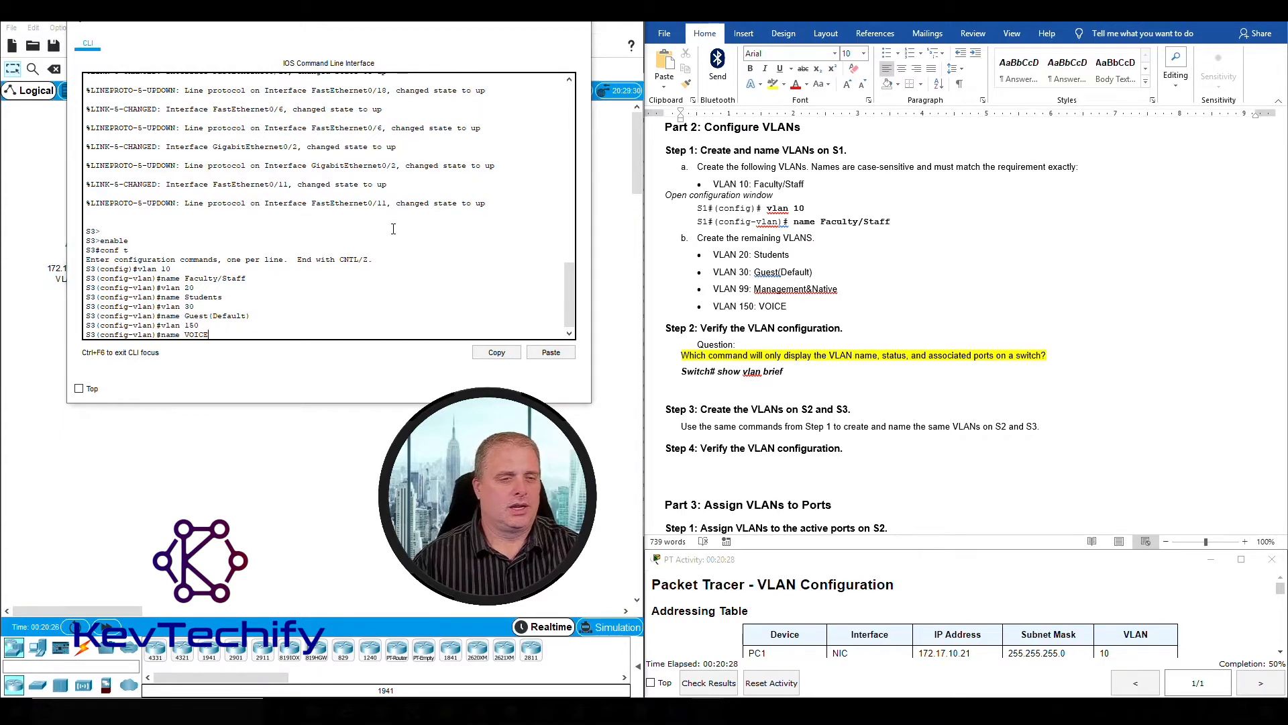
key(Return)
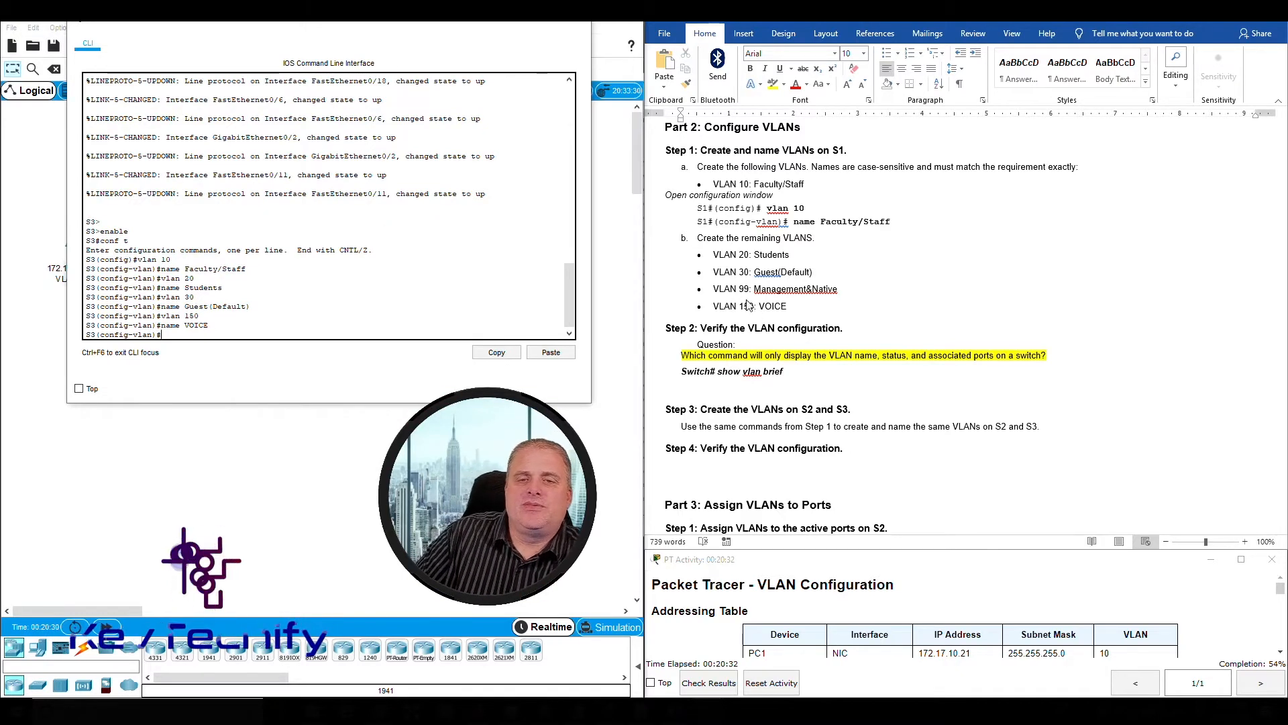
Highlight the "VLAN 99: Management&Native" line in the lab instructions and close the S3 window to return to the topology.
click(684, 388)
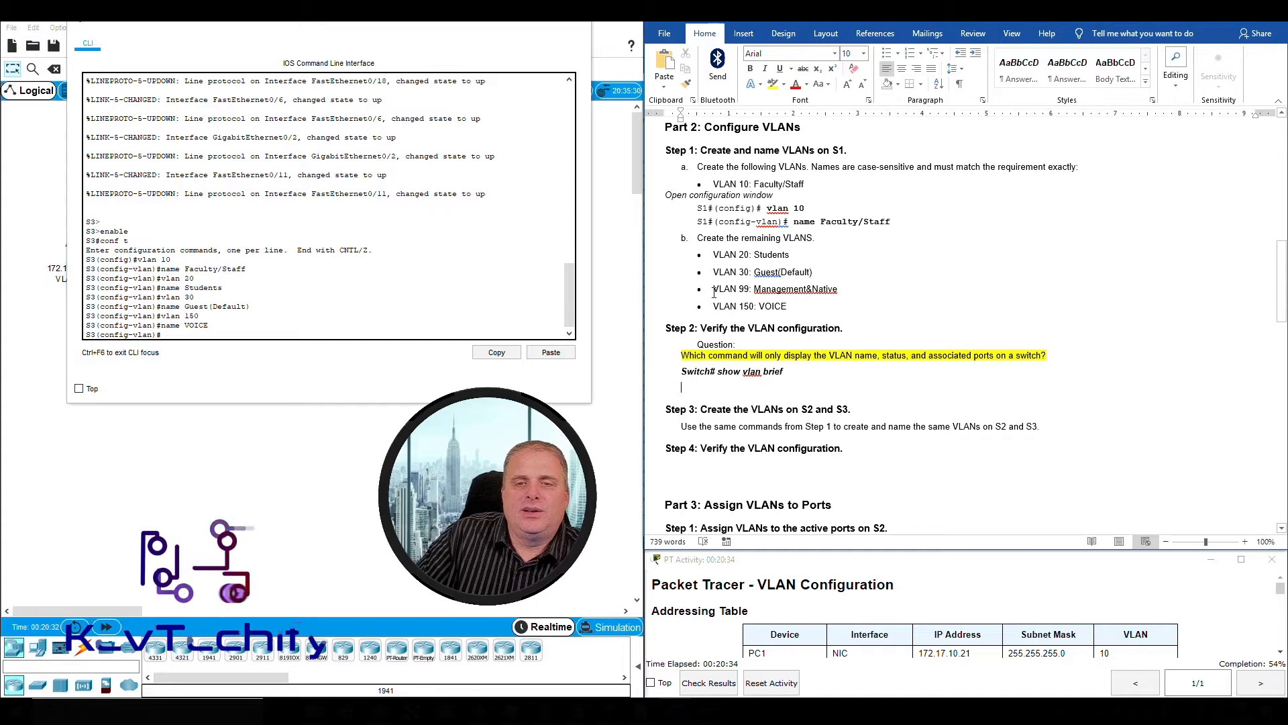
drag(713, 290, 844, 285)
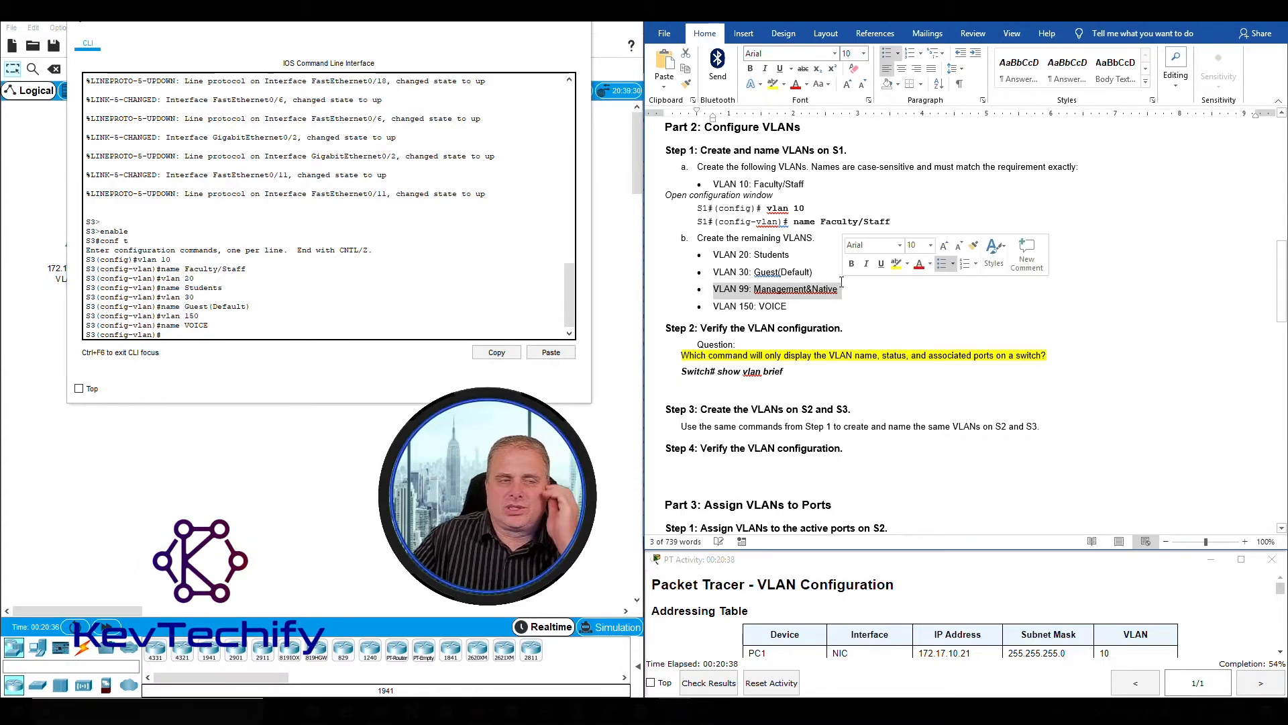
click(517, 25)
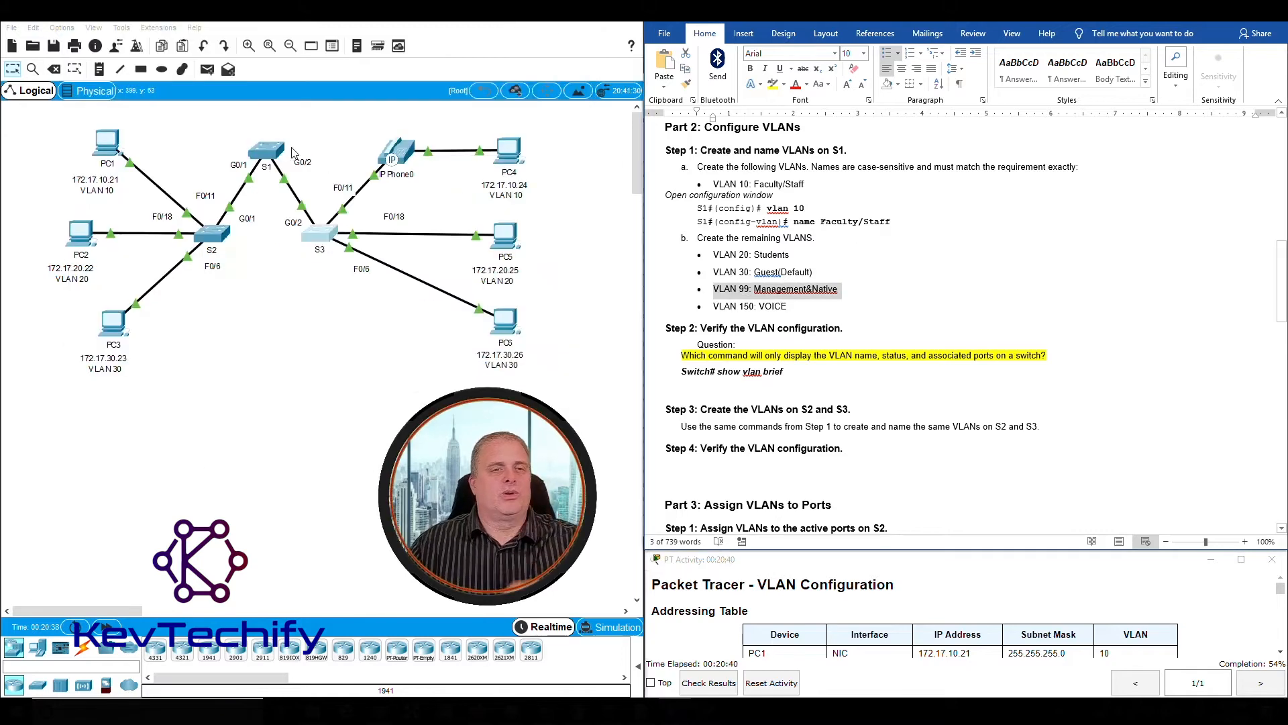
Open the S1 command line, enter global configuration mode with "conf t" and create VLAN 99 named Management&Native.
click(323, 230)
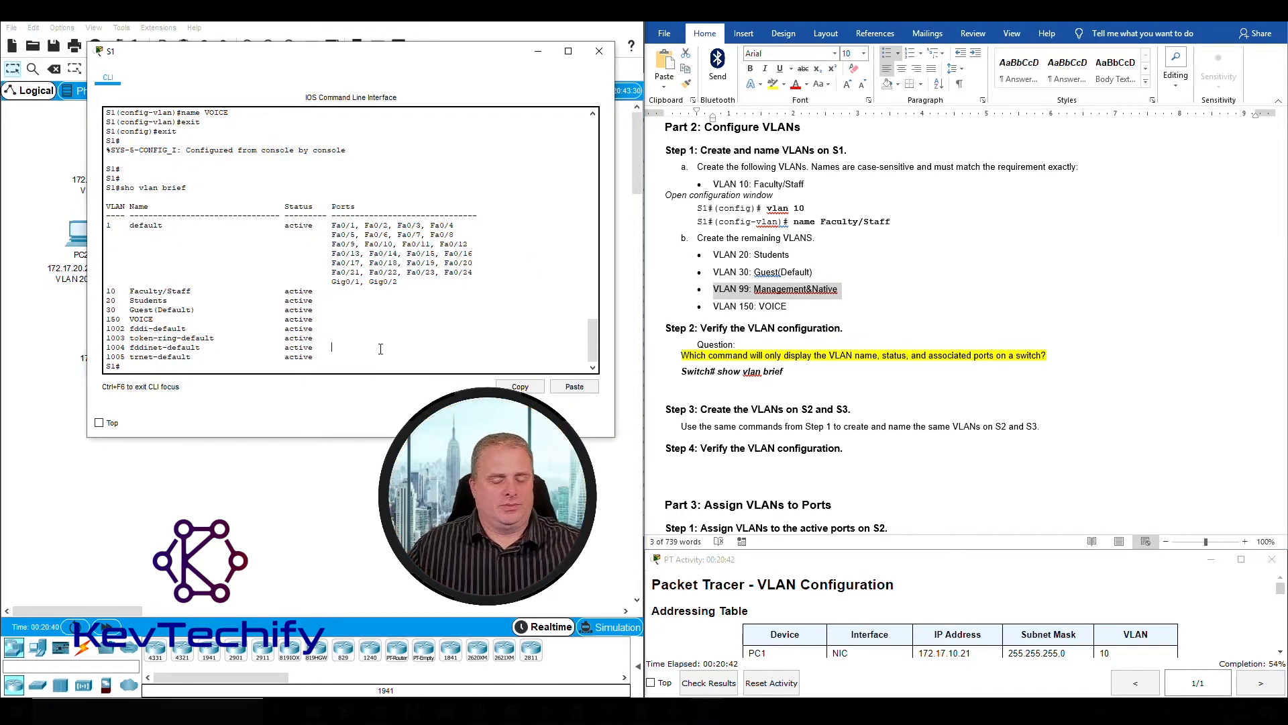
key(Return)
key(Return)
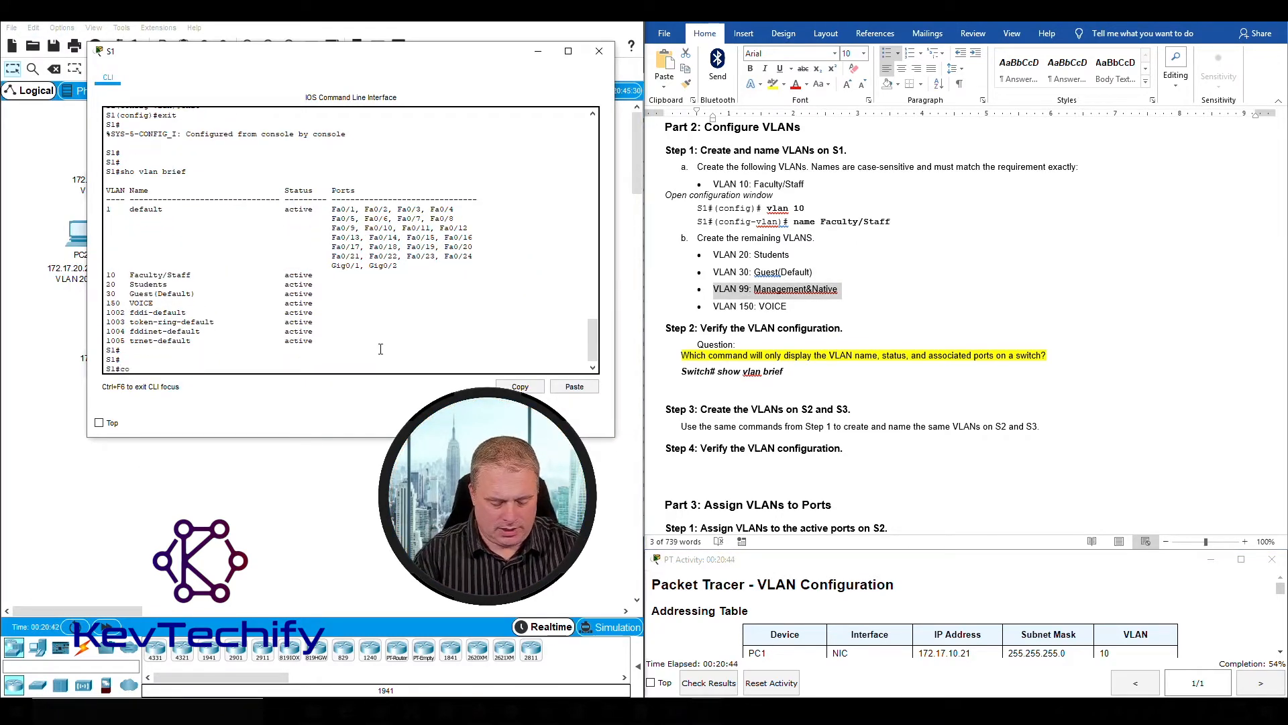
text(conf t)
key(Return)
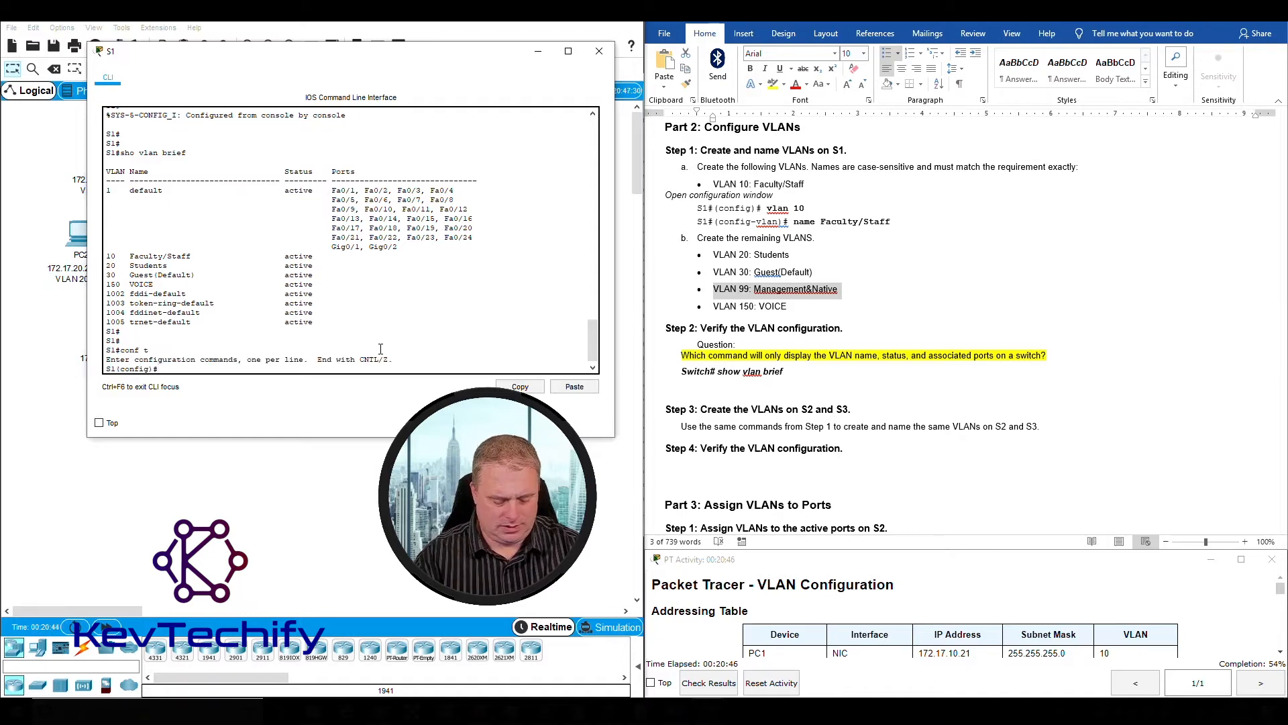
text(vlan 99)
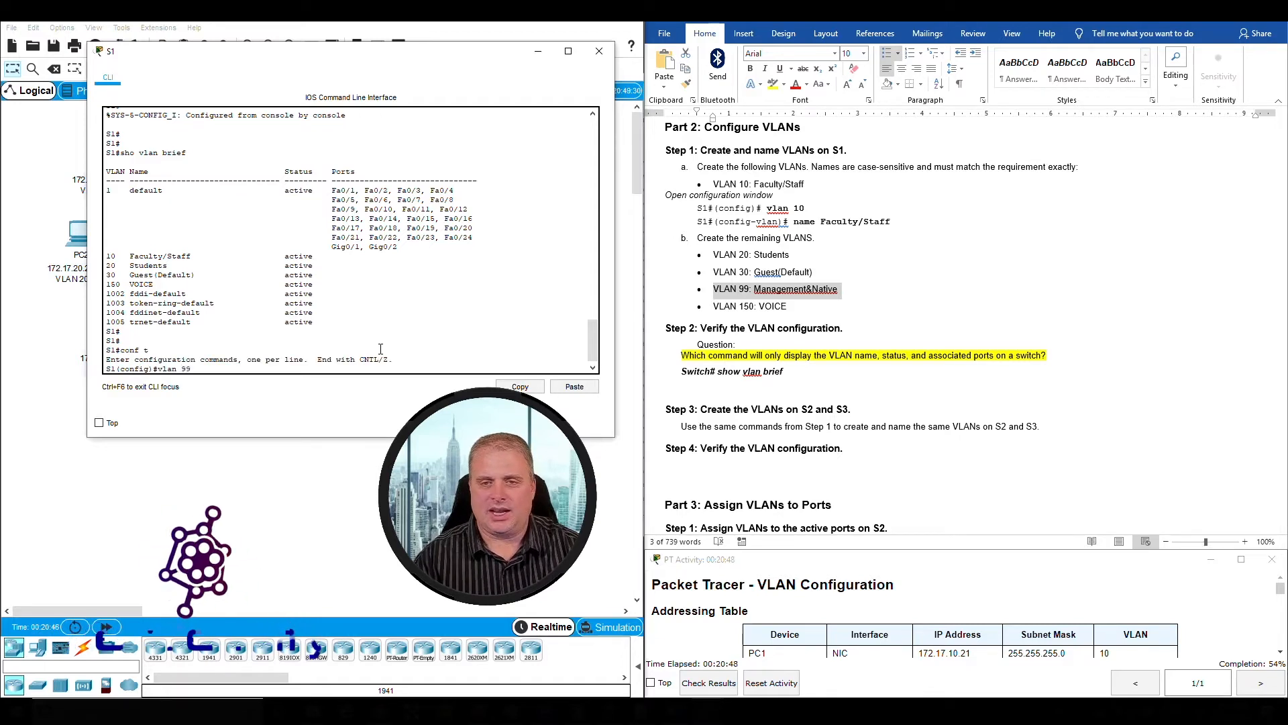
key(Return)
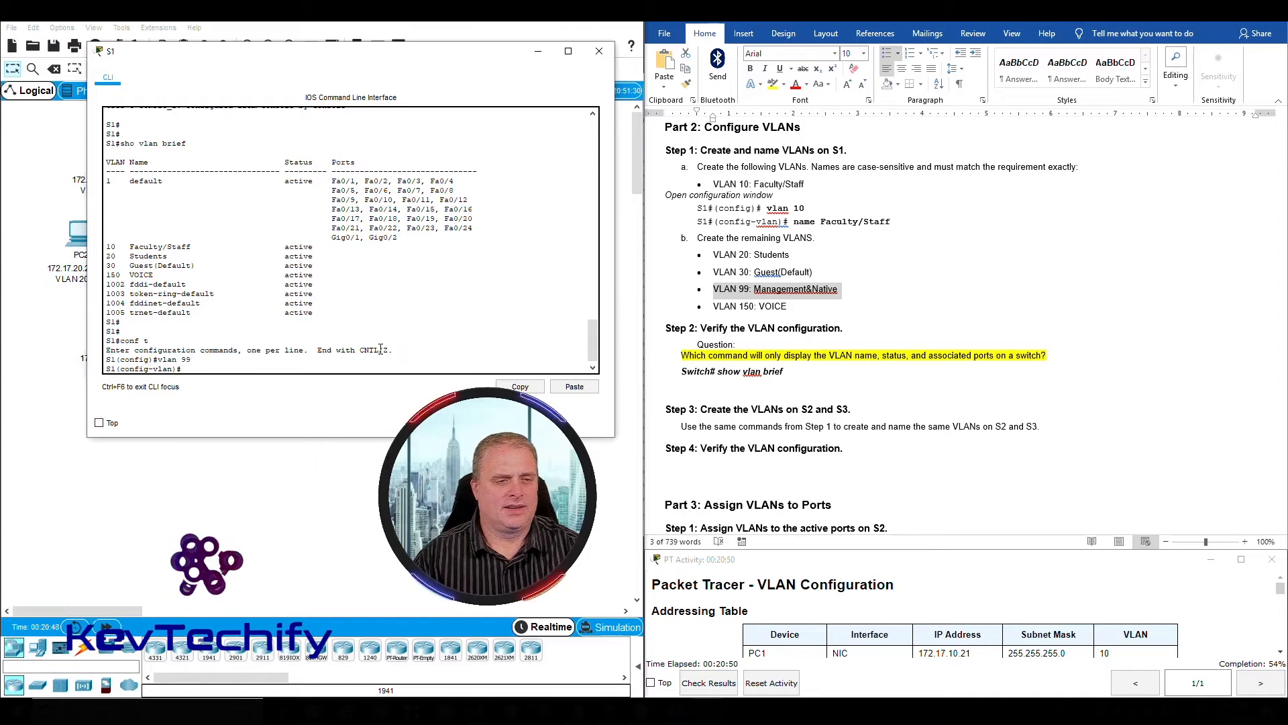
text(name Management&Native)
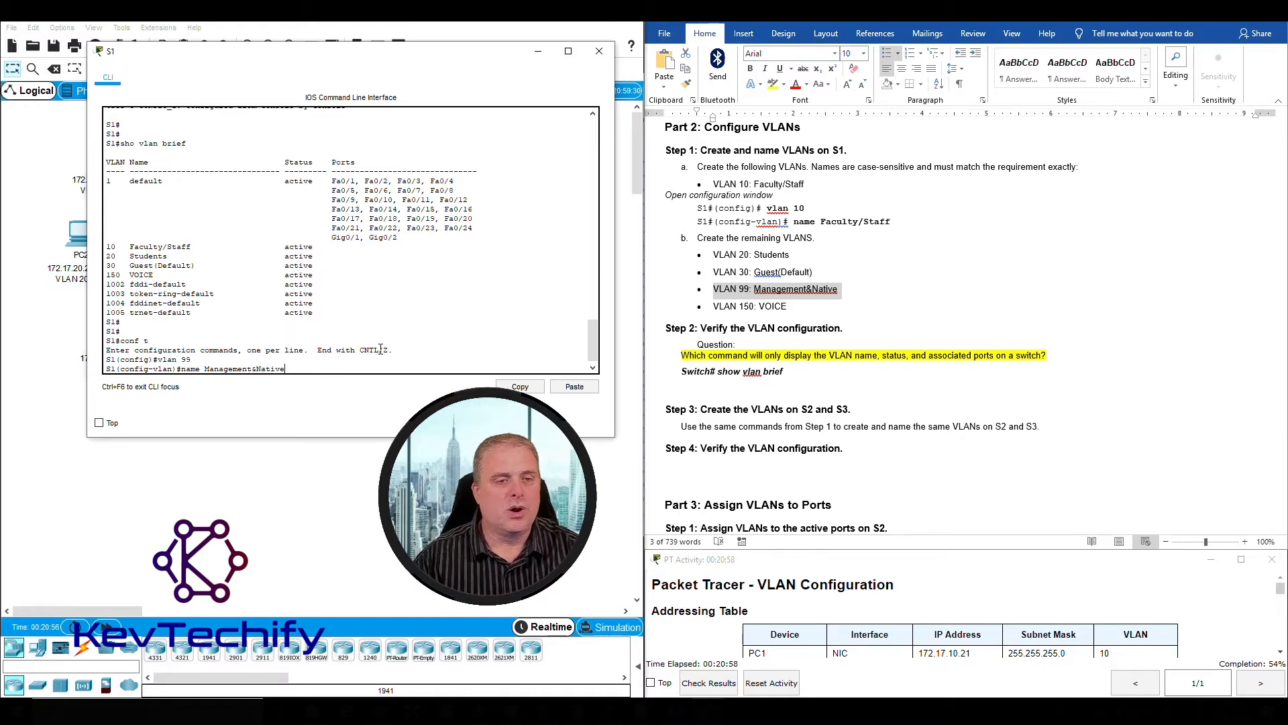
key(Return)
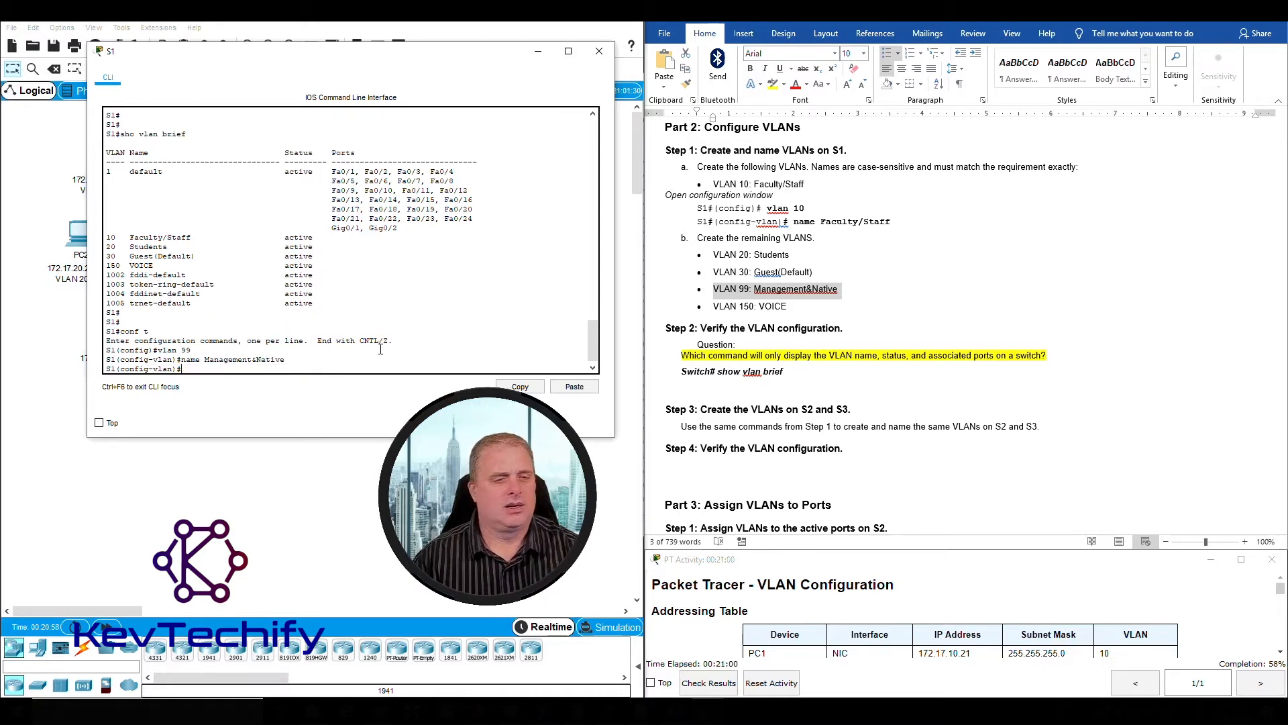
Exit the configuration modes on S1 and list its VLANs with "sho vlan br".
text(exit)
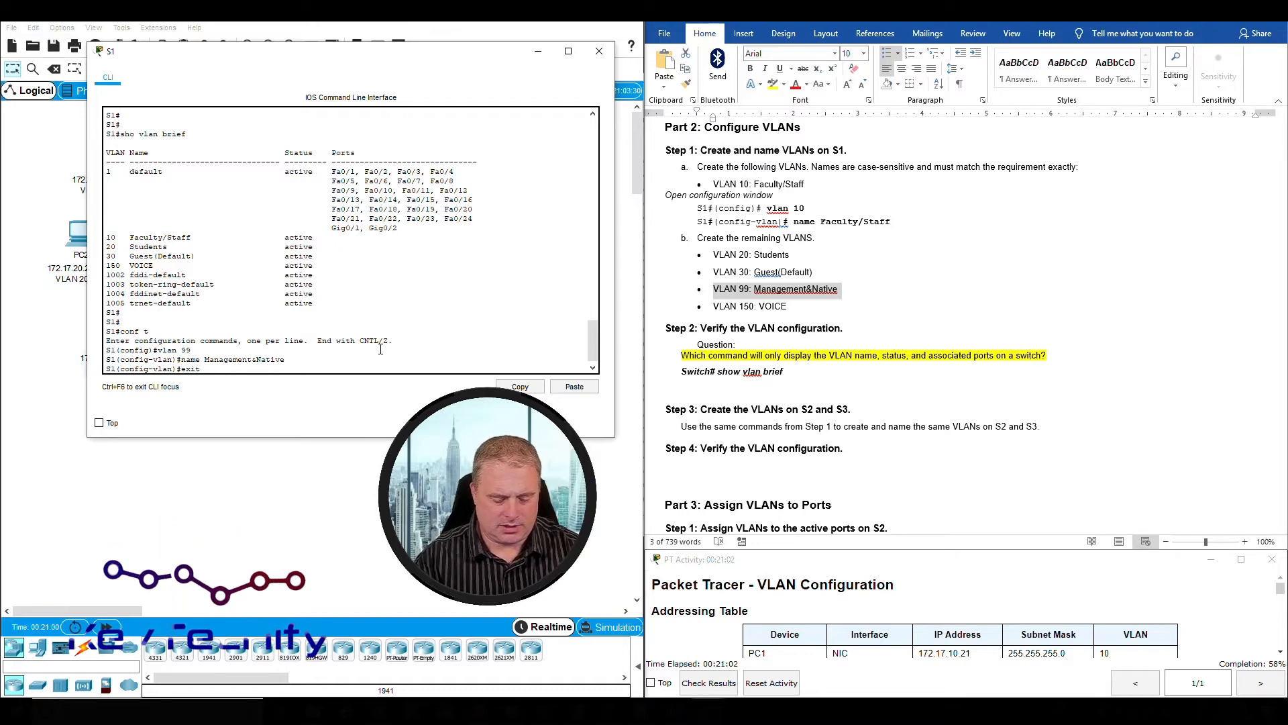
key(Return)
text(exit)
key(Return)
text(sho)
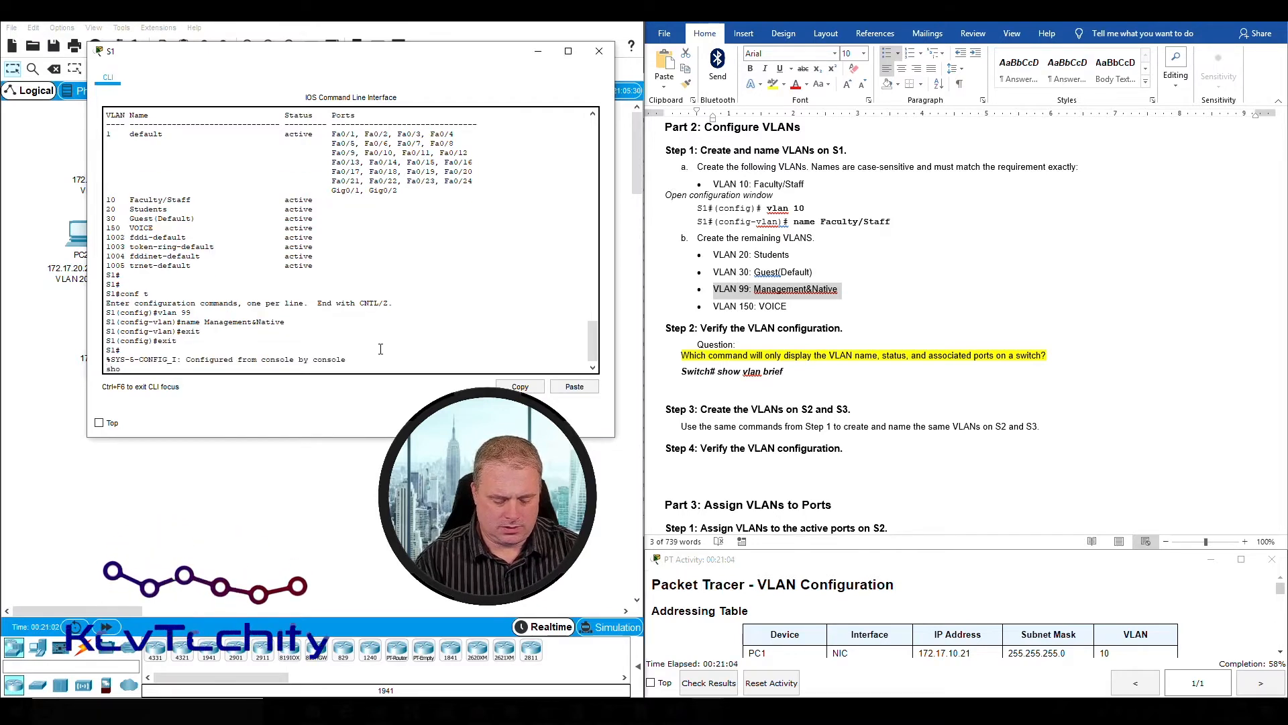
text( vlan br)
key(Return)
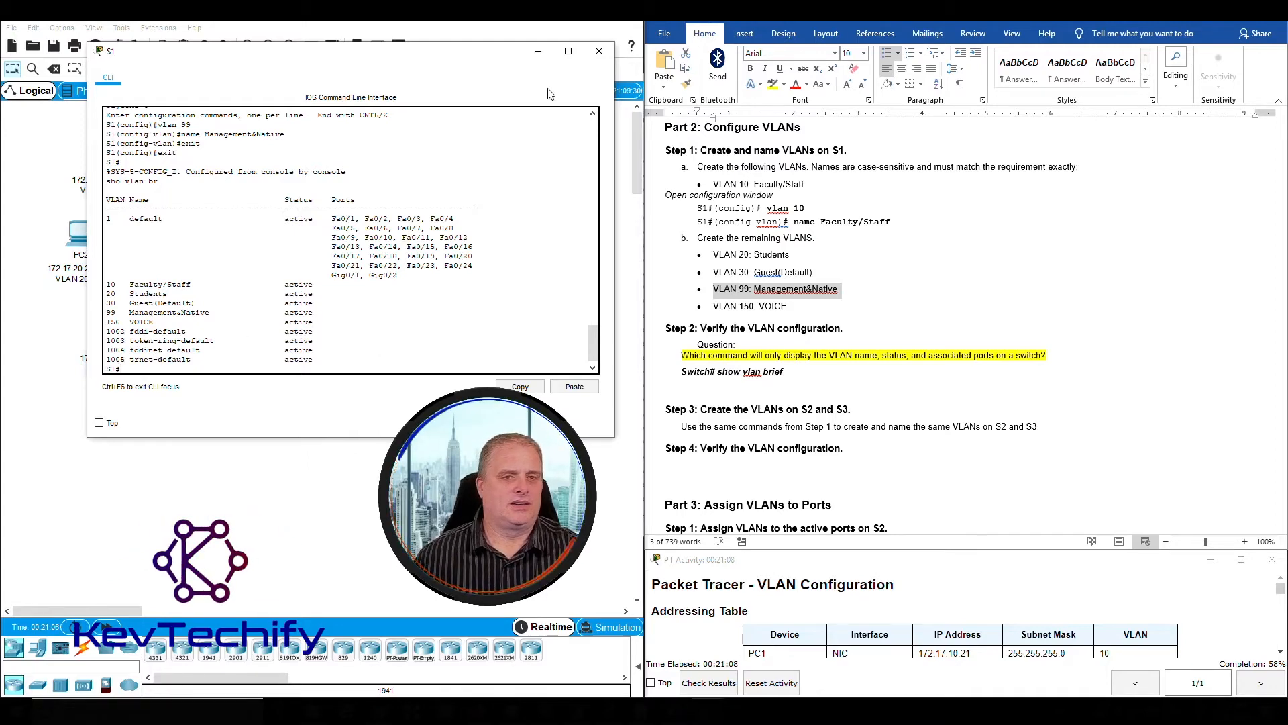
Close the S1 window, open the S2 command line, enter global configuration mode with "conf t" and create VLAN 99 named Management&Native.
click(599, 51)
click(215, 243)
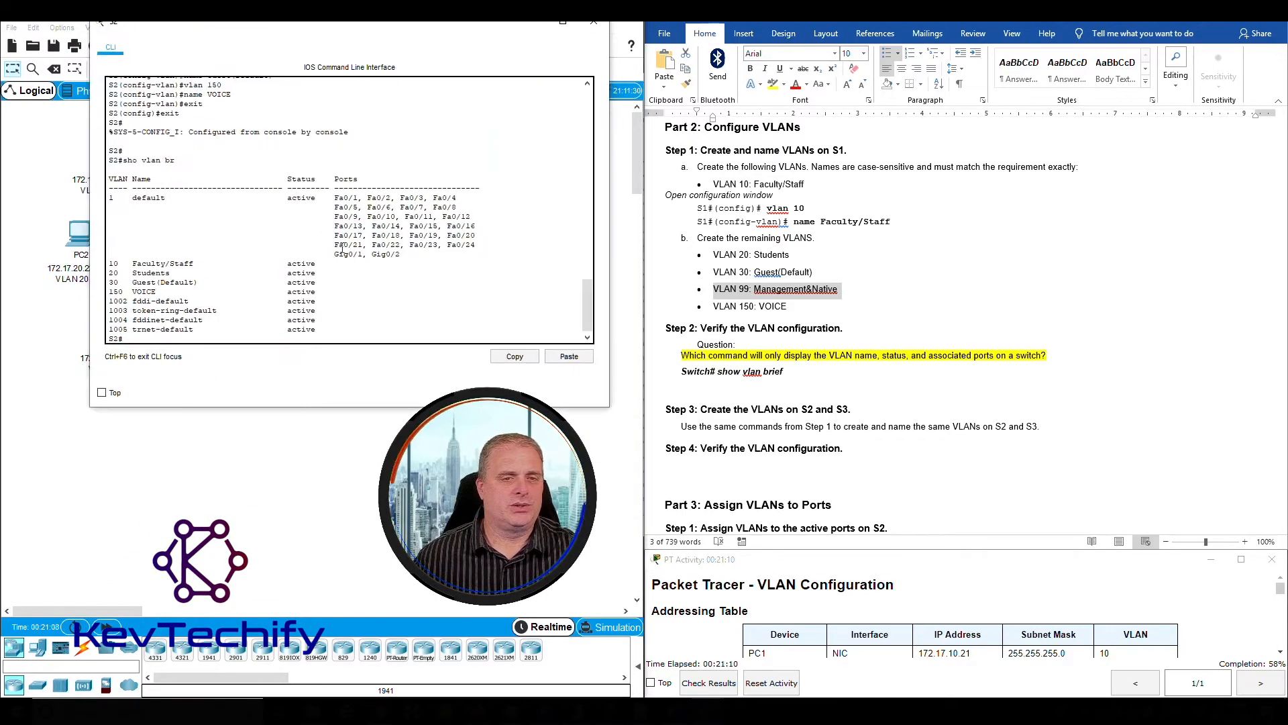
text(conf t)
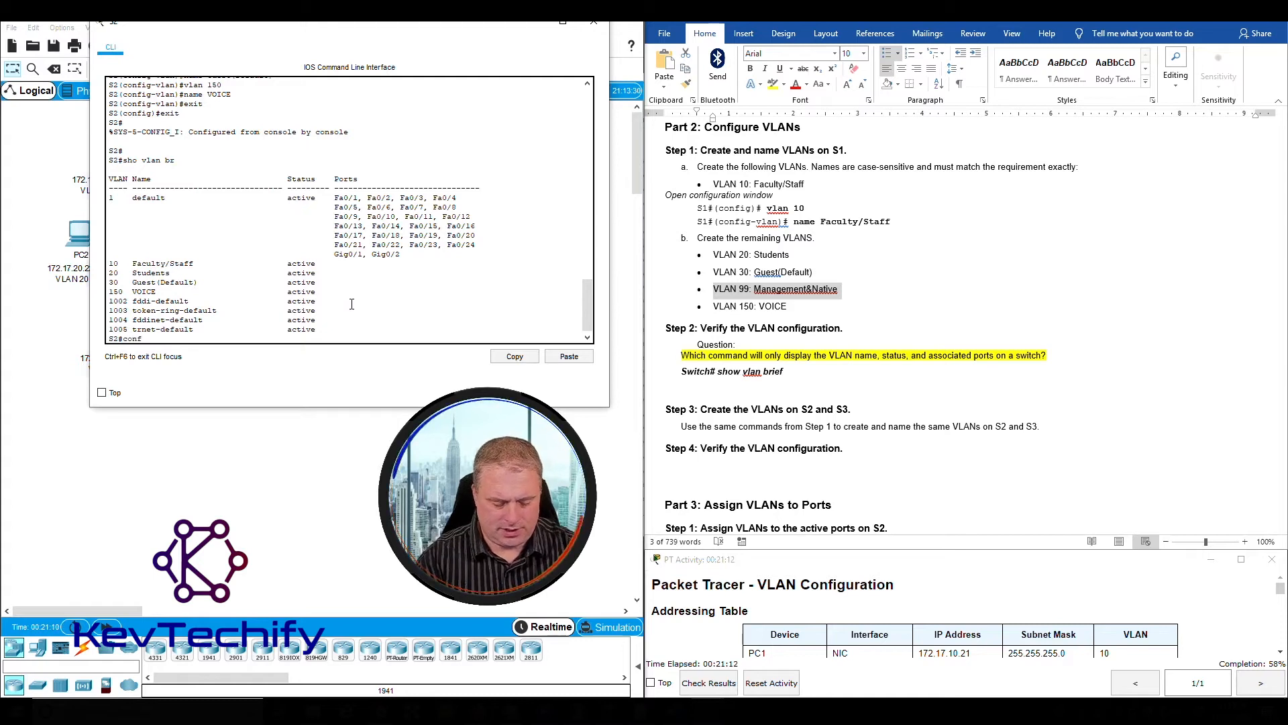
key(Return)
text(vlan)
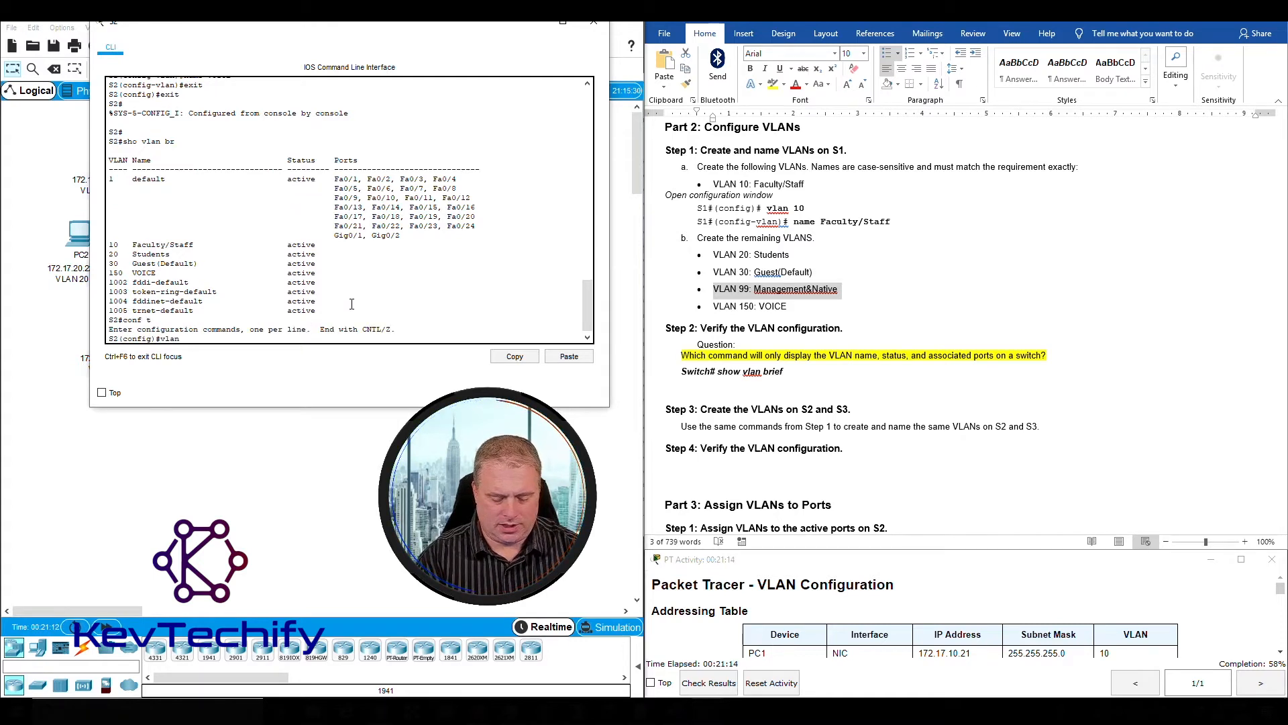
text( 99)
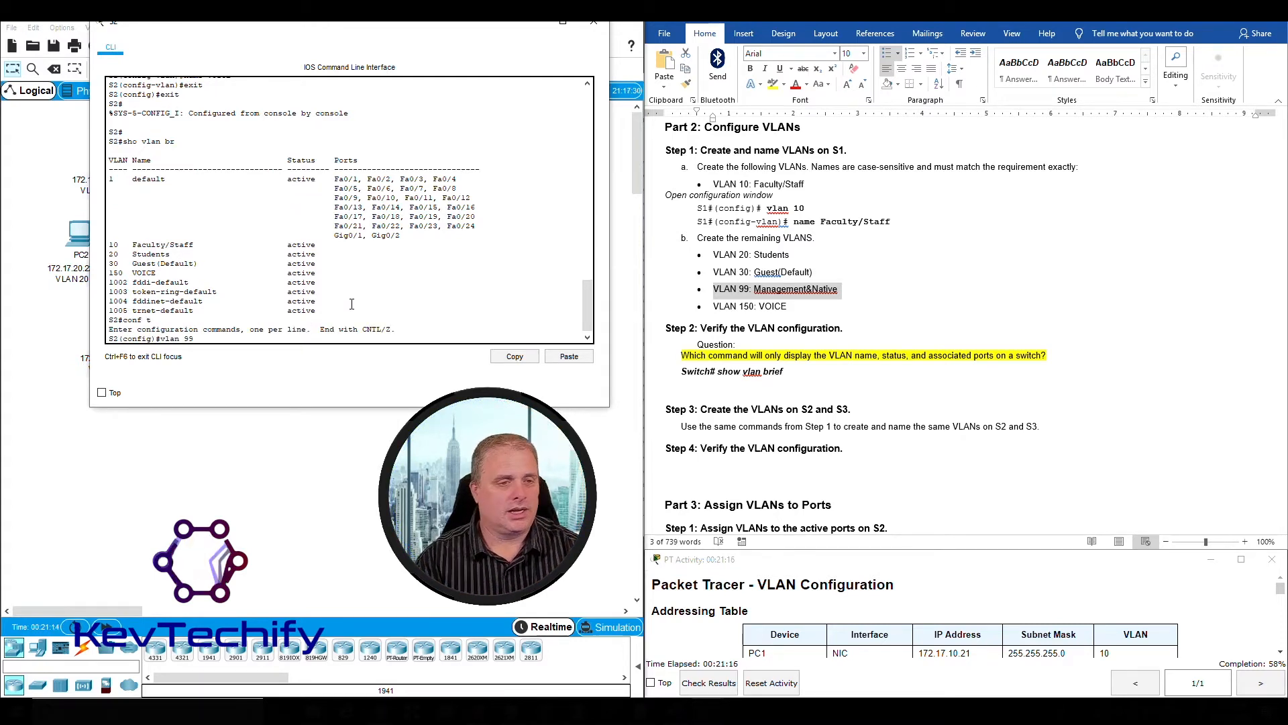
key(Return)
text(nam)
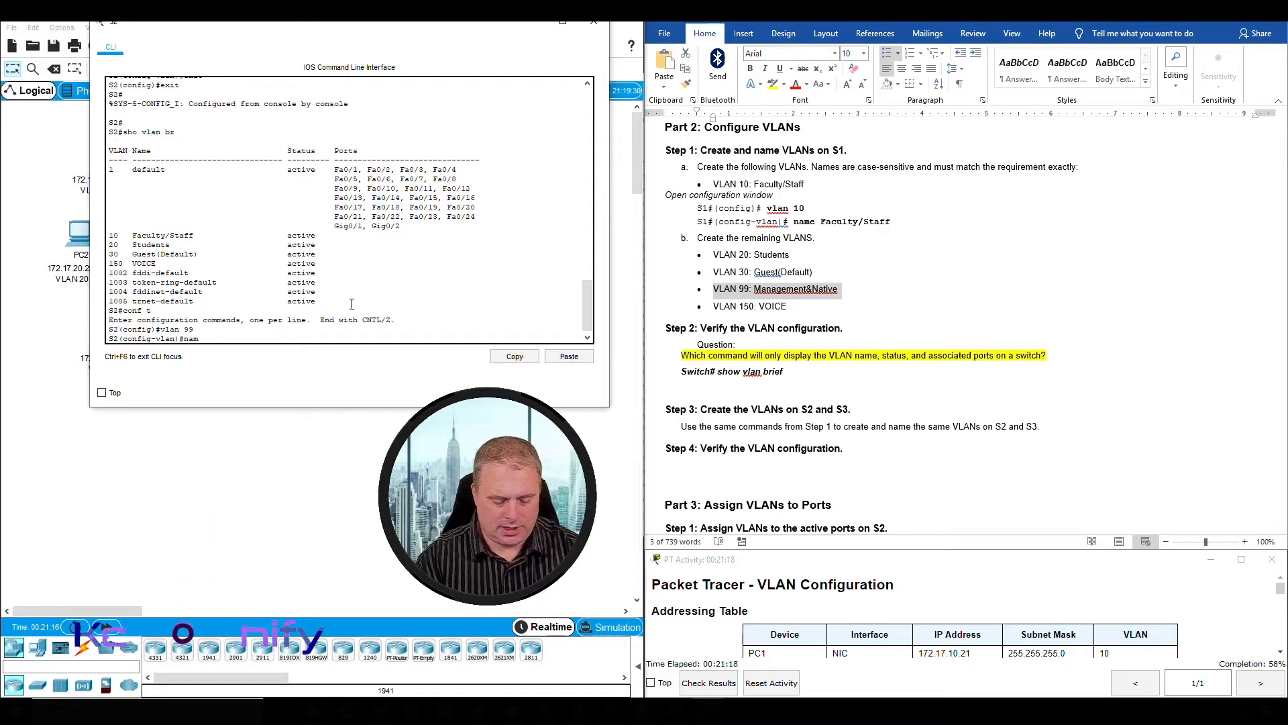
text(e Management)
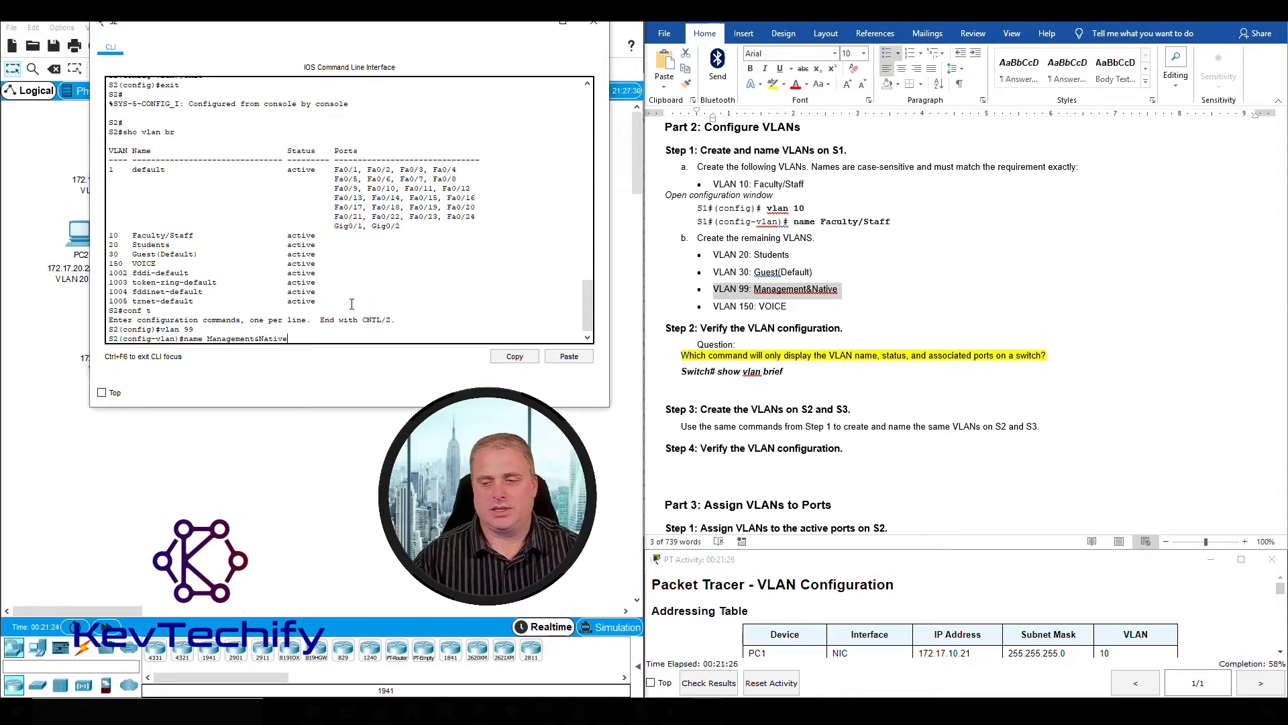
text(&Native)
key(Return)
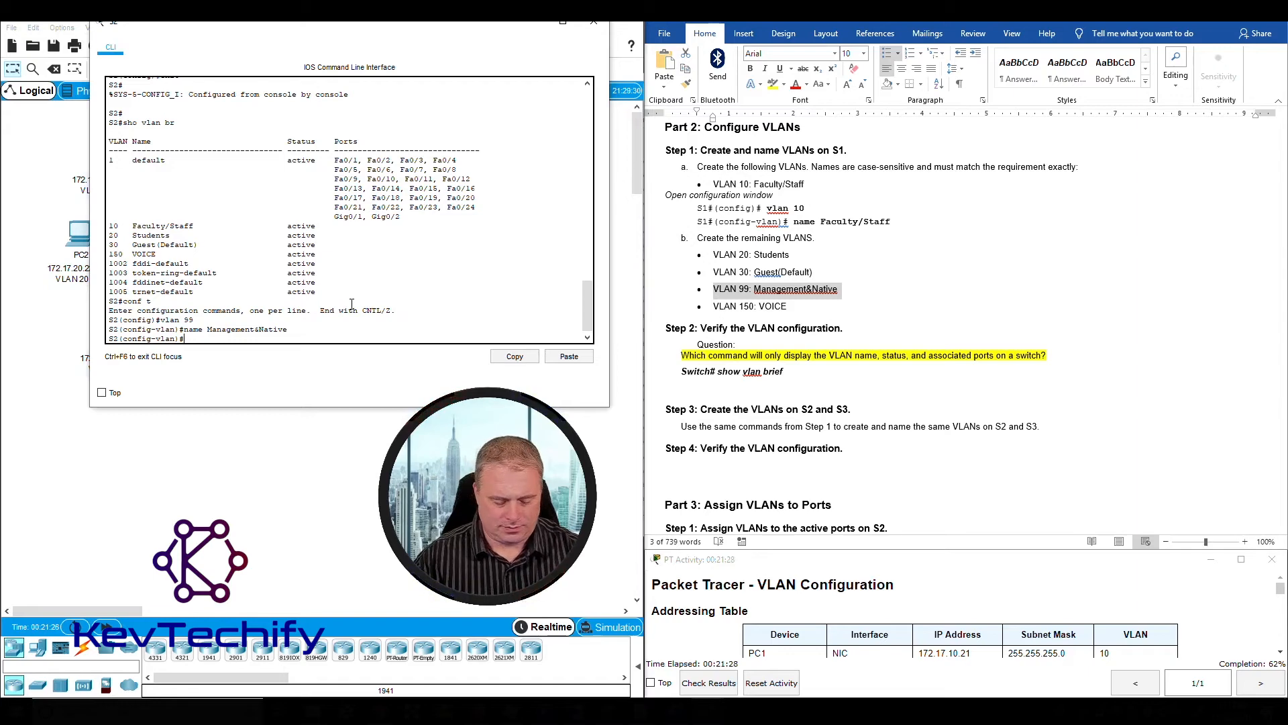
Exit the configuration modes on S2 and list its VLANs with "sho vlan br".
text(exit)
key(Return)
text(exit)
key(Return)
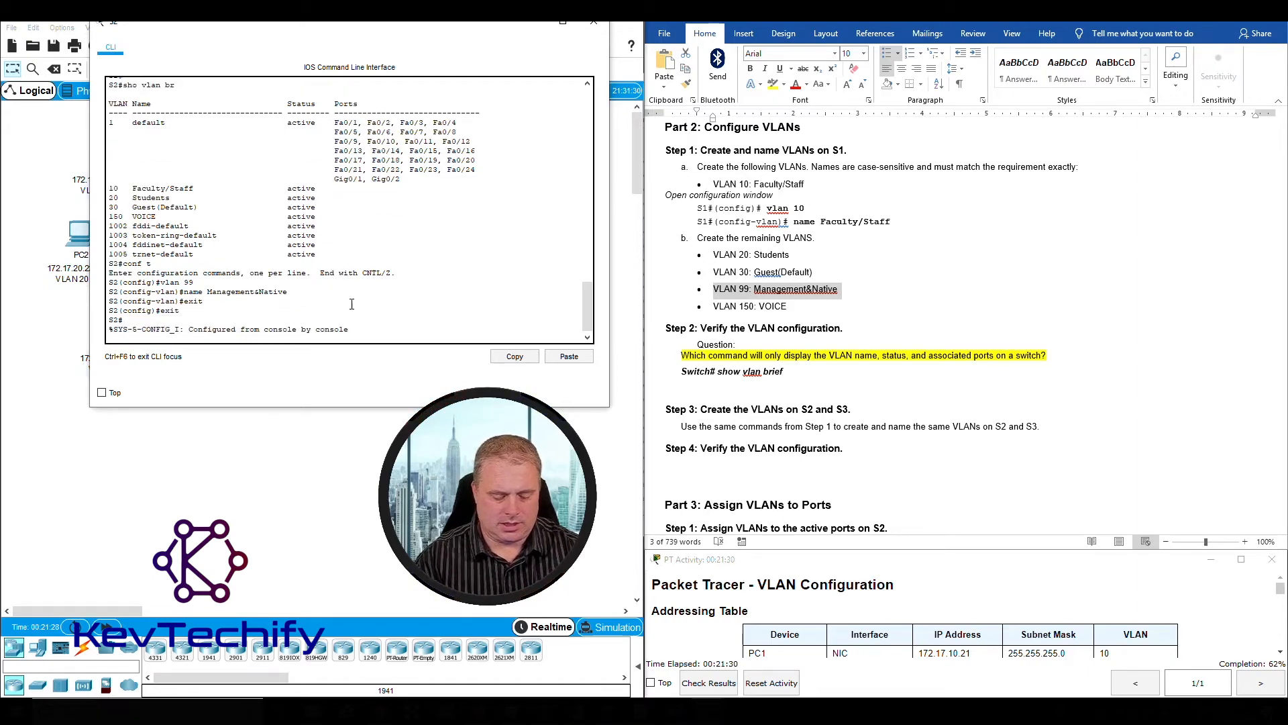
text(sho vlan br)
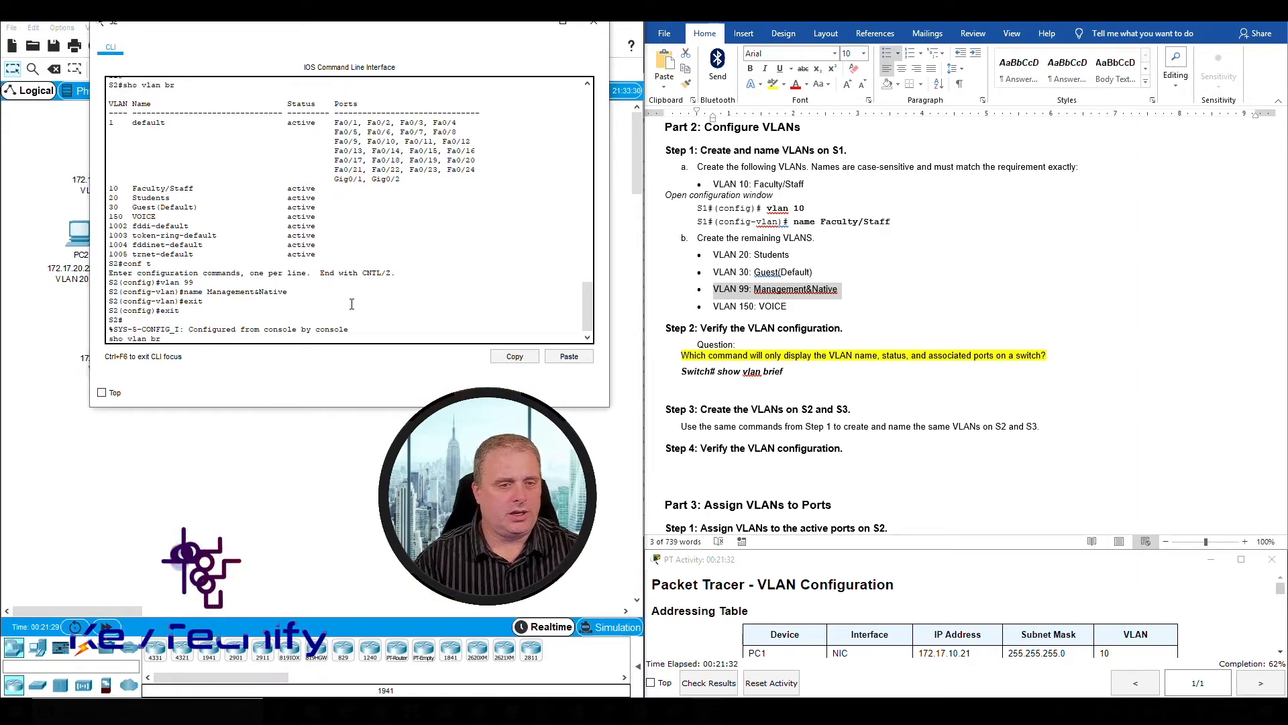
key(Return)
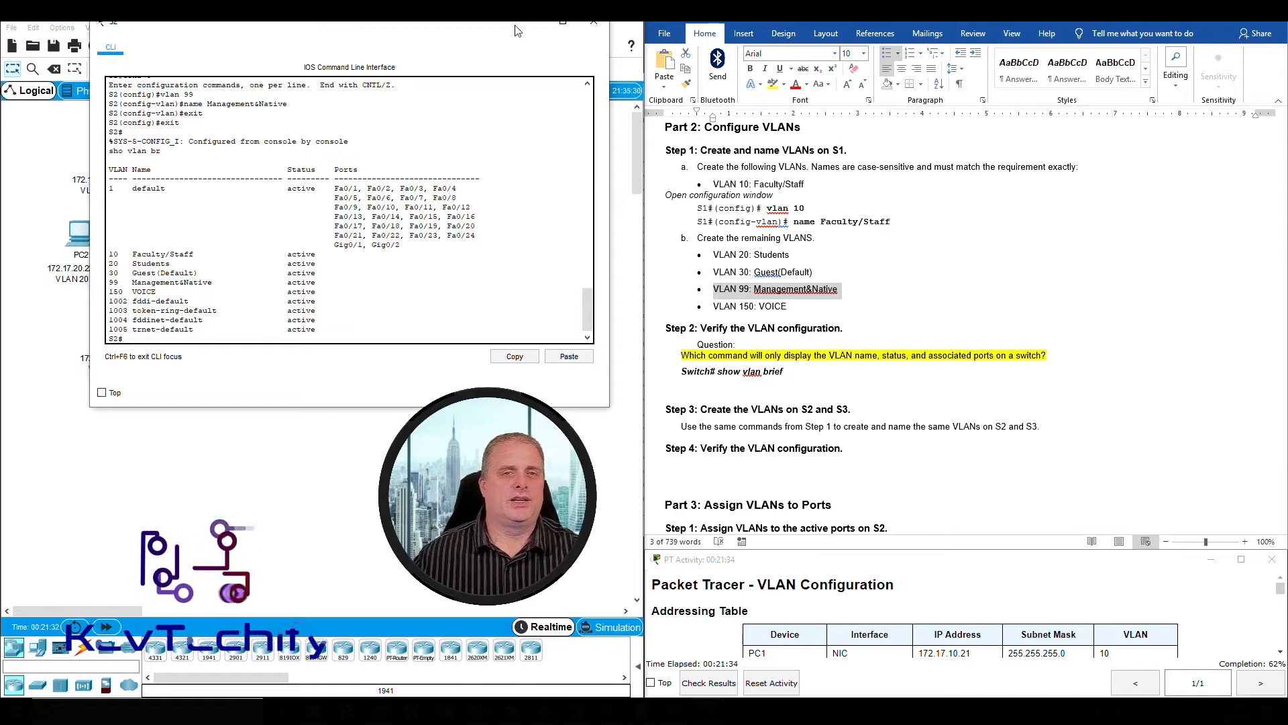
Close the S2 window and open the S3 command line.
click(594, 22)
click(319, 233)
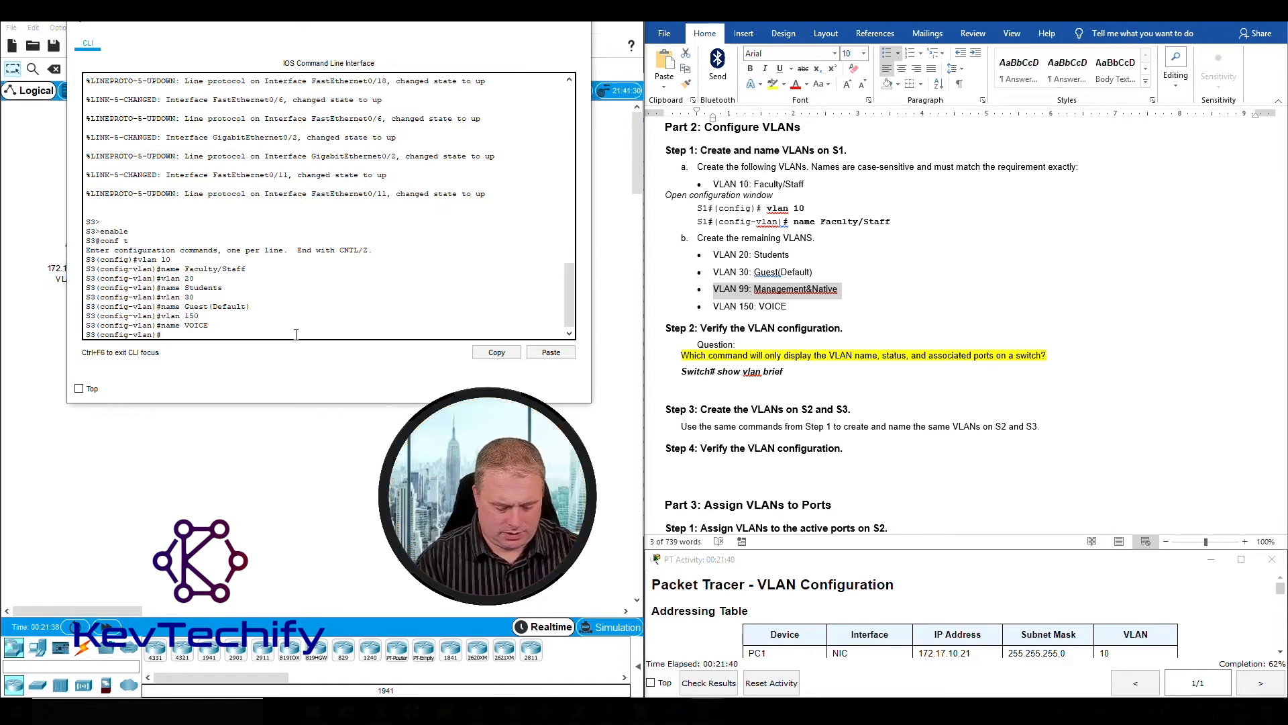
Rename VLAN 150 on S3 as Manaagement&Default and set its name back to VOICE.
text(vlan 1)
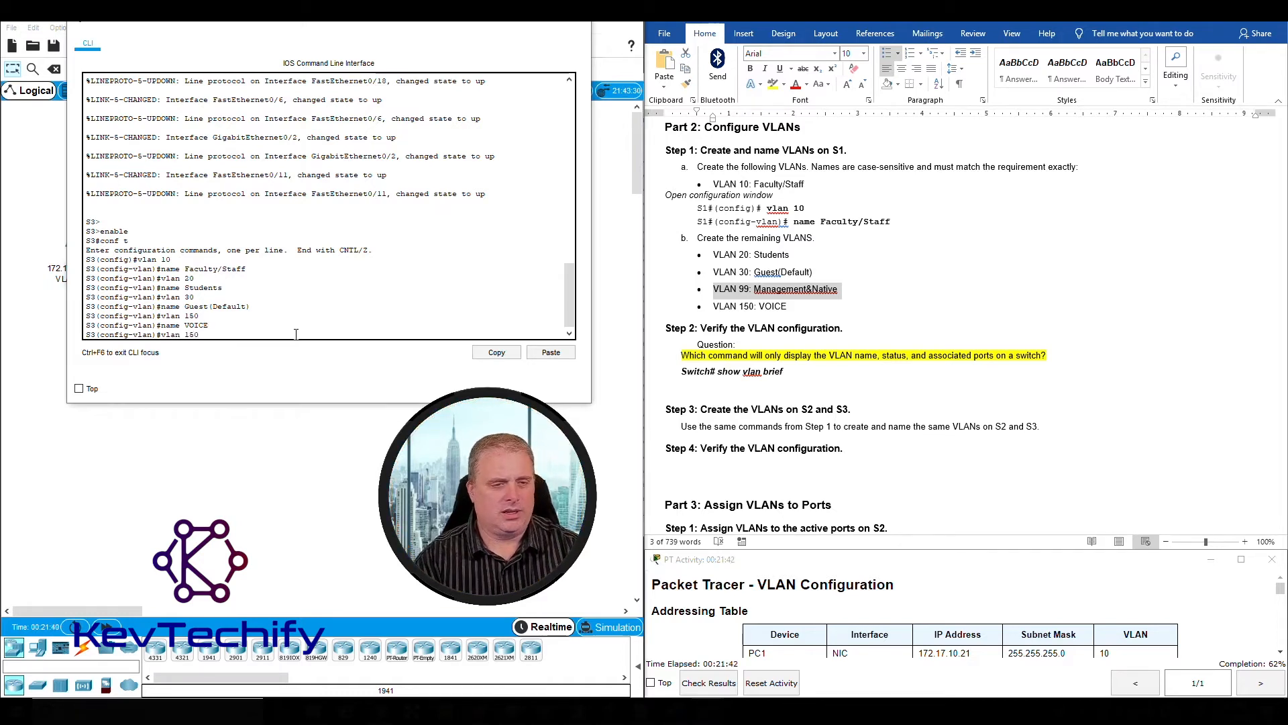
text(50)
key(Return)
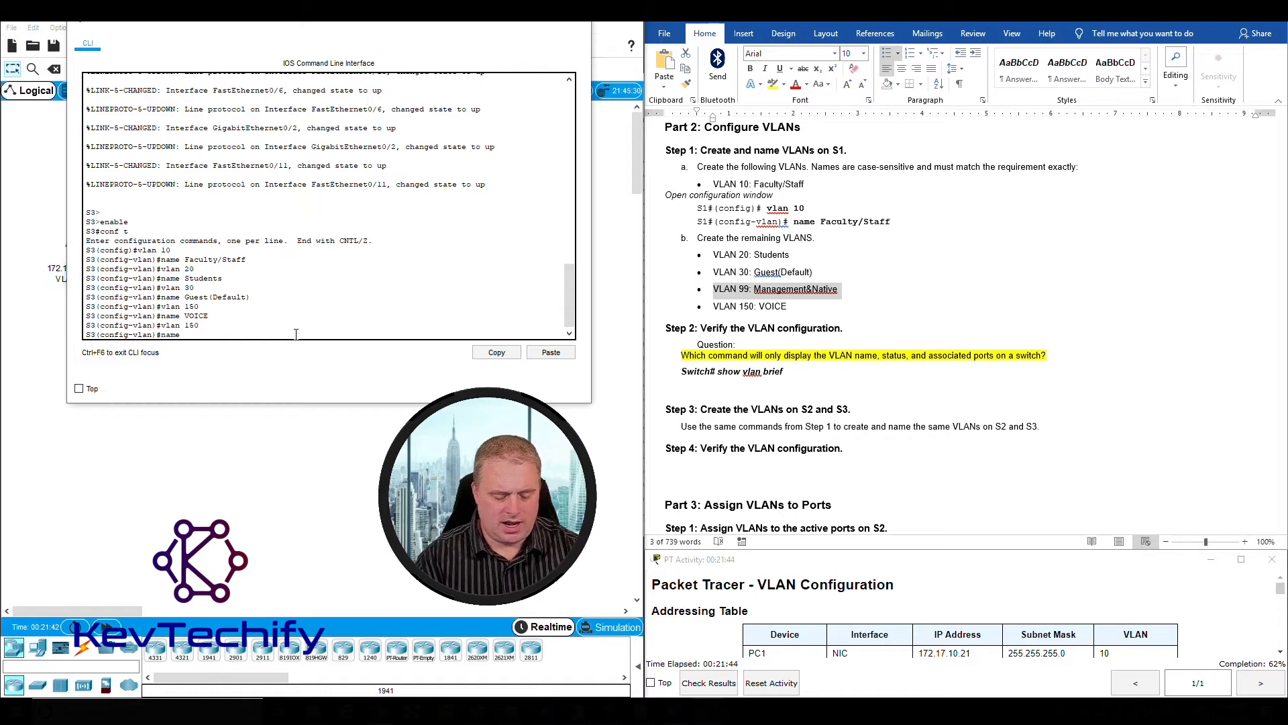
text(name Manaa)
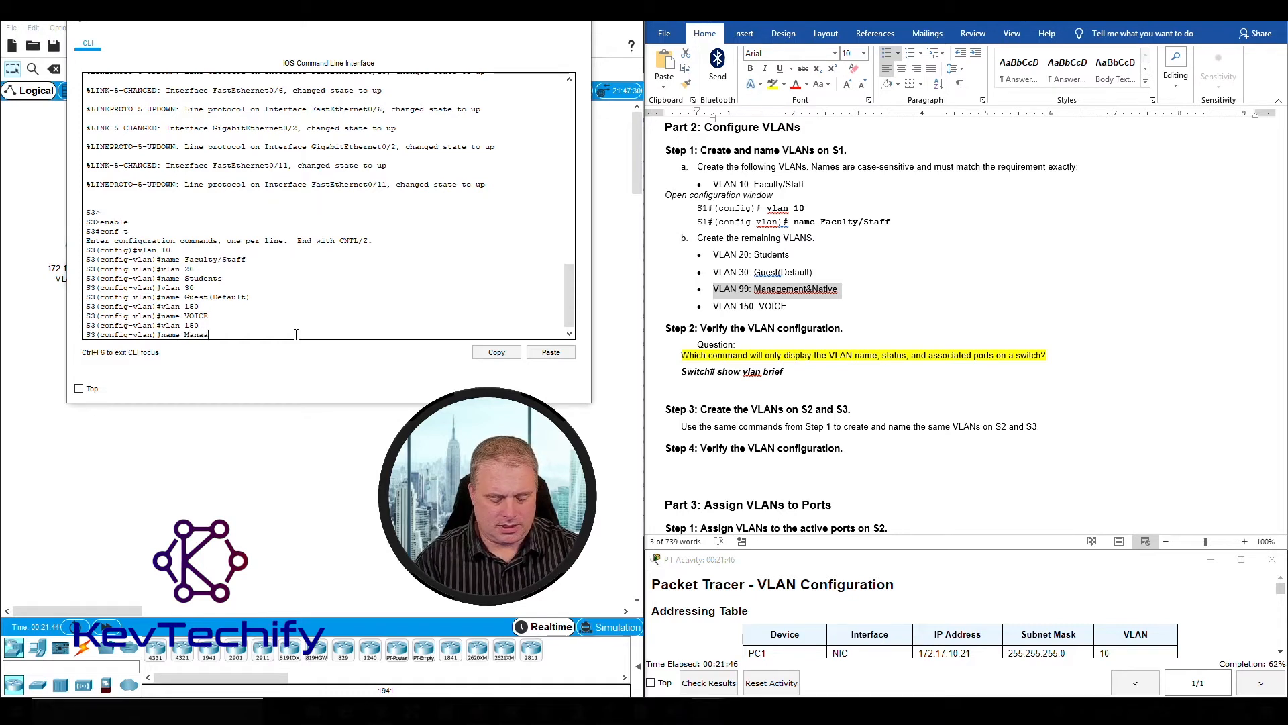
text(gement&)
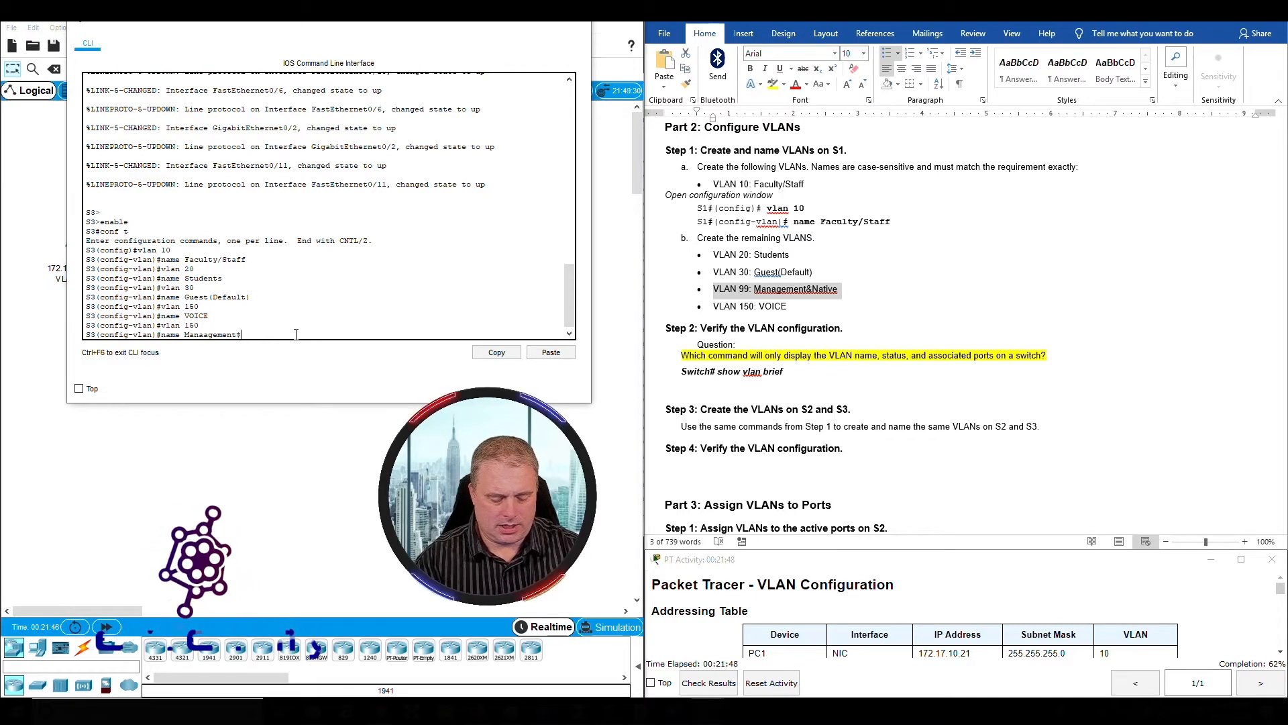
text(Defau)
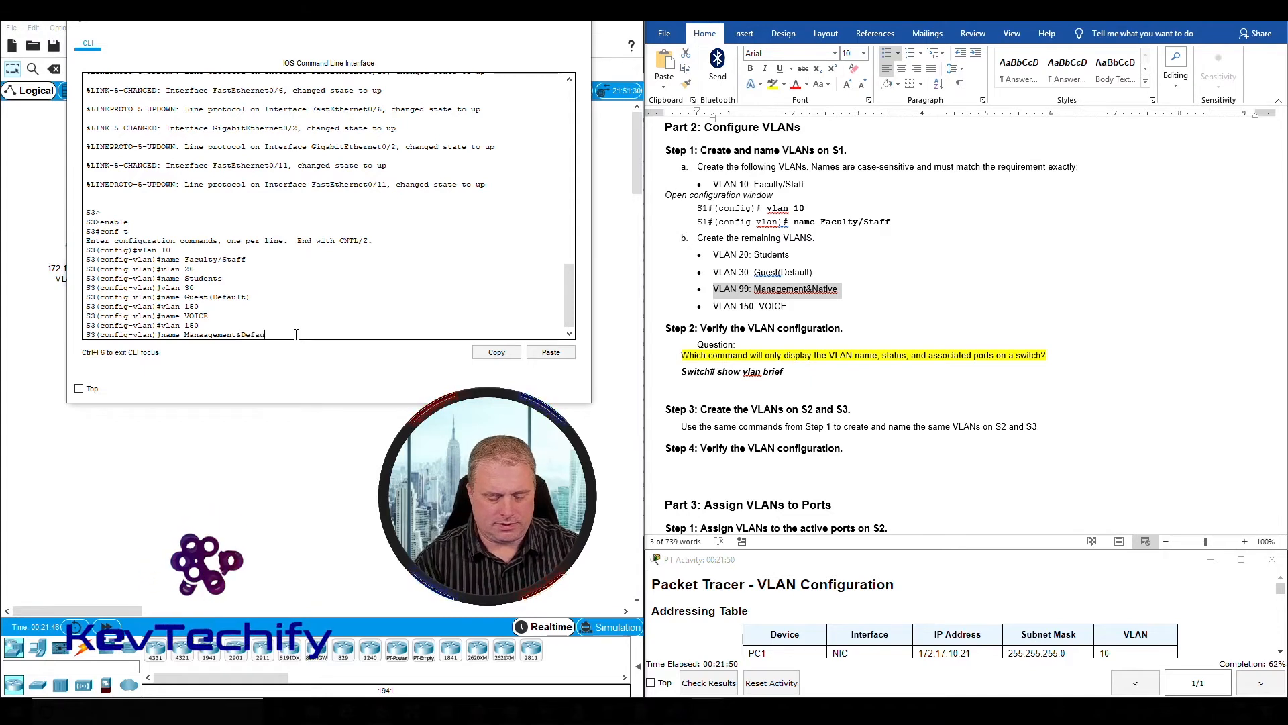
text(lt)
key(Return)
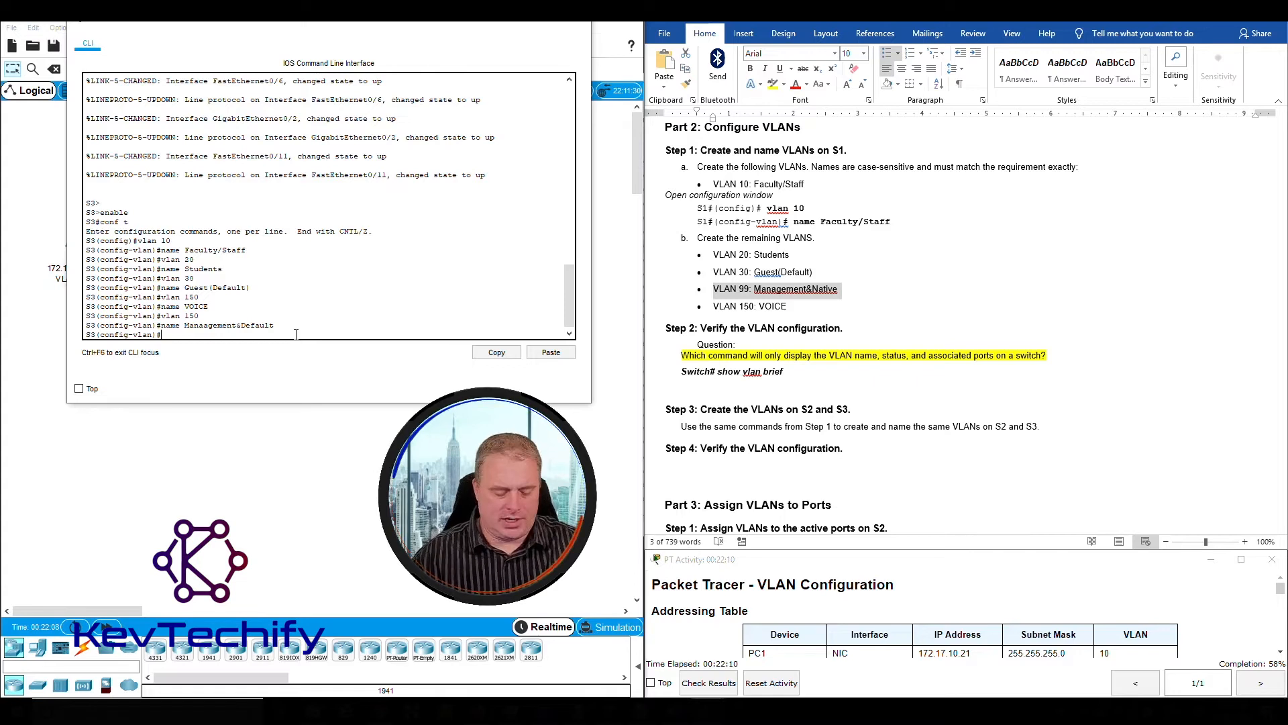
text(name)
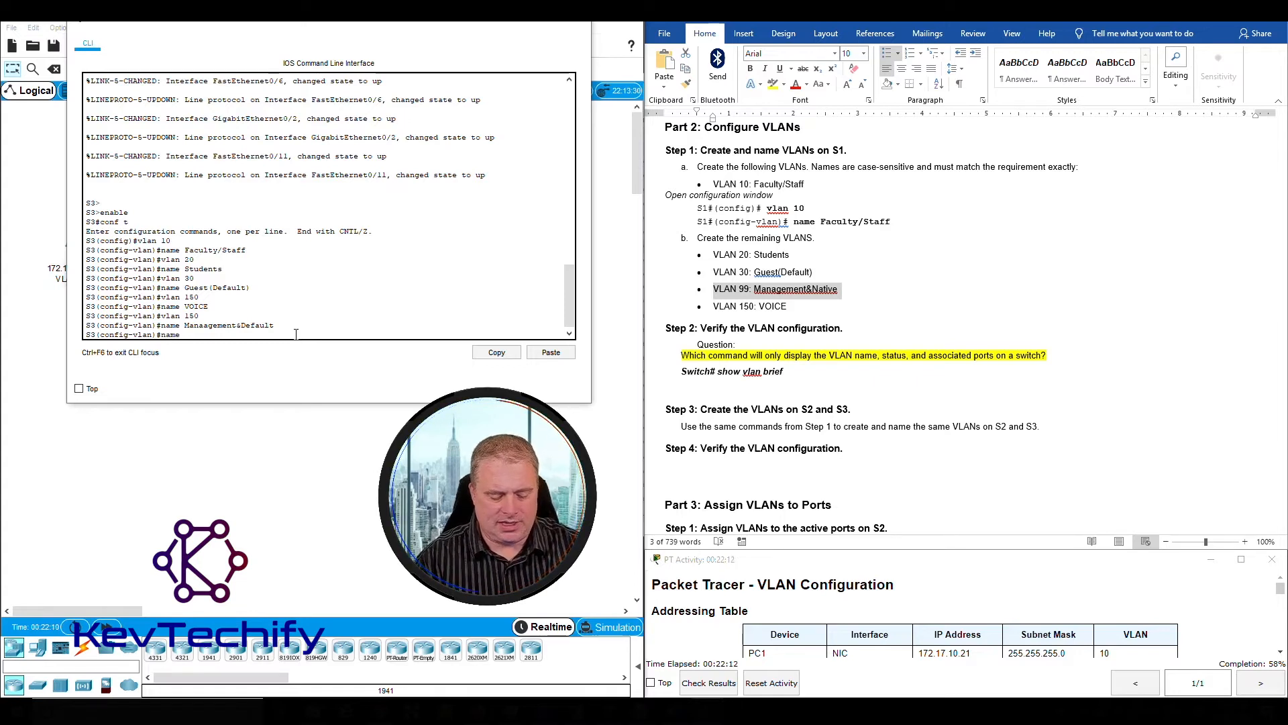
text( VOICE)
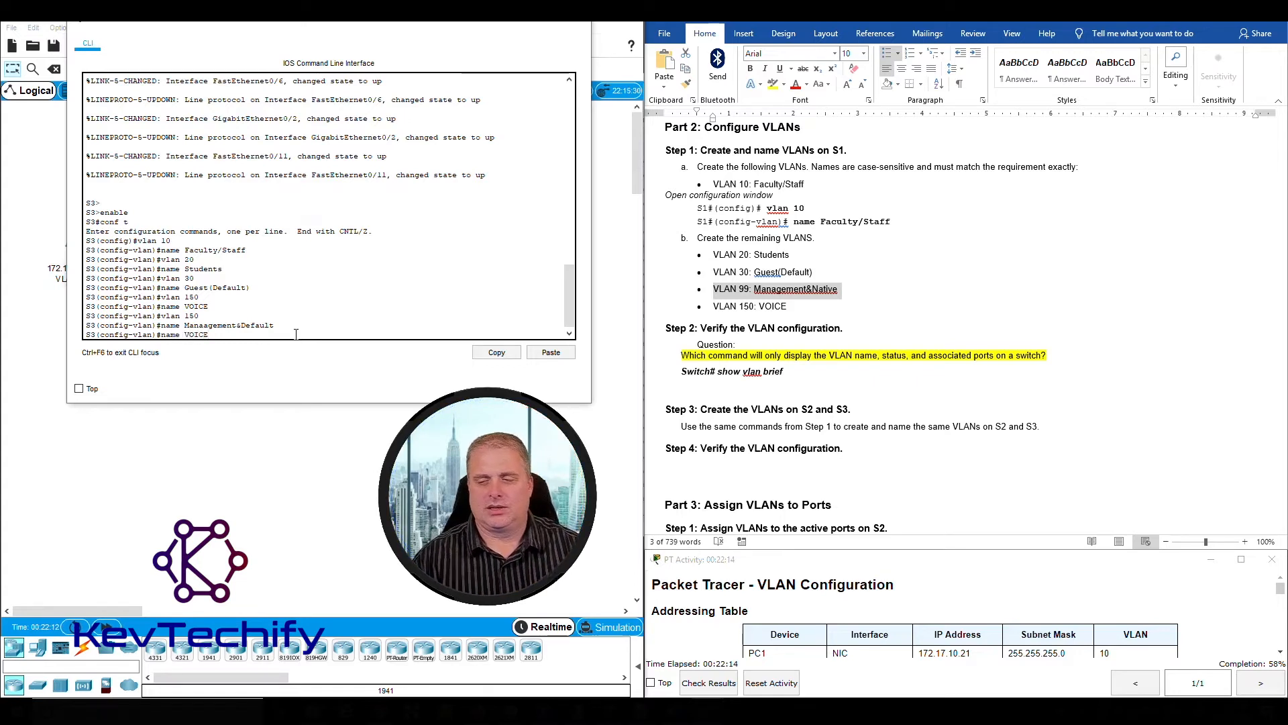
key(Return)
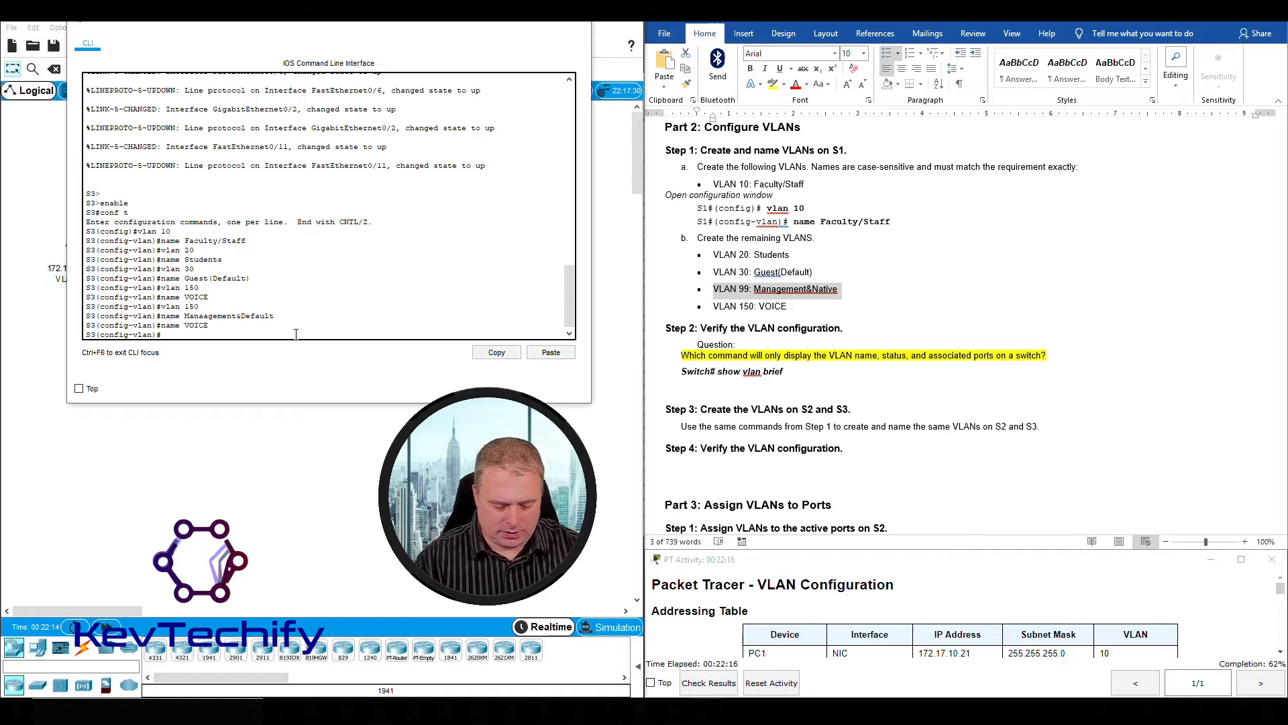
Create VLAN 99 on S3 and start its name command with "Management&Def".
text(vlan 99)
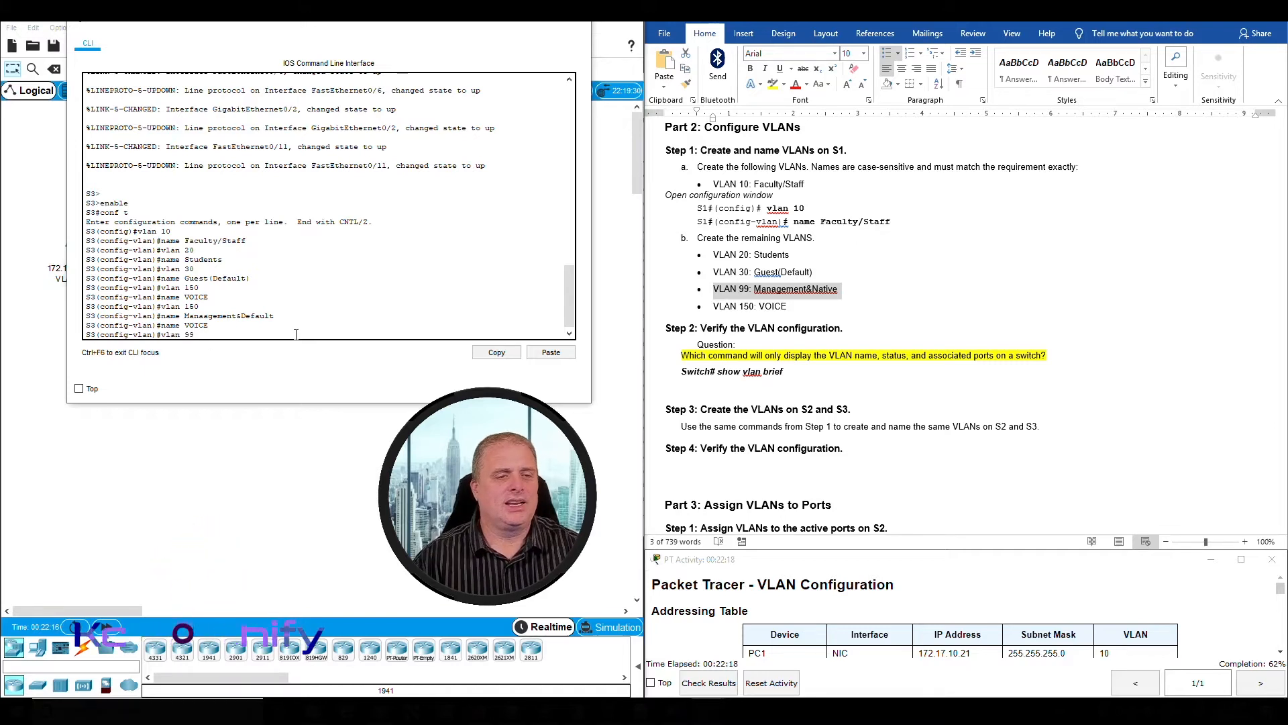
key(Return)
text(name Mana)
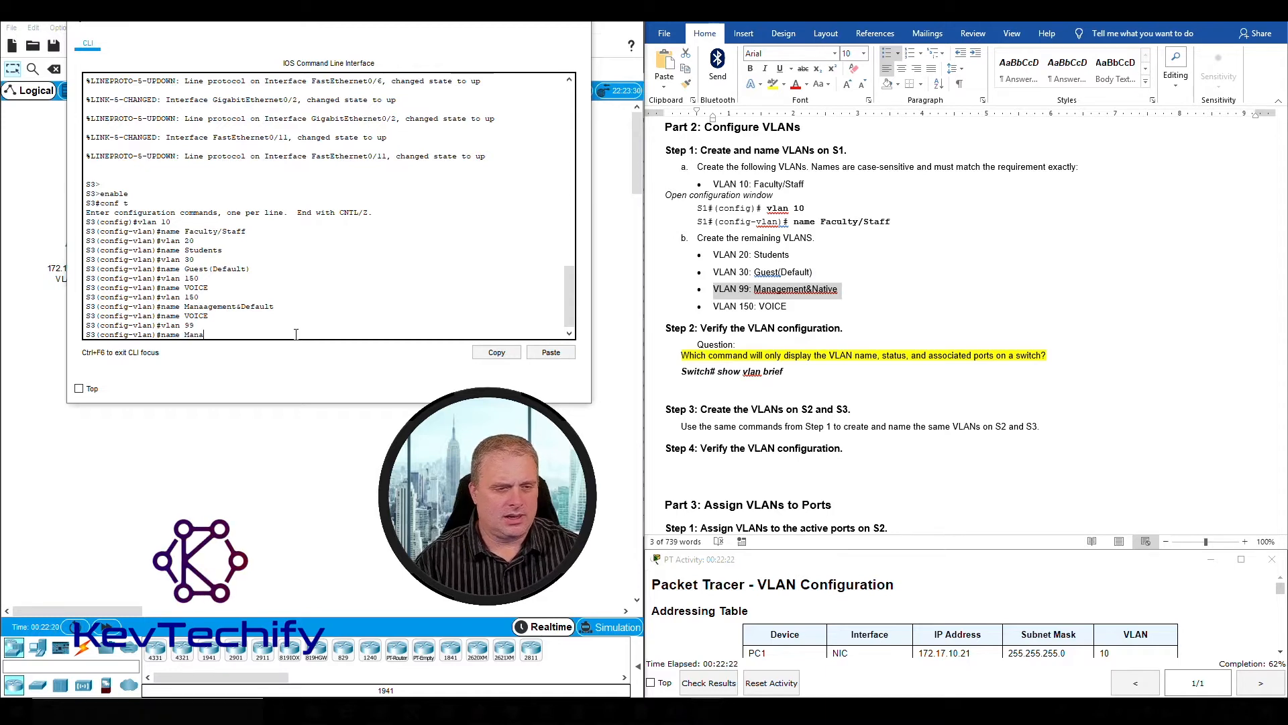
text(gement)
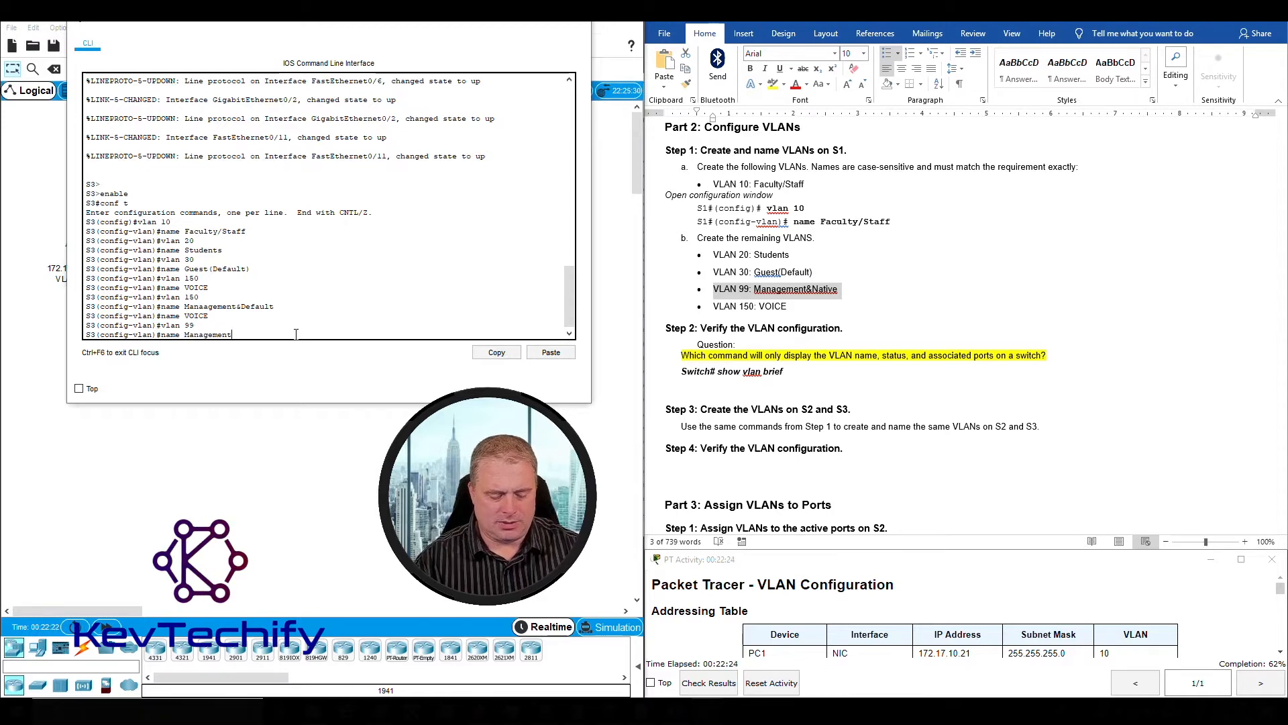
text(&Def)
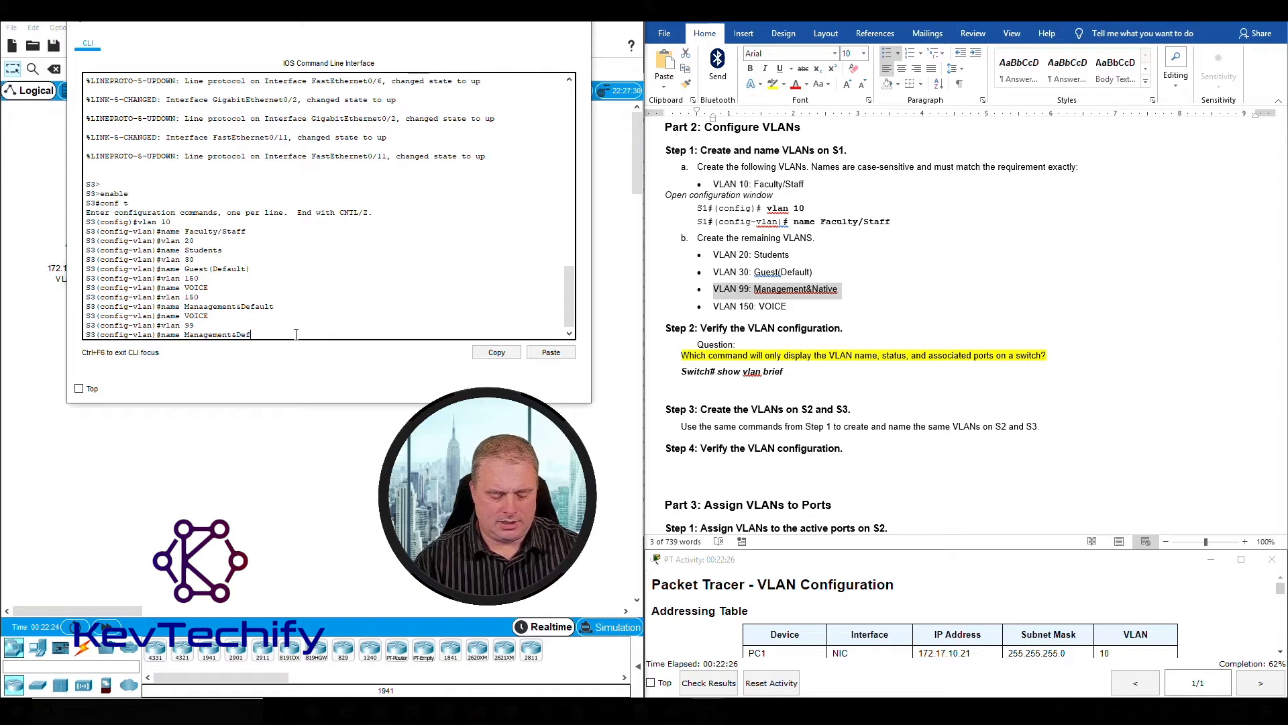
Name VLAN 99 on S3 Management&Native, replacing the mistaken Management&Default name.
text(ault)
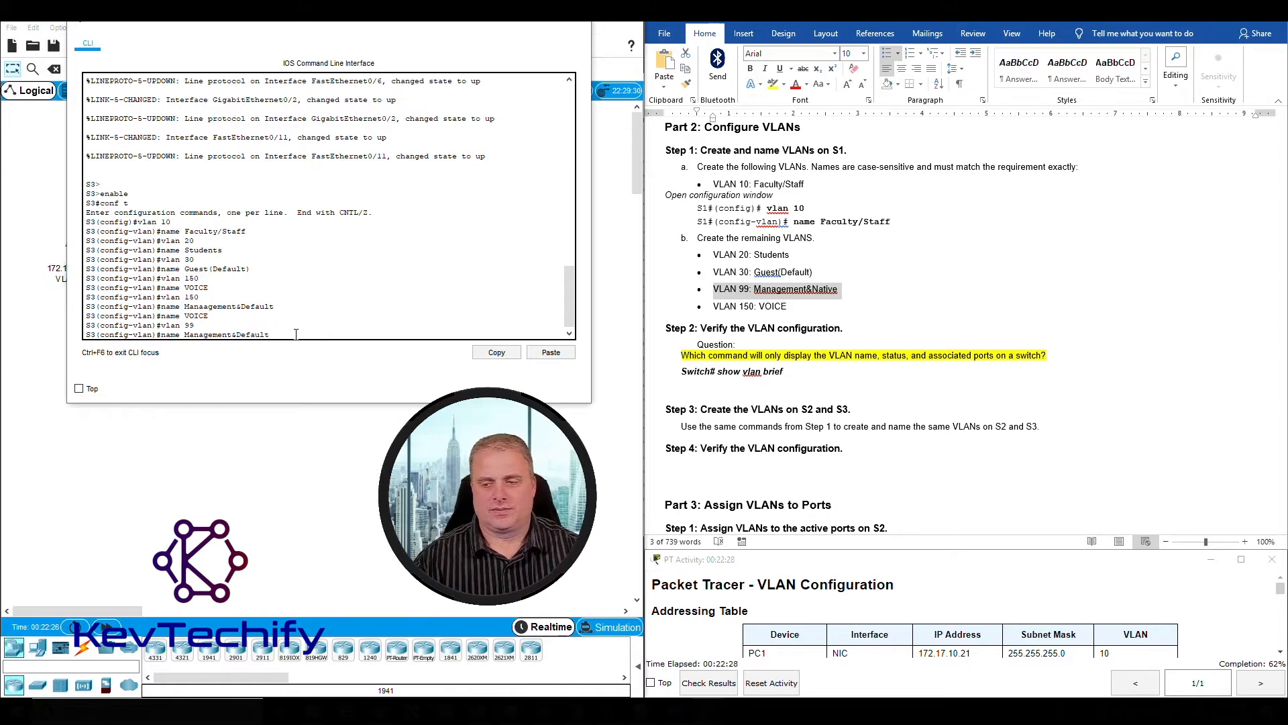
key(Return)
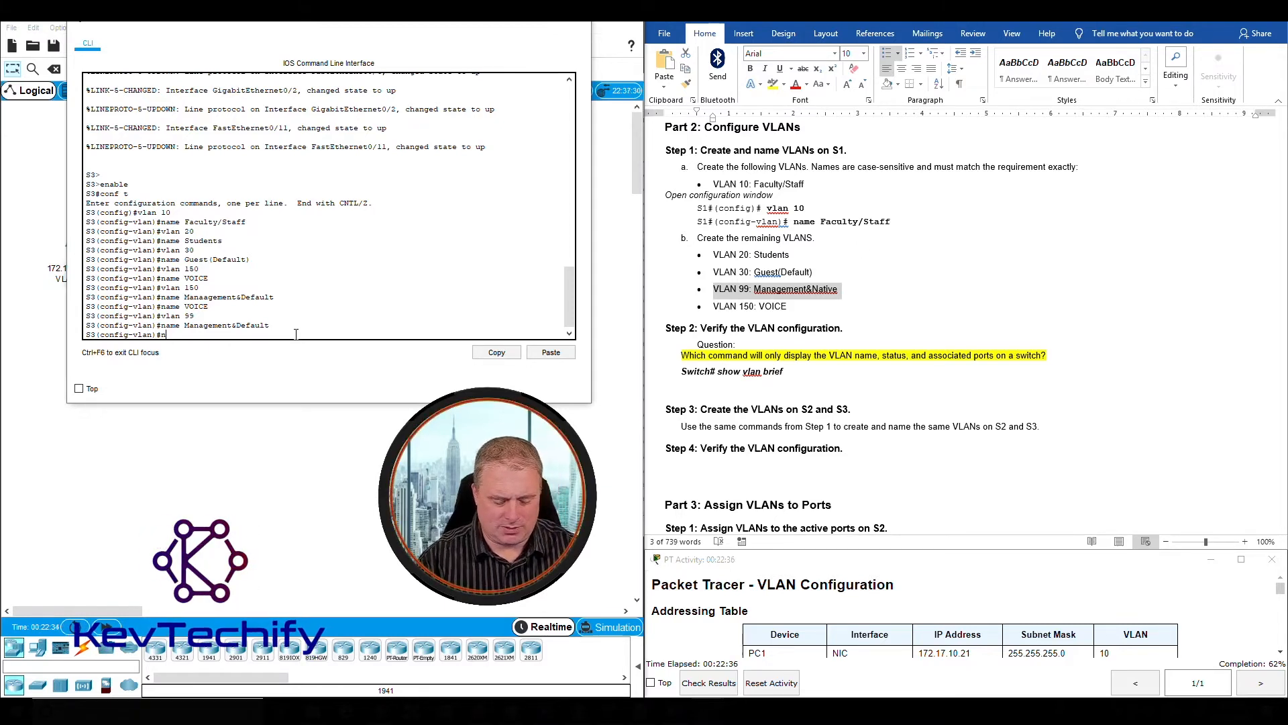
text(name Management&Native)
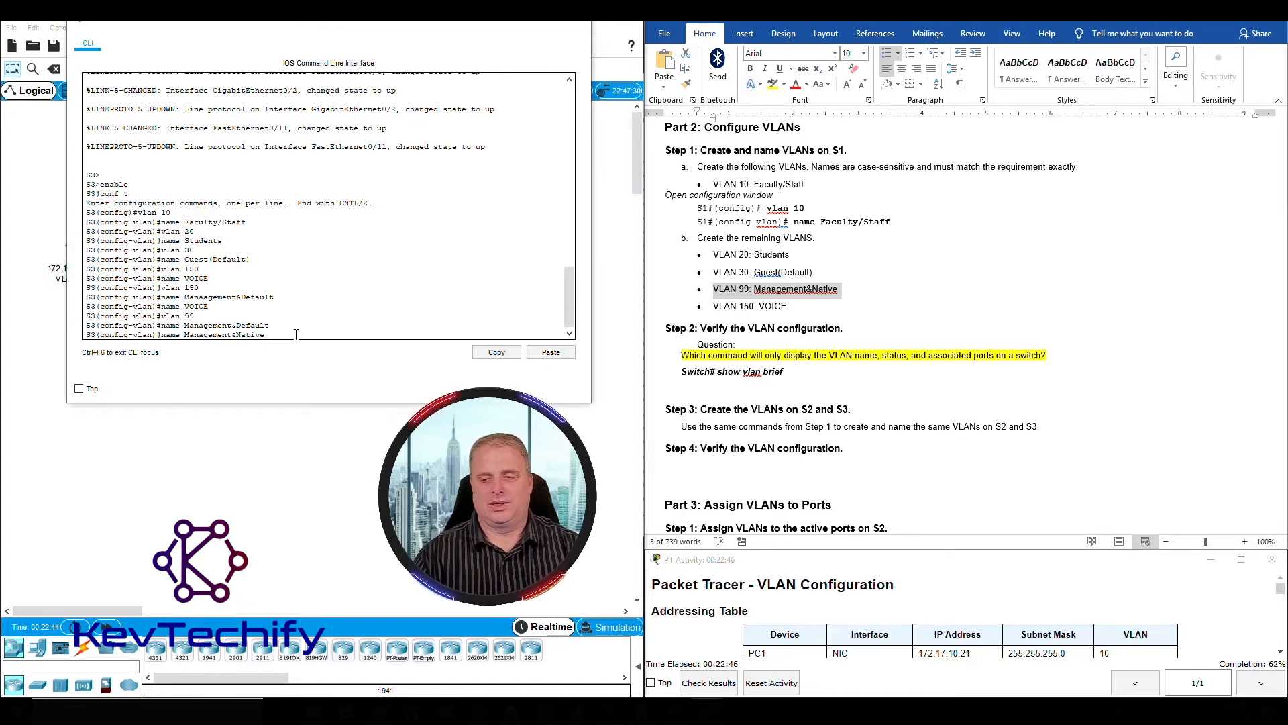
key(Return)
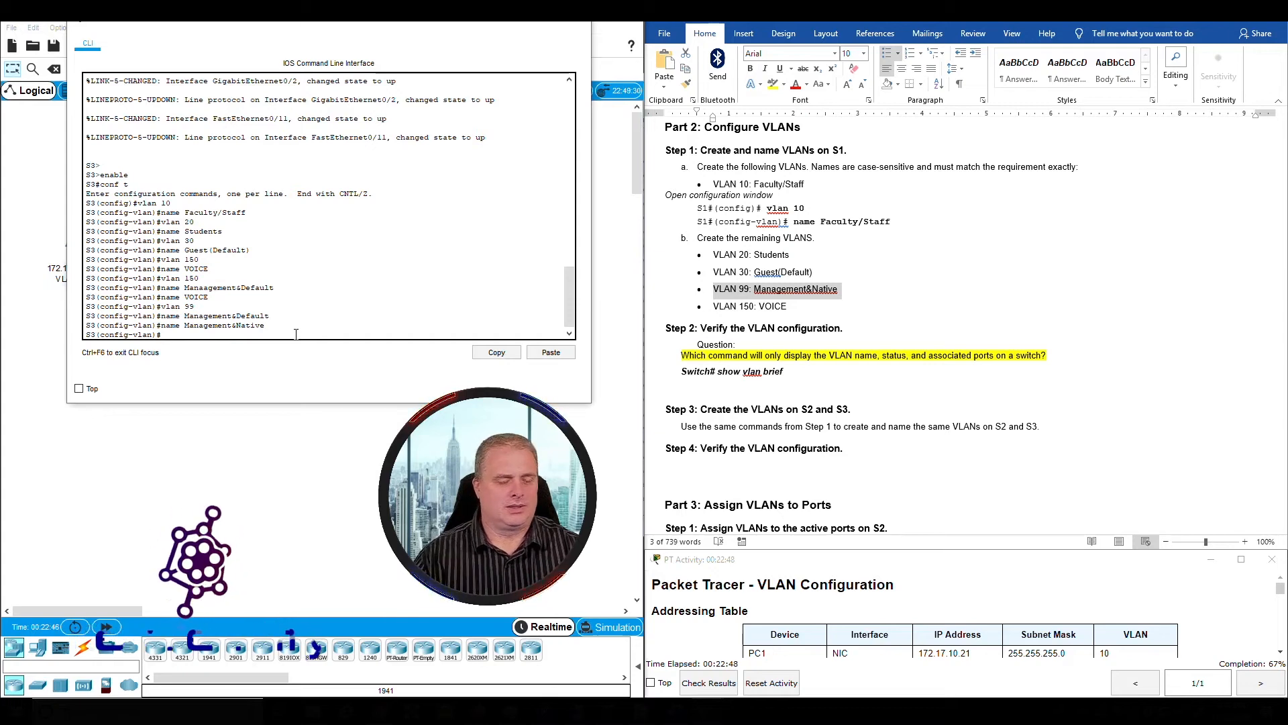
Exit configuration mode on S3 and display its VLANs with sho vlan br.
text(exit)
key(Return)
text(e)
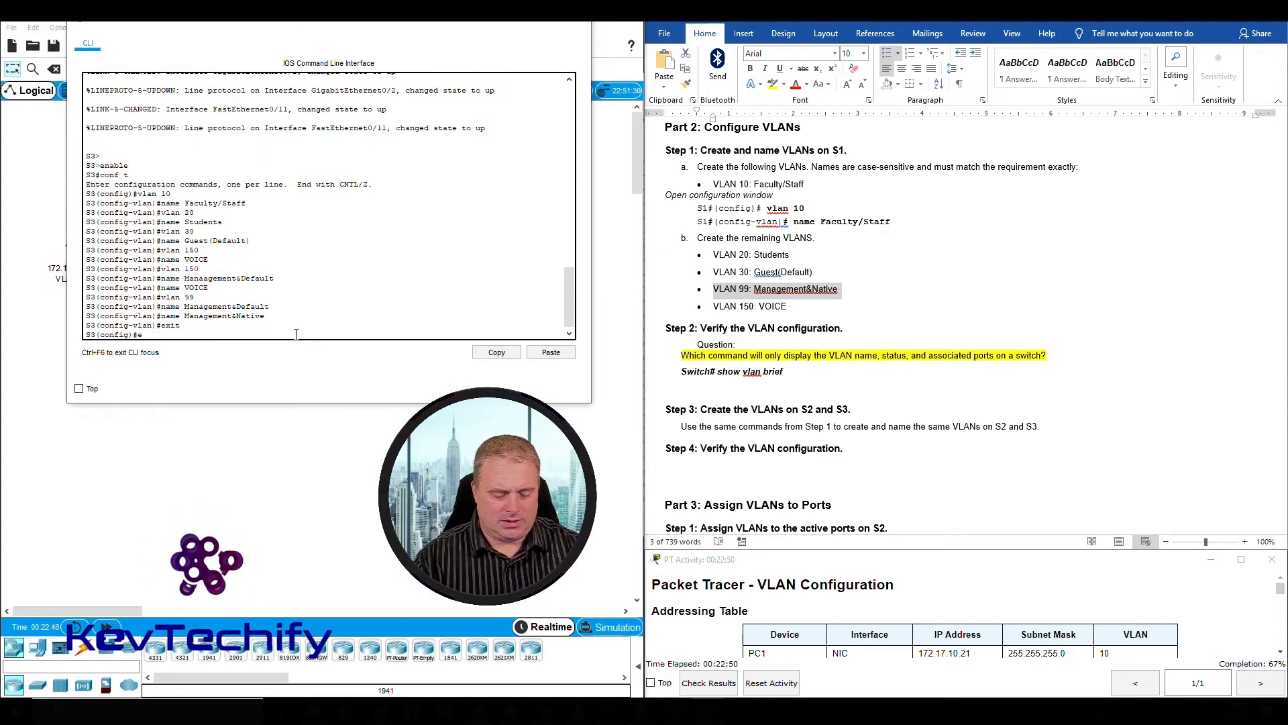
text(xit)
key(Return)
text(sho )
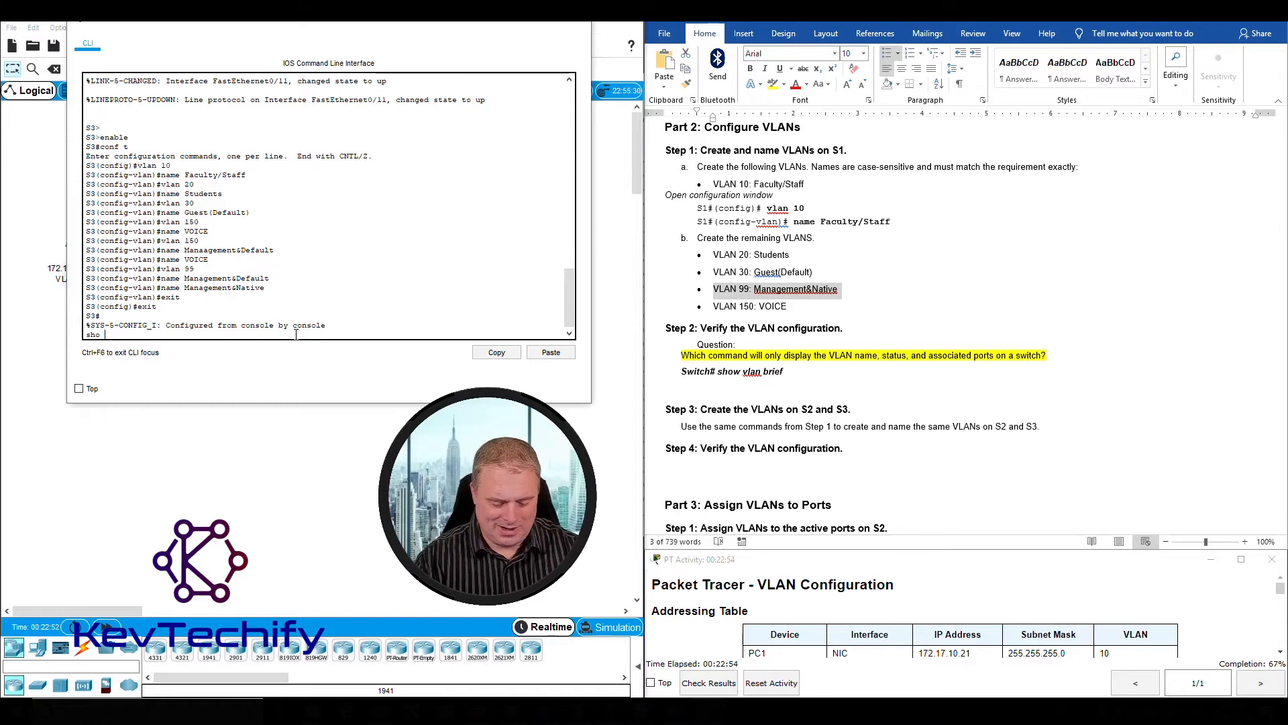
text(runr)
key(Return)
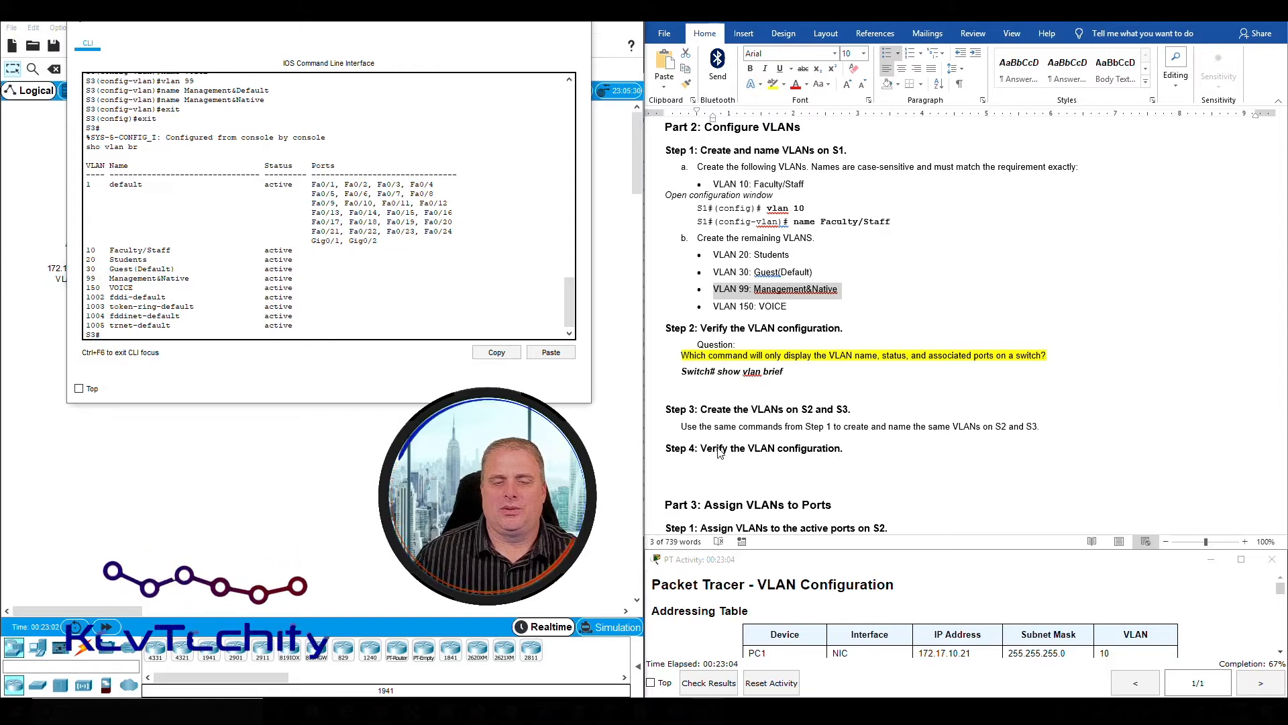
Go to Part 3 of the lab instructions and open the command line of switch S2 from the topology.
scroll(719, 451, down, 3)
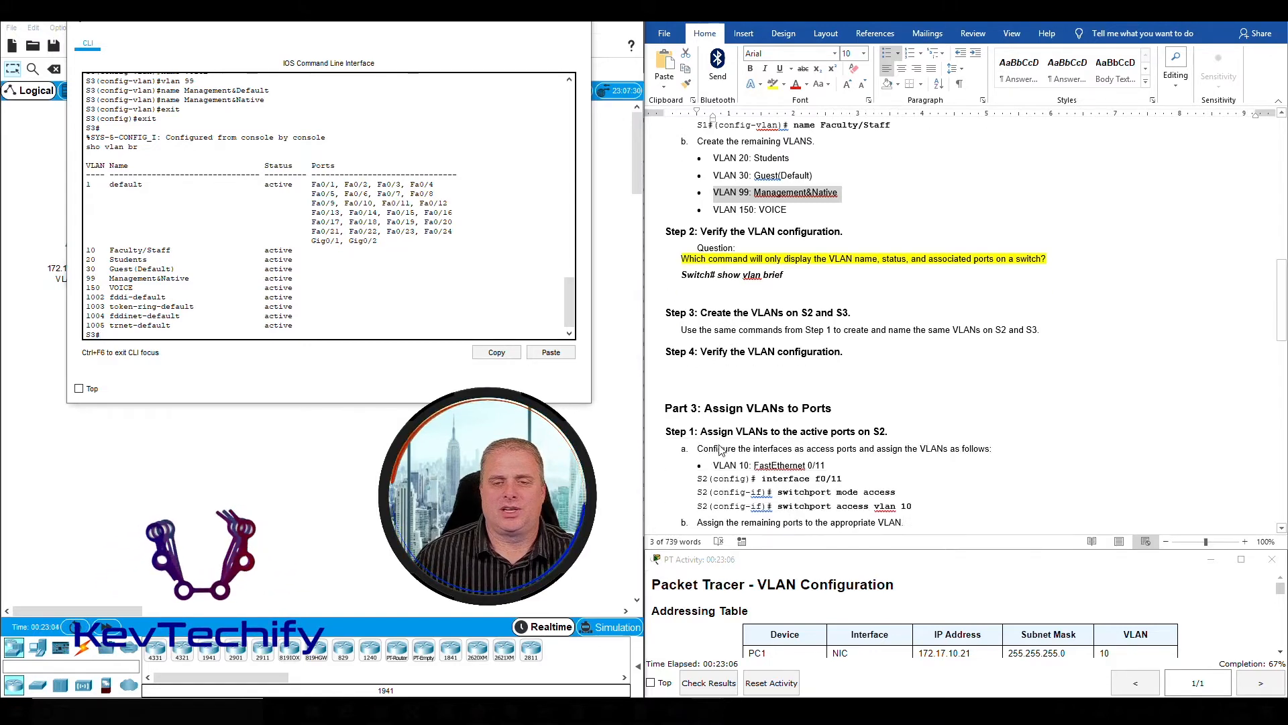
scroll(719, 449, down, 1)
scroll(714, 399, down, 4)
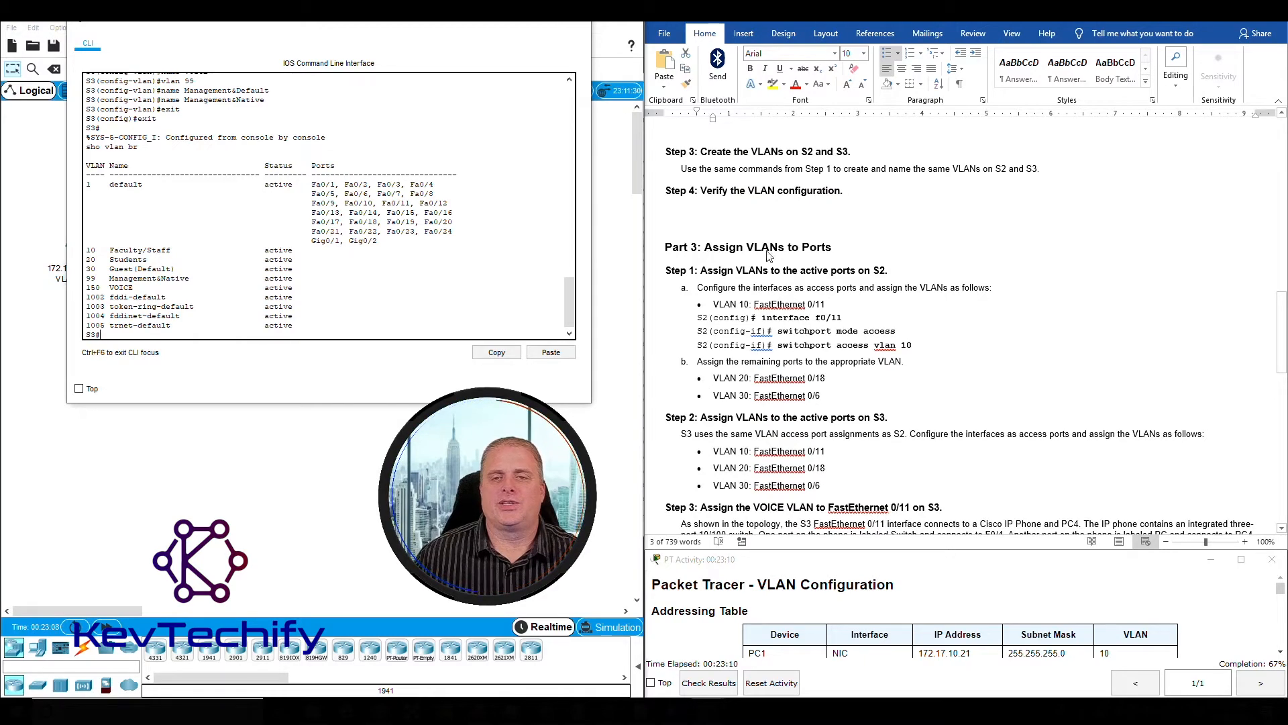
scroll(727, 287, down, 2)
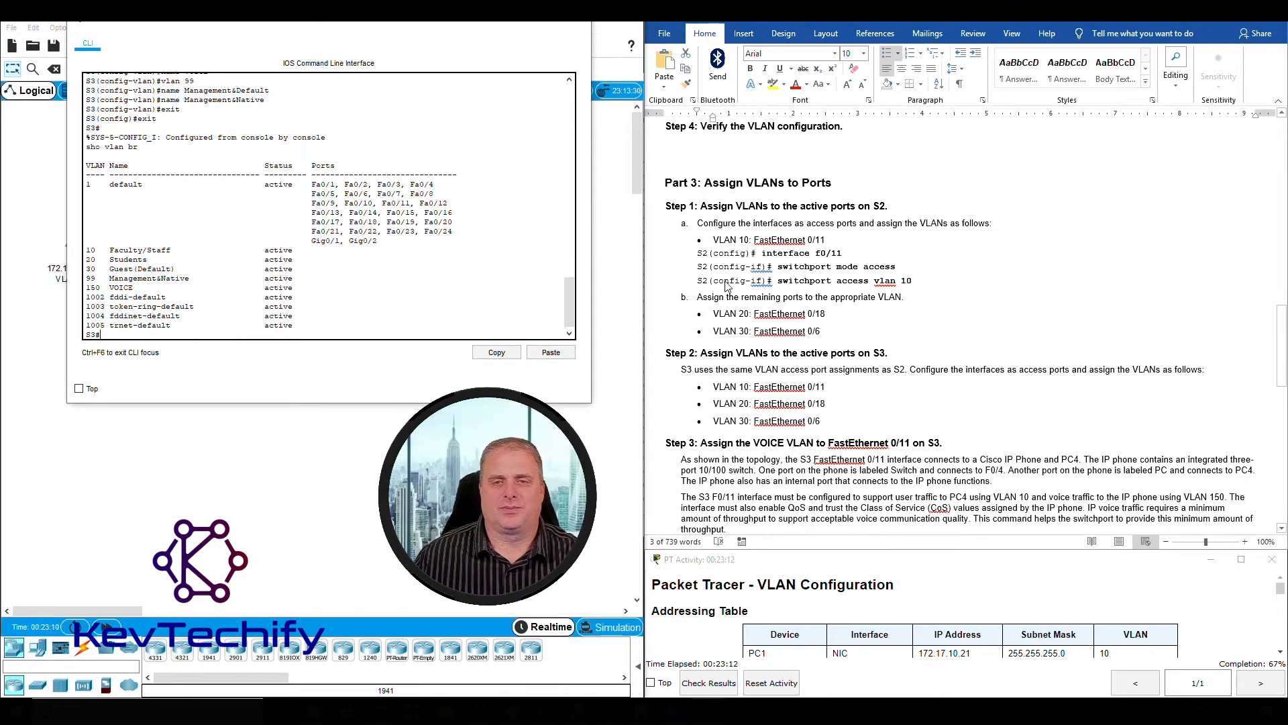
click(517, 19)
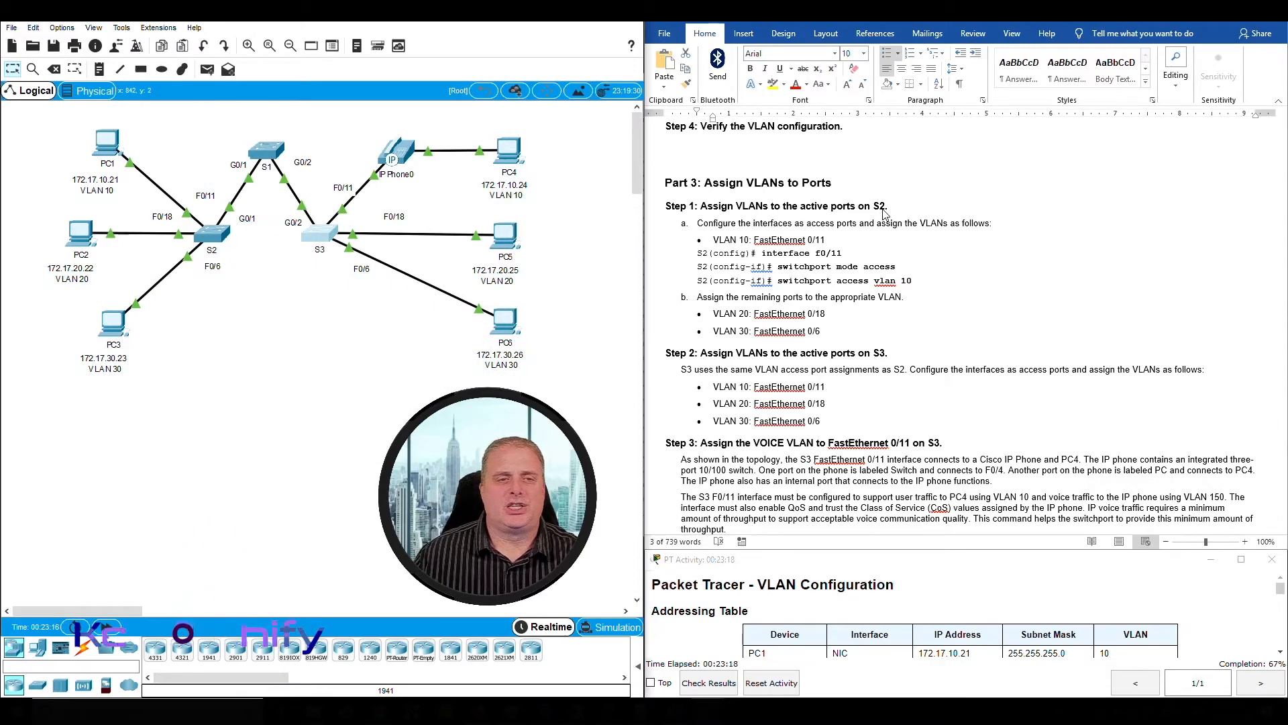
click(213, 235)
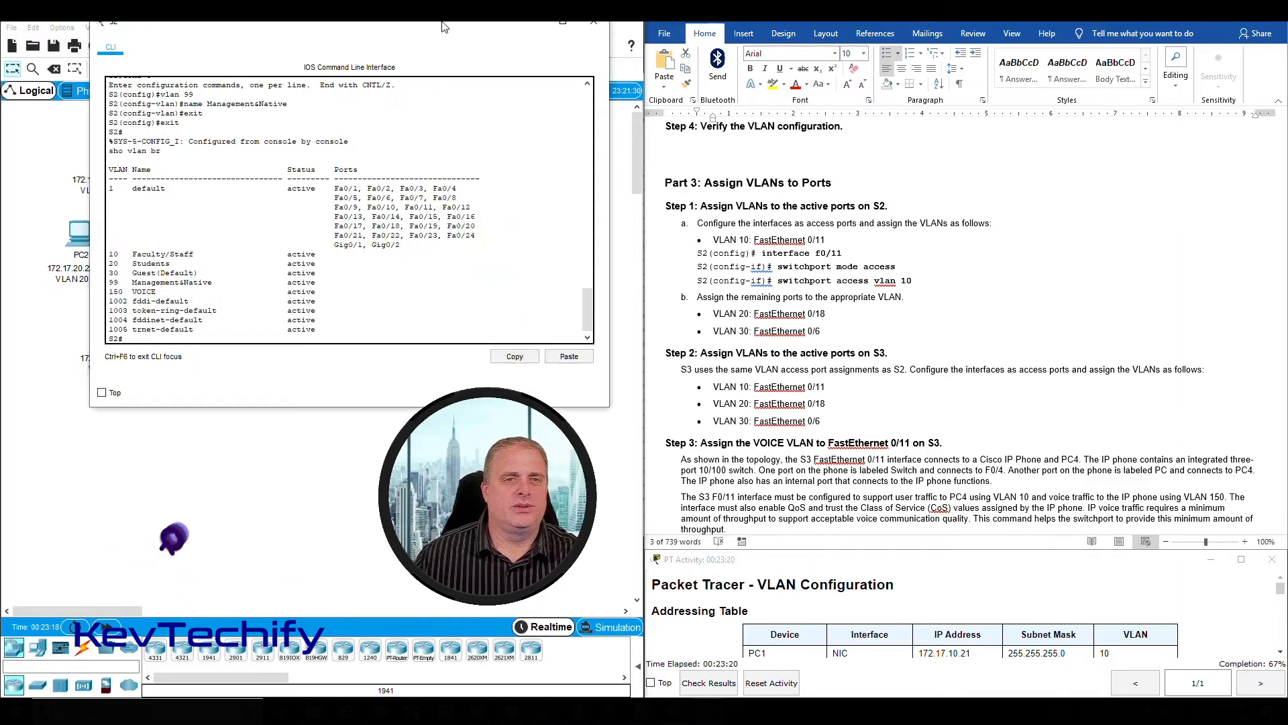
drag(444, 27, 490, 28)
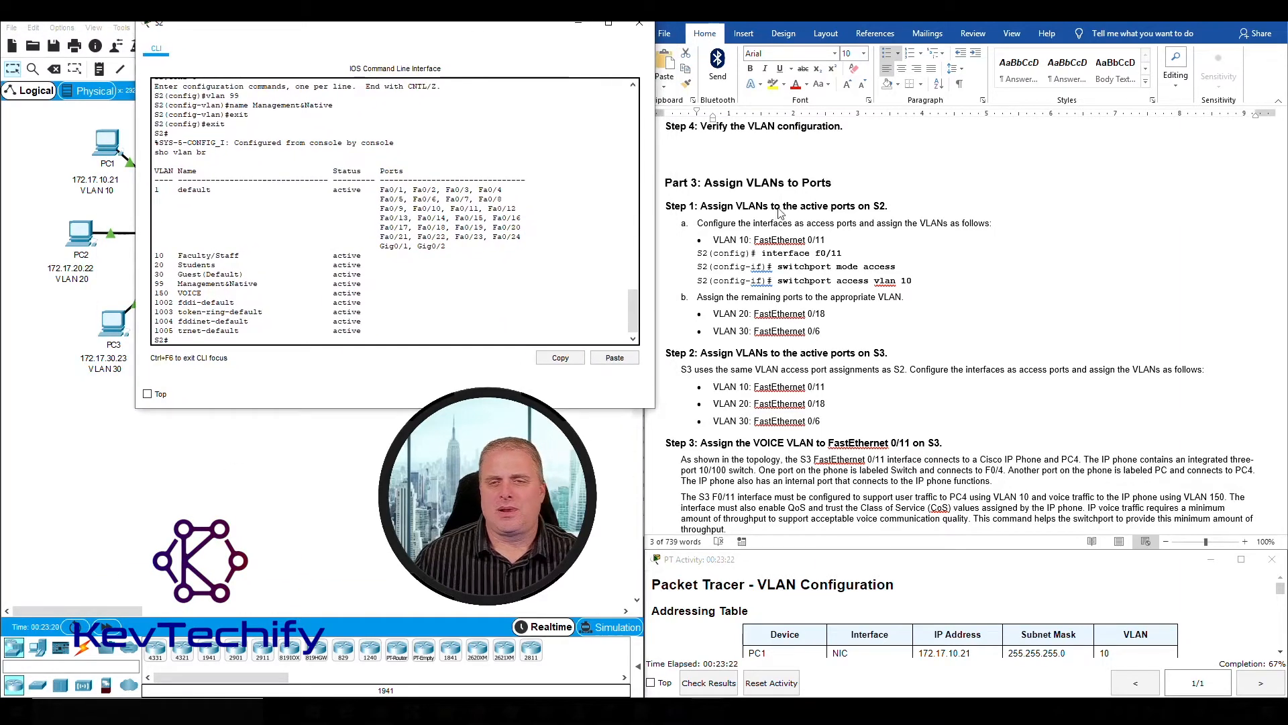
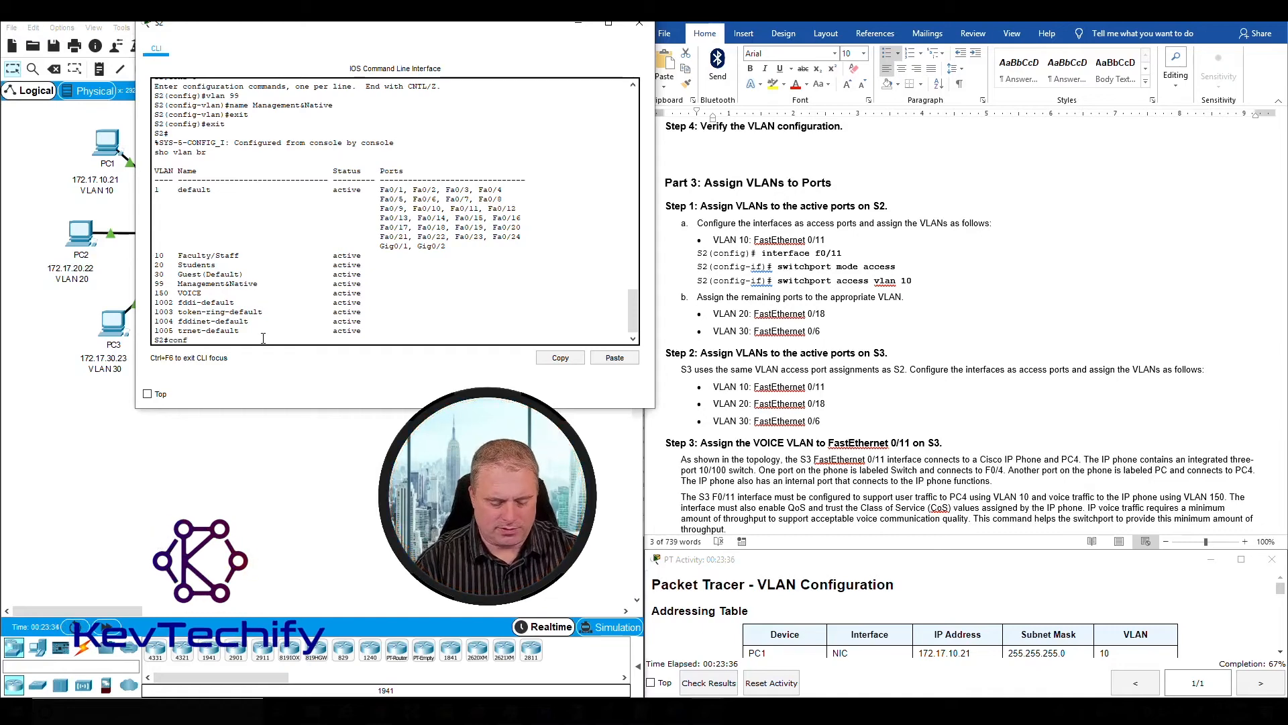
Enter global configuration mode on S2 and go into interface f0/11.
text(conf t)
key(Return)
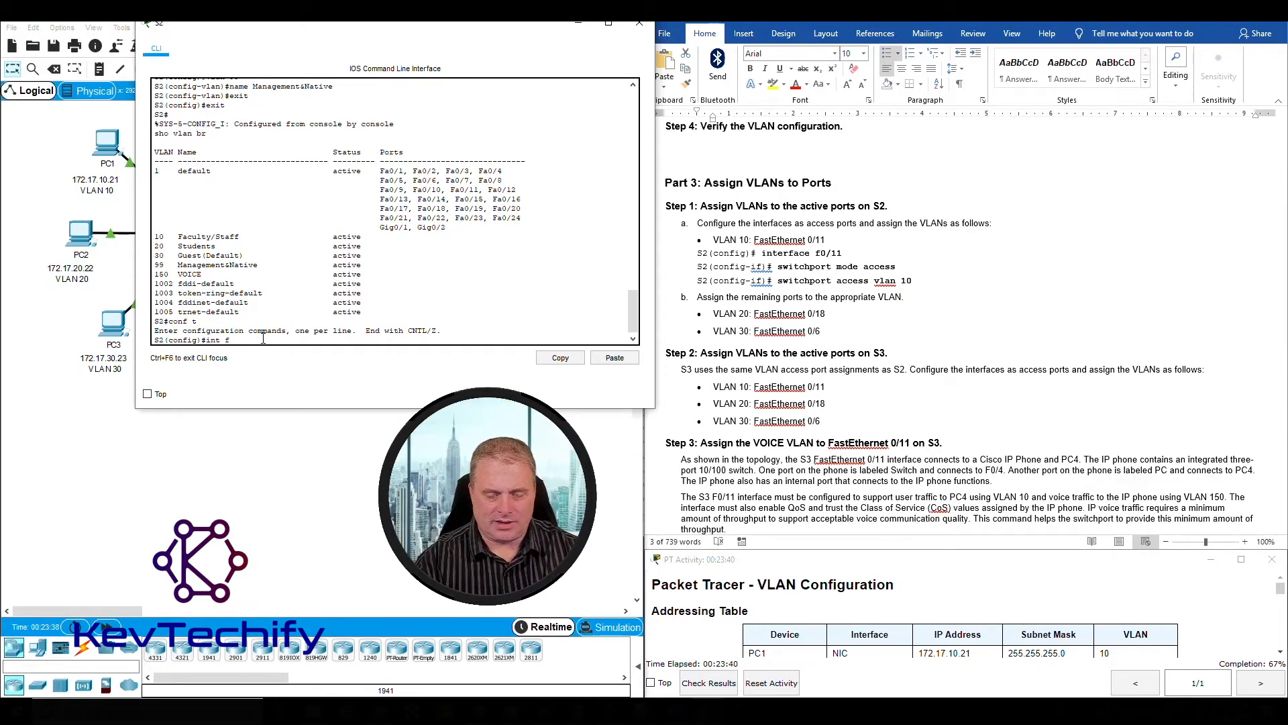
text(int f0)
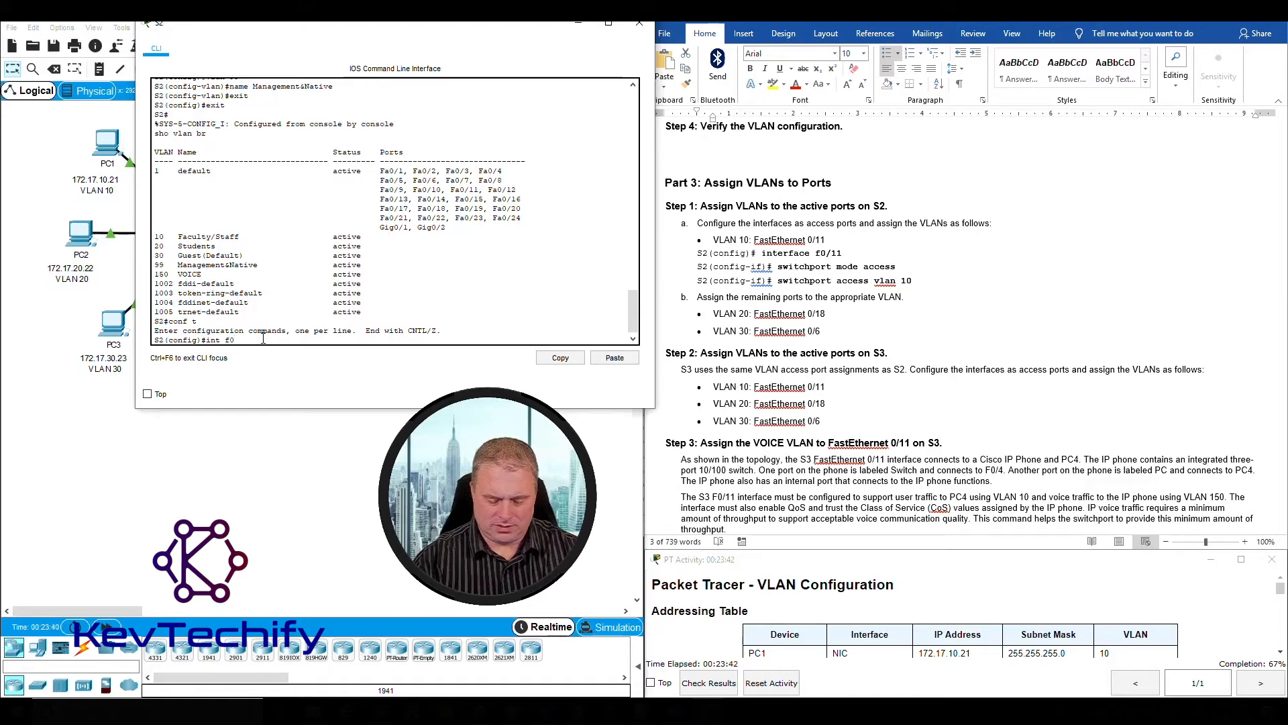
text(/11)
key(Return)
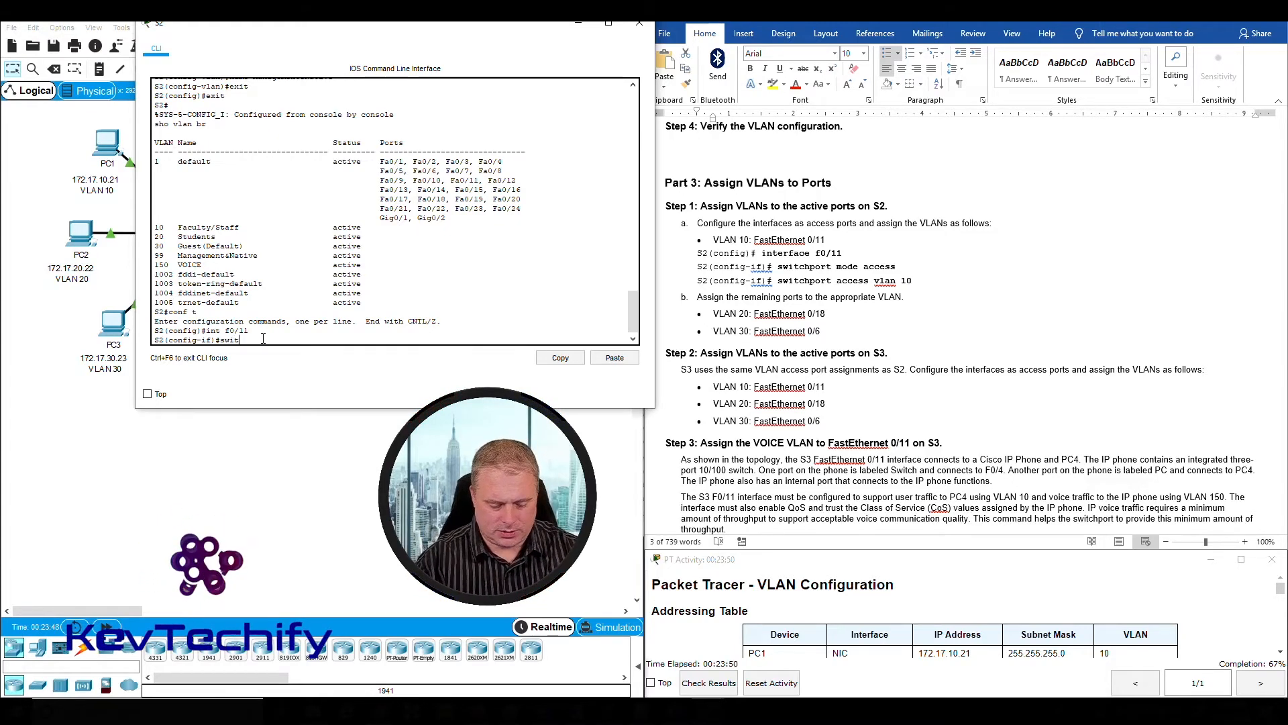
Set S2's interface f0/11 to switchport mode access and assign it to access VLAN 10.
text(switchport m)
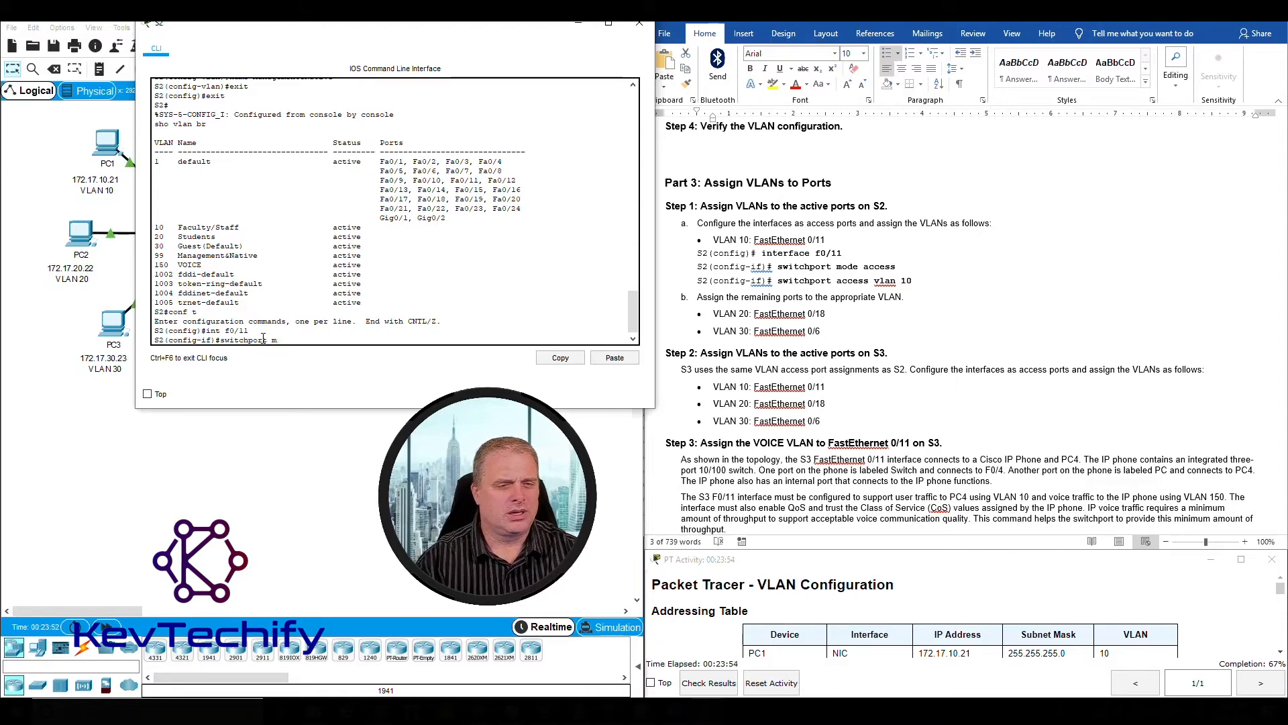
text(ode acces)
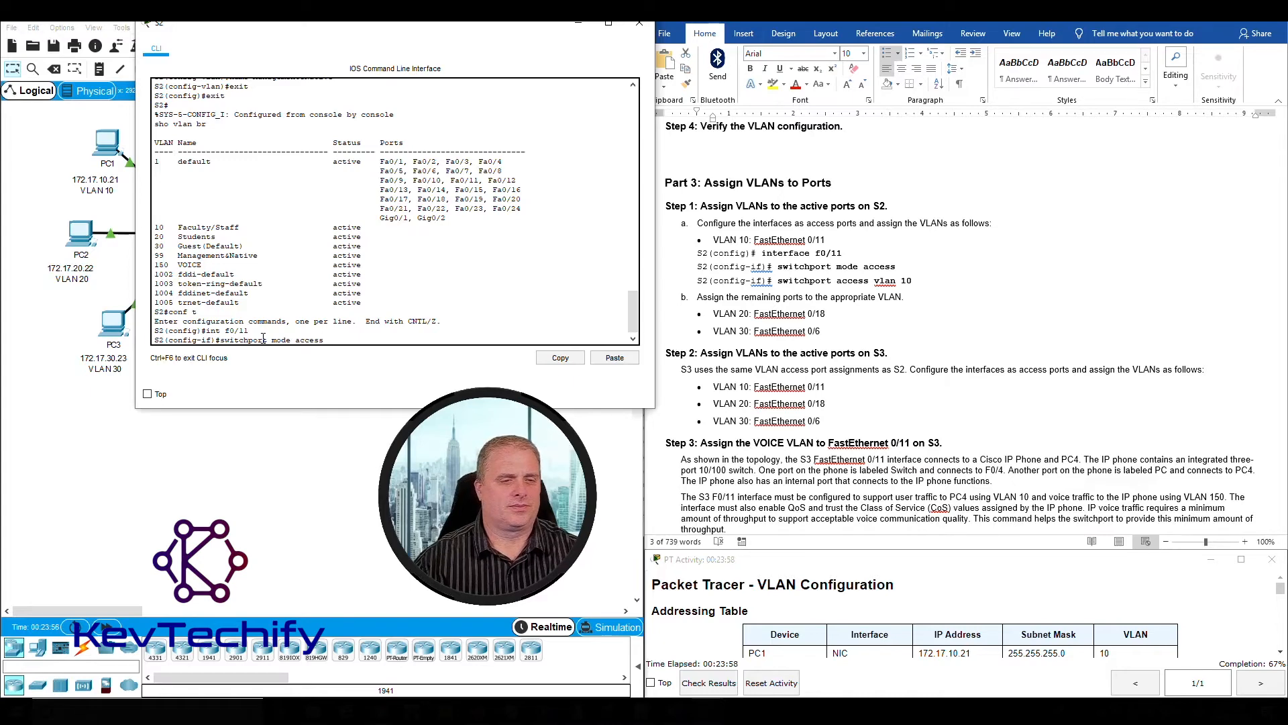
text(s)
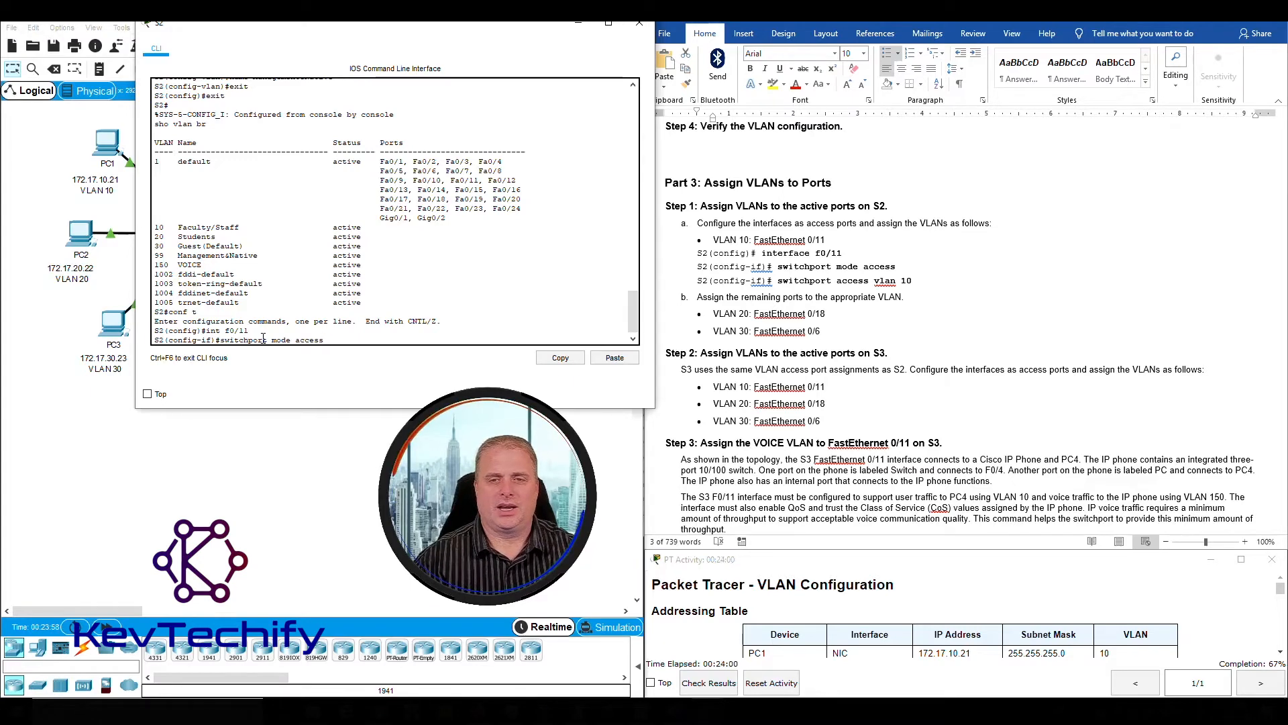
key(Return)
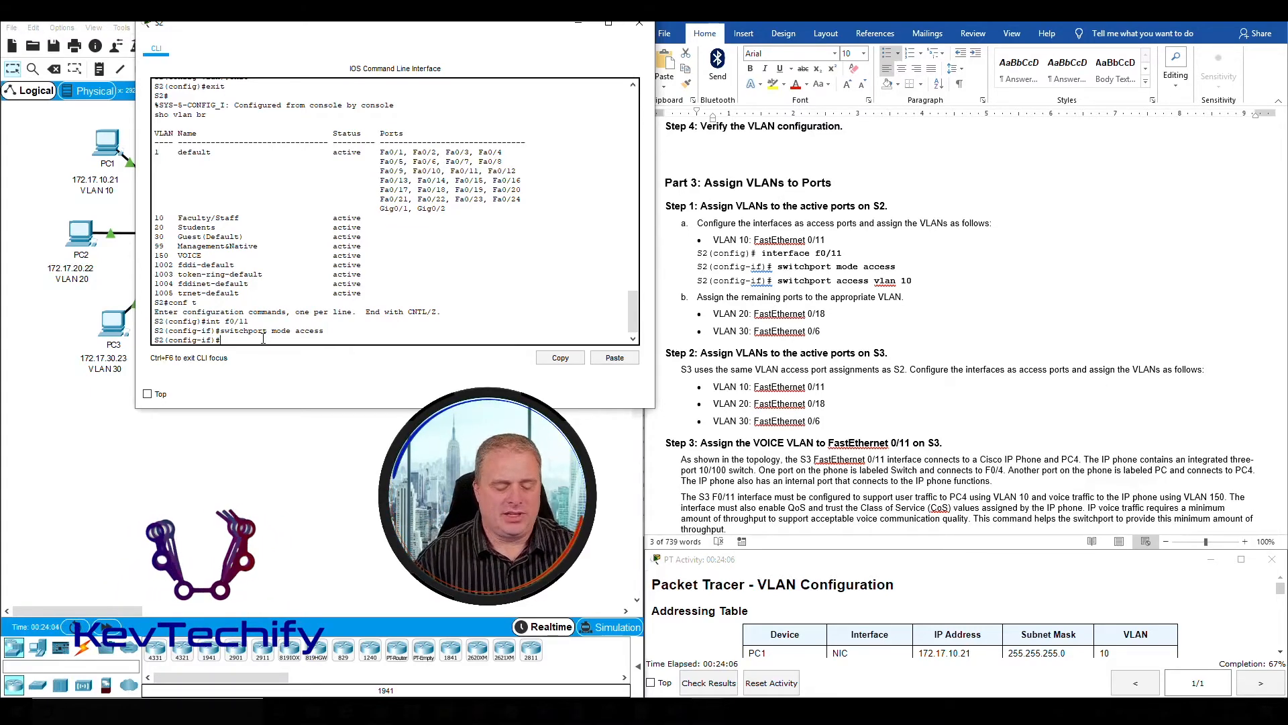
text(switchport)
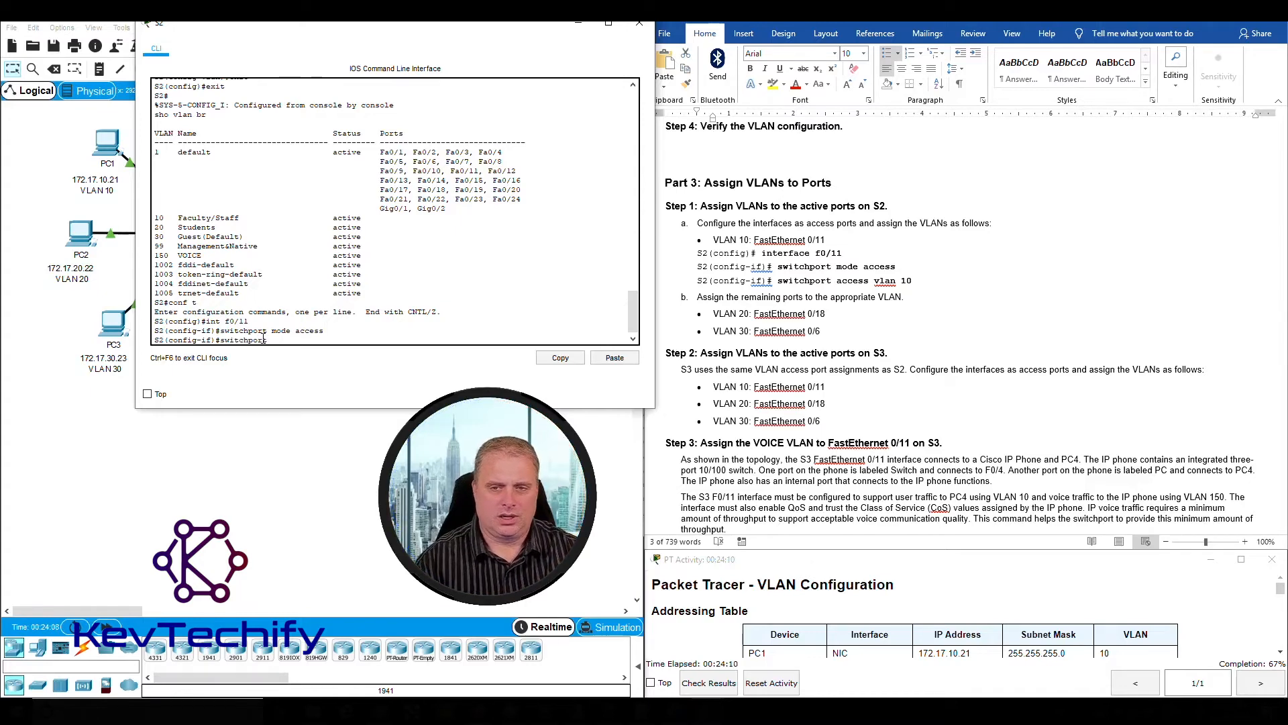
text( access)
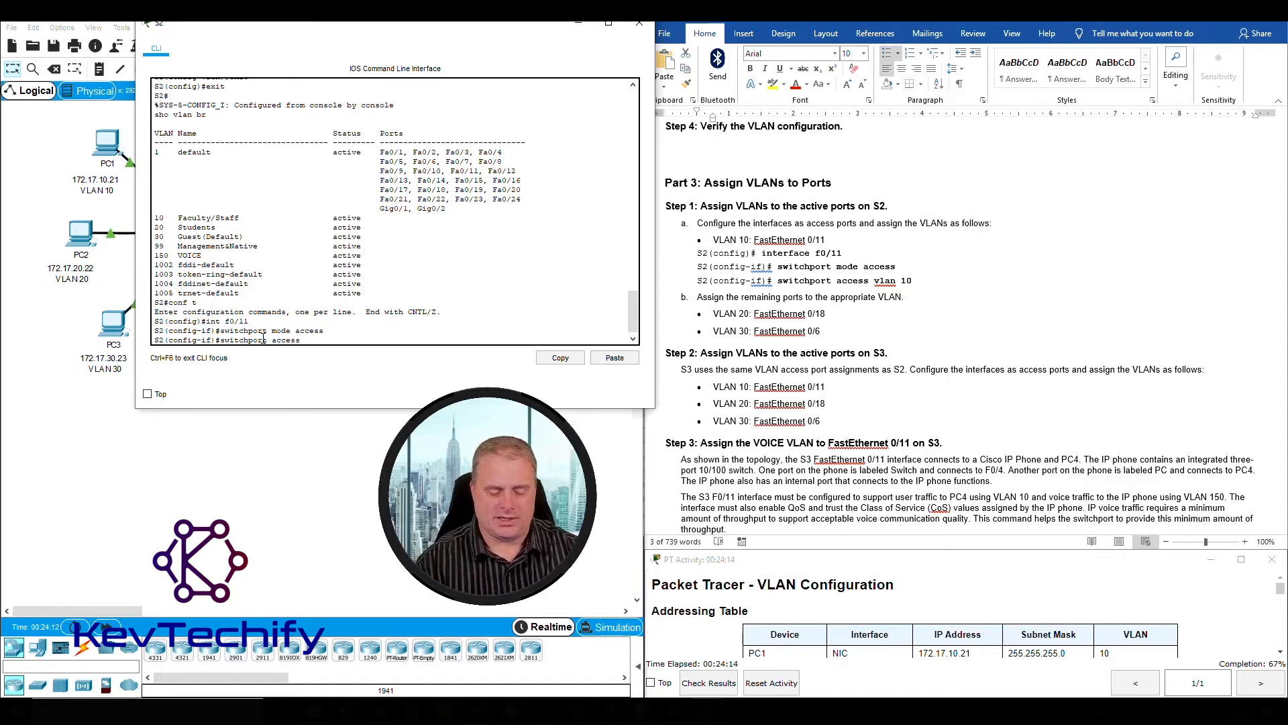
text( vlan 10)
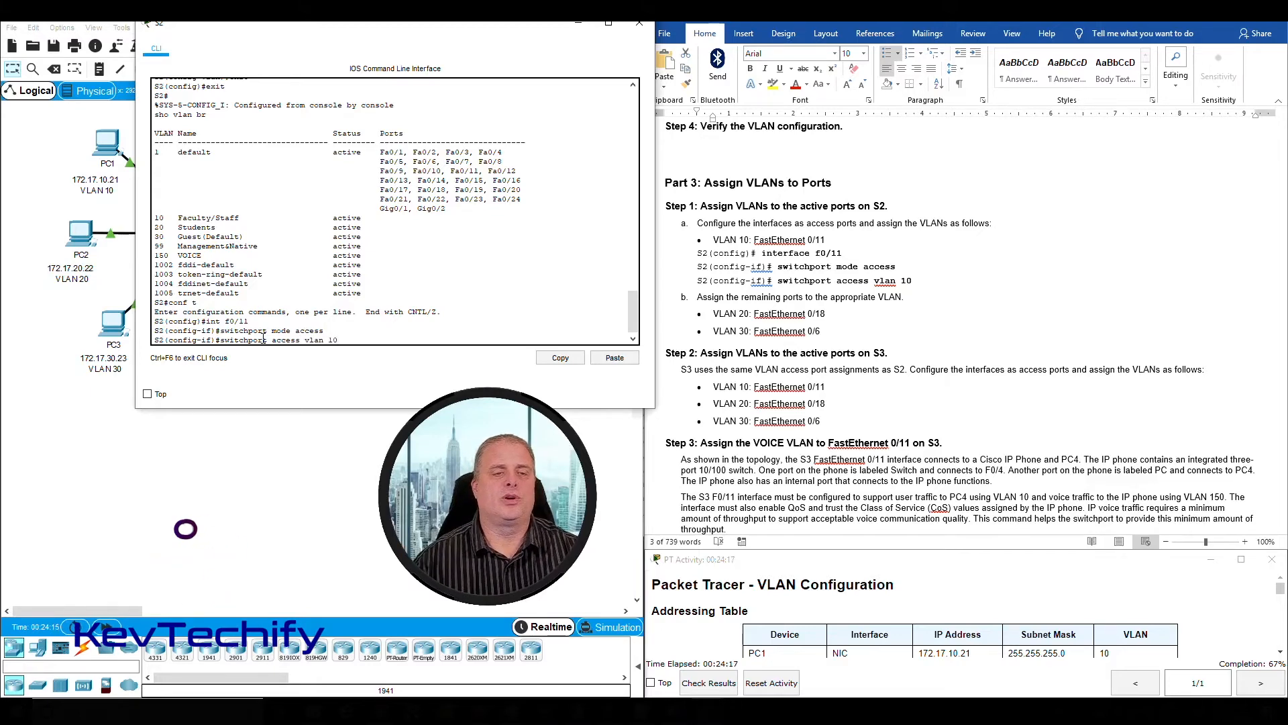
key(Return)
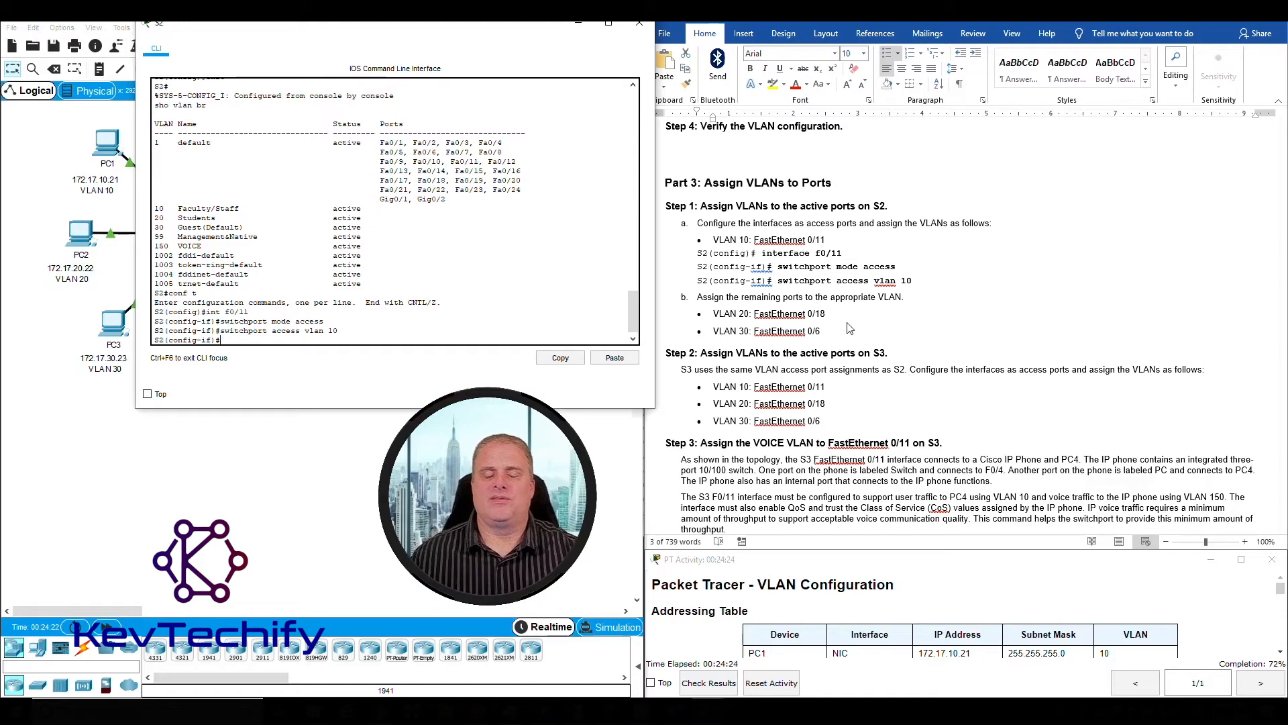
Review the lab's addressing table and VLAN instructions against the commands entered for S2's f0/11 port.
drag(424, 30, 452, 31)
scroll(975, 258, up, 15)
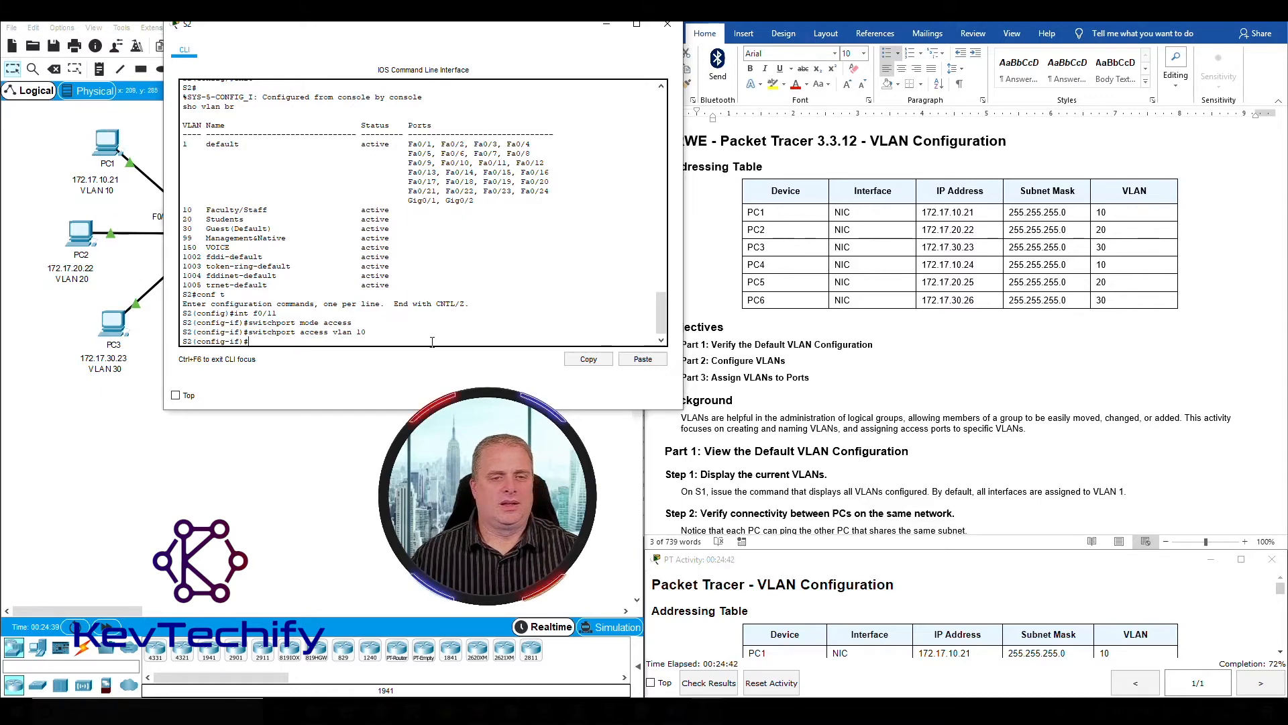
scroll(797, 433, down, 5)
scroll(837, 420, down, 5)
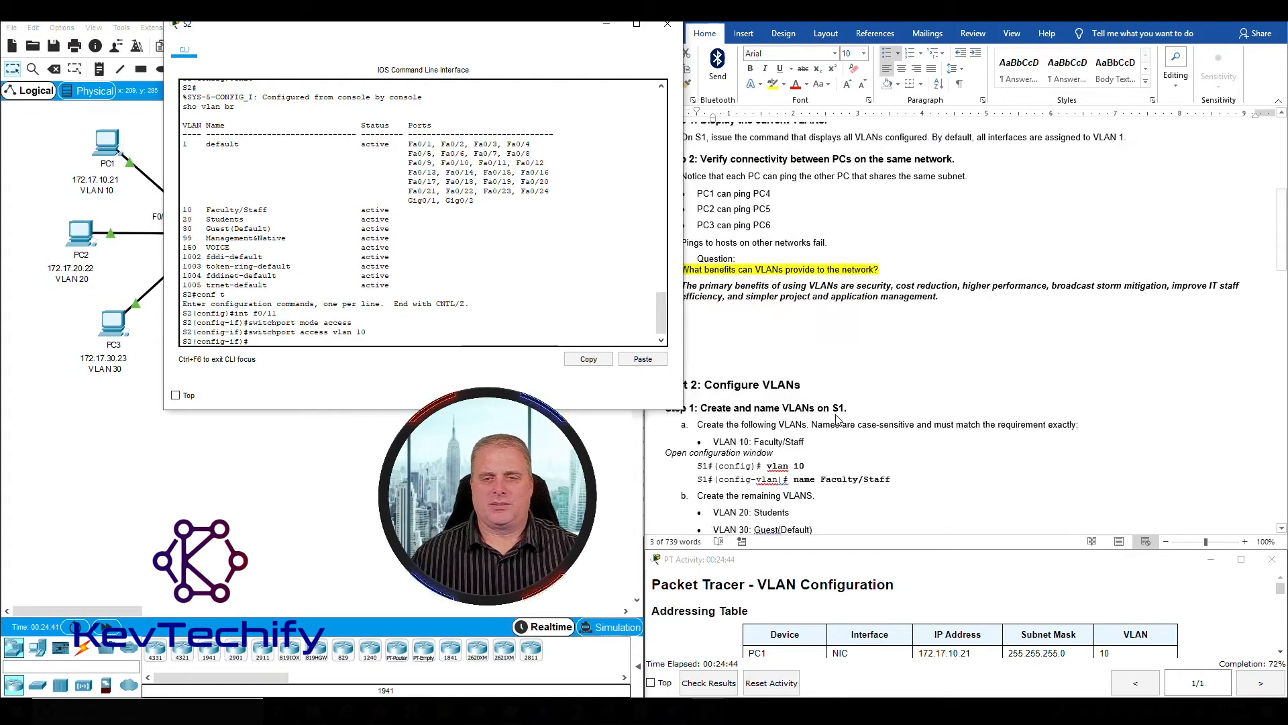
scroll(878, 229, up, 10)
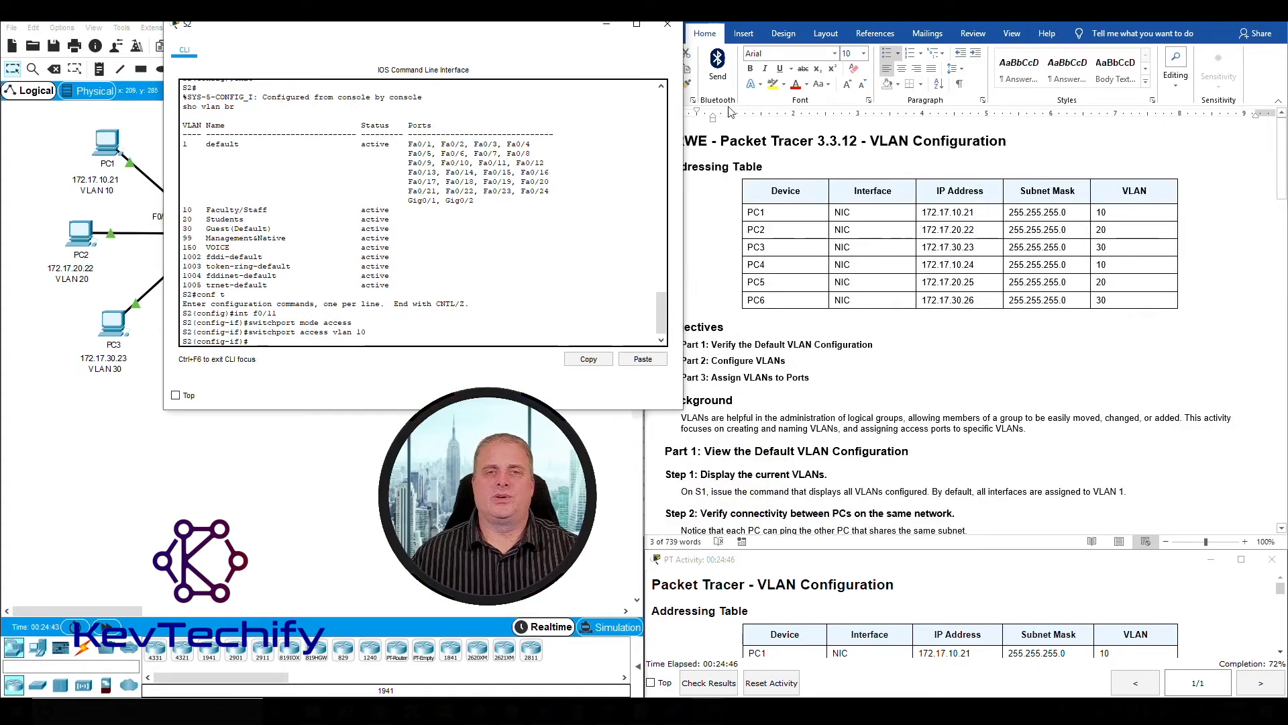
drag(564, 26, 548, 26)
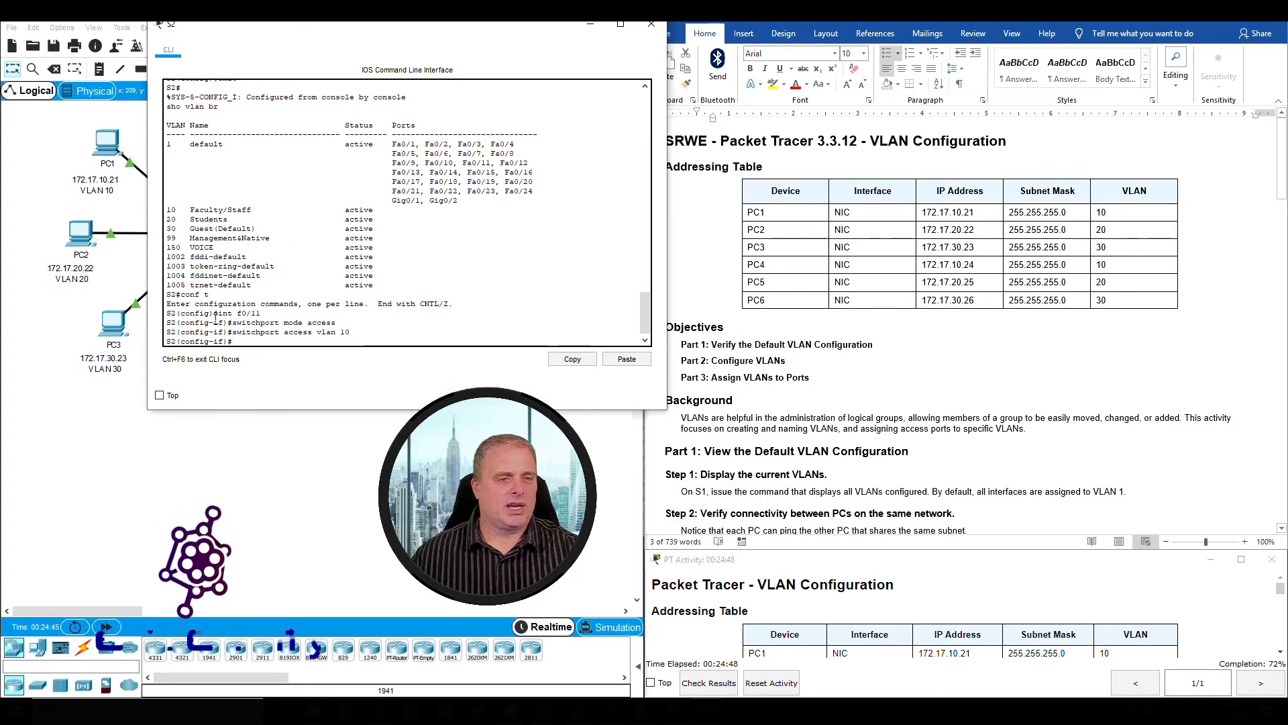
drag(215, 315, 382, 329)
click(267, 343)
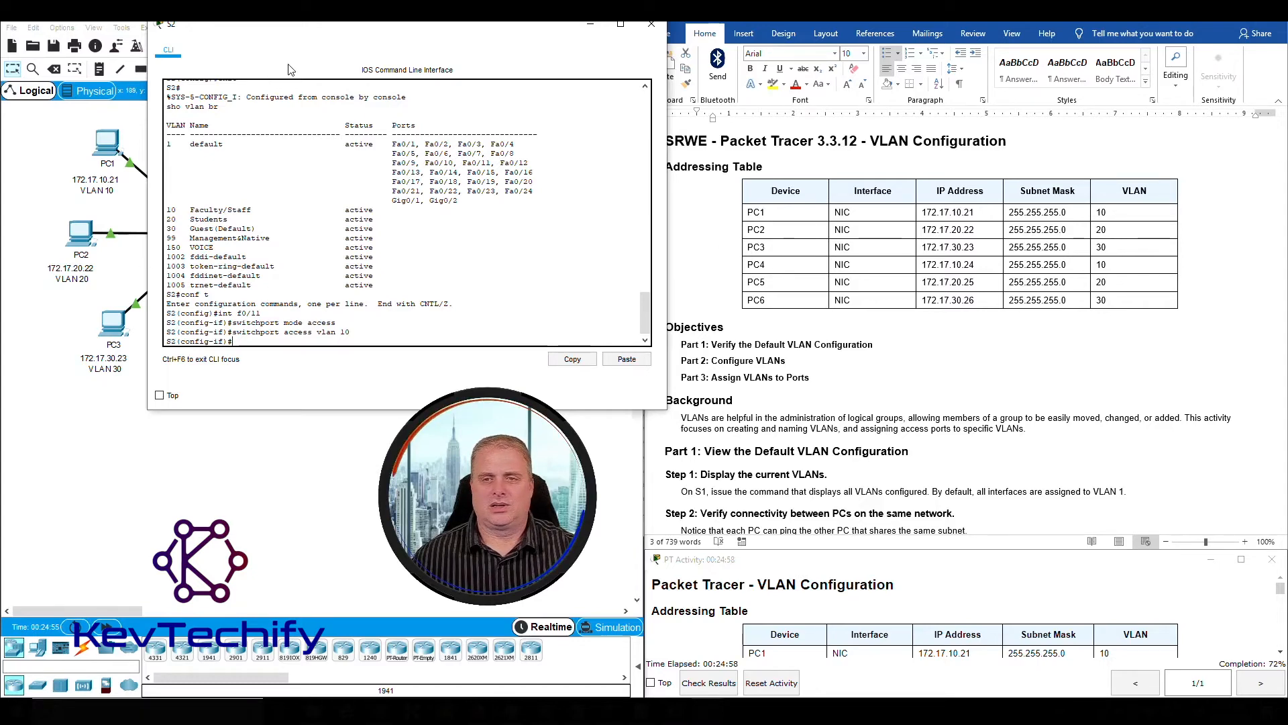
scroll(945, 365, down, 10)
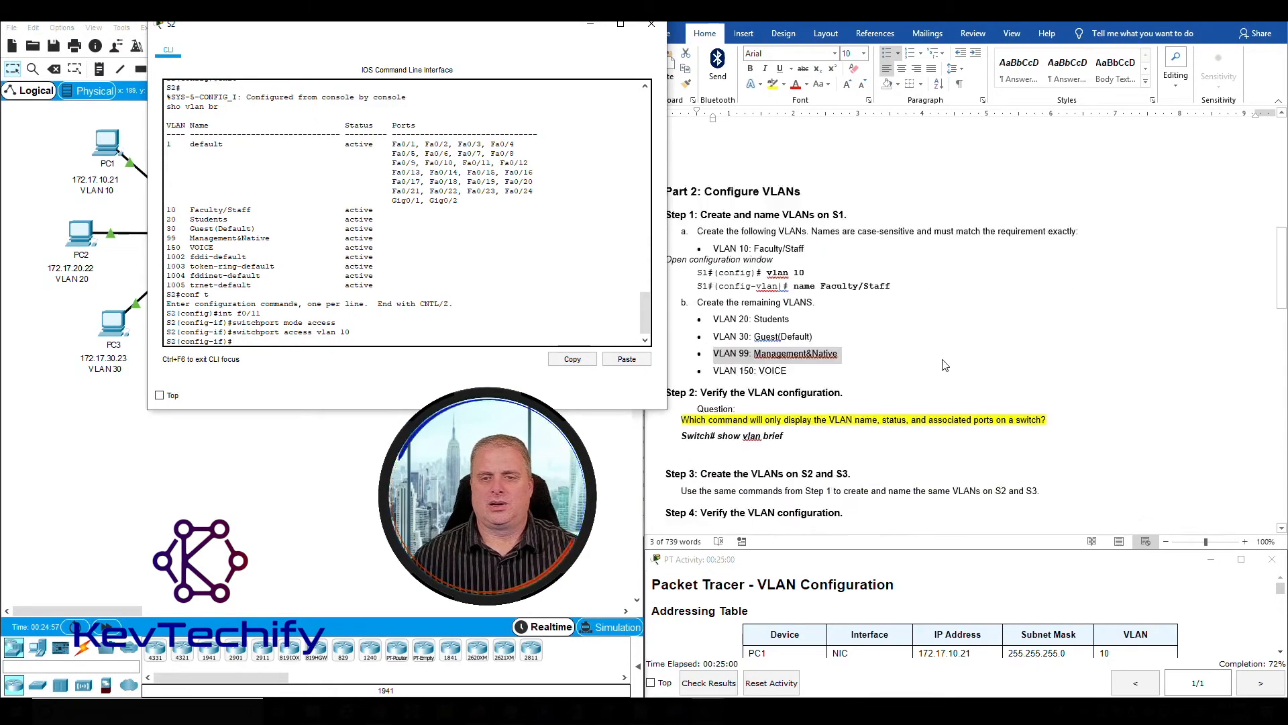
scroll(945, 365, down, 3)
scroll(945, 360, up, 8)
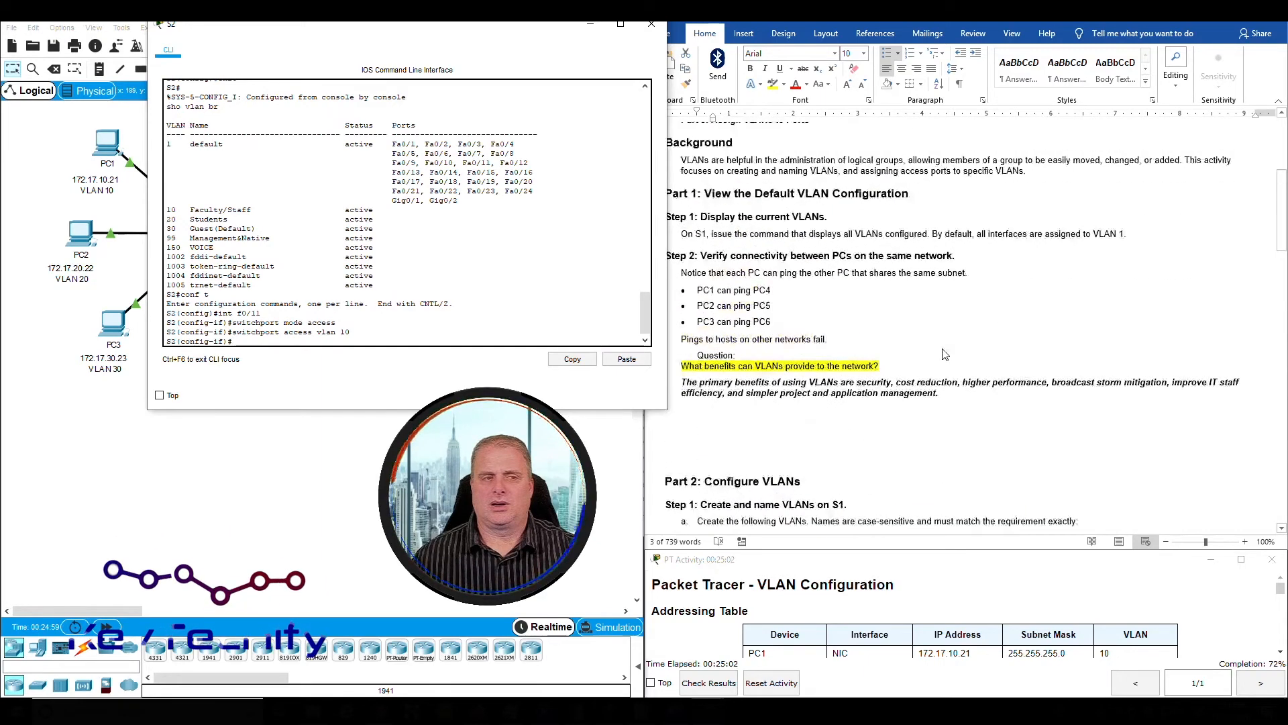
scroll(945, 354, up, 5)
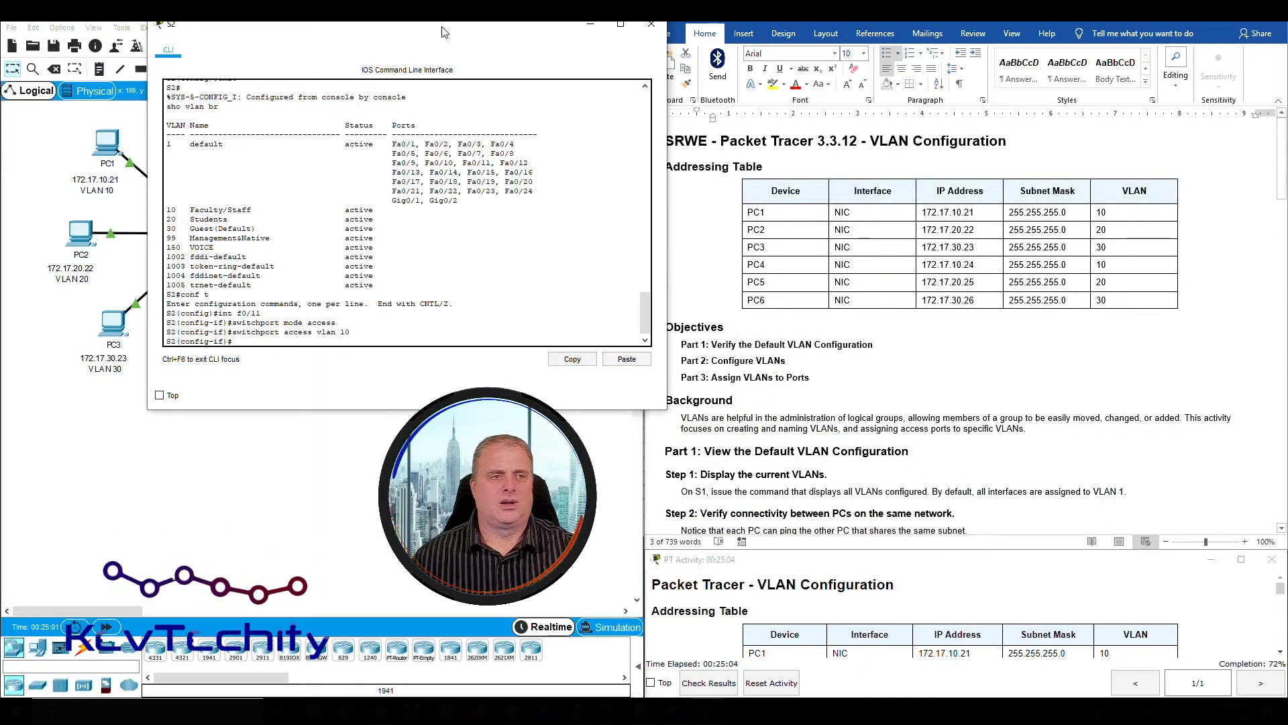
Examine the topology for the S2 ports connecting the PCs, and return to S2's command line.
drag(442, 33, 600, 33)
click(241, 279)
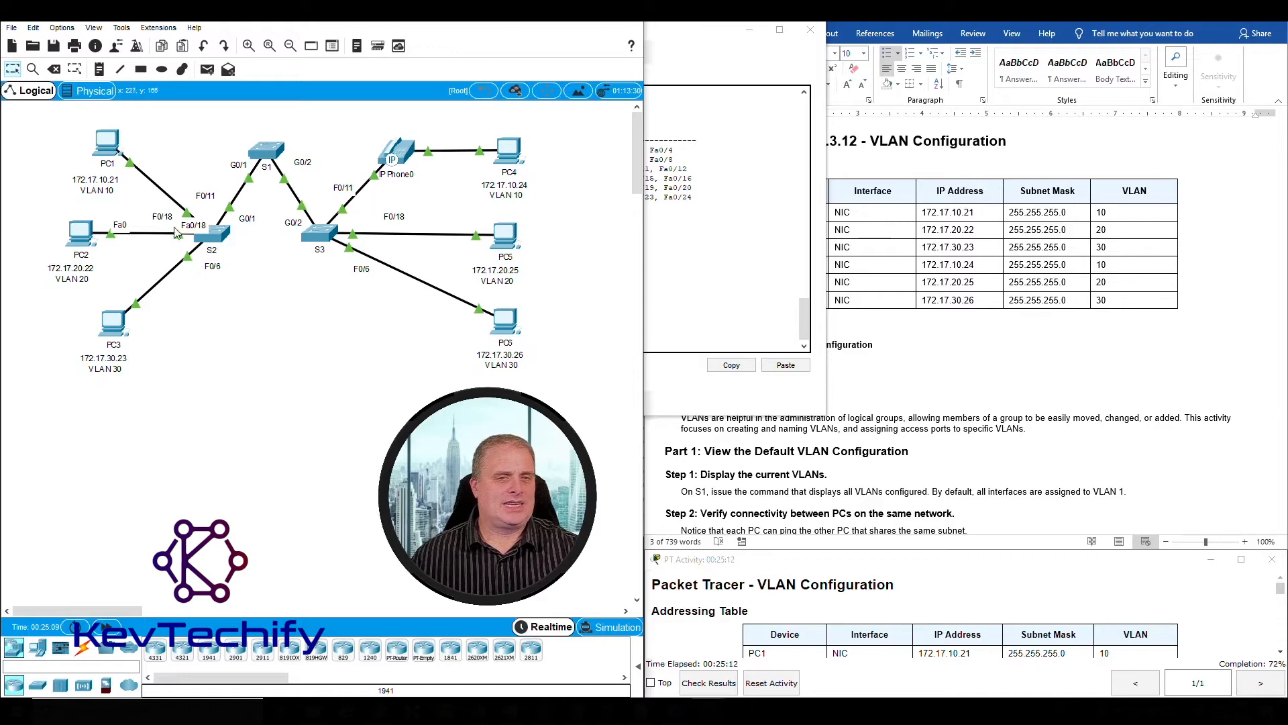
drag(710, 36, 616, 36)
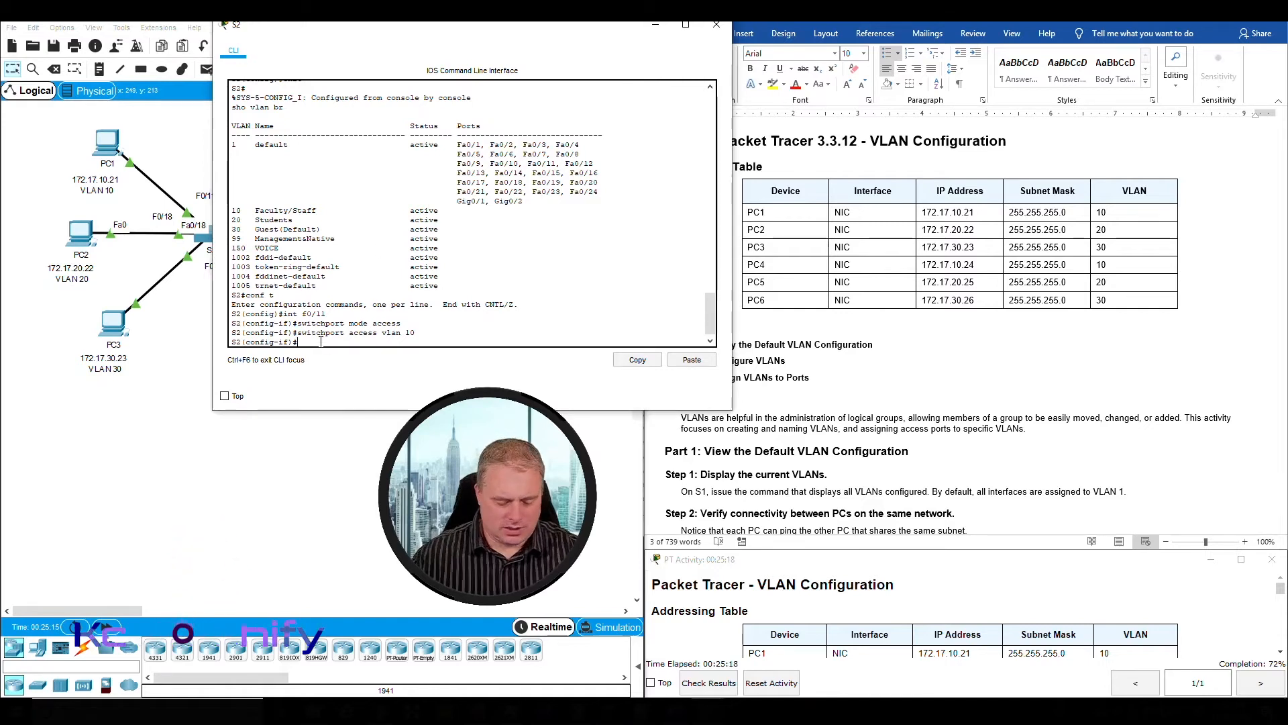
Go into S2's interface f0/18 and set it to switchport mode access.
text(int)
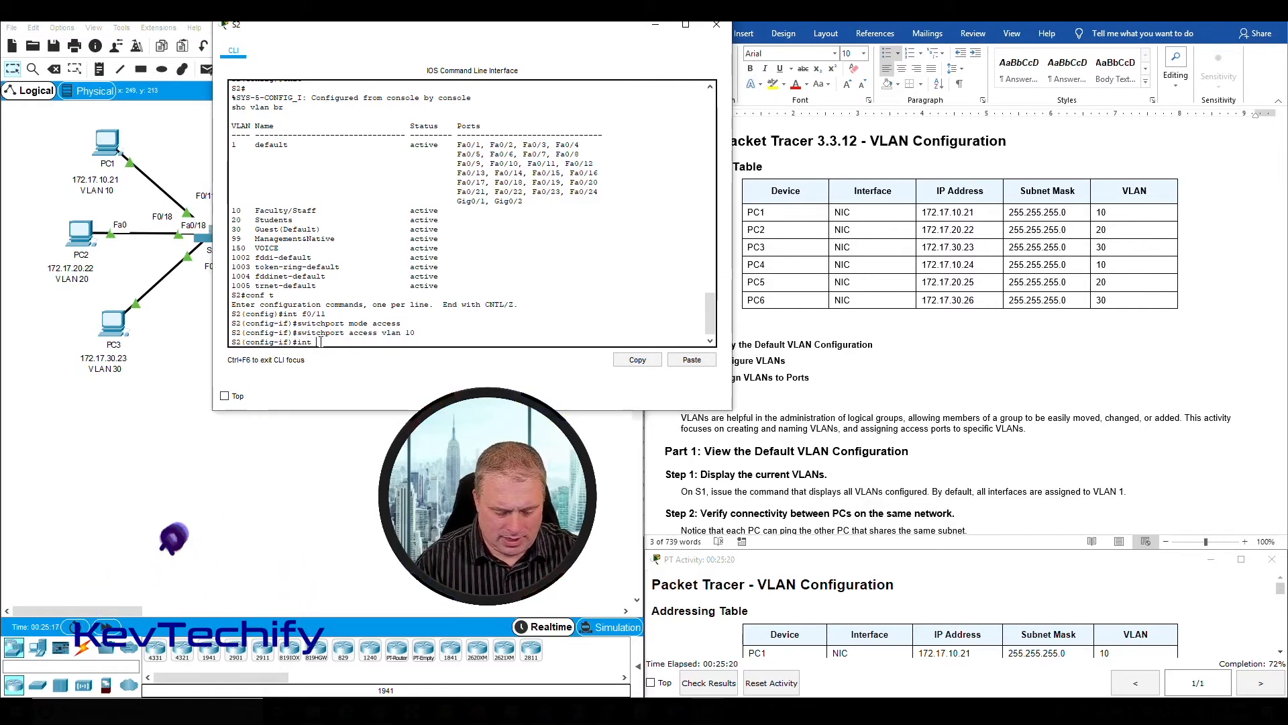
text( f0/1)
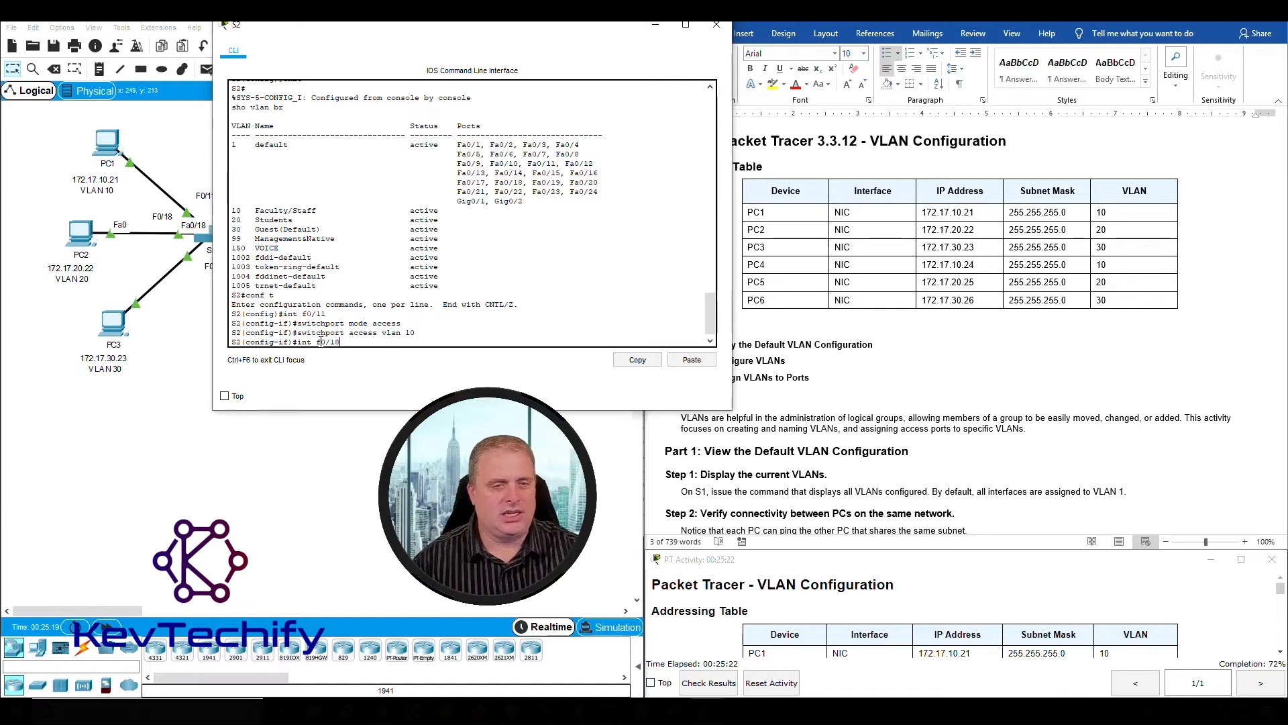
text(8)
key(Return)
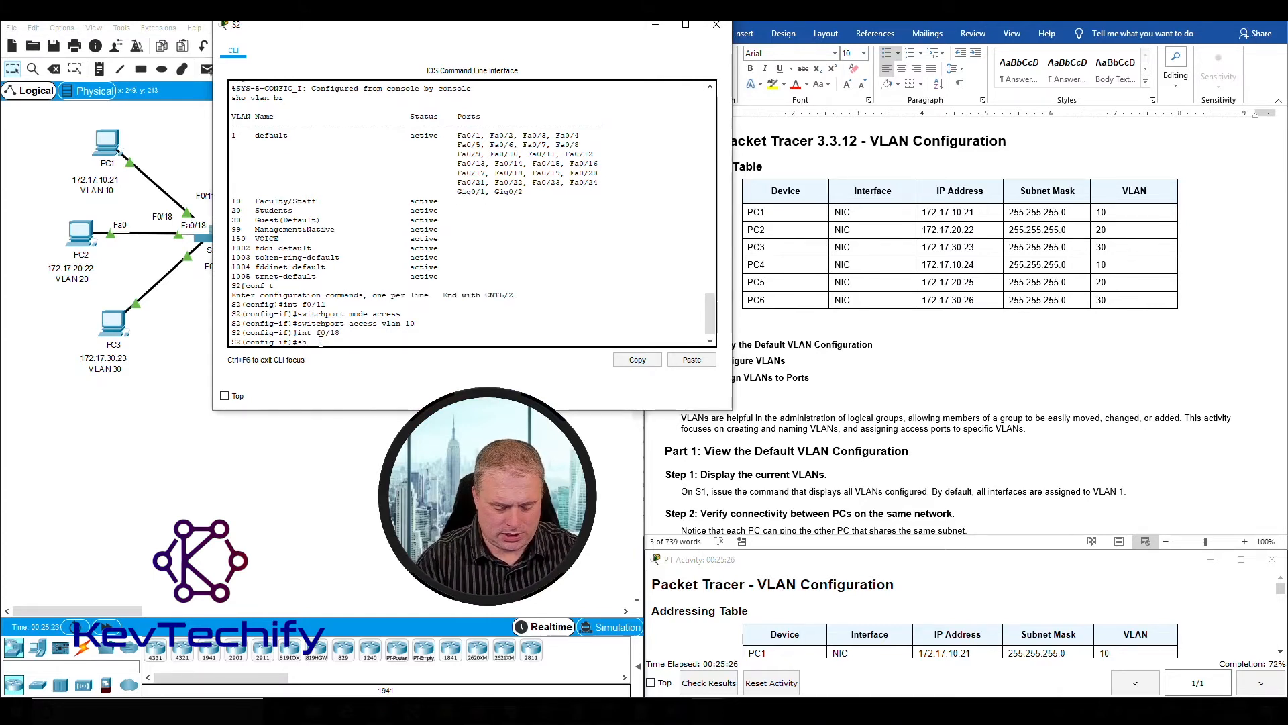
text(switch)
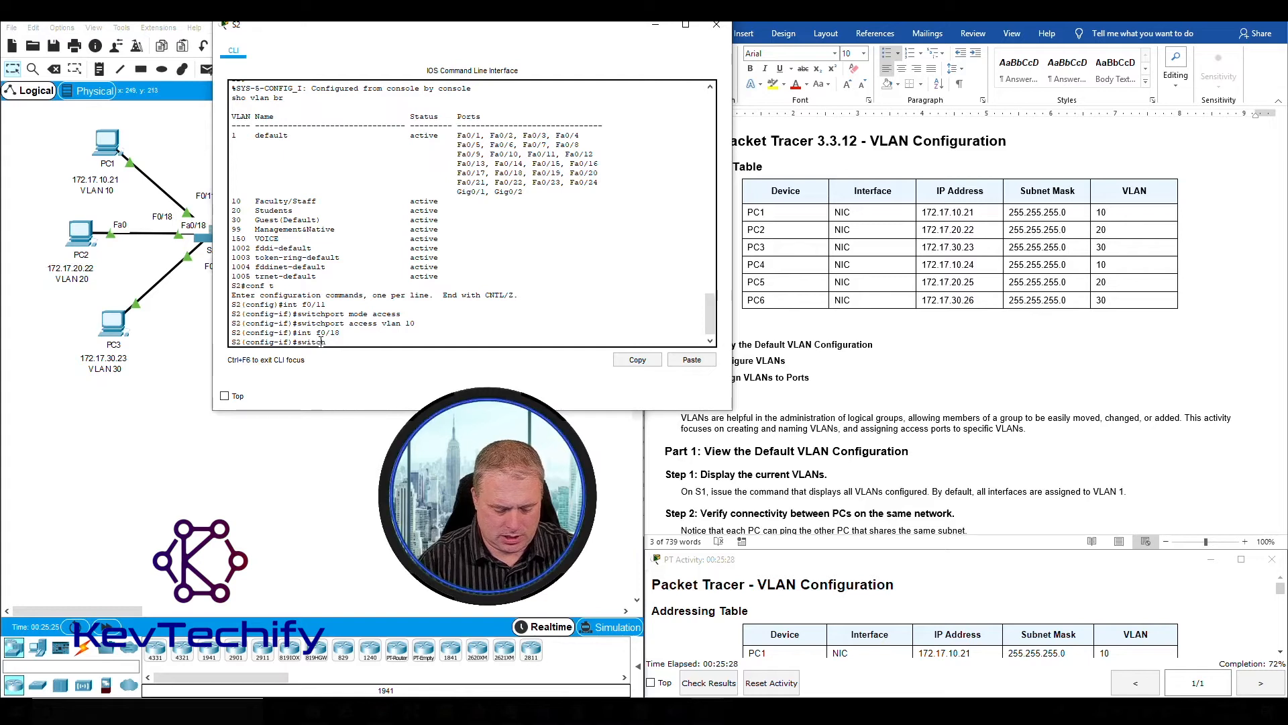
text(port mode access)
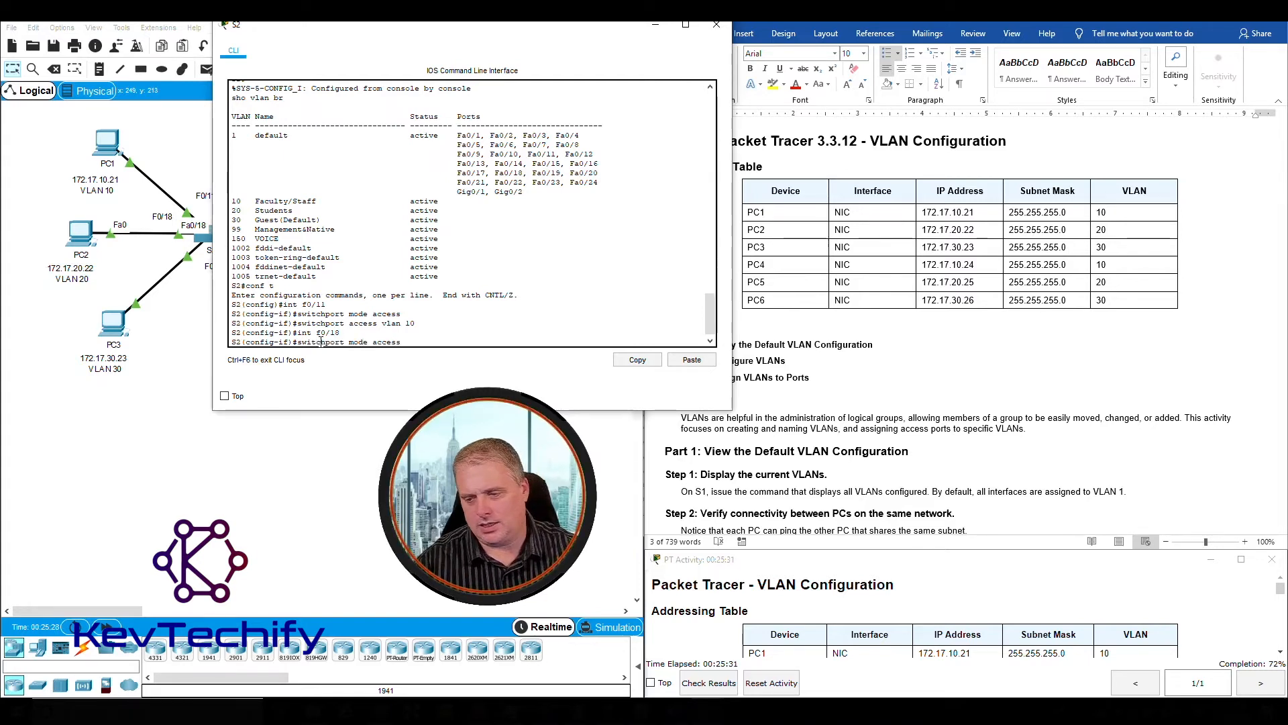
key(Return)
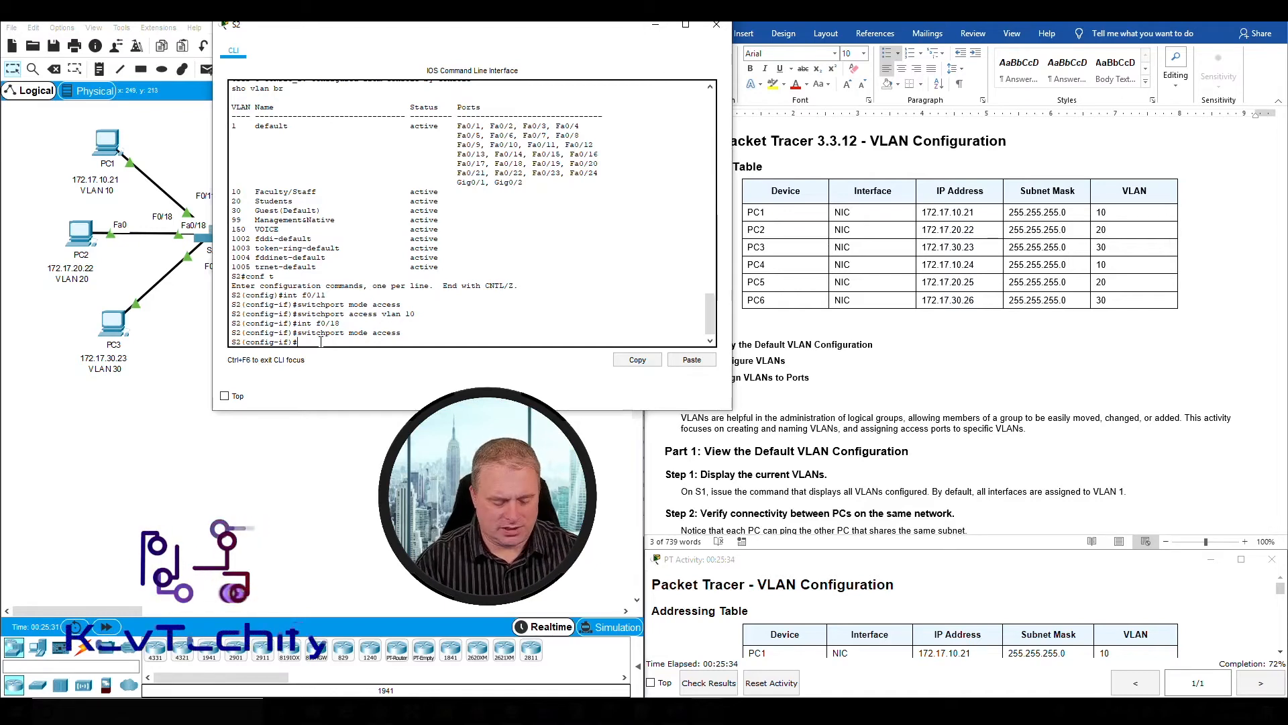
Assign S2's interface f0/18 to access VLAN 20, correcting the misspelled switchport command.
text(swit)
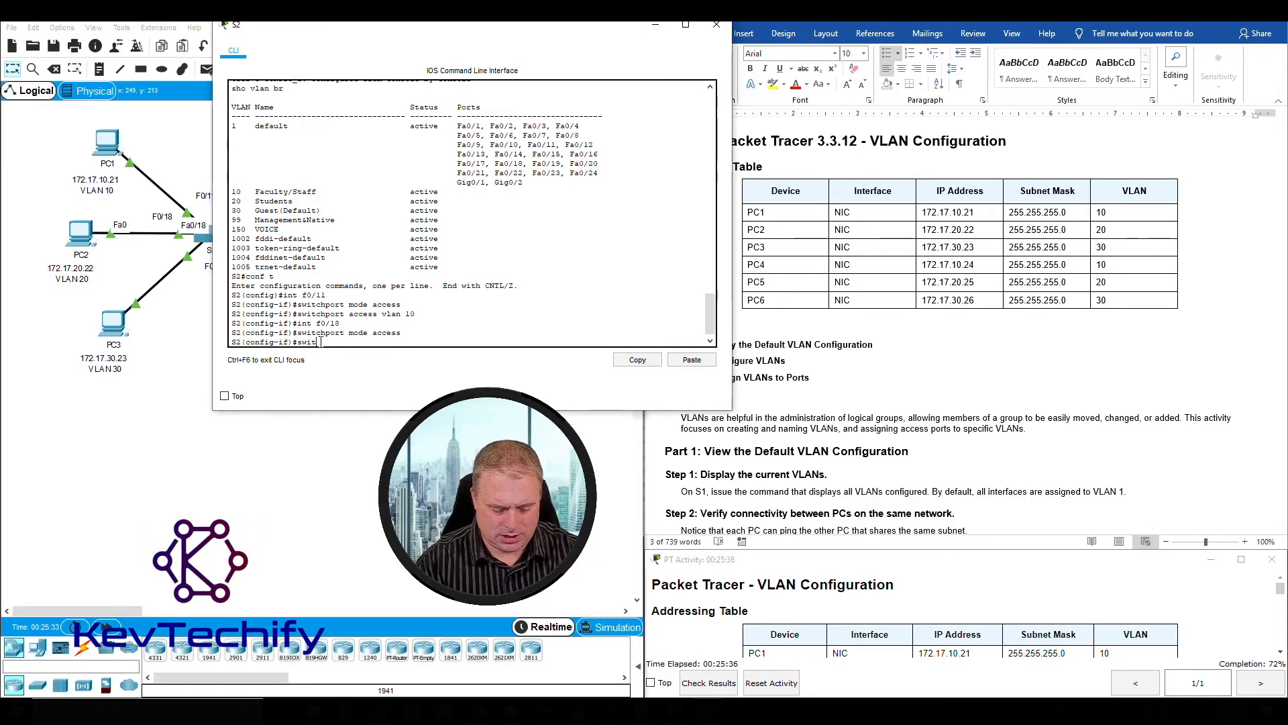
text(chport )
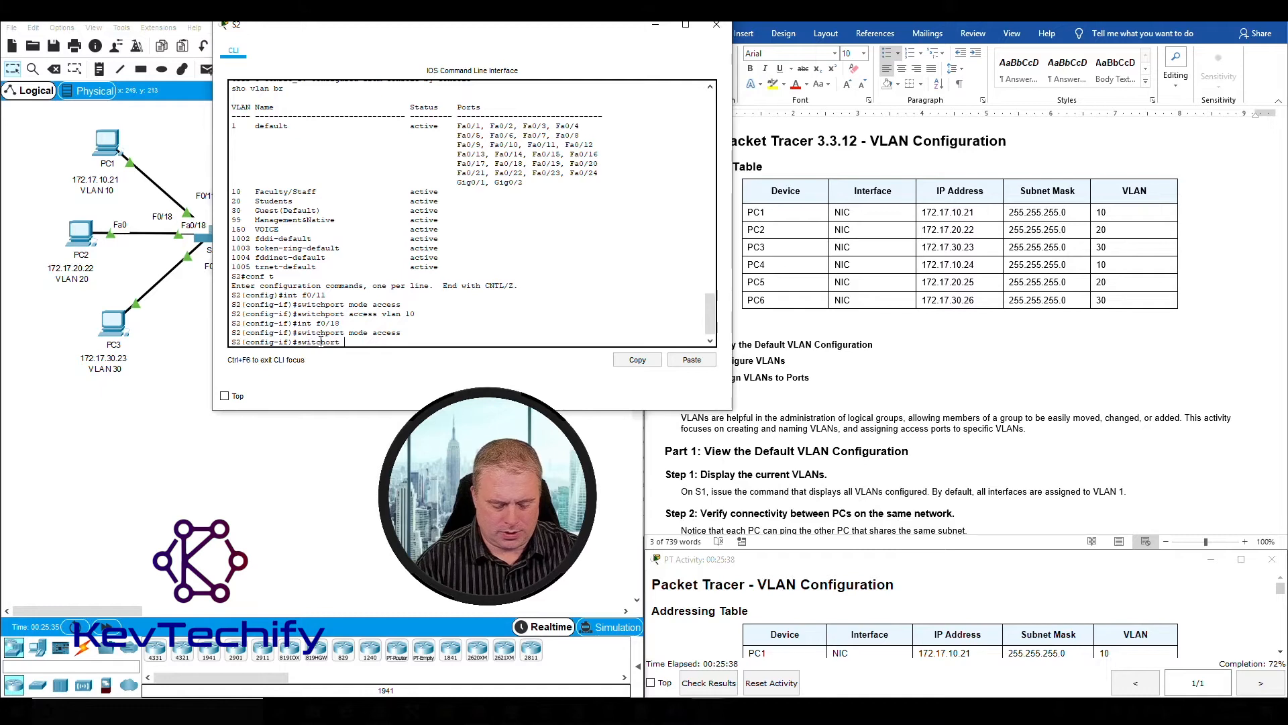
text(access vl)
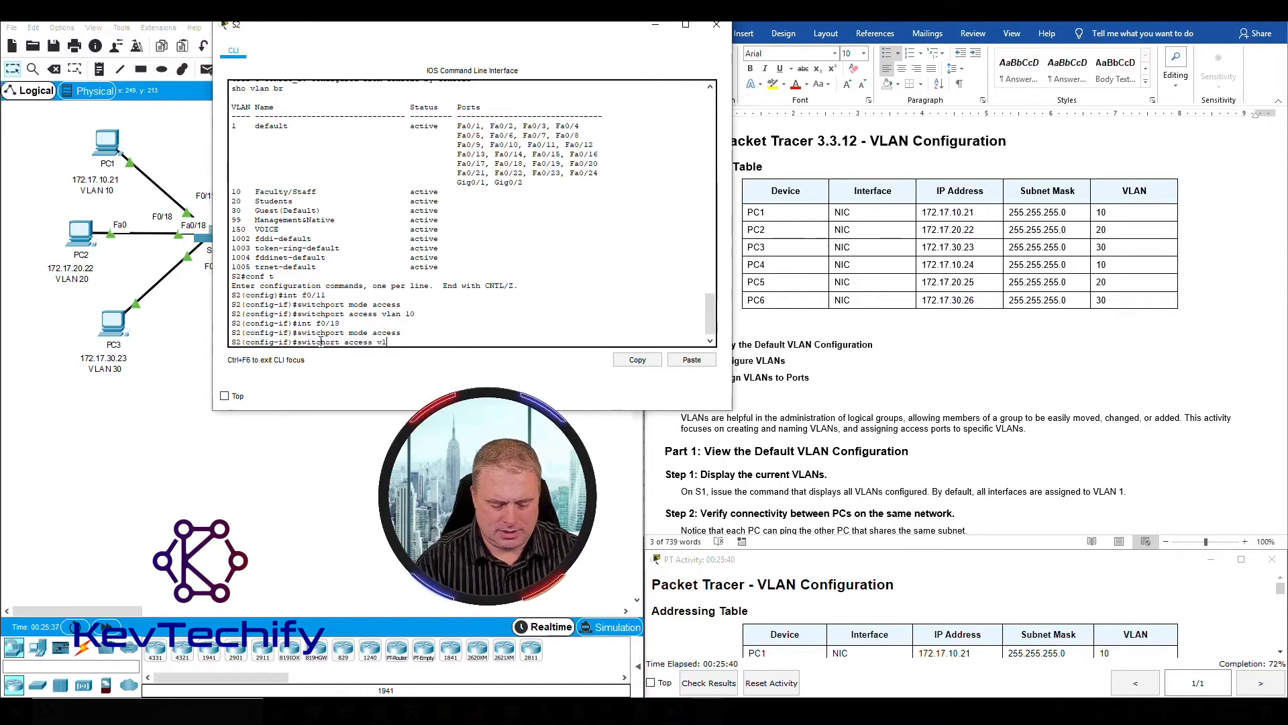
text(an 20)
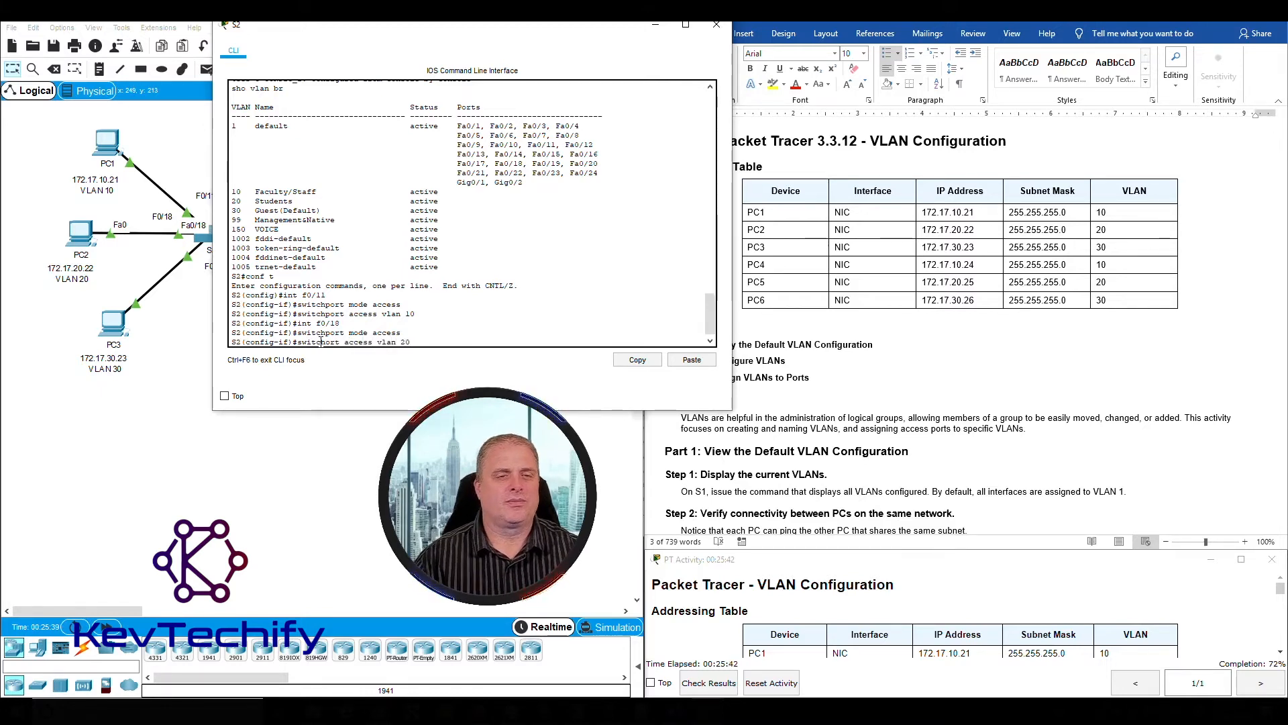
key(Return)
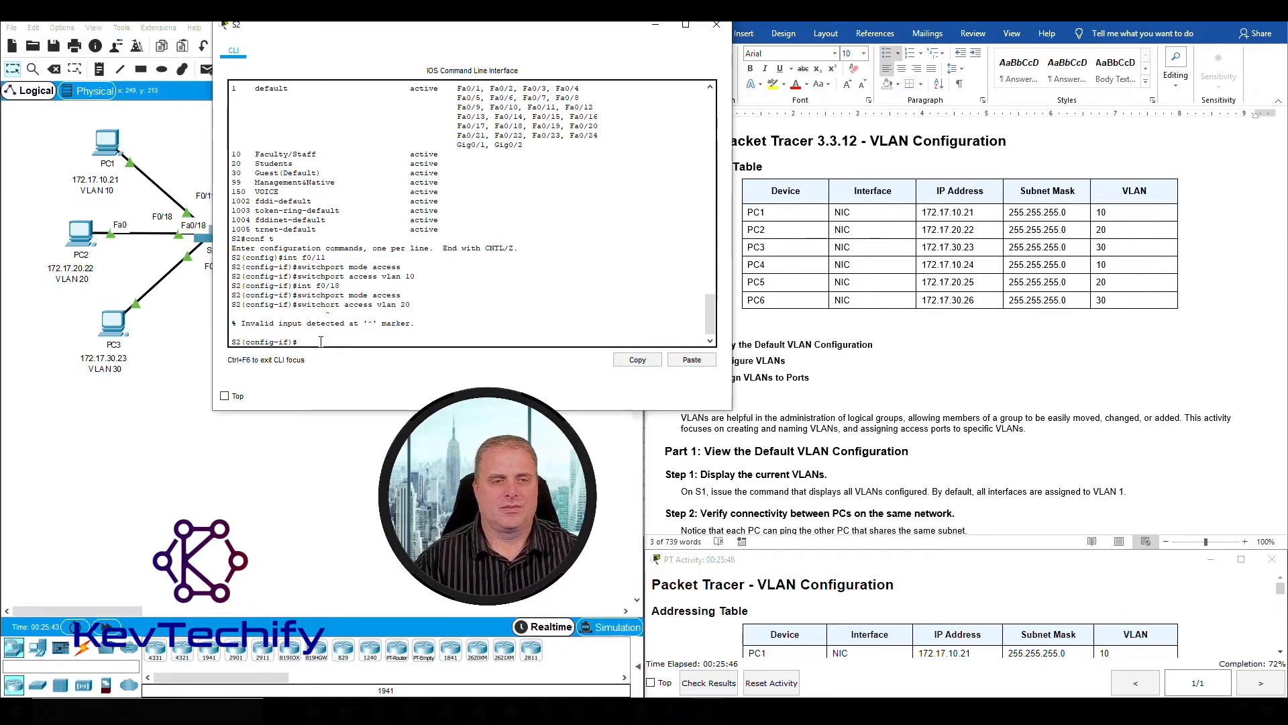
key(Up)
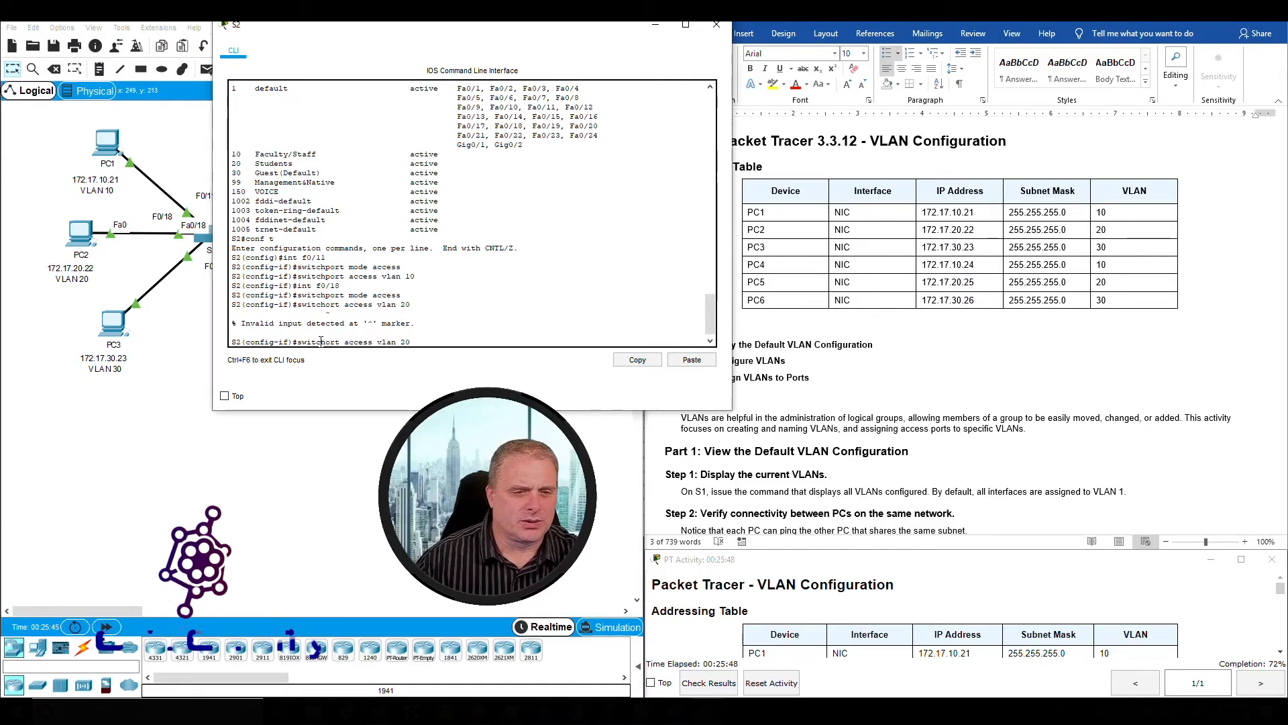
key(Left)
key(Left)
key(Left)
key(Left)
key(Left)
key(Left)
key(Left)
key(Left)
key(Left)
key(Left)
key(Left)
key(Left)
key(Left)
key(Left)
key(Left)
key(Left)
key(Left)
key(Left)
text(p)
key(Return)
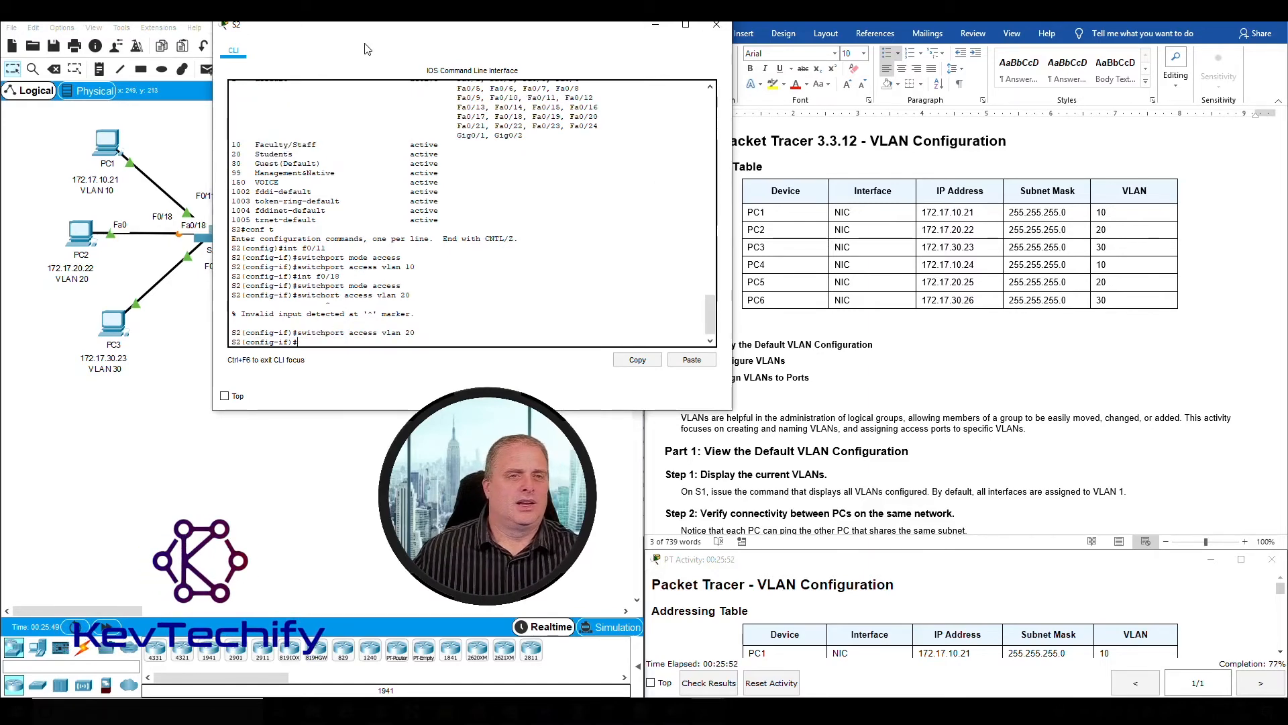
Check the topology for PC3's port on S2, go into interface f0/6 and set it to switchport mode access.
drag(371, 30, 796, 46)
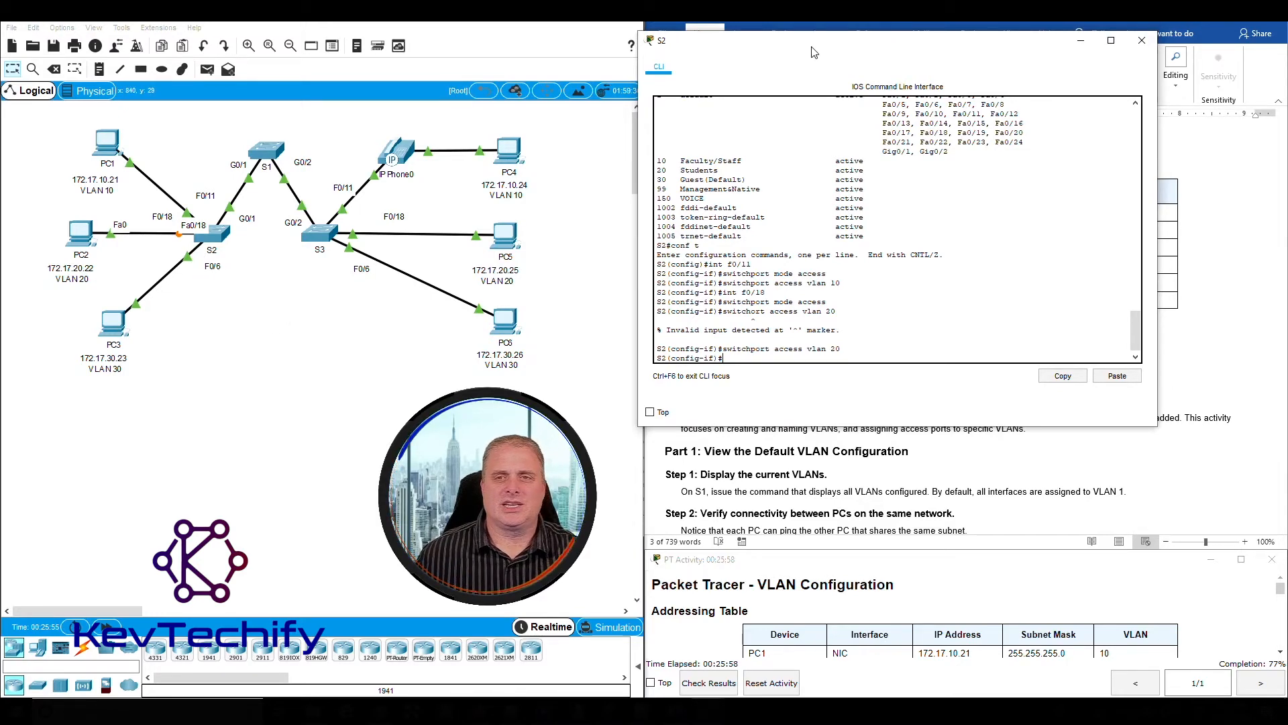
drag(816, 49, 379, 44)
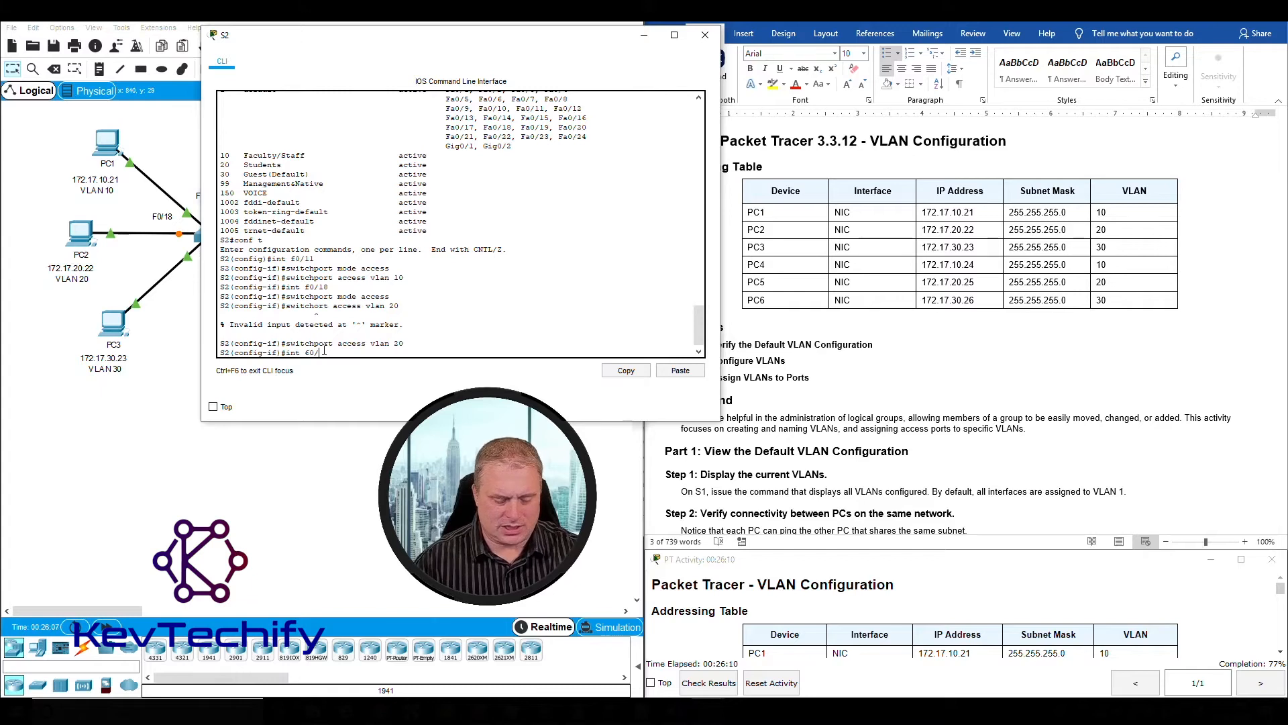
key(Return)
key(Up)
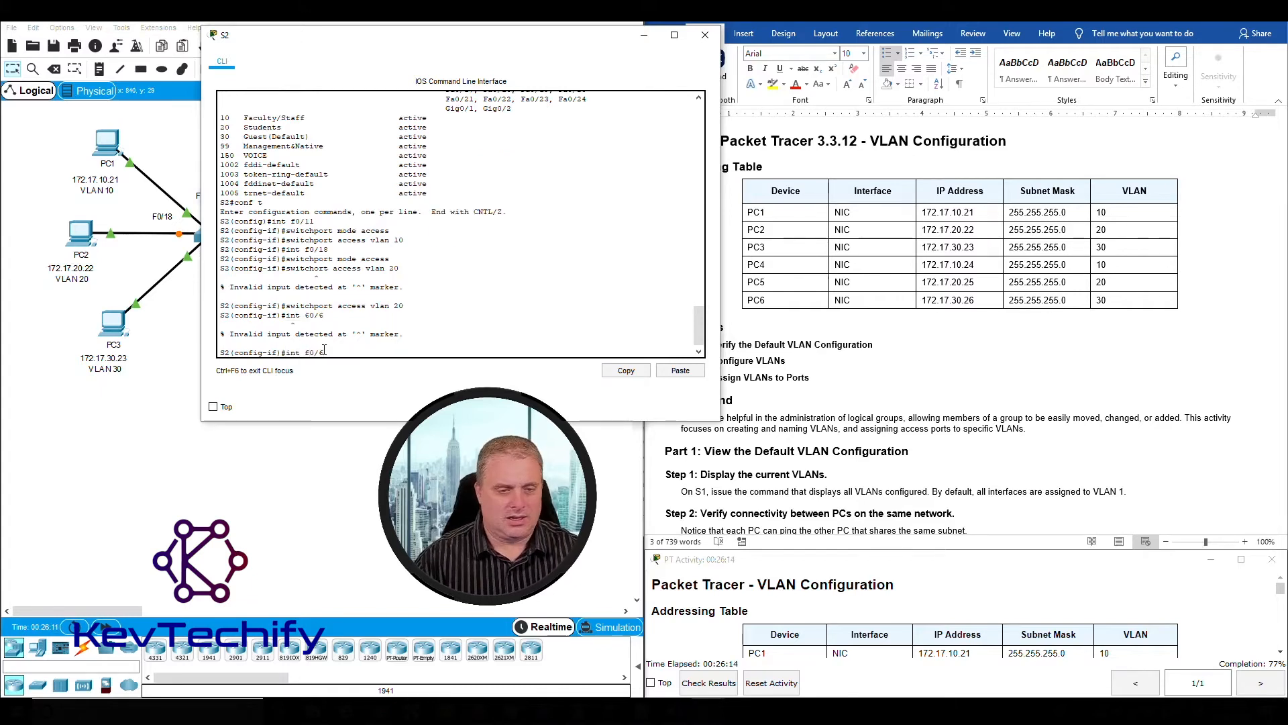
key(Return)
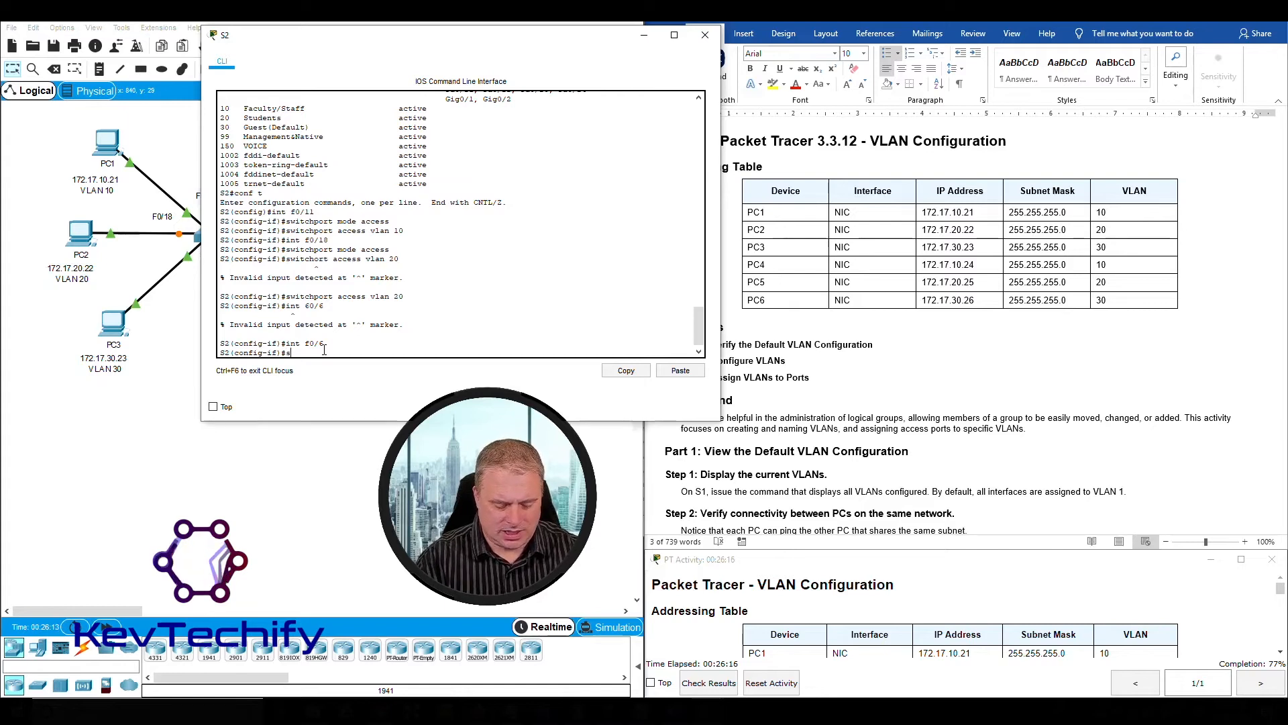
text(switch)
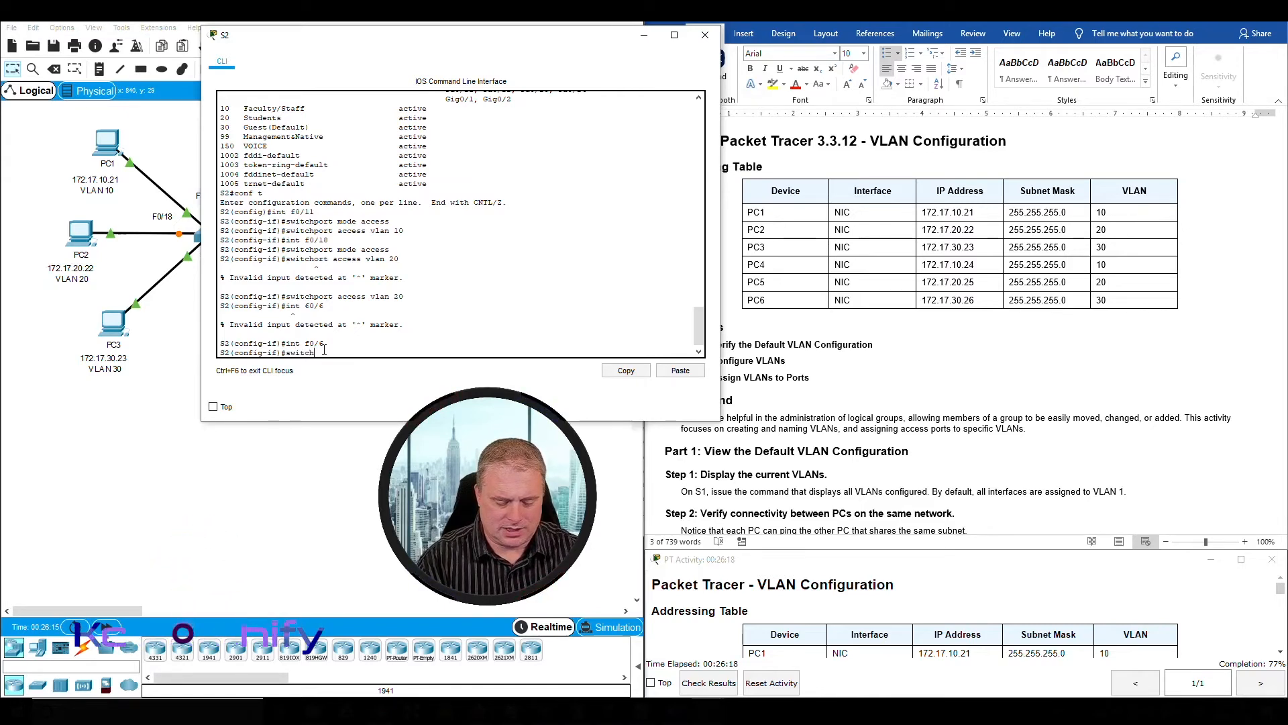
text(port mode acce)
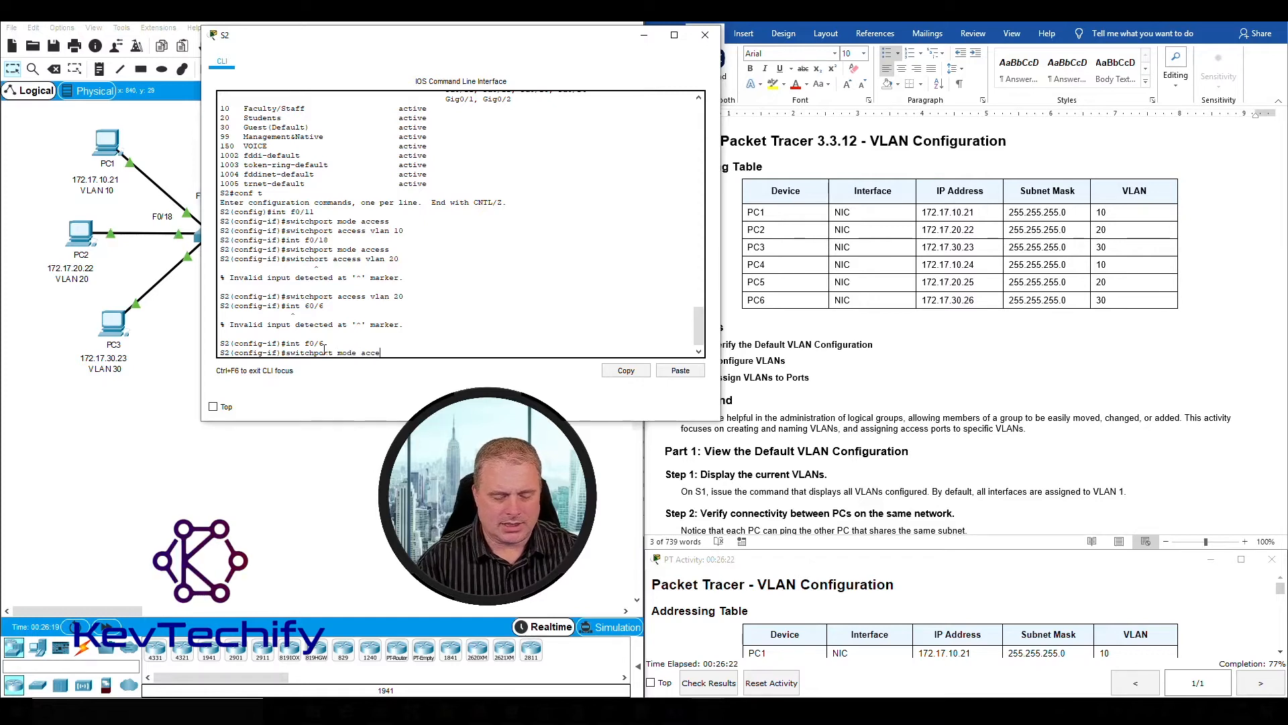
text(ss)
key(Return)
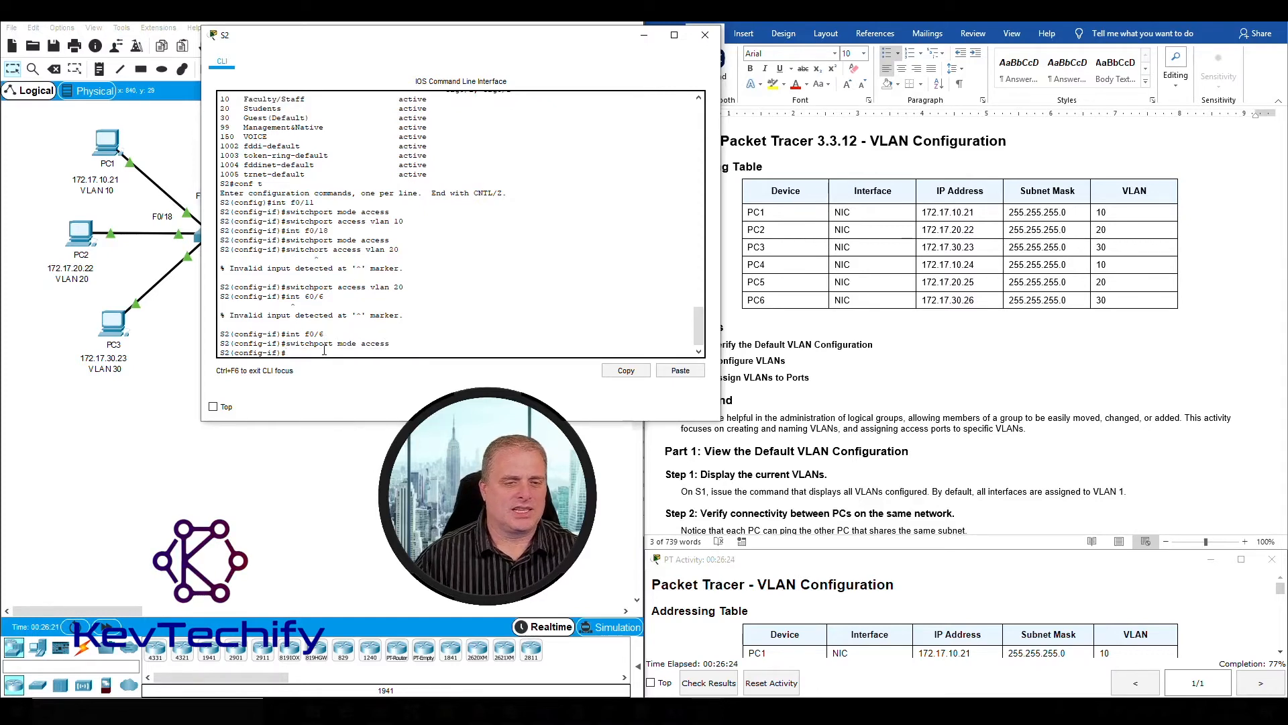
Assign S2's interface f0/6 to access VLAN 30.
text(switch)
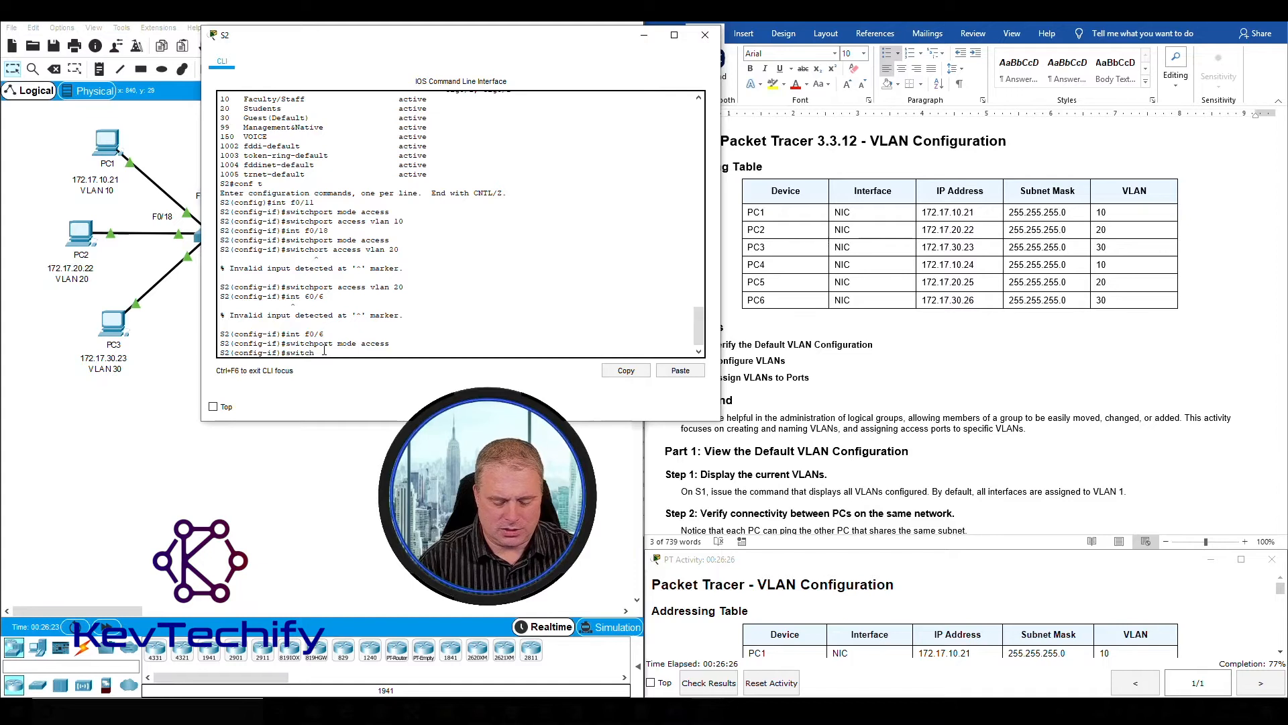
text(port )
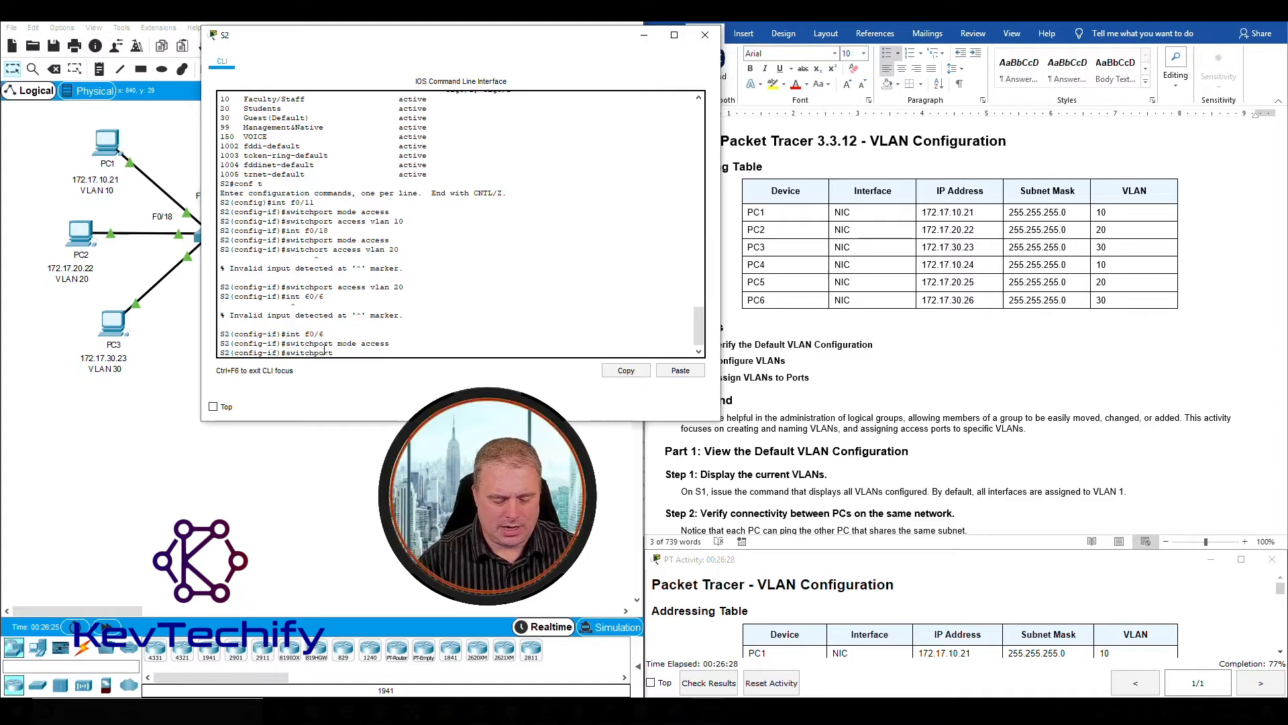
text(access)
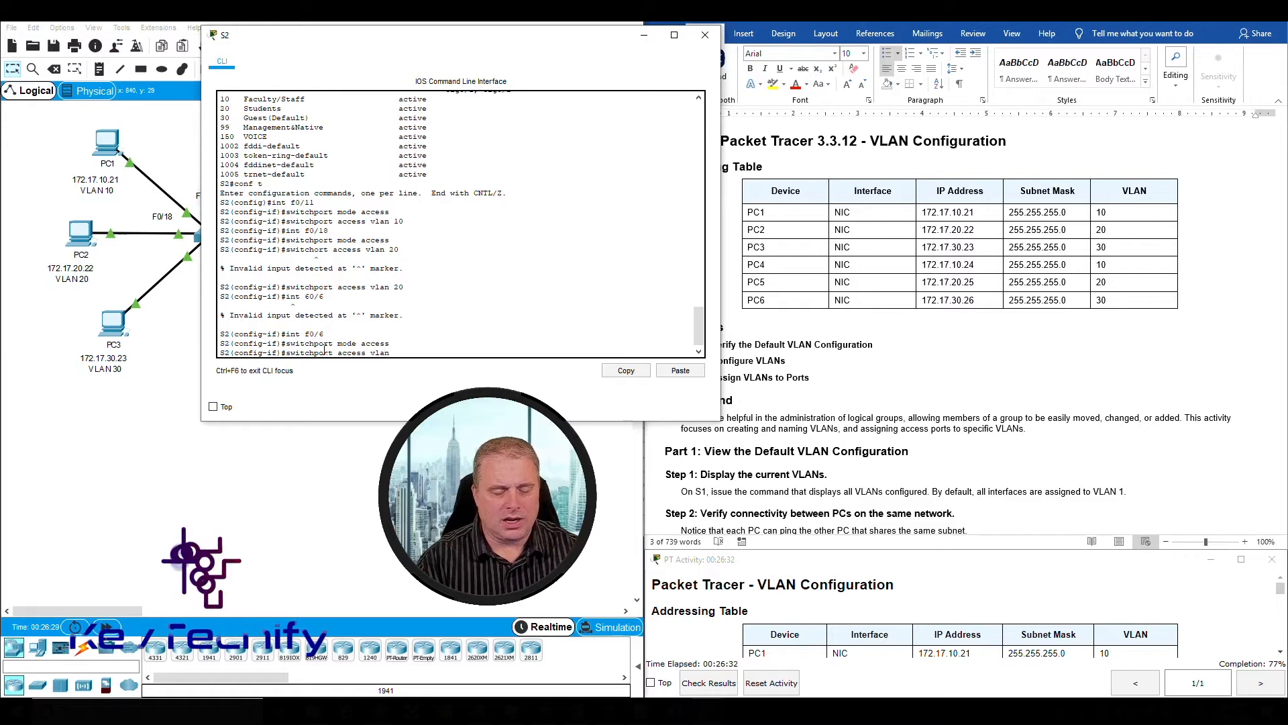
text( vlan 30)
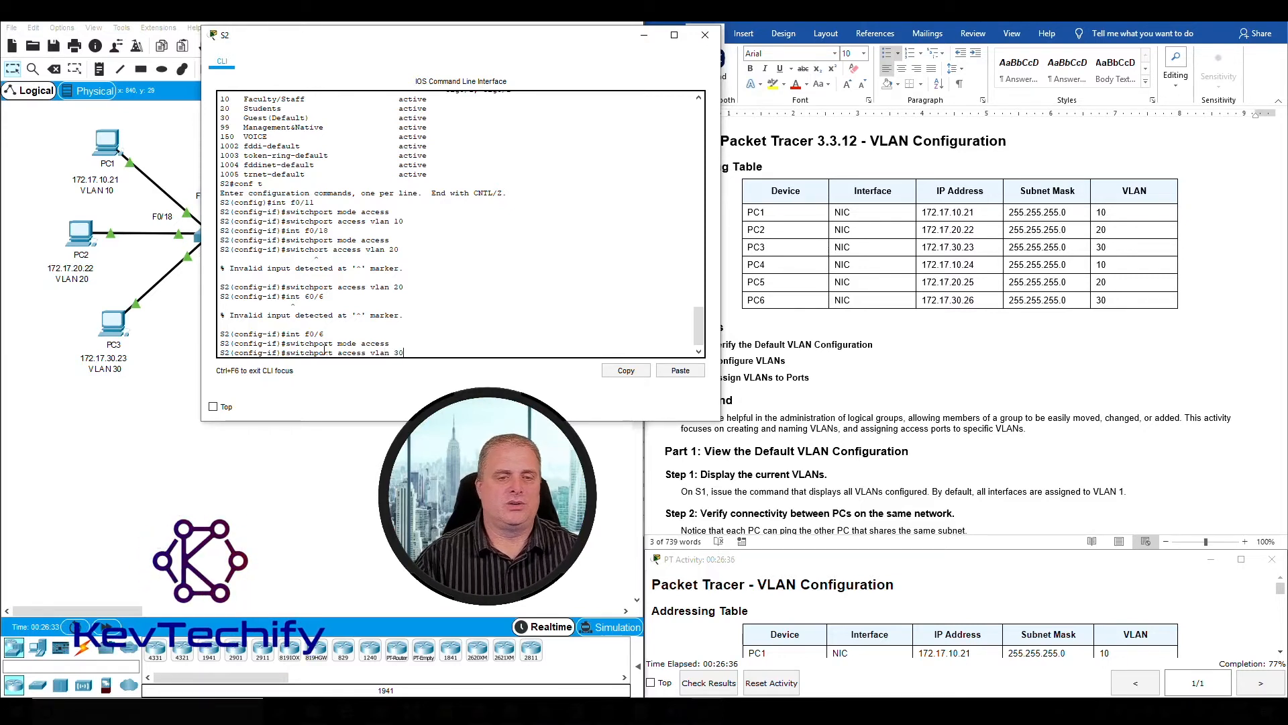
key(Return)
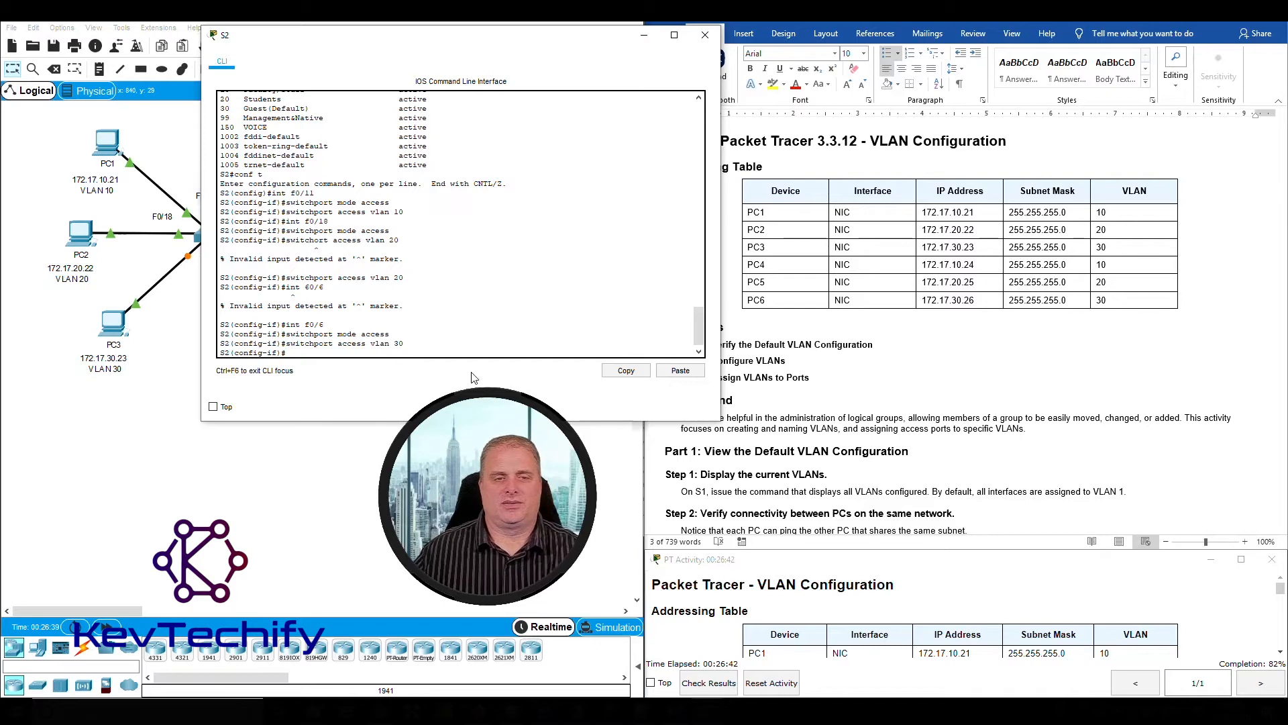
Leave interface configuration mode on S2 and return to global configuration mode.
text(exity)
key(Return)
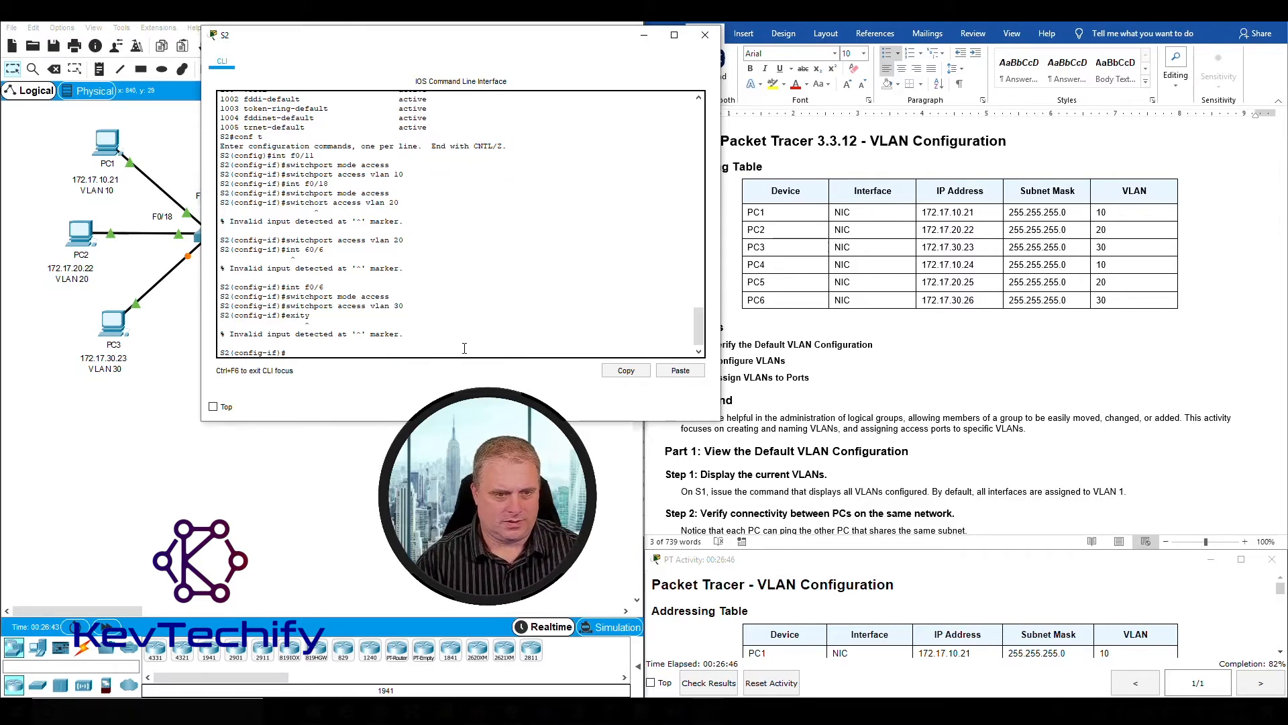
text(exit)
key(Return)
Try to show the brief VLAN list from S2's global configuration mode.
text(sh)
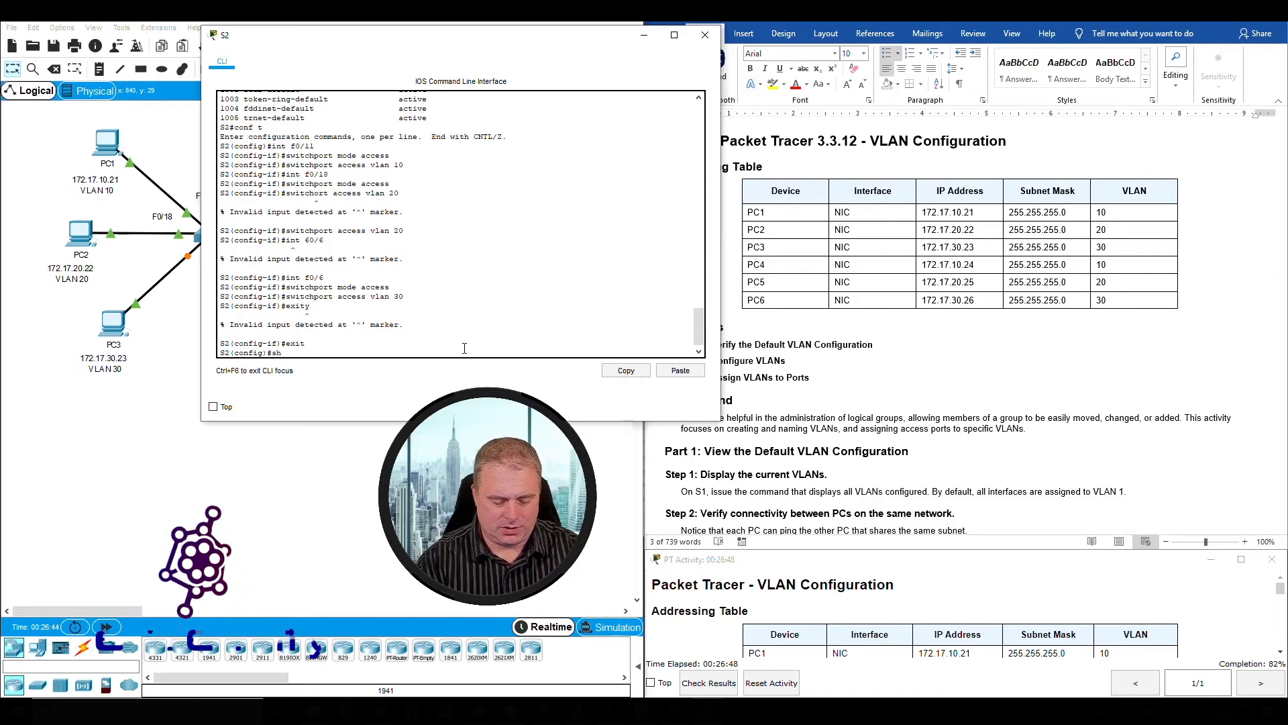
text(o vlan br)
key(Return)
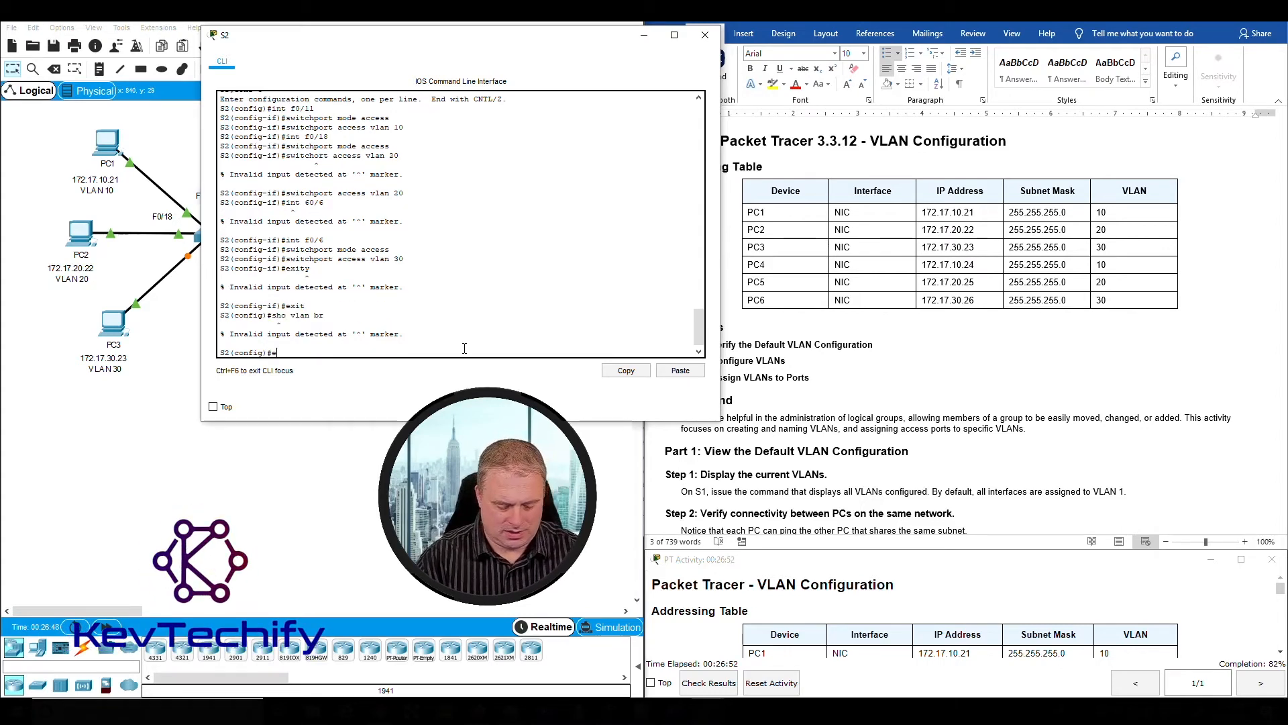
Exit global configuration mode on S2 and show the brief VLAN list with sho vlan br.
text(exit)
key(Return)
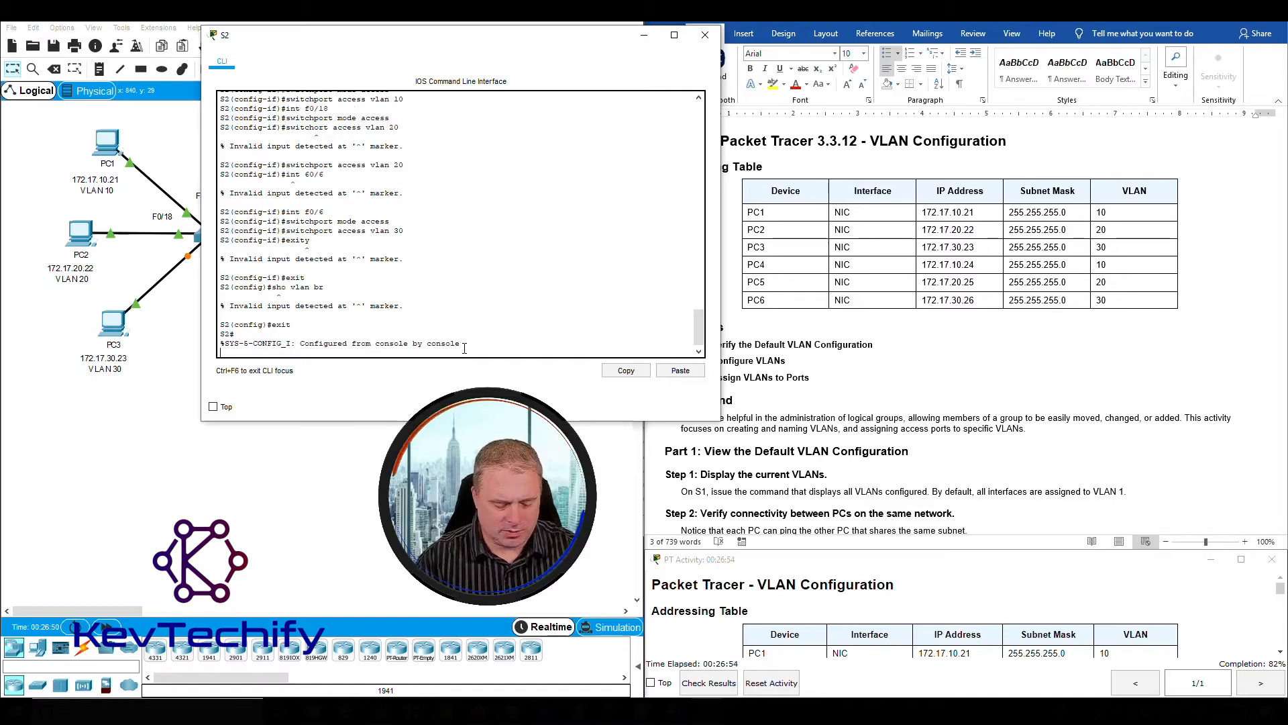
key(Return)
key(Return)
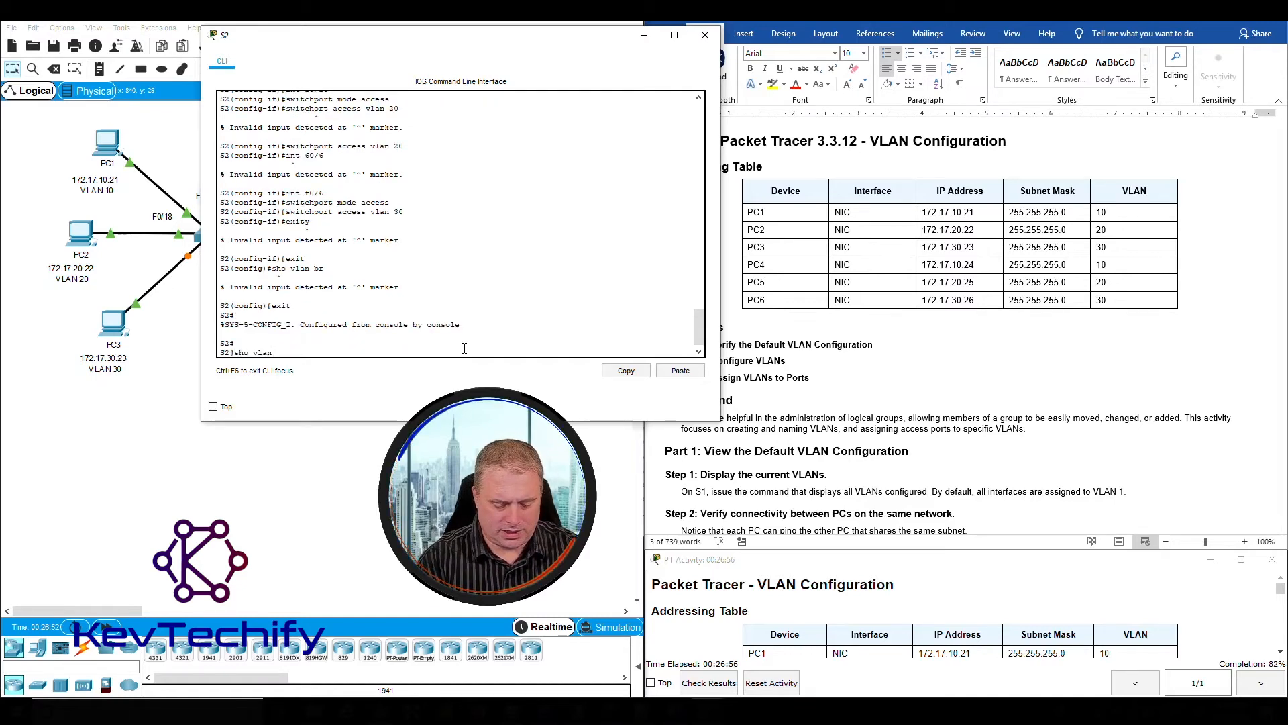
text(sho vlan br)
key(Return)
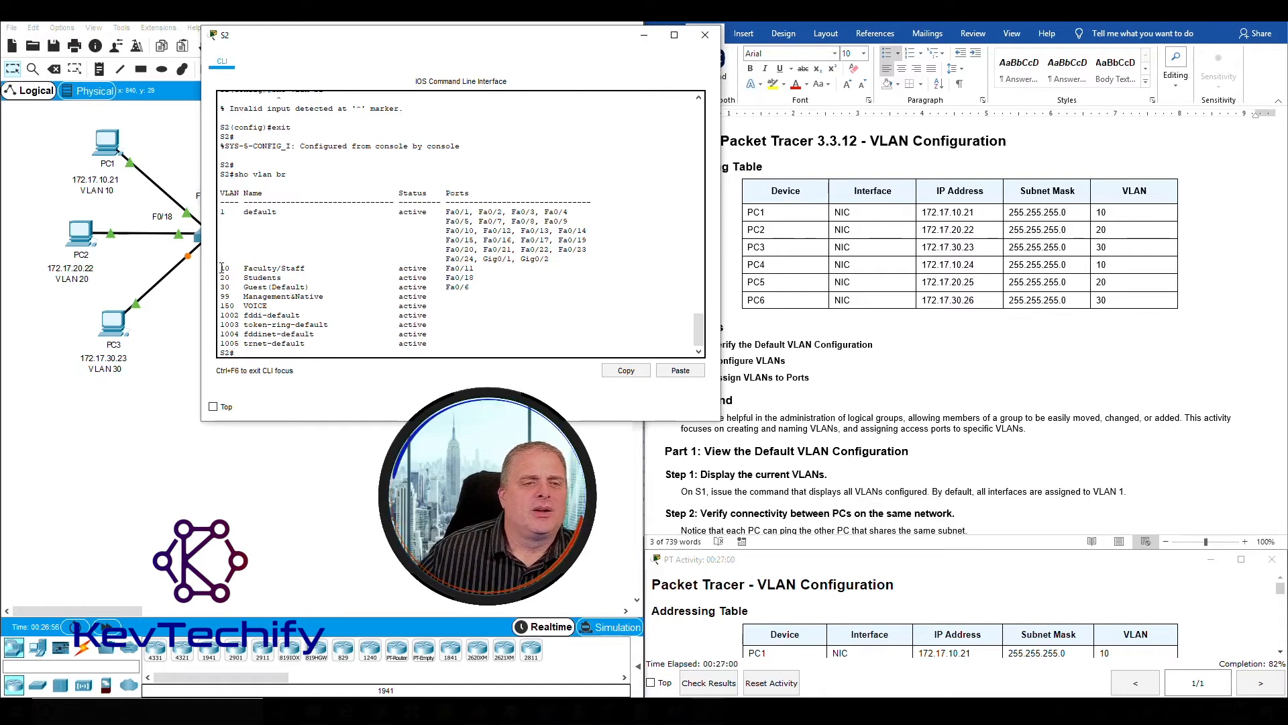
Examine the ports listed for VLANs 10, 20 and 30 on S2 and compare them with the topology.
drag(221, 268, 479, 269)
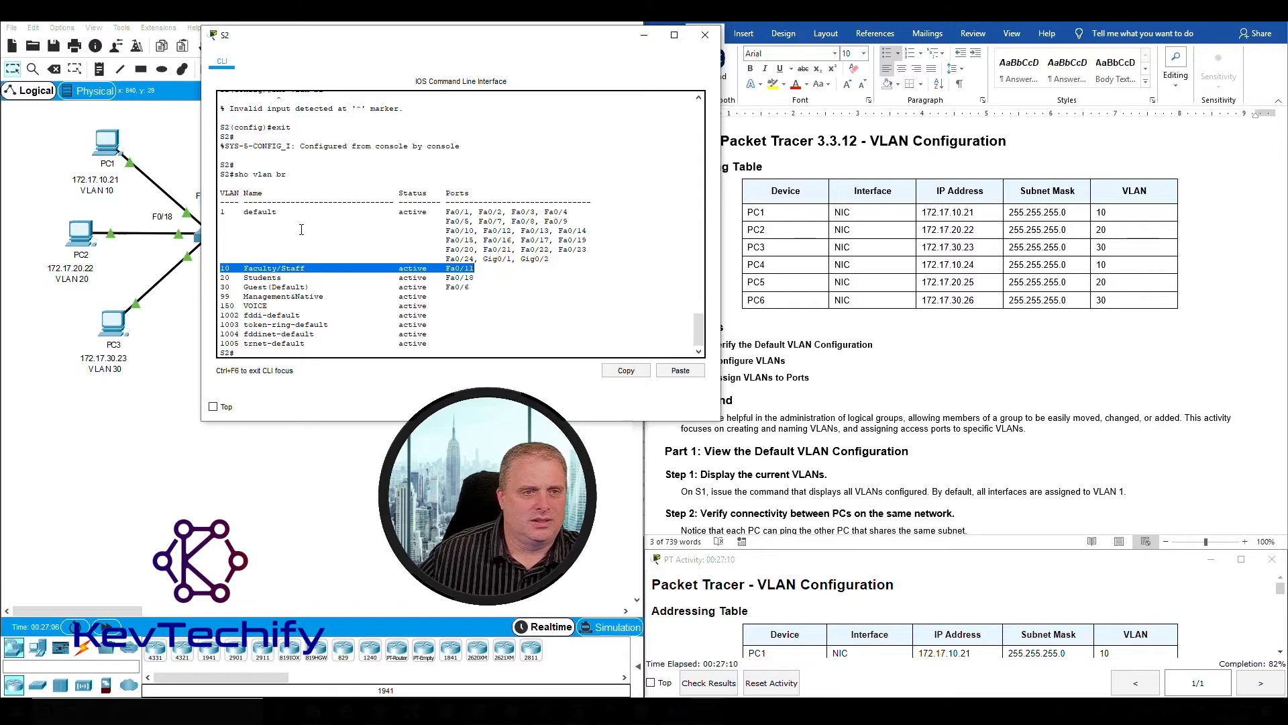
drag(311, 43, 367, 41)
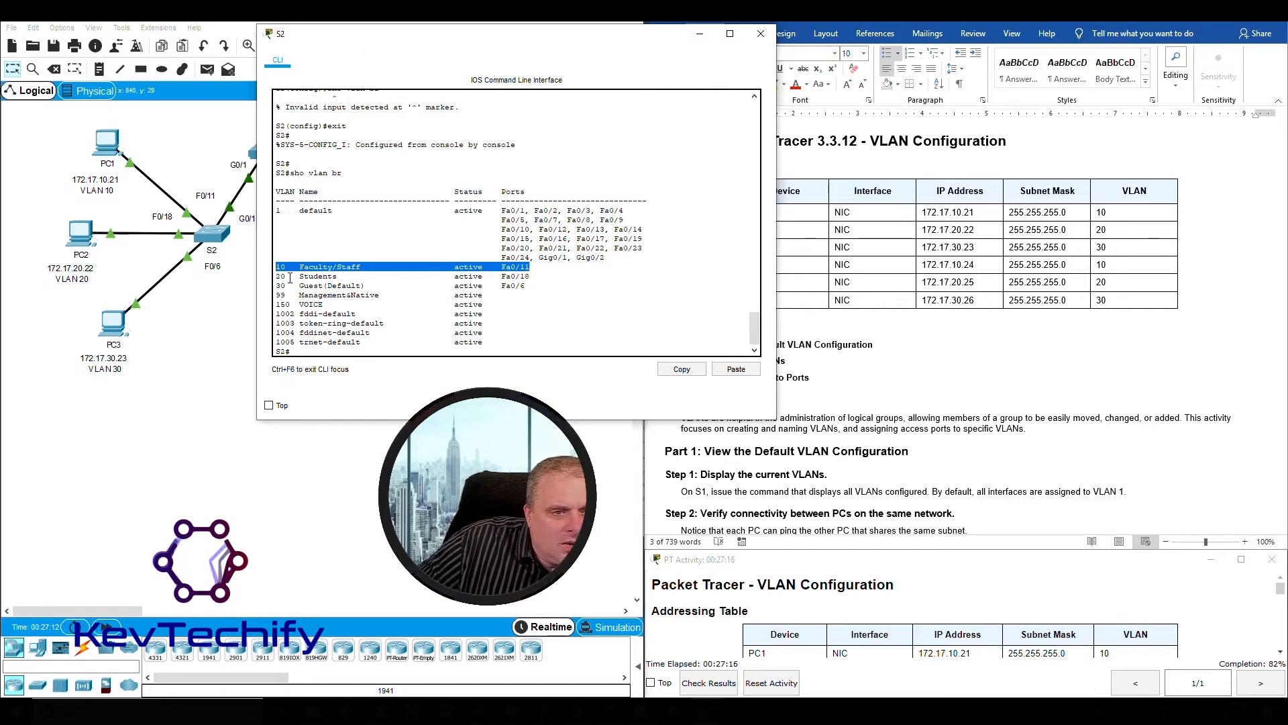
drag(277, 277, 536, 274)
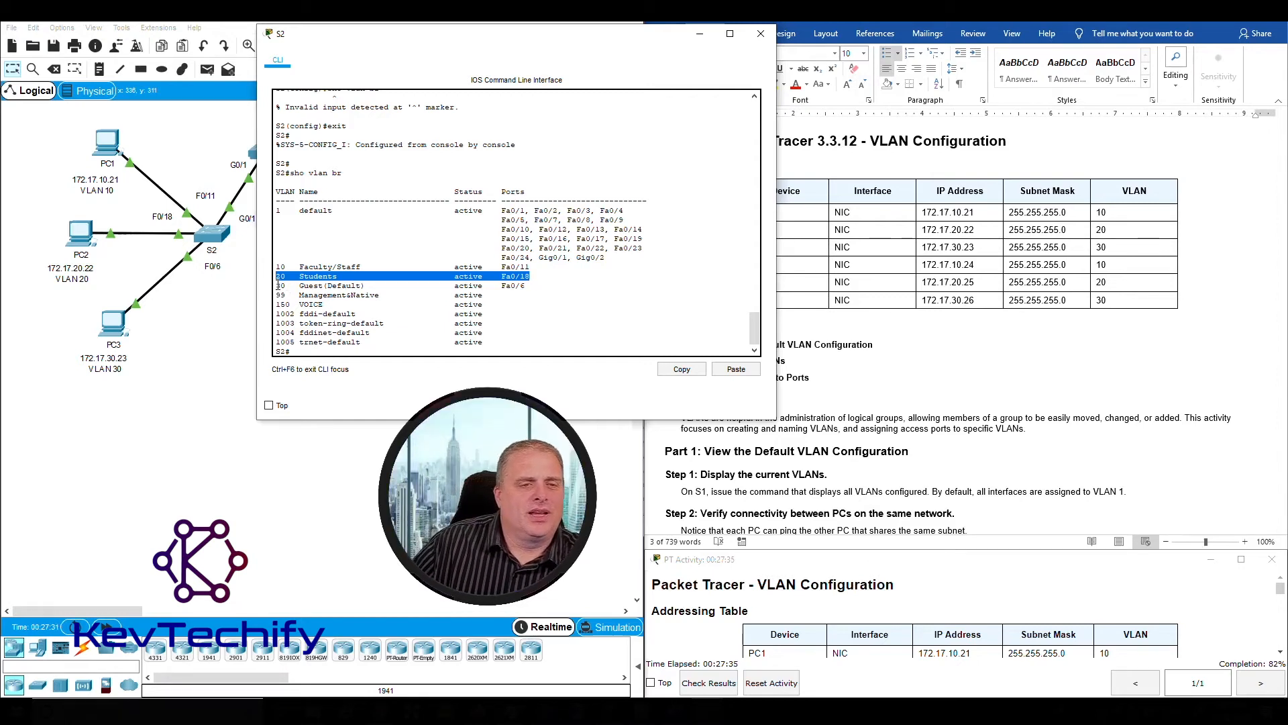
drag(278, 285, 528, 285)
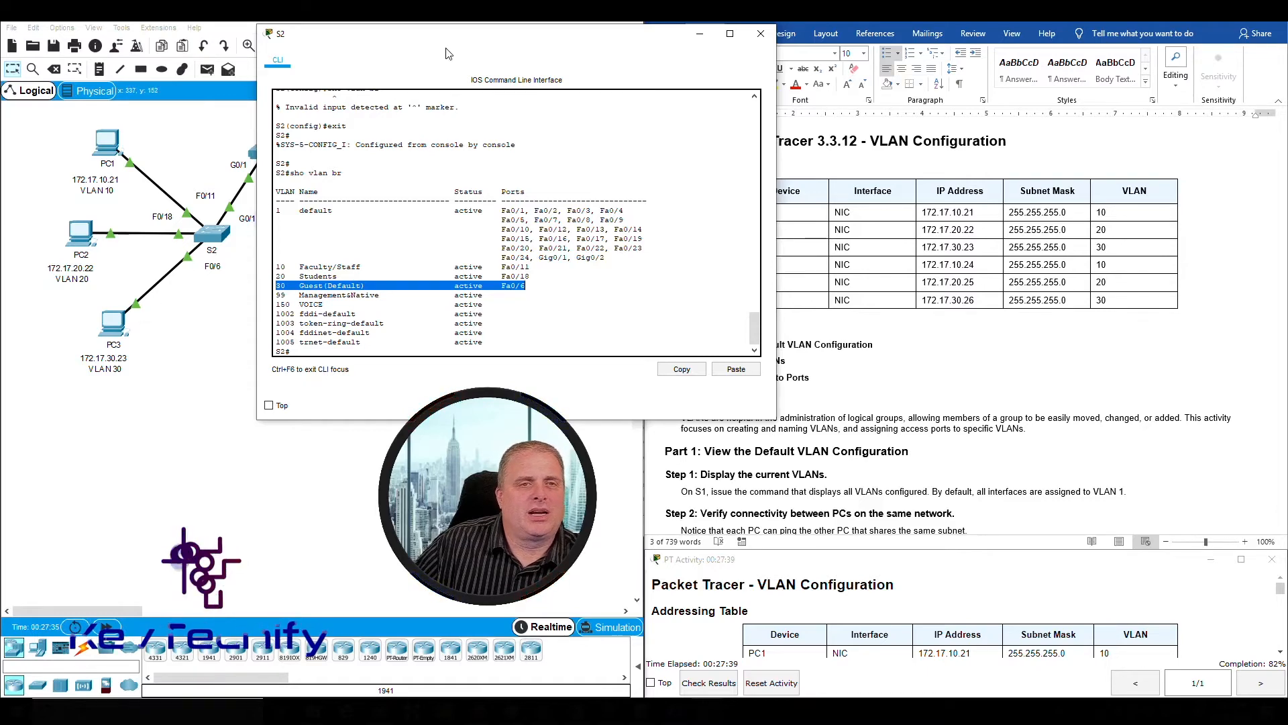
Put away S2's console and find the instructions for assigning VLANs to the active ports on S3.
click(698, 39)
scroll(851, 396, down, 10)
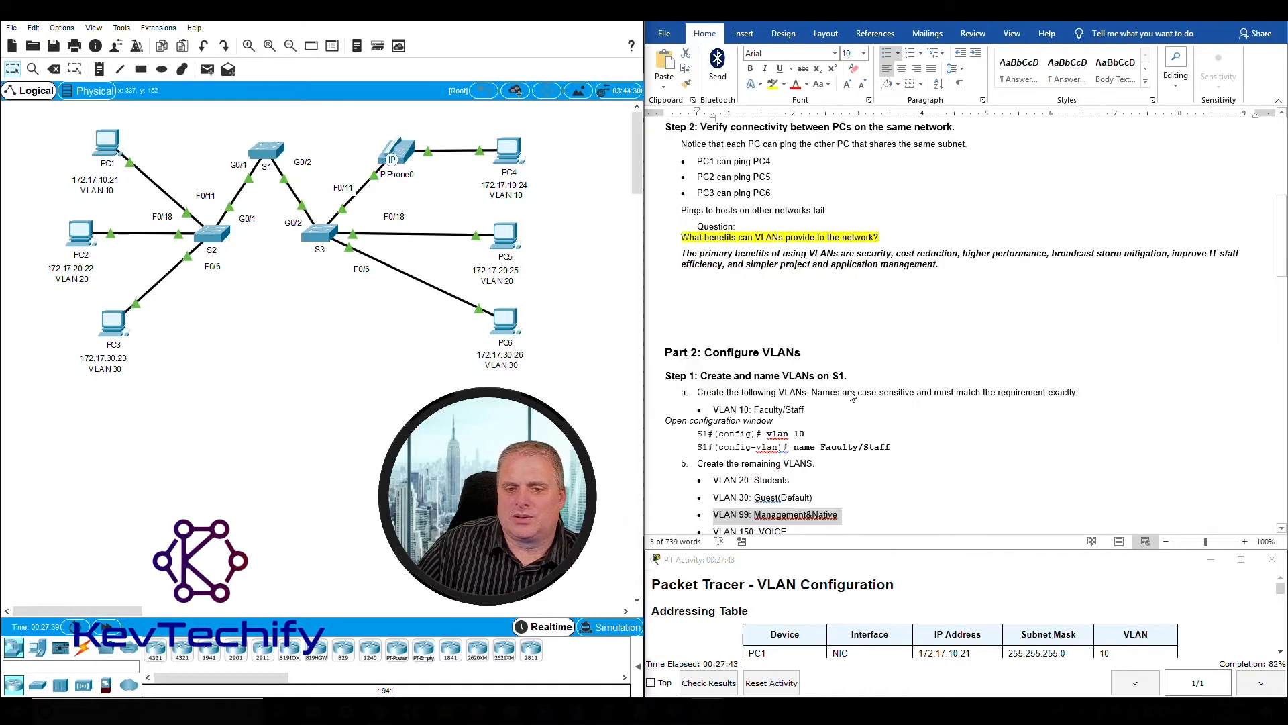
scroll(850, 396, down, 9)
scroll(851, 394, down, 10)
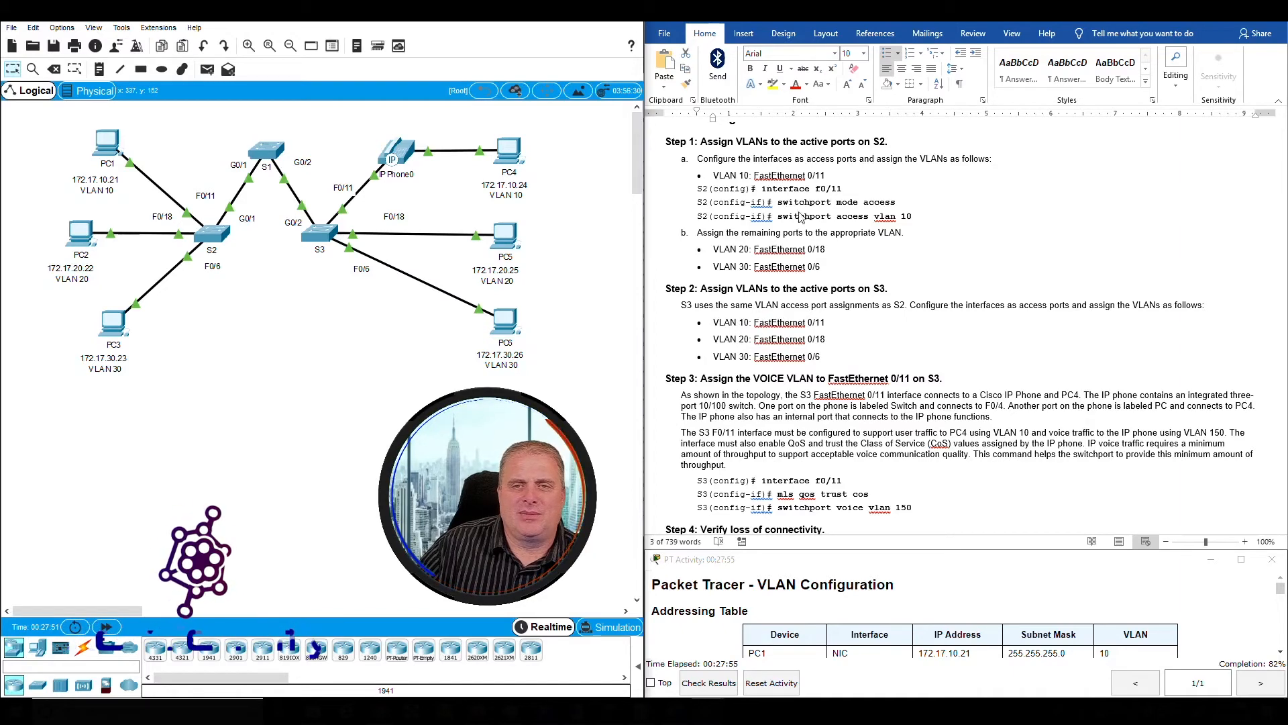
Open S3's command line and enter global configuration mode with conf t.
click(320, 233)
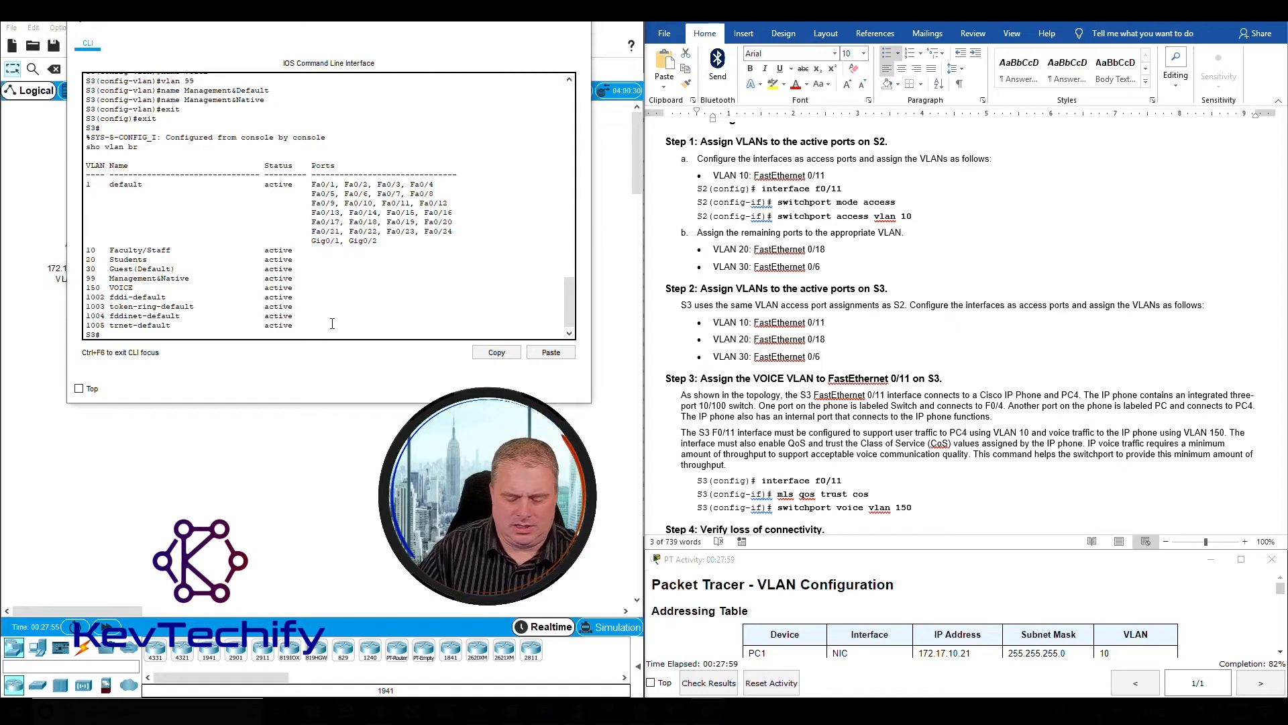
key(Return)
key(Return)
key(Return)
text(conf)
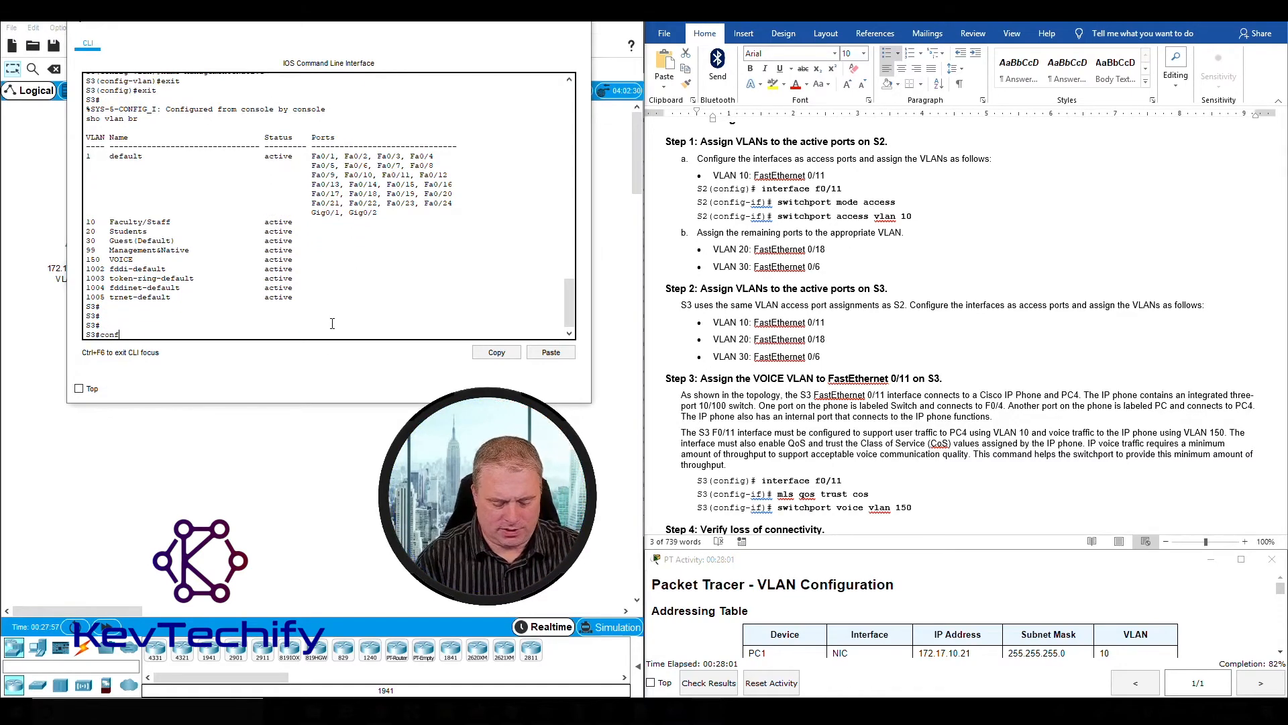
text( t)
key(Return)
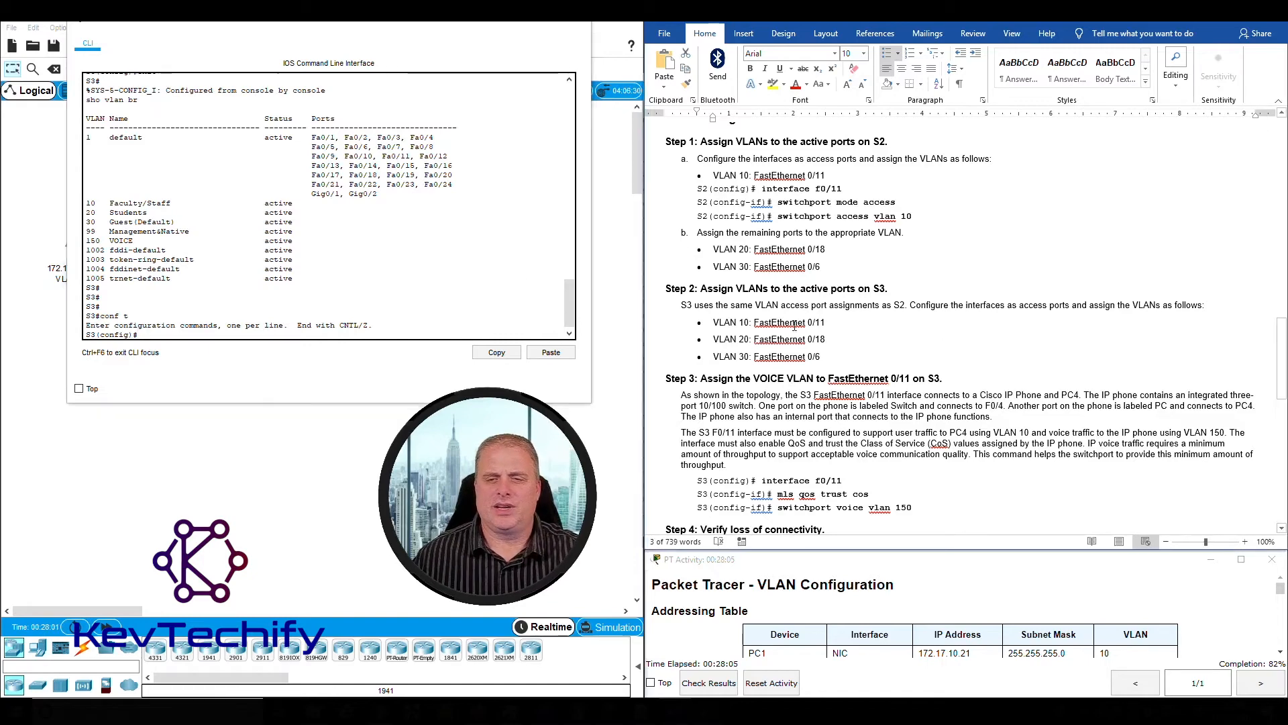
Try to select S3's FastEthernet 0/11 port with the command f 0/11.
drag(760, 322, 829, 323)
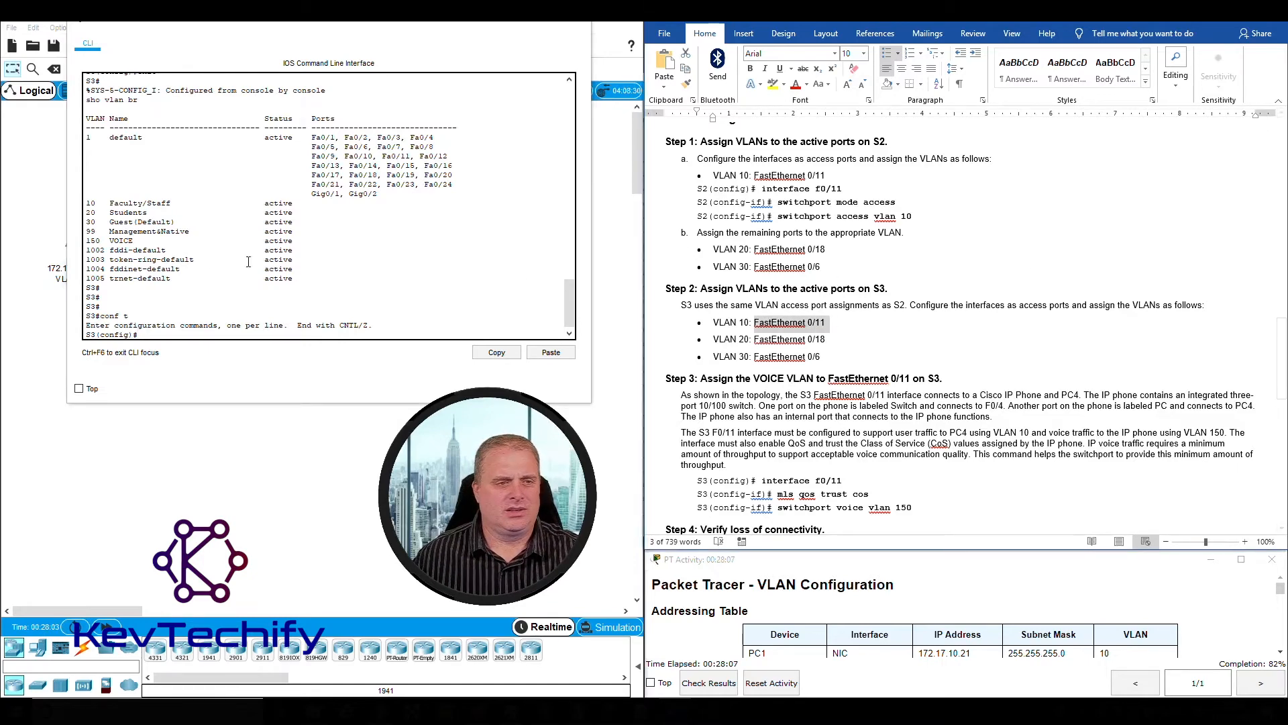
click(145, 334)
text(f)
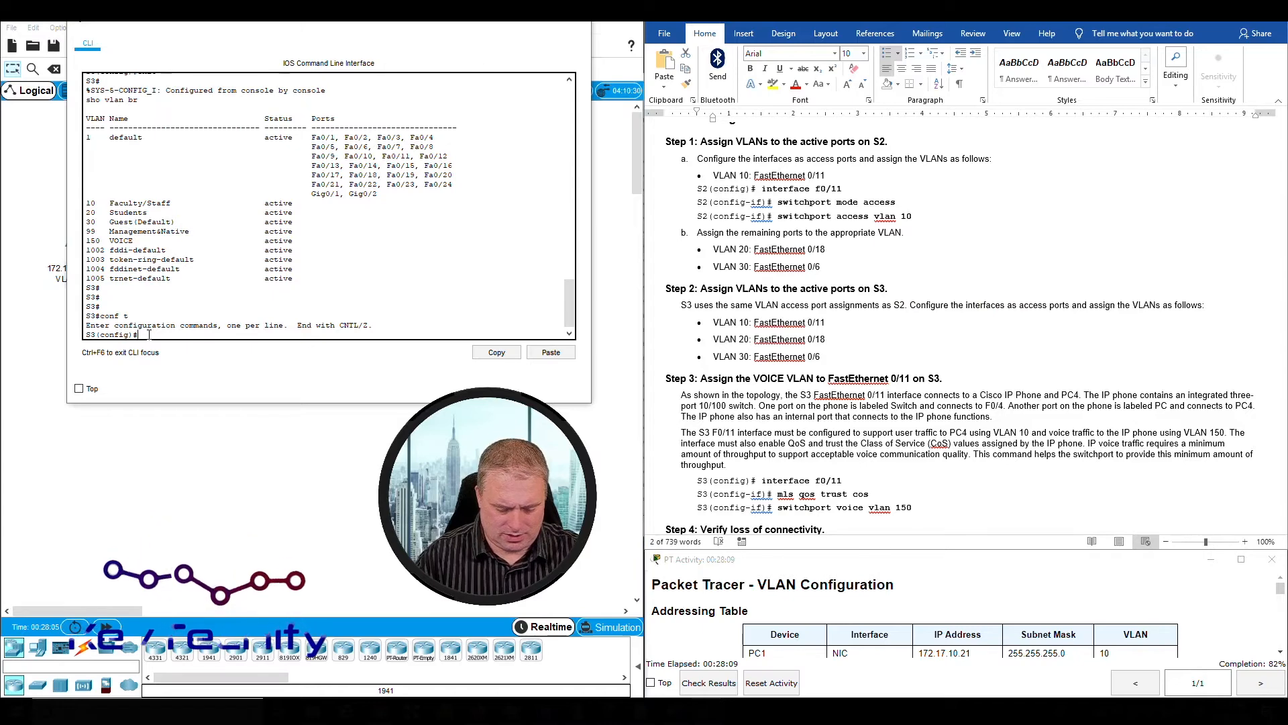
text( 0/11)
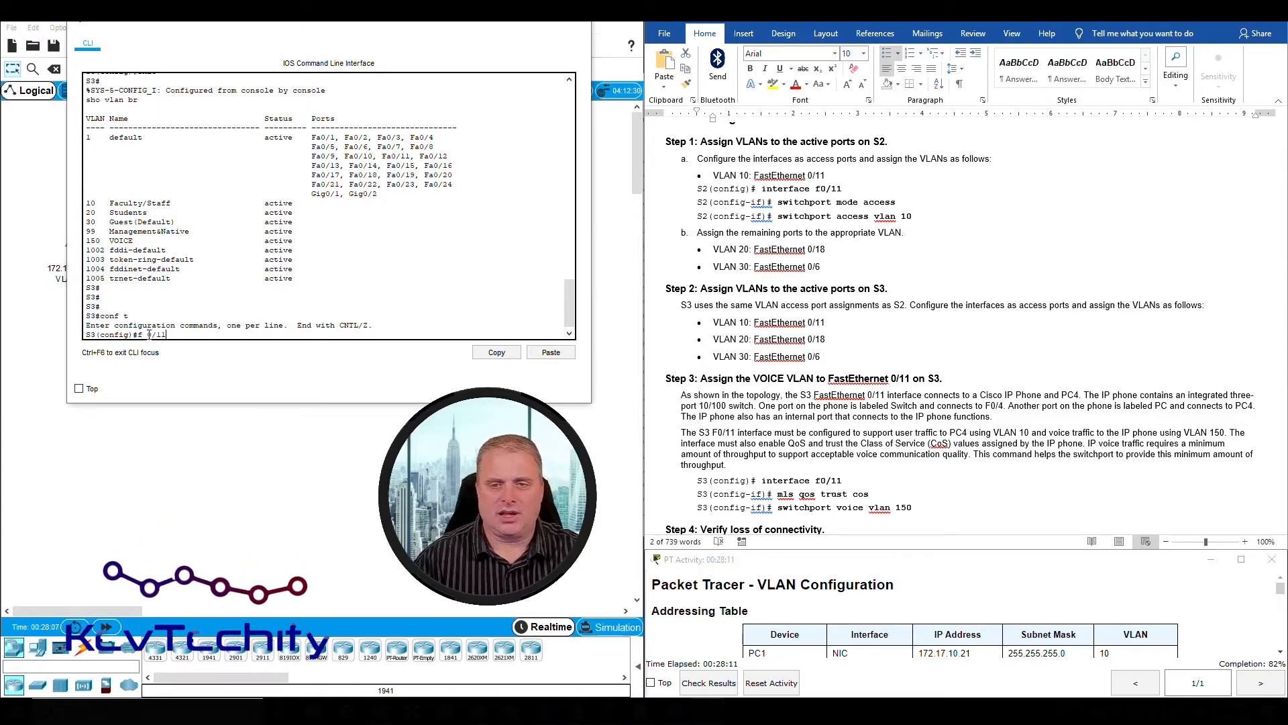
key(Return)
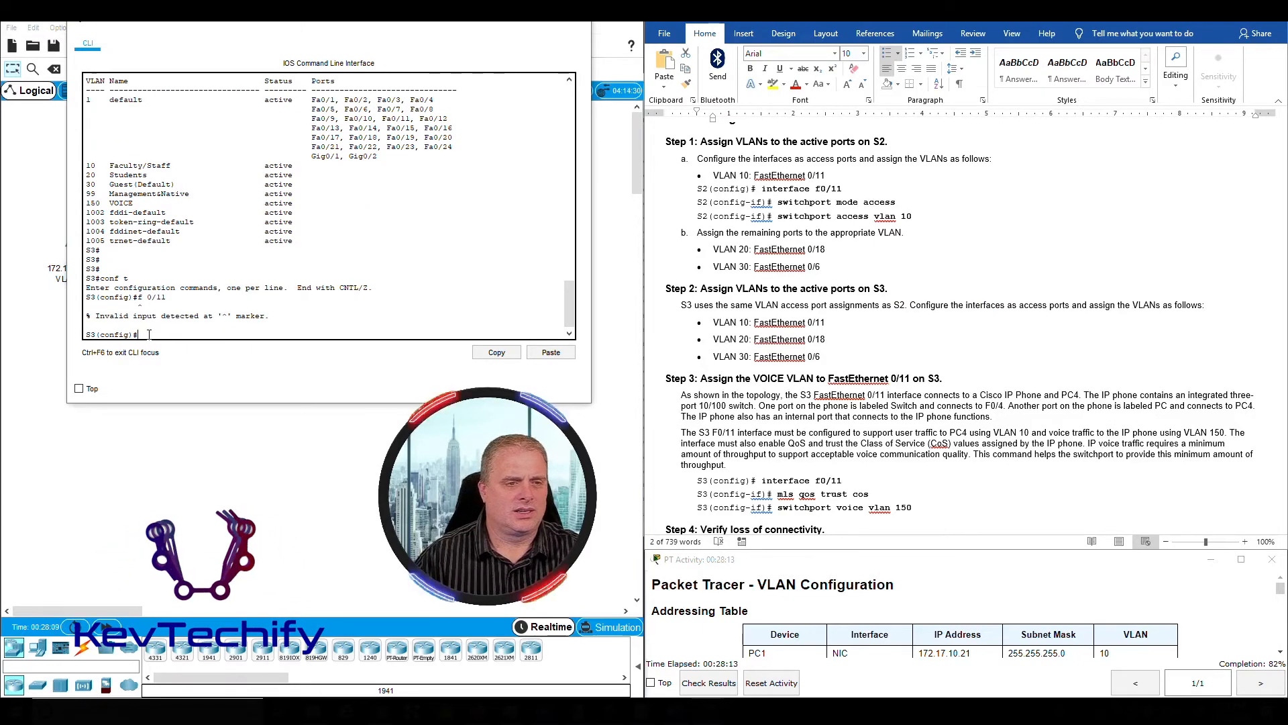
Enter interface configuration for f0/1 on S3 and set the port to access mode with switchport mode access.
text(in)
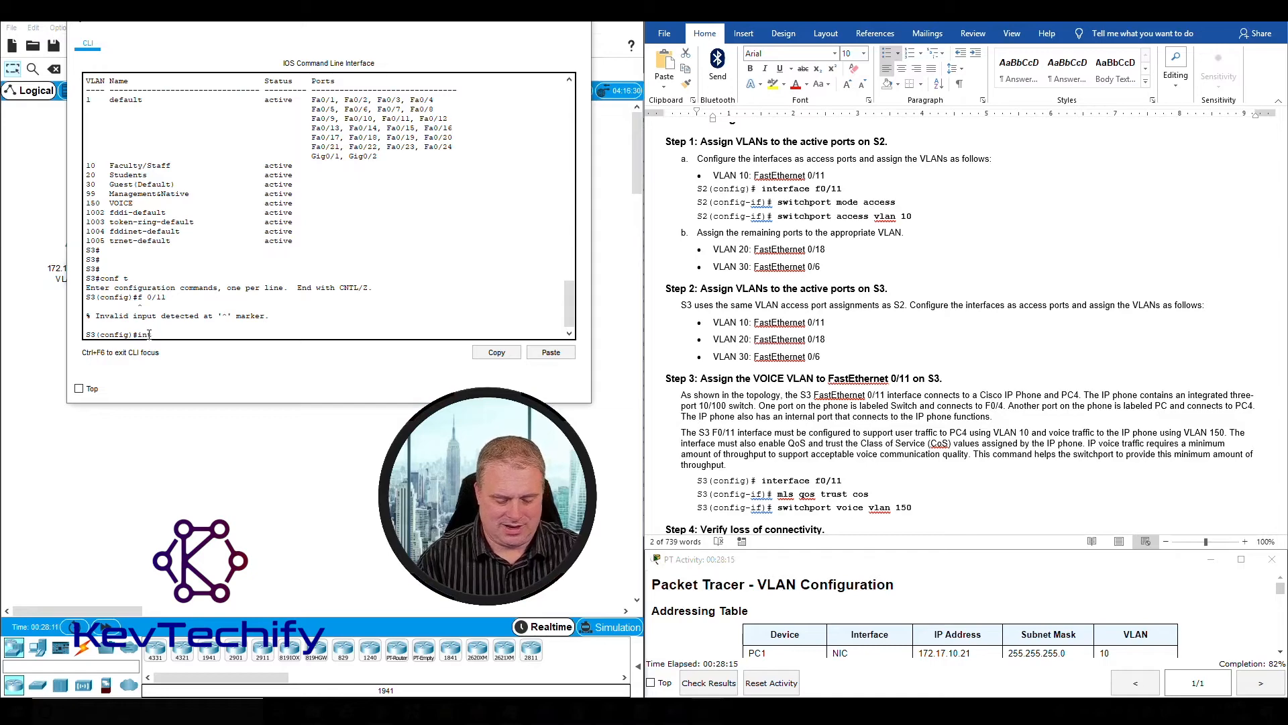
text(t f0/1)
key(Return)
key(Return)
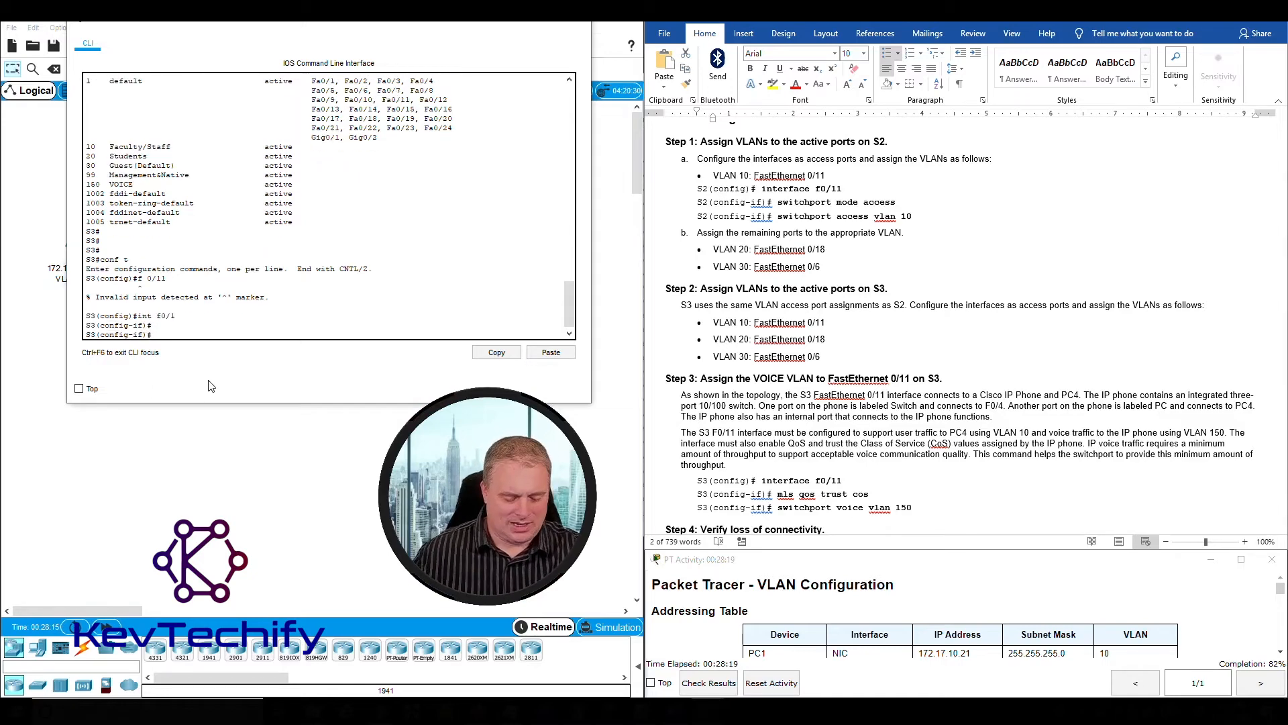
text(switch)
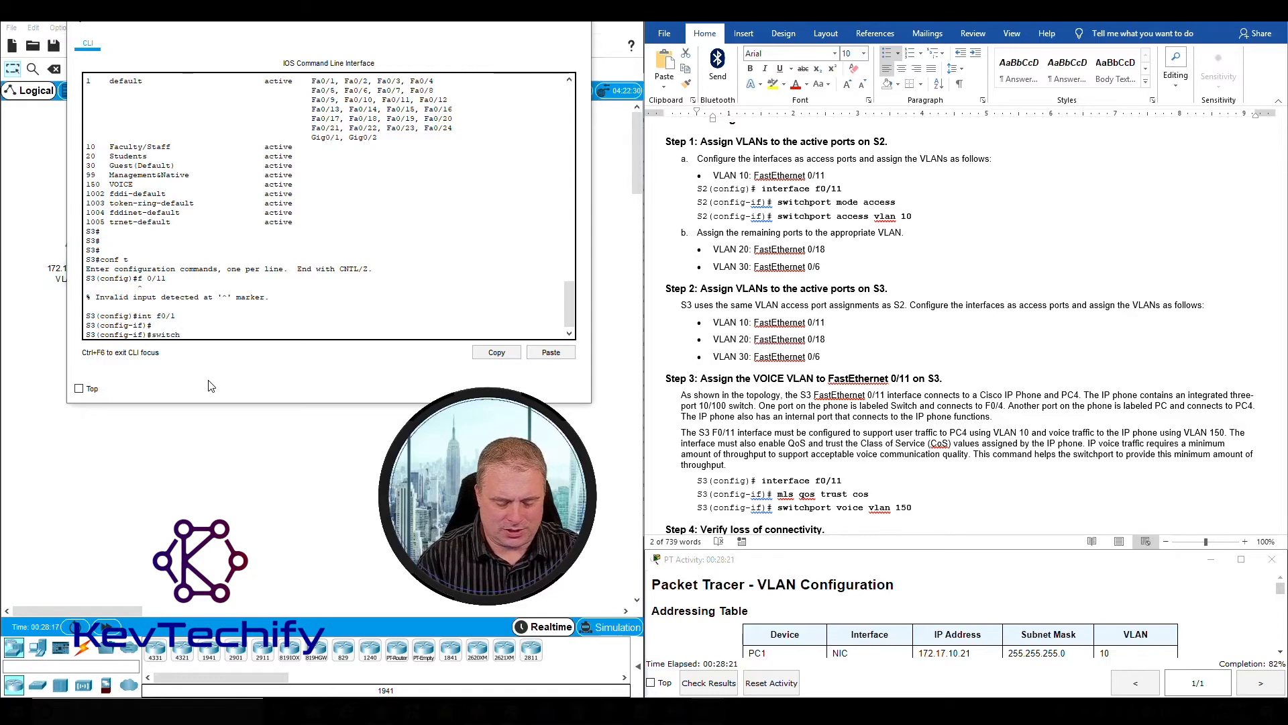
text(port m)
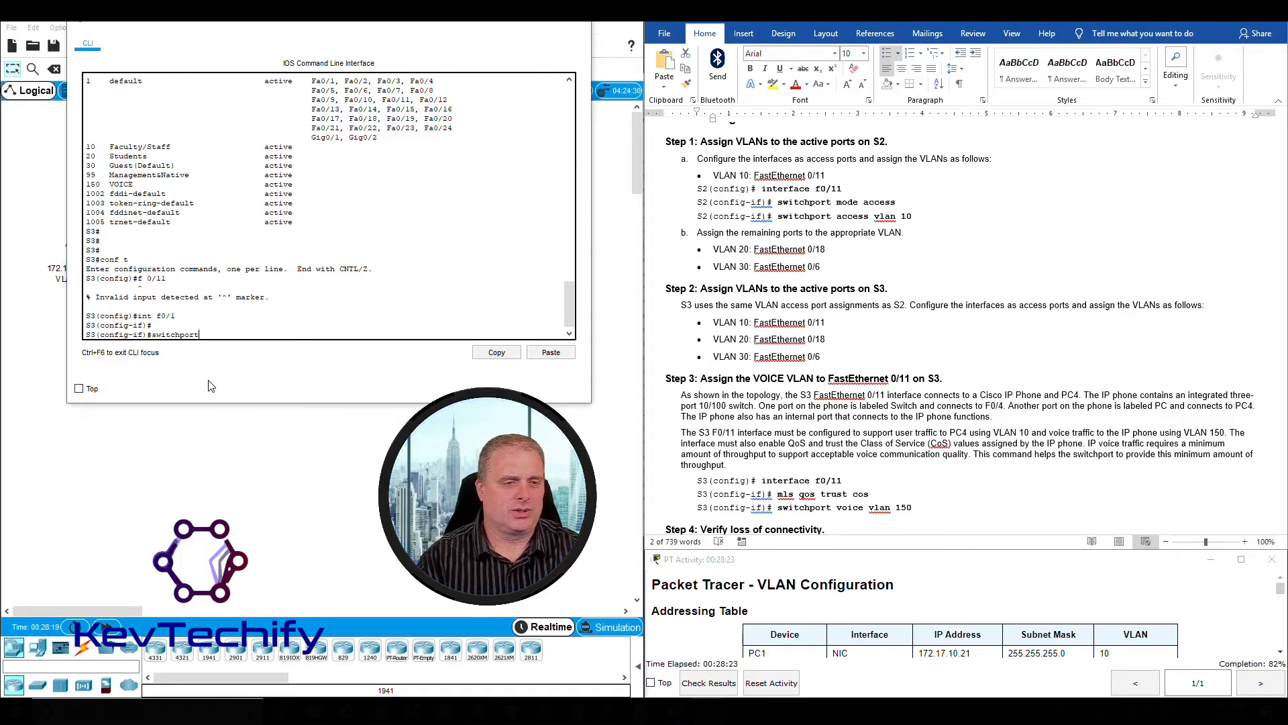
text(ode acess)
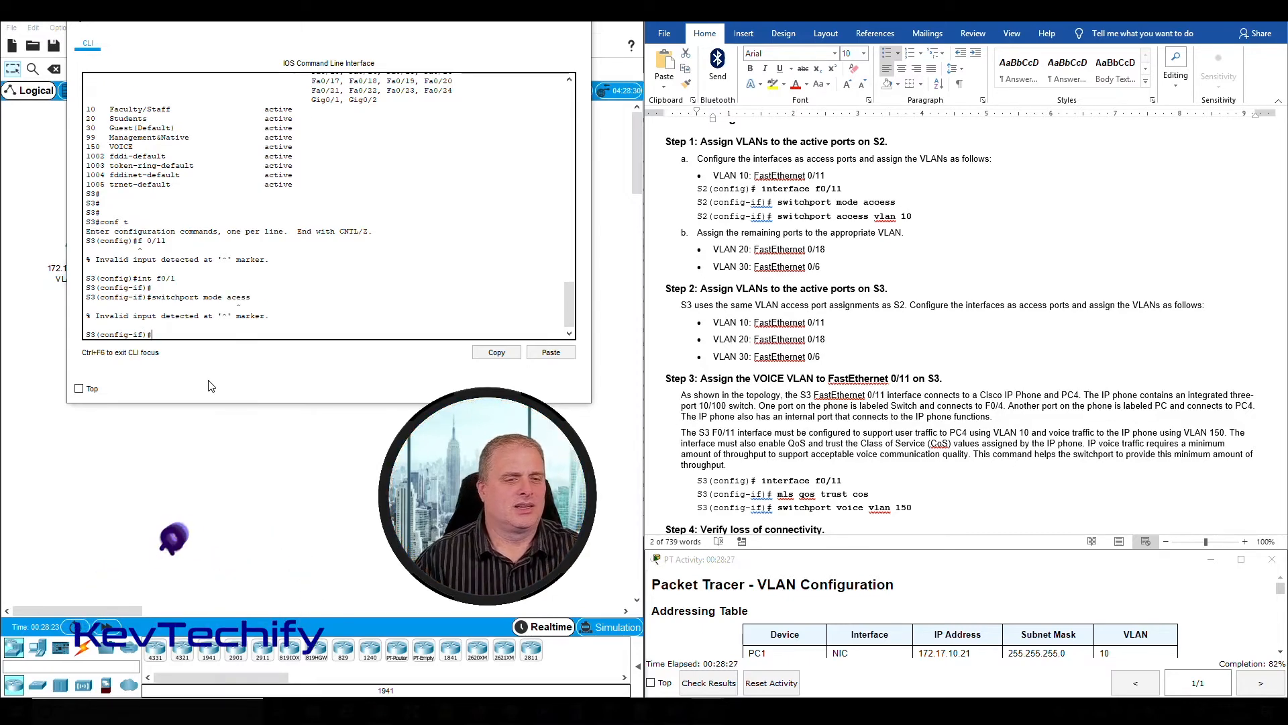
key(Return)
key(Up)
key(Left)
key(Left)
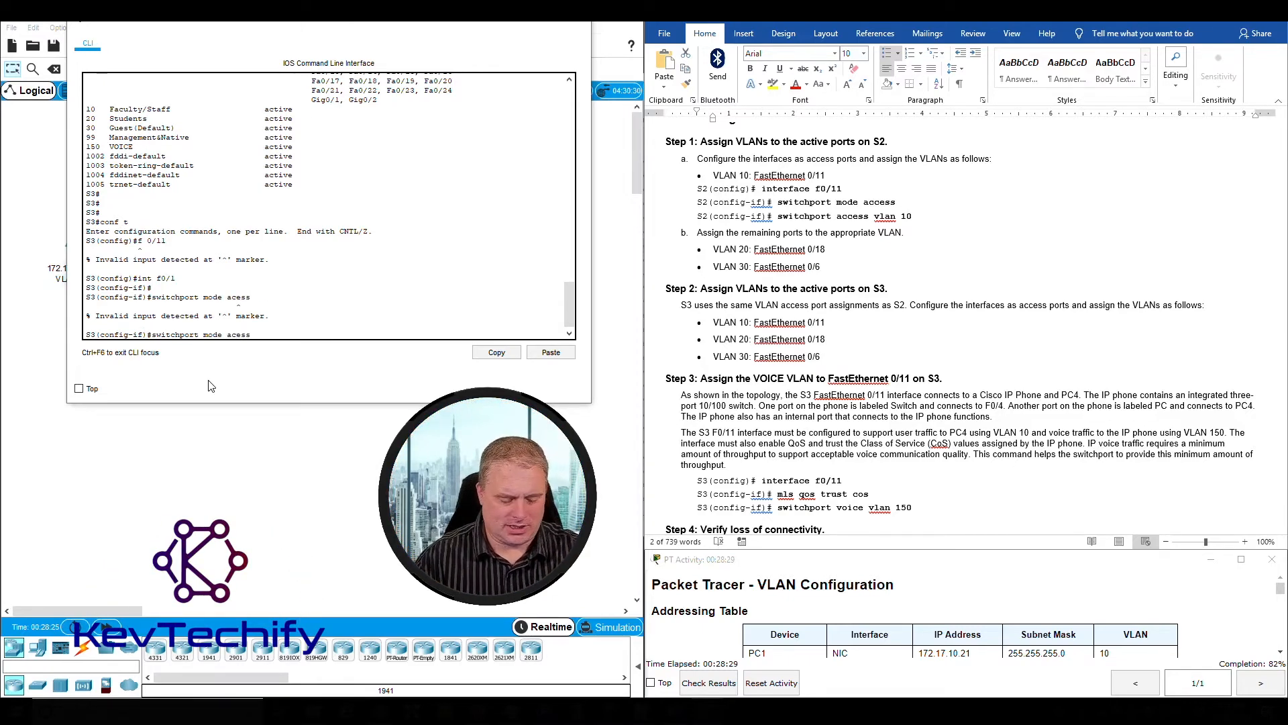
text(s)
key(Return)
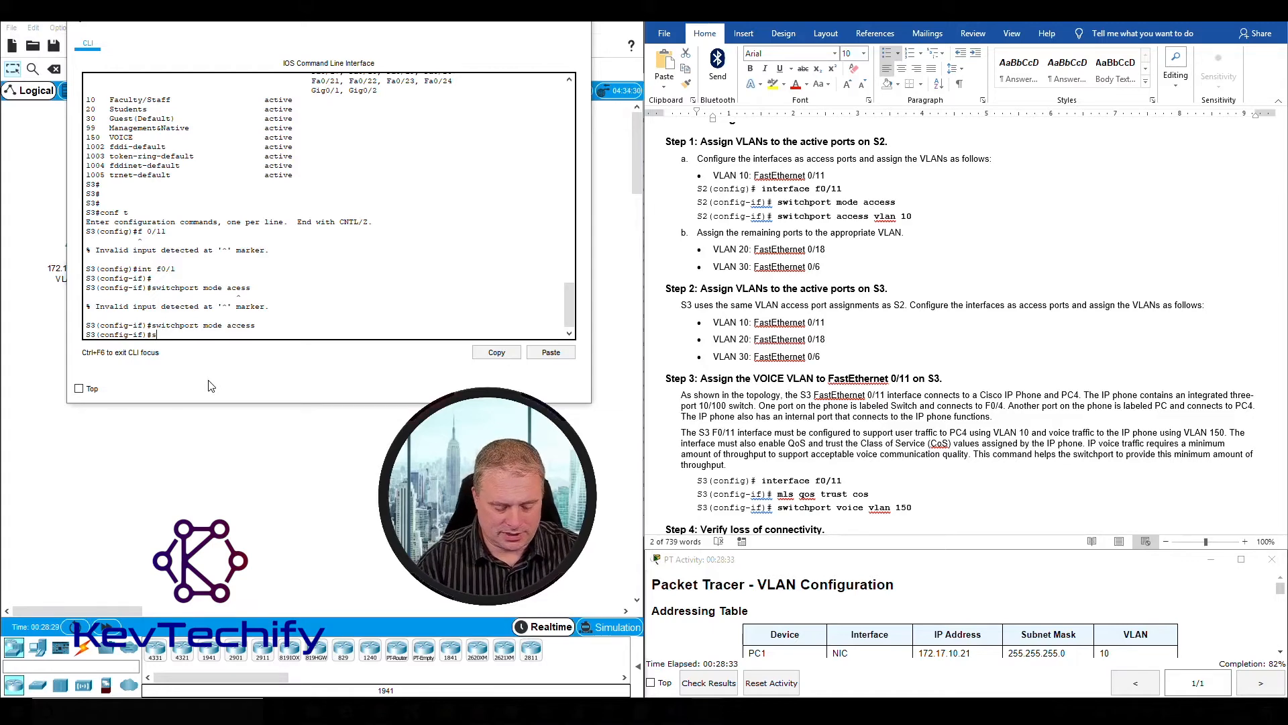
Assign VLAN 10 to S3's f0/1 port with switchport access vlan 10.
text(switchport access val)
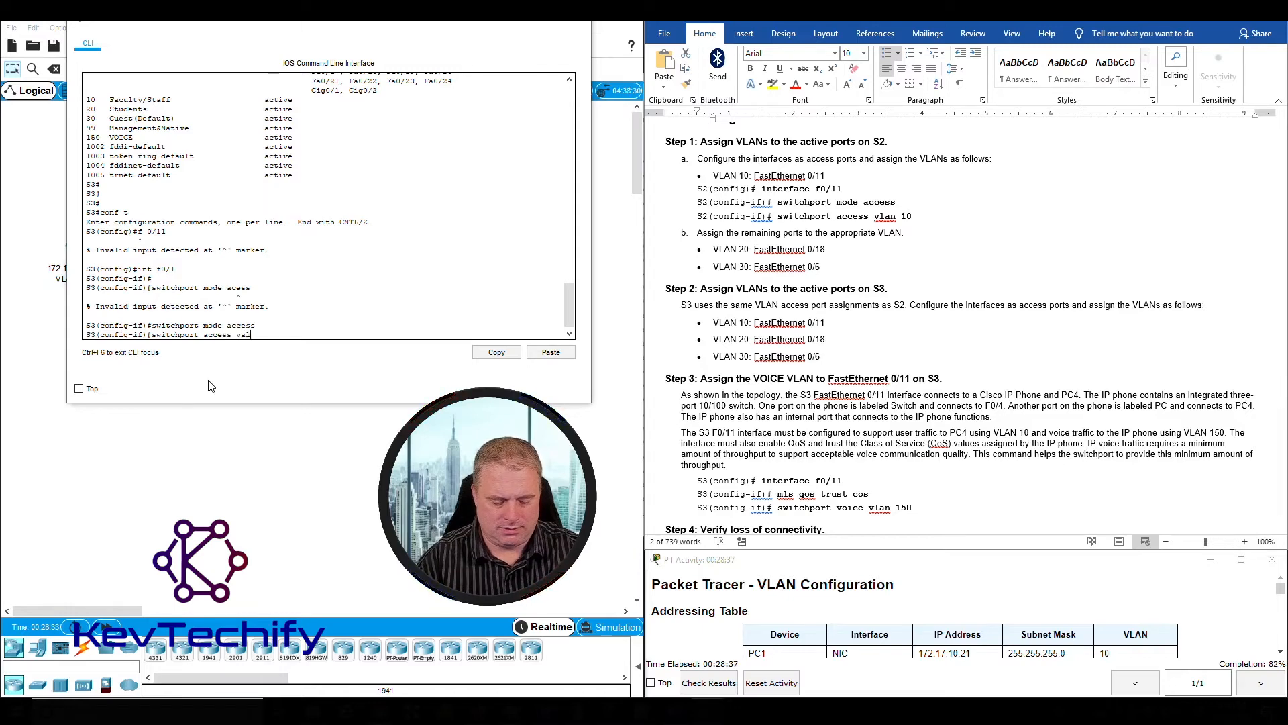
text(n 10)
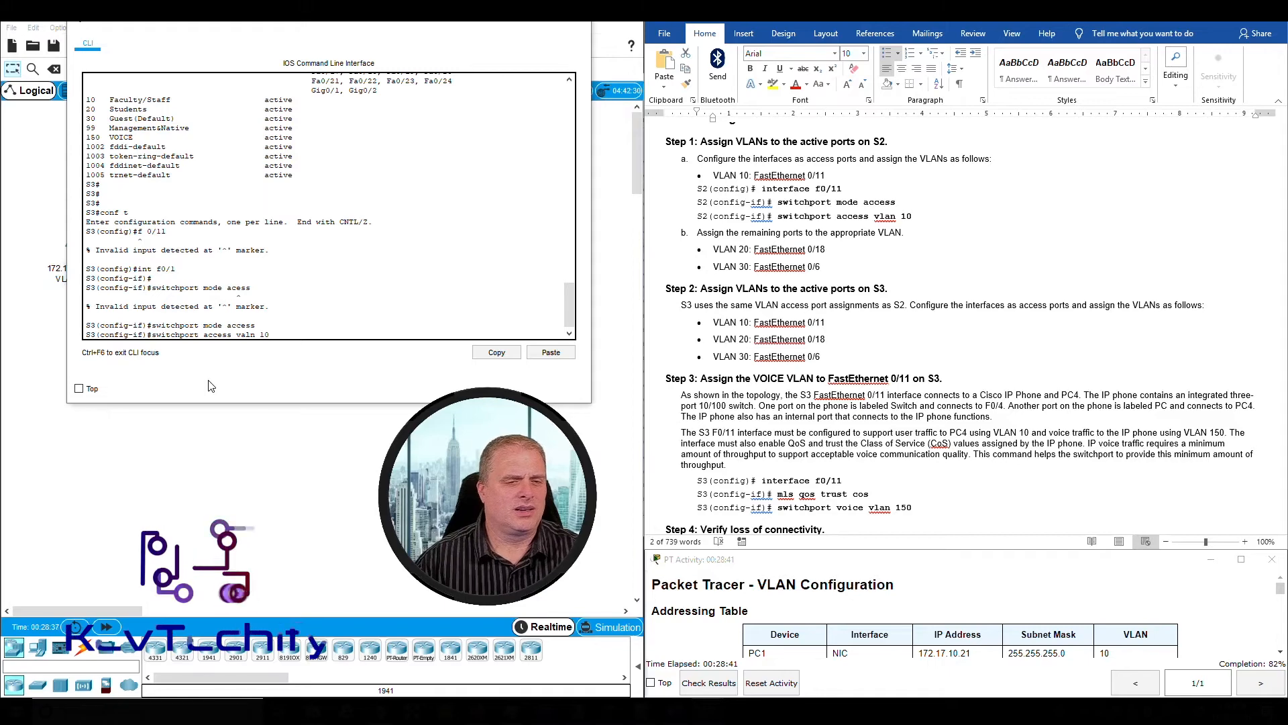
key(Left)
key(Left)
key(Left)
key(Left)
key(BackSpace)
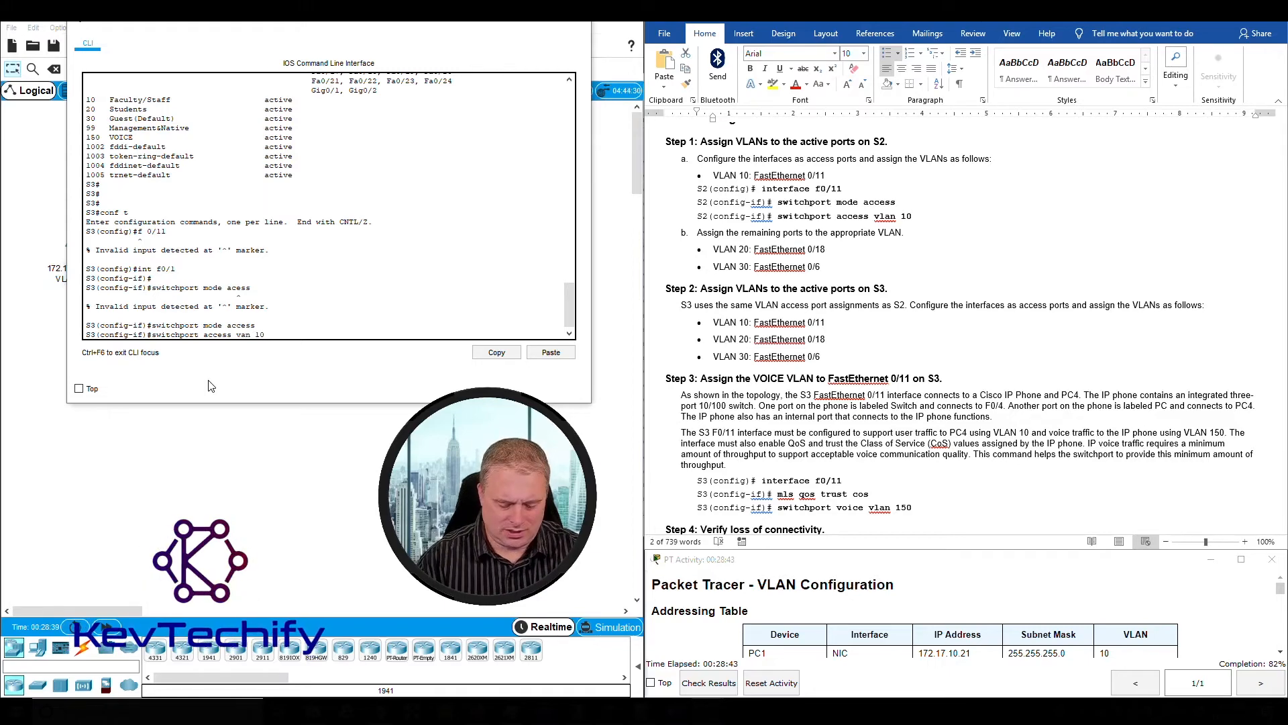
key(Return)
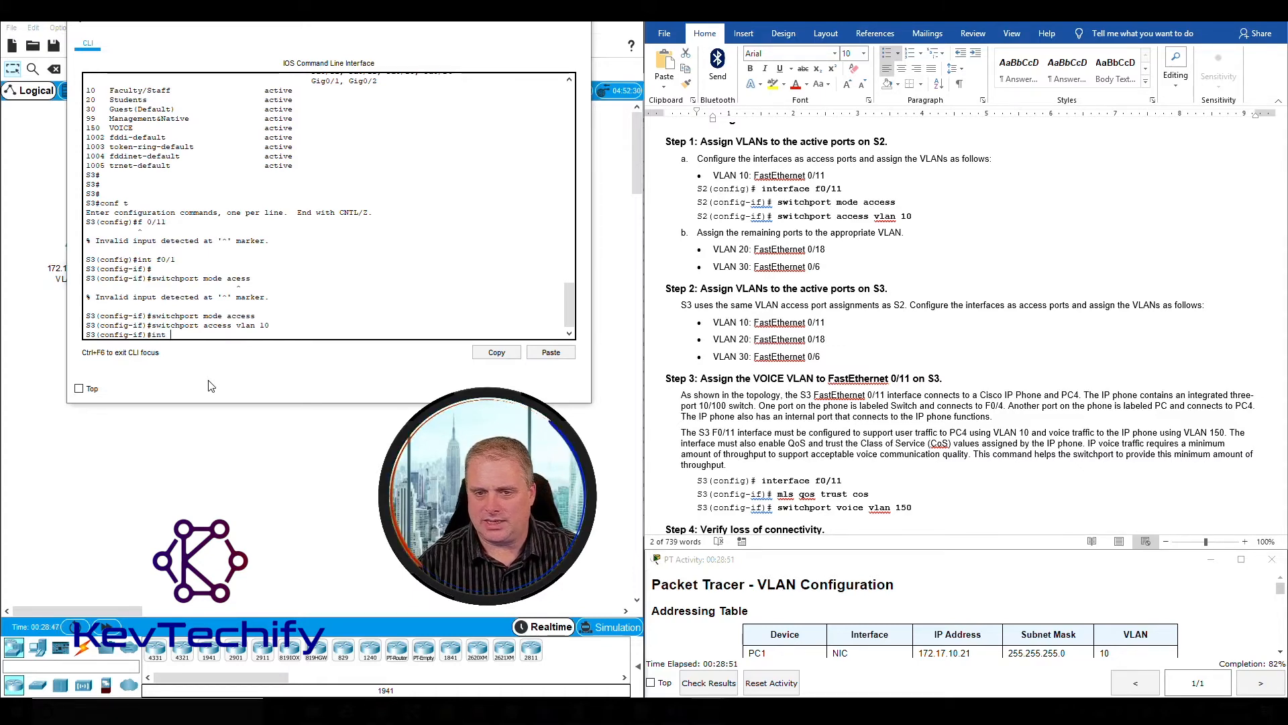
Switch to interface f0/18 on S3 and set it to access mode with switchport mode access.
text(int )
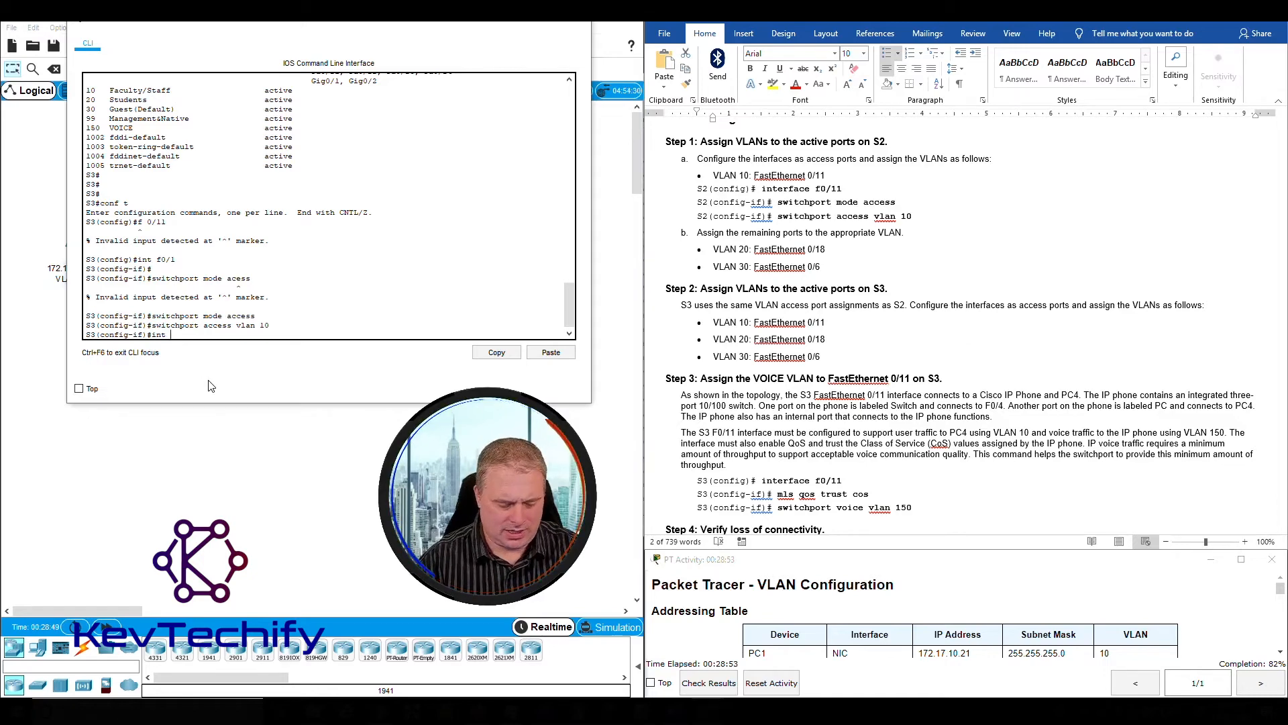
text(f0/18)
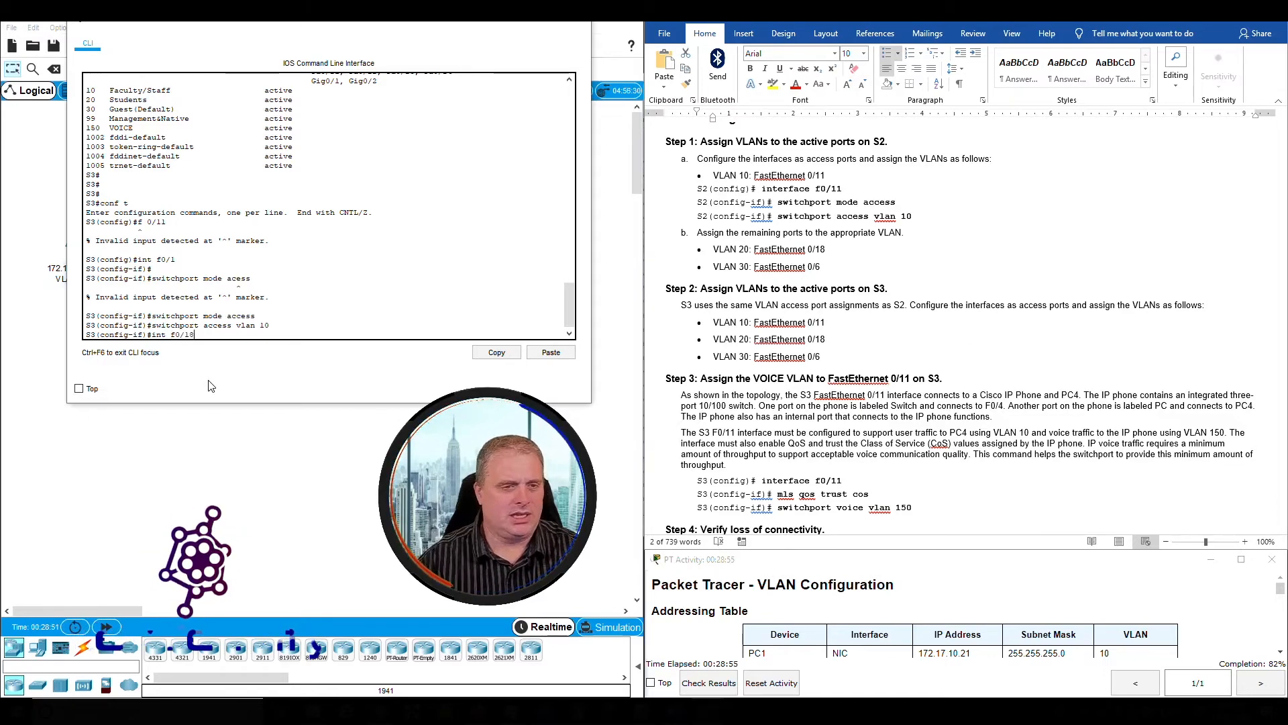
key(Return)
text(switcport mod)
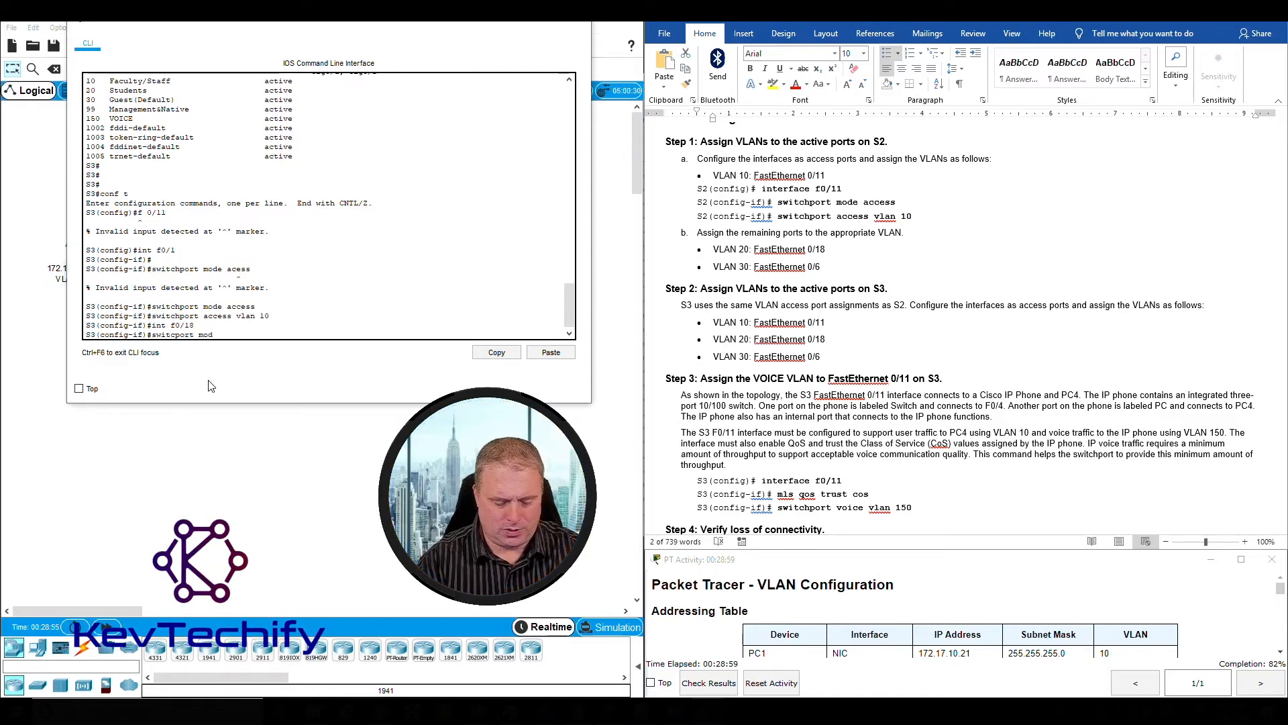
text(e acess)
key(Return)
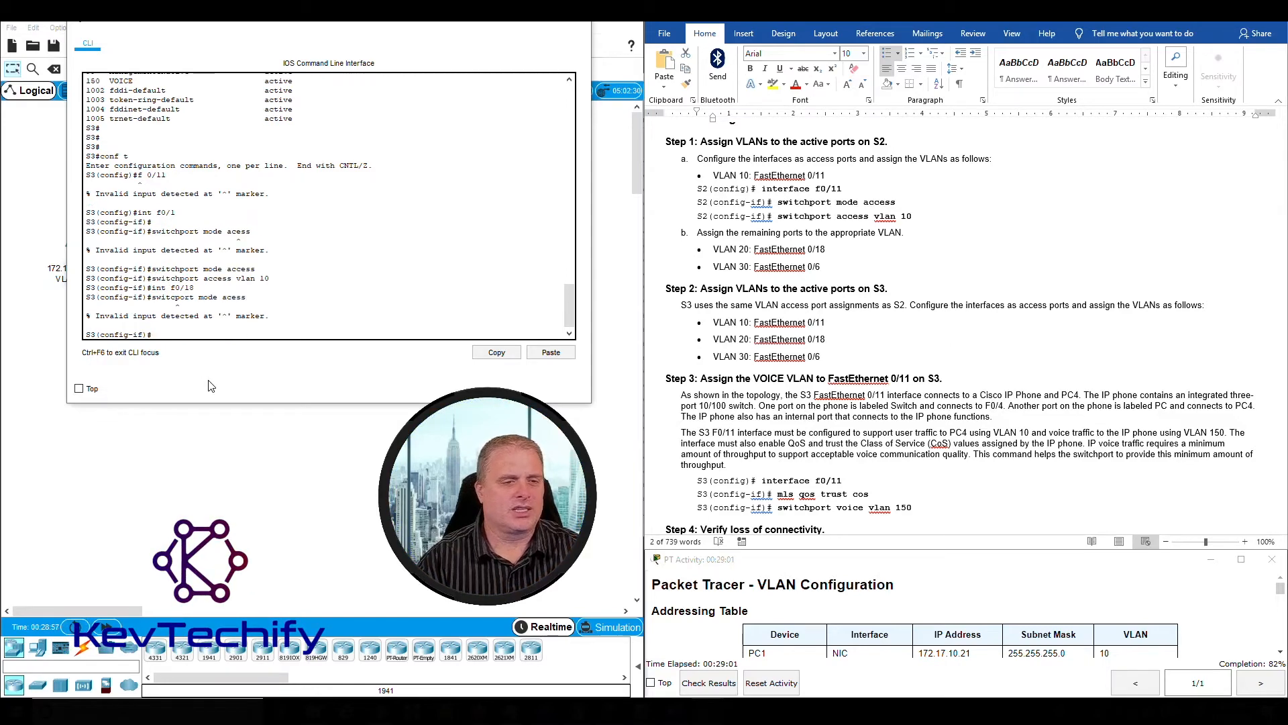
key(Up)
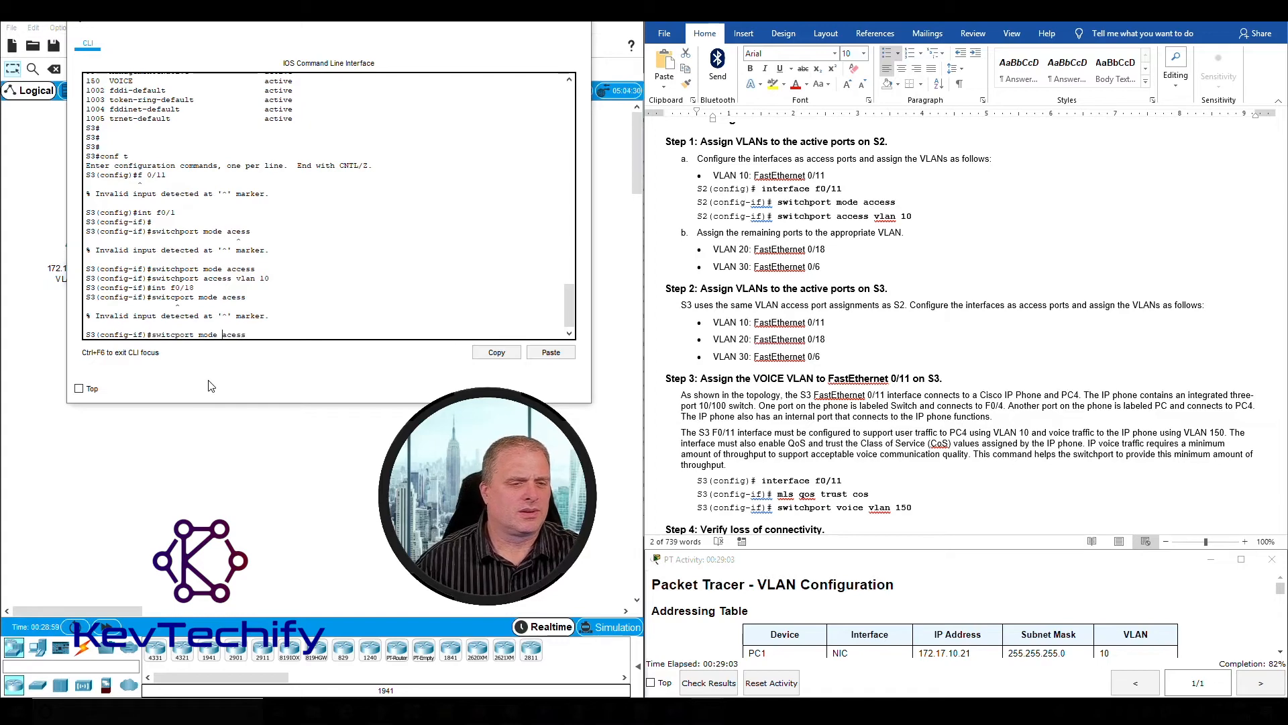
text(h)
key(Return)
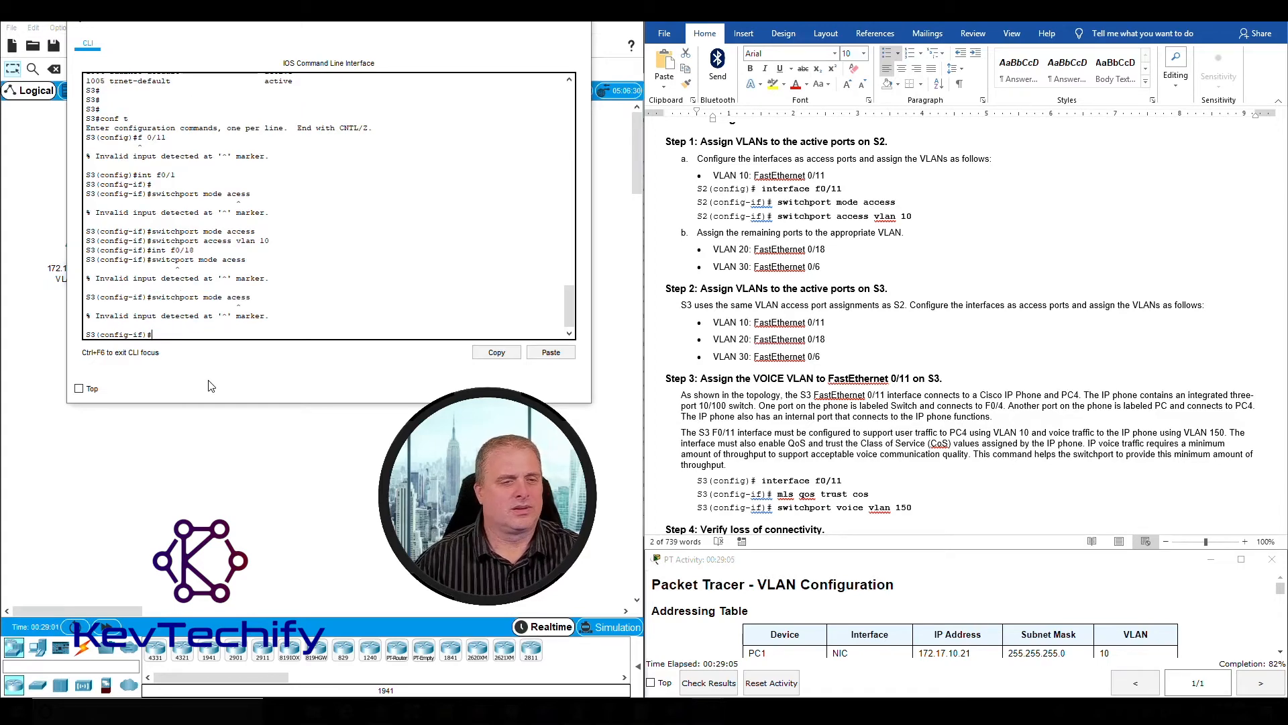
key(Up)
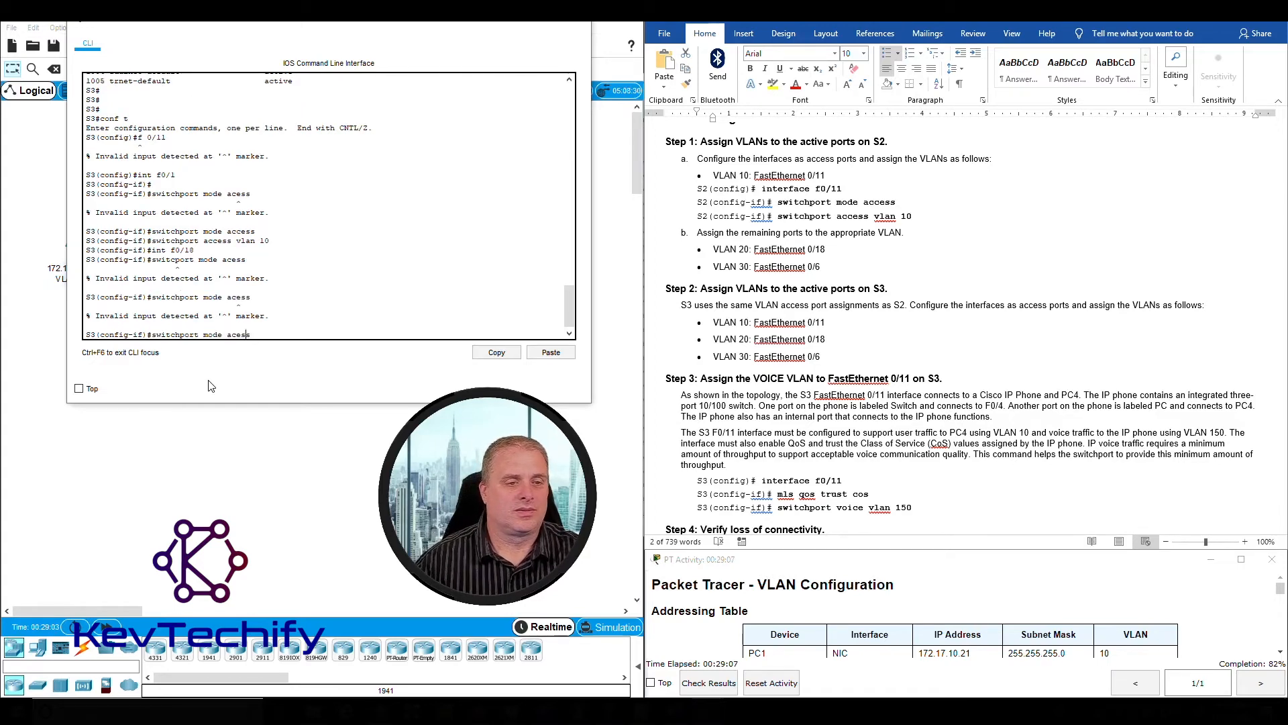
text(c)
key(Return)
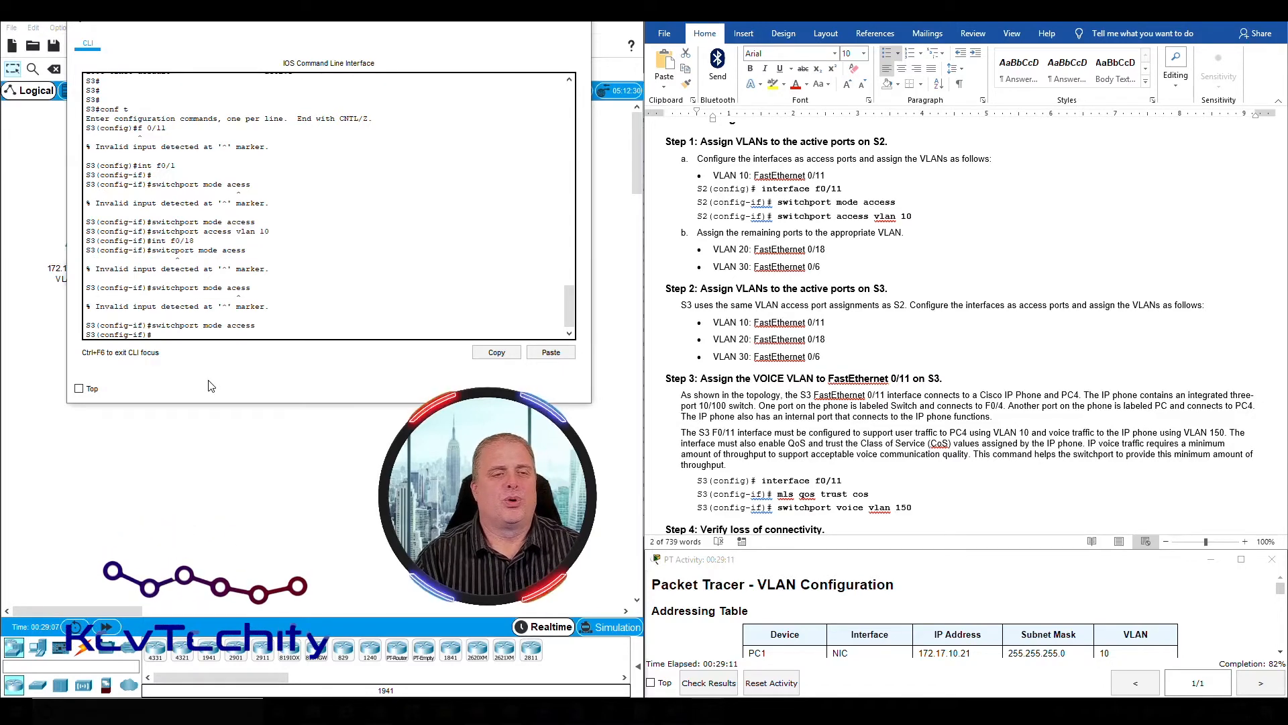
Assign VLAN 20 to S3's f0/18 port with switchport access vlan 20.
text(switchp)
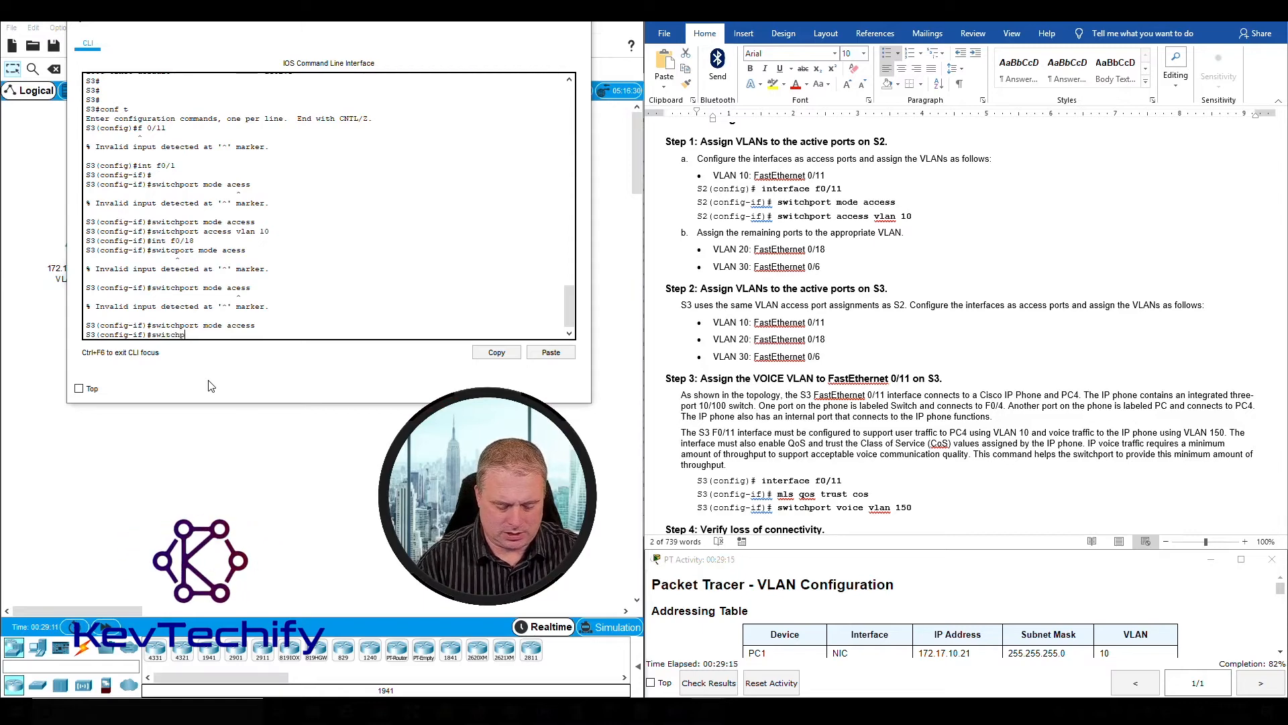
text(ort acces)
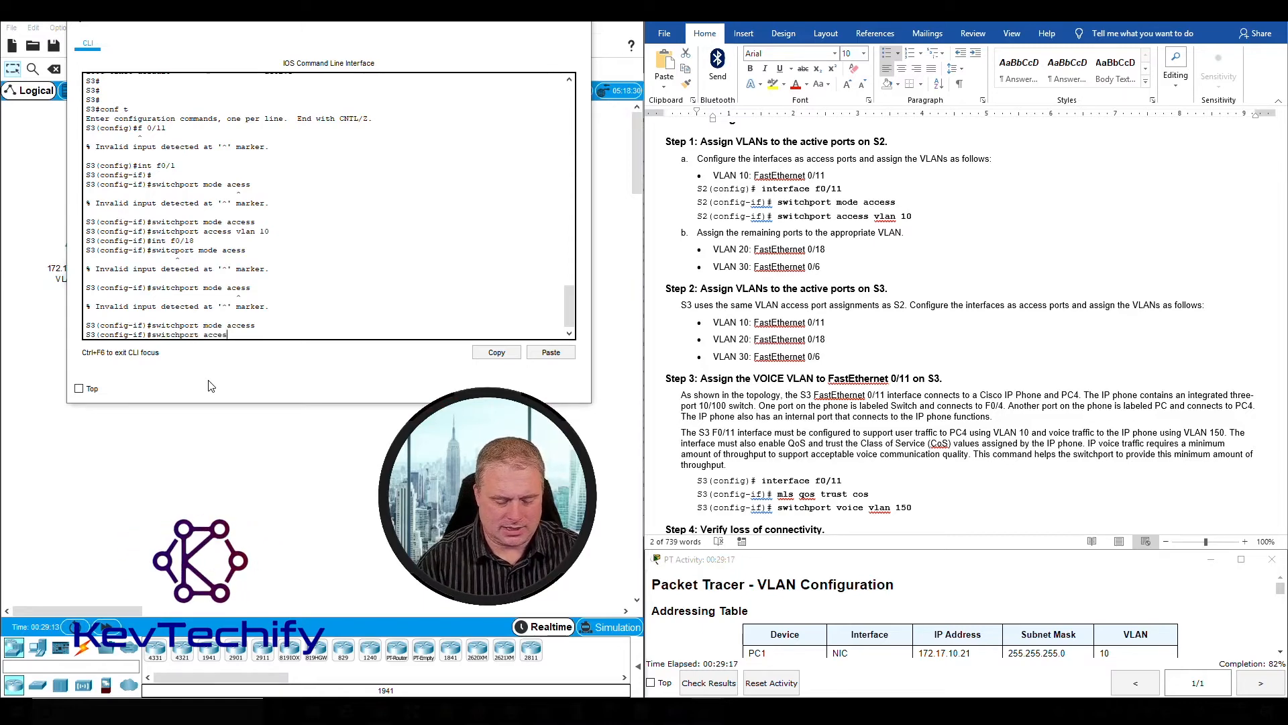
text(s v)
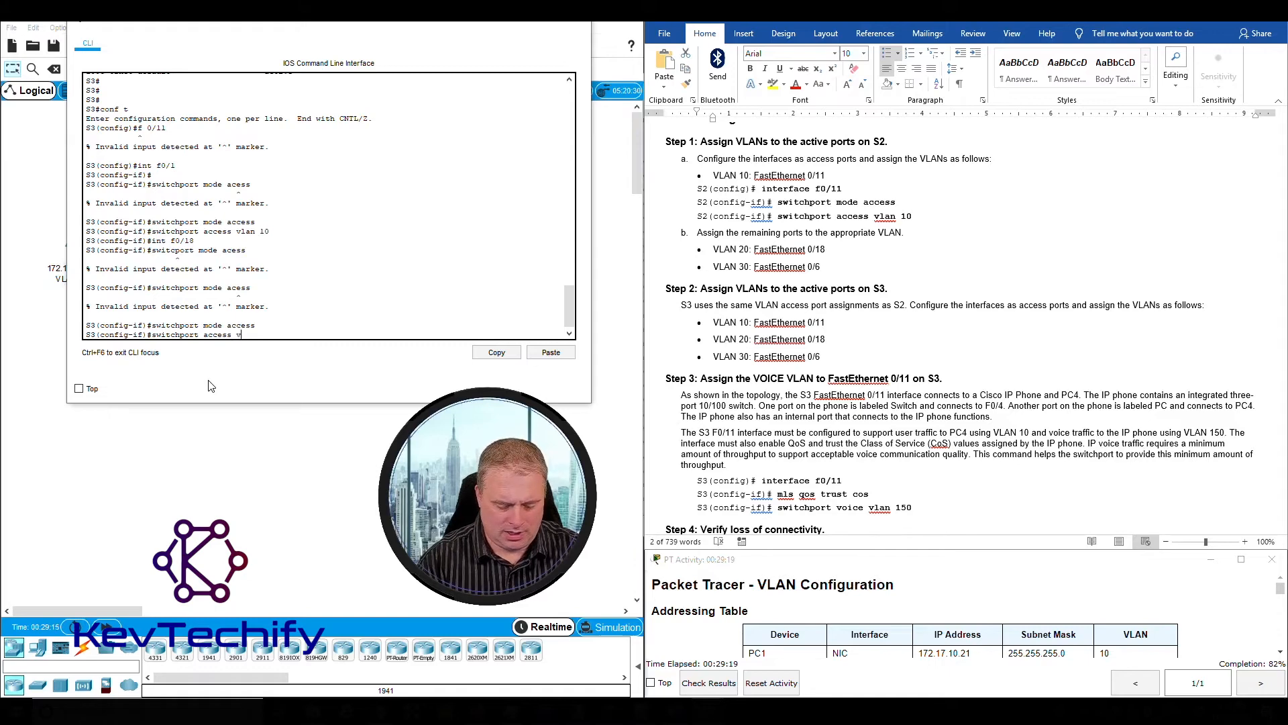
text(lan )
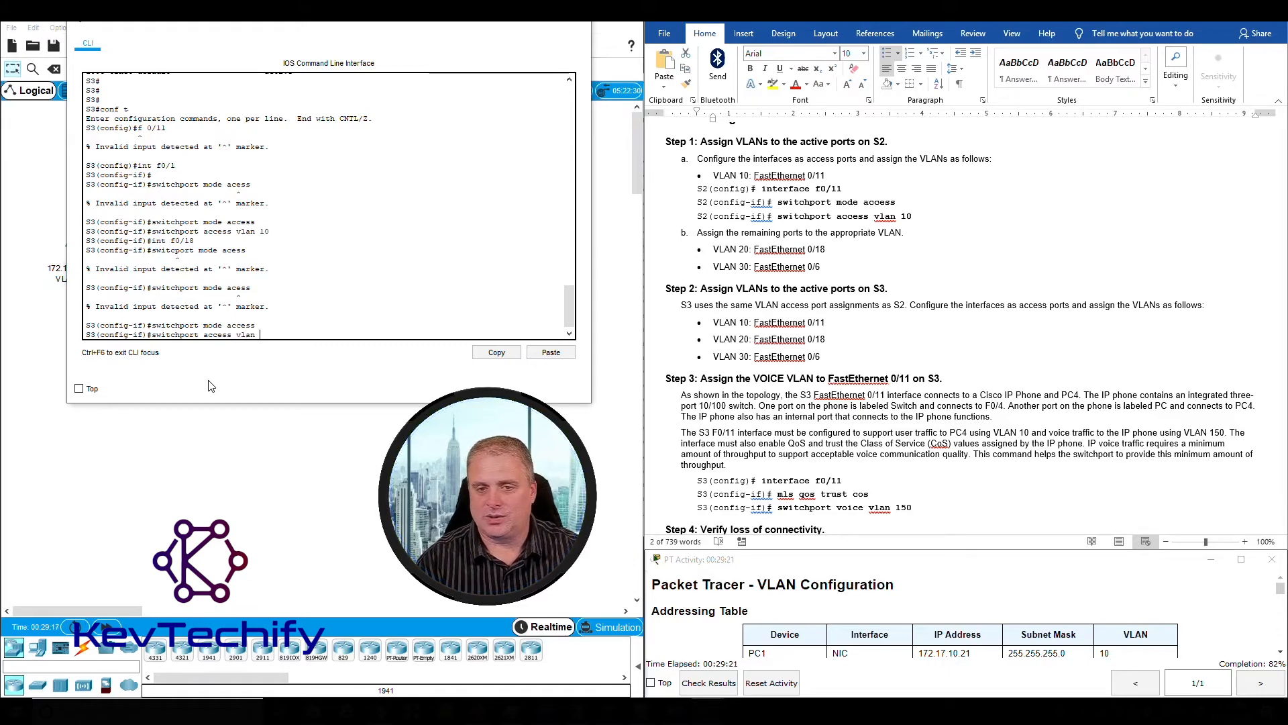
text(20)
key(Return)
text(ig-if)#)
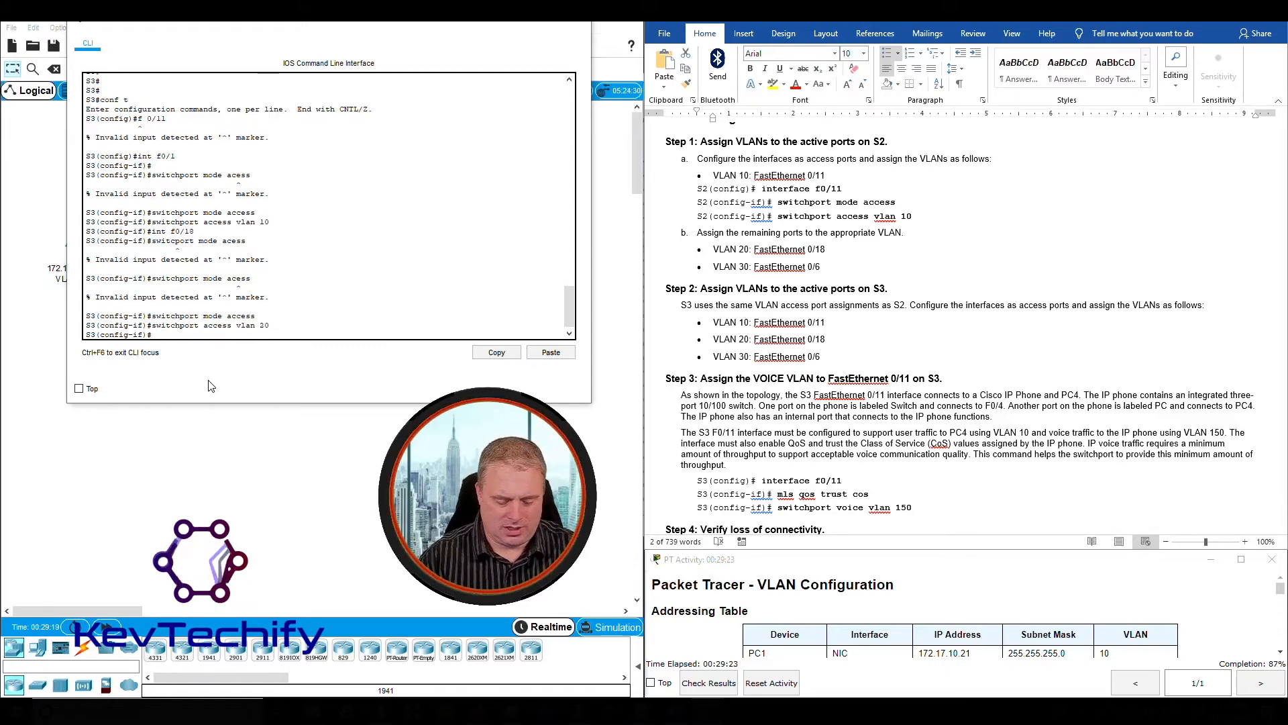
Switch to interface f0/6 on S3 and set it to access mode with switchport mode access.
text(nt f0/6)
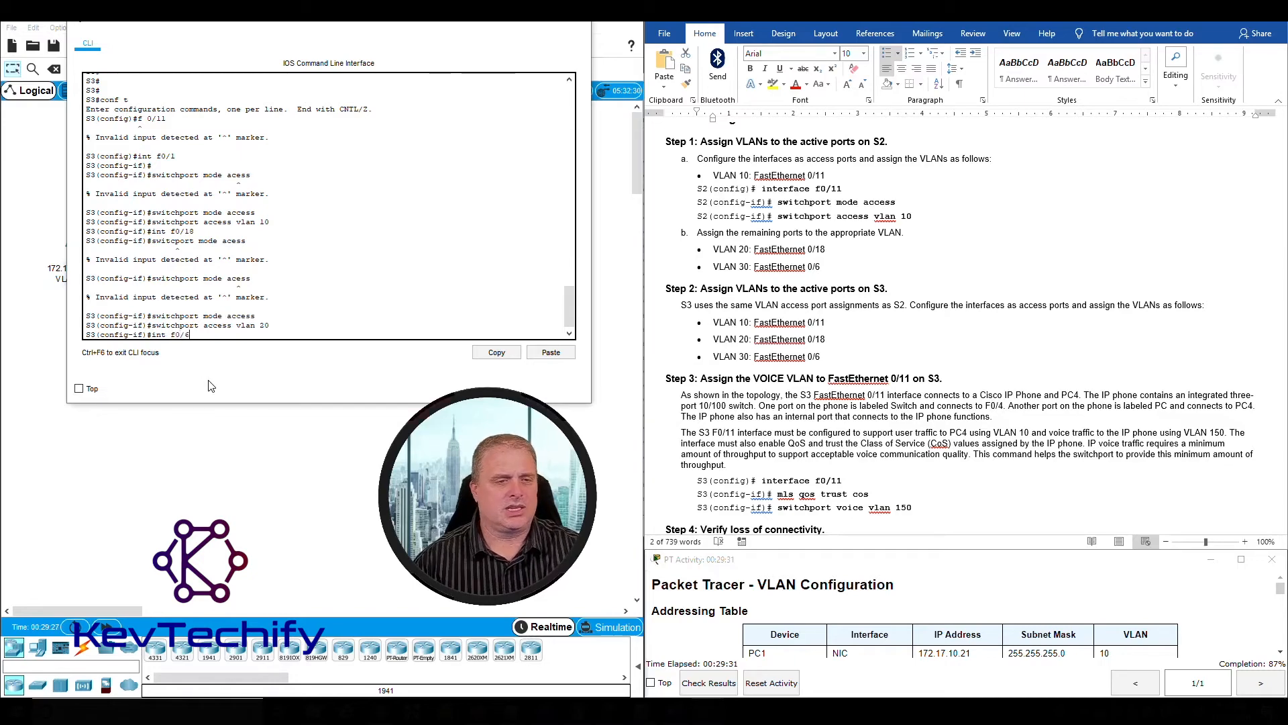
key(Return)
text(swi)
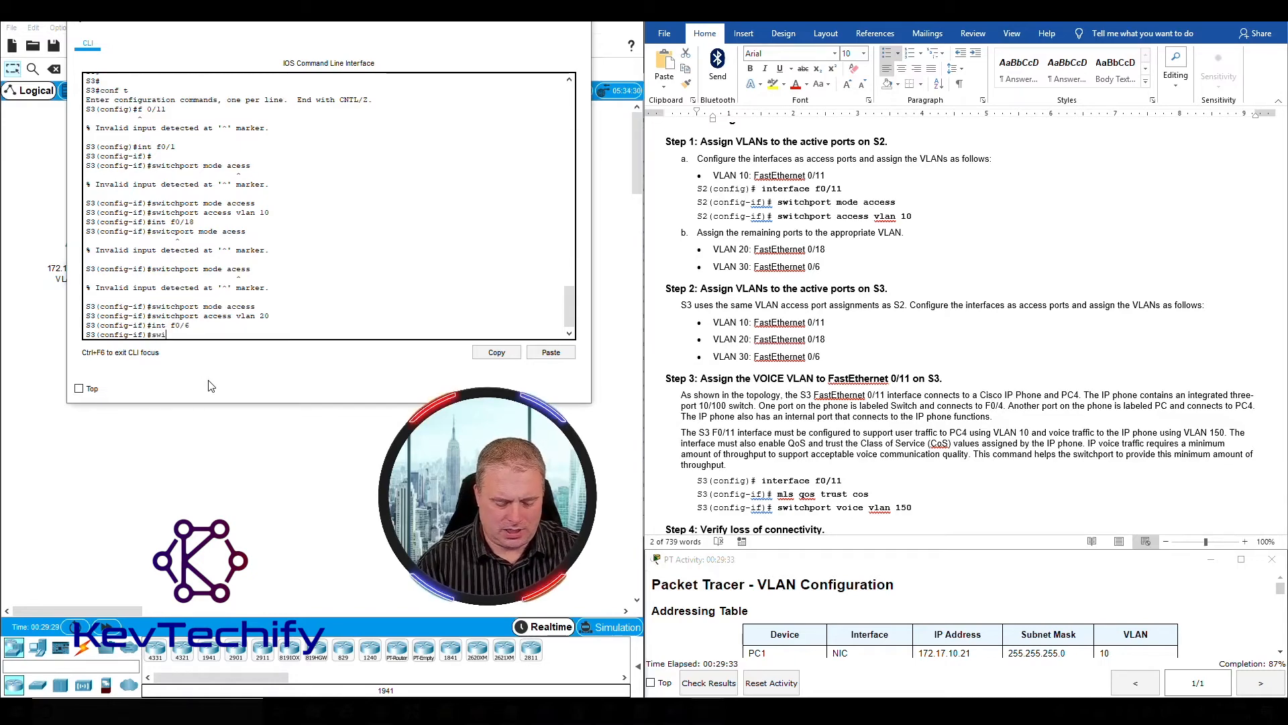
text(tpo)
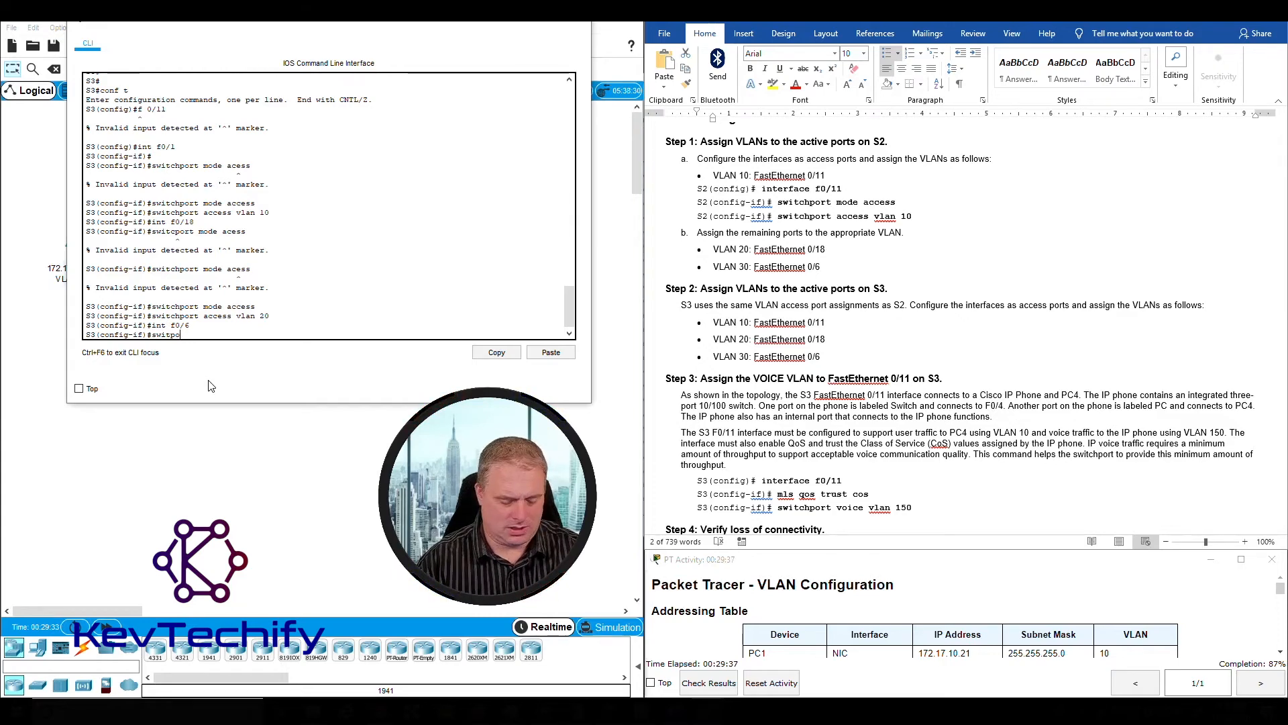
text(rt mode)
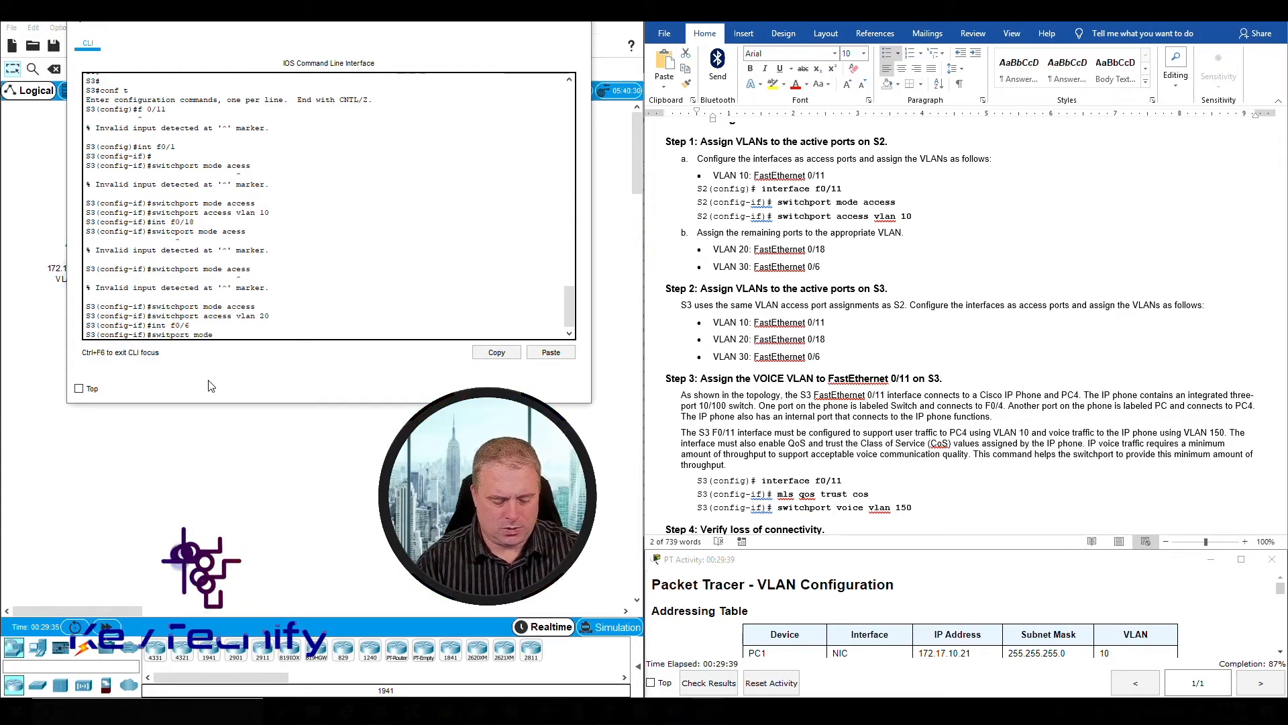
text( access)
key(Return)
key(Up)
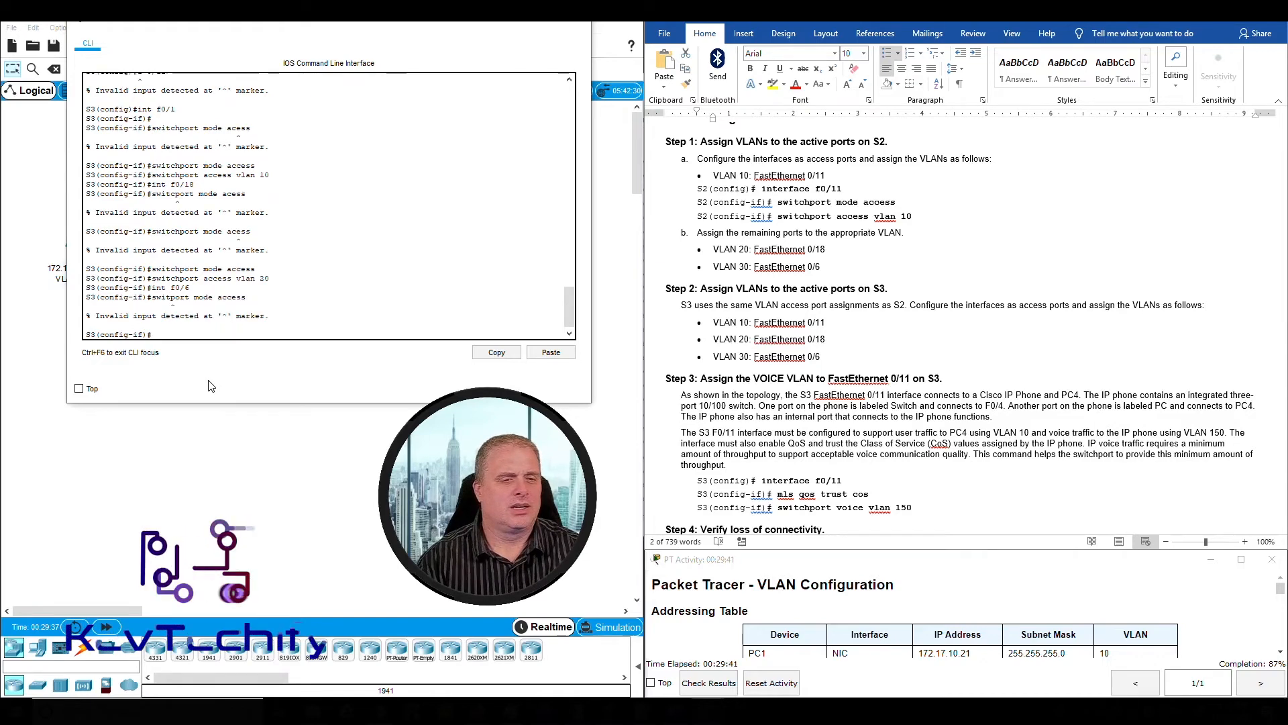
key(Left)
key(Left)
key(Left)
key(Left)
key(Left)
key(Left)
key(Left)
key(Left)
key(Left)
key(Left)
key(Left)
key(Left)
key(Left)
key(Left)
key(Left)
key(Left)
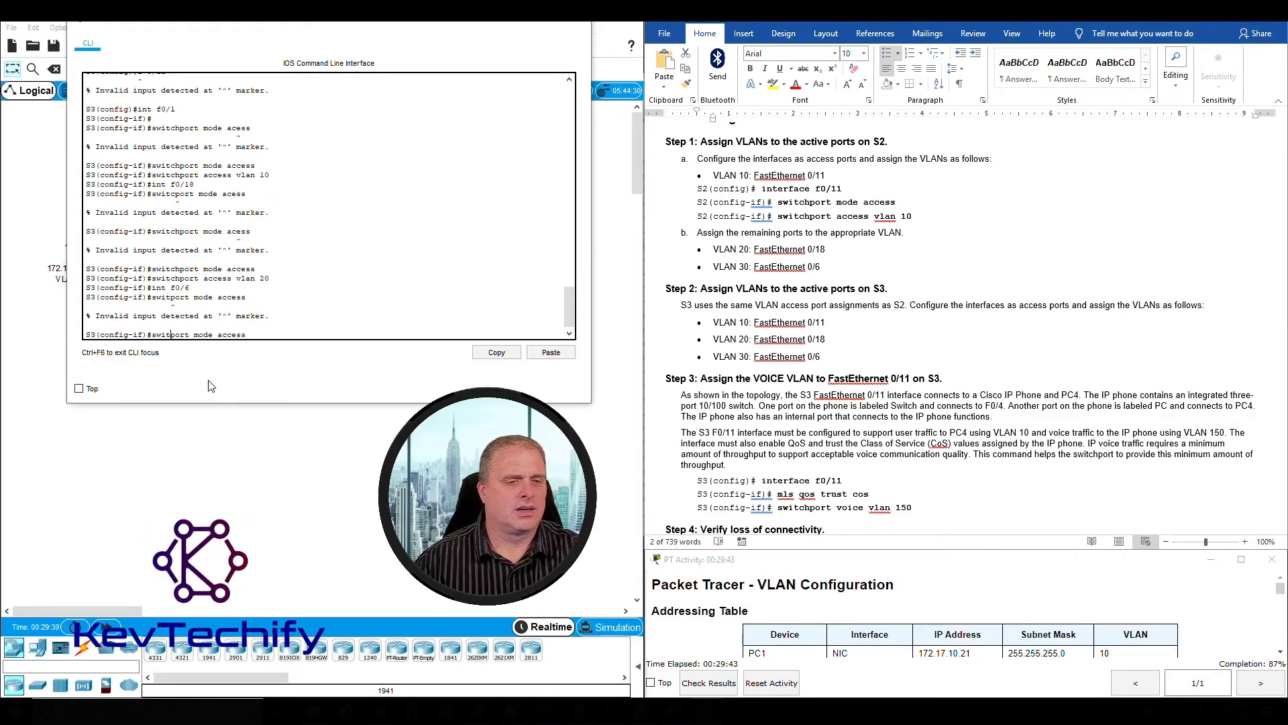
text(ch)
key(Return)
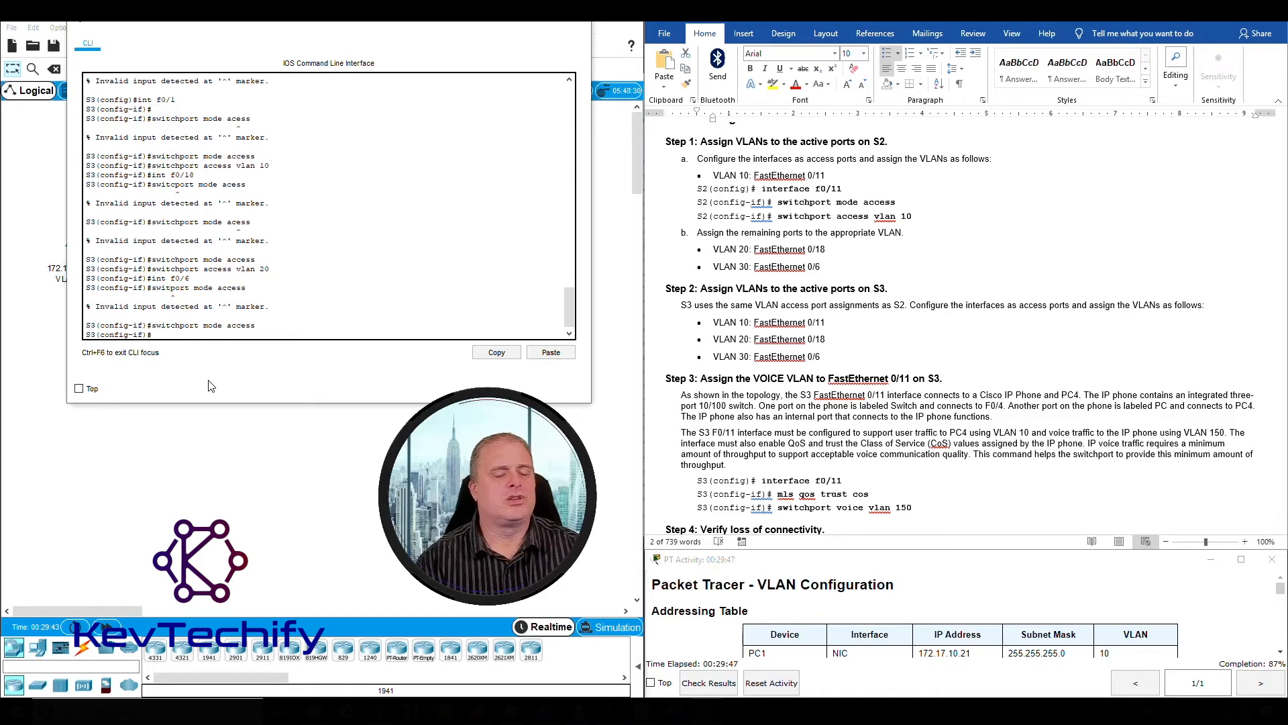
Assign VLAN 30 to S3's f0/6 port with switchport access vlan 30.
text(switch)
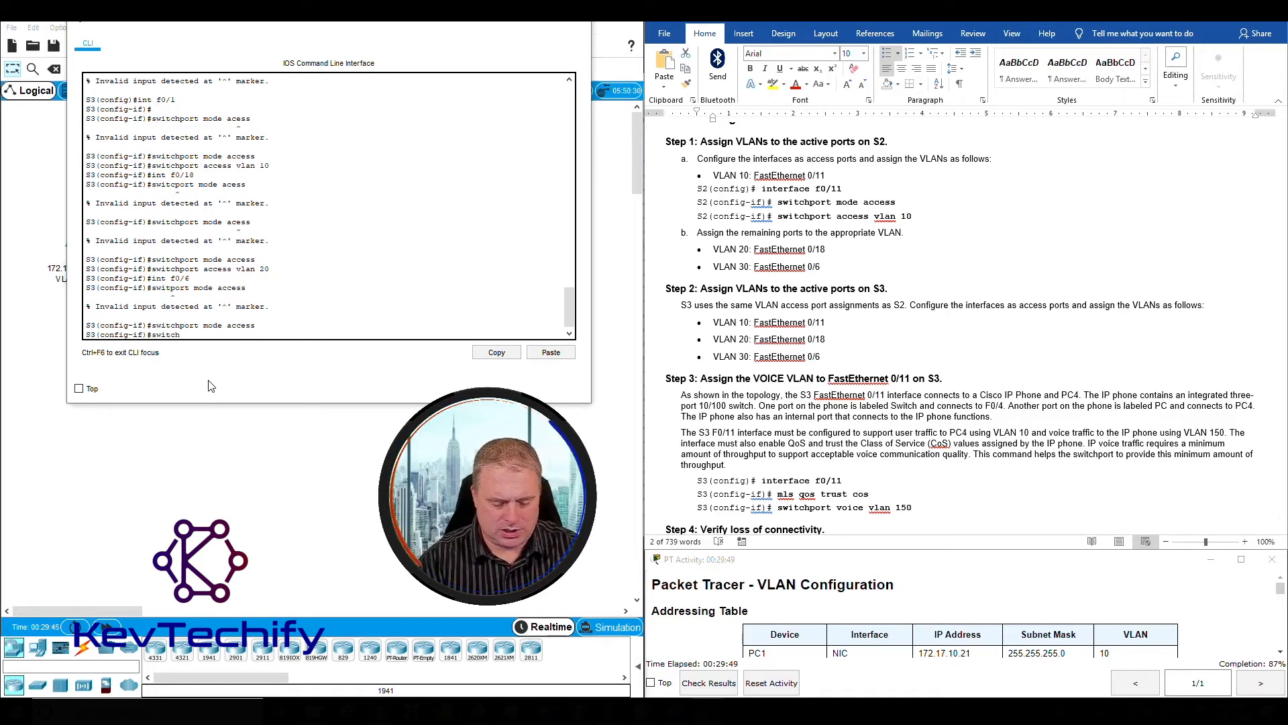
text(port a)
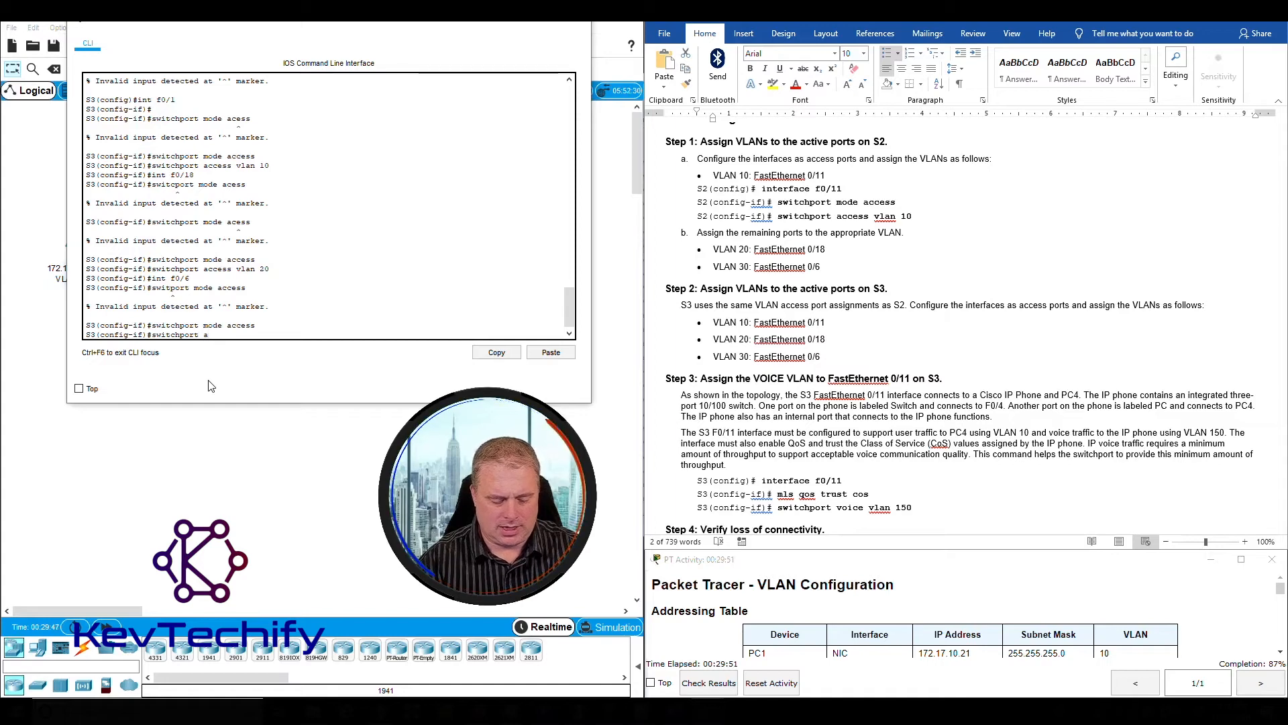
text(ccess v)
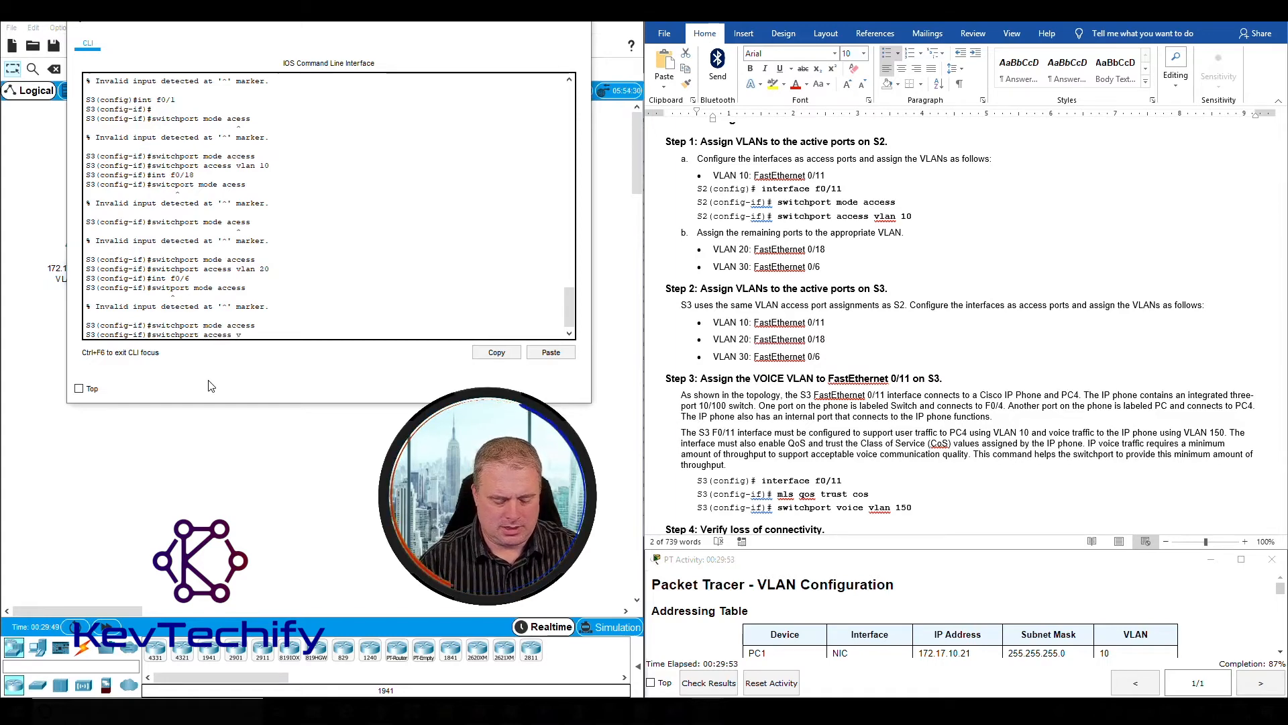
text(lan 3)
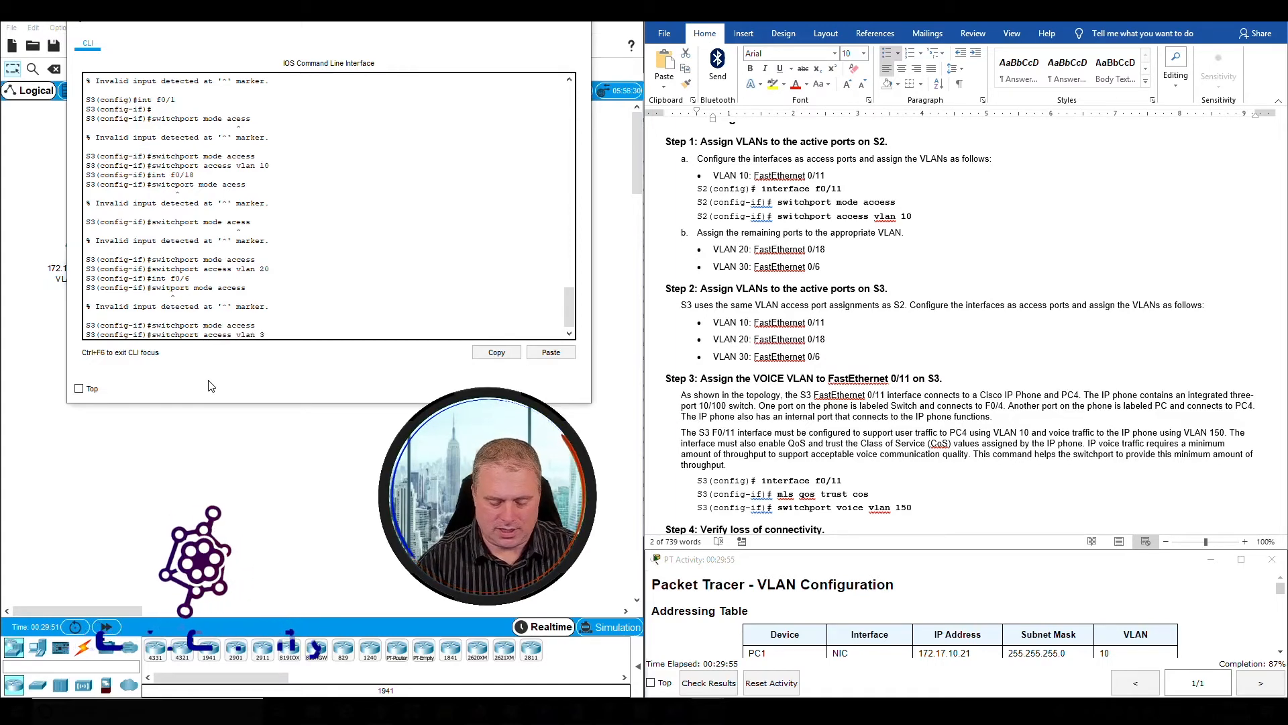
text(0)
key(Return)
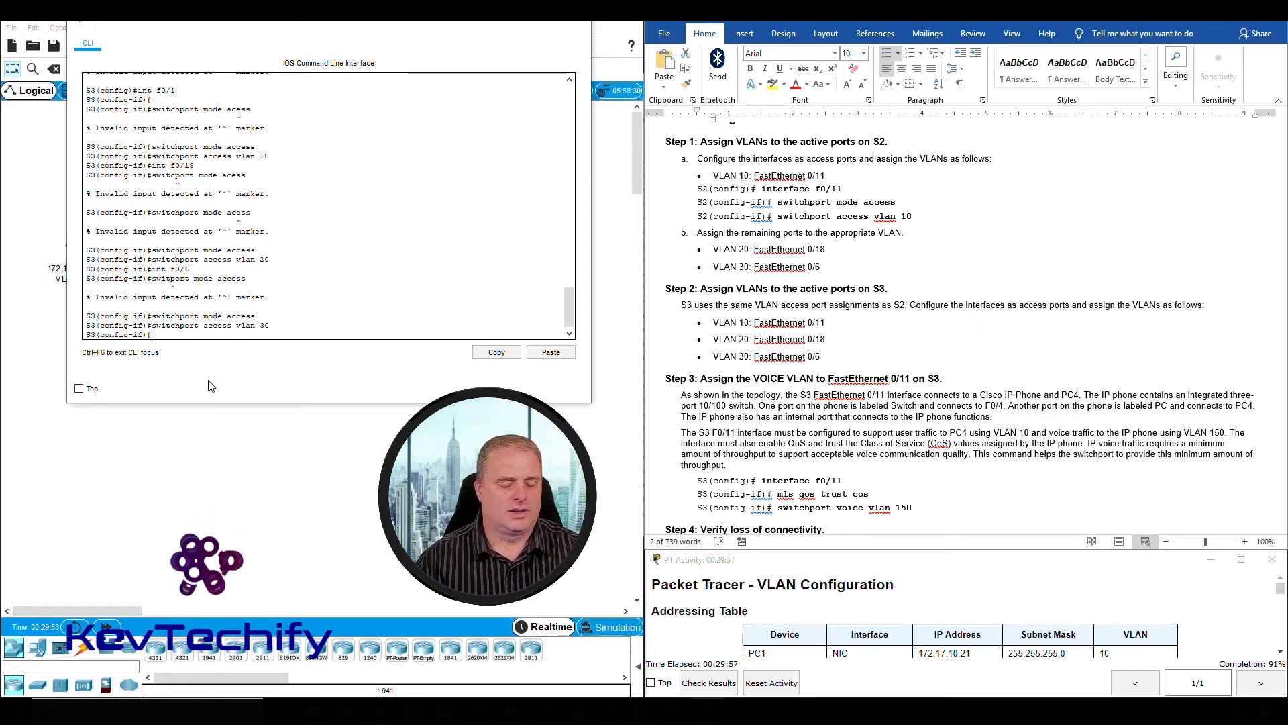
Exit configuration mode on S3 and list its VLAN port assignments with sho vlan br.
text(exit)
key(Return)
text(e)
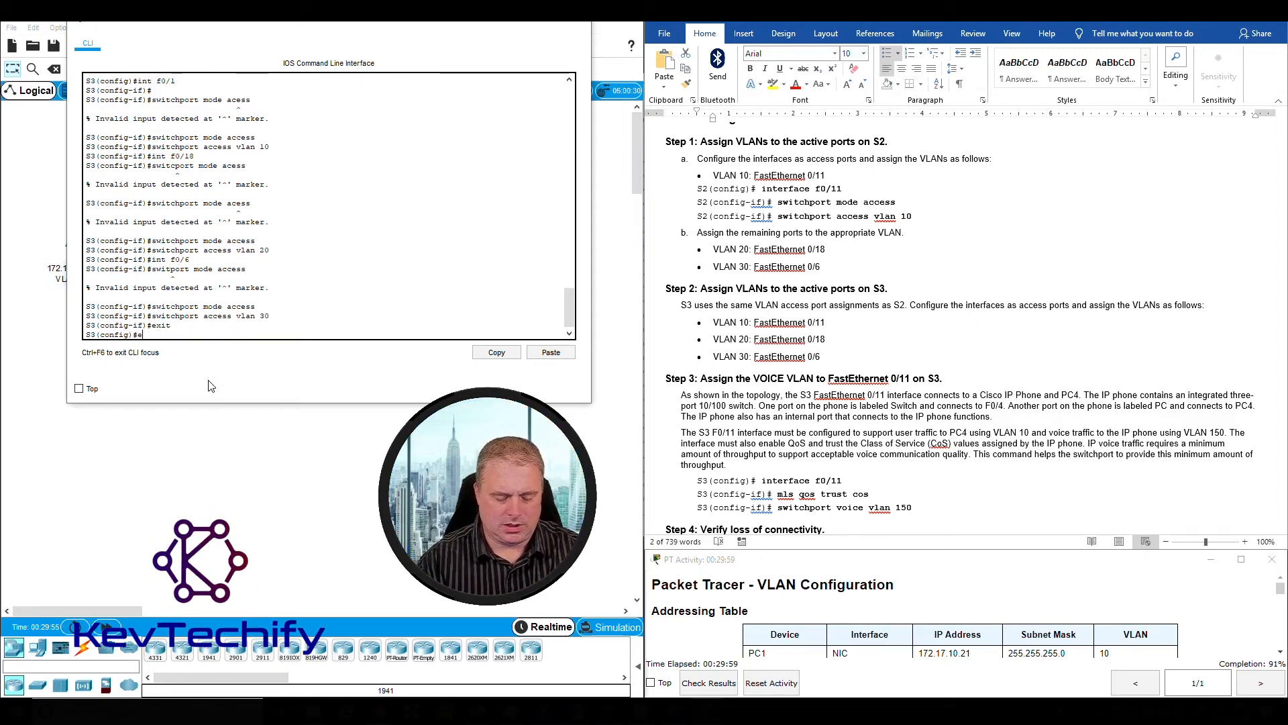
text(xit)
key(Return)
key(Return)
key(Return)
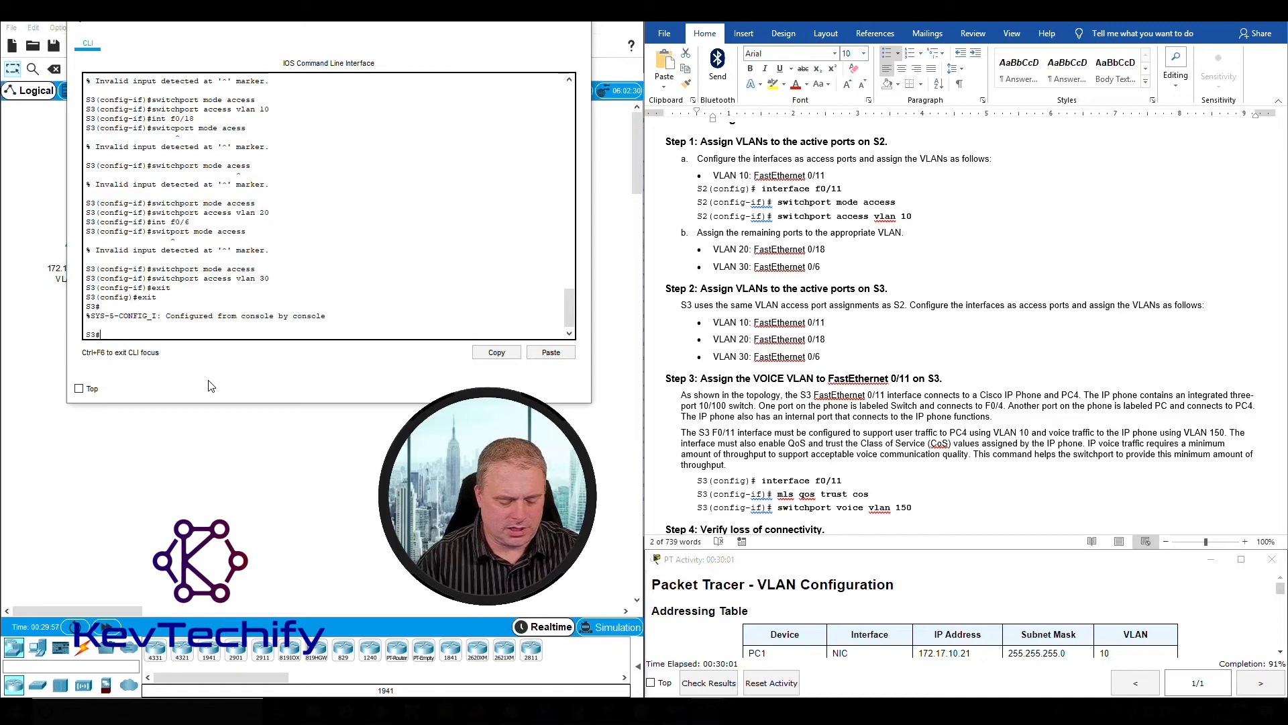
text(sho vlan b)
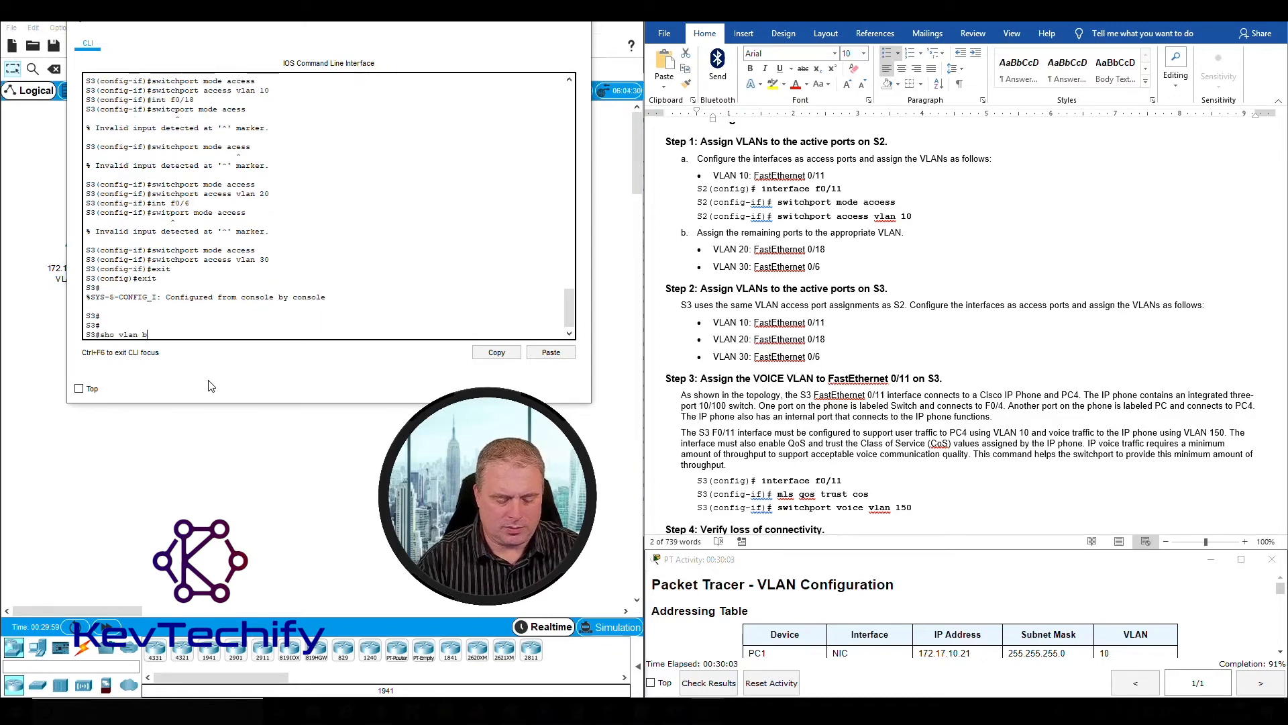
text(r)
key(Return)
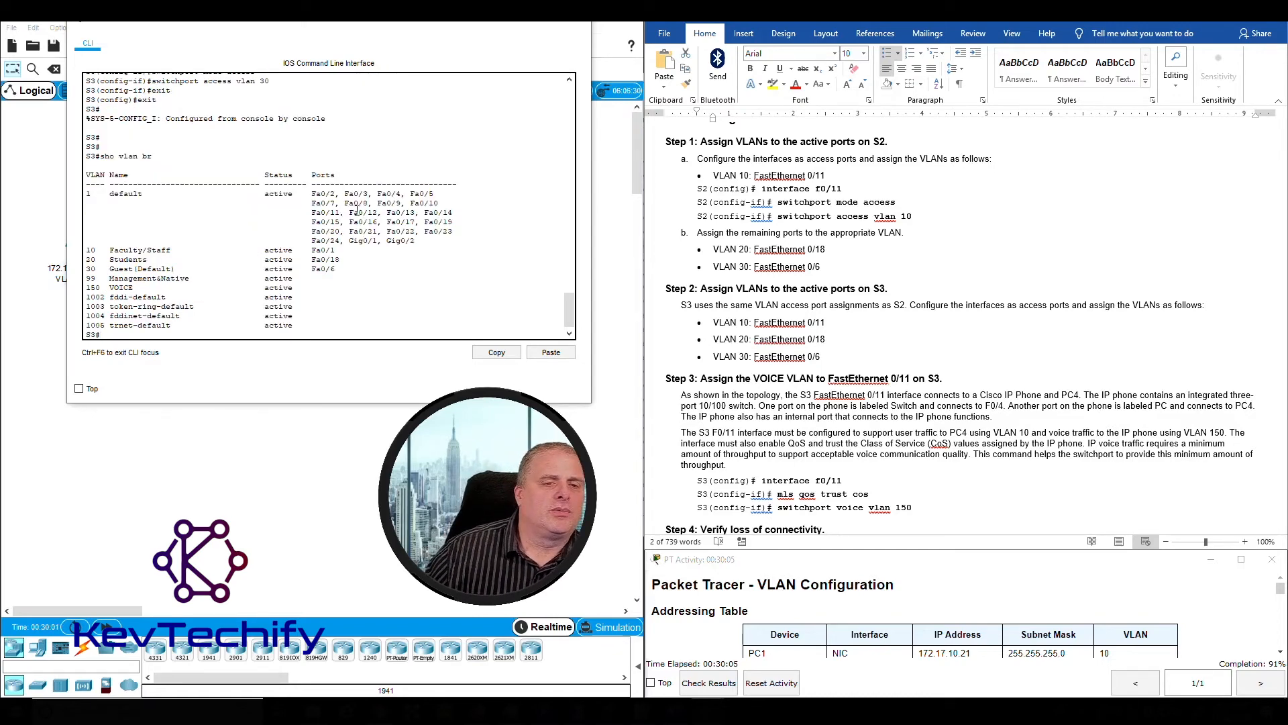
Compare the VLAN 10 row and the Fa0/1 and Fa0/11 entries with the port assignments in the lab instructions.
drag(326, 247, 91, 251)
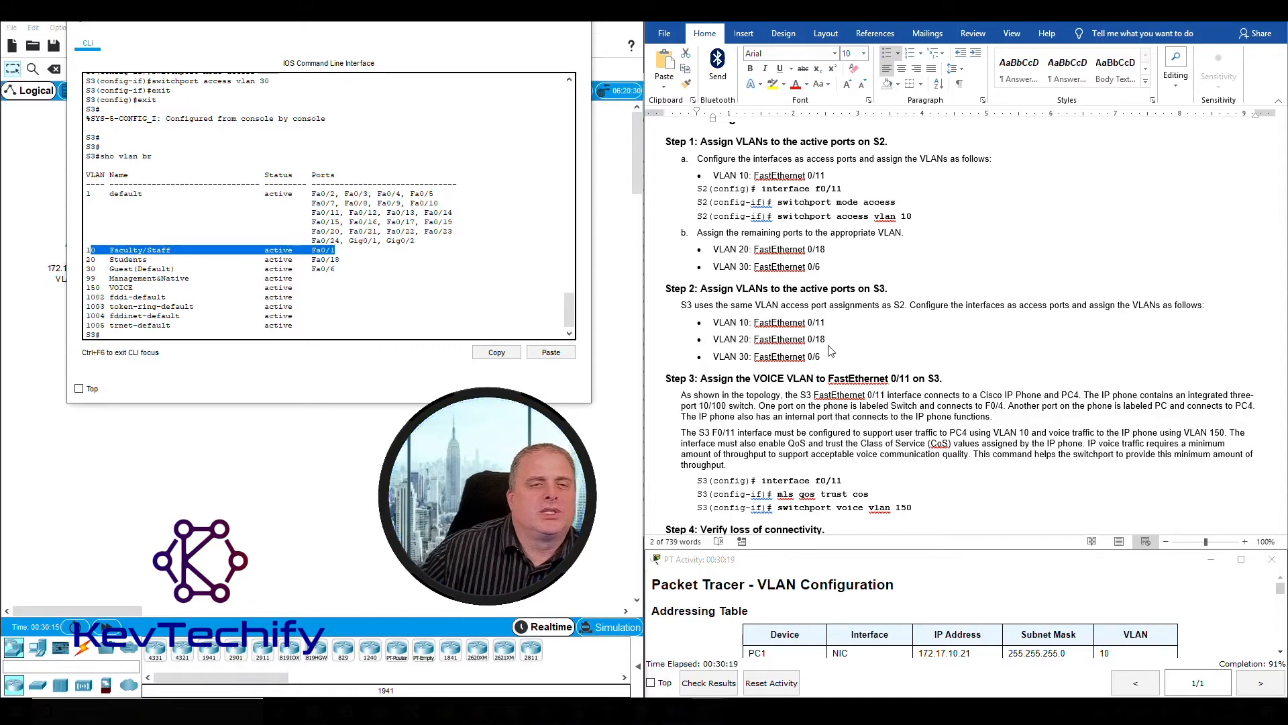
click(345, 259)
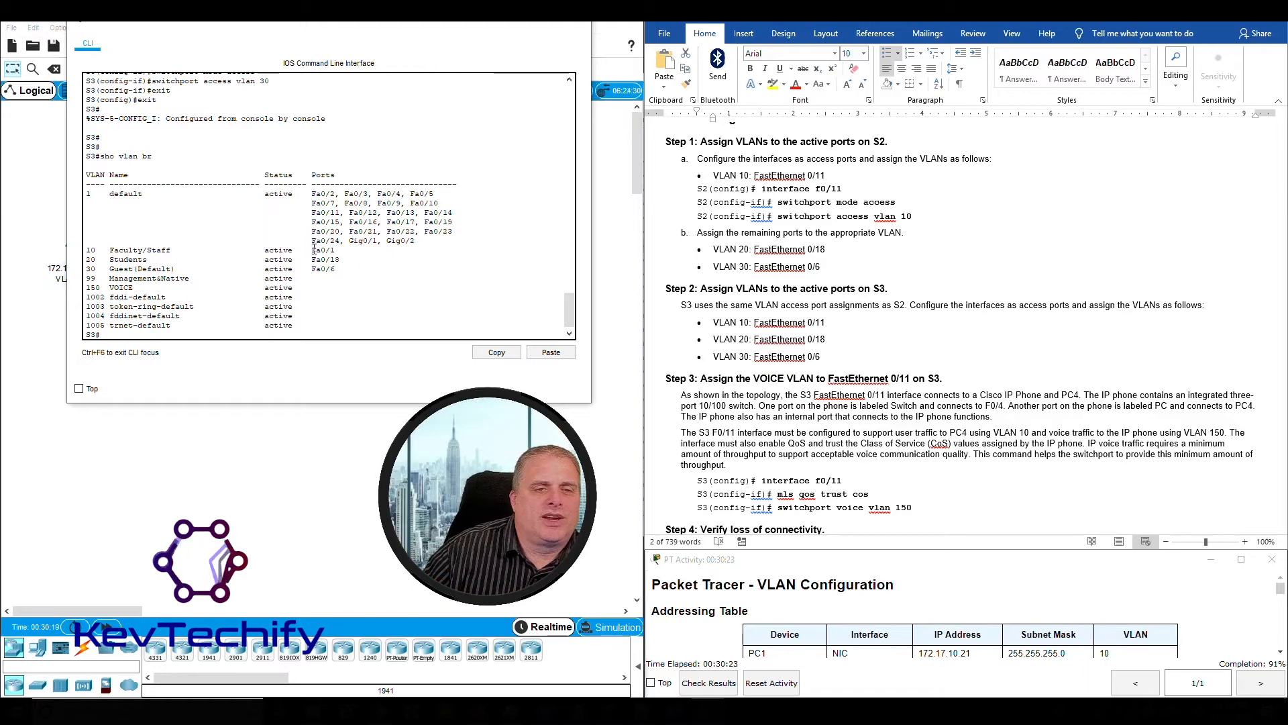
drag(312, 249, 335, 250)
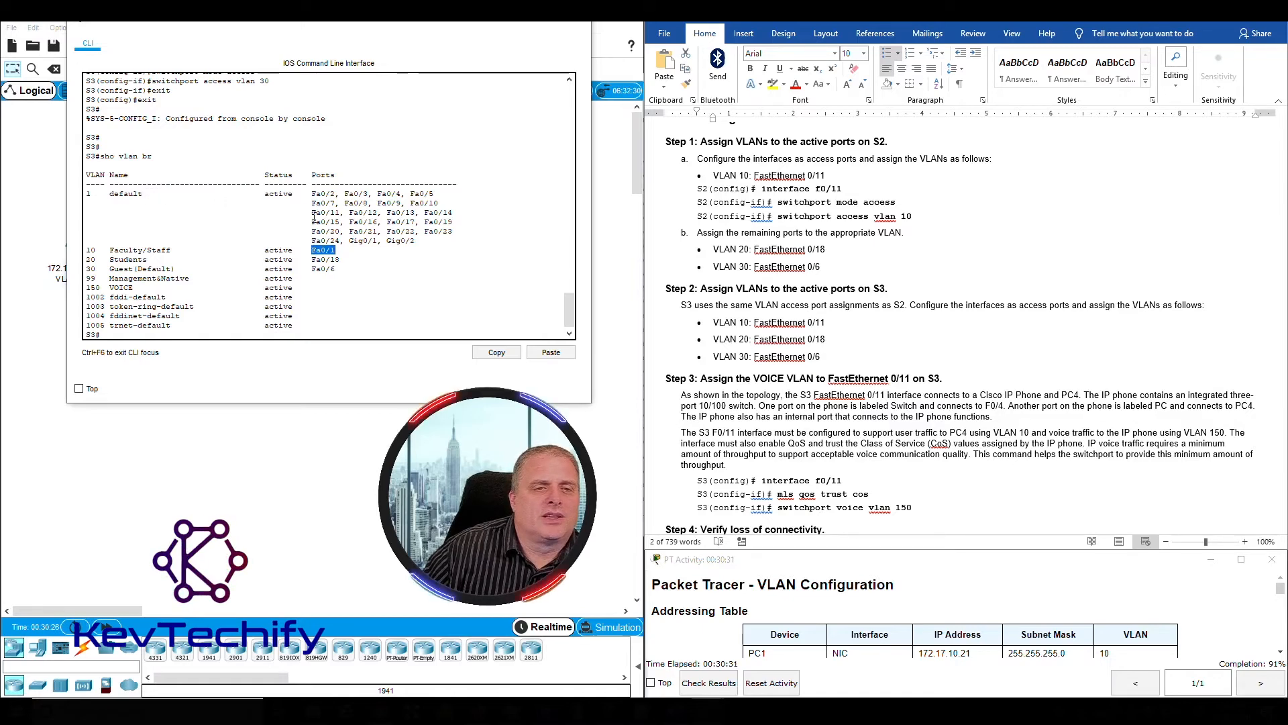
drag(312, 212, 345, 207)
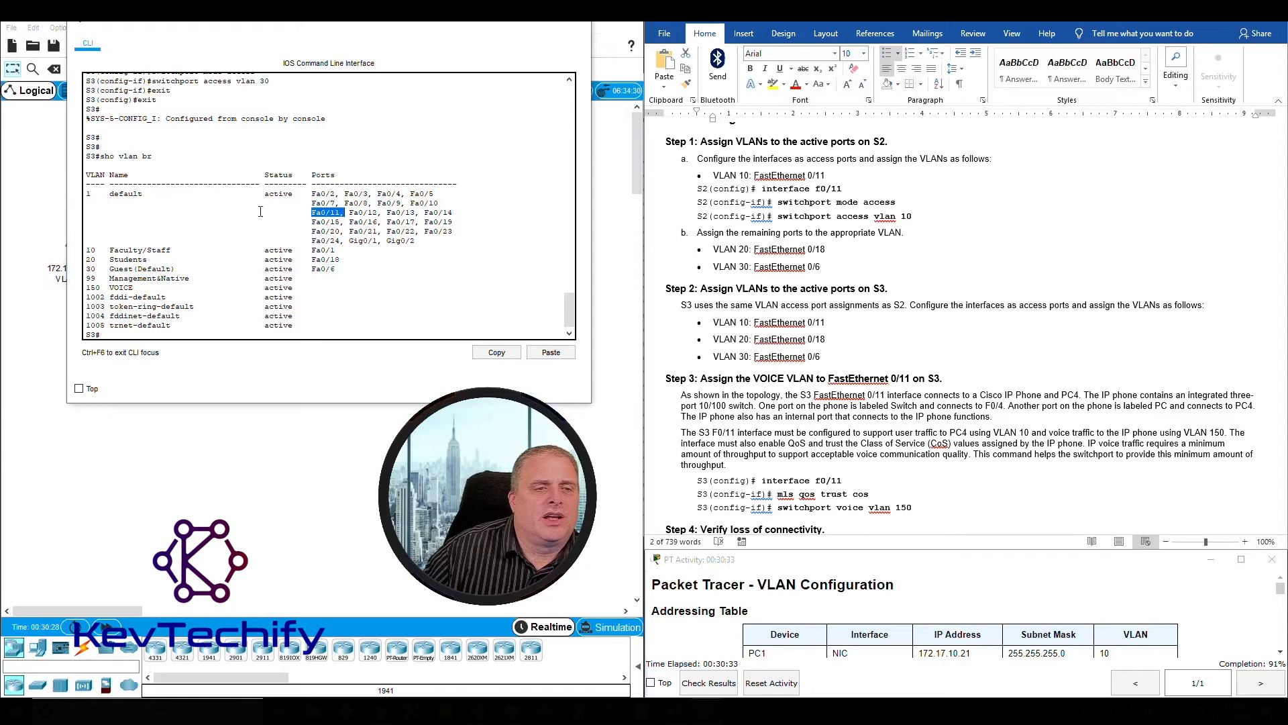
Enter configuration mode on S3 and return interface f0/1 to VLAN 1 with switchport access vlan 1.
click(306, 334)
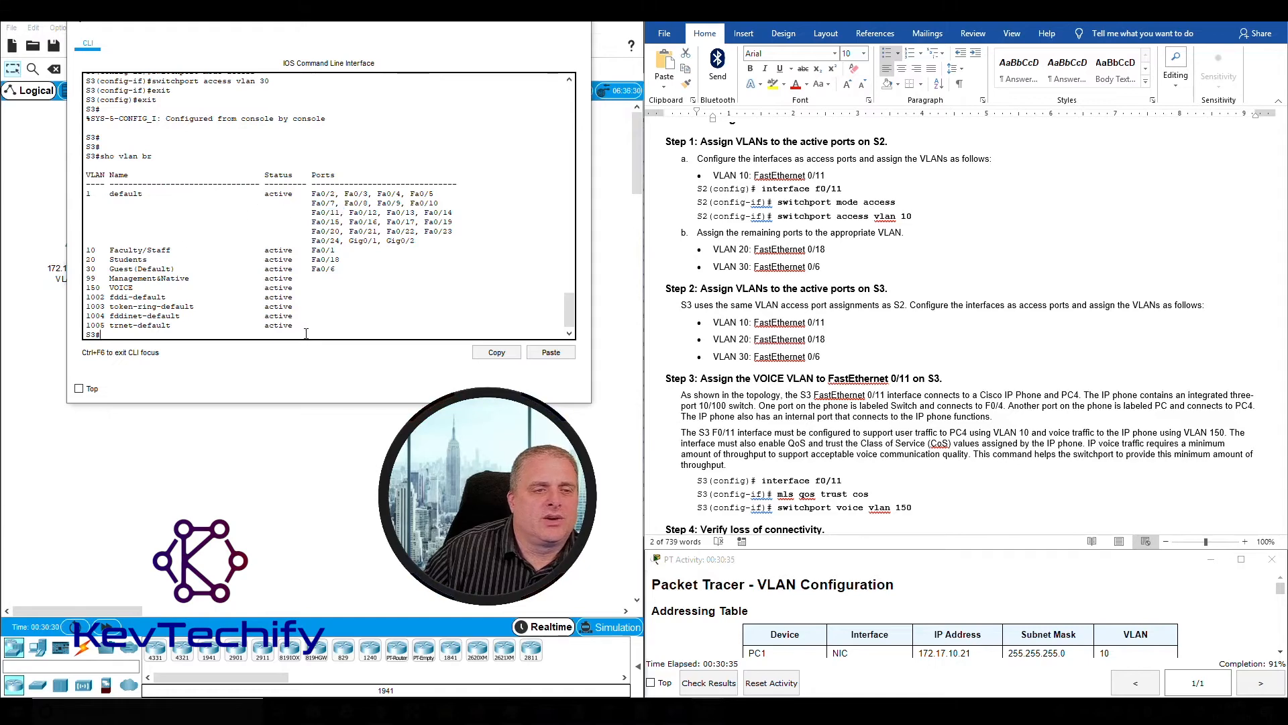
key(Return)
key(Return)
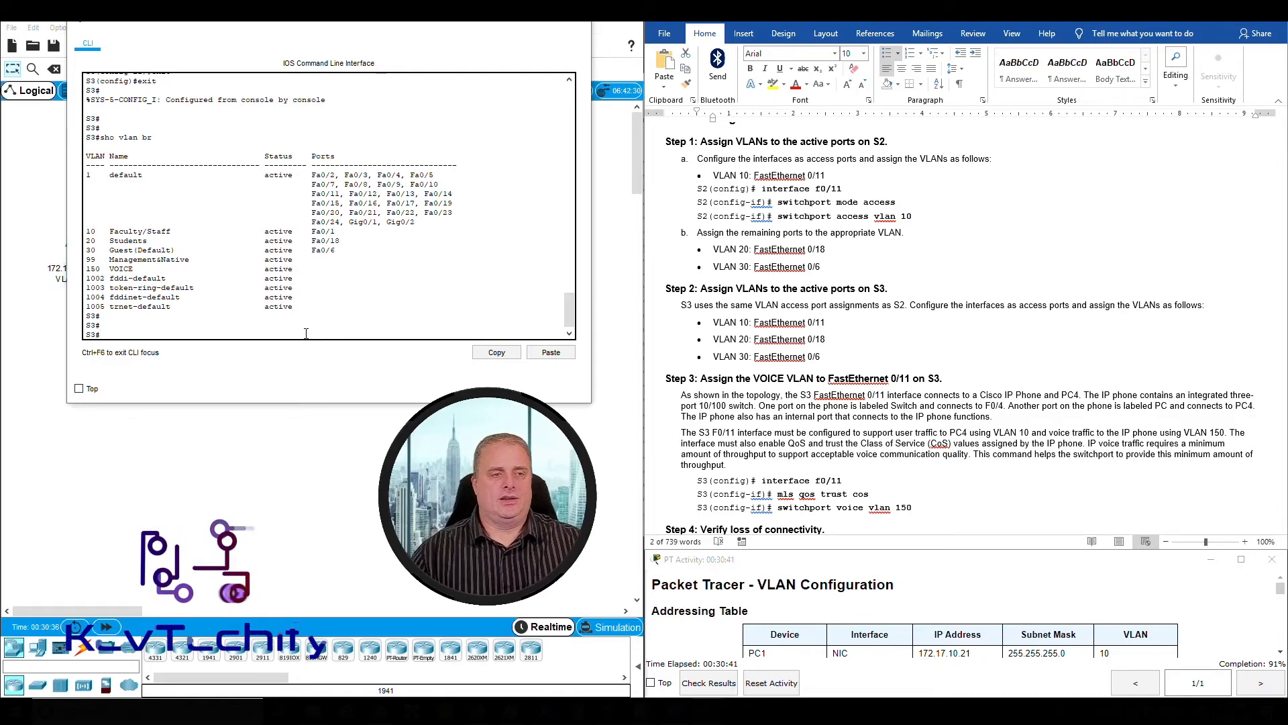
text(conf)
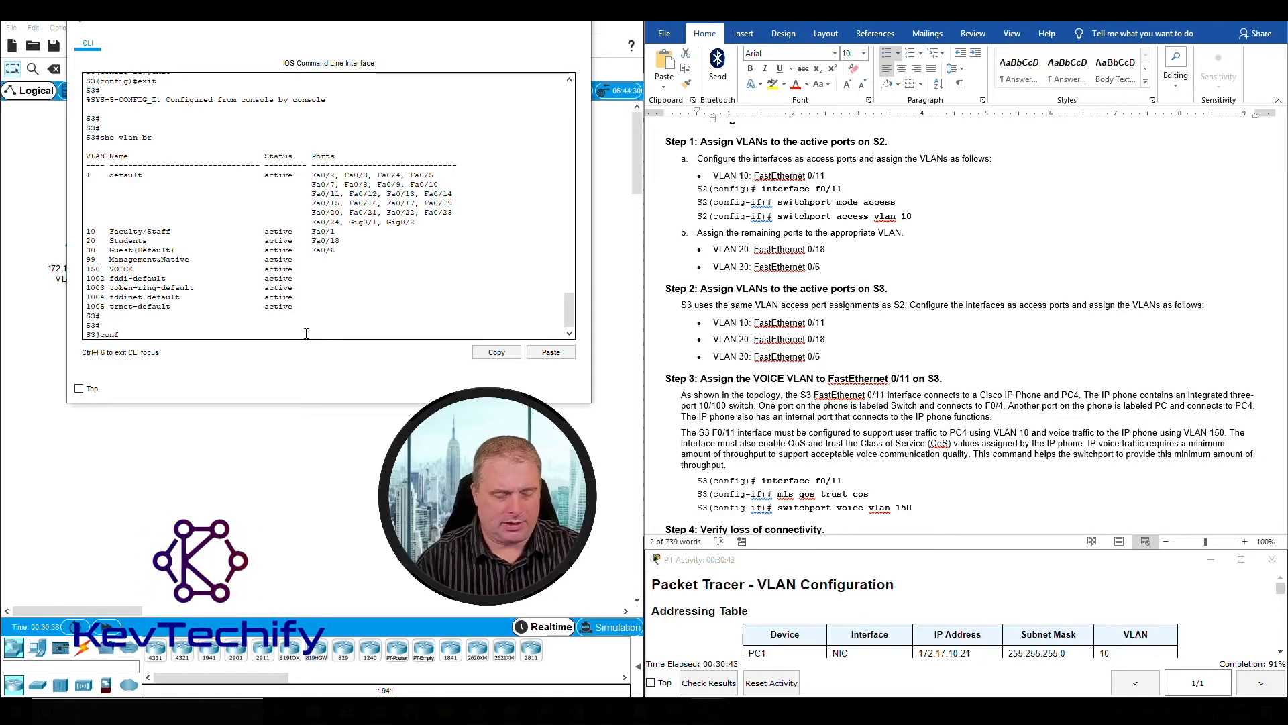
text( t)
key(Return)
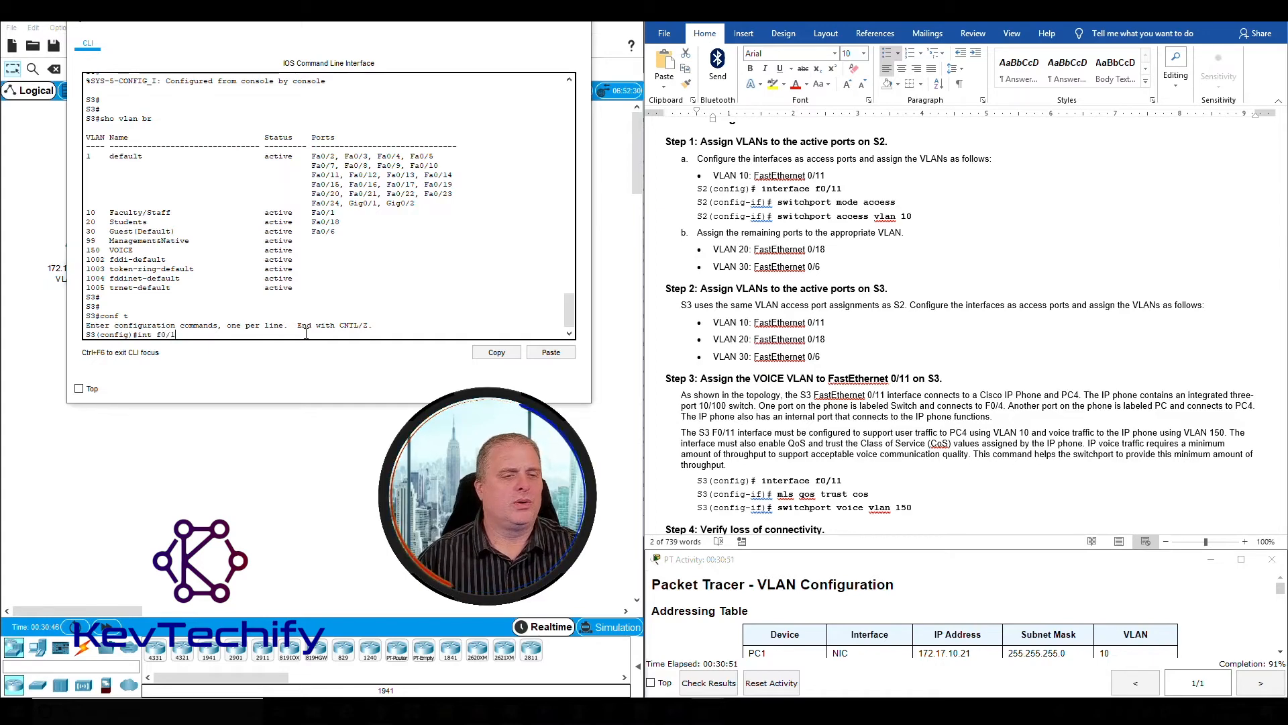
key(Return)
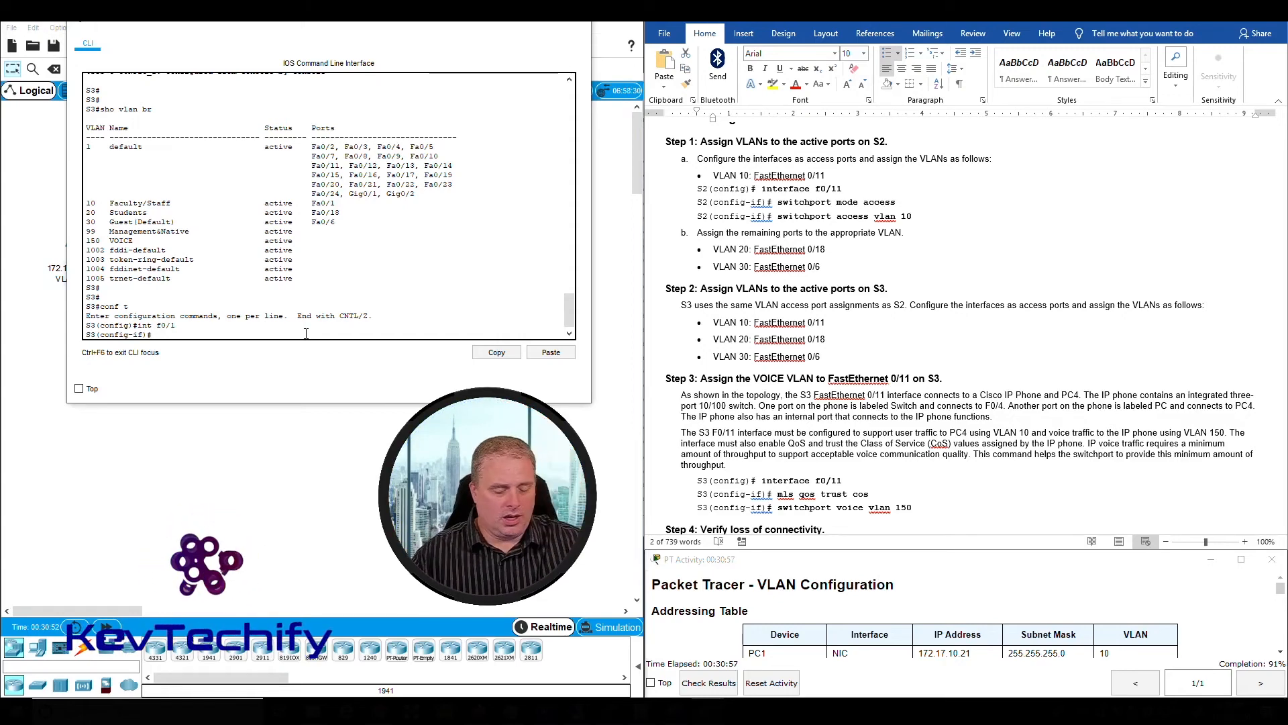
text(switchport access vlan 1)
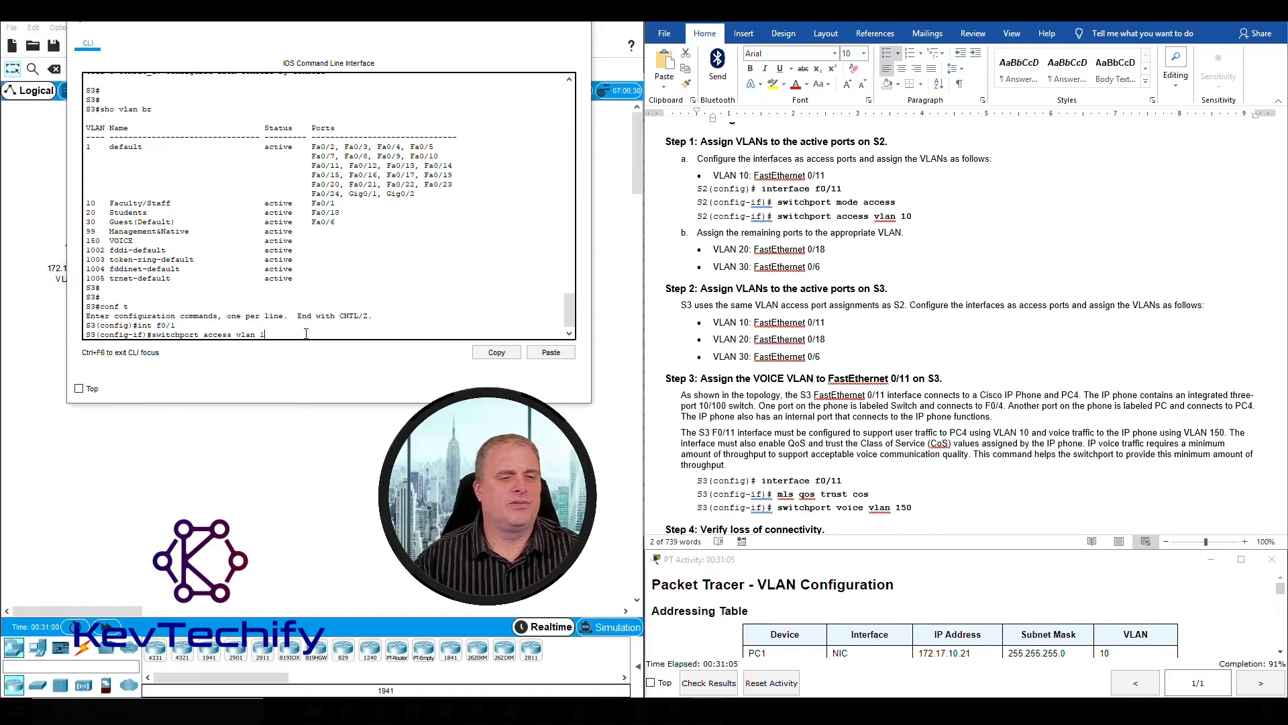
key(Return)
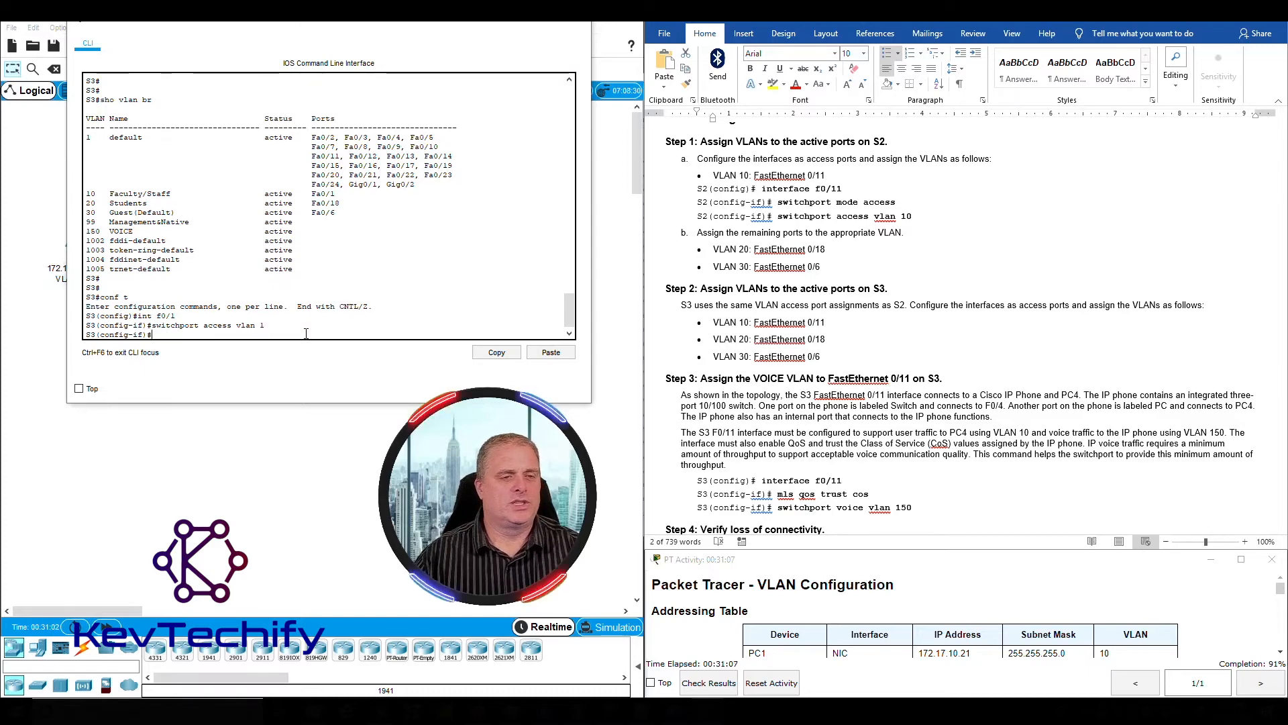
Switch to interface f0/11 on S3 and set it to access mode with switchport mode access.
text(int)
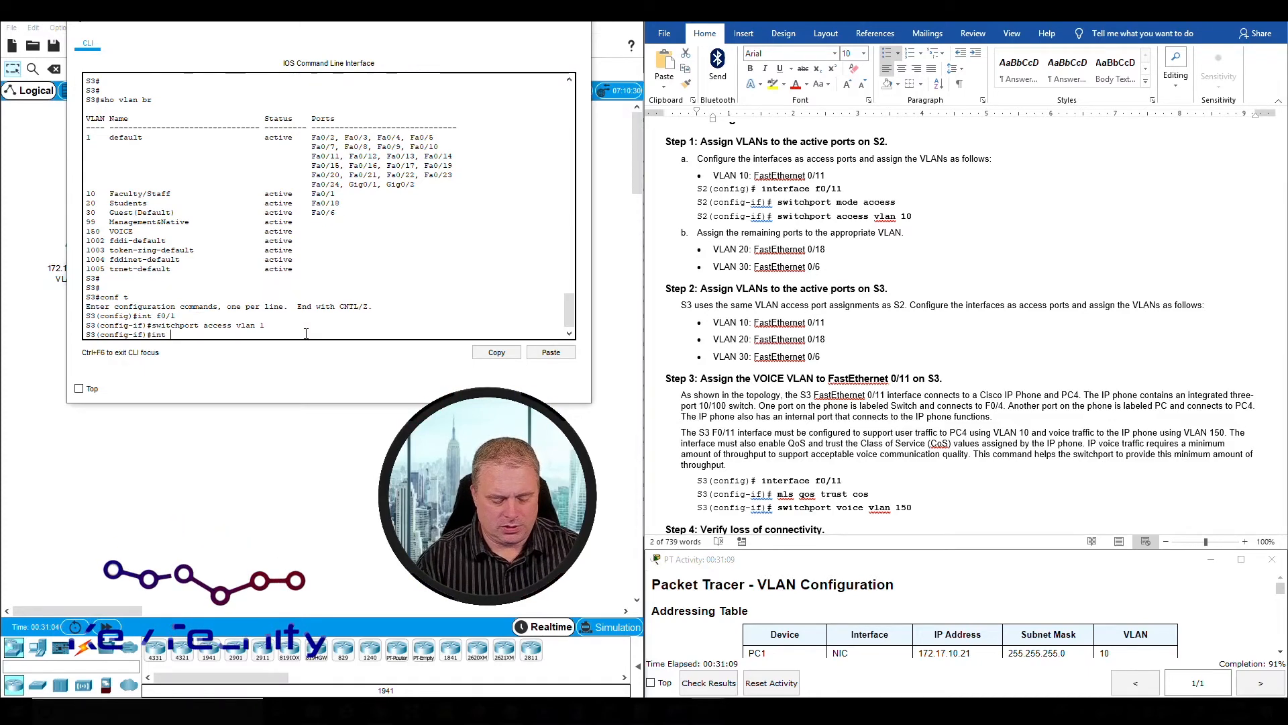
text( f0/)
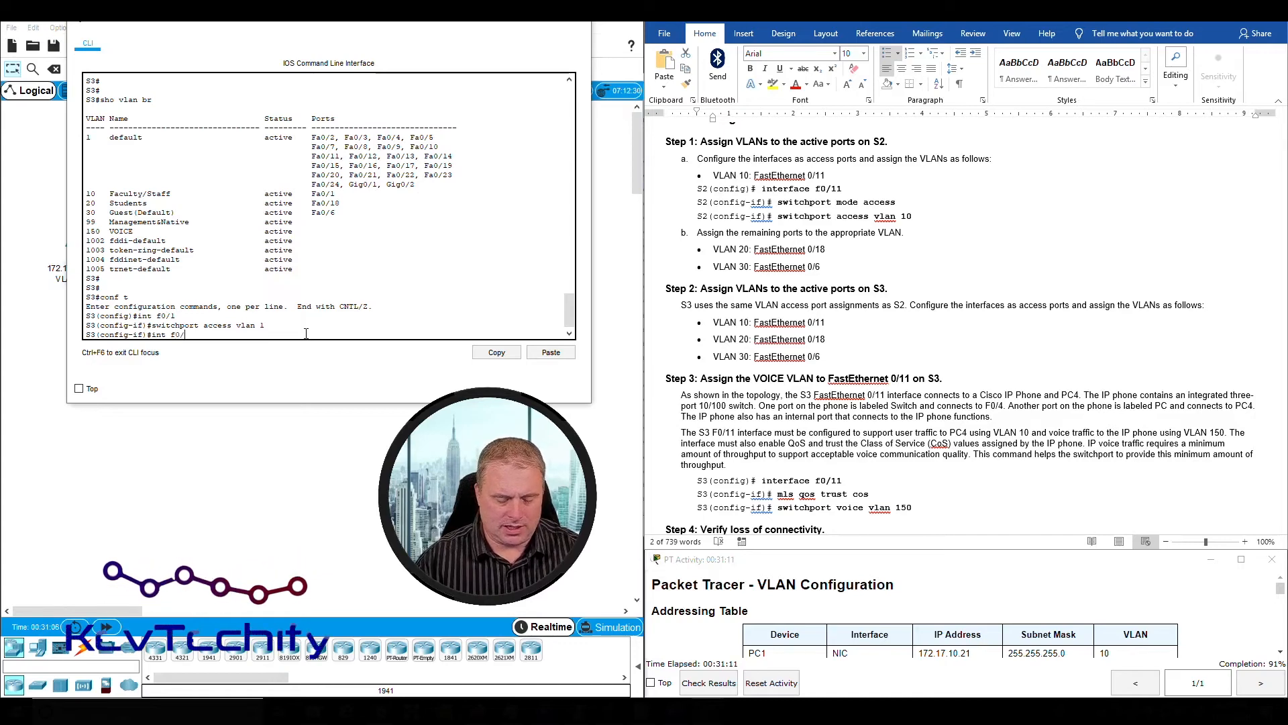
text(11)
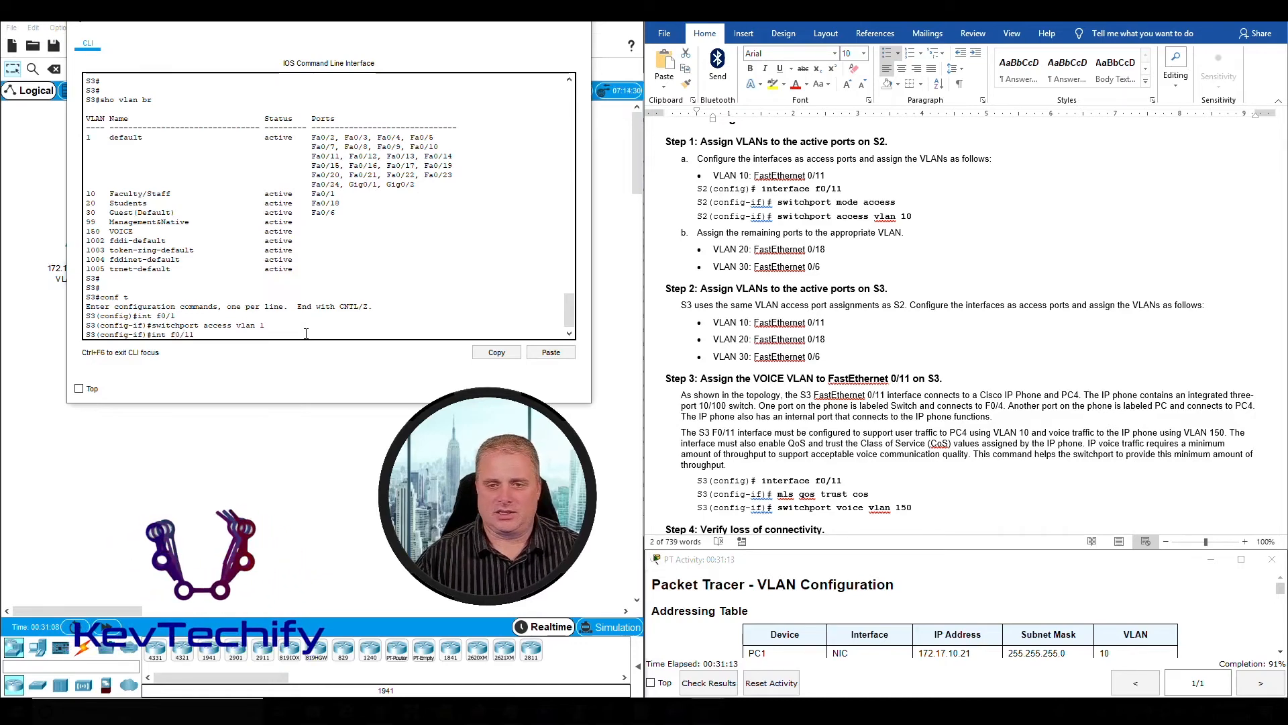
key(Return)
text(s)
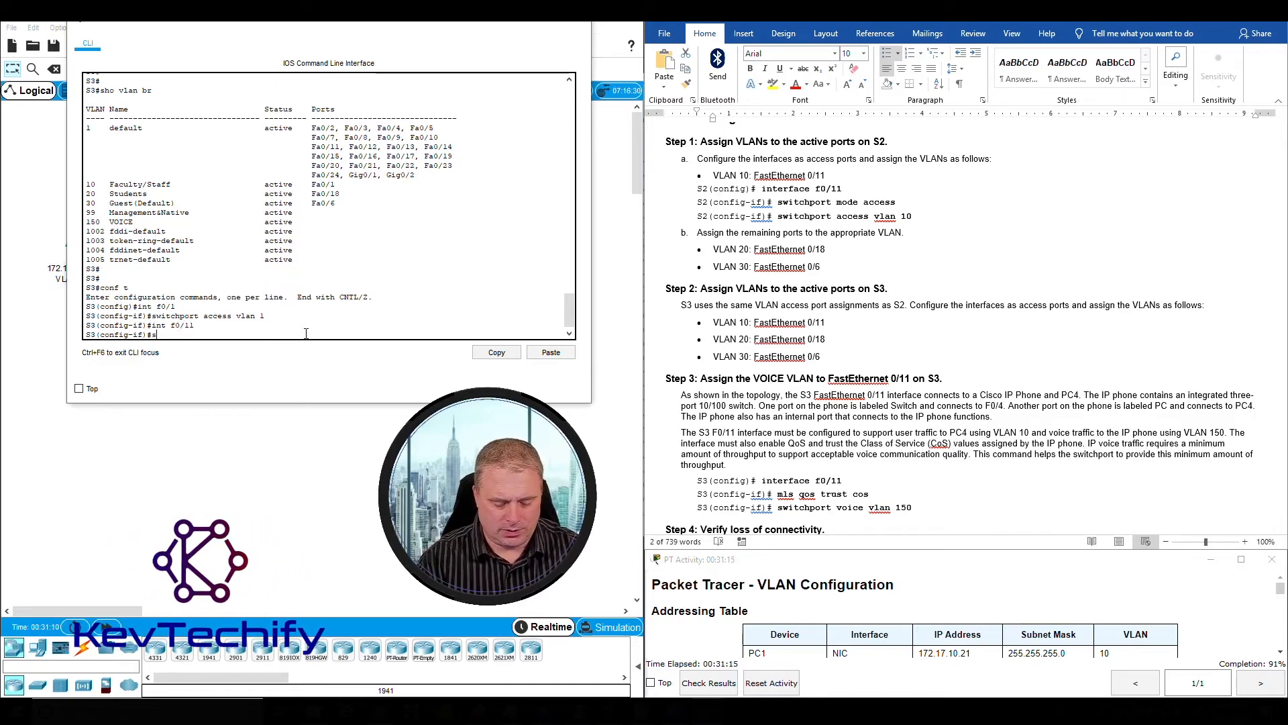
text(witchport a)
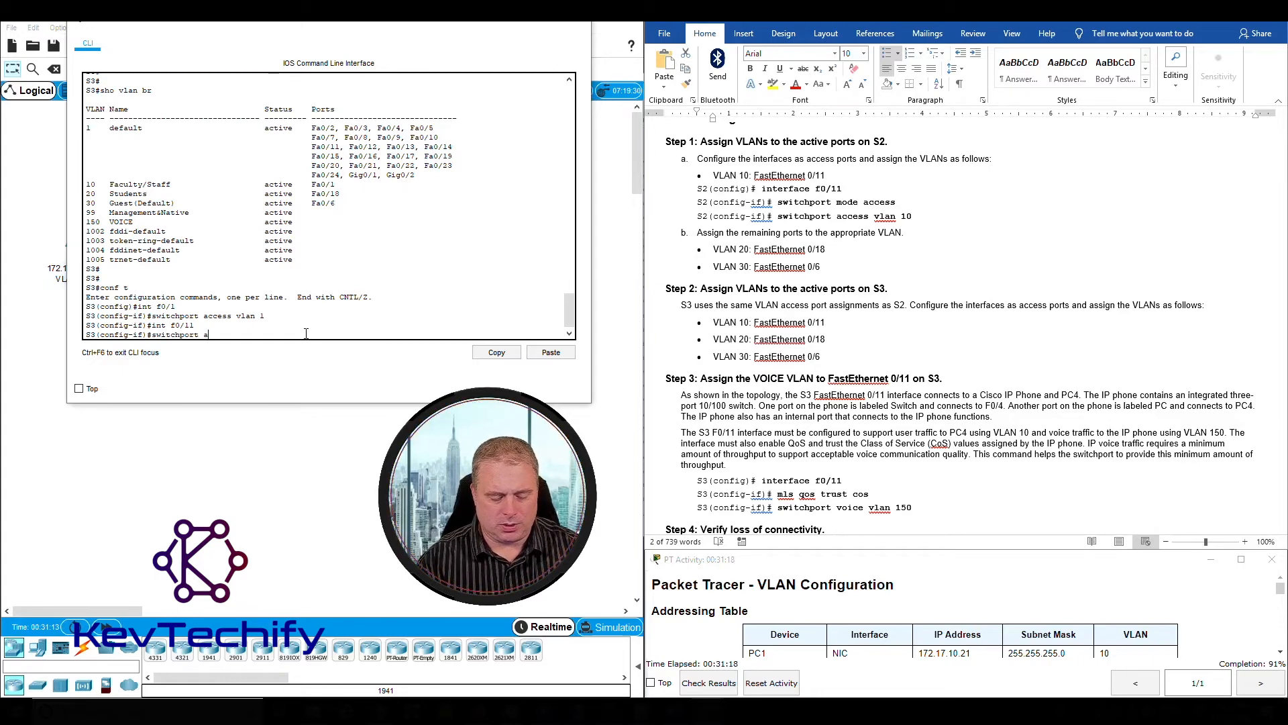
key(BackSpace)
text(mod)
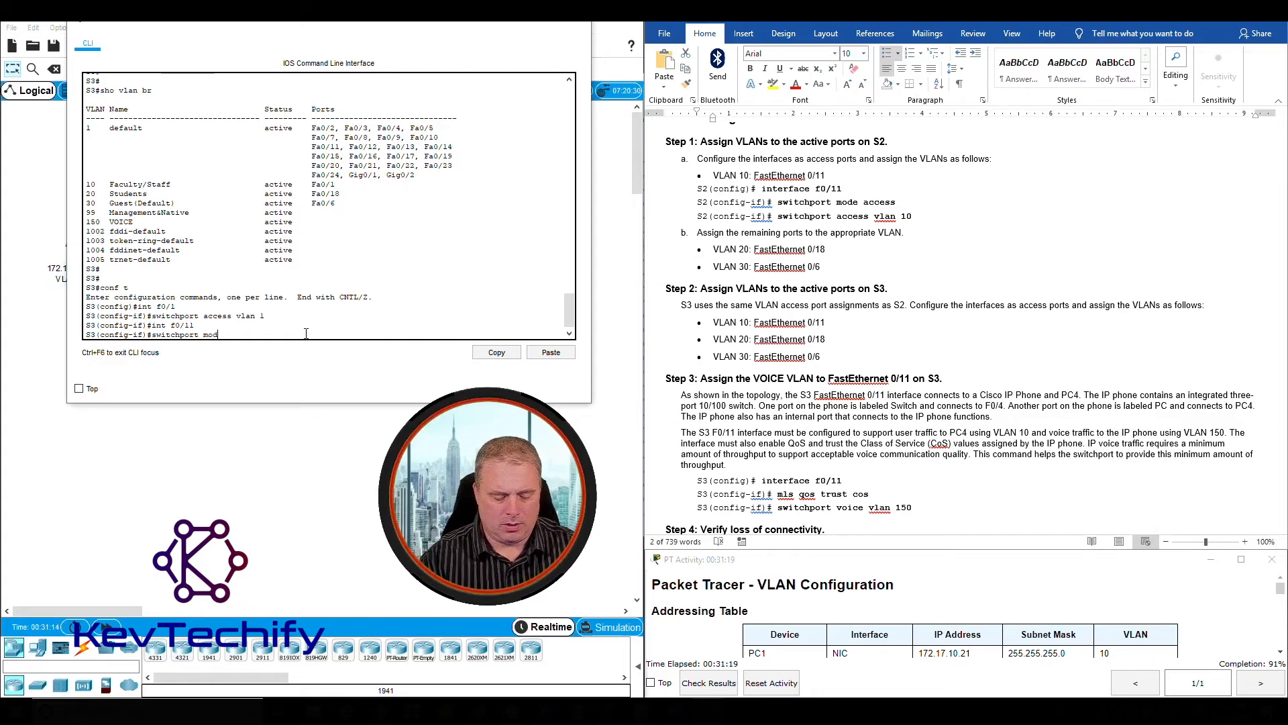
text(e ac)
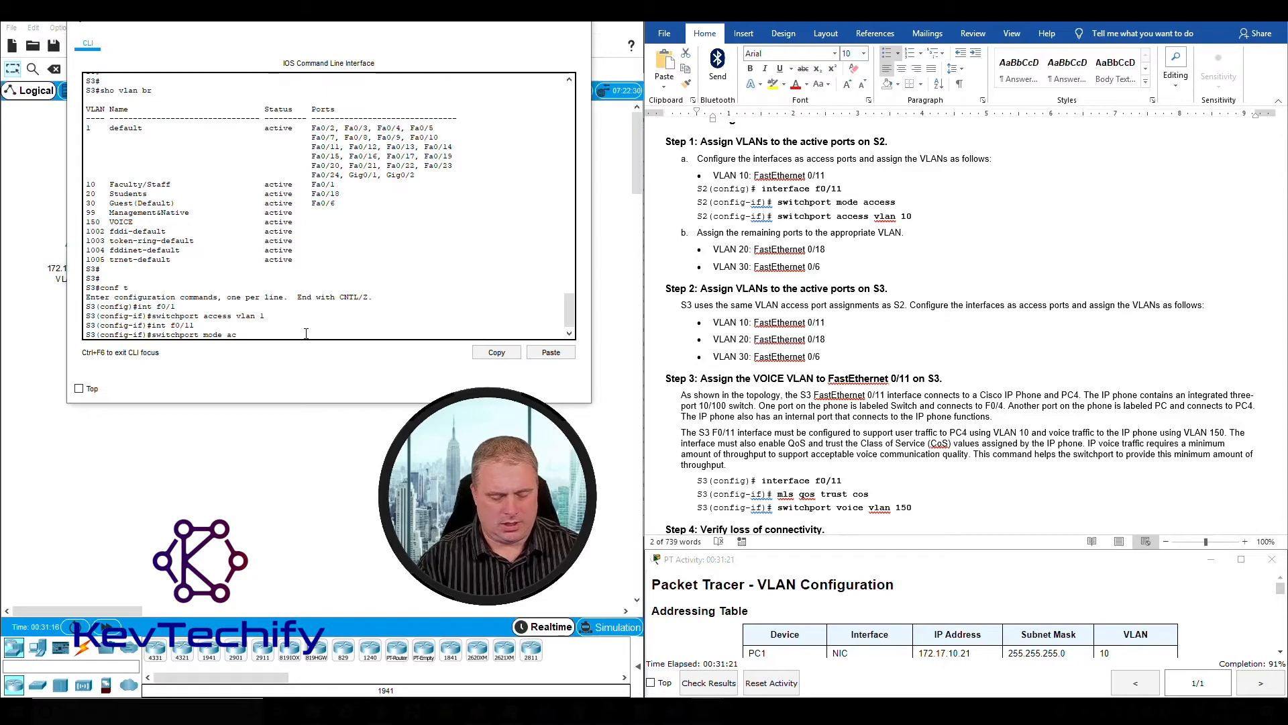
text(cess)
key(Return)
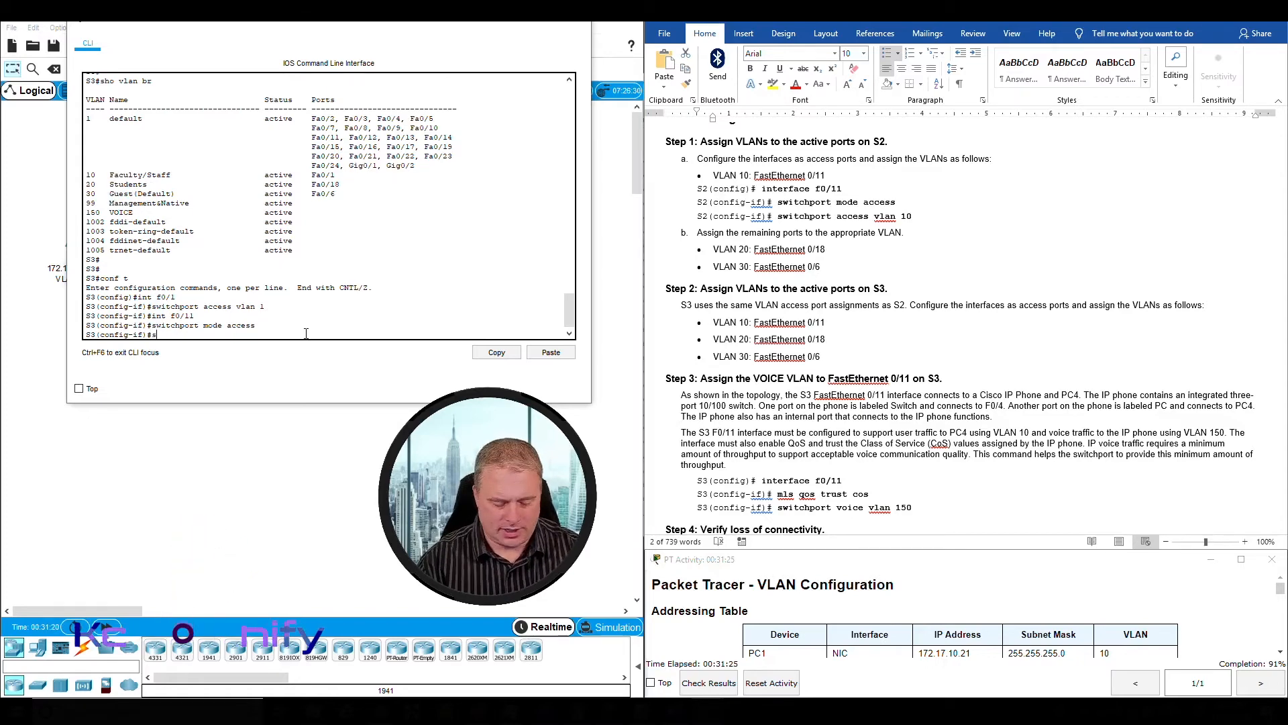
Assign interface f0/11 on S3 to VLAN 10 with switchport access vlan 10.
text(switchport)
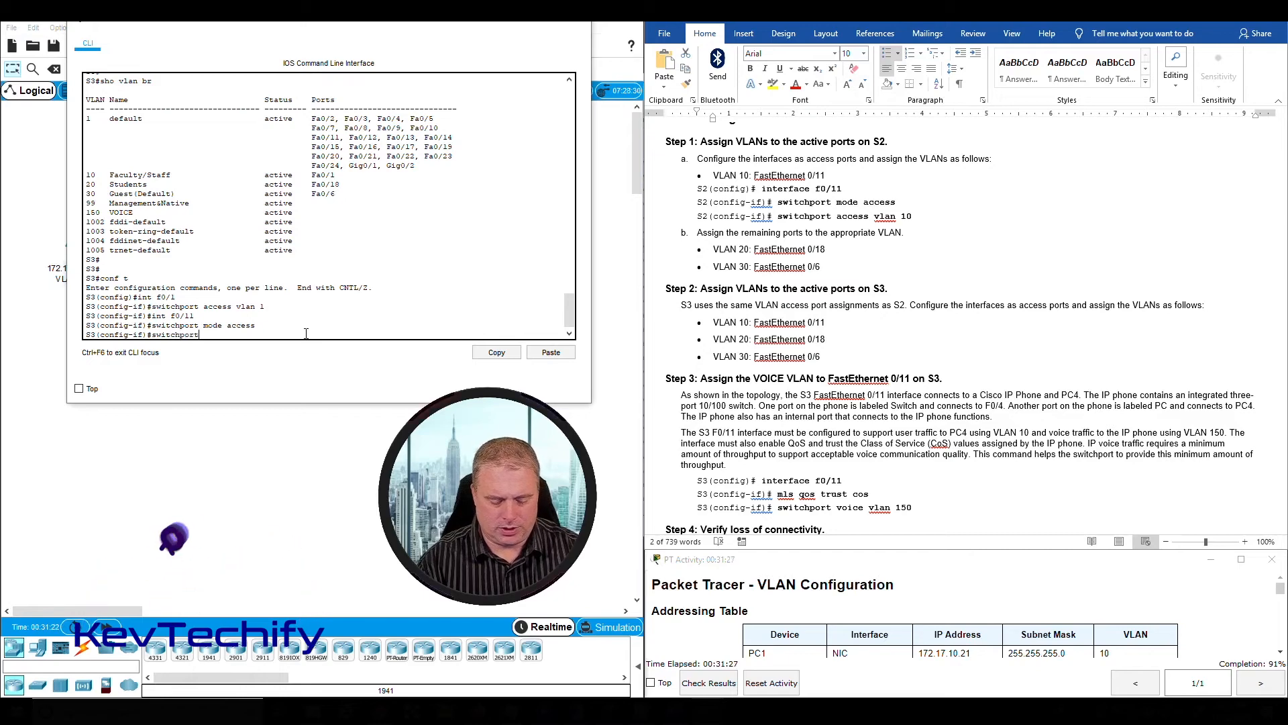
text( access)
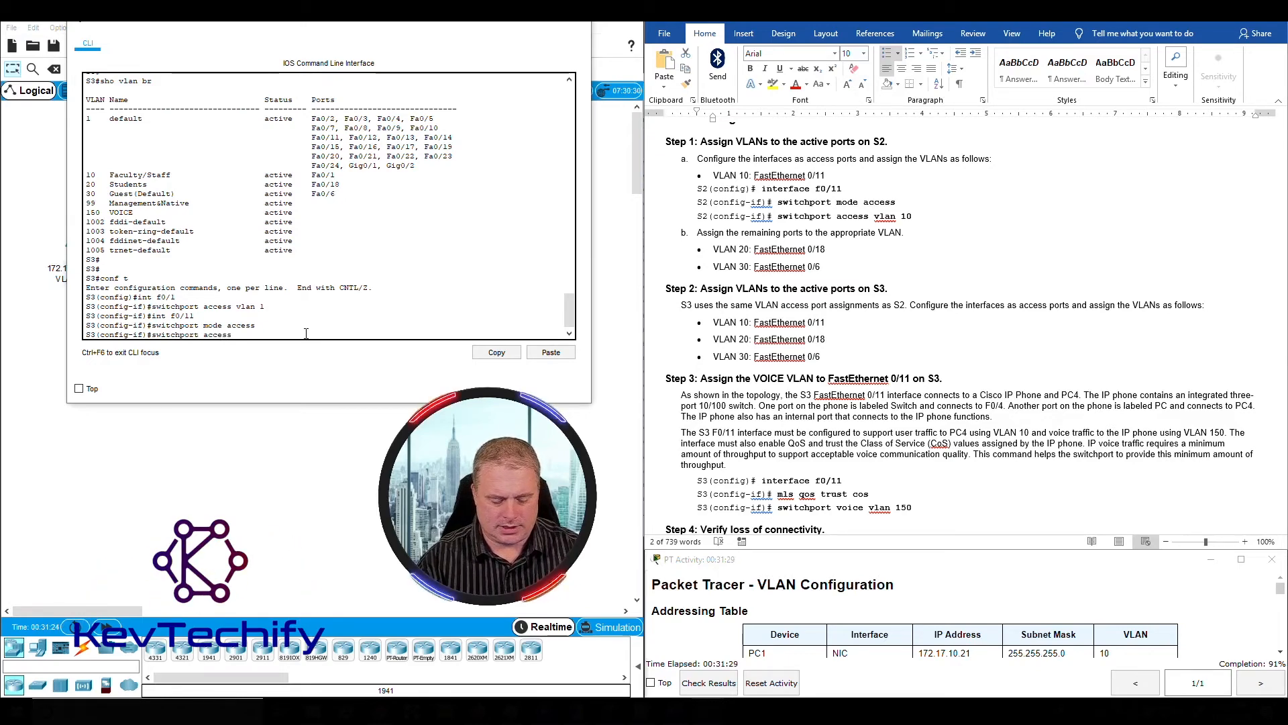
text( vlan)
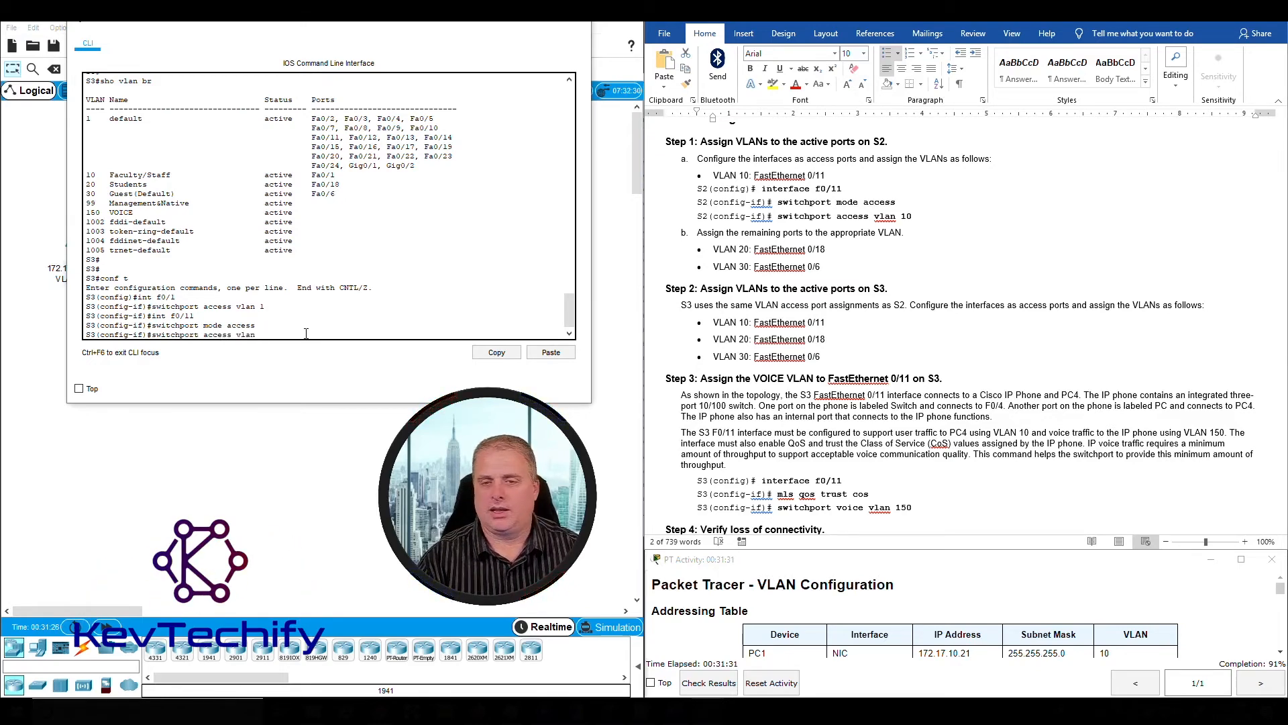
text( 10)
key(Return)
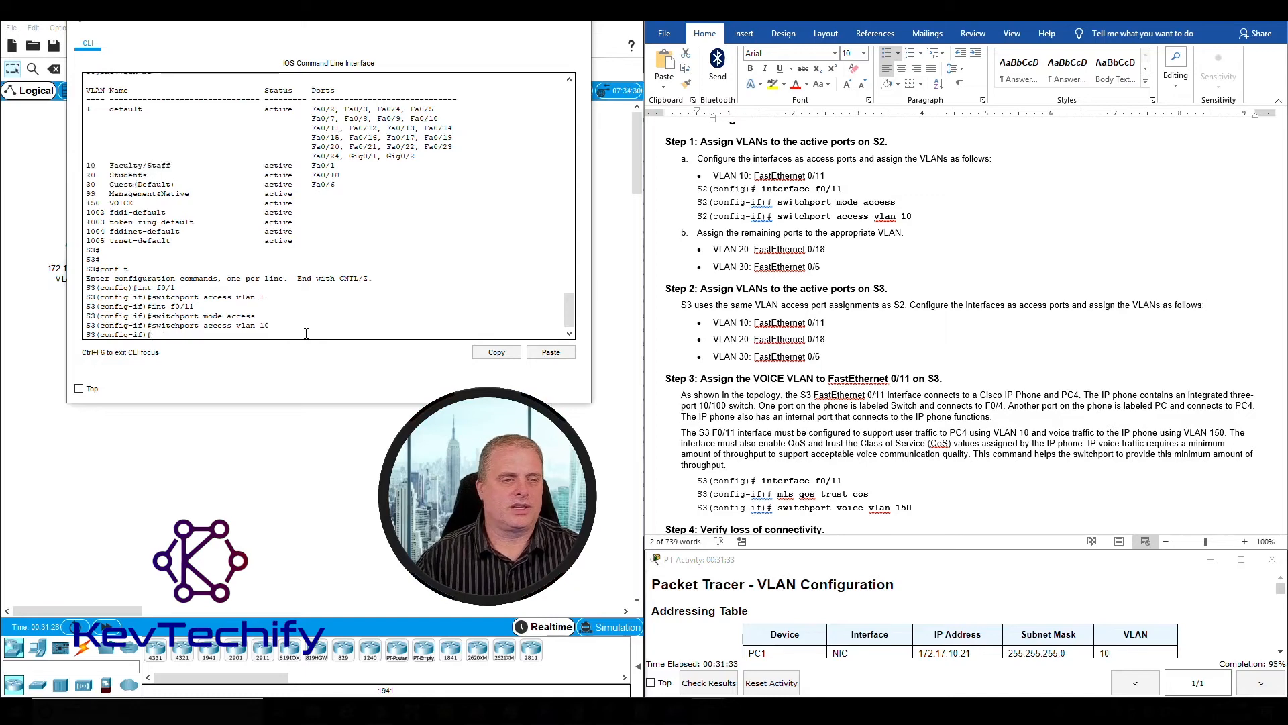
Exit interface and configuration mode on S3 and list its VLAN port assignments with sh vlan br.
text(exit)
key(Return)
text(ex)
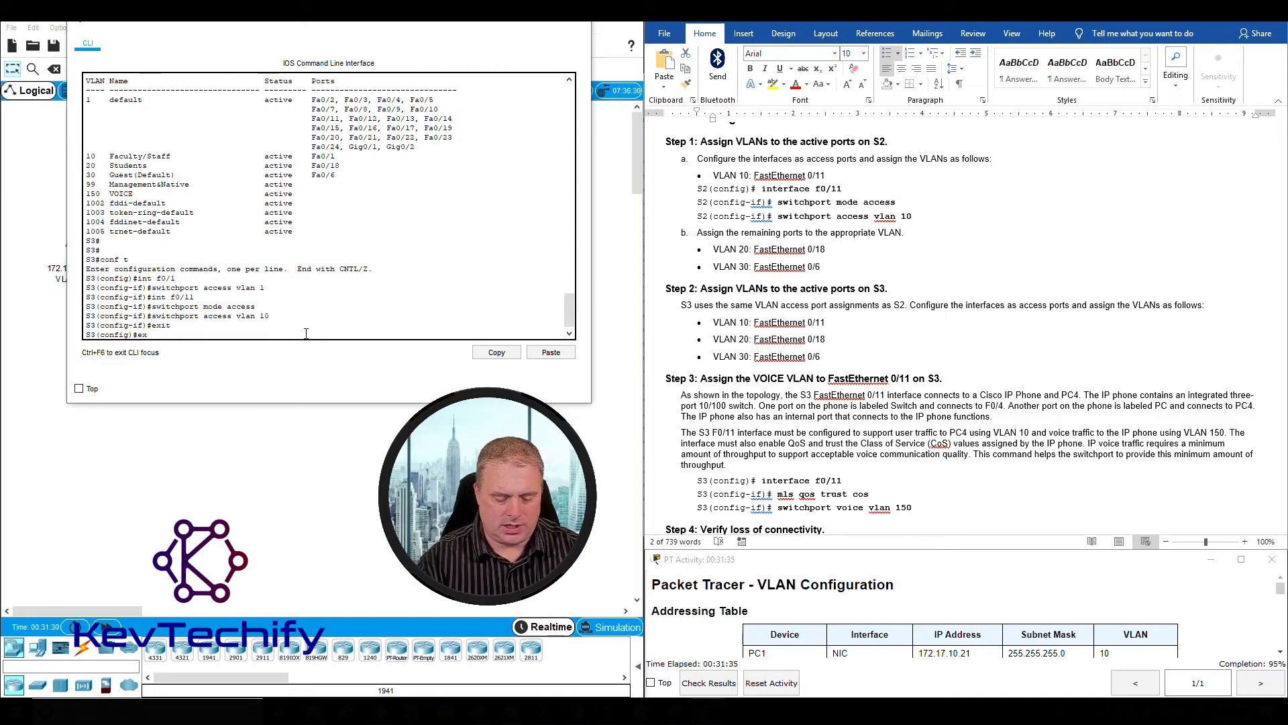
text(it)
key(Return)
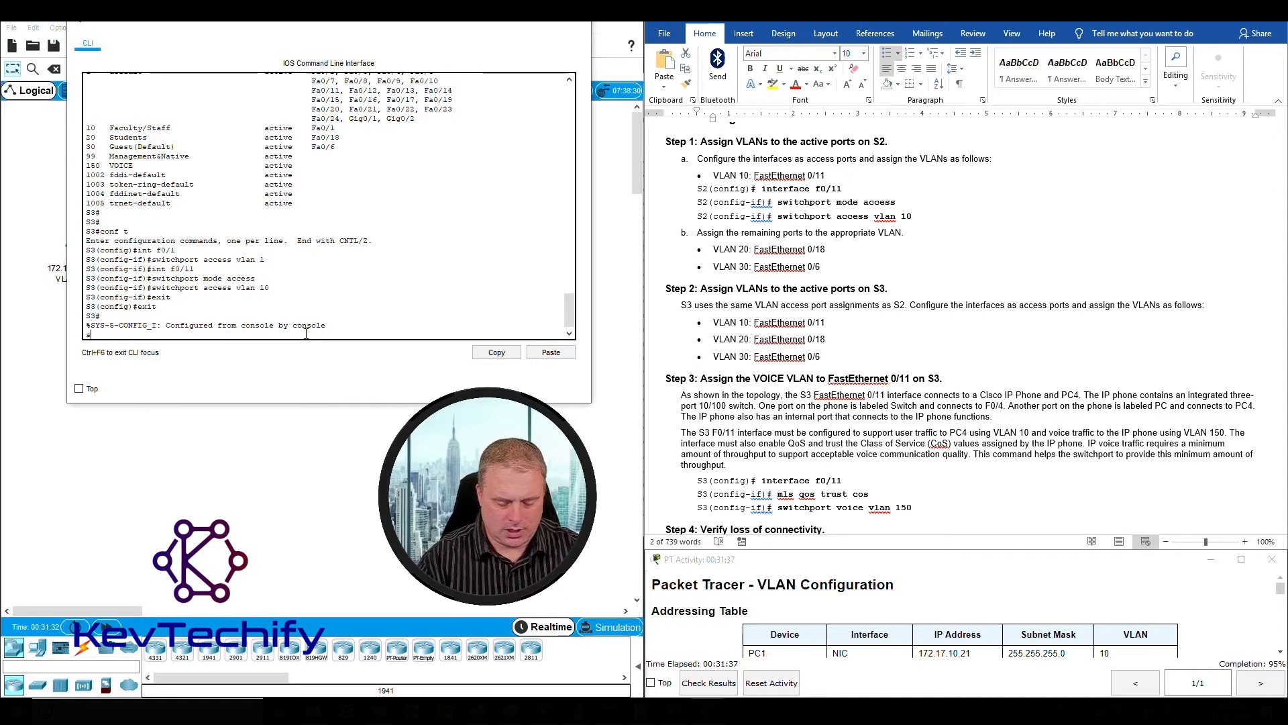
text(sh vlan br)
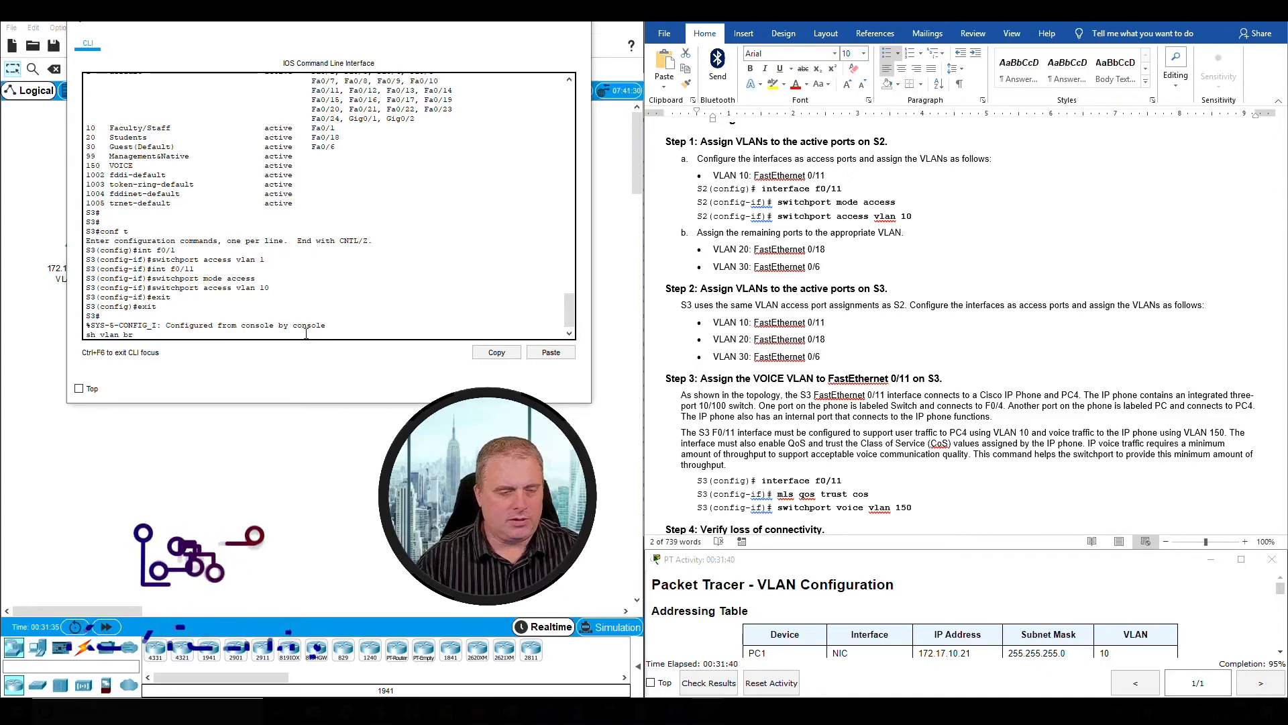
key(Return)
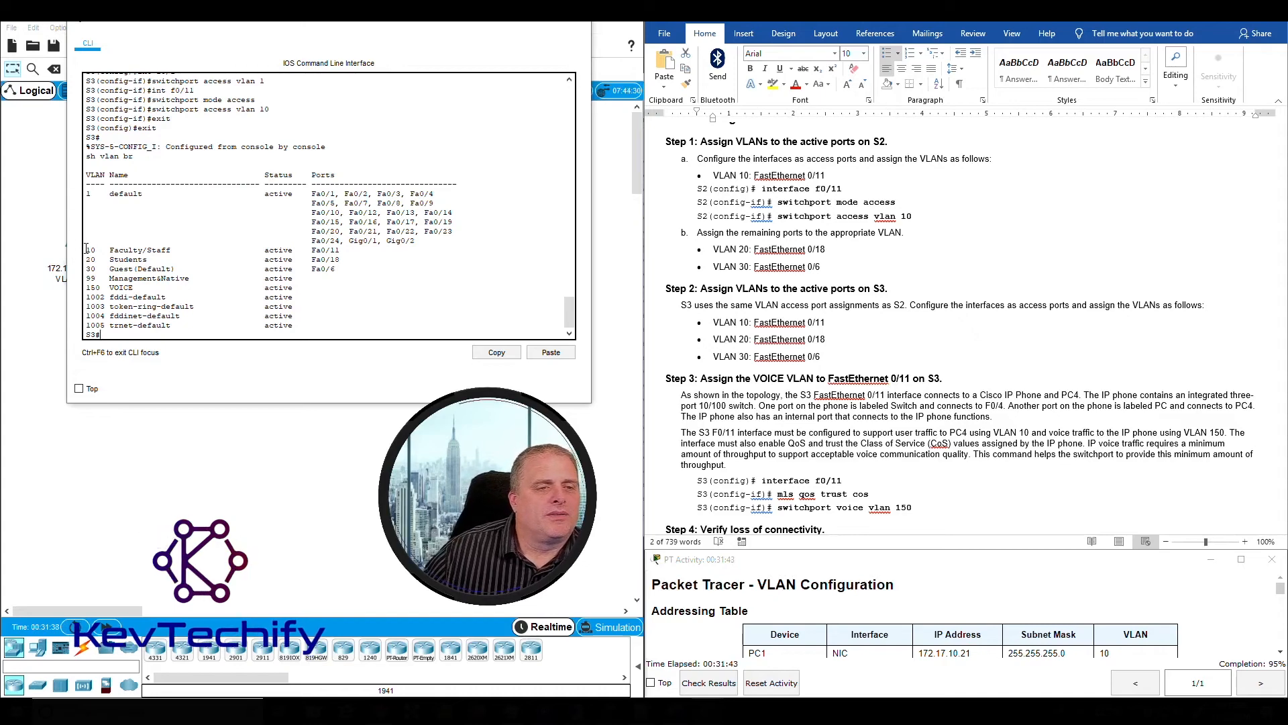
Compare the VLAN 10, 20 and 30 rows on S3 with the port assignments in Step 2 of the lab instructions.
drag(86, 250, 343, 249)
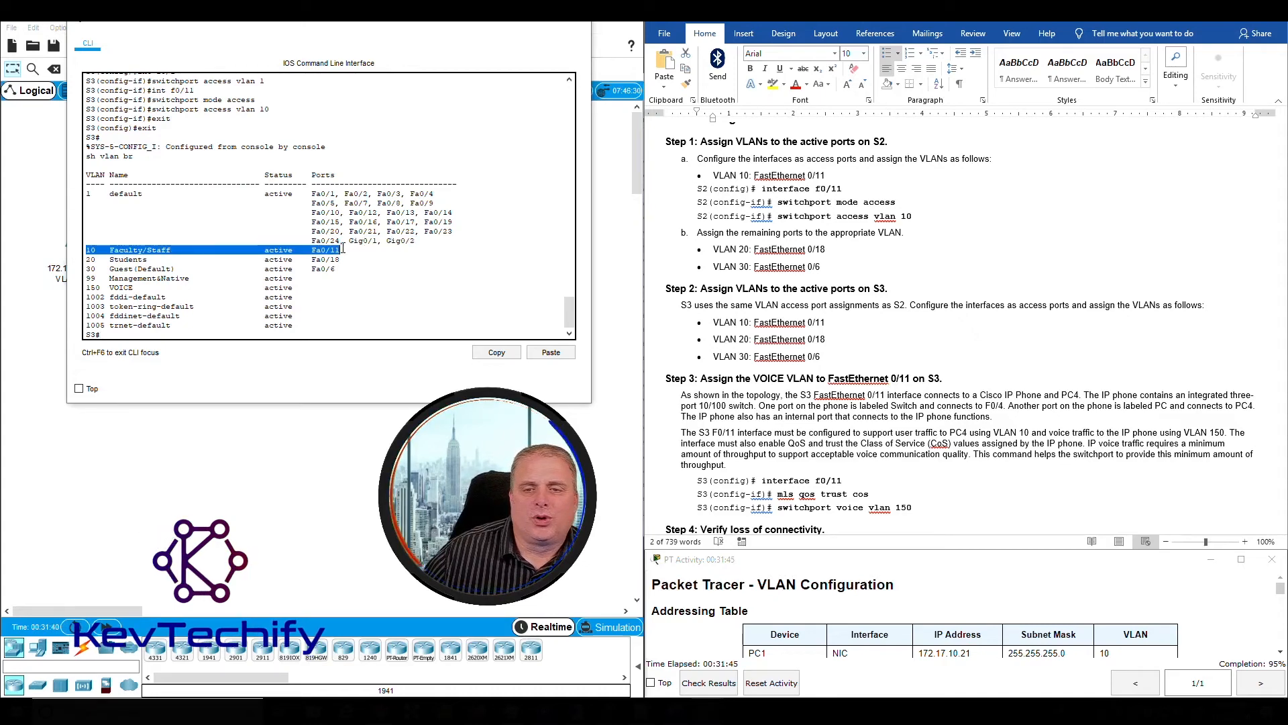
drag(714, 323, 824, 322)
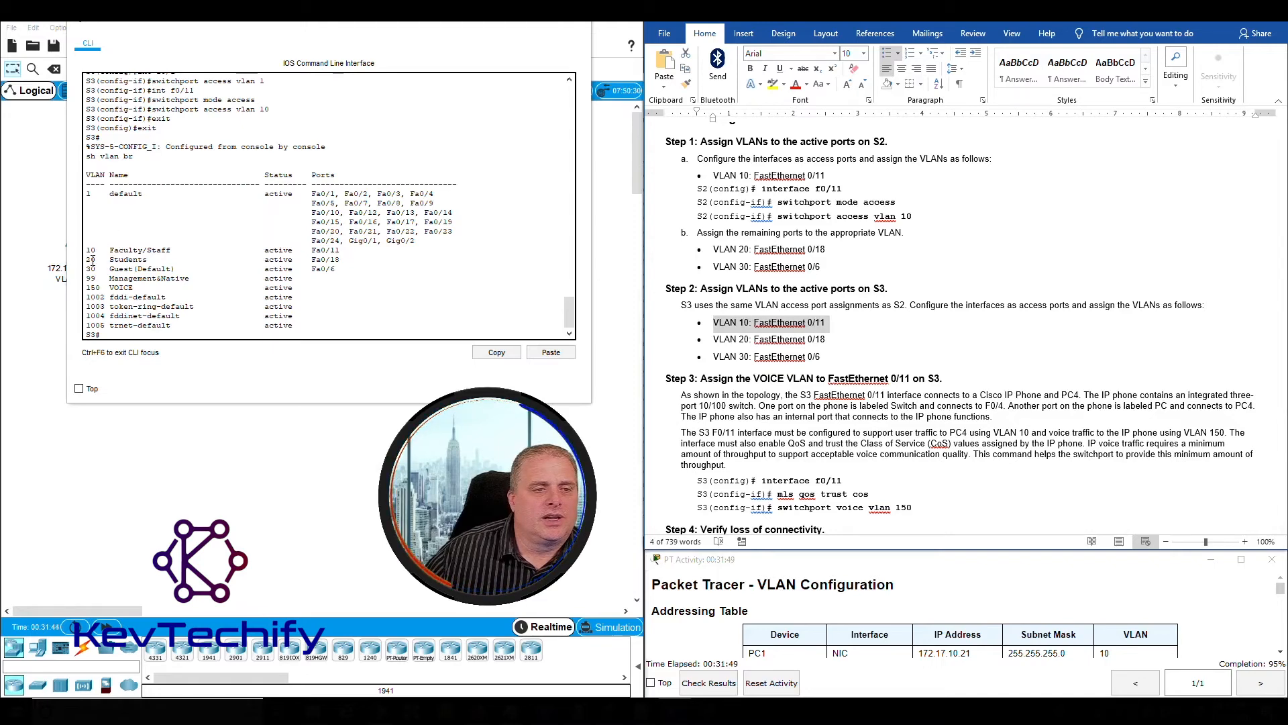
mouse_move(89, 259)
mouse_down()
mouse_move(348, 263)
mouse_move(95, 260)
mouse_up()
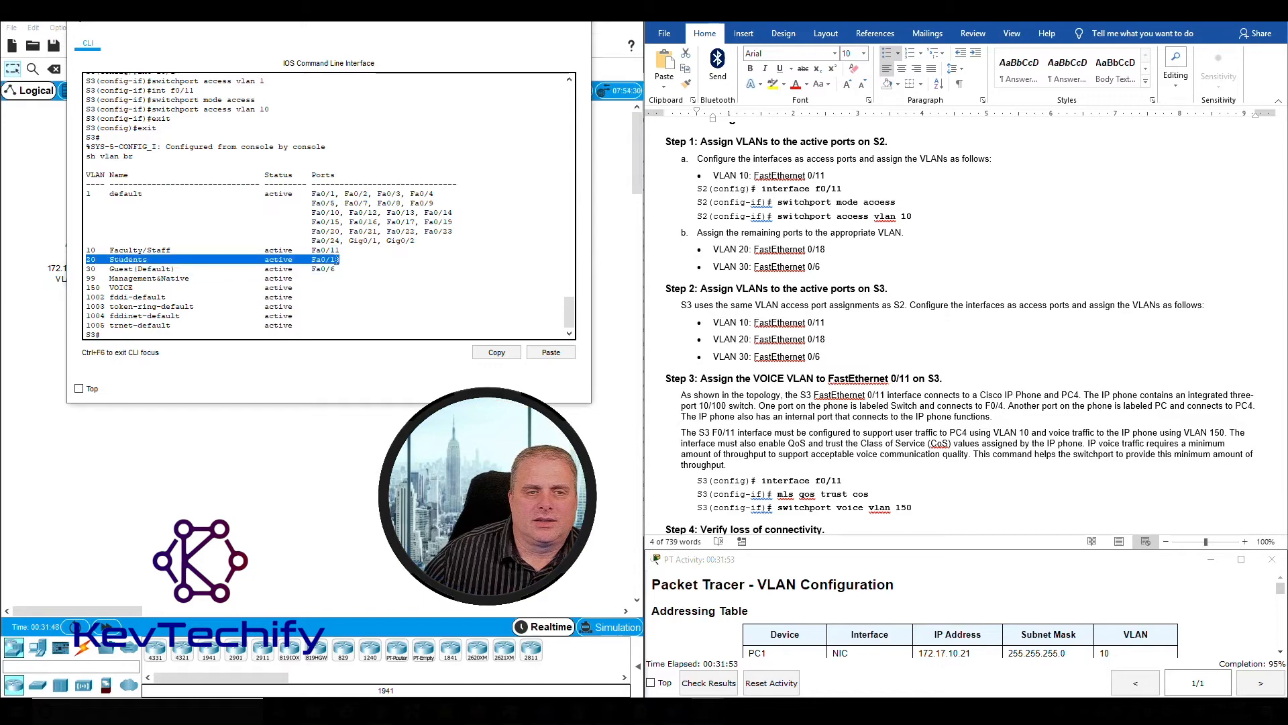
click(712, 340)
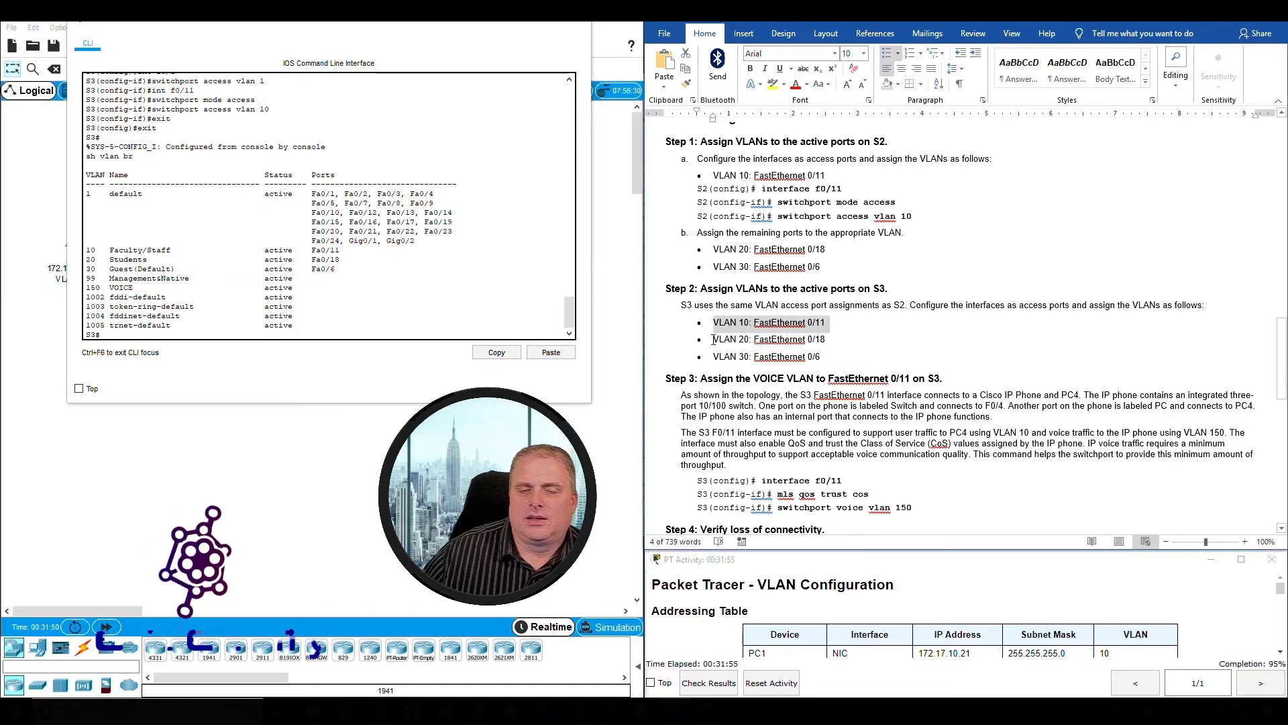
drag(711, 340, 827, 339)
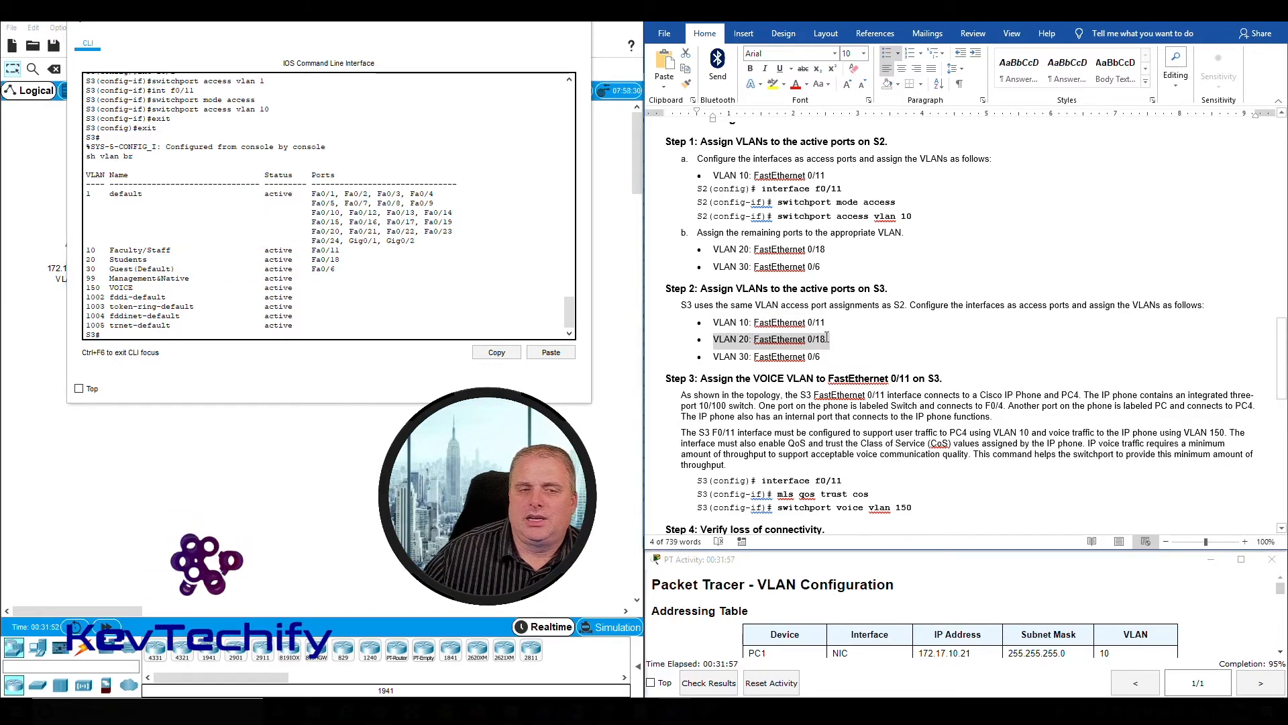
click(114, 267)
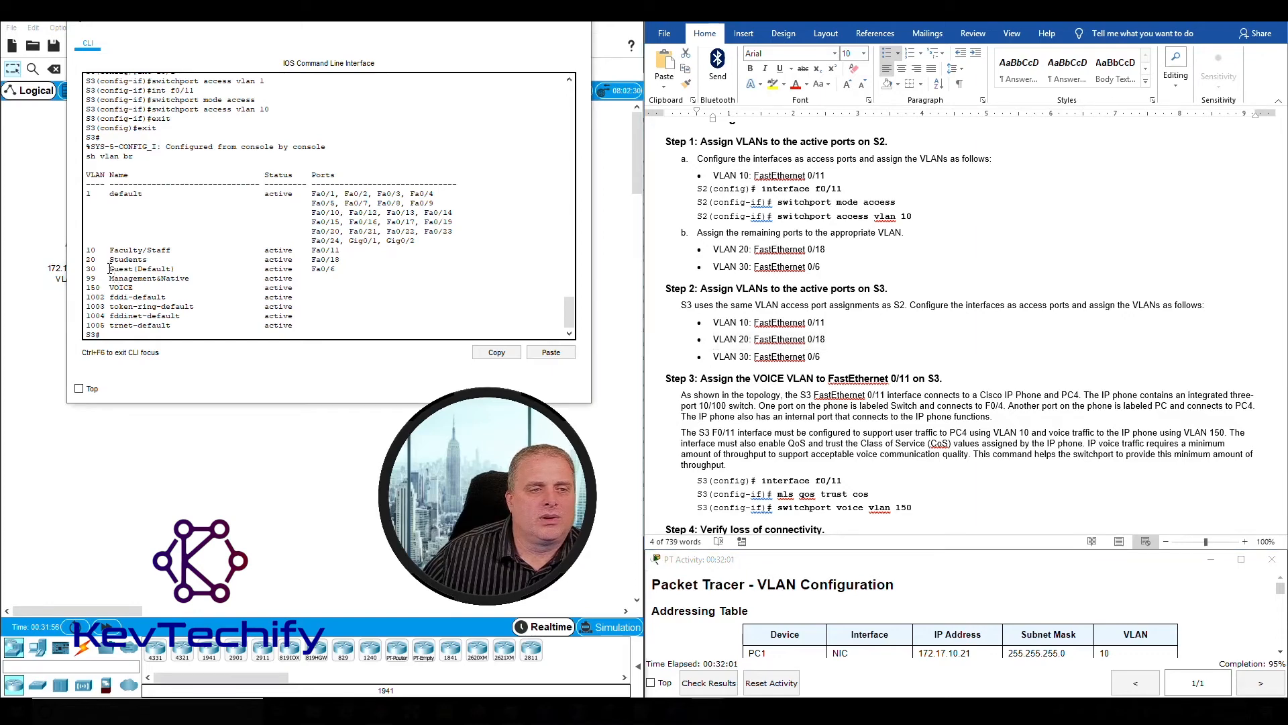
drag(88, 269, 342, 269)
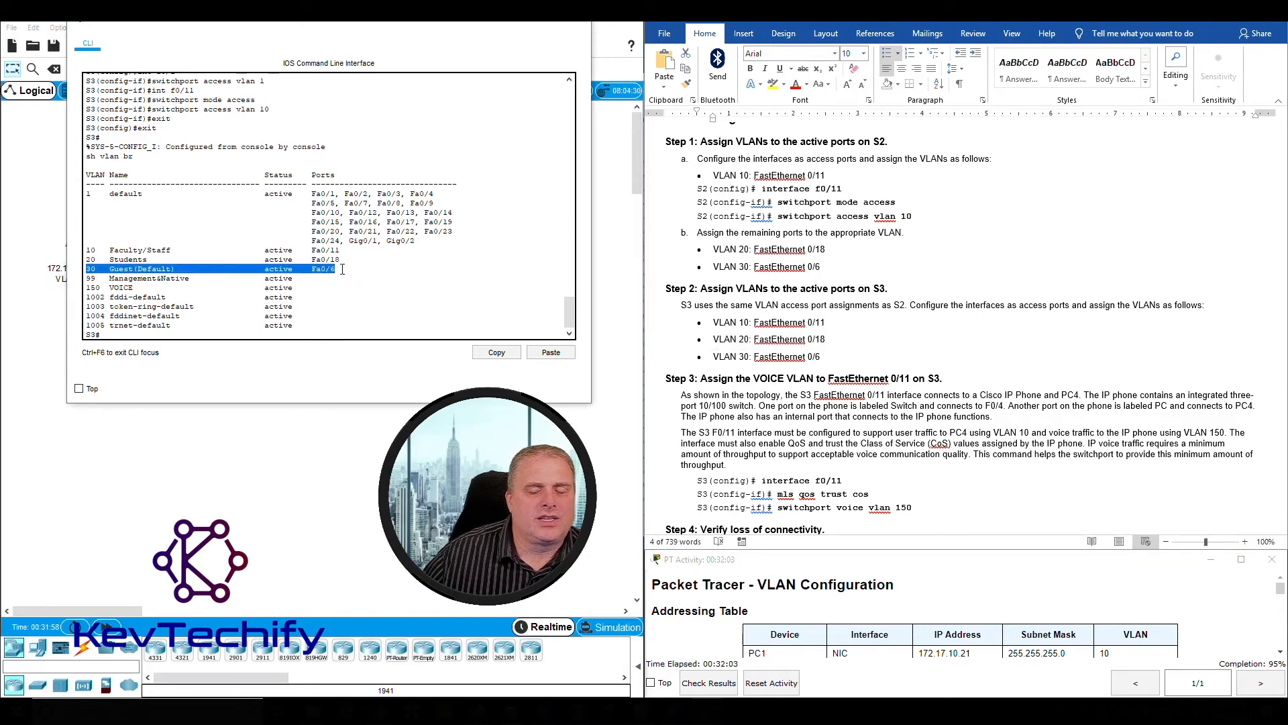
click(717, 358)
drag(713, 358, 823, 357)
Read Step 3 of the lab instructions on the voice VLAN, QoS and CoS alongside the network topology around S3.
scroll(775, 399, down, 6)
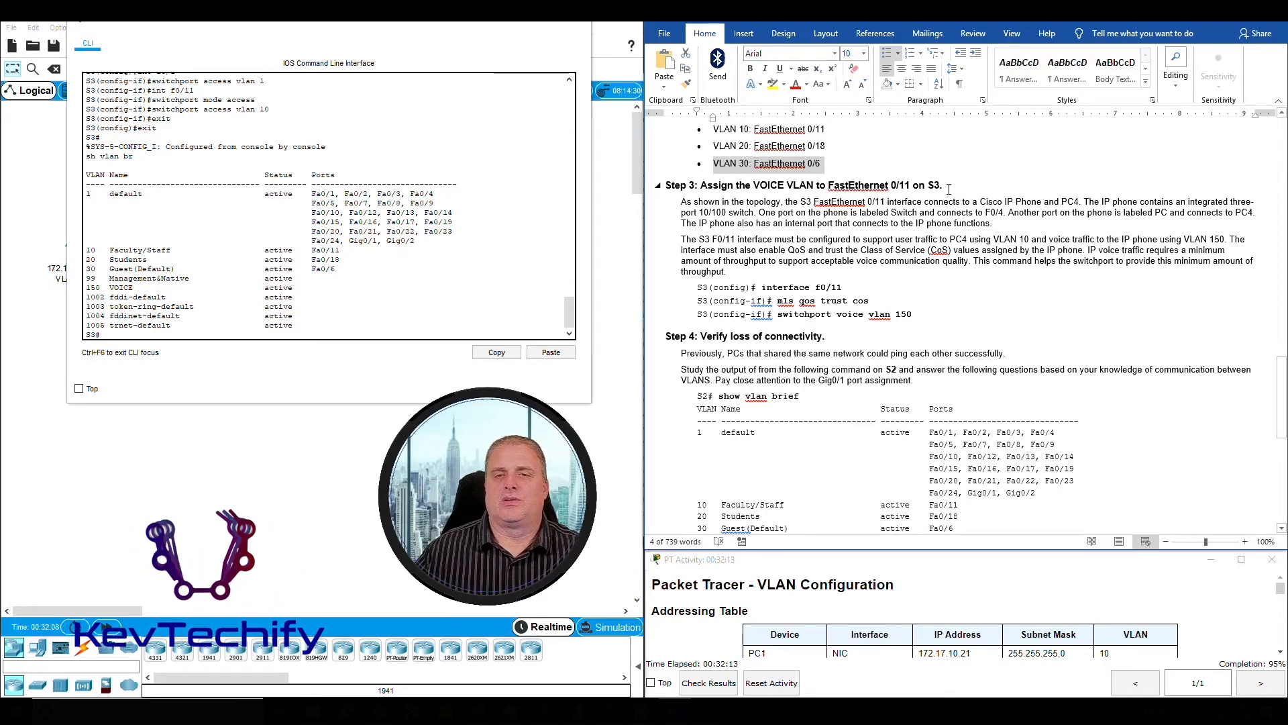
click(521, 22)
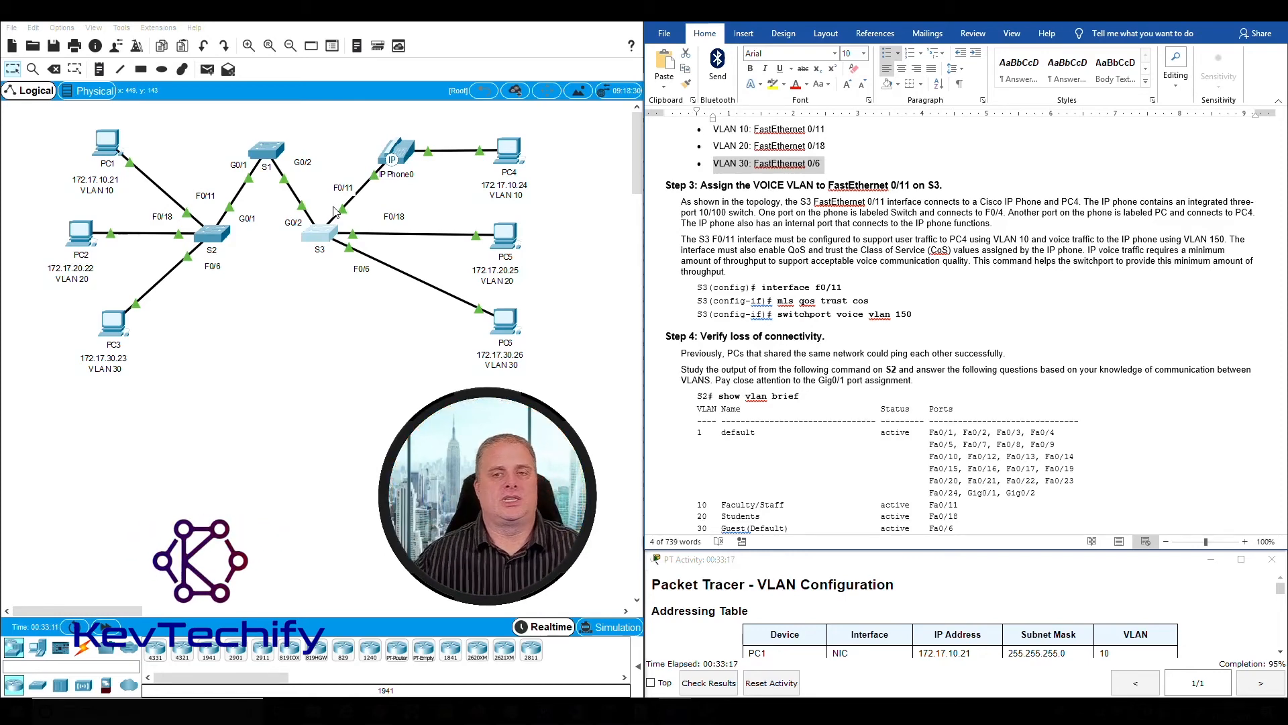
click(711, 252)
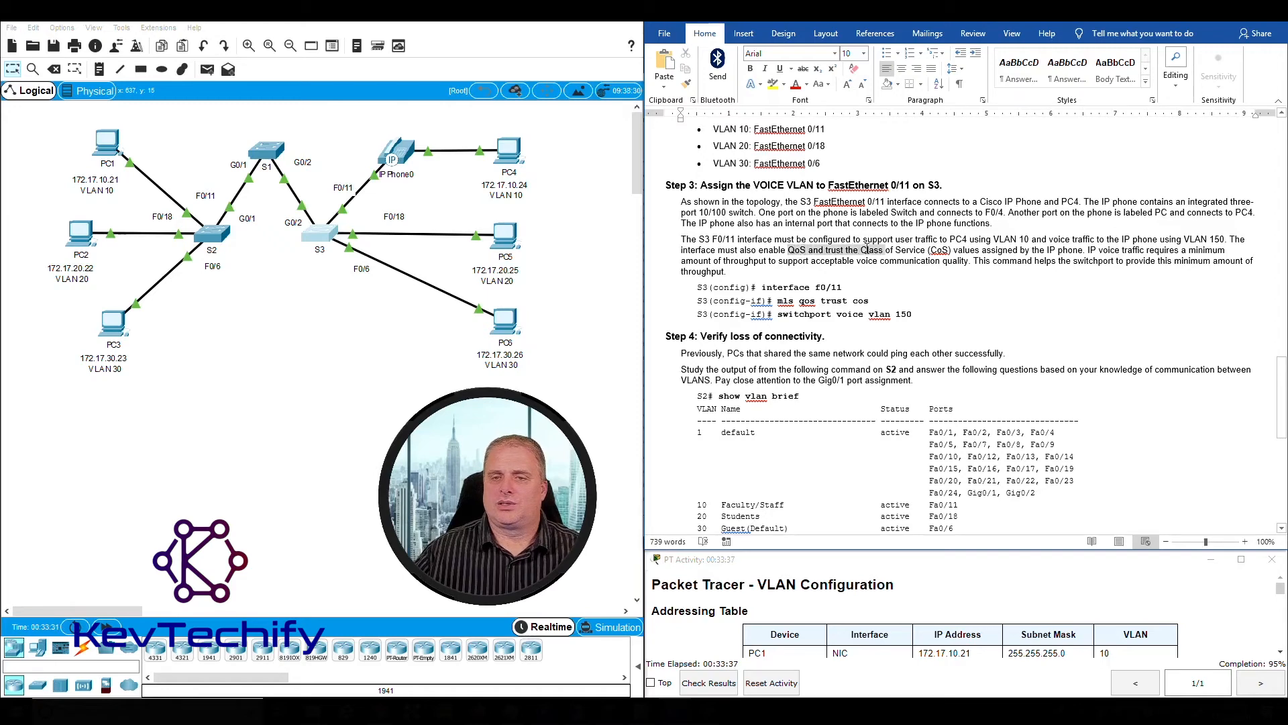
drag(928, 248, 952, 249)
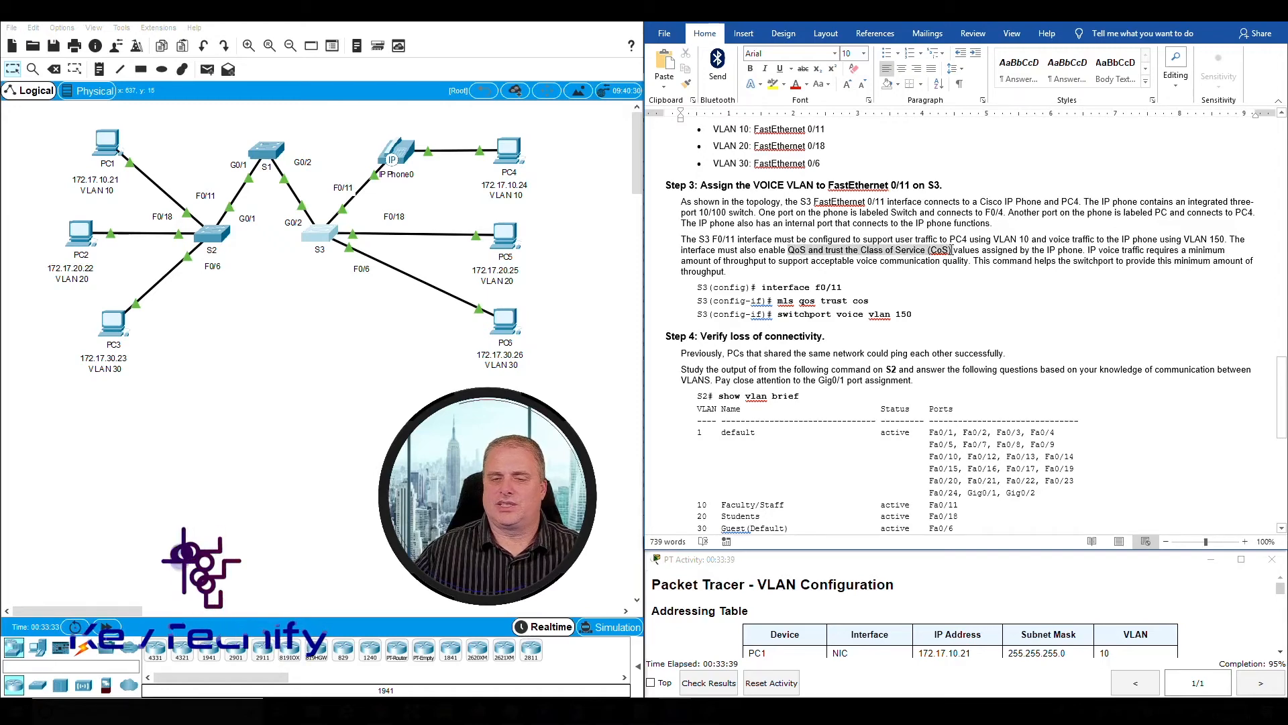
click(974, 251)
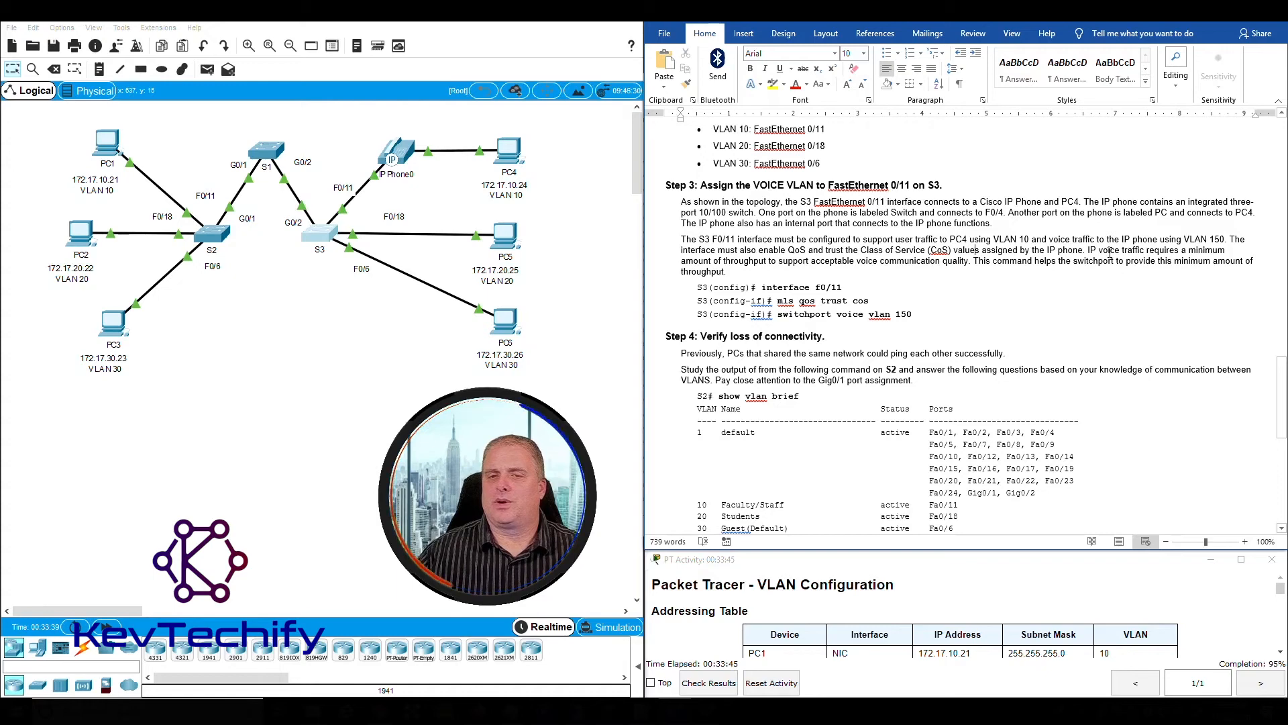
scroll(772, 189, down, 2)
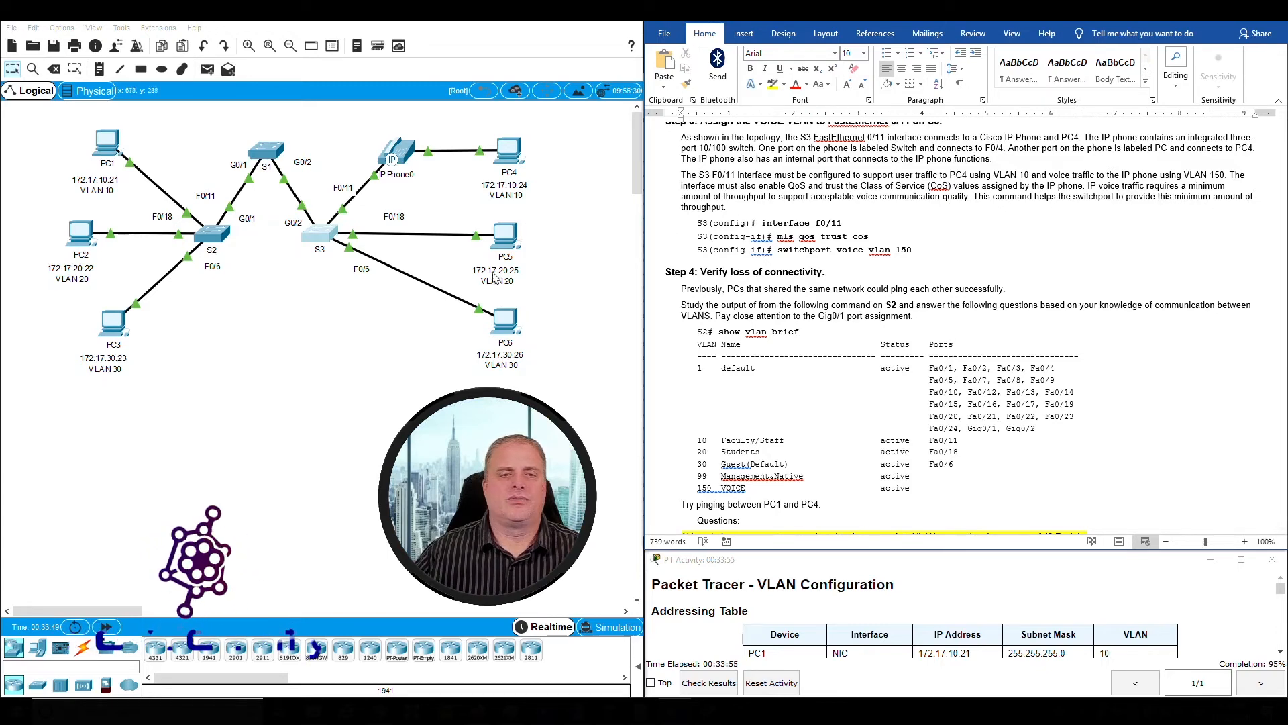
Reopen the S3 command line and review the VLAN 10 port assignment and the three voice VLAN commands in the lab instructions.
click(317, 231)
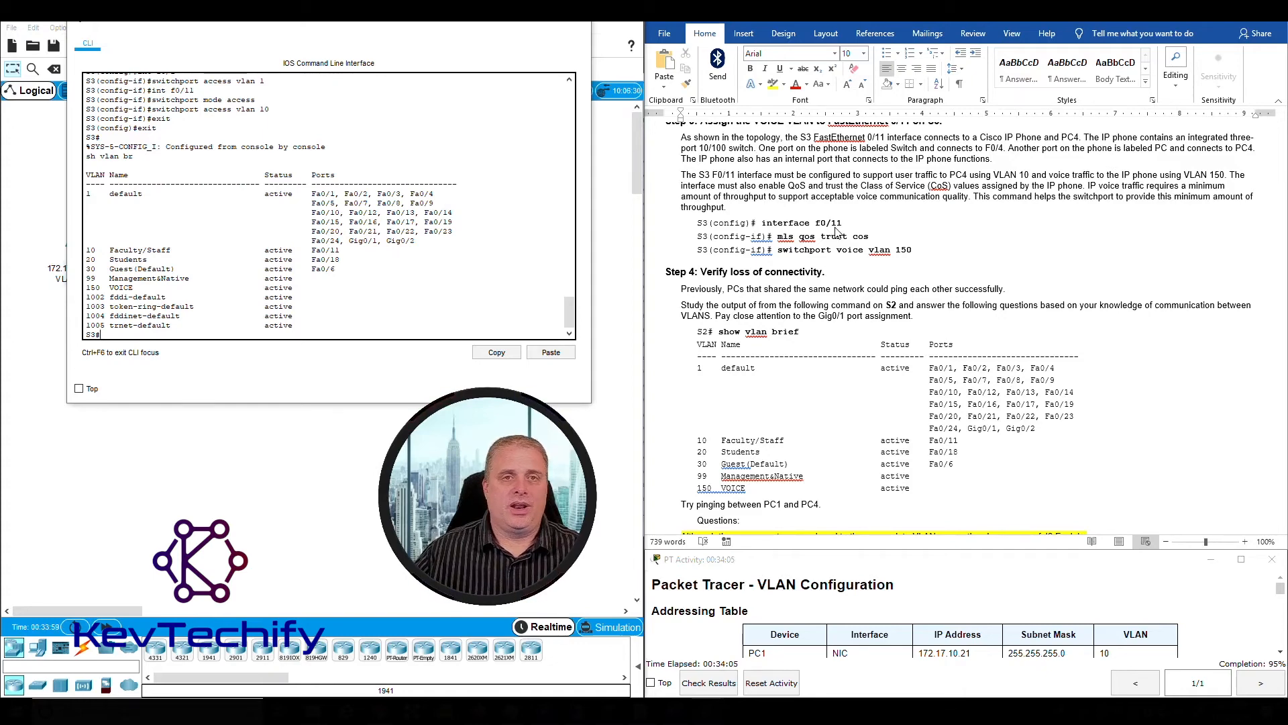
scroll(835, 232, up, 5)
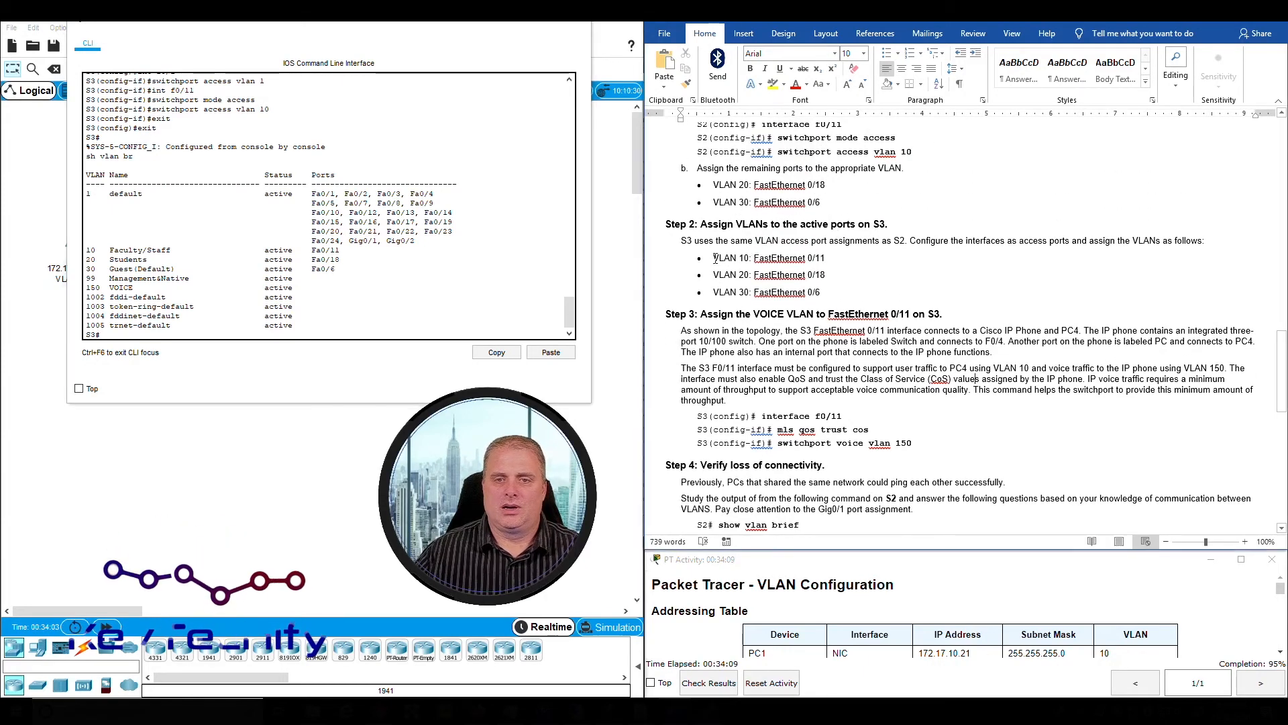
drag(714, 258, 846, 257)
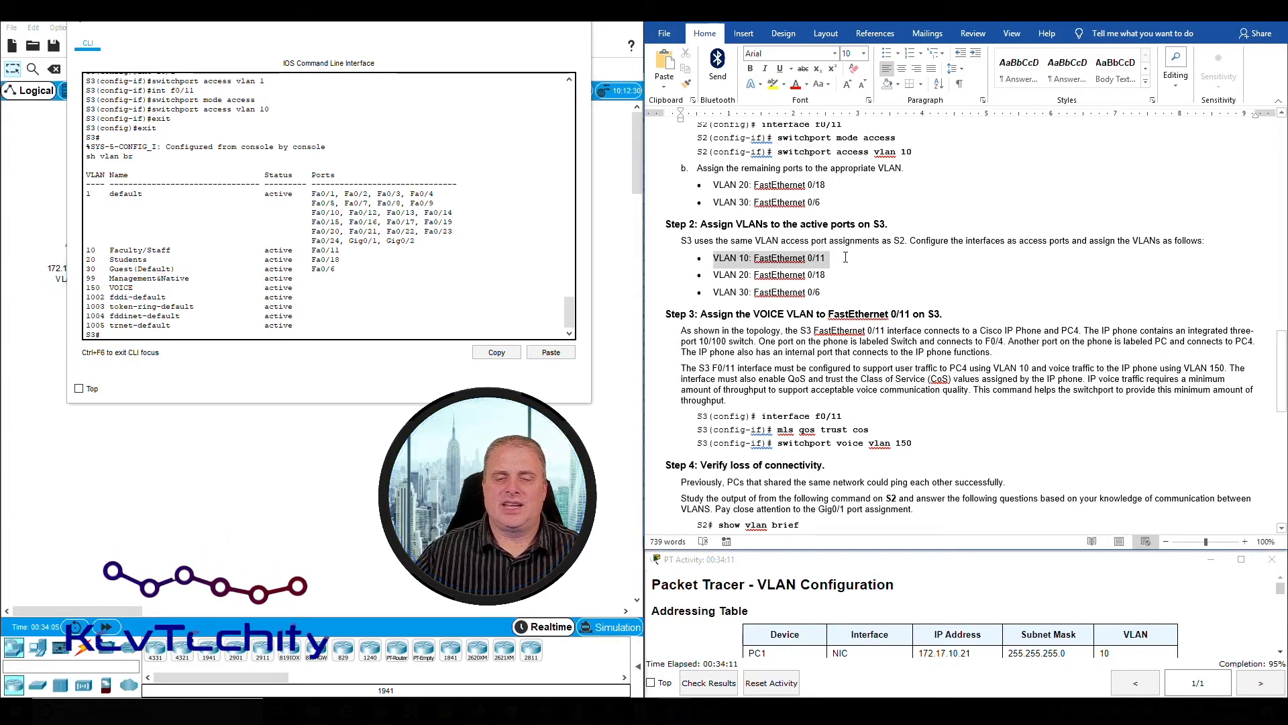
scroll(789, 243, down, 4)
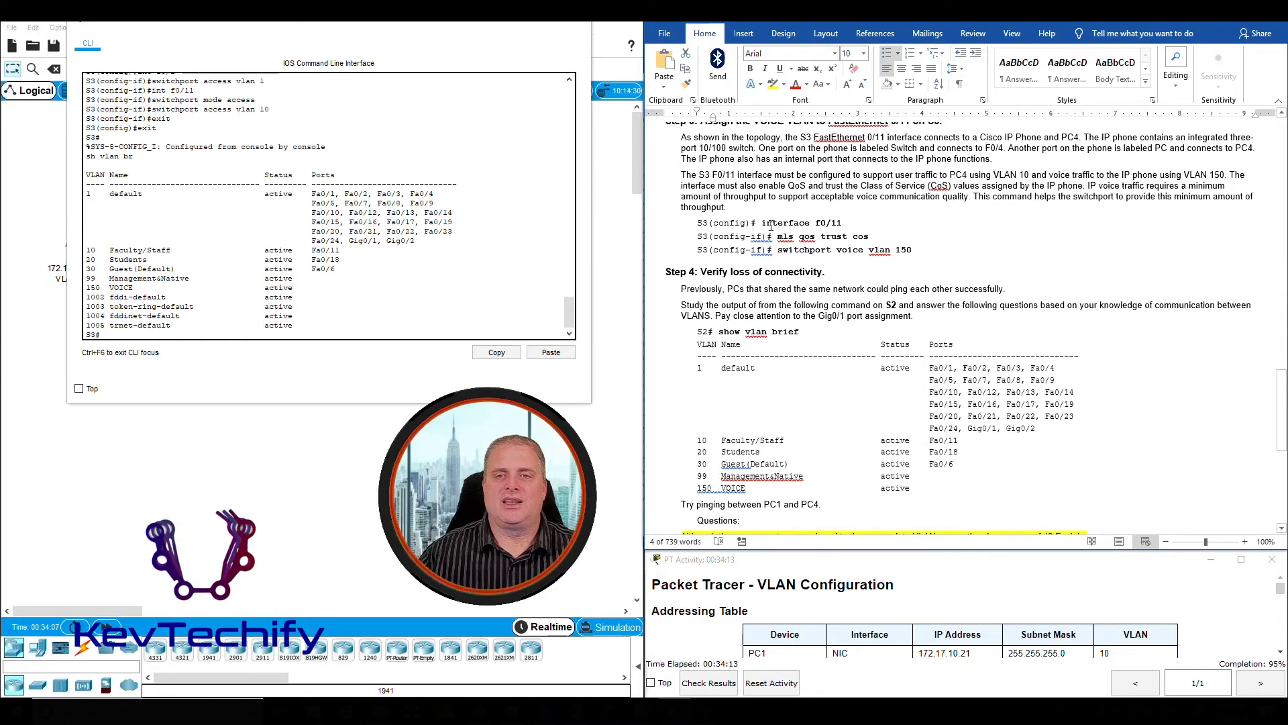
click(763, 223)
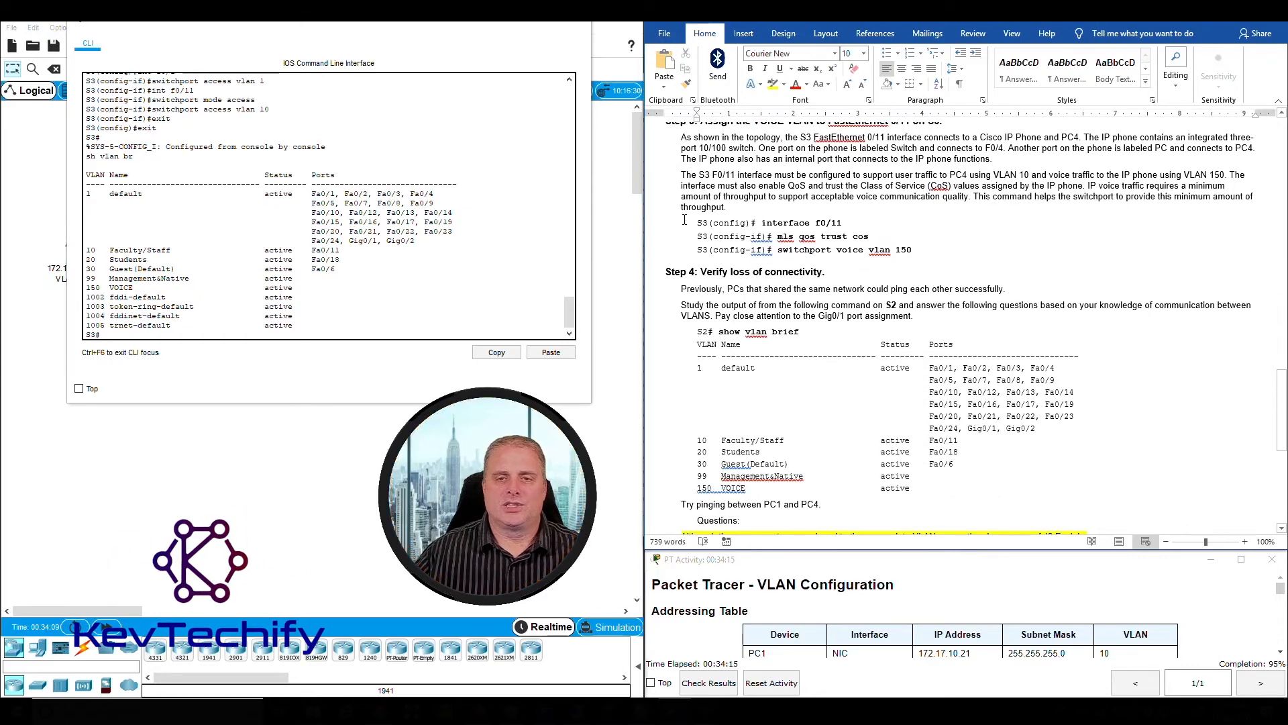
drag(696, 223, 877, 236)
click(730, 237)
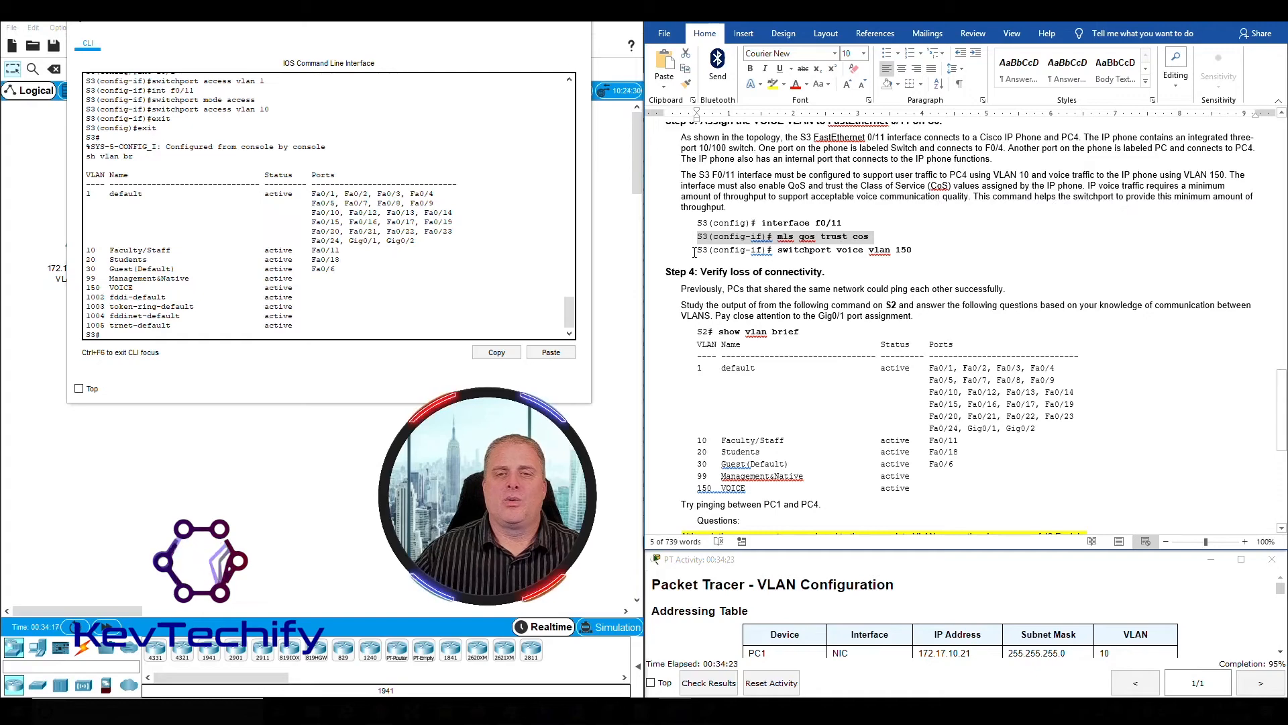
drag(695, 251, 913, 251)
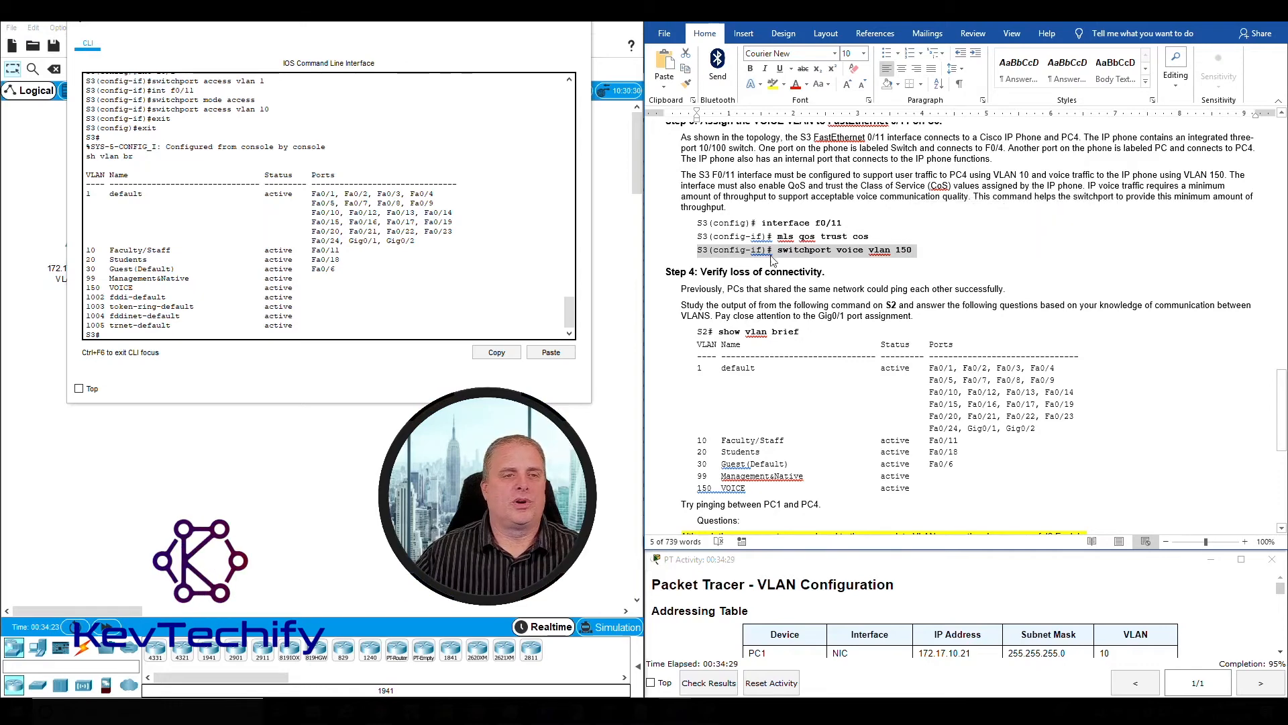
Enter configuration mode on S3 and make interface f0/11 trust CoS values with mls qos trust cos.
click(190, 333)
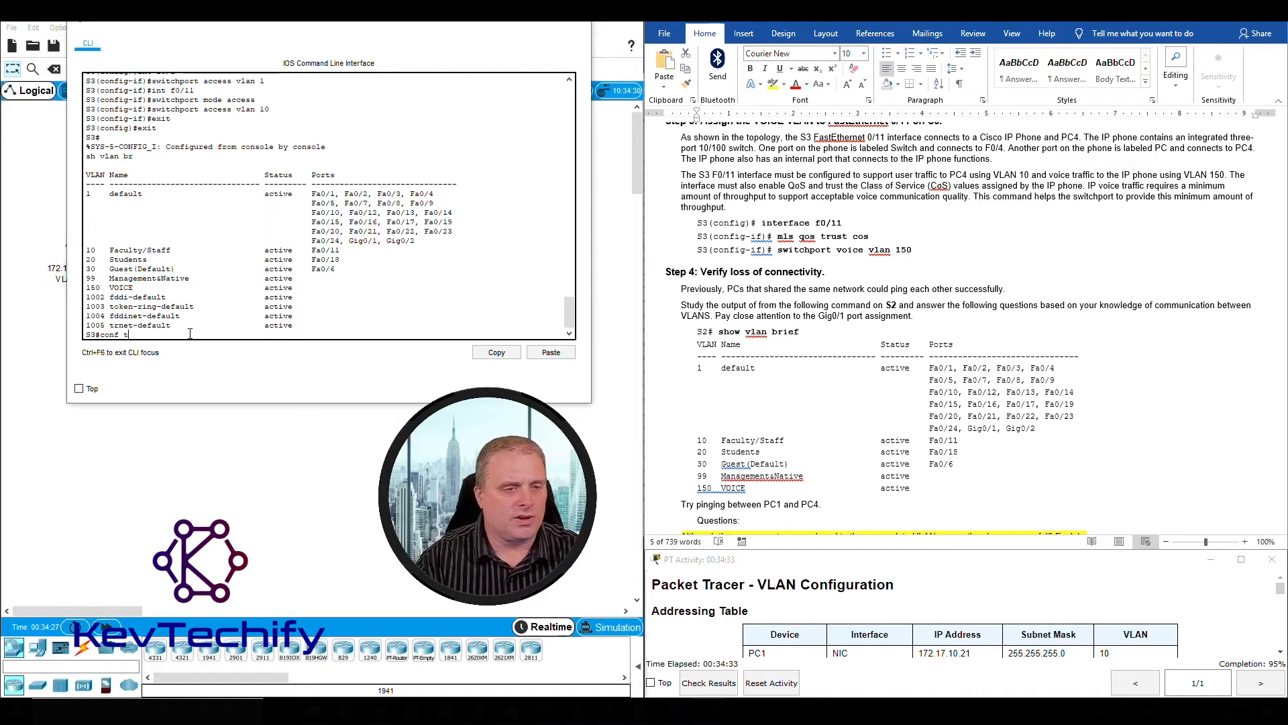
text(conf t)
key(Return)
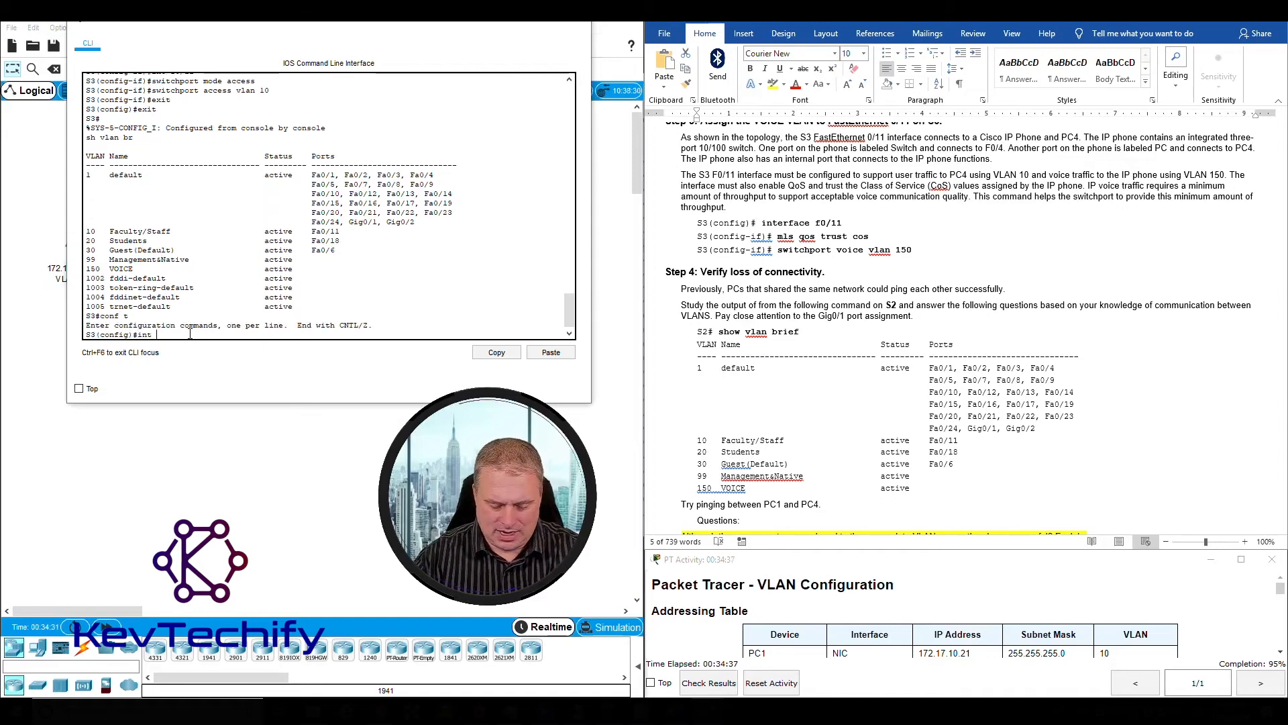
text(int f0/11)
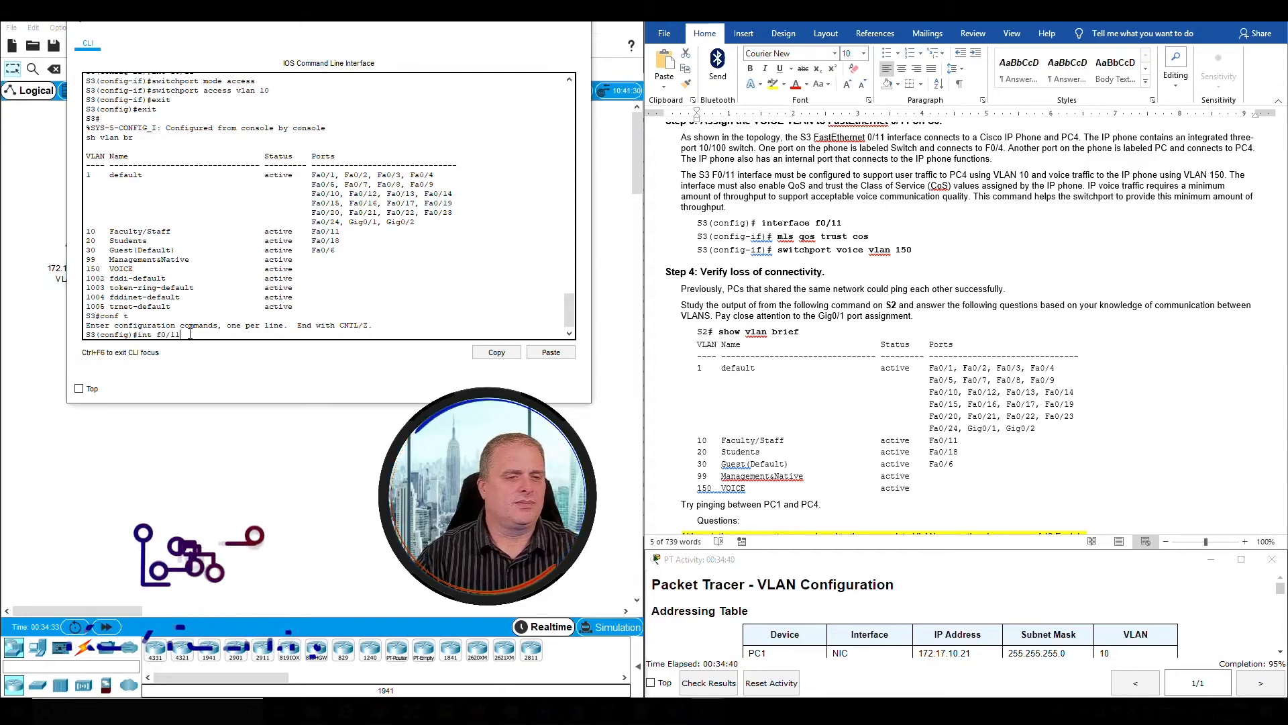
key(Return)
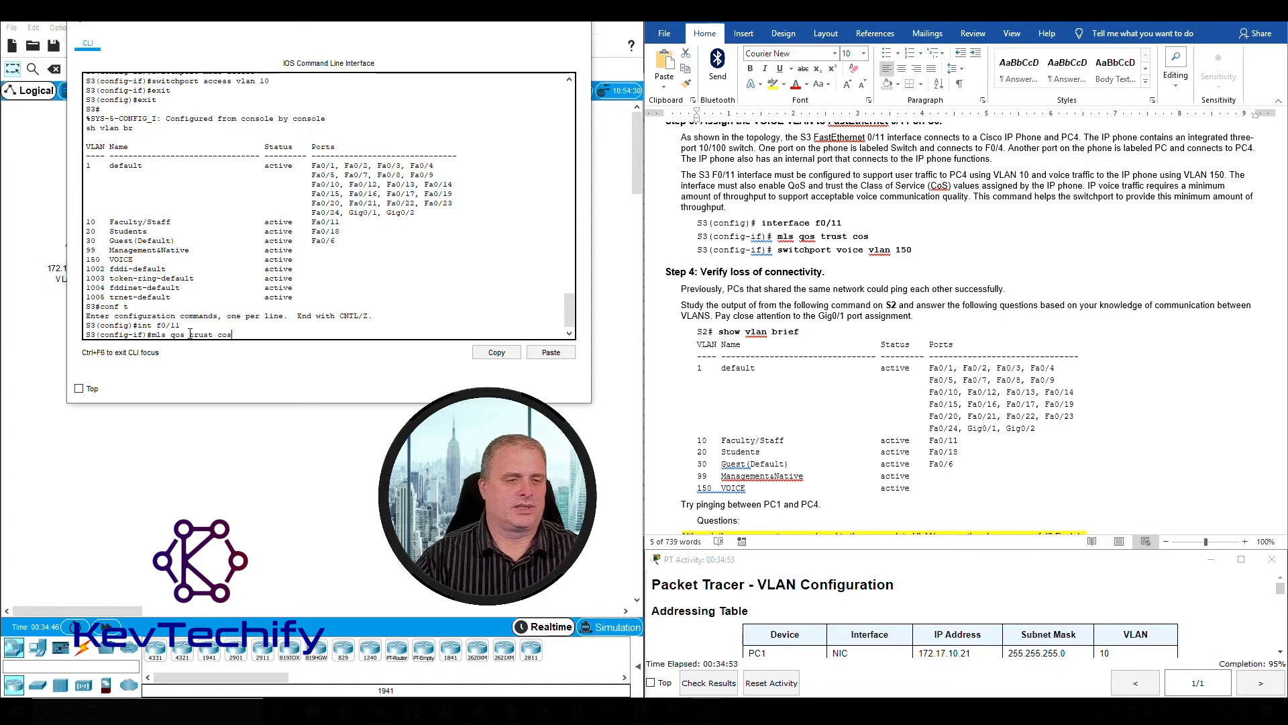
key(Return)
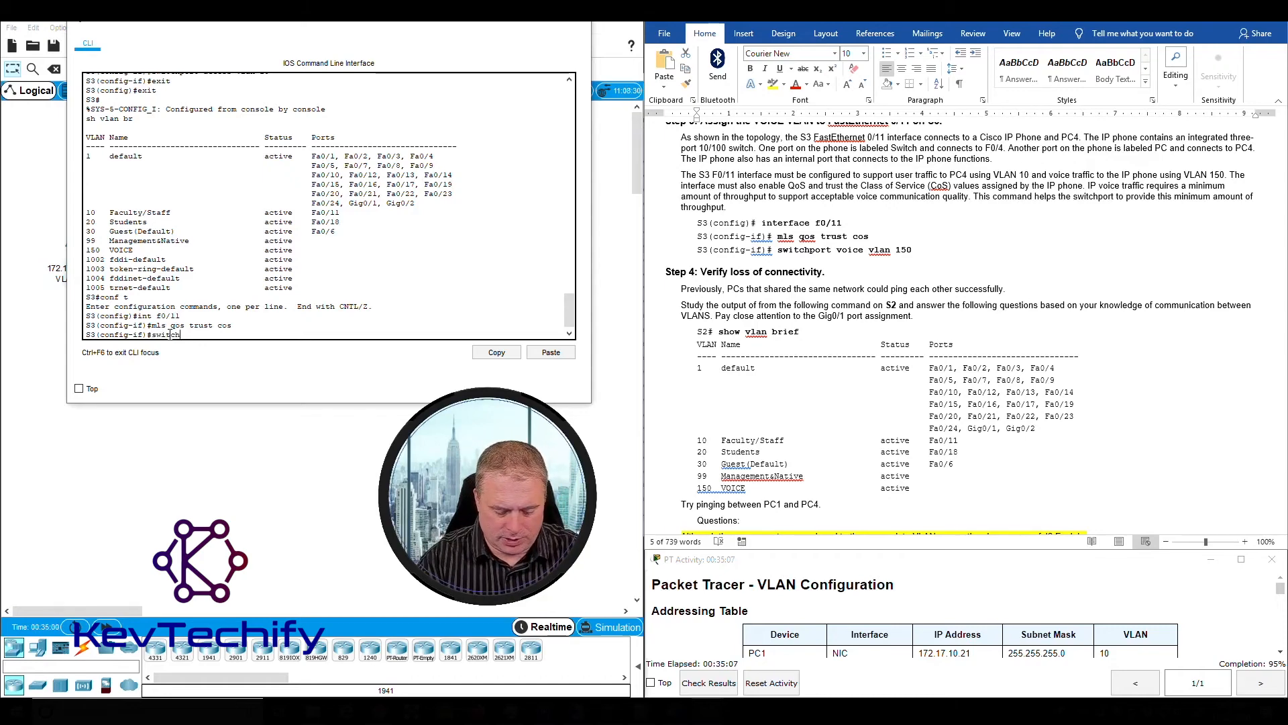
Assign voice VLAN 150 to interface f0/11 on S3 with switchport voice vlan 150 and exit configuration mode.
text(rt )
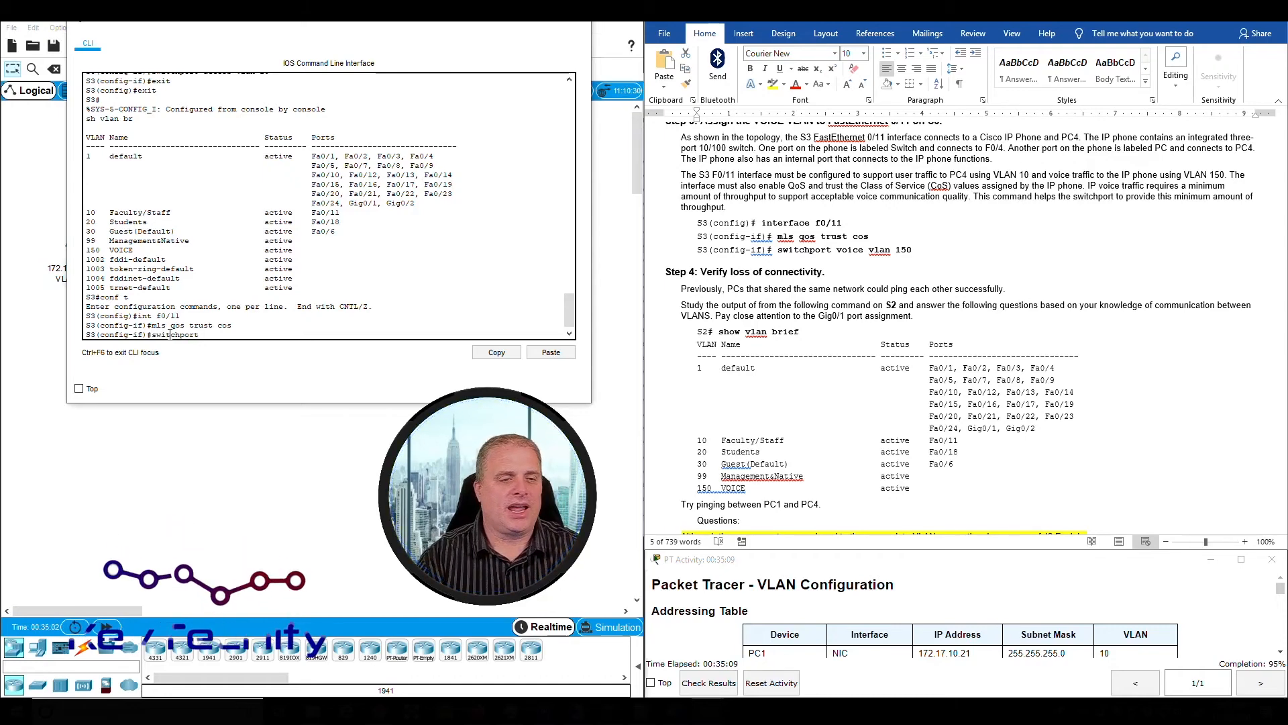
text(voice vlan 150)
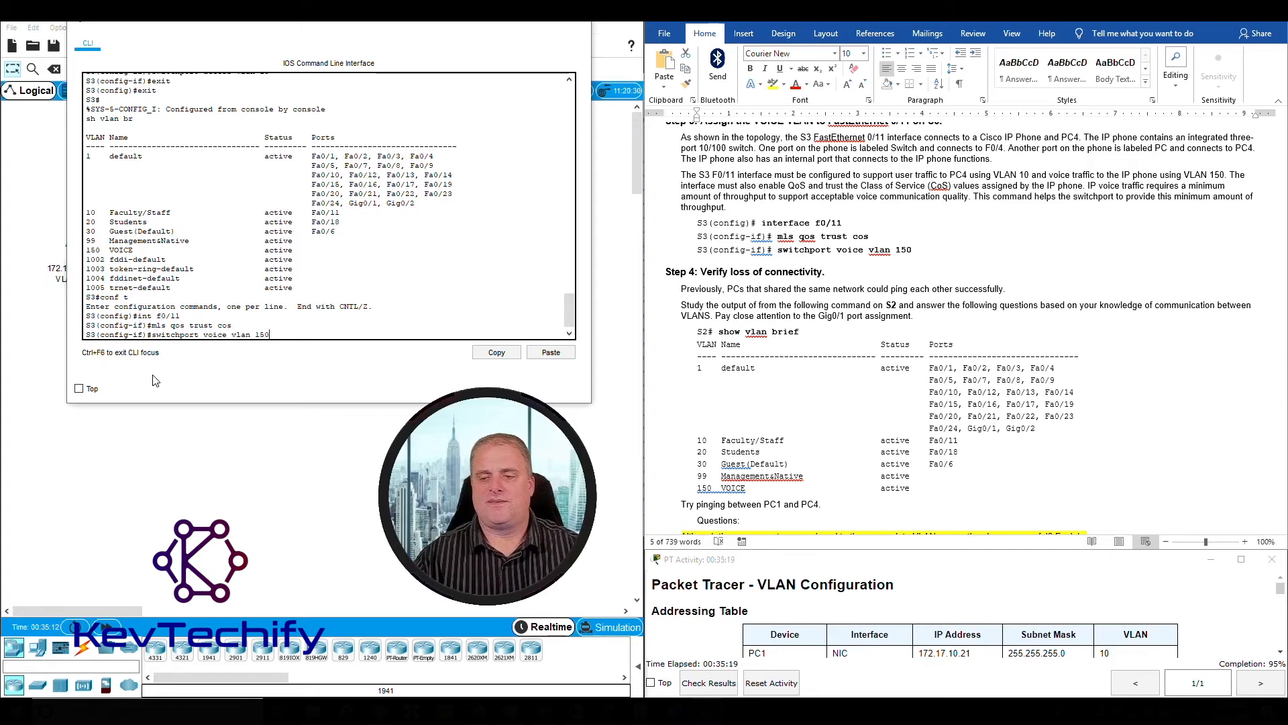
key(Return)
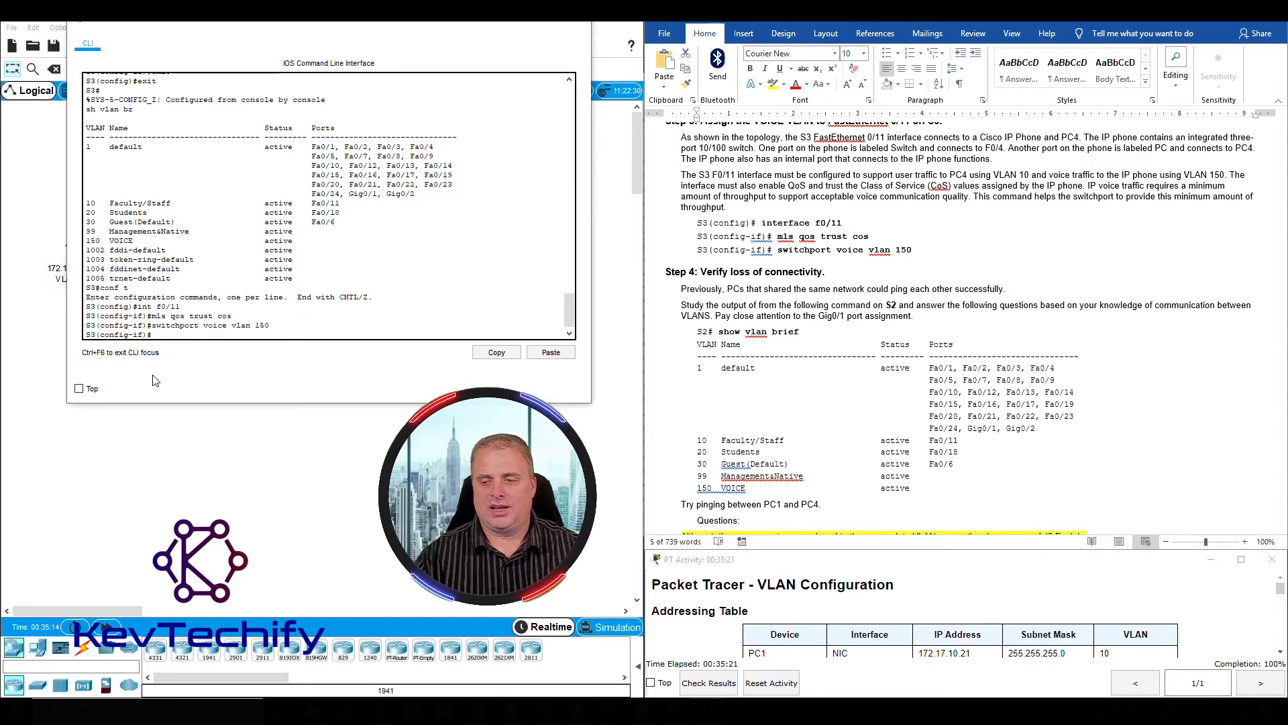
text(exit)
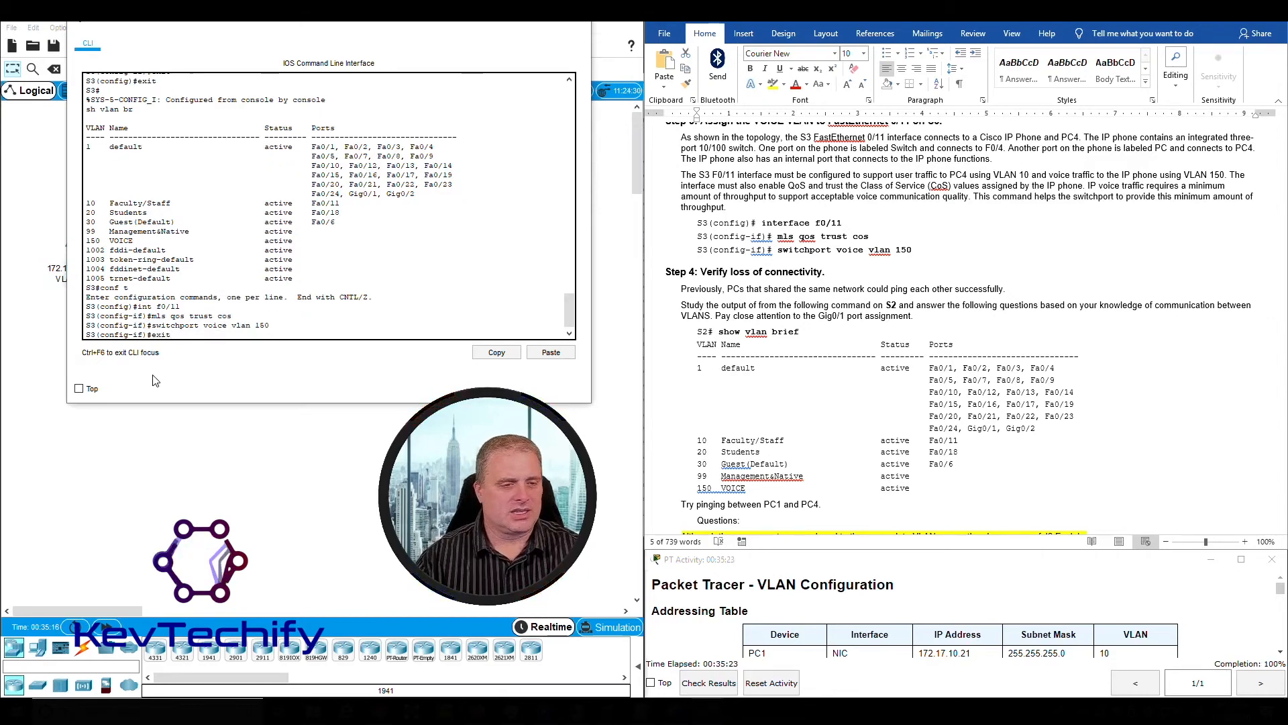
key(Return)
text(exit)
key(Return)
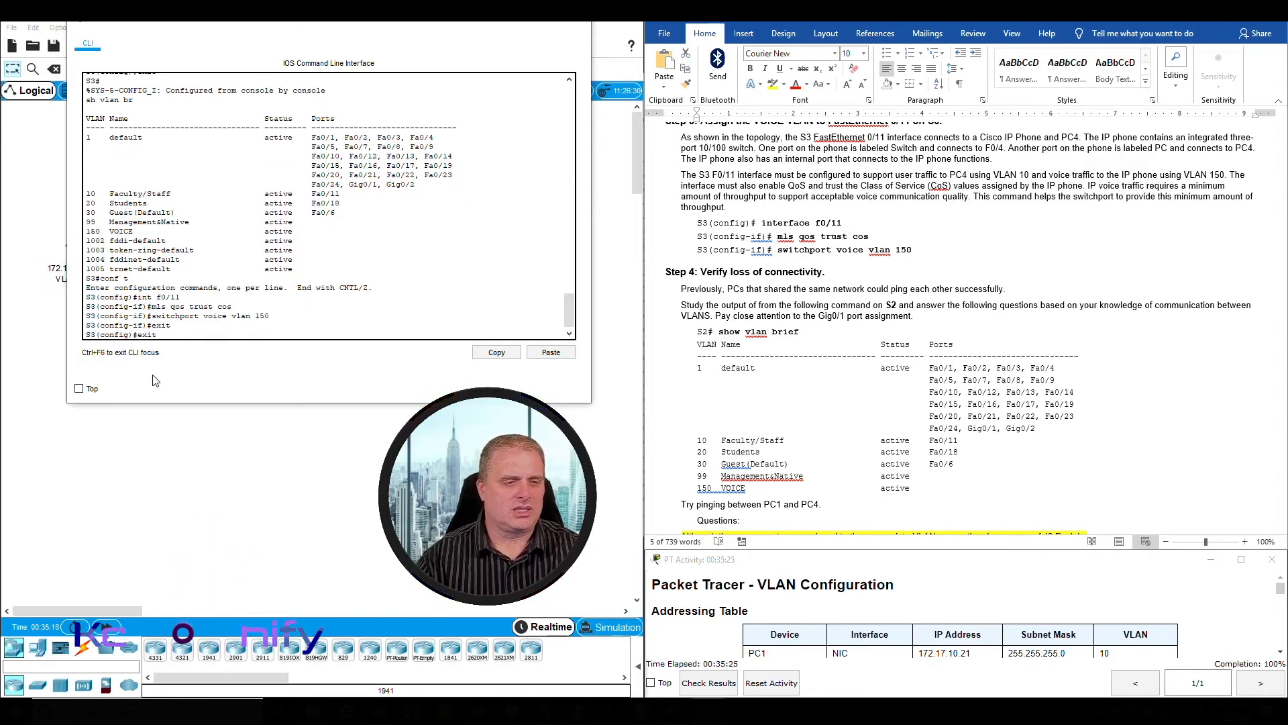
key(Return)
key(Return)
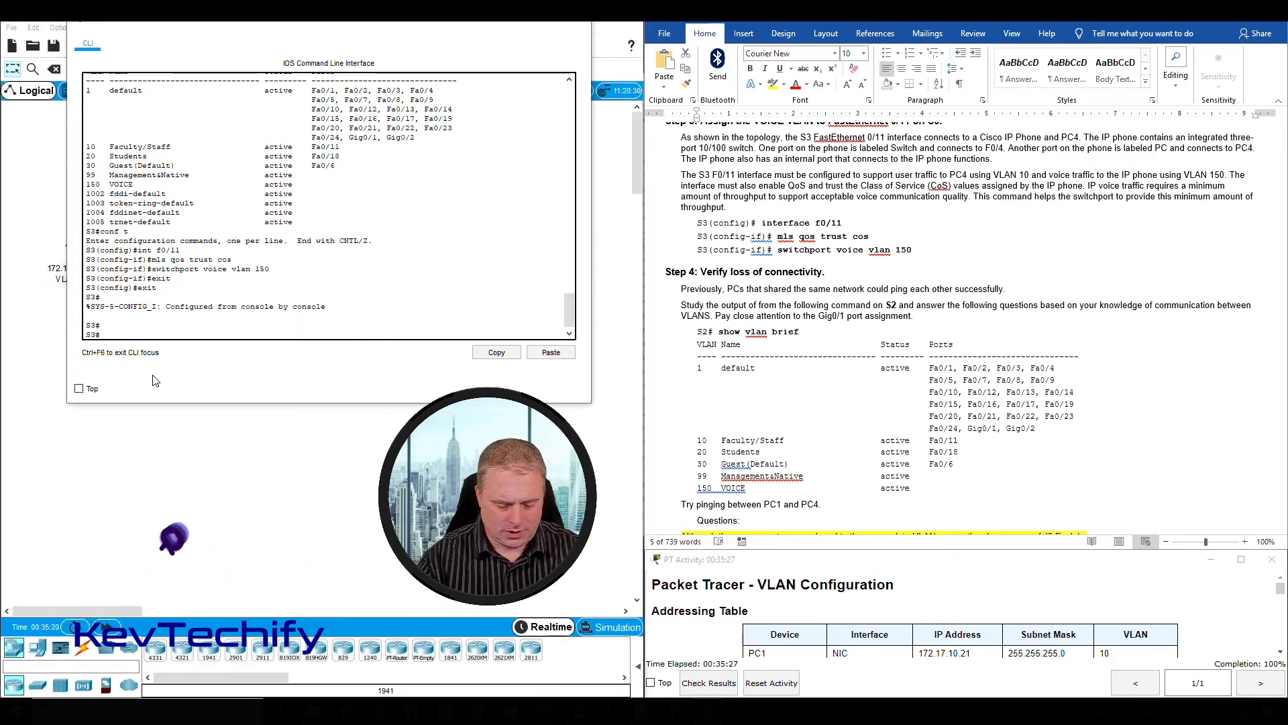
Show the VLAN brief on S3 and check the port assignments in the VLAN 10 and VLAN 150 rows.
text(sho vlan br)
key(Return)
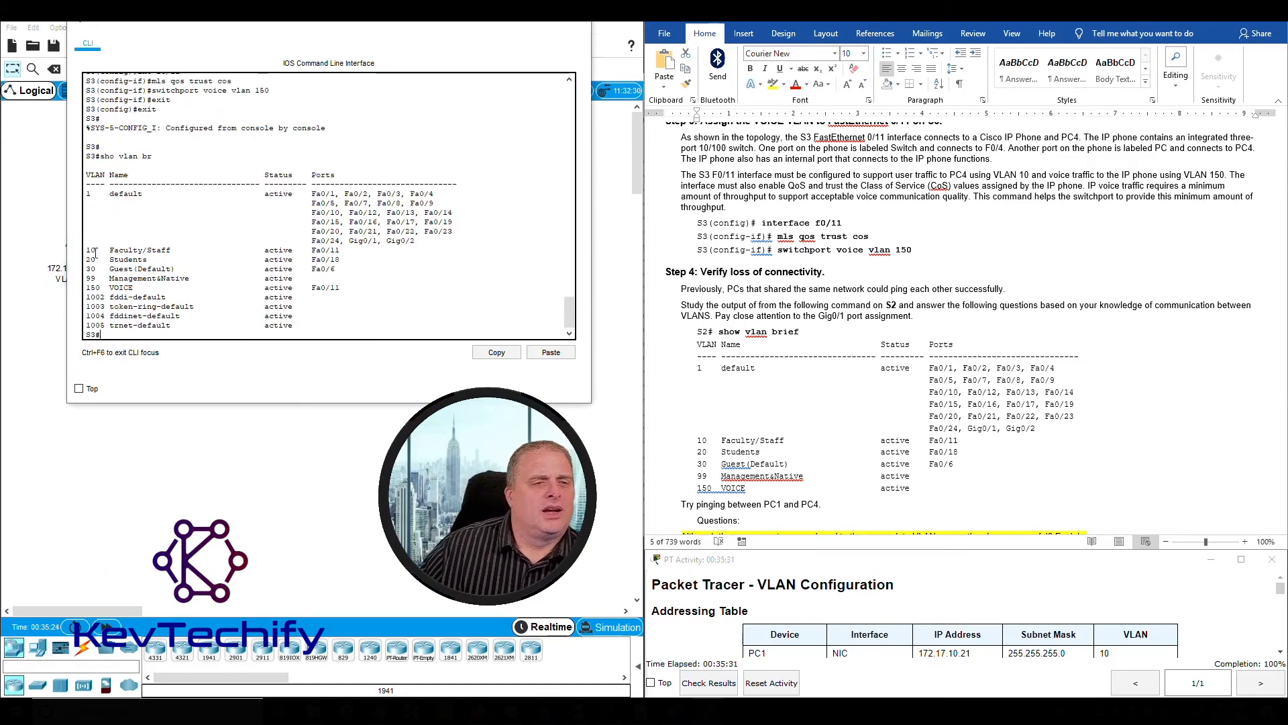
drag(89, 250, 342, 250)
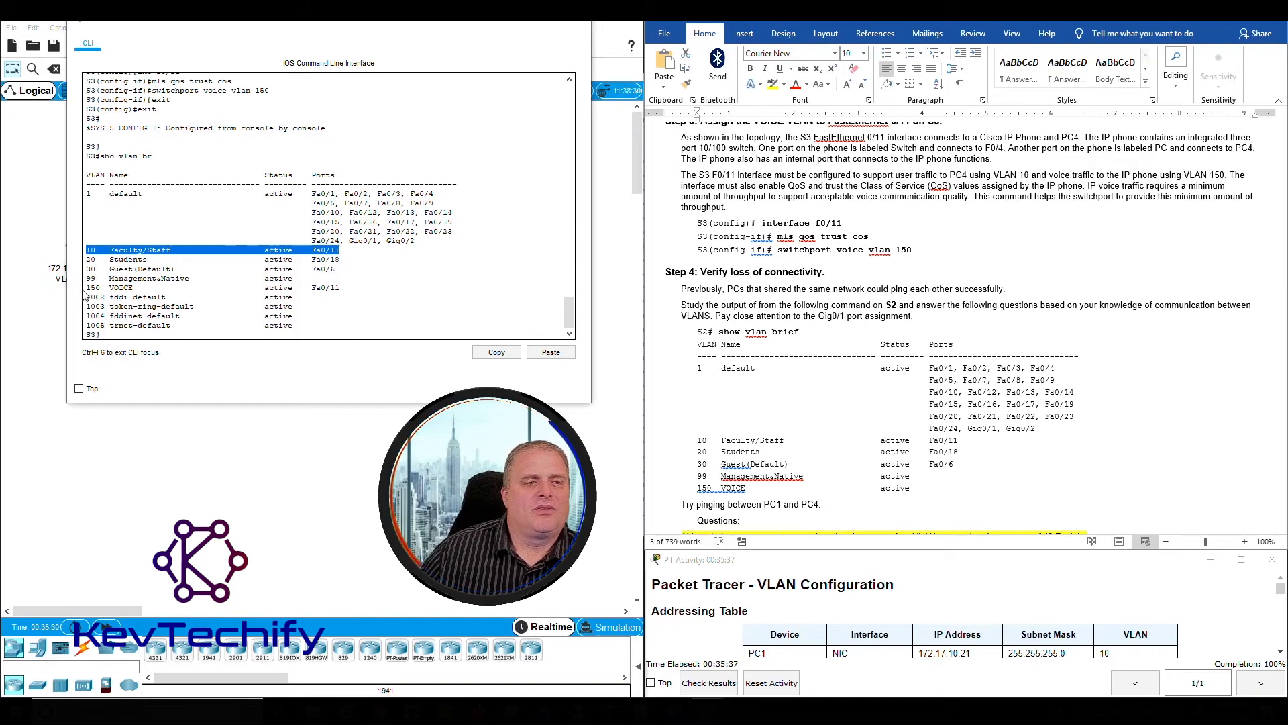
drag(87, 287, 342, 286)
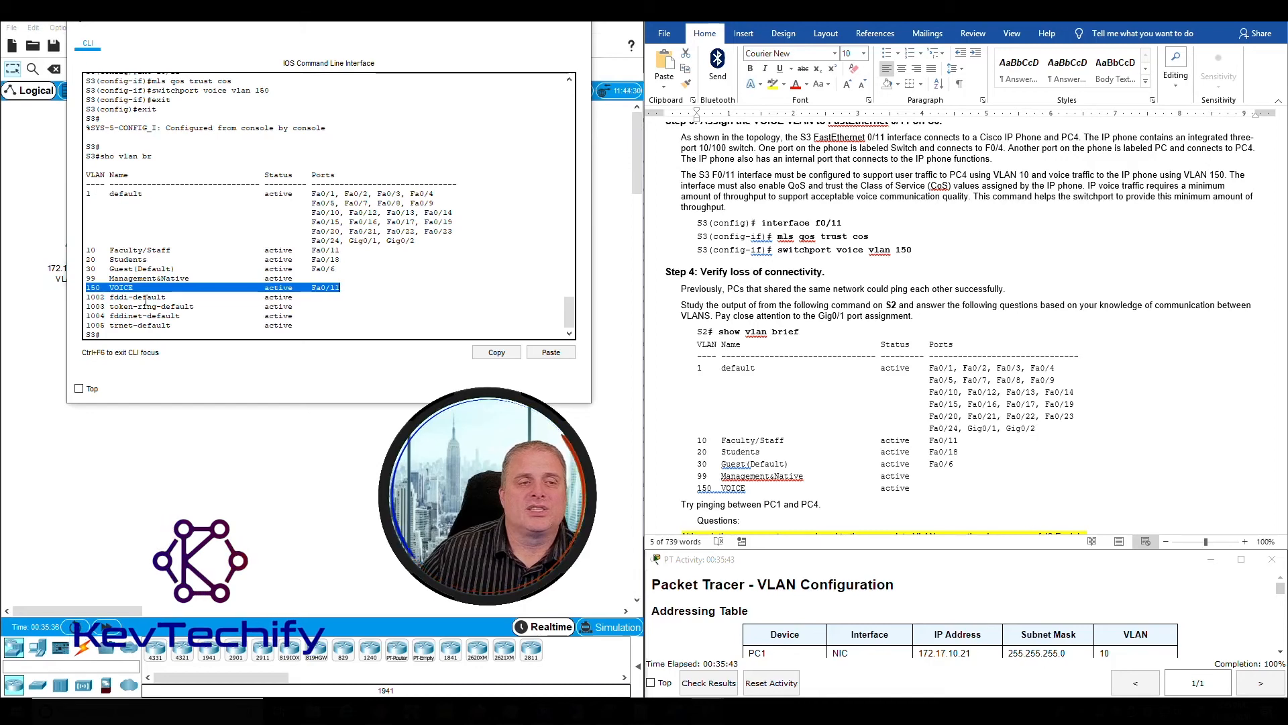
click(110, 280)
drag(113, 287, 328, 293)
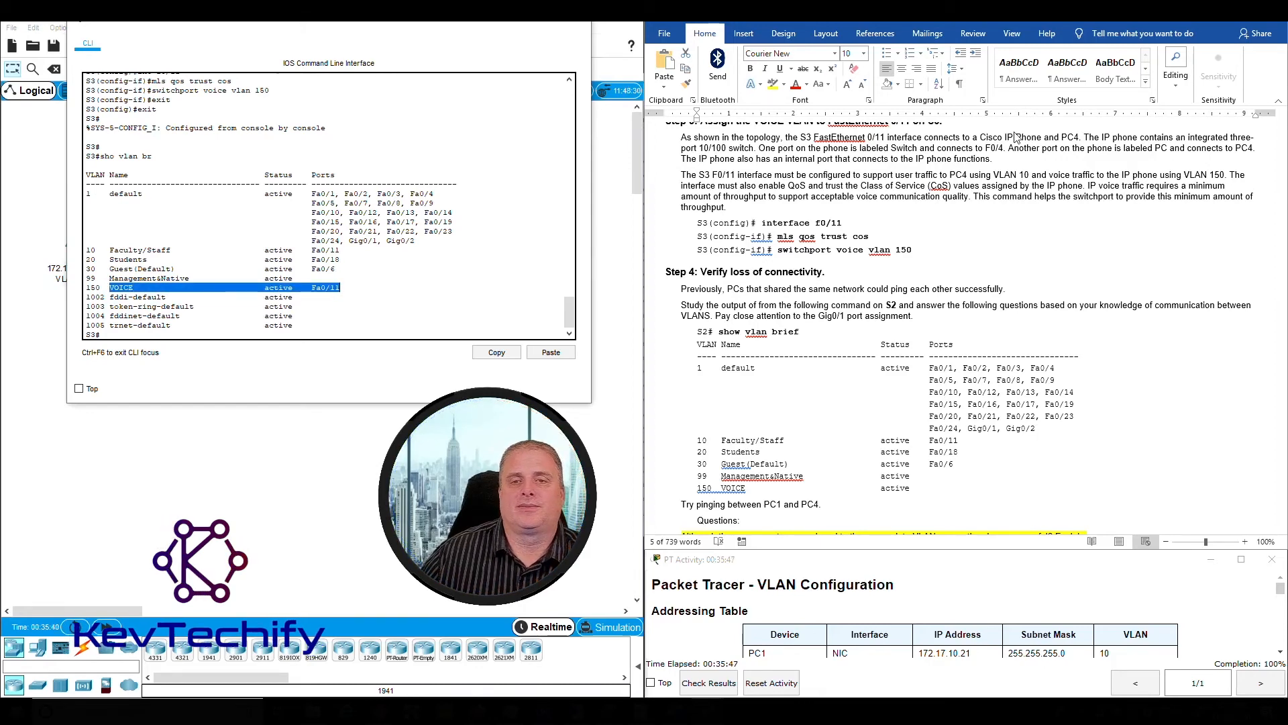
Read Step 4 of the lab instructions and study the S2 show vlan brief output, especially the VLAN of port Gig0/1.
scroll(876, 312, down, 3)
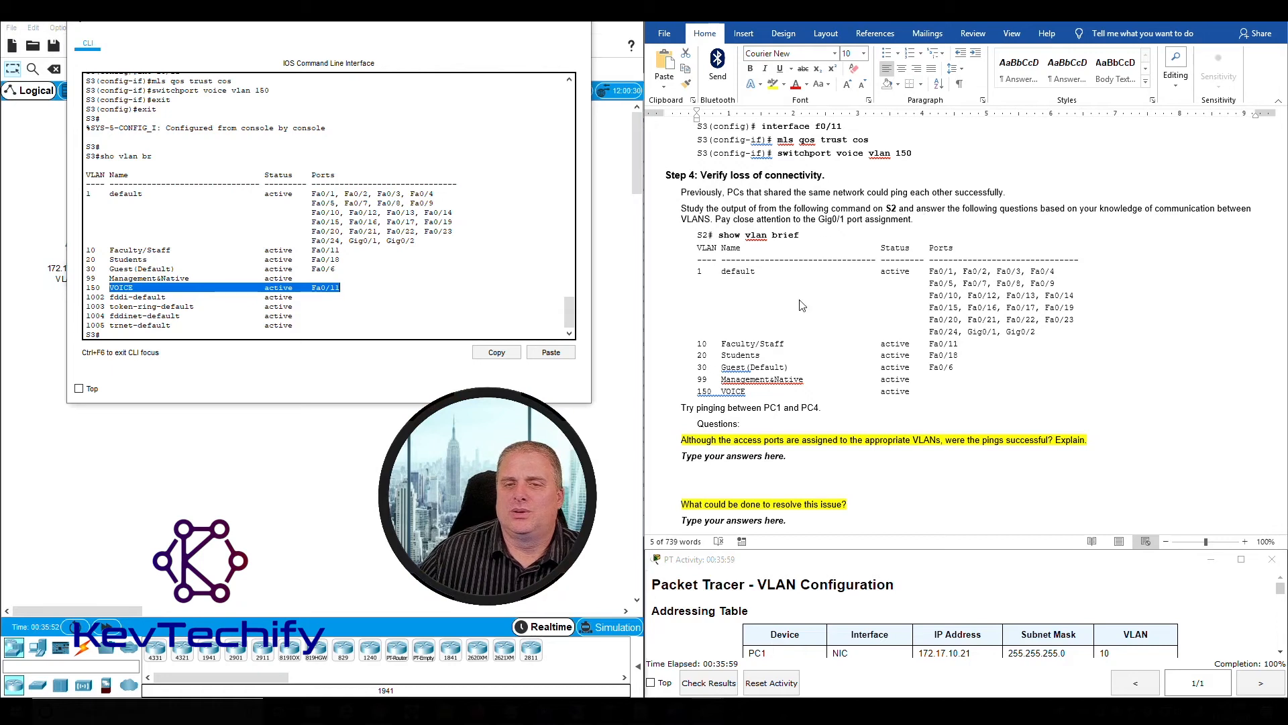
drag(698, 235, 939, 396)
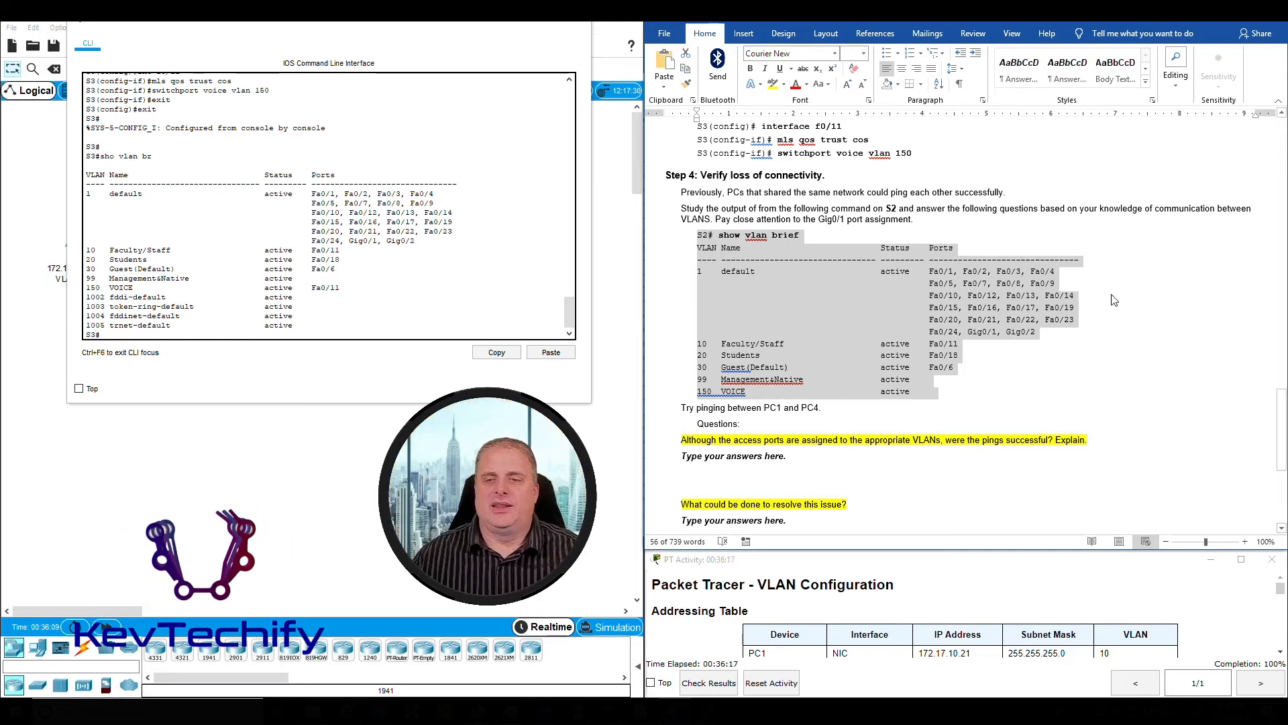
click(1077, 357)
click(1077, 357)
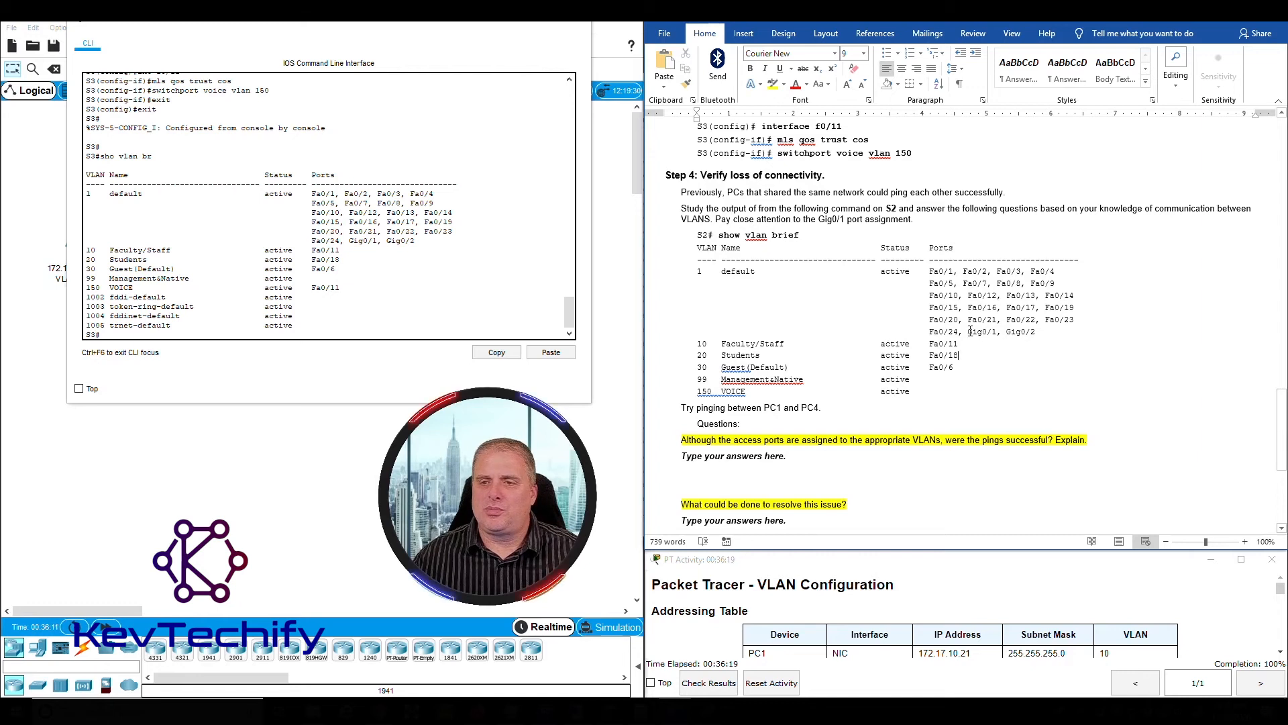
drag(970, 331, 997, 331)
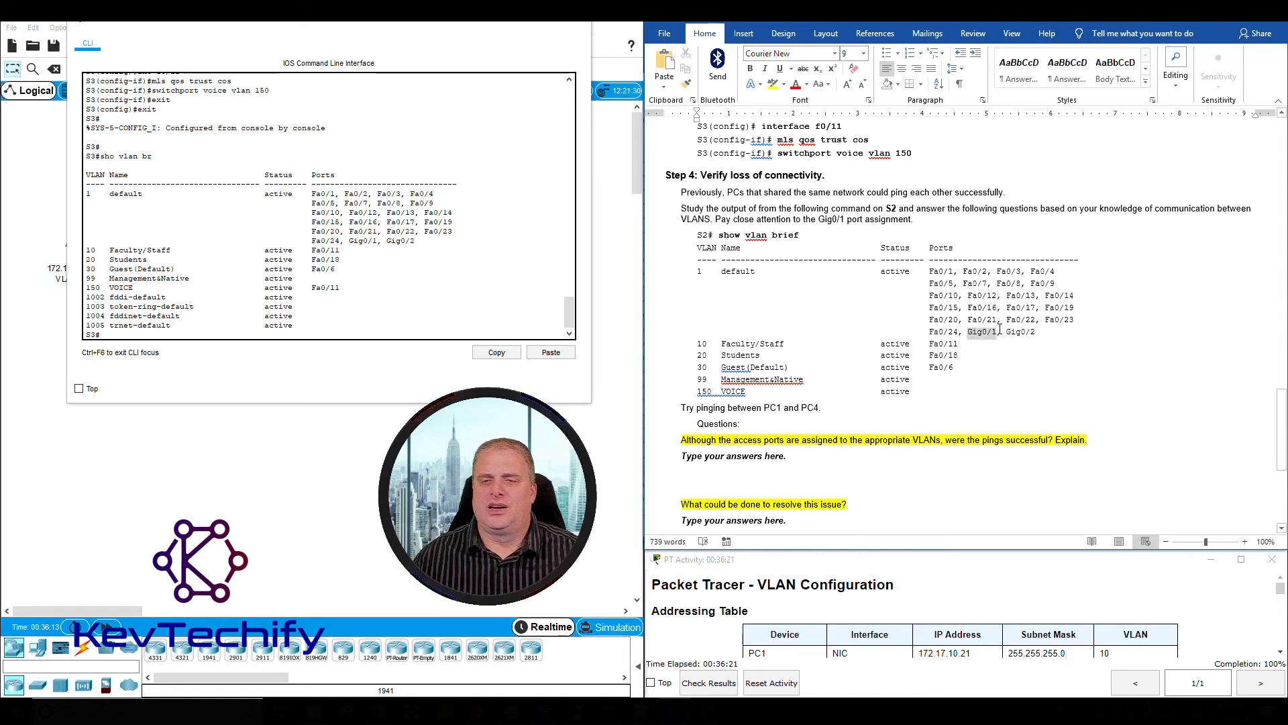
drag(698, 270, 1081, 332)
click(1081, 332)
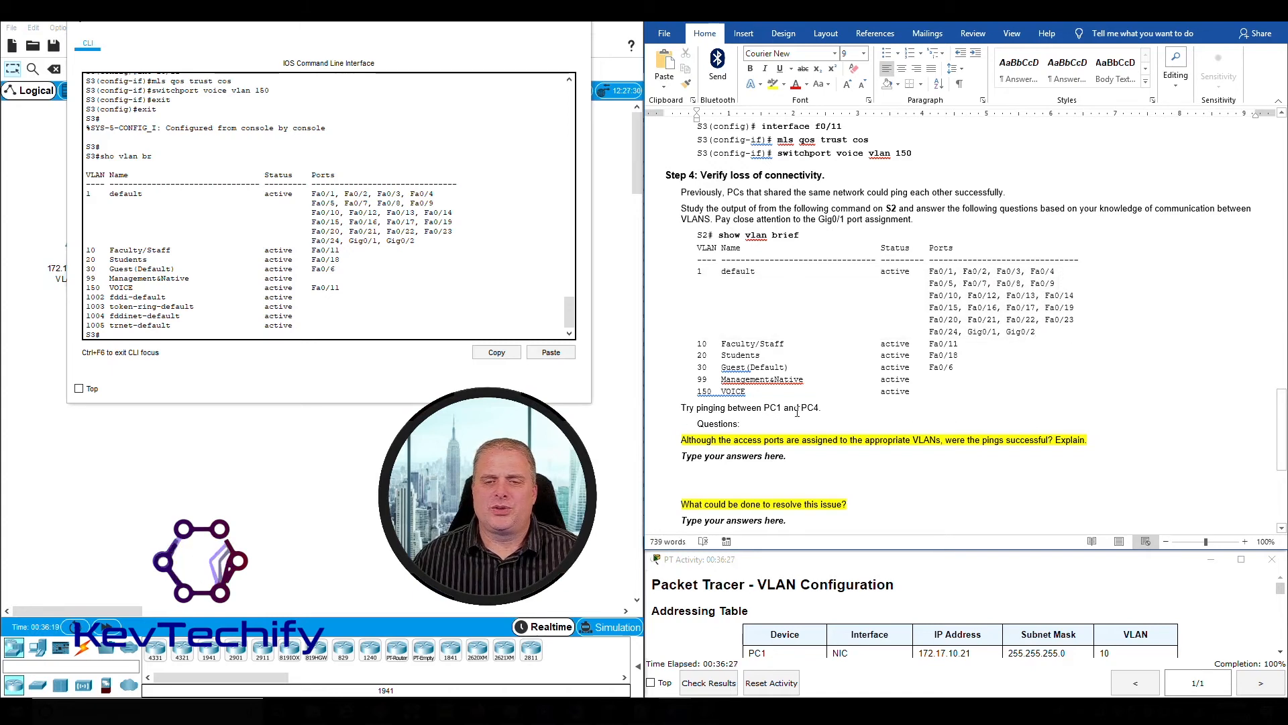
Ping PC4 at 172.17.10.24 from the command prompt of PC1.
click(522, 22)
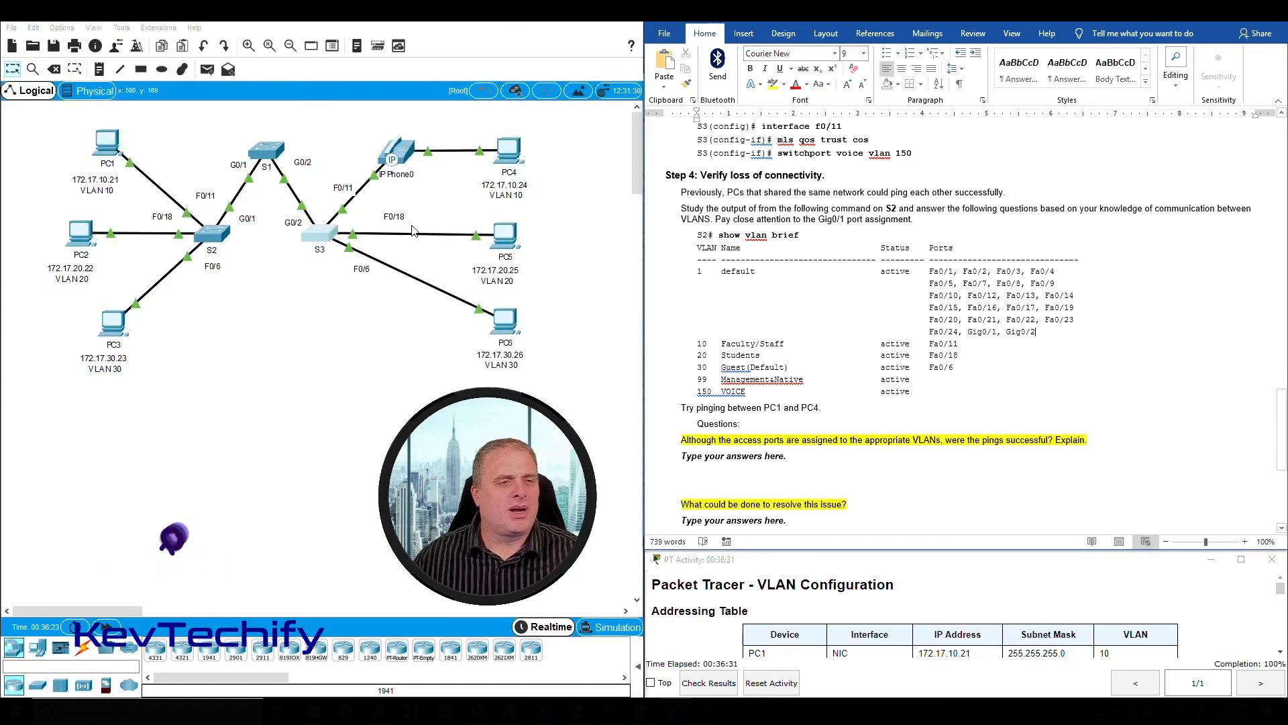
click(118, 151)
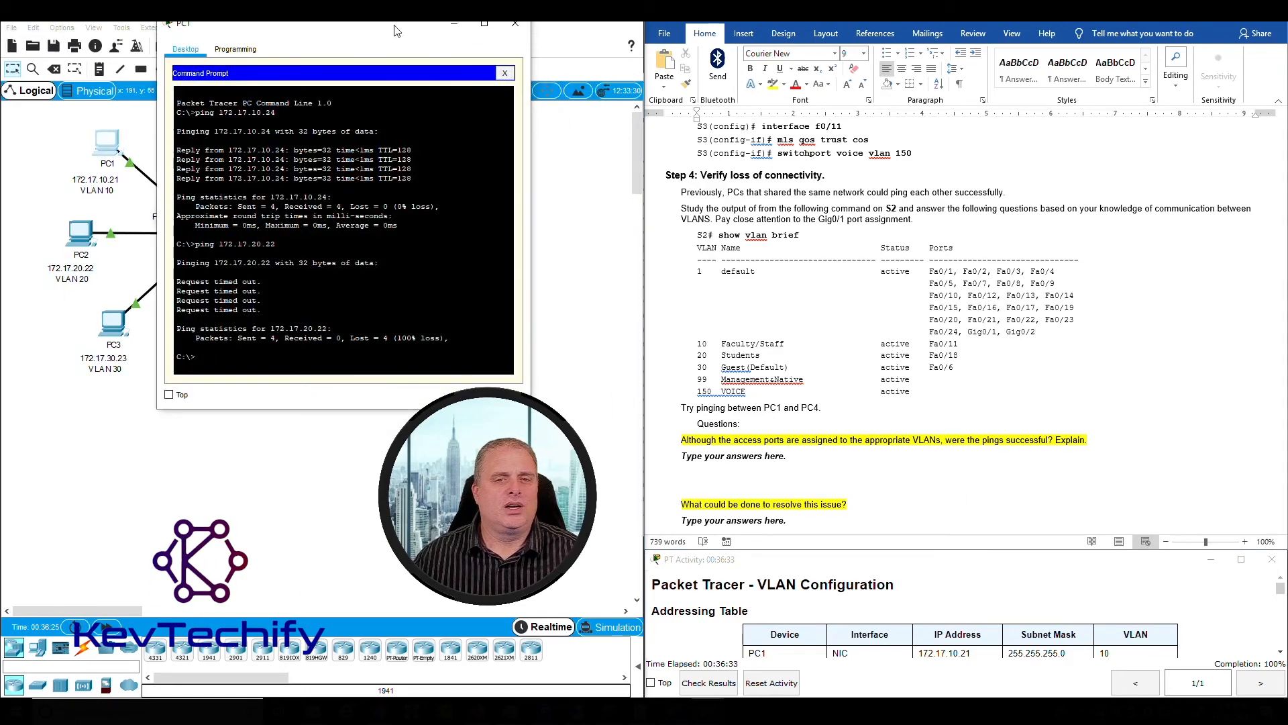
drag(396, 30, 790, 36)
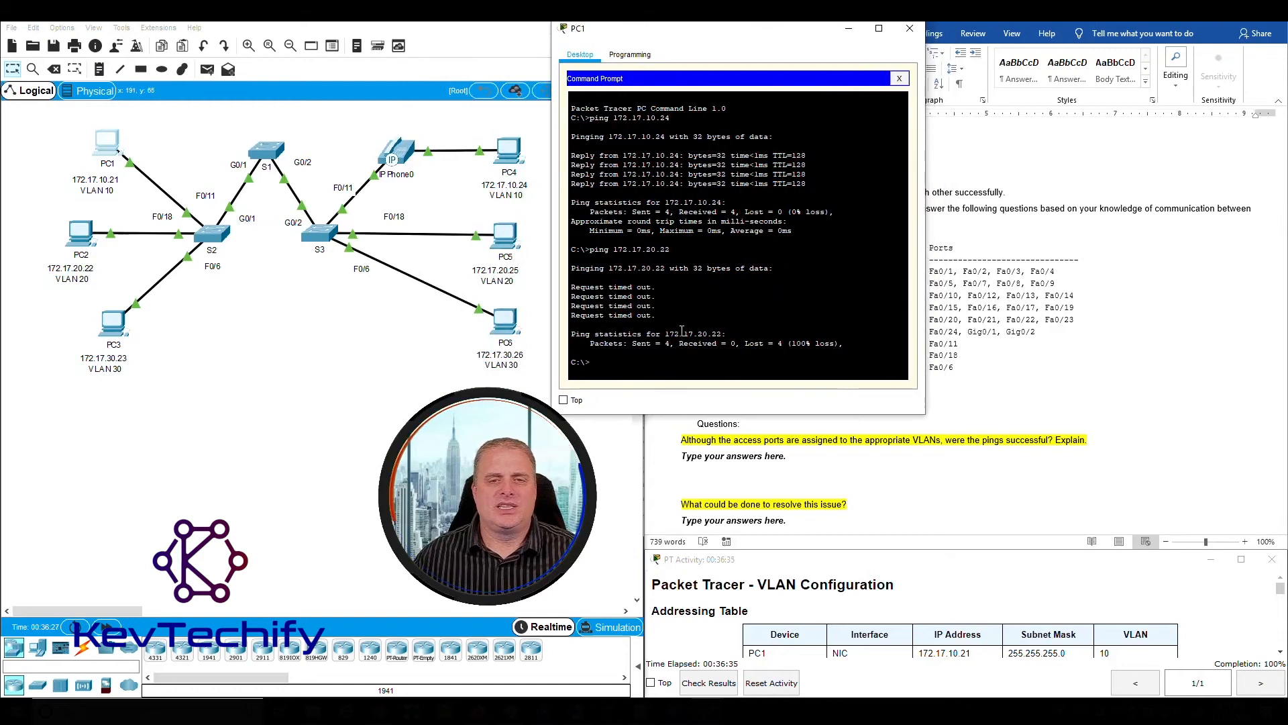
text(ping)
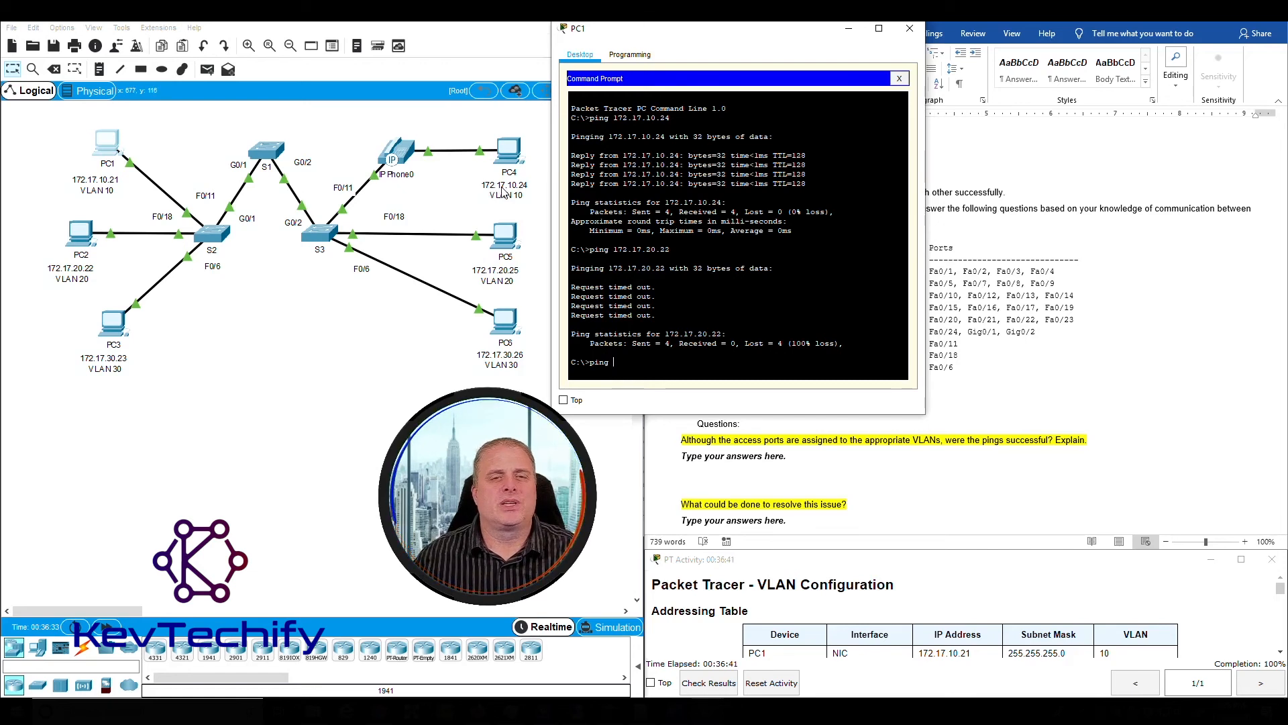
text( 172.)
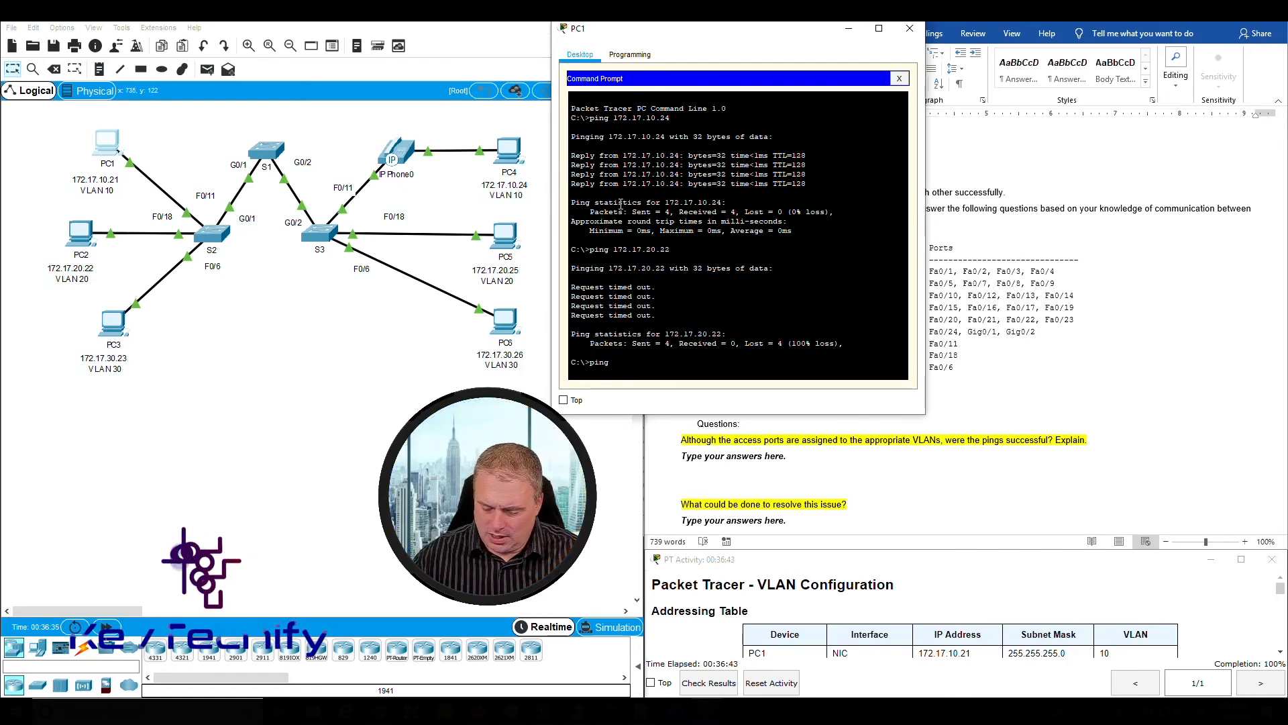
text(17.10.)
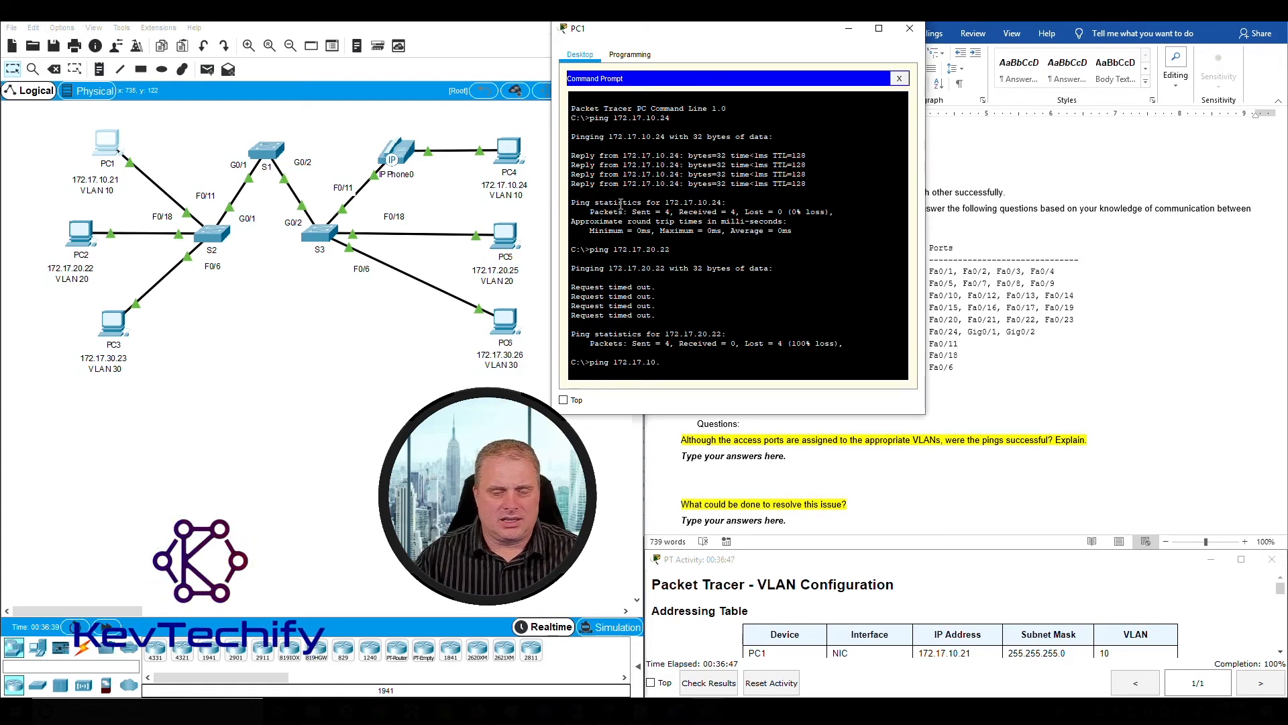
text(24)
key(Return)
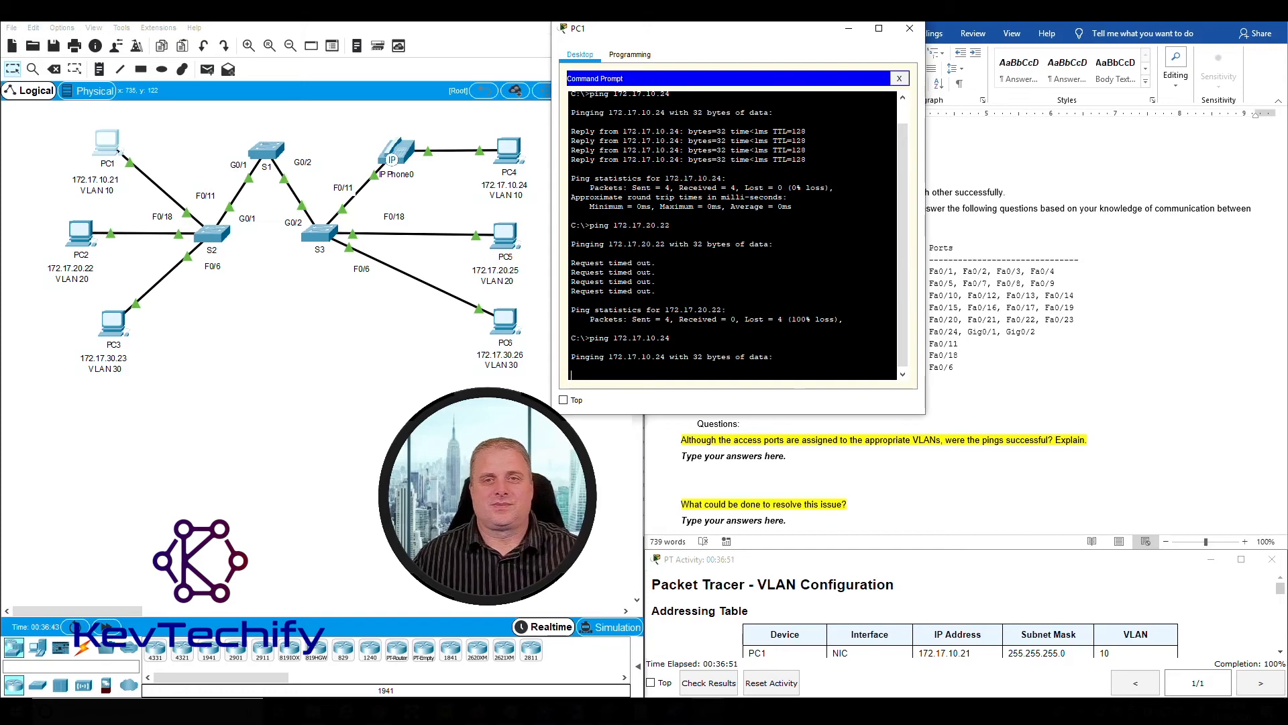
Uncover the lab questions and replace the answer placeholder about whether the pings were successful with "NO.".
drag(752, 32, 362, 35)
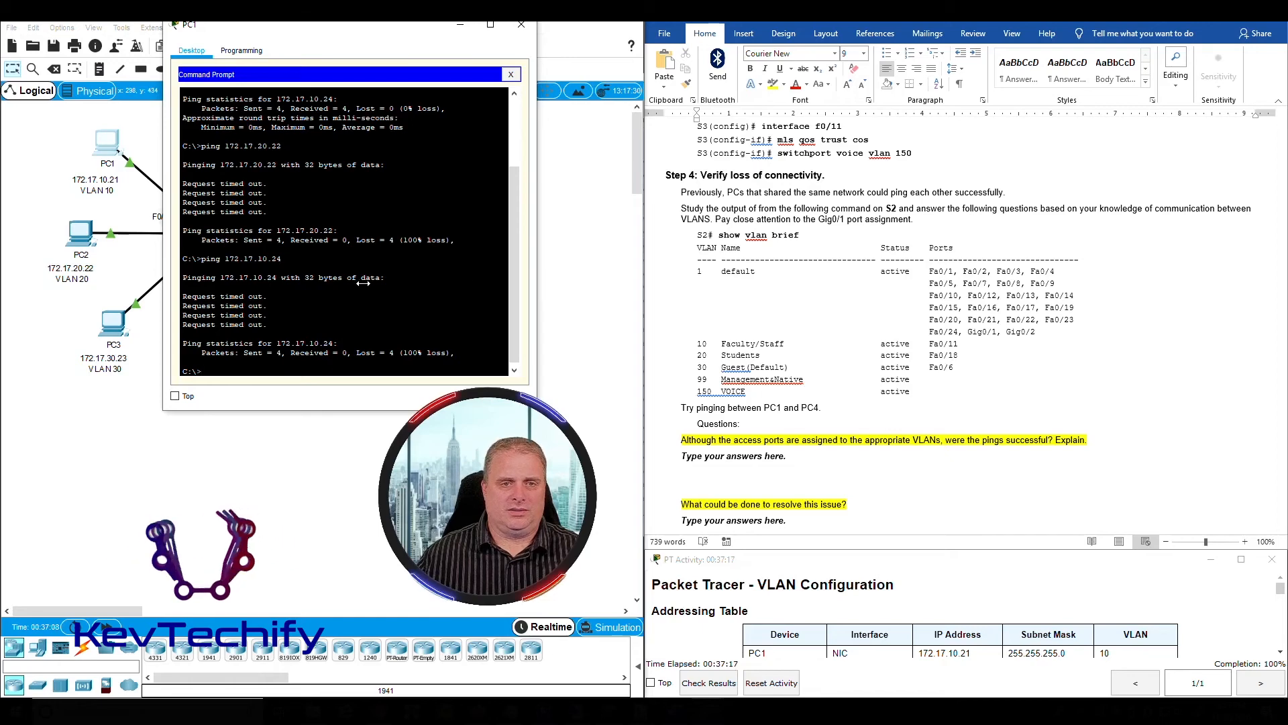
drag(412, 29, 437, 282)
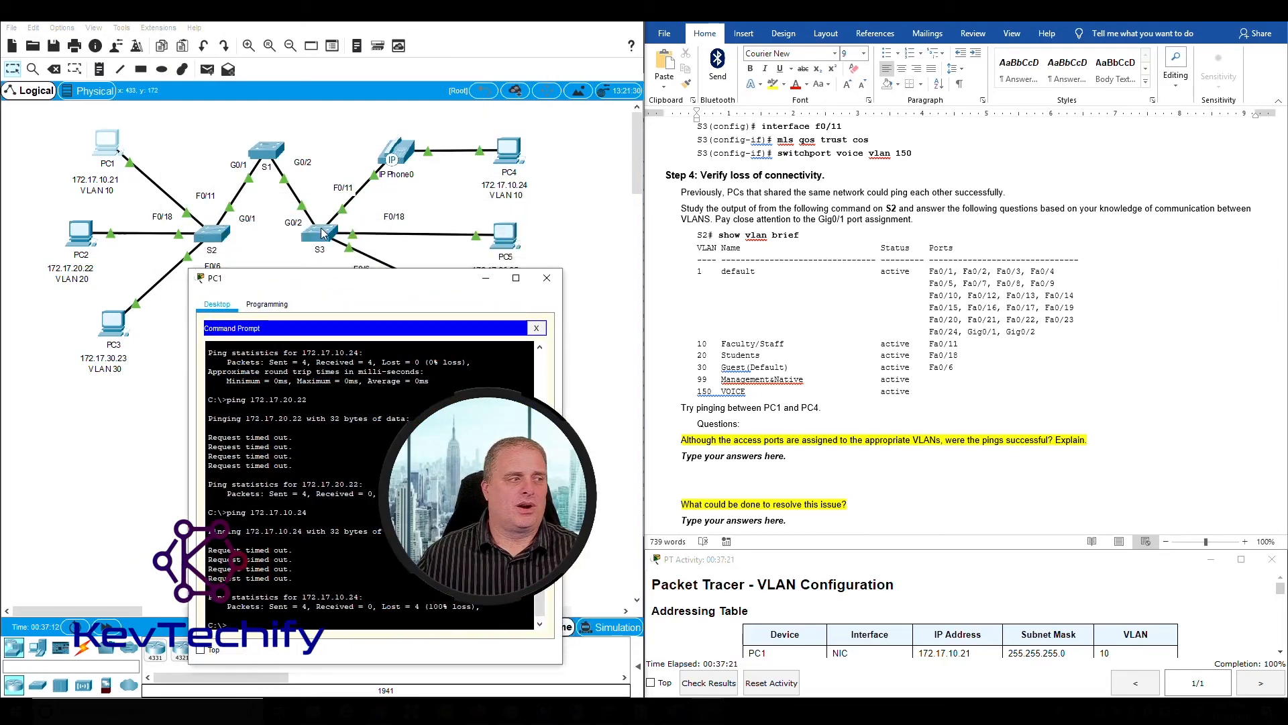
drag(378, 278, 272, 82)
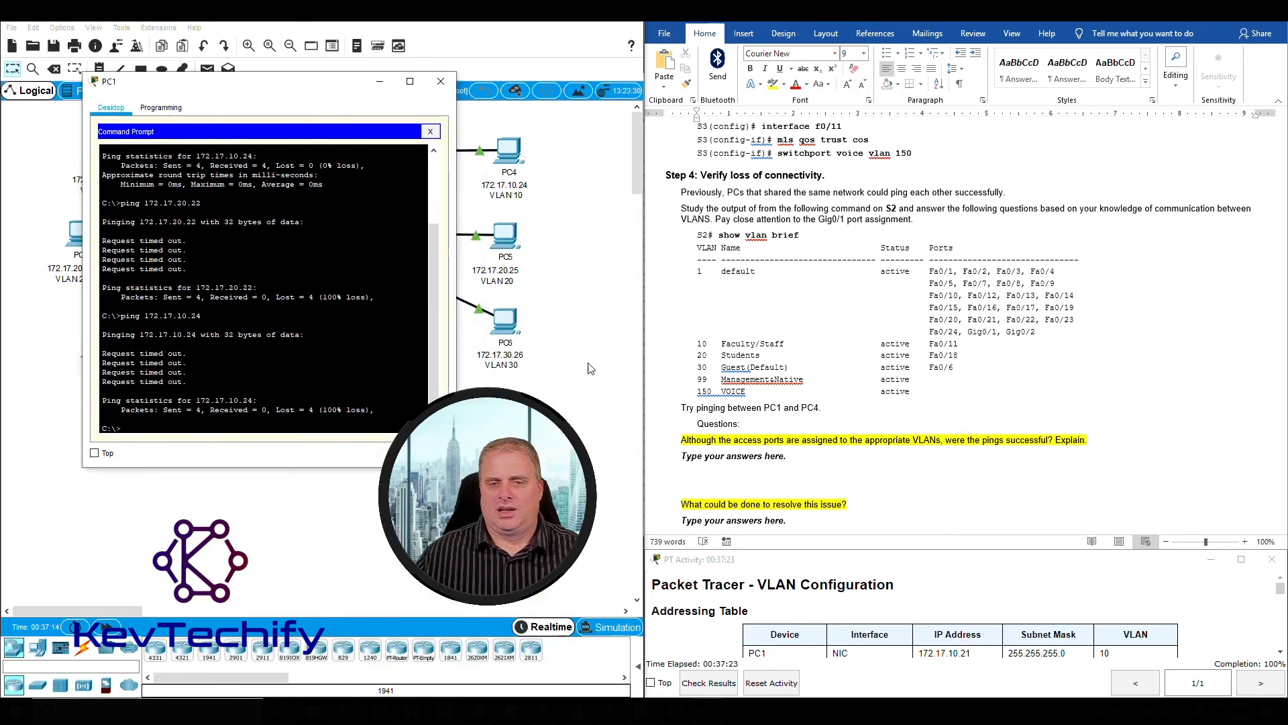
click(694, 445)
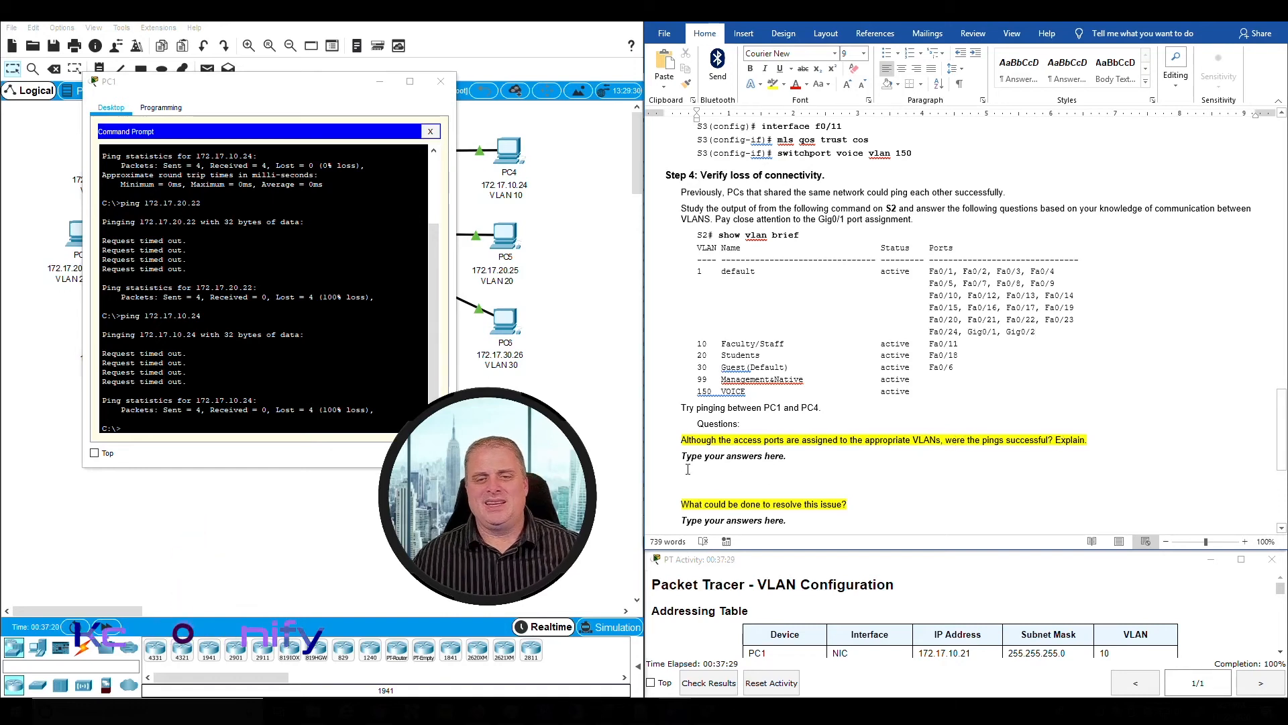
click(809, 453)
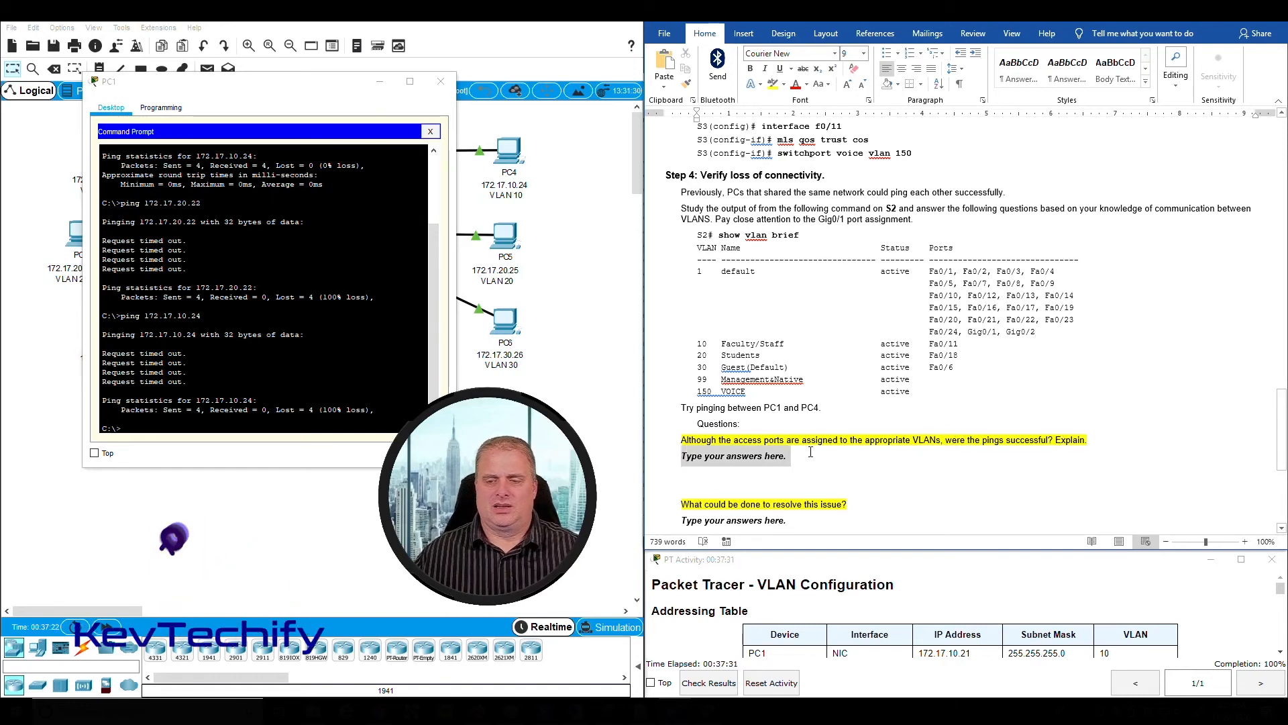
text(.)
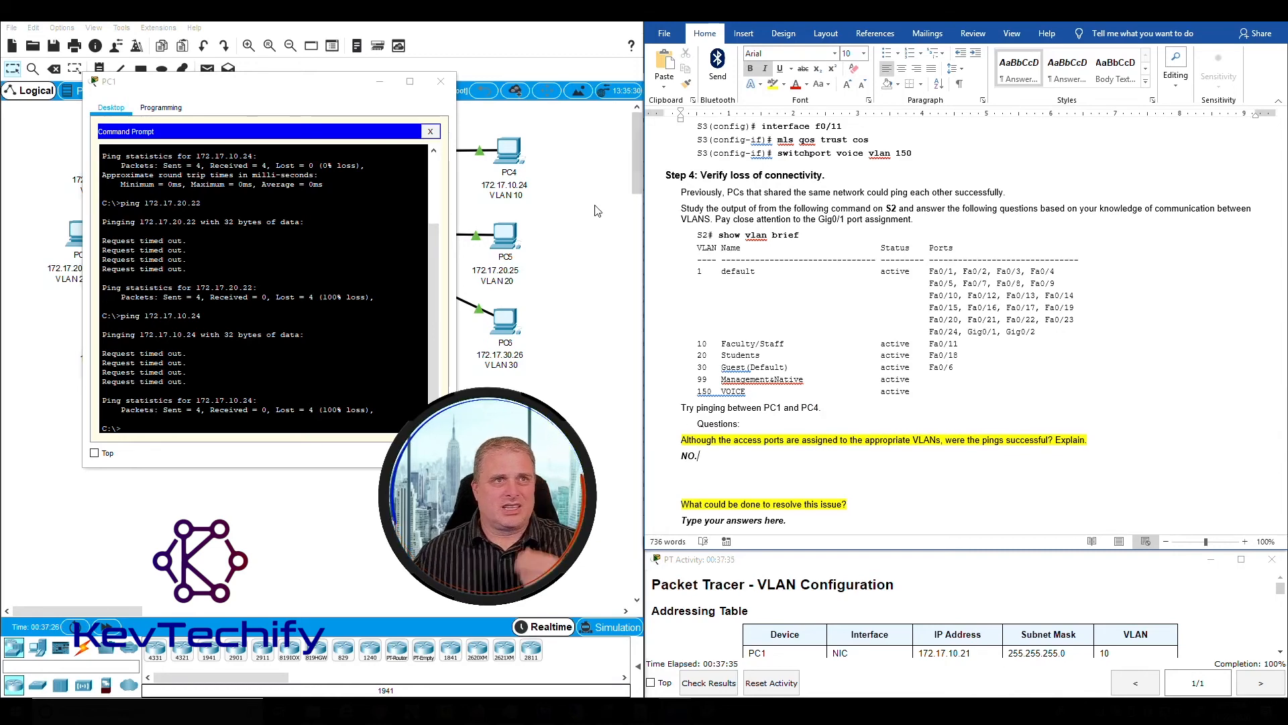
Minimize the PC1 window and compare the topology with the VLAN 1 ports up to Gig0/1 in the S2 output.
click(380, 81)
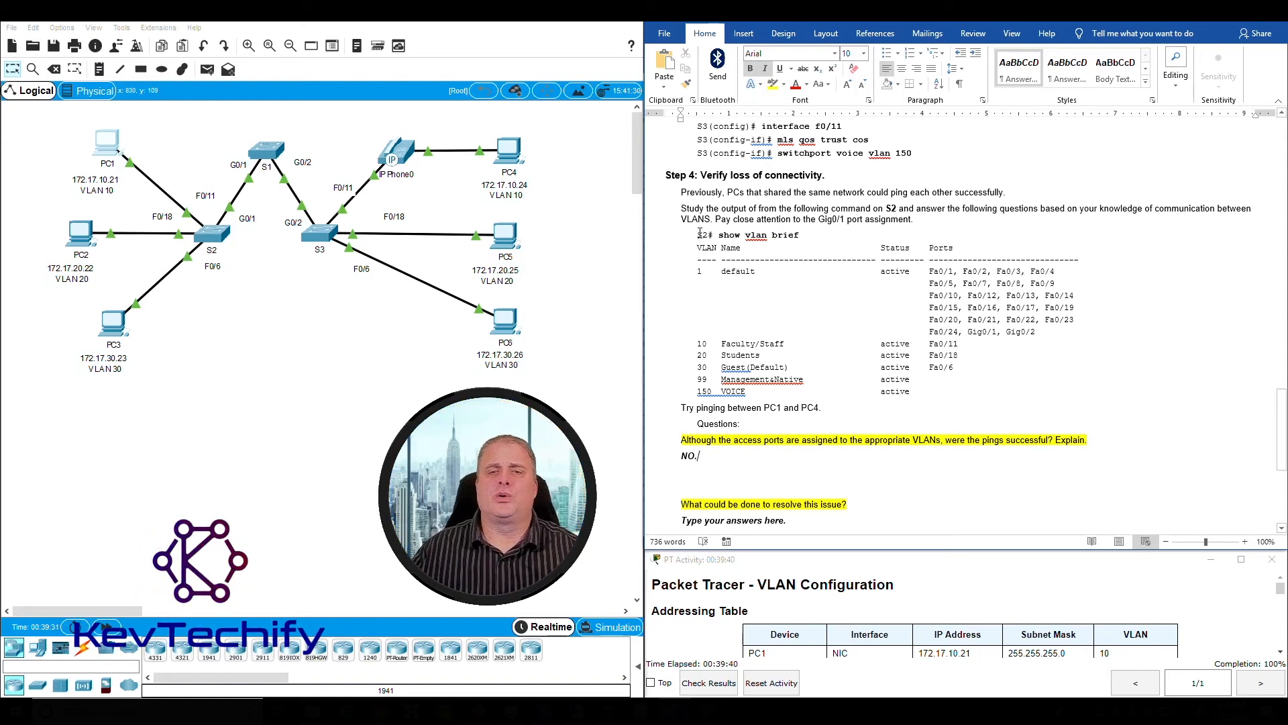
mouse_move(700, 234)
mouse_down()
mouse_move(757, 218)
mouse_move(873, 249)
mouse_move(1060, 273)
mouse_move(975, 286)
mouse_move(1047, 298)
mouse_move(1016, 336)
mouse_move(940, 272)
mouse_move(698, 235)
mouse_up()
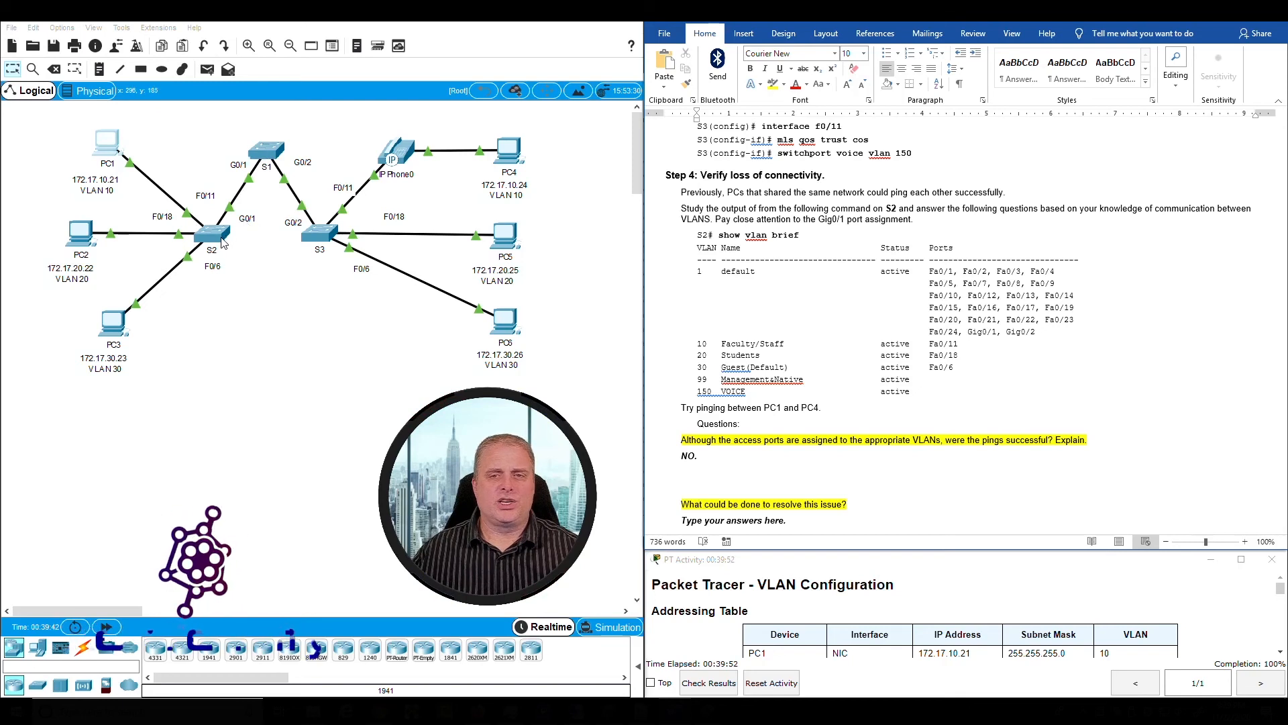
click(1001, 321)
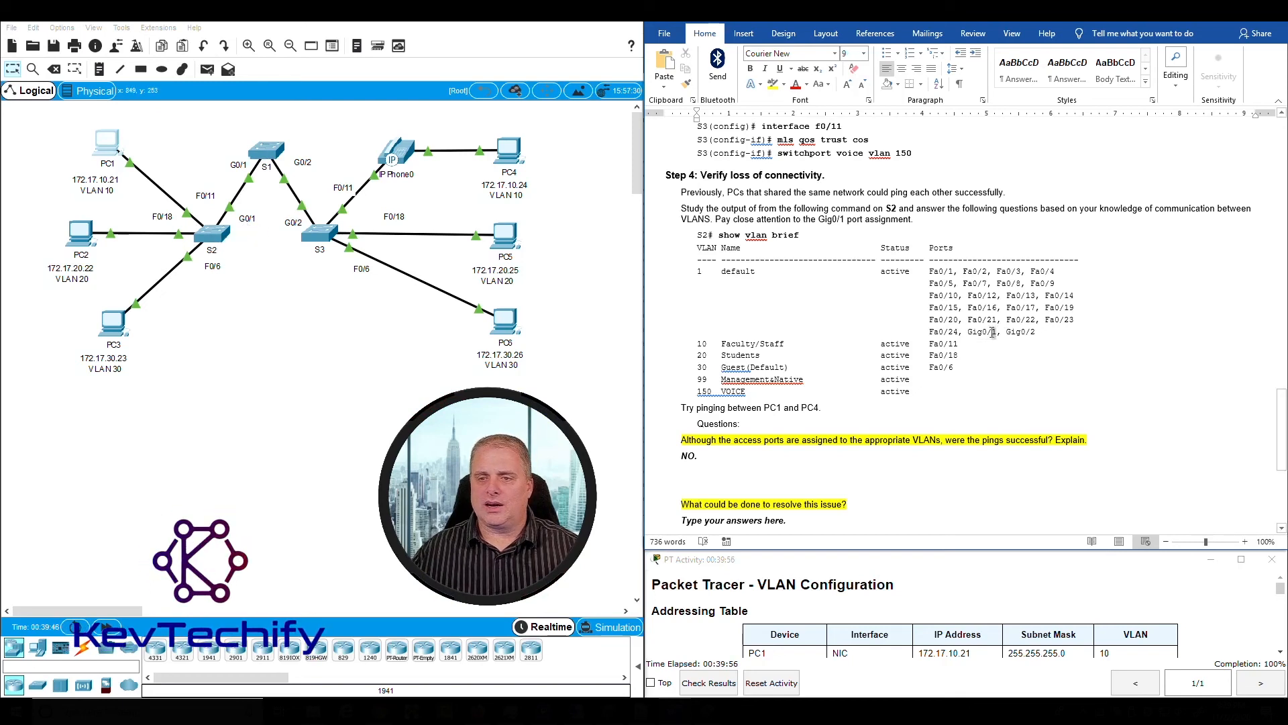
drag(993, 333, 696, 268)
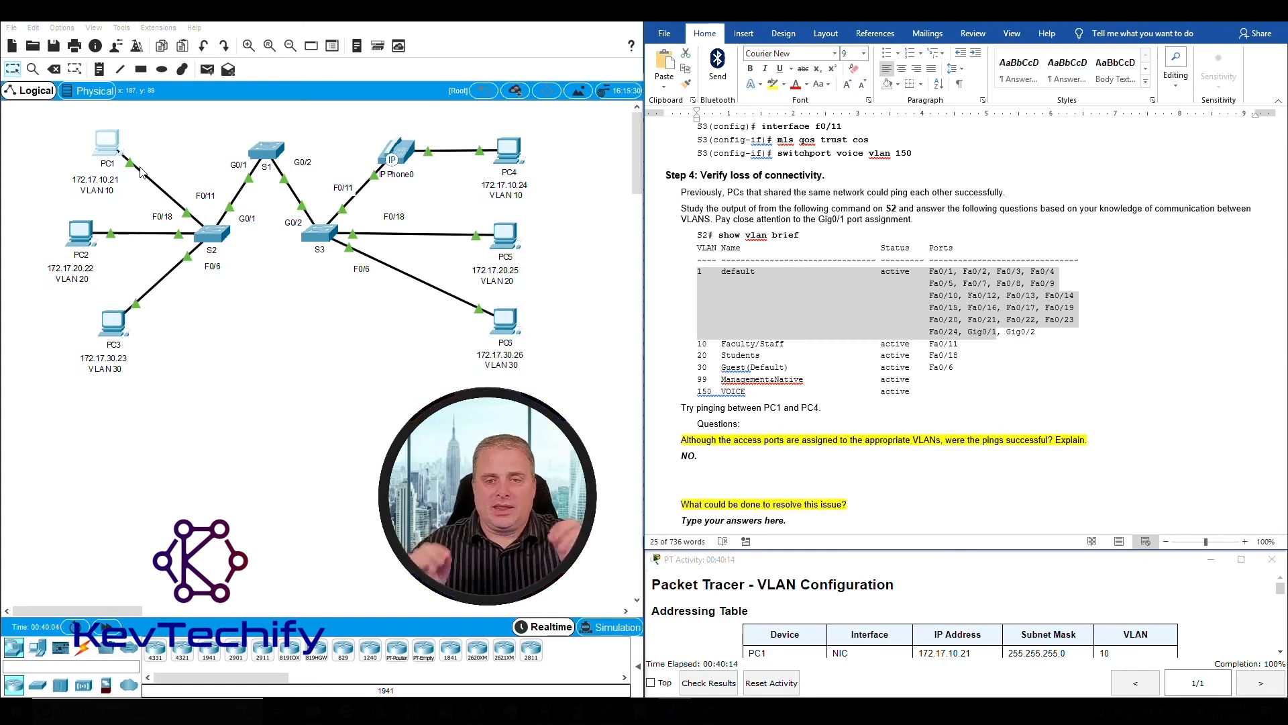
Extend the "NO." answer about the pings with "the pings failed. The ports between the switches are in VLAN 1".
click(721, 457)
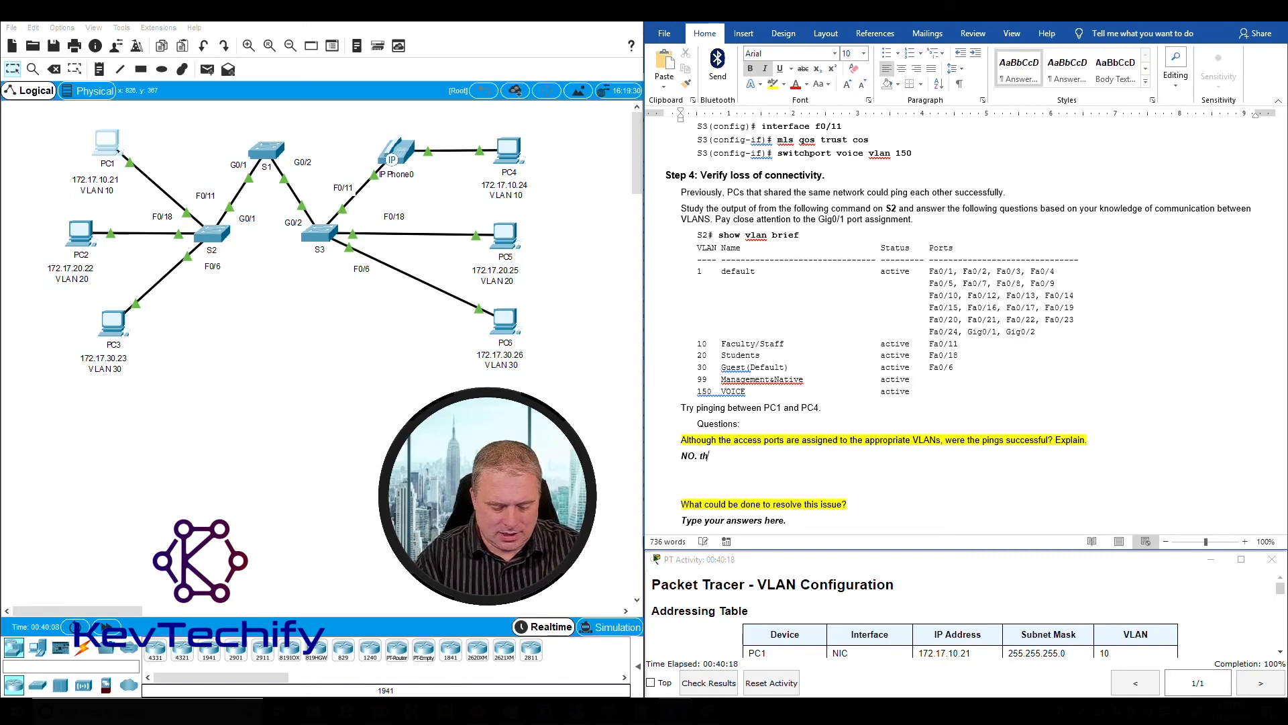
text(the pings fa)
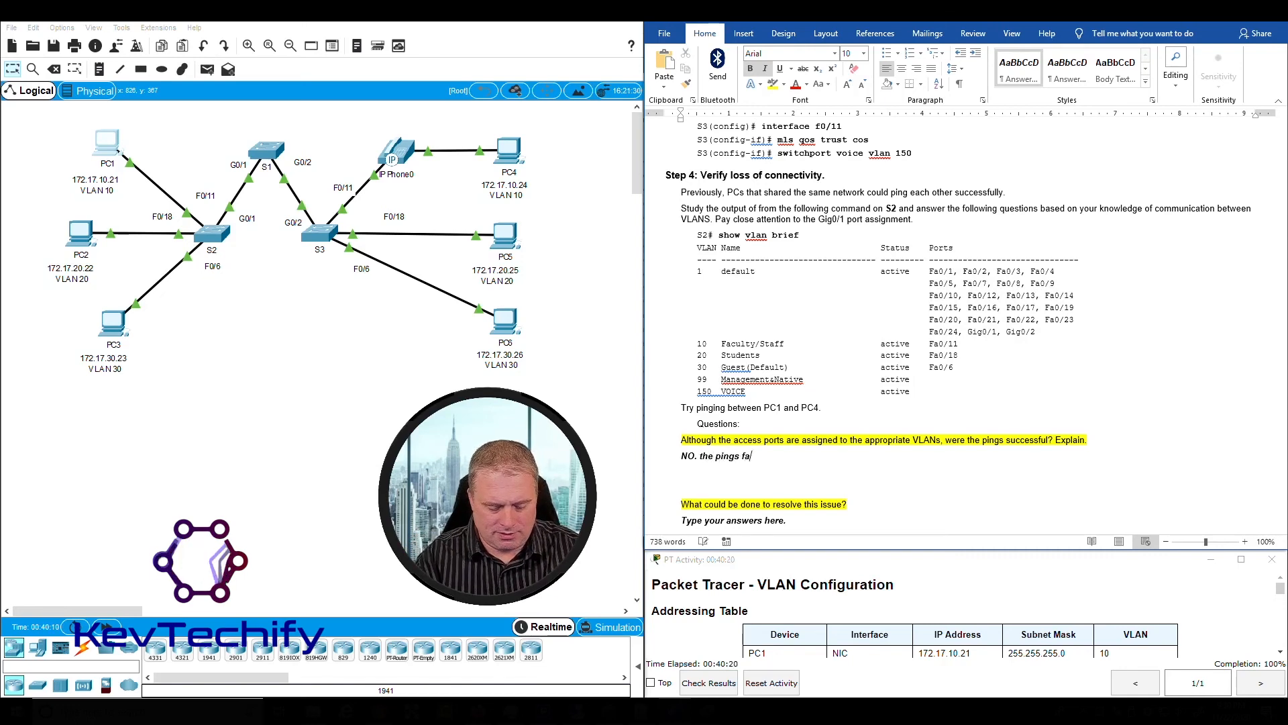
text(iled)
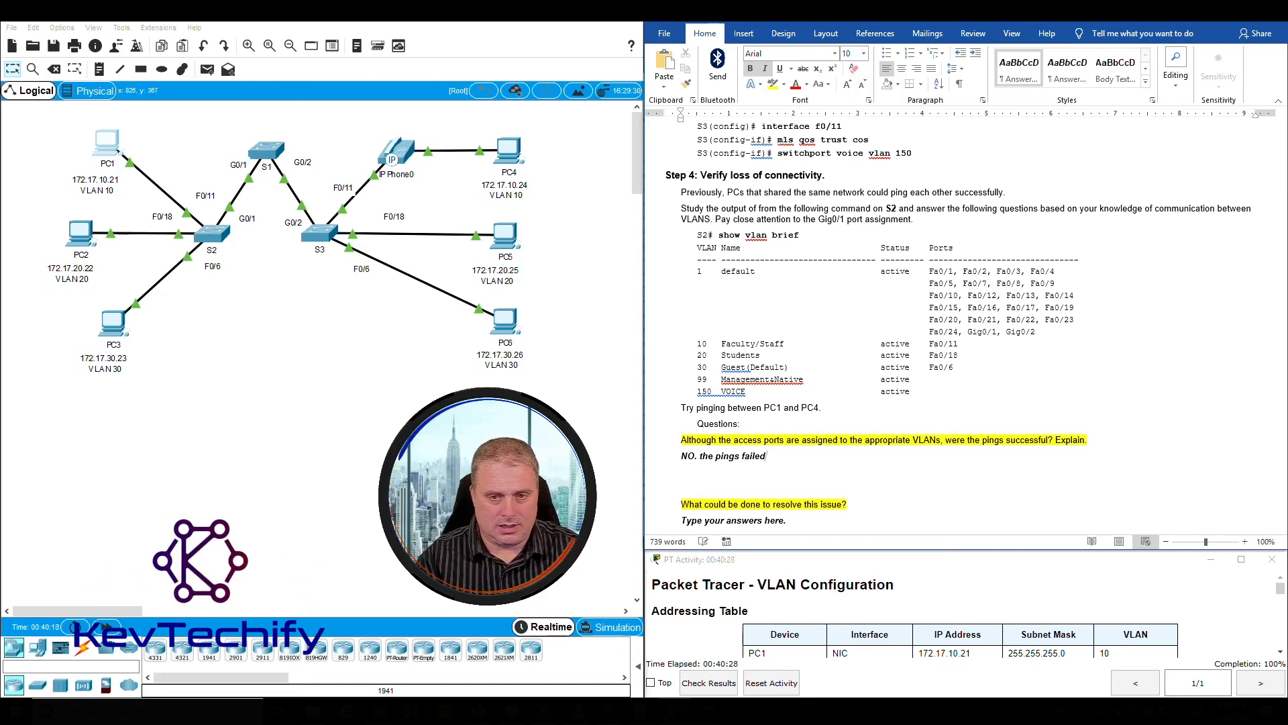
text(.  the)
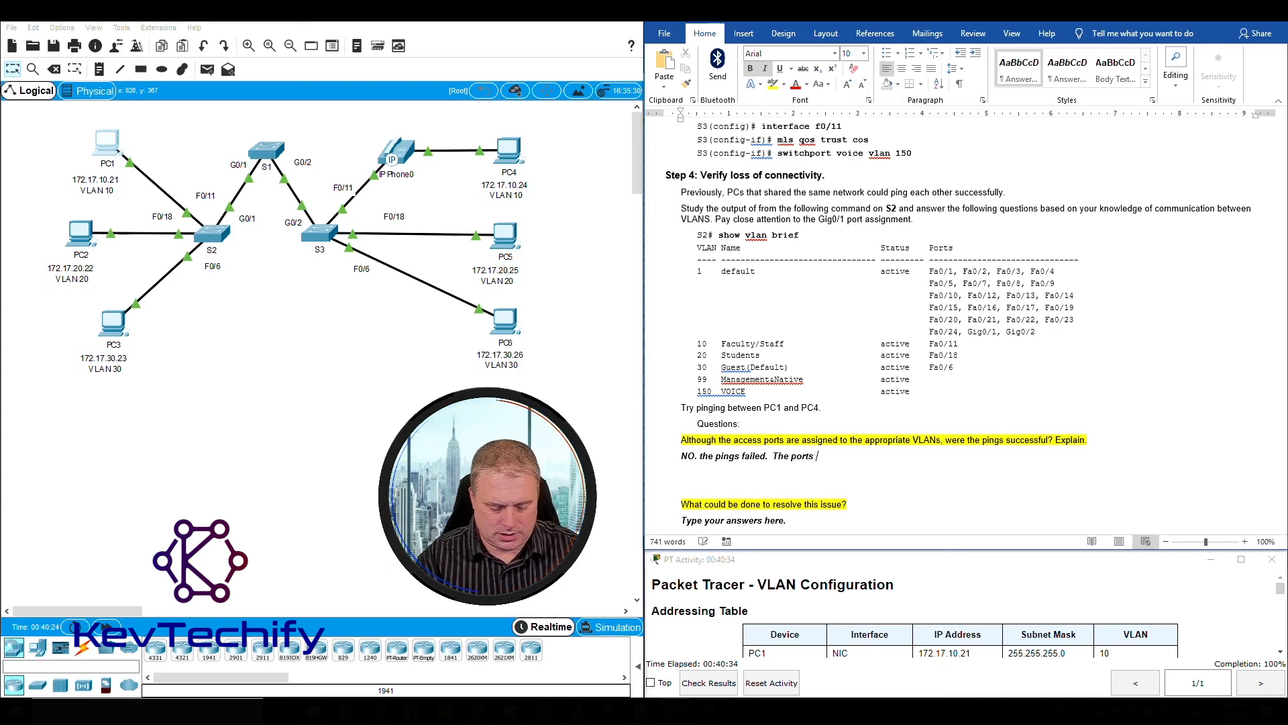
text( ports between)
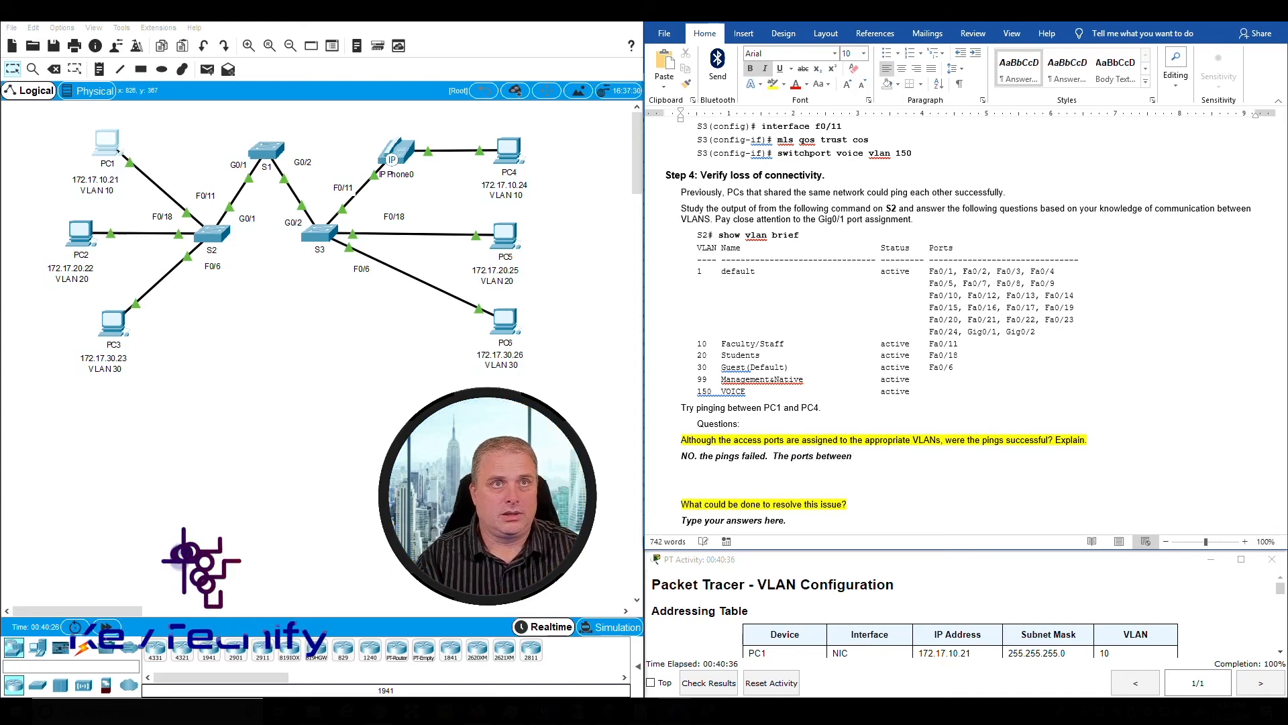
text( the sw)
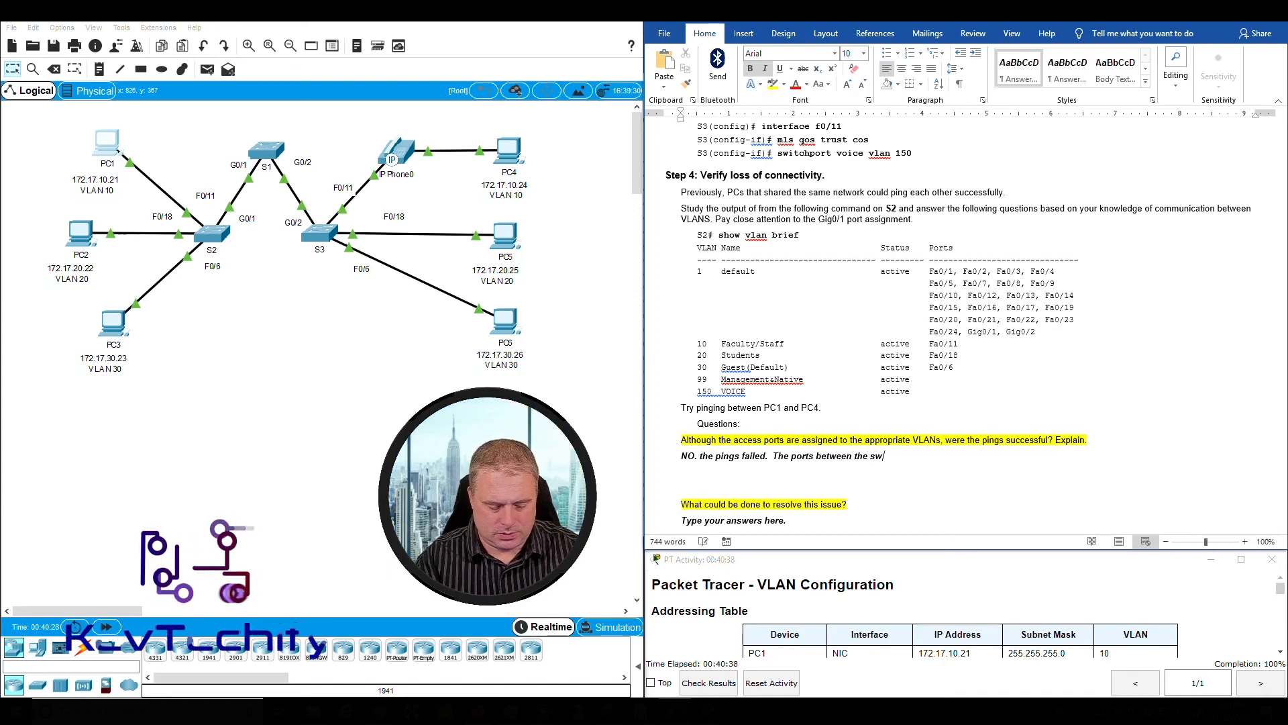
text(itches are in VLAN 1)
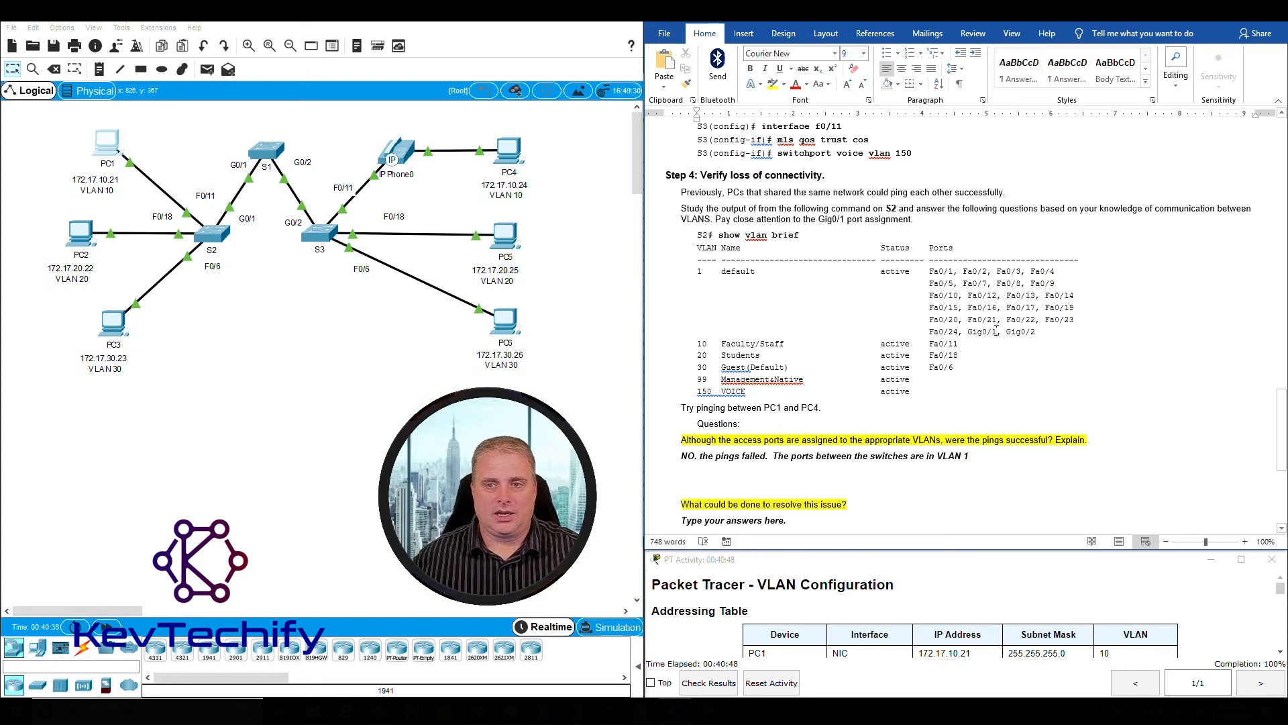
Check the Gig0/1 entry in the S2 output and finish the ping answer with "an PC1 and PC4 are in VLAN10.".
mouse_move(1004, 331)
mouse_down()
mouse_move(712, 321)
mouse_move(720, 271)
mouse_move(701, 262)
mouse_move(929, 282)
mouse_move(998, 321)
mouse_up()
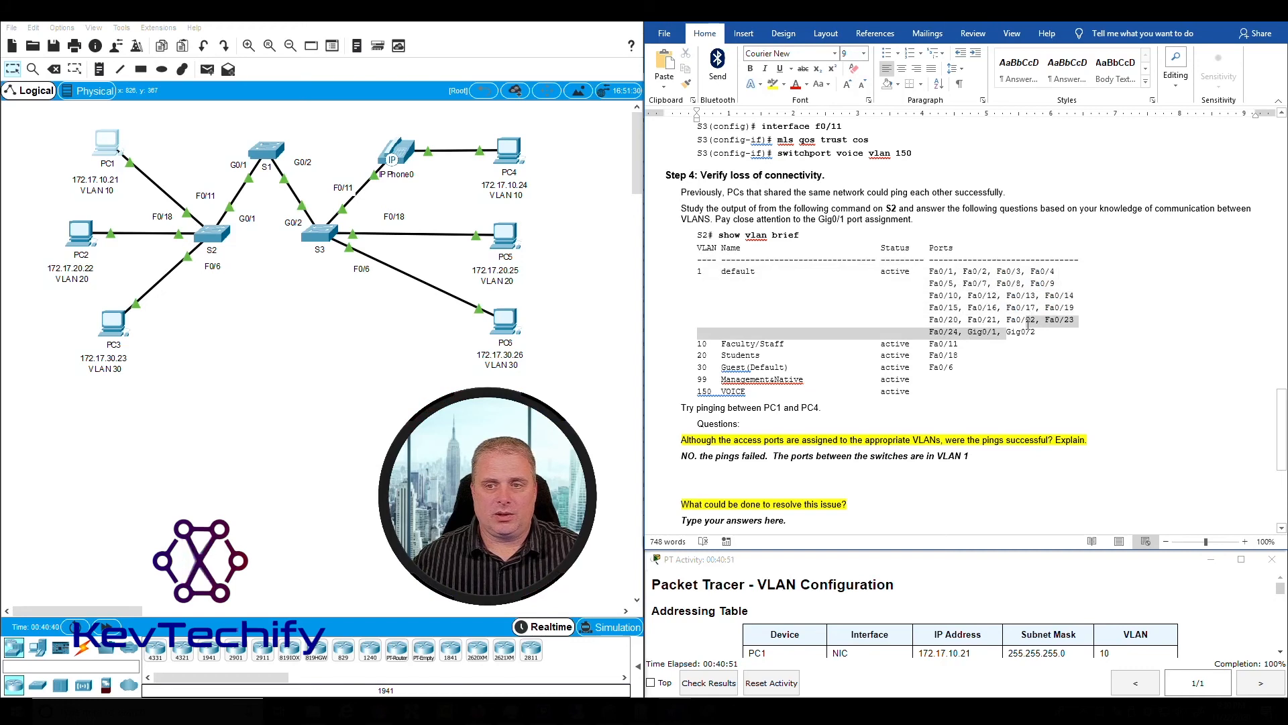
click(984, 457)
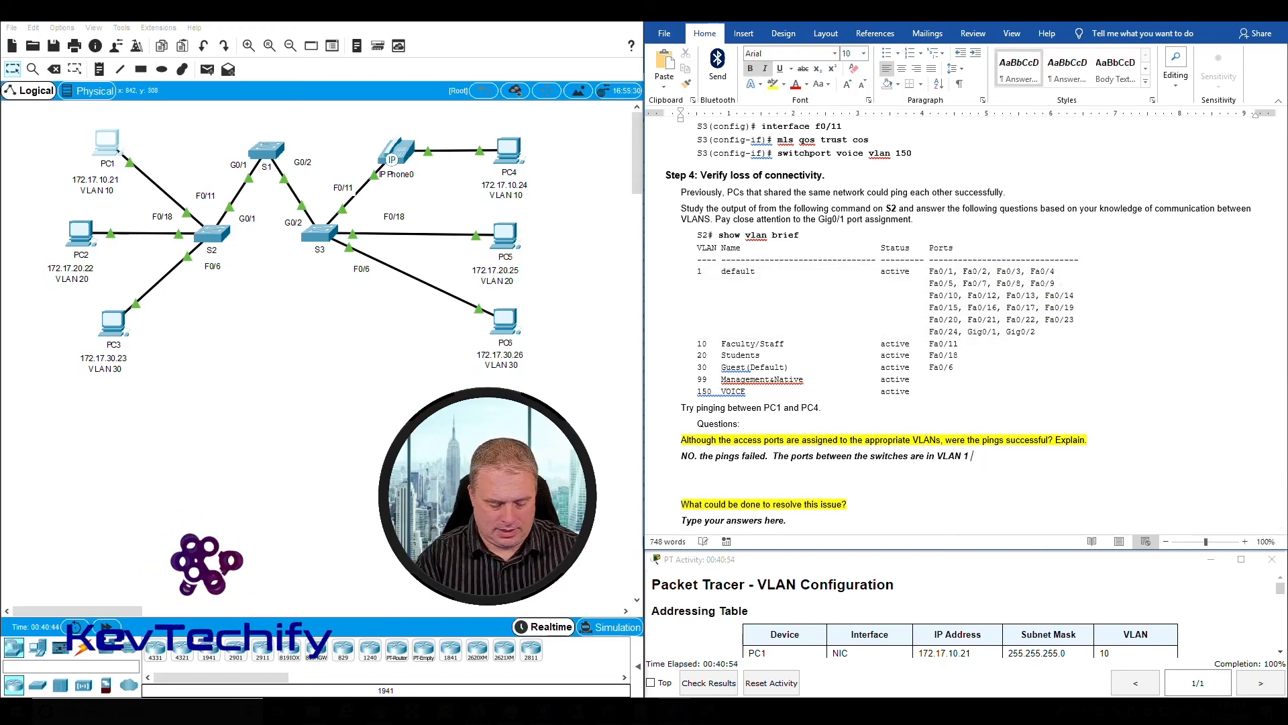
text(an PC1 )
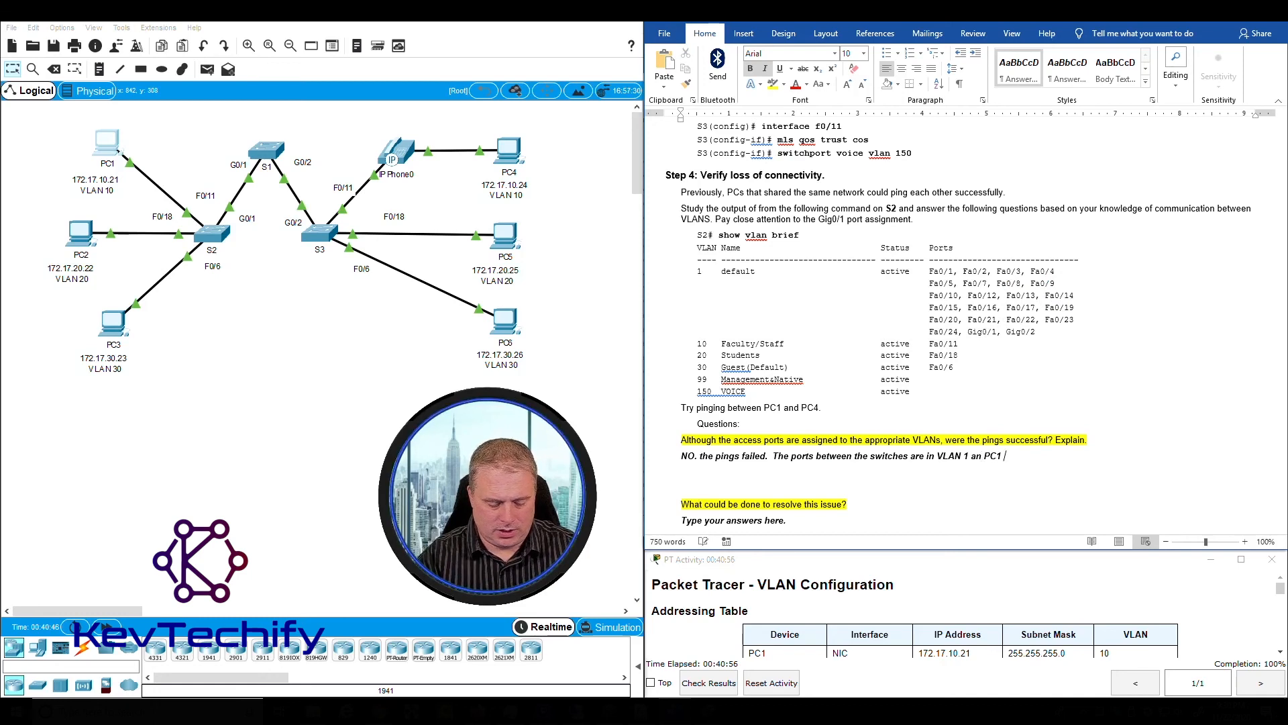
text(and PC)
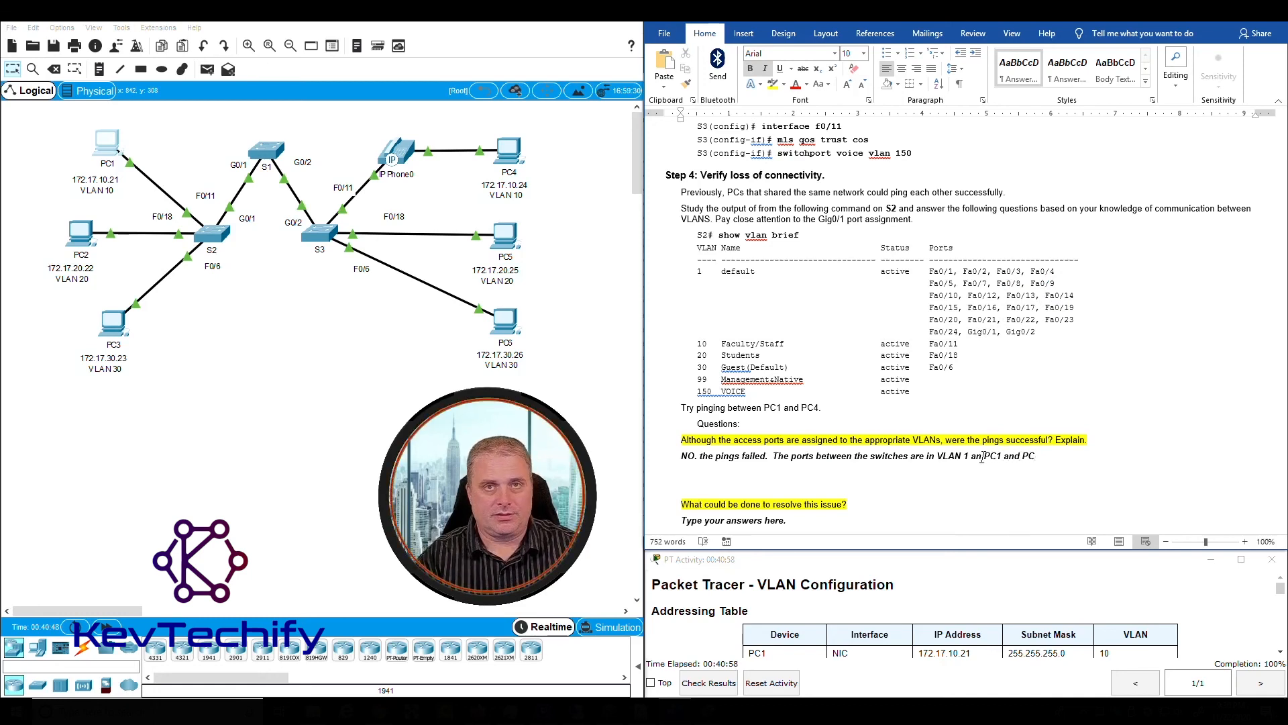
text(4 are in VLAN10.)
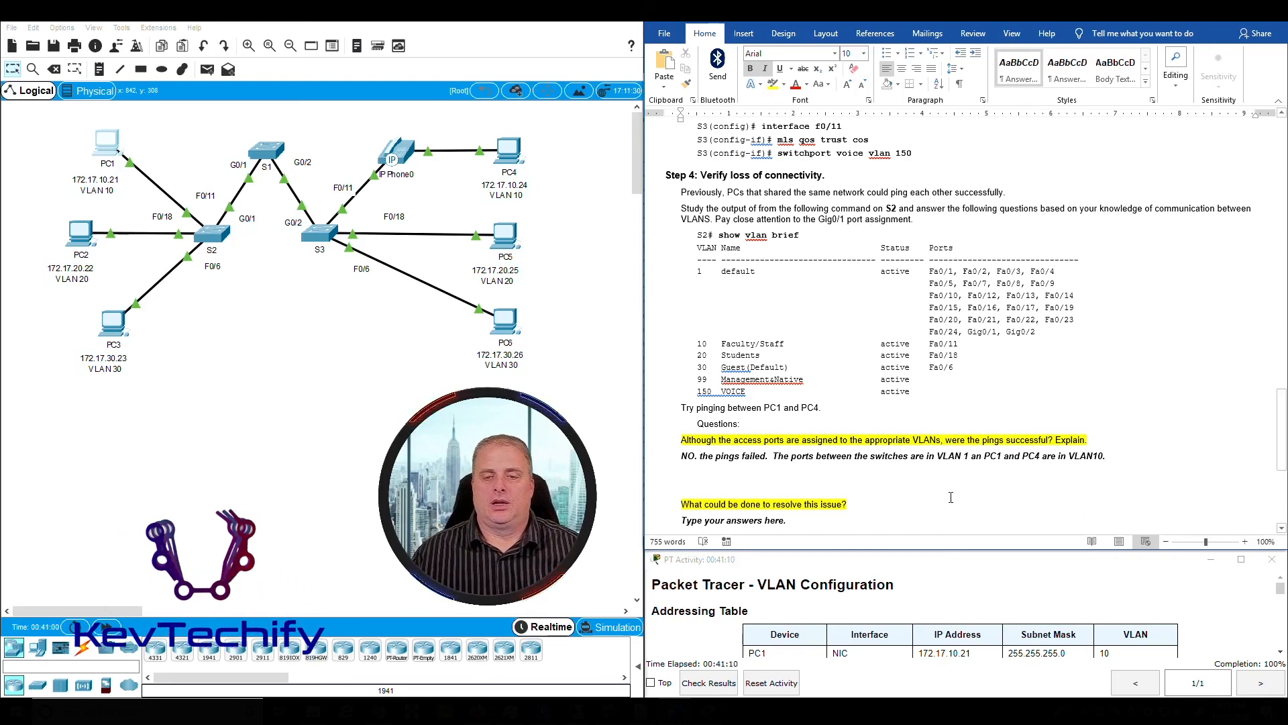
Replace the answer placeholder under "What could be done to resolve this issue?" with text beginning "Configure the ports".
scroll(848, 454, down, 3)
scroll(849, 455, down, 1)
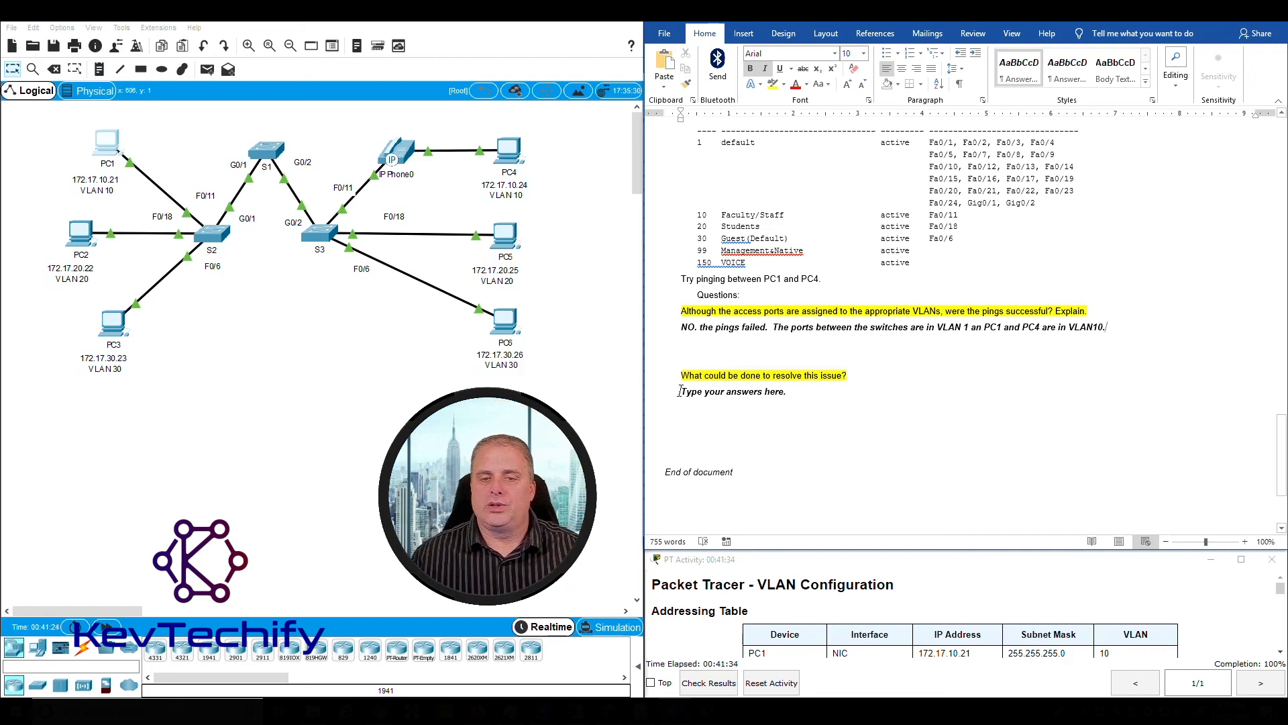
drag(684, 392, 789, 392)
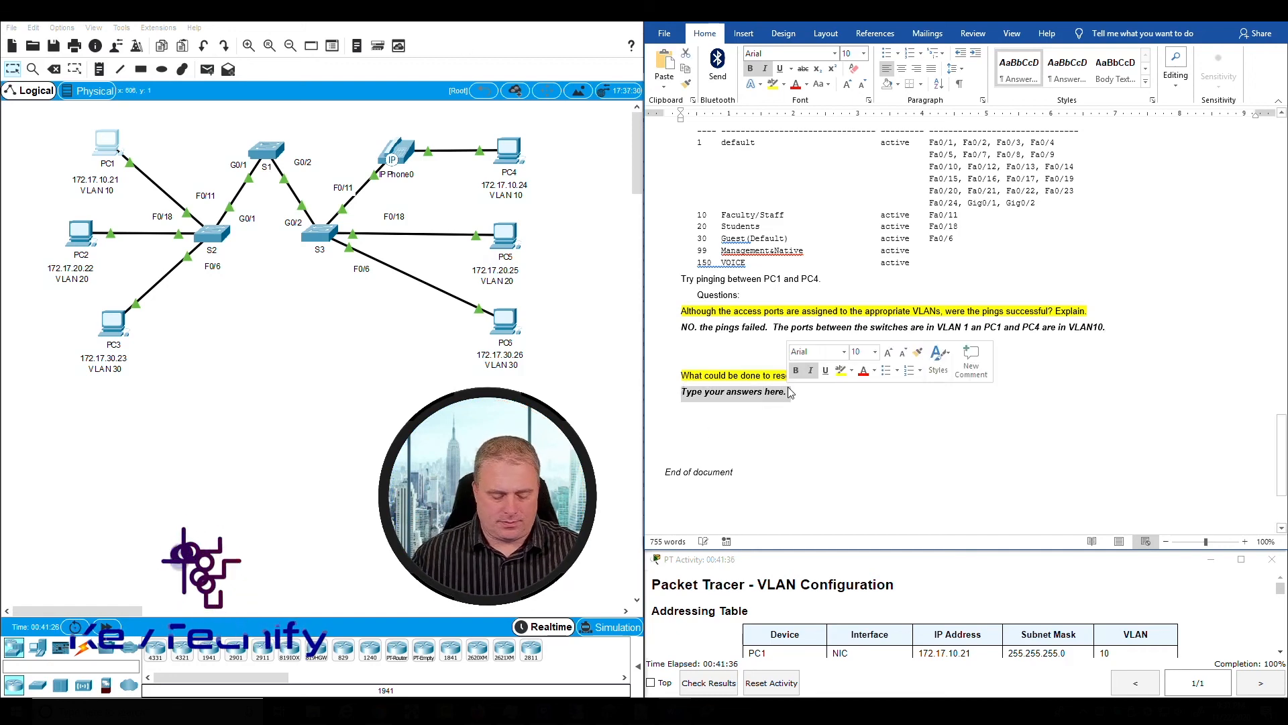
text(Configure )
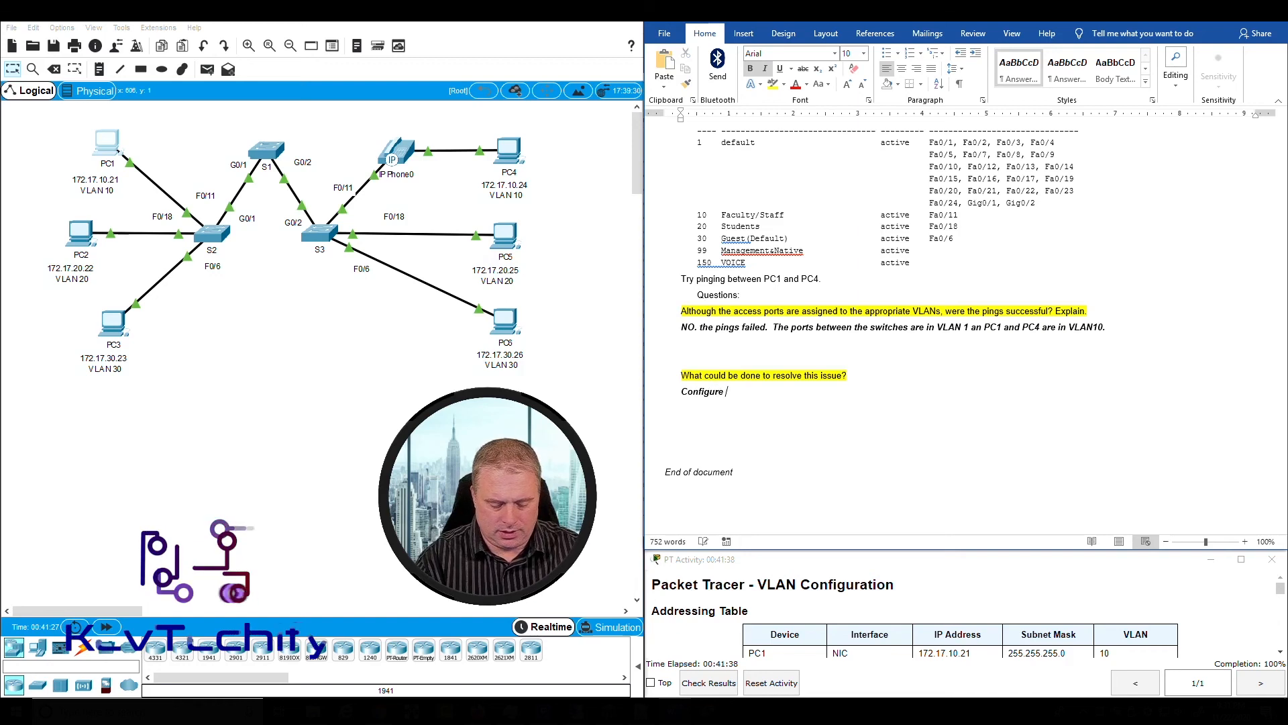
text(the ports)
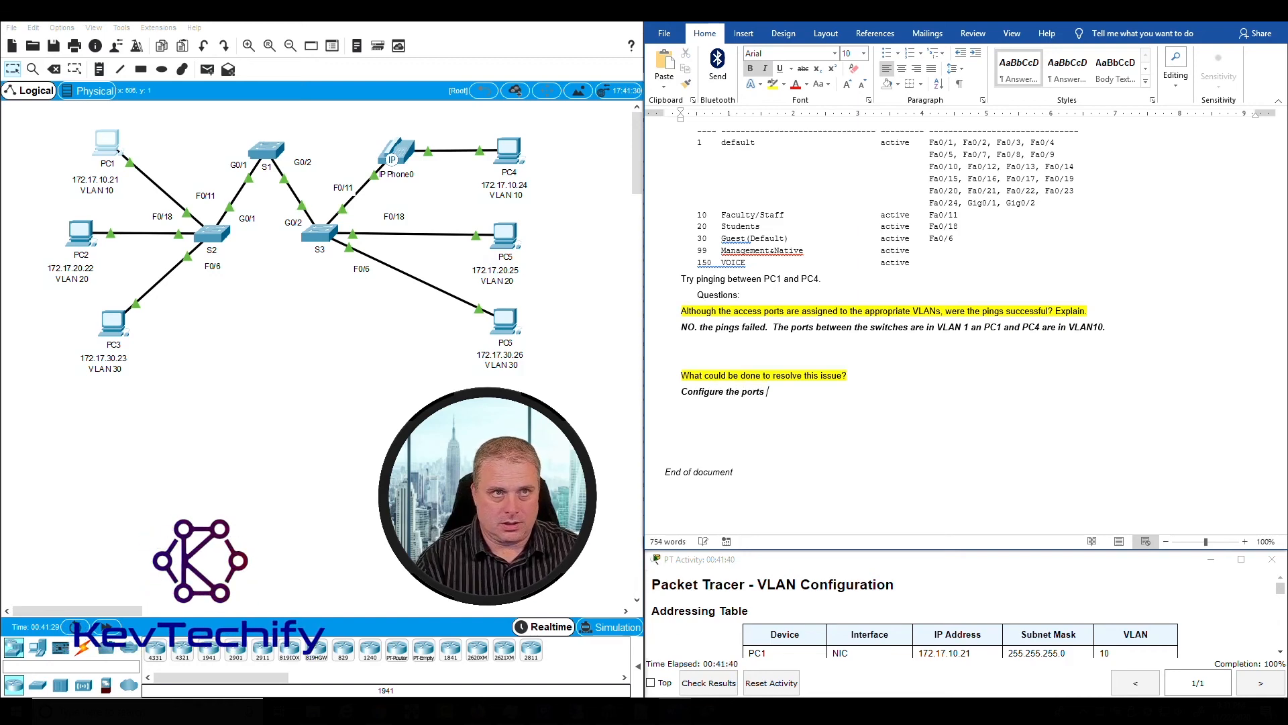